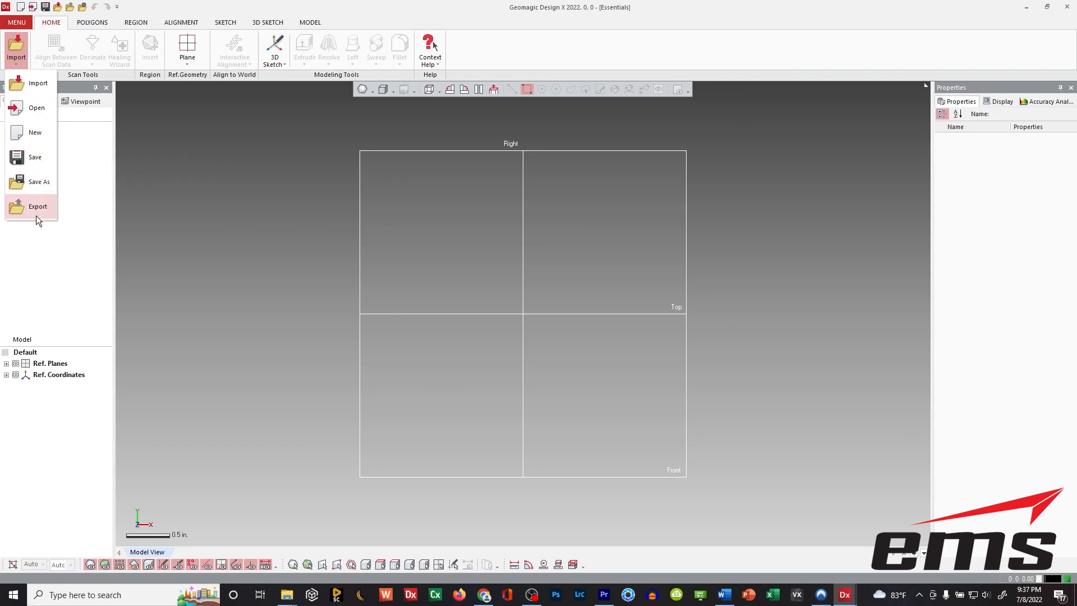
# Import the file SSP Machine Part scan data no alignment.stl without custom settings
pyautogui.click(23, 60)
pyautogui.click(22, 60)
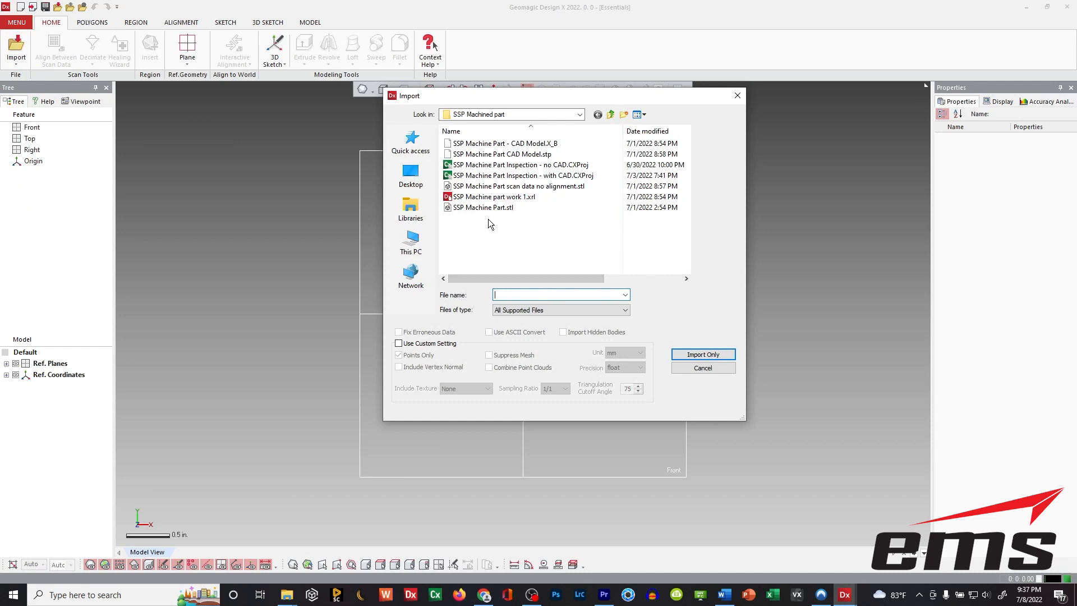
pyautogui.click(492, 189)
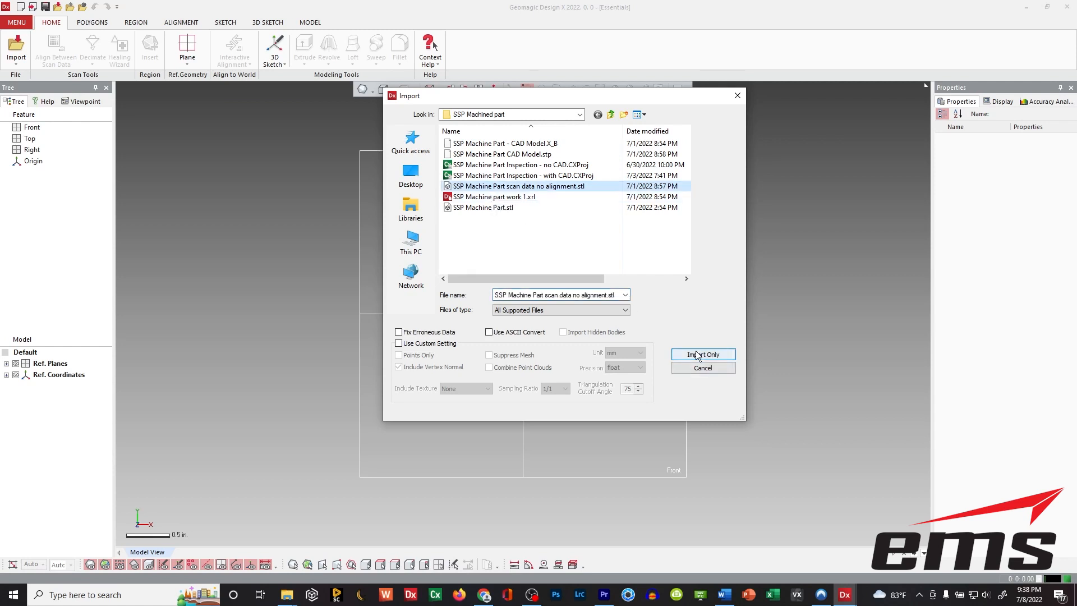
pyautogui.click(698, 354)
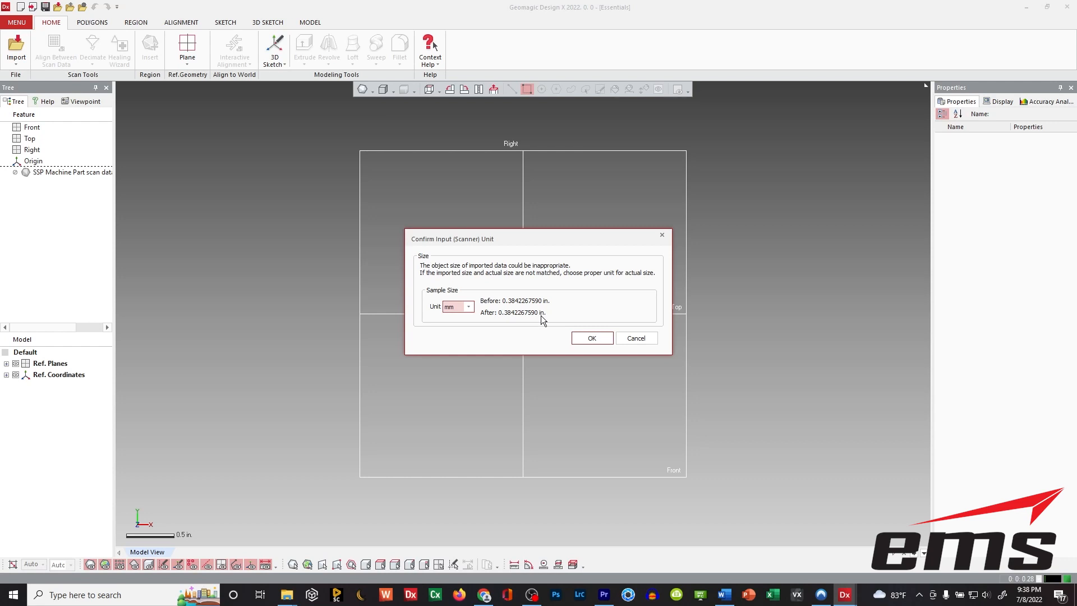
# Set the imported scan's unit to inches and confirm the scanner unit
pyautogui.click(471, 306)
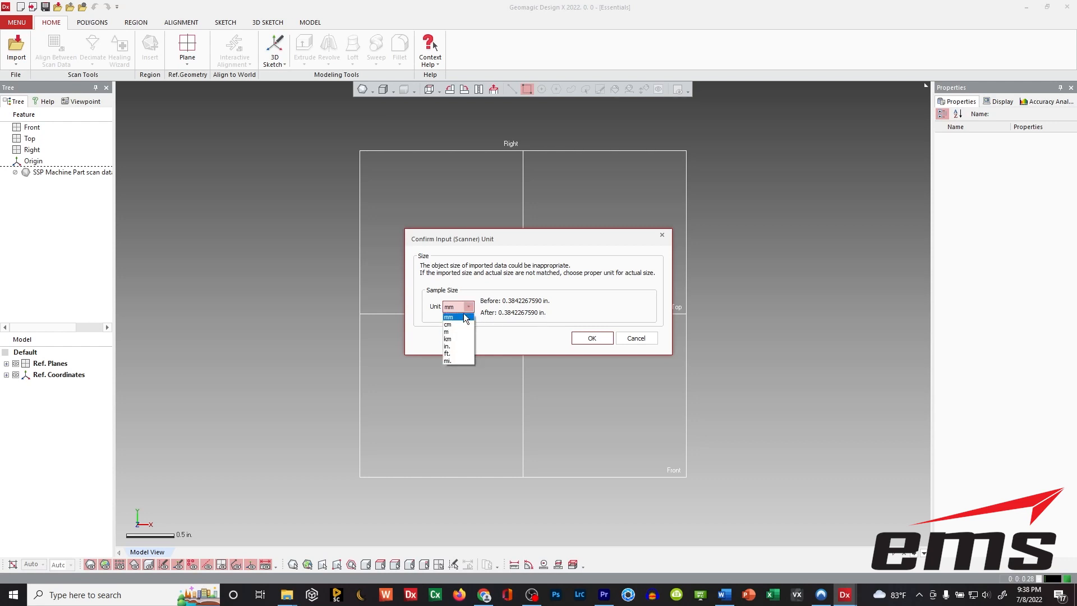
pyautogui.click(461, 346)
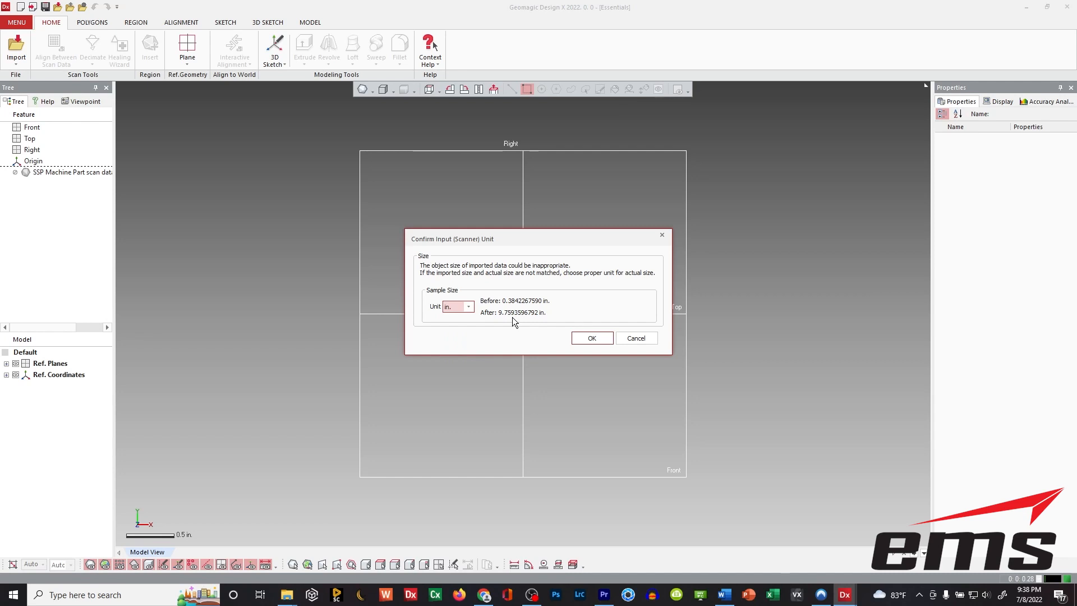
pyautogui.click(593, 338)
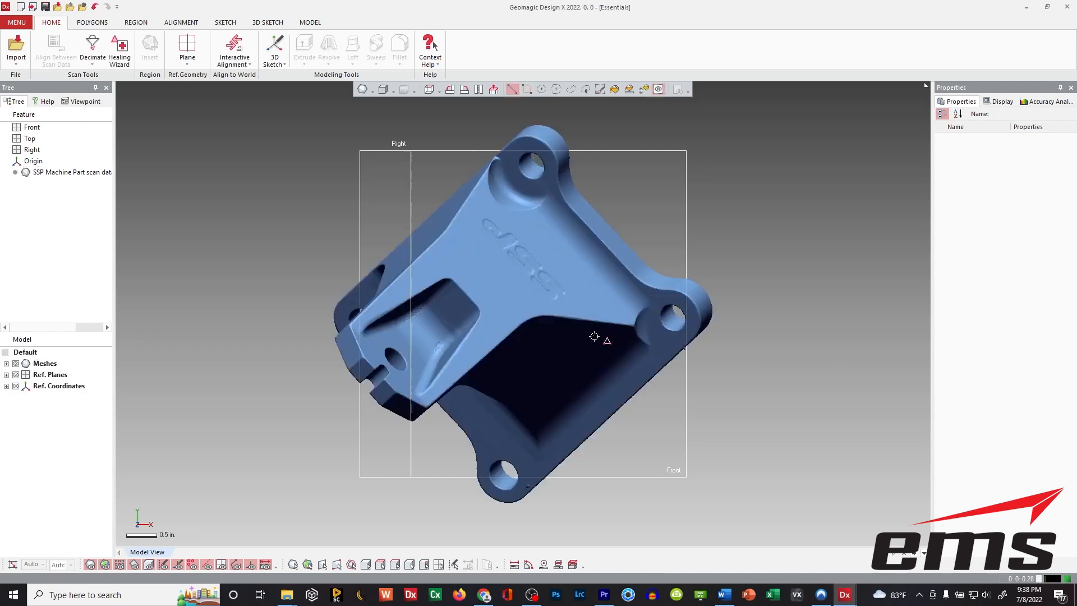
# Hide the reference planes so only the scanned part is displayed
pyautogui.moveTo(455, 428); pyautogui.dragTo(431, 296, button='right')
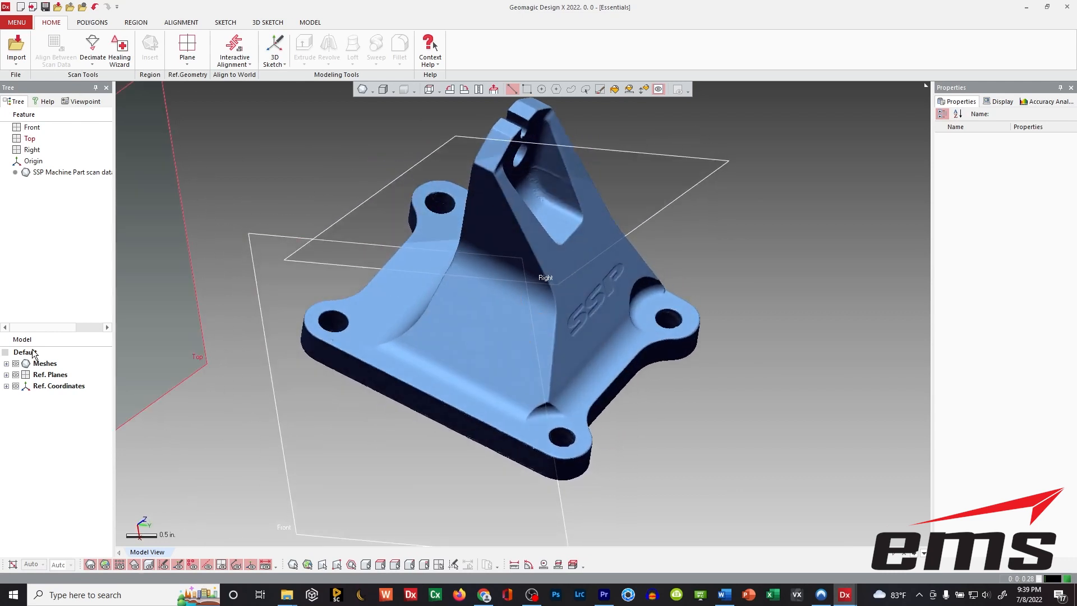
pyautogui.click(17, 374)
pyautogui.moveTo(443, 344); pyautogui.dragTo(535, 292, button='right')
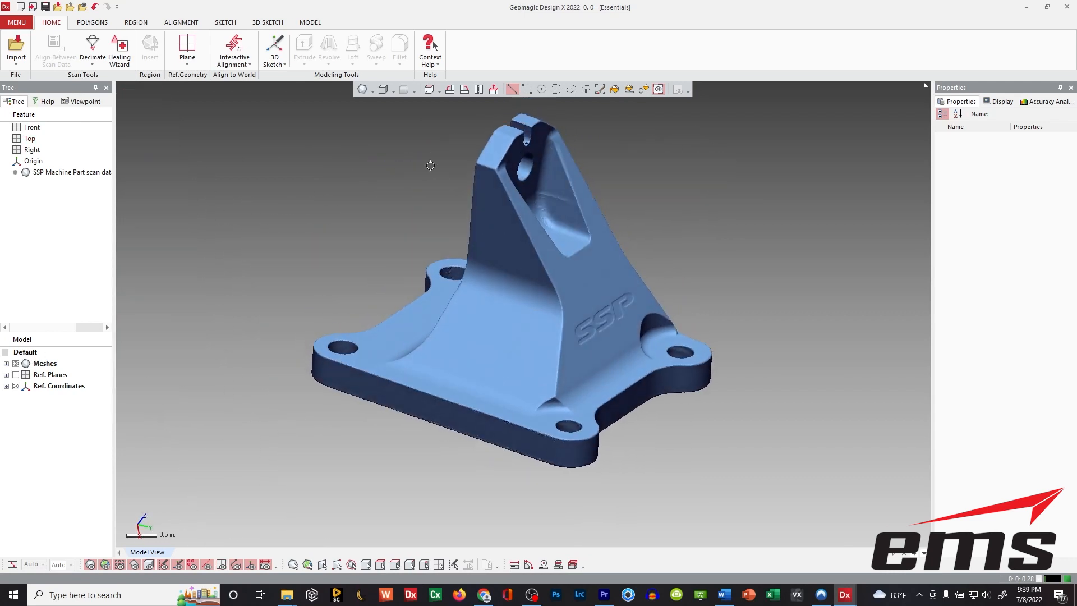
# Show the mesh shaded with triangle edges to inspect its triangulation, and return it to plain shading
pyautogui.click(372, 90)
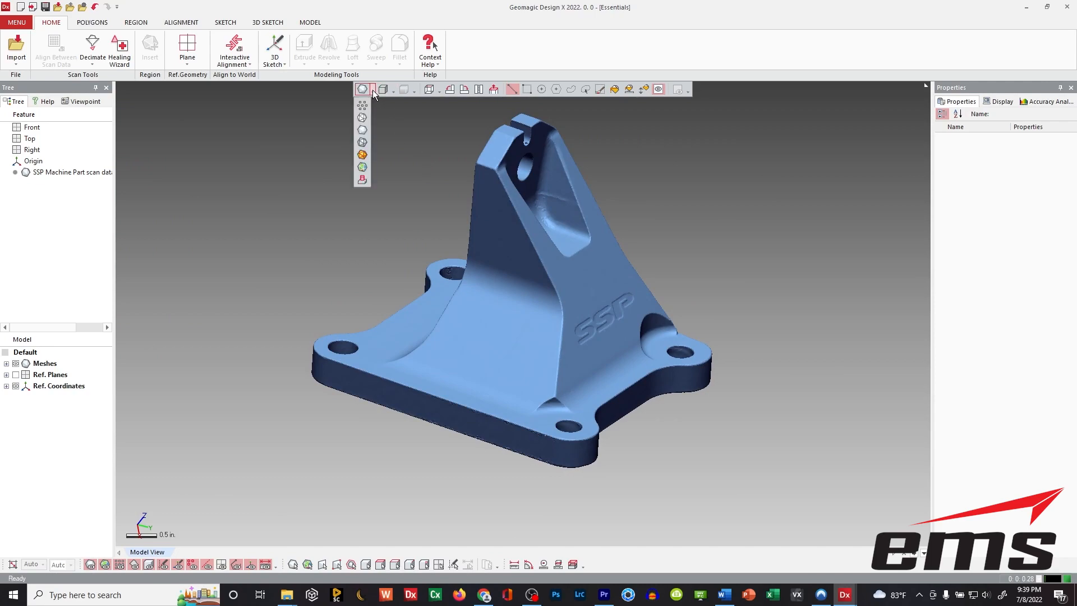
pyautogui.click(365, 140)
pyautogui.scroll(5, 500, 311)
pyautogui.scroll(5, 499, 311)
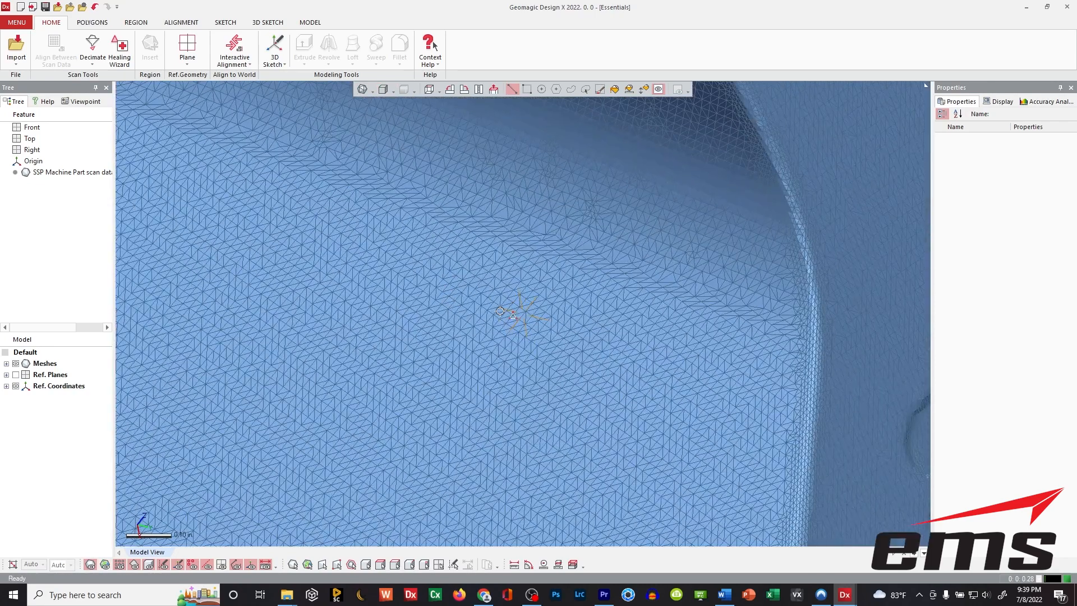
pyautogui.scroll(-8, 537, 352)
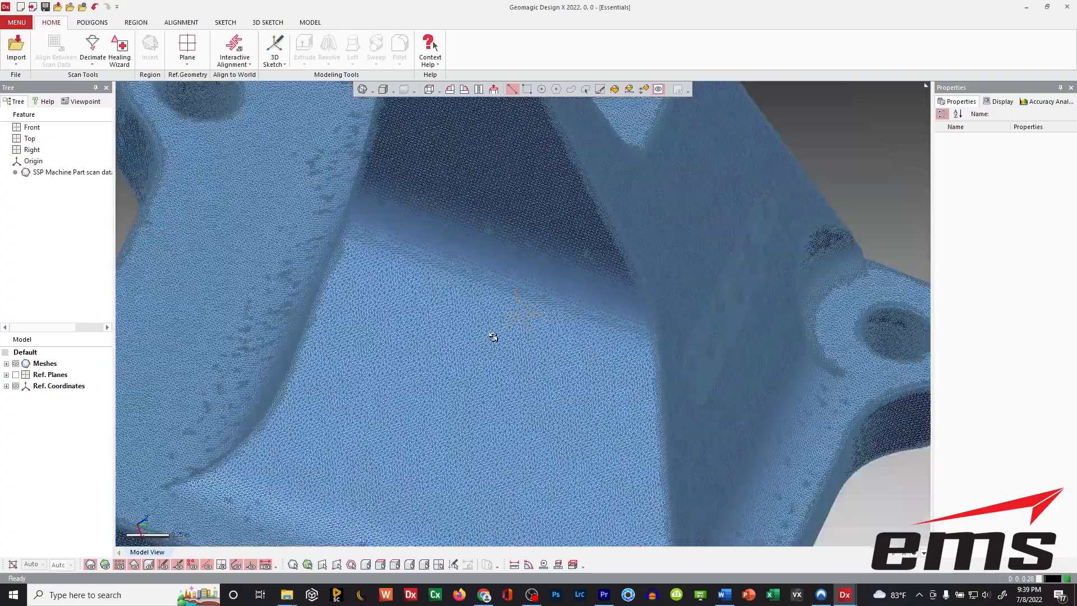
pyautogui.moveTo(452, 281); pyautogui.dragTo(381, 112, button='right')
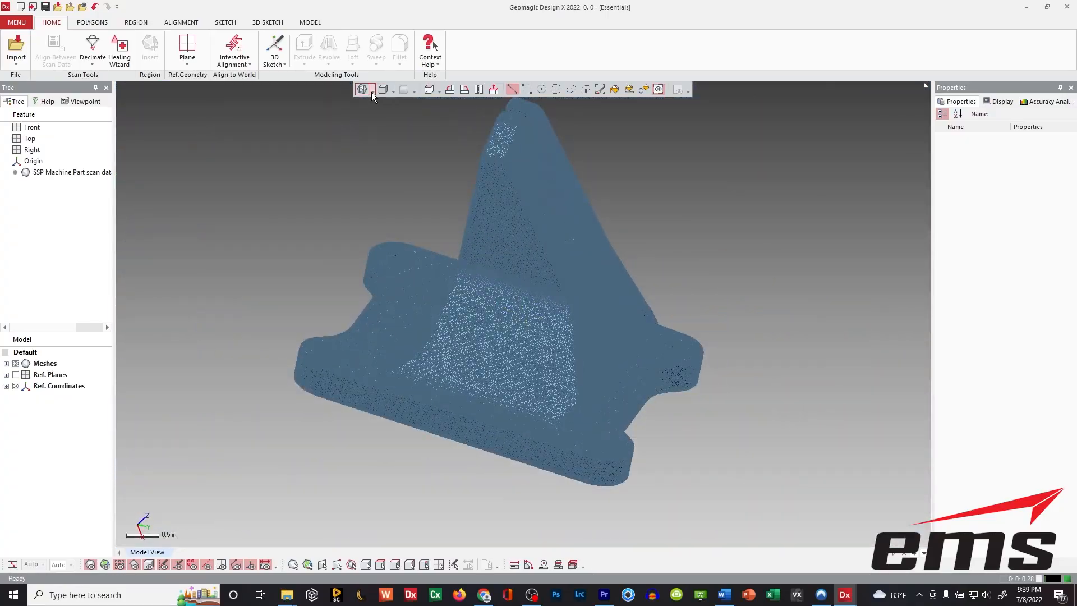
pyautogui.click(372, 91)
pyautogui.click(367, 112)
# Examine the scanned bracket, including the flat underside of the base and its four mounting holes
pyautogui.moveTo(515, 352); pyautogui.dragTo(589, 365, button='right')
pyautogui.scroll(4, 620, 286)
pyautogui.moveTo(620, 286)
pyautogui.mouseDown(button='right')
pyautogui.moveTo(628, 365)
pyautogui.moveTo(518, 344)
pyautogui.moveTo(504, 310)
pyautogui.moveTo(438, 351)
pyautogui.moveTo(474, 471)
pyautogui.moveTo(512, 413)
pyautogui.moveTo(550, 221)
pyautogui.moveTo(561, 336)
pyautogui.moveTo(576, 359)
pyautogui.moveTo(733, 378)
pyautogui.moveTo(570, 361)
pyautogui.mouseUp(button='right')
pyautogui.scroll(-4, 528, 294)
pyautogui.scroll(5, 570, 360)
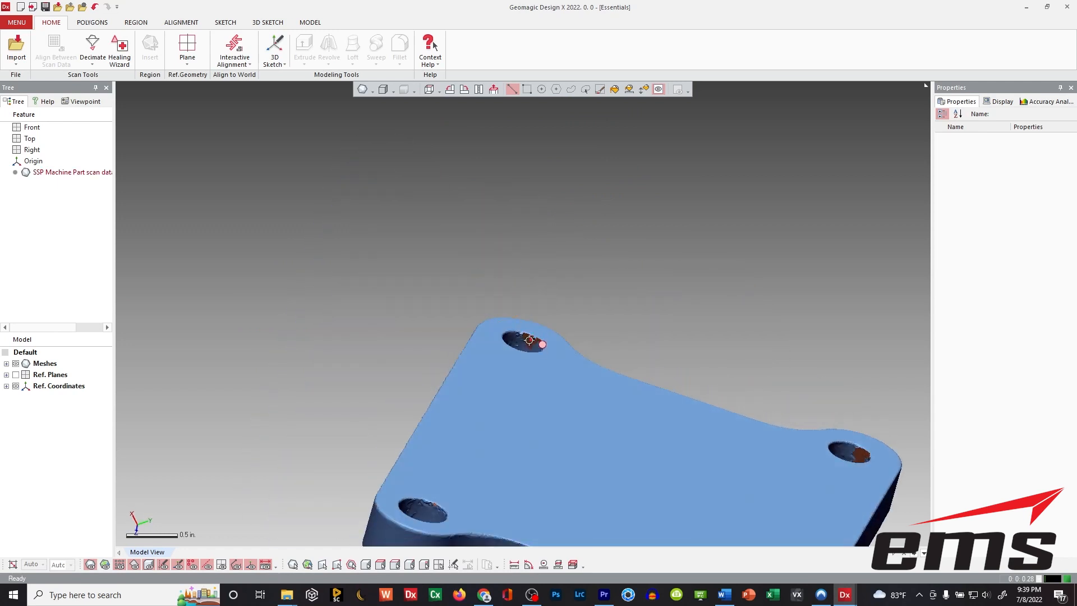
pyautogui.keyDown('ctrl'); pyautogui.moveTo(652, 460); pyautogui.dragTo(566, 353, button='right'); pyautogui.keyUp('ctrl')
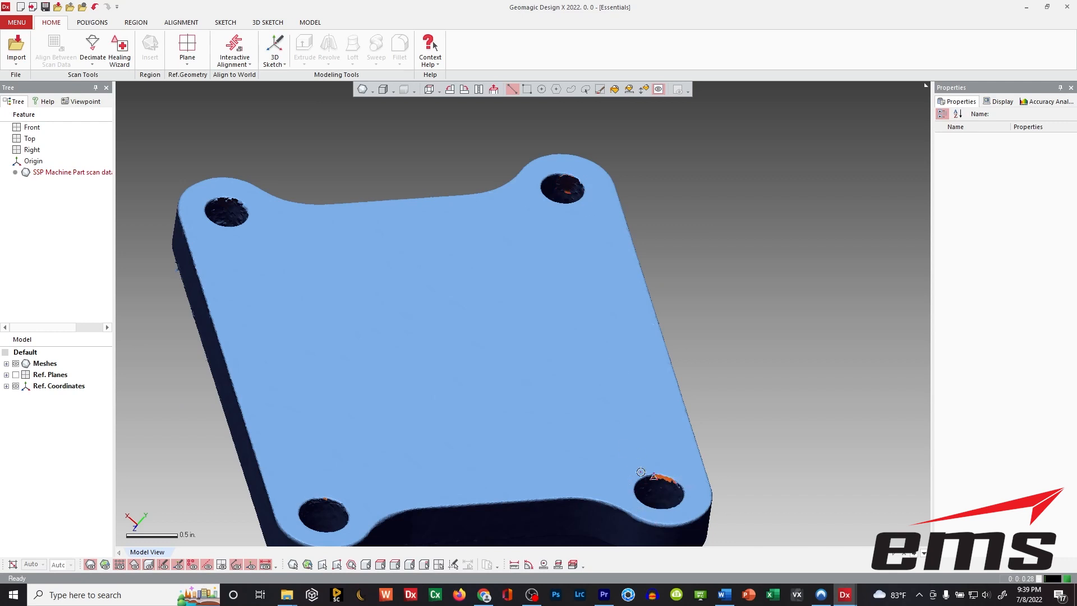
pyautogui.scroll(-3, 486, 288)
pyautogui.moveTo(485, 288); pyautogui.dragTo(580, 589, button='right')
pyautogui.keyDown('ctrl'); pyautogui.moveTo(525, 260); pyautogui.dragTo(594, 248, button='right'); pyautogui.keyUp('ctrl')
pyautogui.moveTo(401, 348); pyautogui.dragTo(461, 377, button='right')
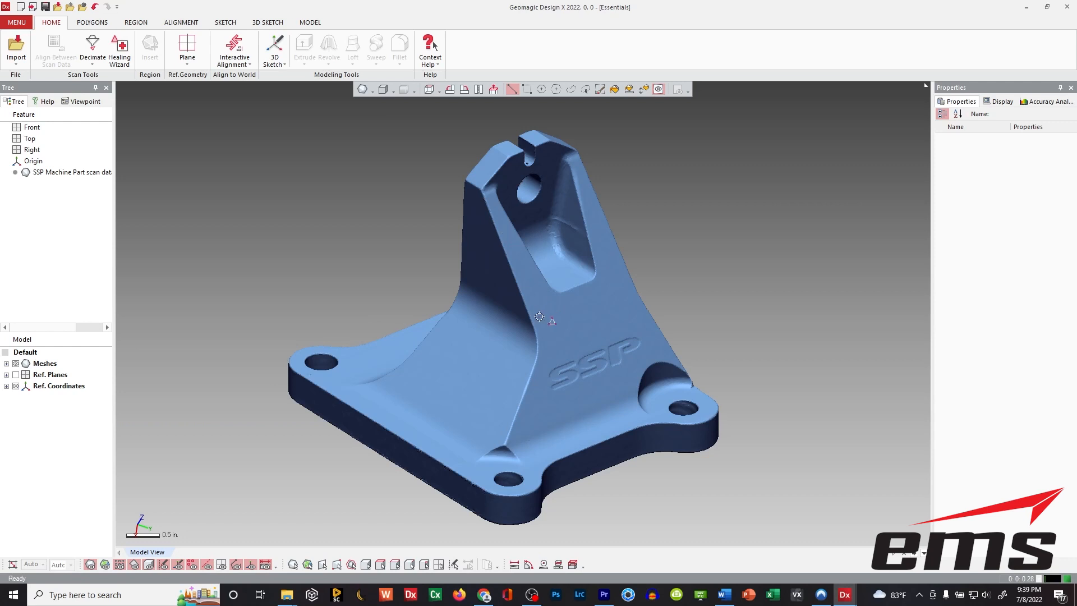
pyautogui.moveTo(527, 369); pyautogui.dragTo(498, 371, button='right')
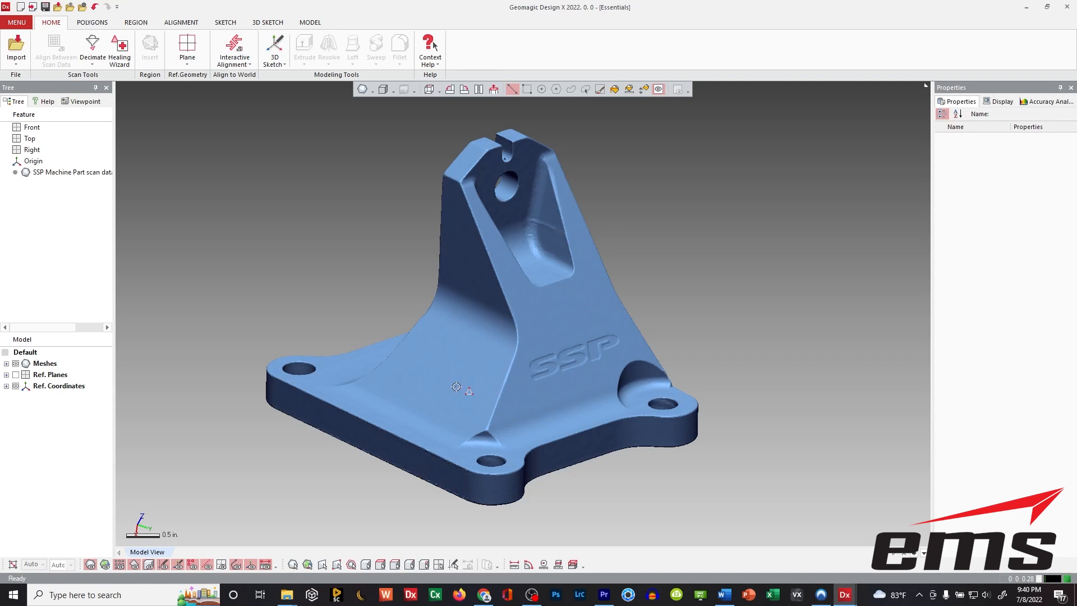
pyautogui.moveTo(456, 385)
pyautogui.mouseDown(button='right')
pyautogui.moveTo(447, 385)
pyautogui.moveTo(463, 370)
pyautogui.moveTo(480, 363)
pyautogui.moveTo(480, 372)
pyautogui.mouseUp(button='right')
pyautogui.scroll(-2, 471, 365)
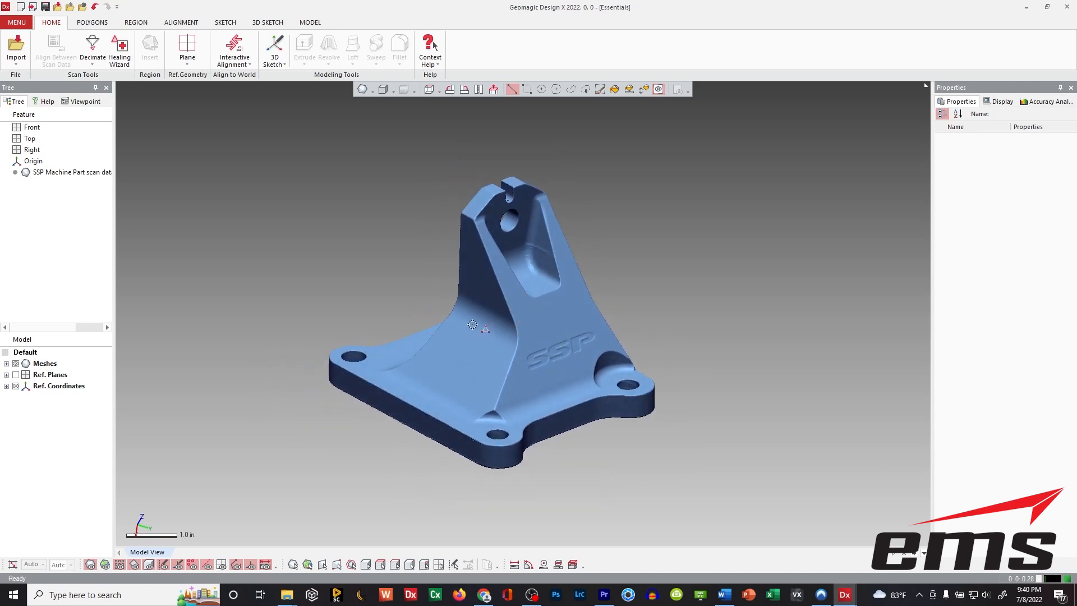
pyautogui.scroll(2, 482, 317)
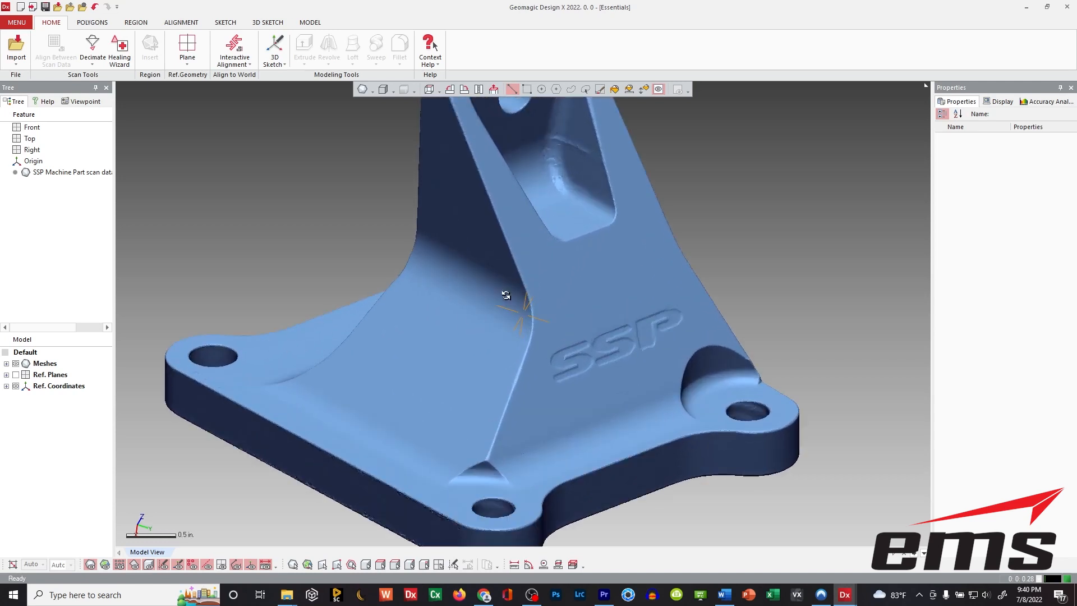
# Inspect the triangle density on the base and rib with mesh edges shown, and restore plain shaded display
pyautogui.click(372, 90)
pyautogui.click(365, 143)
pyautogui.moveTo(523, 314); pyautogui.dragTo(563, 346, button='right')
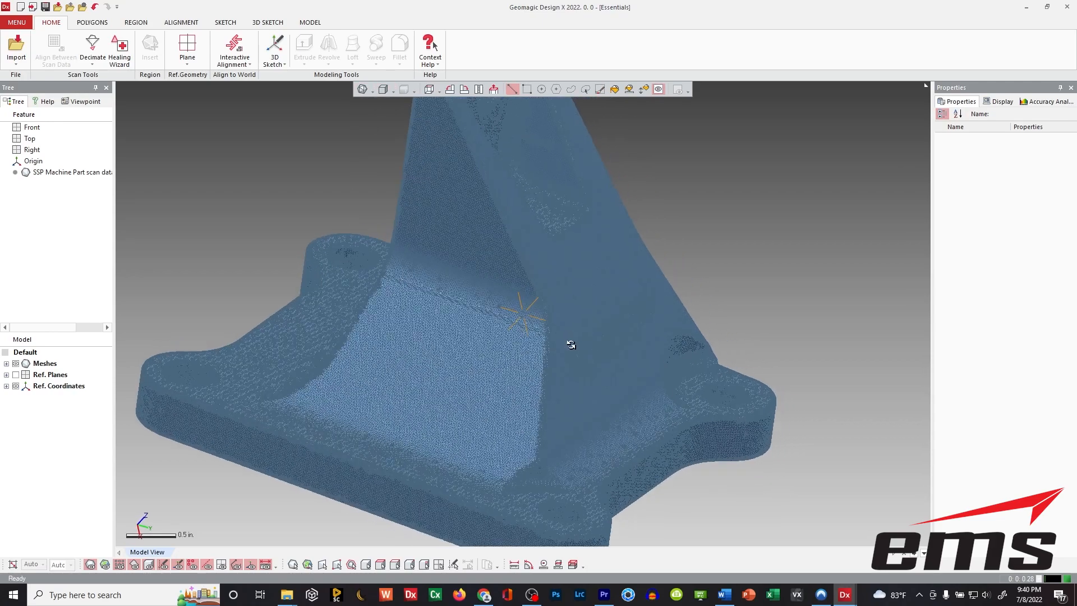
pyautogui.scroll(3, 493, 368)
pyautogui.moveTo(644, 330); pyautogui.dragTo(548, 298, button='right')
pyautogui.scroll(-5, 552, 341)
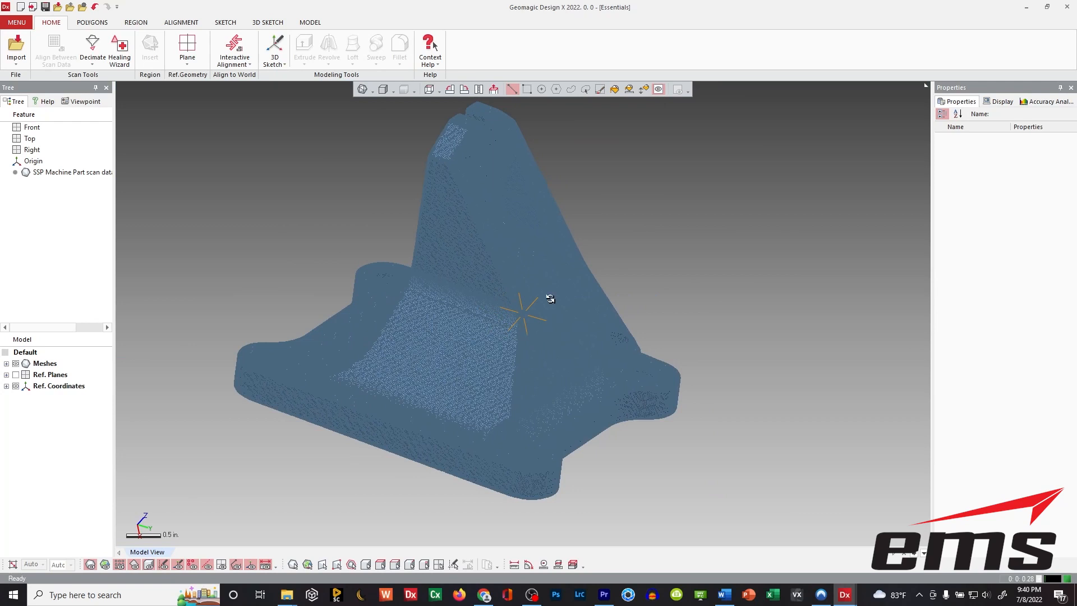
pyautogui.click(372, 90)
pyautogui.click(364, 133)
# Examine the shaded bracket from several sides, covering the upright, the pocket, the base and its underside
pyautogui.moveTo(451, 302); pyautogui.dragTo(454, 313, button='middle')
pyautogui.moveTo(455, 314); pyautogui.dragTo(450, 342, button='right')
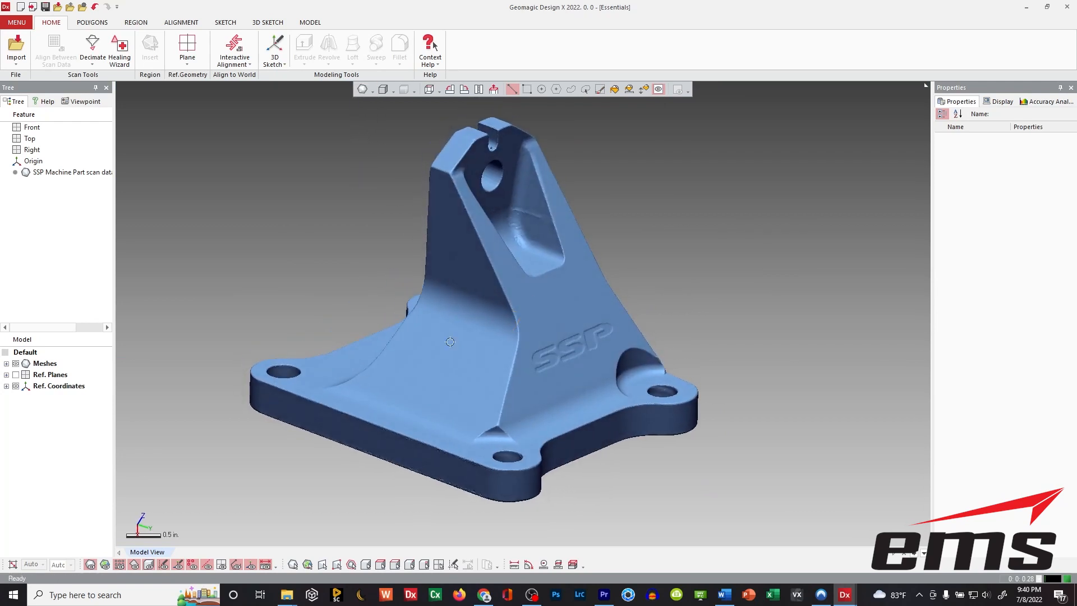
pyautogui.keyDown('ctrl'); pyautogui.moveTo(489, 306); pyautogui.dragTo(508, 309, button='right'); pyautogui.keyUp('ctrl')
pyautogui.scroll(-2, 497, 316)
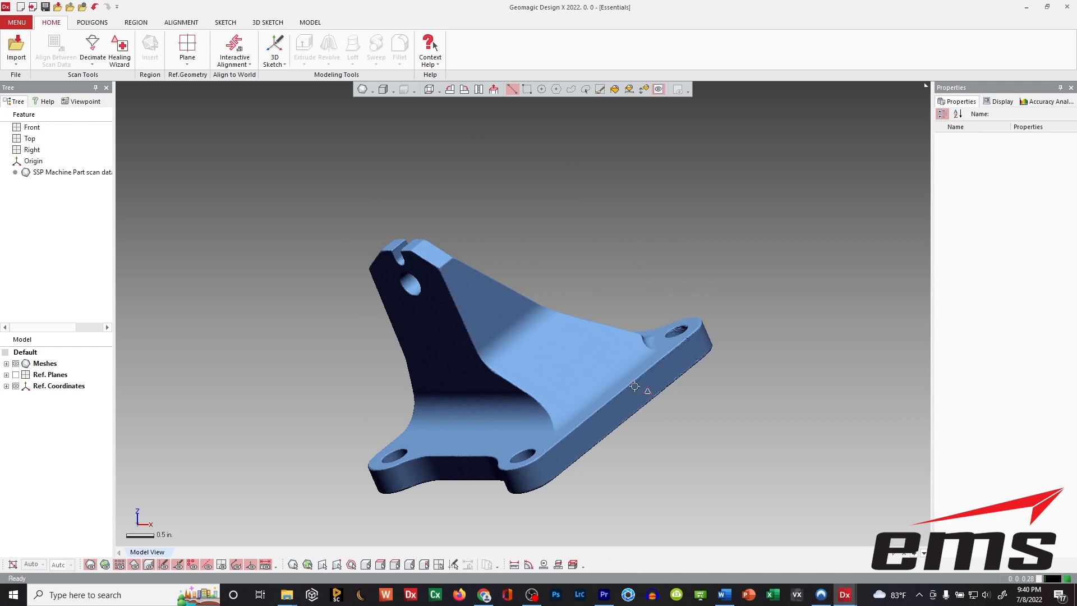
pyautogui.moveTo(645, 389); pyautogui.dragTo(286, 348, button='right')
pyautogui.moveTo(652, 313)
pyautogui.mouseDown(button='right')
pyautogui.moveTo(575, 377)
pyautogui.moveTo(534, 356)
pyautogui.mouseUp(button='right')
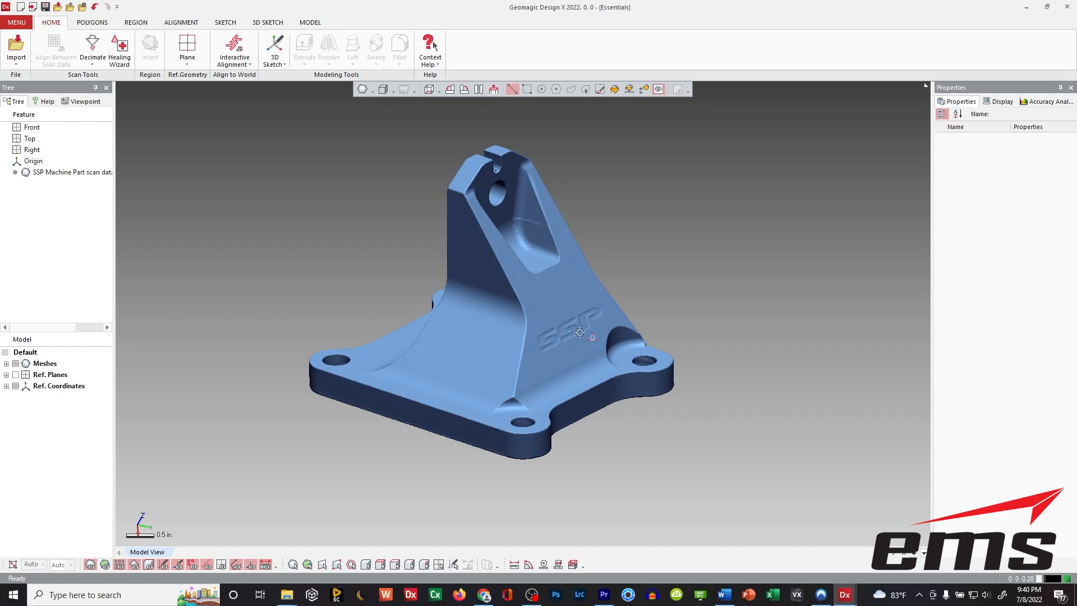
pyautogui.moveTo(491, 353); pyautogui.dragTo(477, 377, button='right')
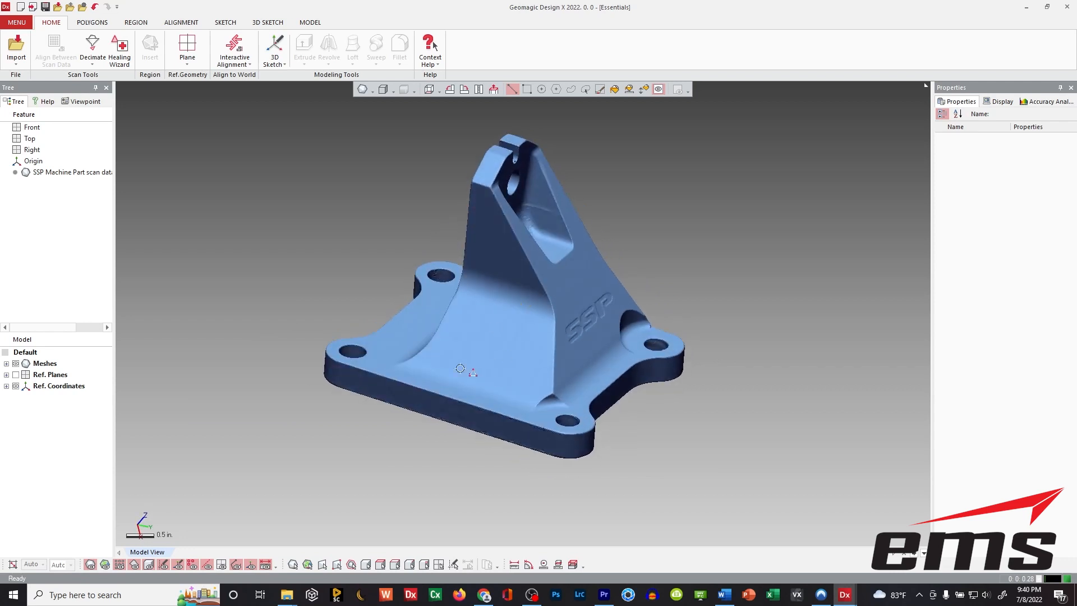
pyautogui.moveTo(471, 417); pyautogui.dragTo(447, 409, button='right')
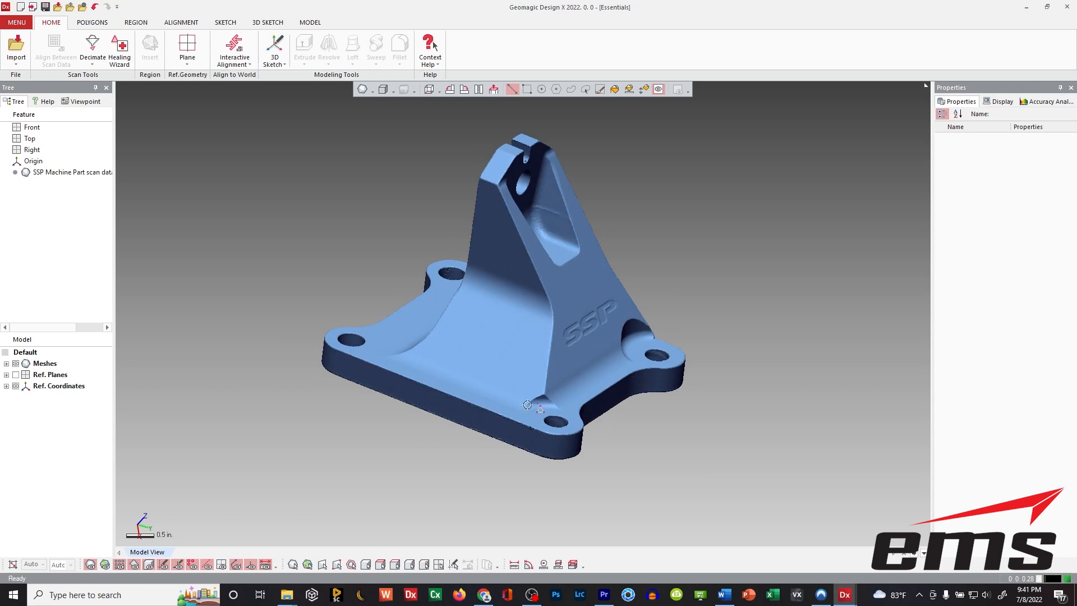
pyautogui.moveTo(550, 394); pyautogui.dragTo(533, 304, button='right')
pyautogui.moveTo(524, 270)
pyautogui.mouseDown(button='right')
pyautogui.moveTo(524, 242)
pyautogui.moveTo(517, 310)
pyautogui.moveTo(520, 282)
pyautogui.moveTo(517, 299)
pyautogui.mouseUp(button='right')
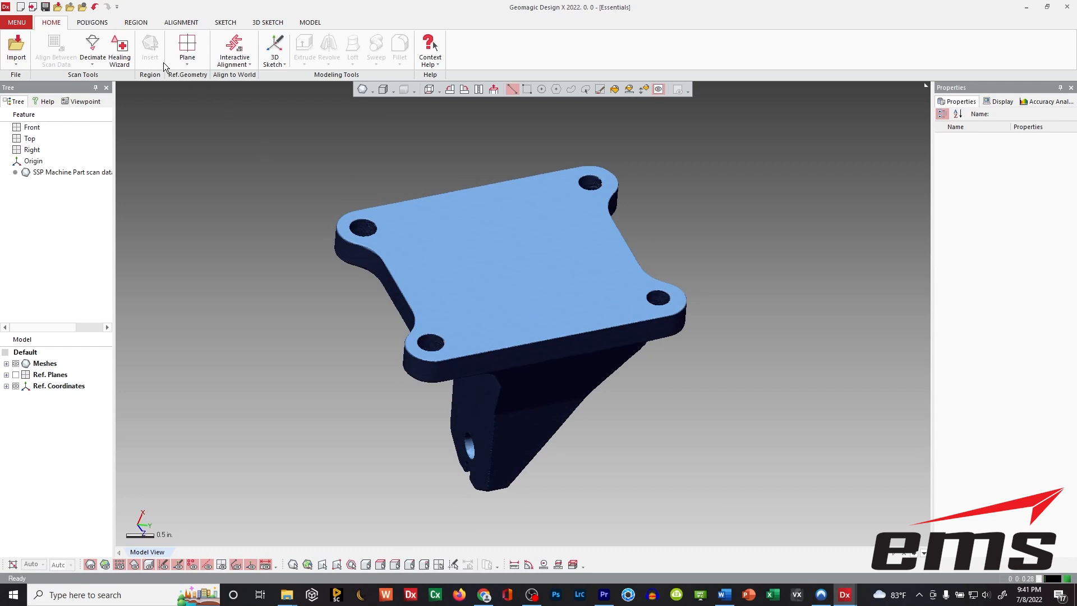
# Bring up the region editing commands and orient the part so the flat underside of the base is in view
pyautogui.click(139, 25)
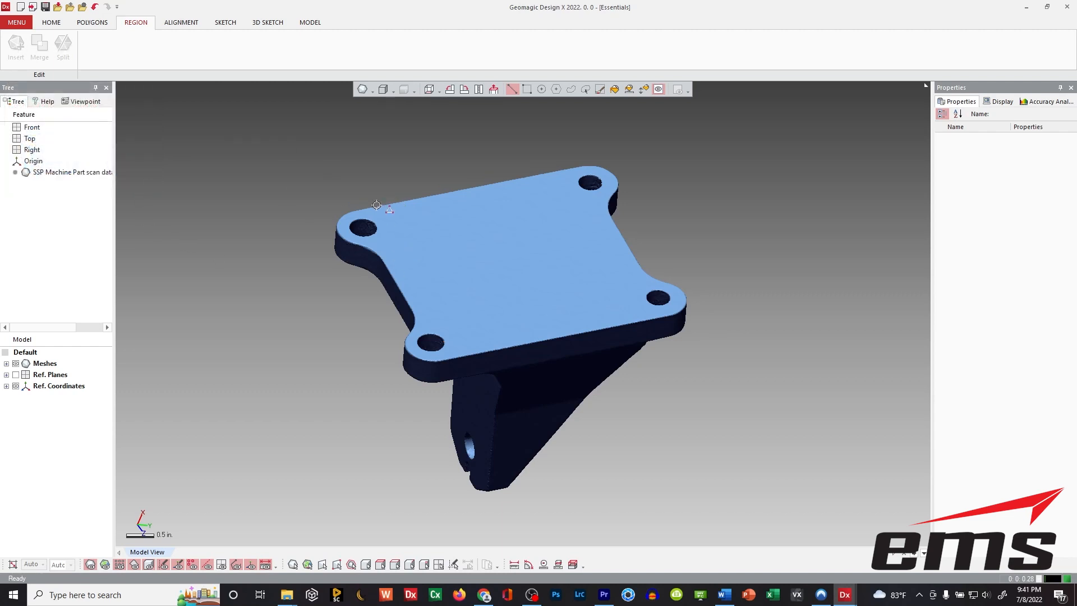
pyautogui.moveTo(492, 201); pyautogui.dragTo(389, 285, button='right')
pyautogui.moveTo(523, 256); pyautogui.dragTo(591, 415, button='right')
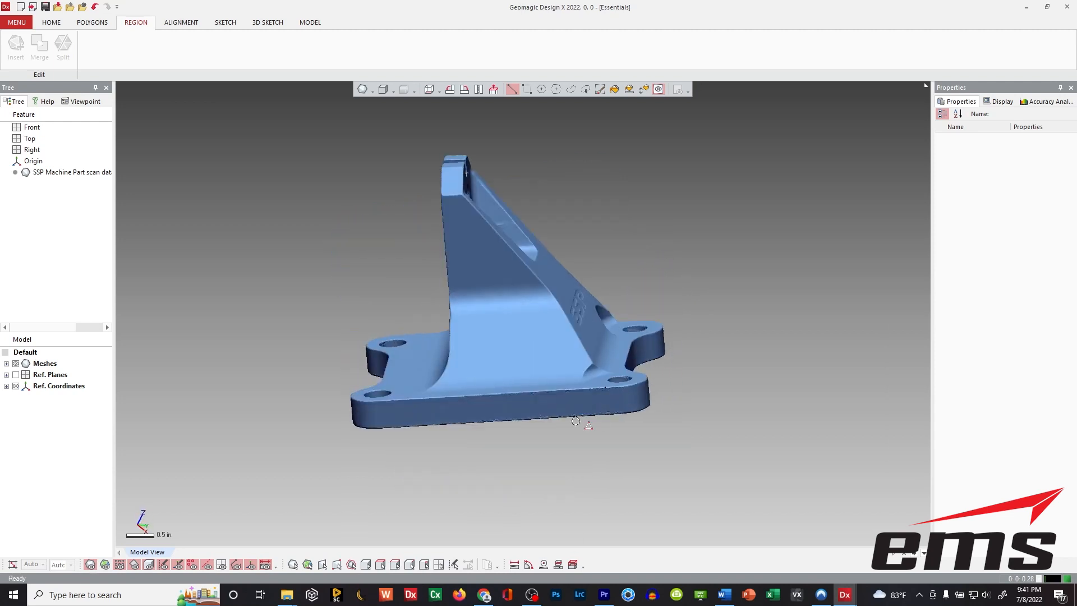
pyautogui.moveTo(502, 409); pyautogui.dragTo(759, 274, button='right')
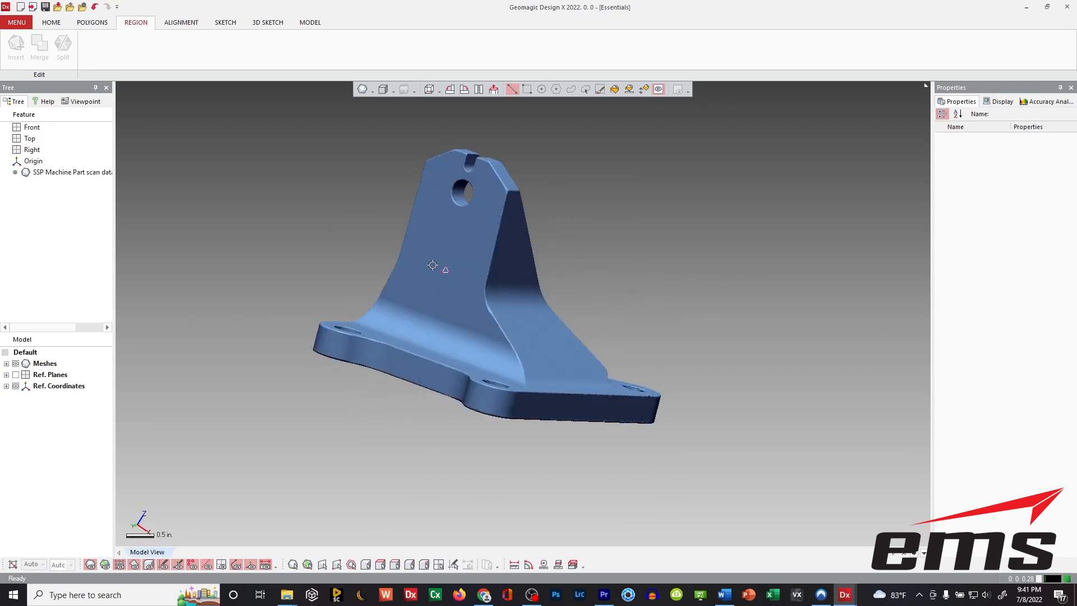
pyautogui.moveTo(456, 225); pyautogui.dragTo(494, 312, button='right')
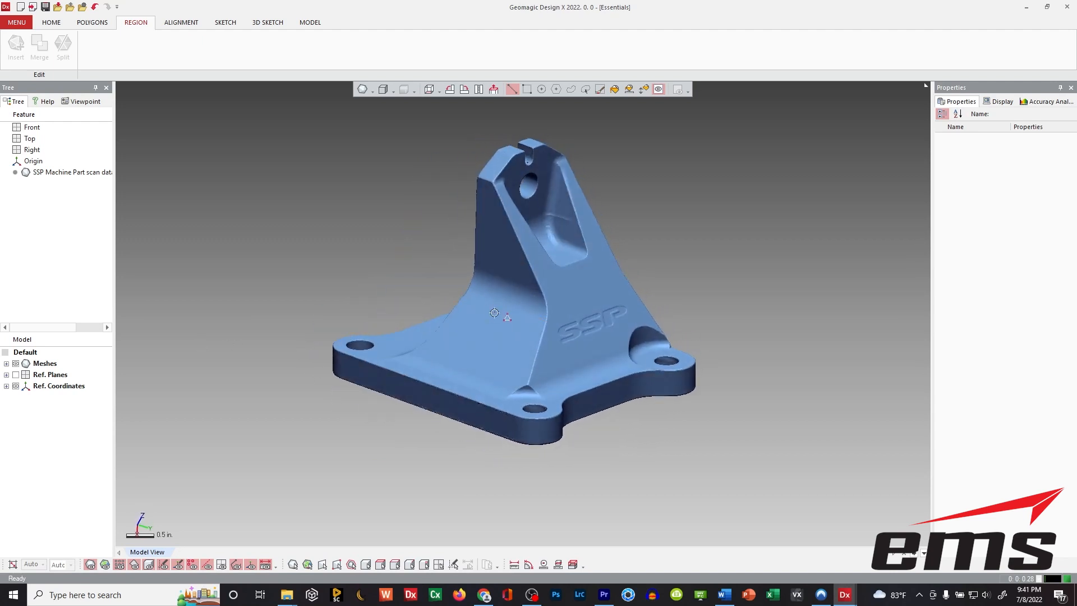
pyautogui.moveTo(516, 385); pyautogui.dragTo(550, 113, button='right')
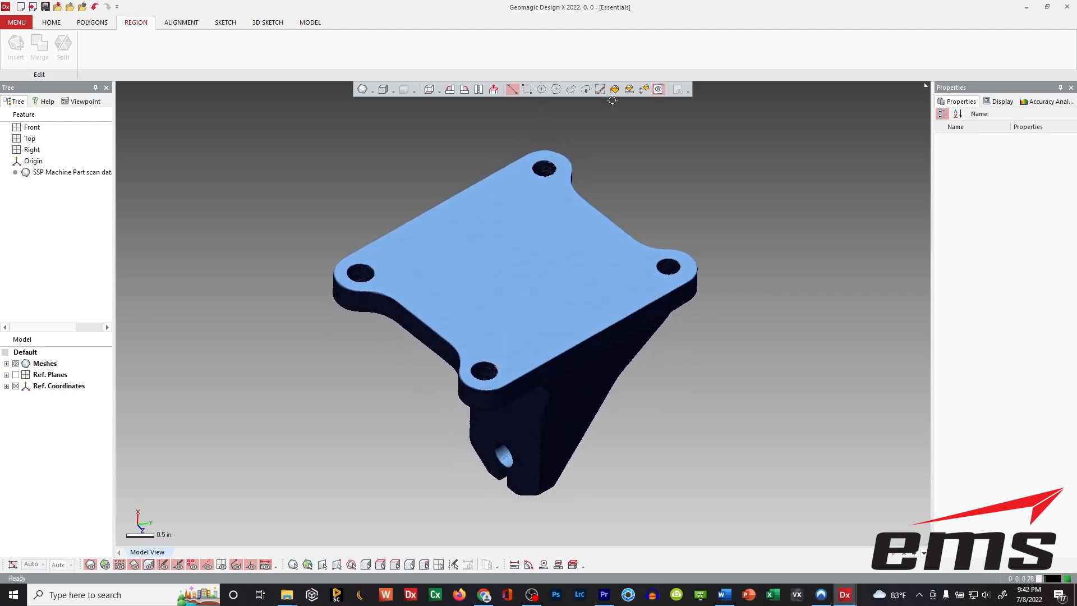
pyautogui.click(585, 89)
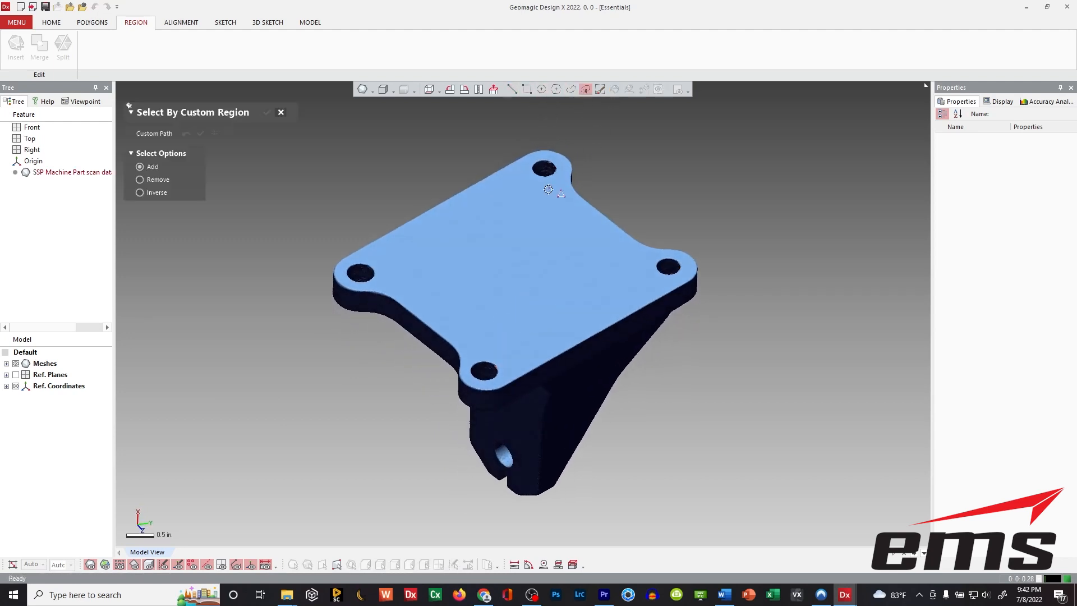
pyautogui.click(560, 284)
pyautogui.click(511, 224)
pyautogui.click(496, 234)
pyautogui.click(474, 266)
pyautogui.click(280, 114)
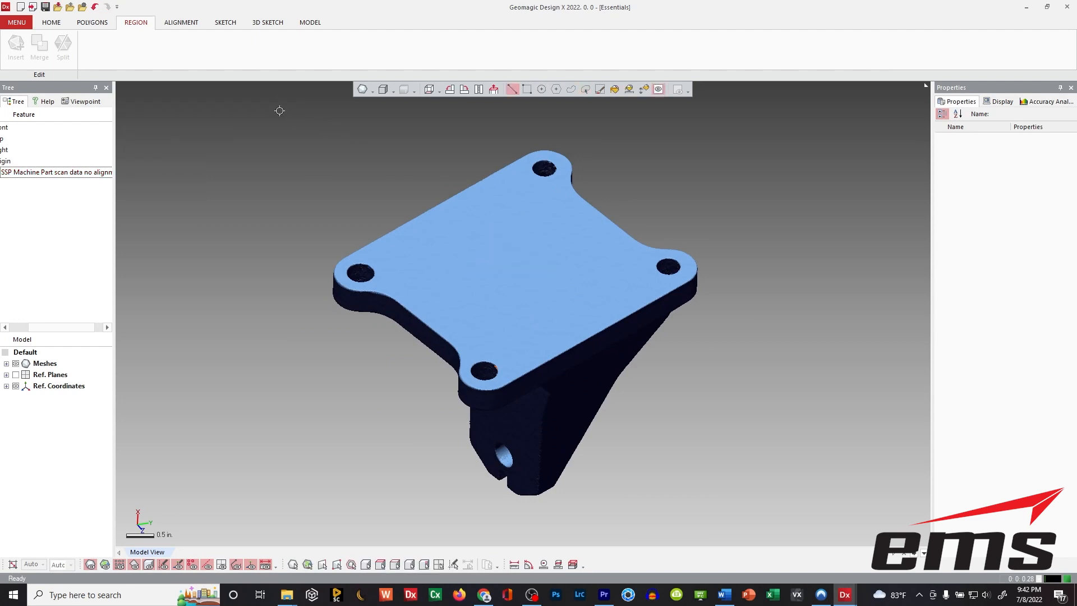
pyautogui.click(586, 90)
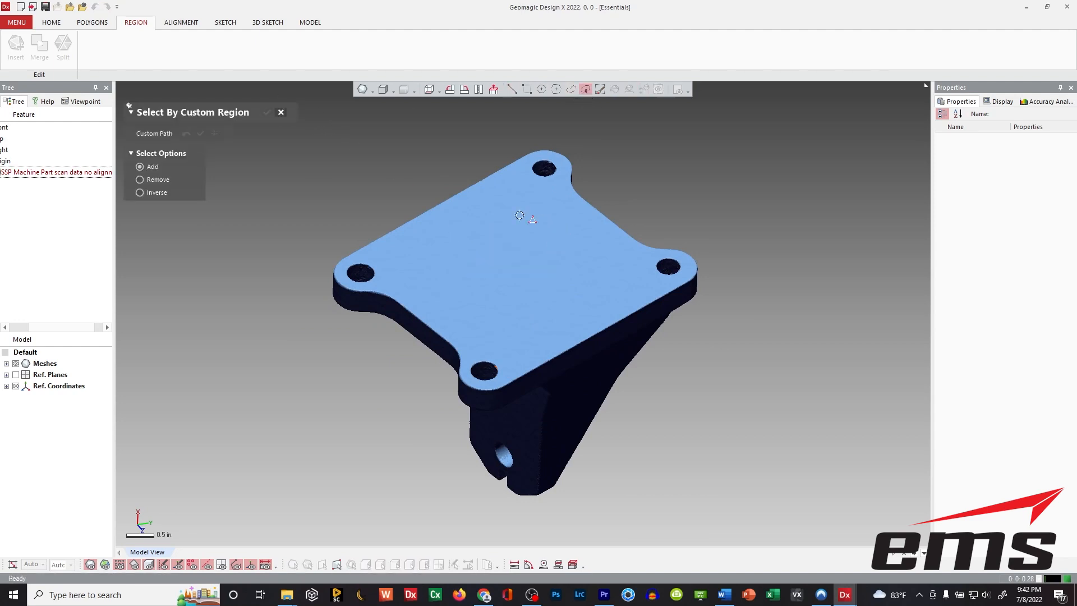
pyautogui.click(577, 291)
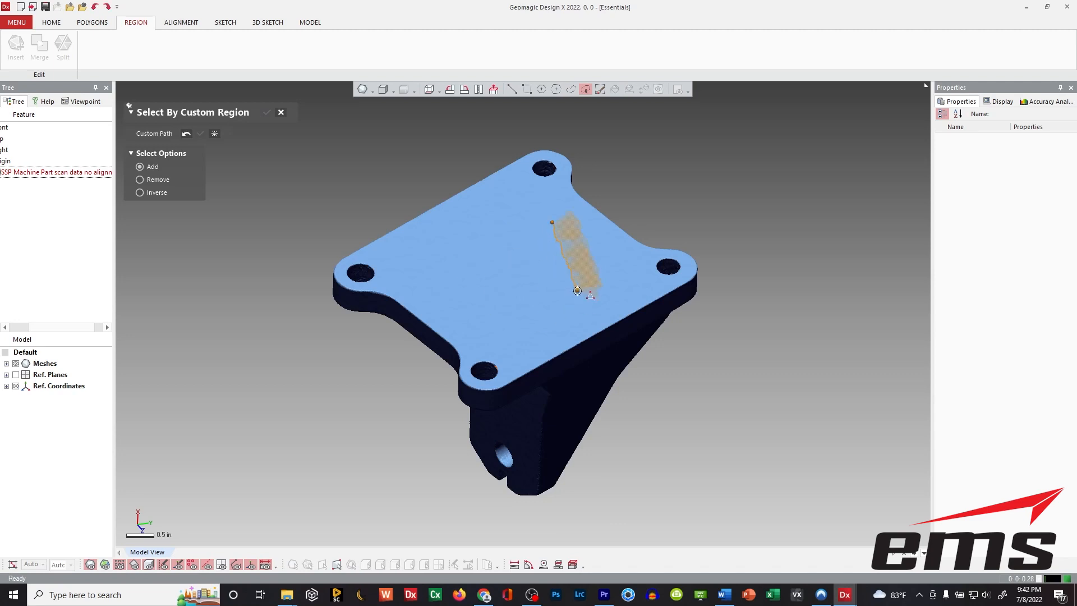
pyautogui.press('Escape')
pyautogui.click(281, 114)
# Select a polygonal patch of mesh on the flat underside of the base with polyline selection, and clear the selection
pyautogui.click(555, 90)
pyautogui.click(500, 191)
pyautogui.click(466, 272)
pyautogui.click(554, 319)
pyautogui.click(616, 279)
pyautogui.click(598, 247)
pyautogui.doubleClick(571, 221)
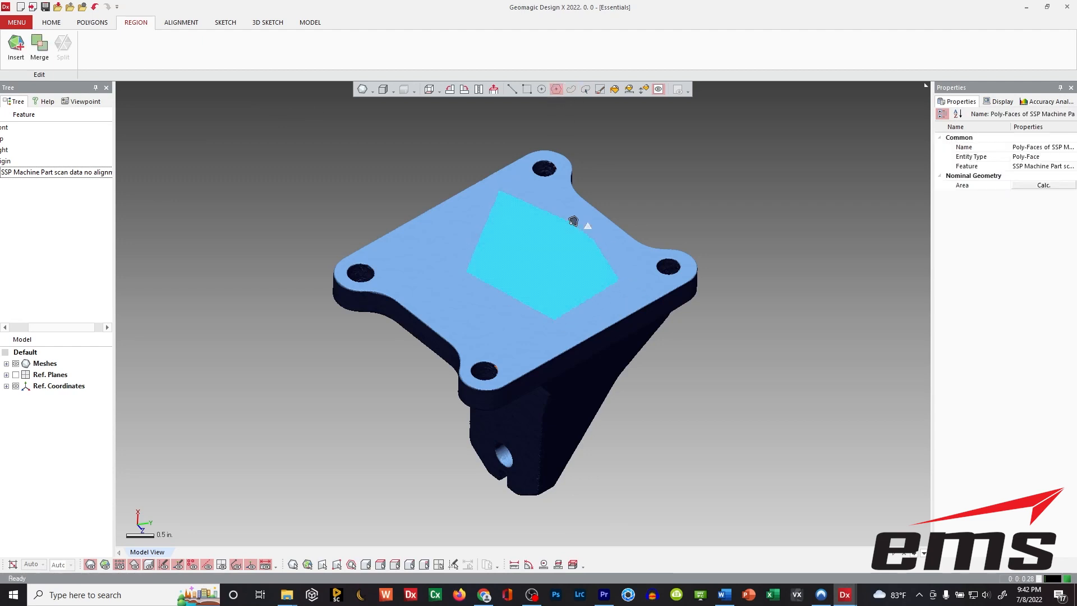
pyautogui.moveTo(633, 228); pyautogui.dragTo(616, 212, button='right')
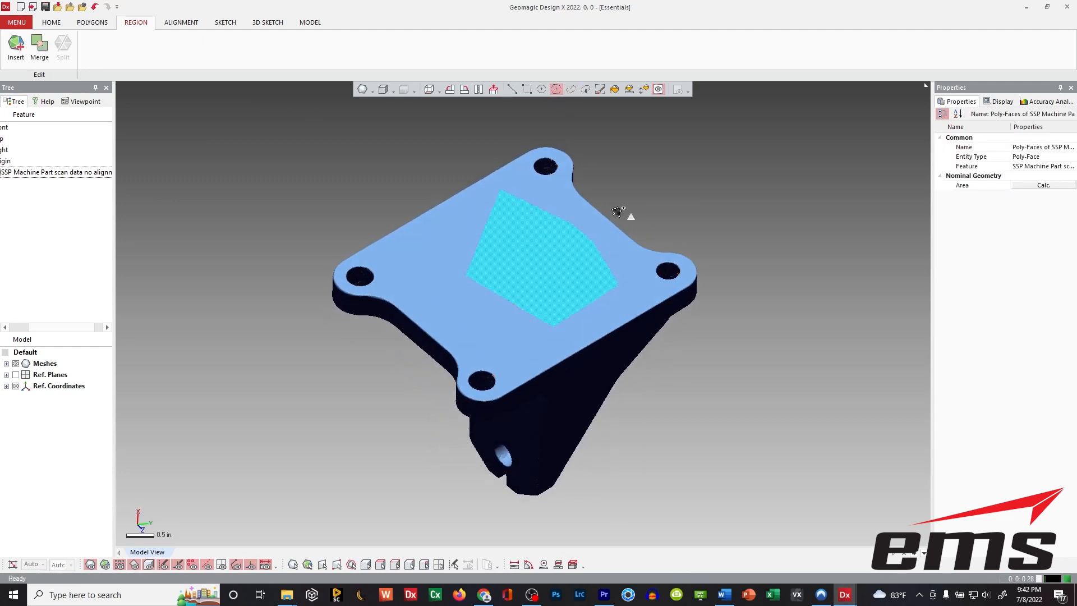
pyautogui.press('Escape')
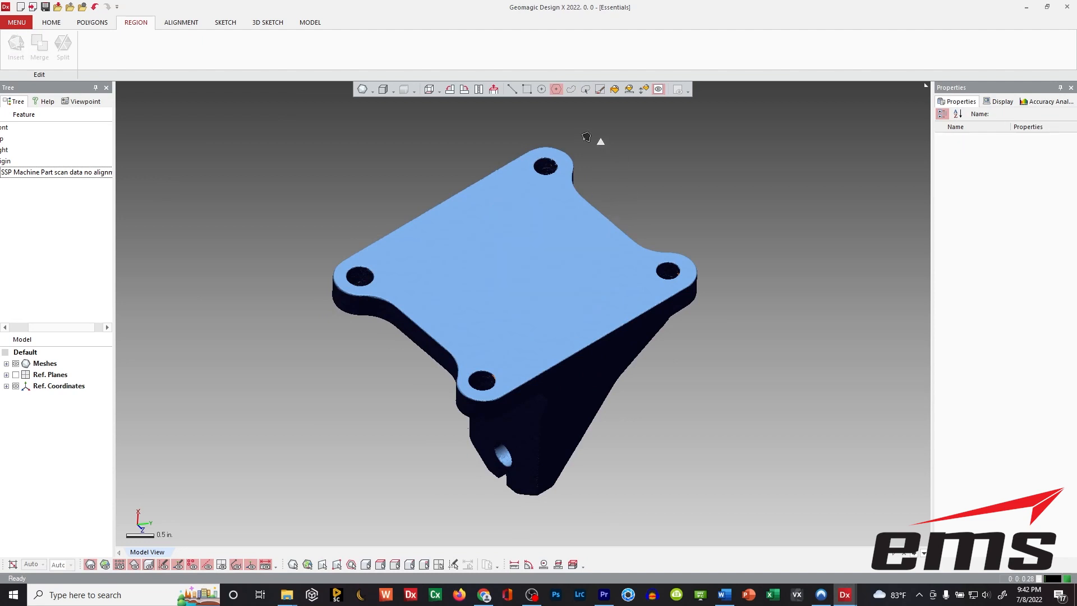
# Select a rectangular patch of mesh on the flat underside of the base, and clear the selection
pyautogui.click(527, 89)
pyautogui.moveTo(484, 204); pyautogui.dragTo(578, 320)
pyautogui.moveTo(655, 179); pyautogui.dragTo(629, 209, button='right')
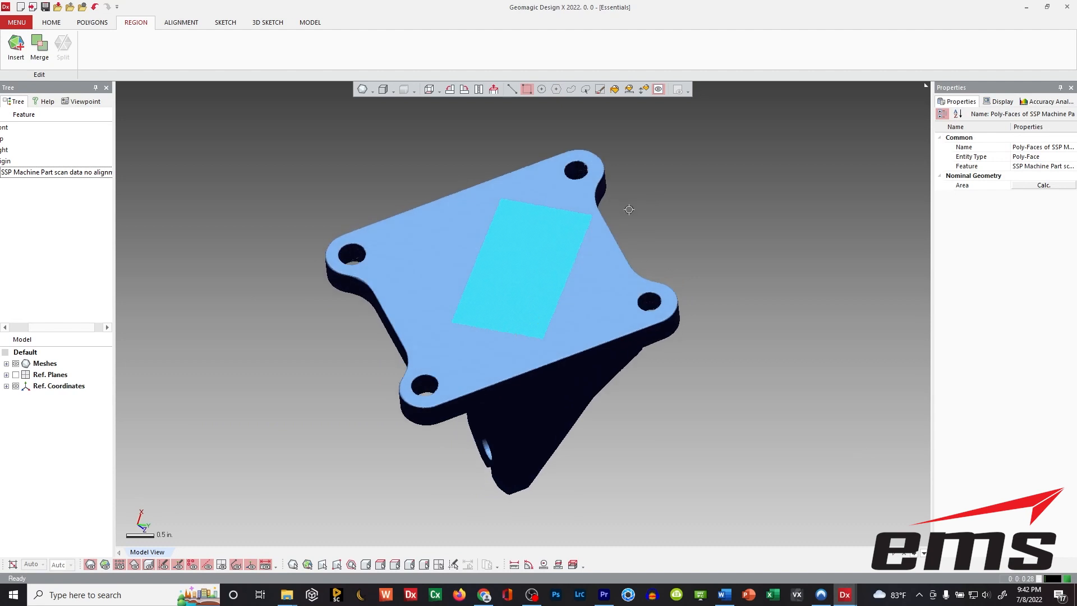
pyautogui.press('Escape')
pyautogui.moveTo(586, 267); pyautogui.dragTo(556, 227, button='right')
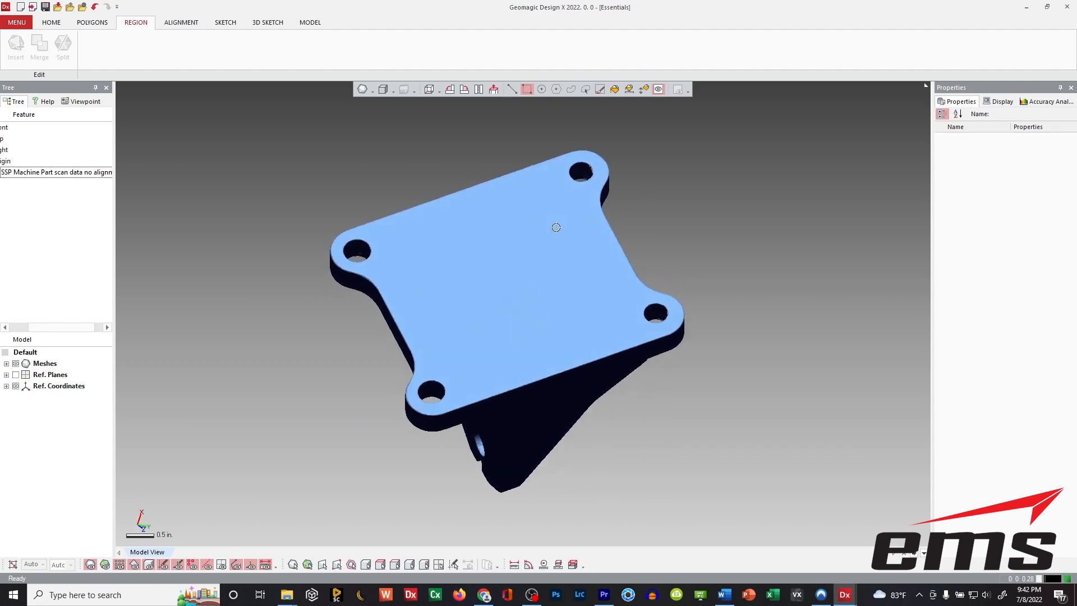
# Select the whole flat underside of the base by similar curvature and insert a region from it
pyautogui.click(643, 90)
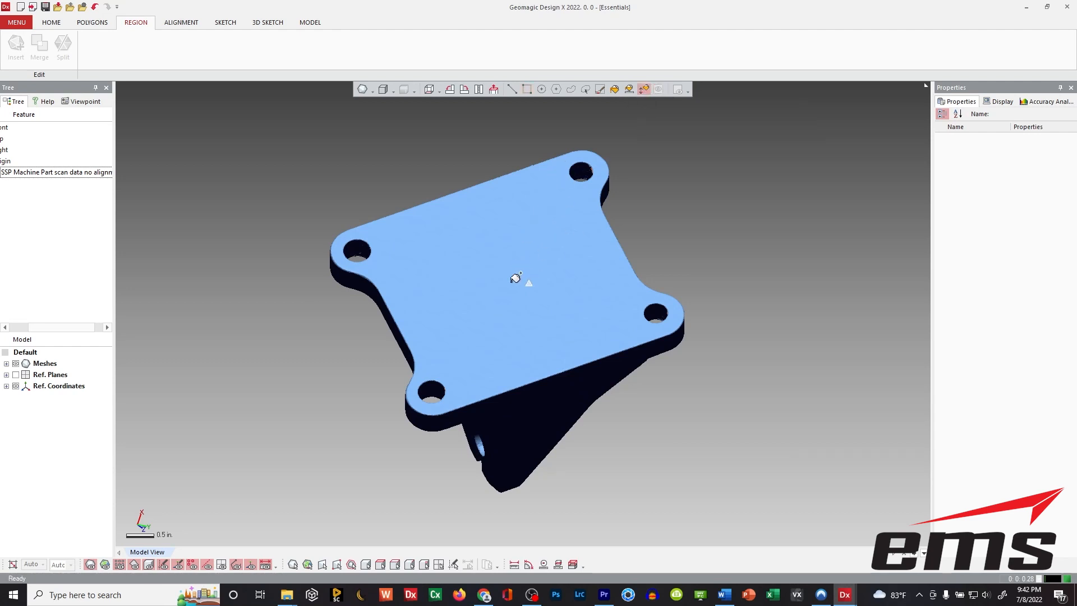
pyautogui.click(516, 278)
pyautogui.moveTo(517, 273)
pyautogui.mouseDown()
pyautogui.moveTo(519, 258)
pyautogui.moveTo(506, 315)
pyautogui.moveTo(511, 275)
pyautogui.moveTo(511, 288)
pyautogui.moveTo(531, 279)
pyautogui.moveTo(529, 290)
pyautogui.moveTo(476, 230)
pyautogui.moveTo(507, 293)
pyautogui.moveTo(500, 281)
pyautogui.mouseUp()
pyautogui.click(513, 269)
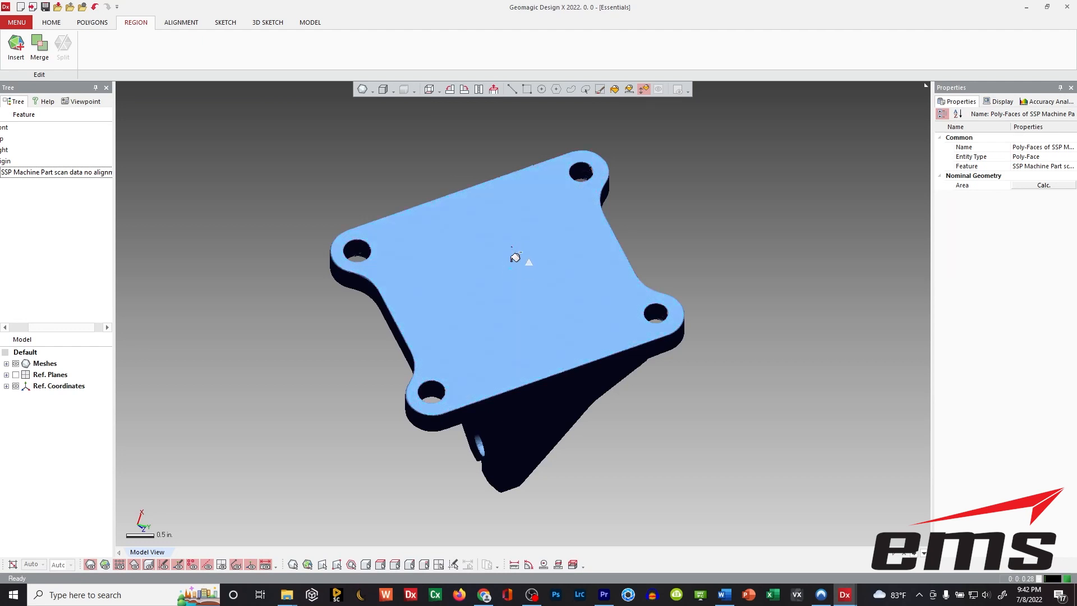
pyautogui.click(517, 279)
pyautogui.moveTo(550, 305); pyautogui.dragTo(577, 204, button='right')
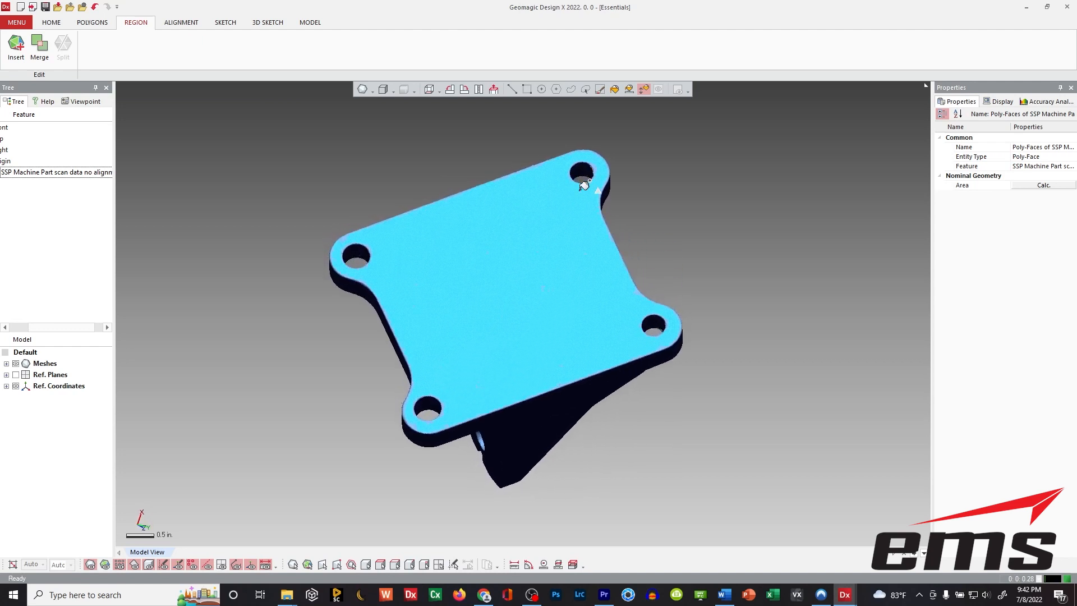
pyautogui.moveTo(548, 390); pyautogui.dragTo(508, 269, button='right')
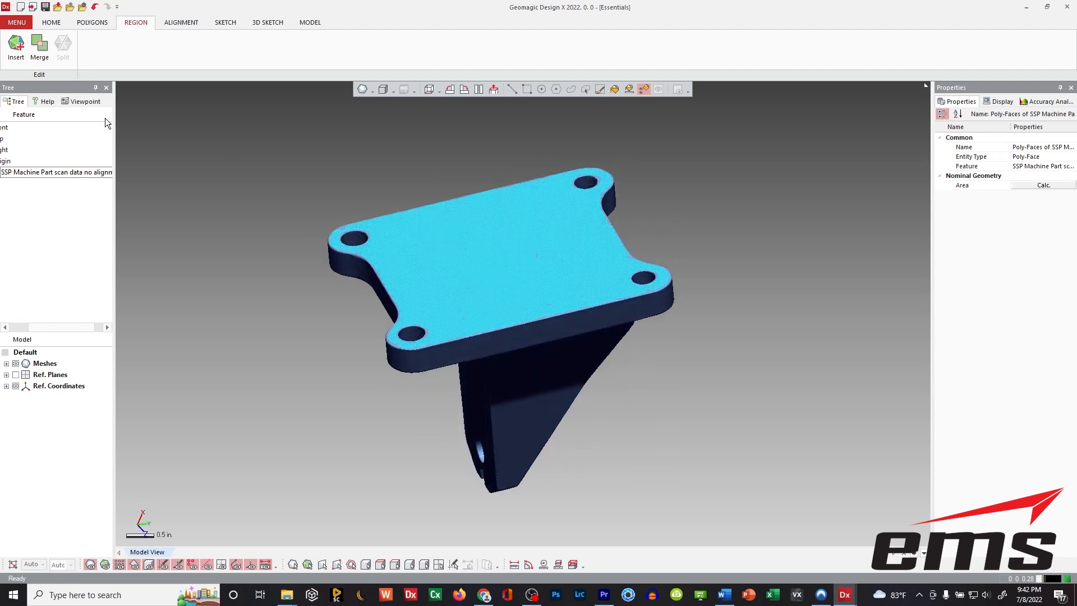
pyautogui.click(22, 53)
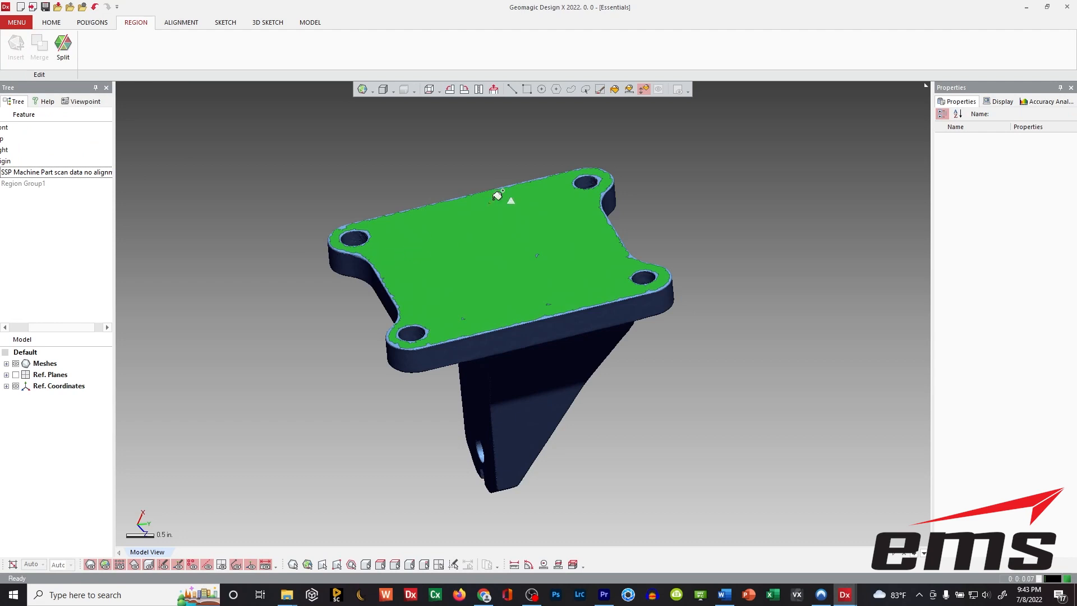
# Select the long flat side face of the base by similar curvature and insert a second region from it
pyautogui.click(512, 90)
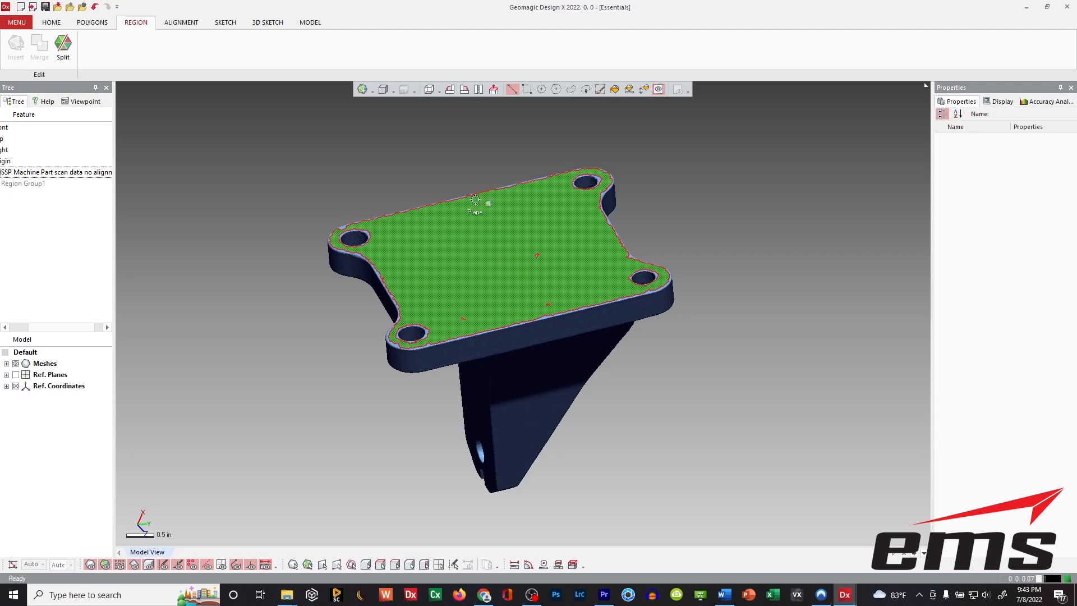
pyautogui.moveTo(465, 344); pyautogui.dragTo(613, 157, button='right')
pyautogui.click(643, 89)
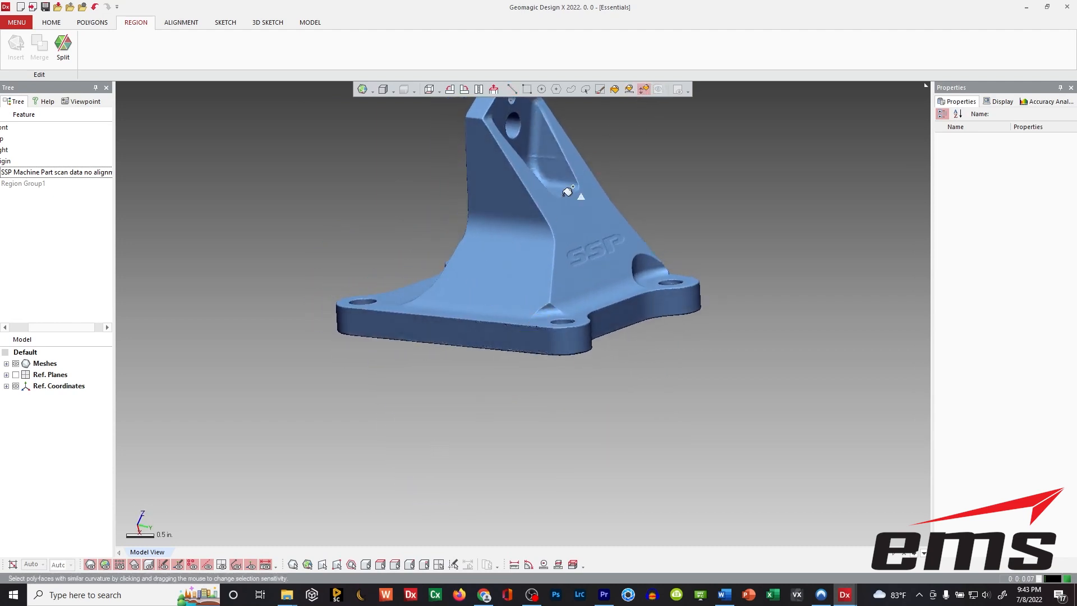
pyautogui.click(463, 331)
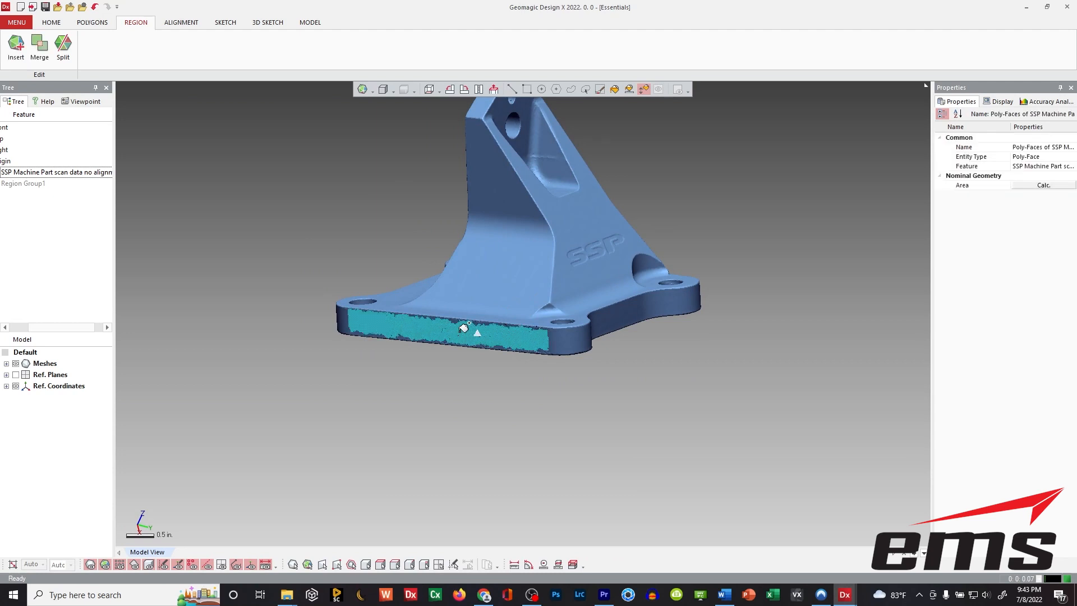
pyautogui.click(16, 45)
pyautogui.moveTo(363, 247); pyautogui.dragTo(429, 355, button='right')
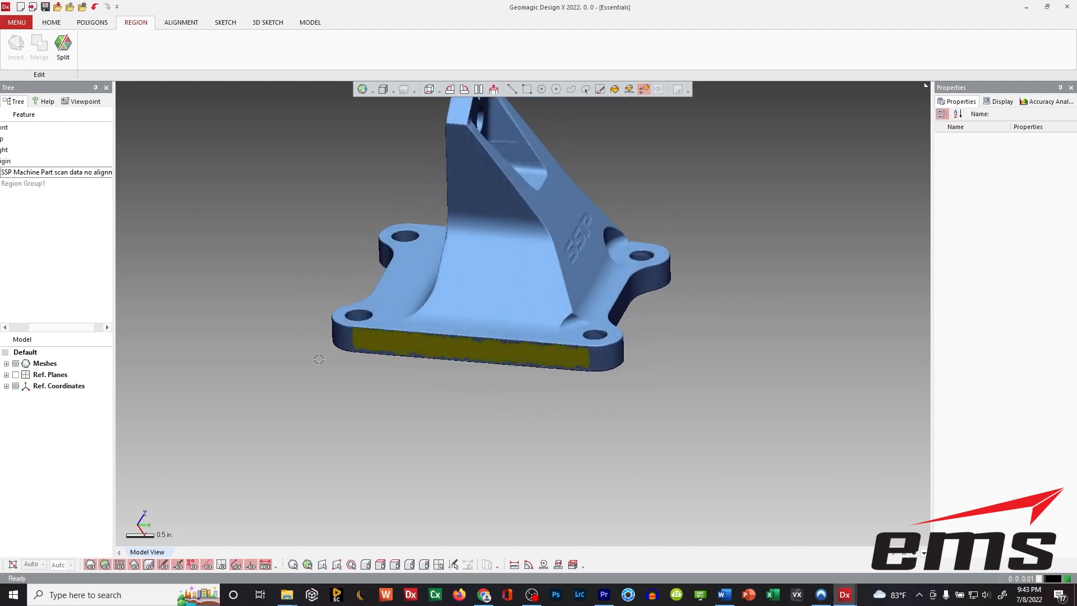
pyautogui.moveTo(476, 293); pyautogui.dragTo(439, 303, button='right')
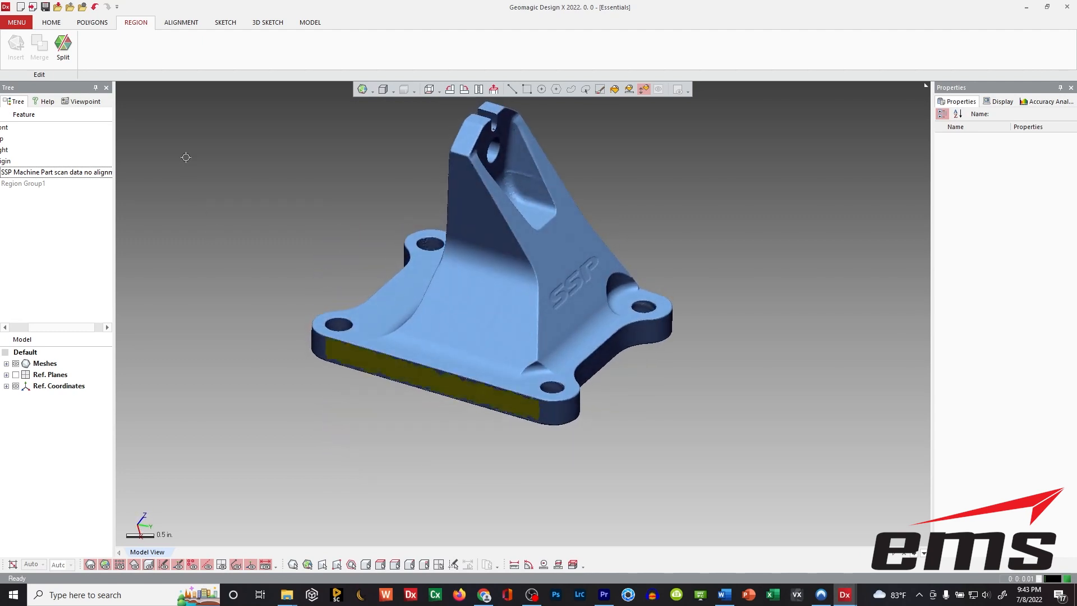
# Start Interactive Alignment for the scan with the 3-2-1 method and use the underside region of the base as the plane
pyautogui.click(187, 23)
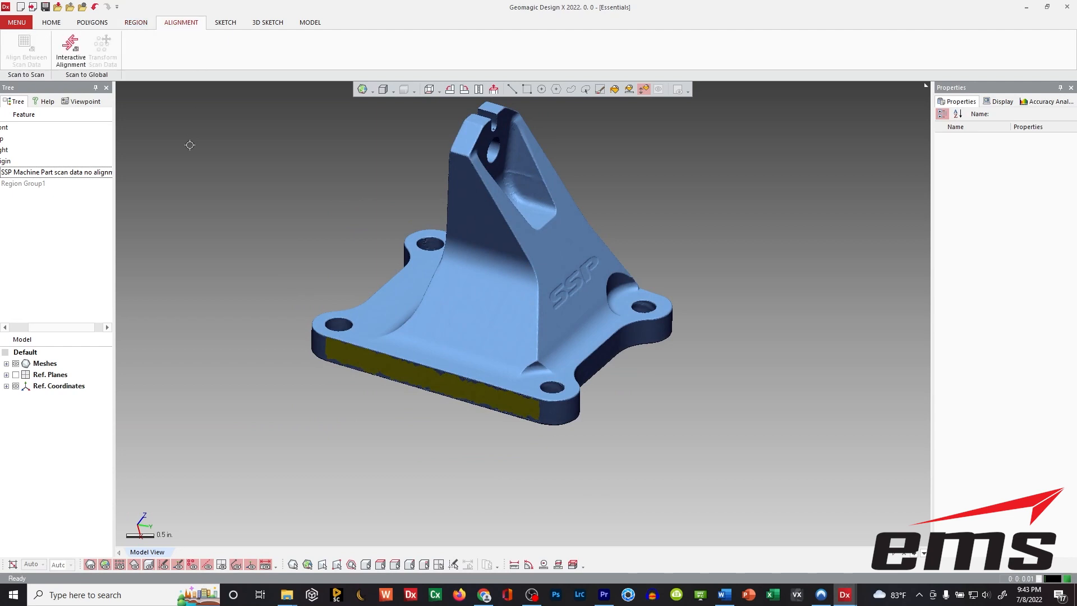
pyautogui.click(78, 52)
pyautogui.click(253, 113)
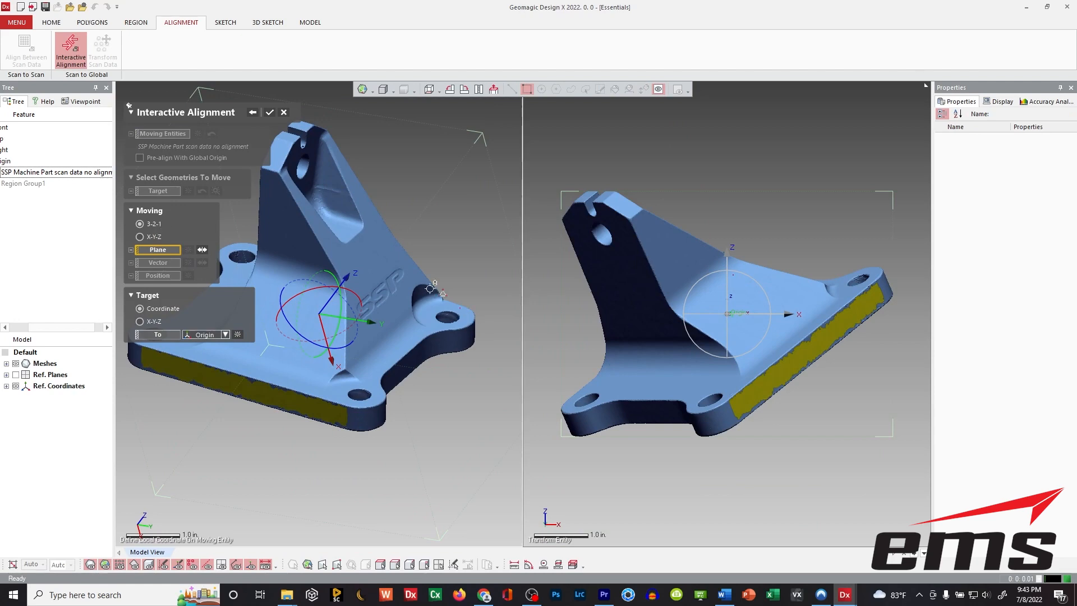
pyautogui.moveTo(342, 336); pyautogui.dragTo(405, 194, button='right')
pyautogui.moveTo(397, 338); pyautogui.dragTo(303, 271, button='right')
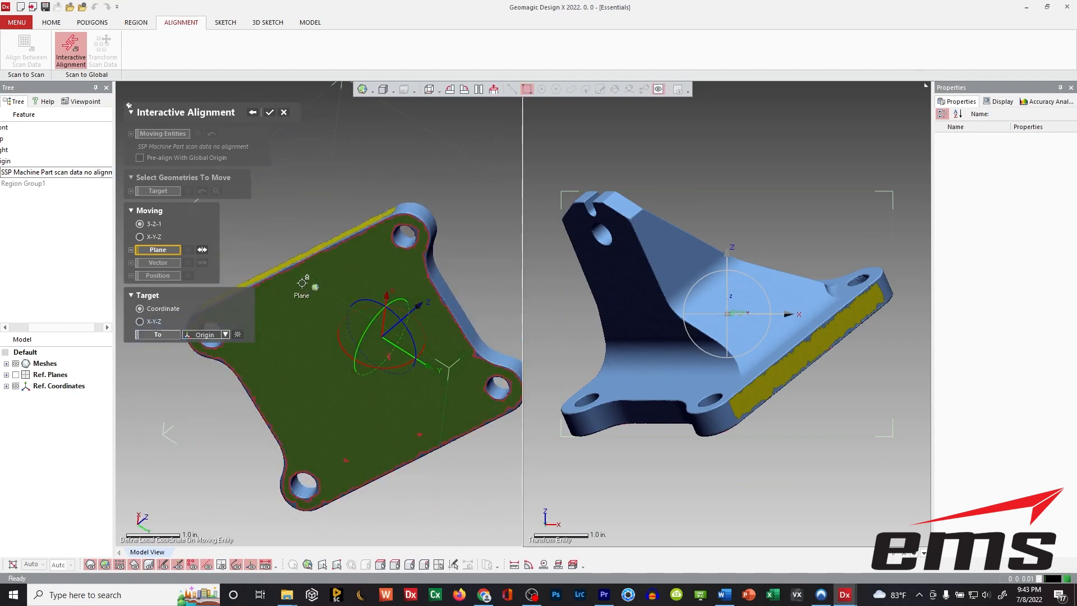
pyautogui.click(345, 274)
pyautogui.moveTo(365, 191); pyautogui.dragTo(432, 414, button='right')
pyautogui.moveTo(336, 263)
pyautogui.mouseDown(button='right')
pyautogui.moveTo(270, 321)
pyautogui.moveTo(365, 315)
pyautogui.moveTo(300, 269)
pyautogui.moveTo(329, 276)
pyautogui.mouseUp(button='right')
pyautogui.moveTo(387, 376); pyautogui.dragTo(224, 272, button='right')
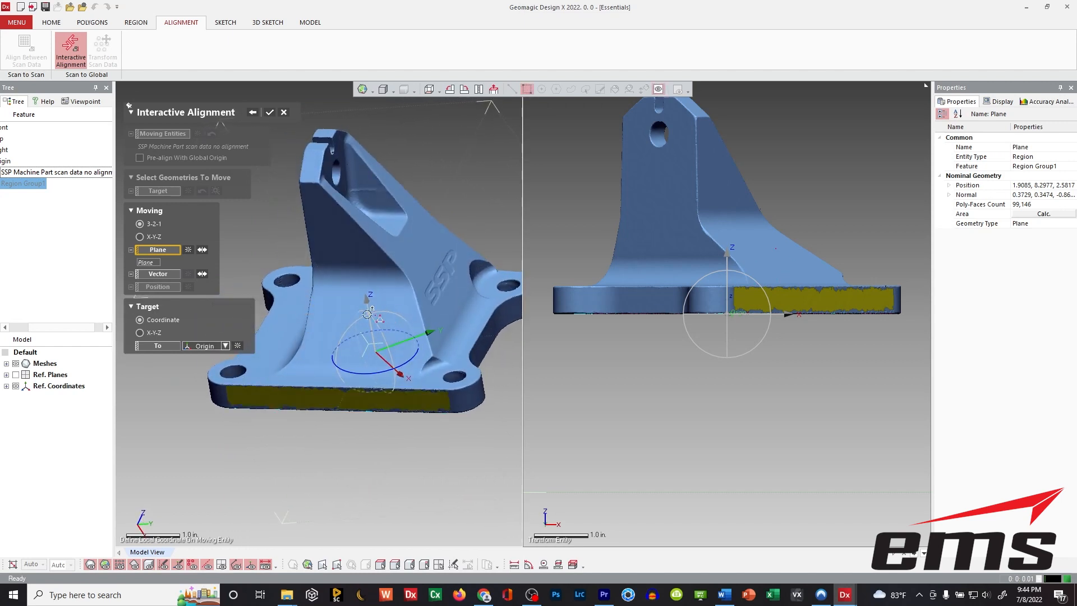
# Use the region on the long side face of the base as the alignment vector
pyautogui.click(164, 278)
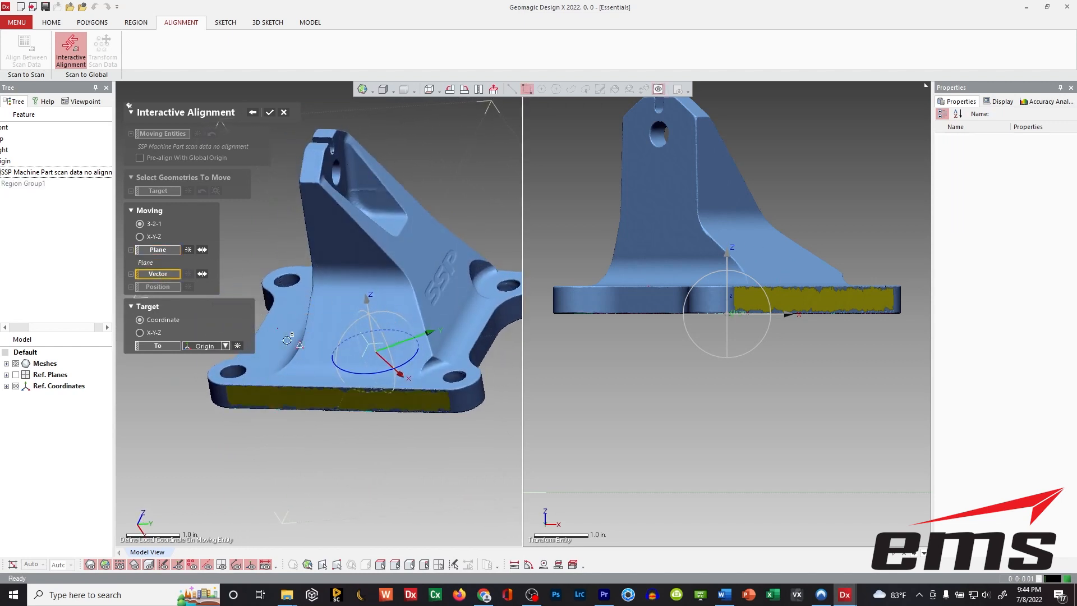
pyautogui.click(316, 399)
pyautogui.moveTo(316, 399); pyautogui.dragTo(360, 369, button='right')
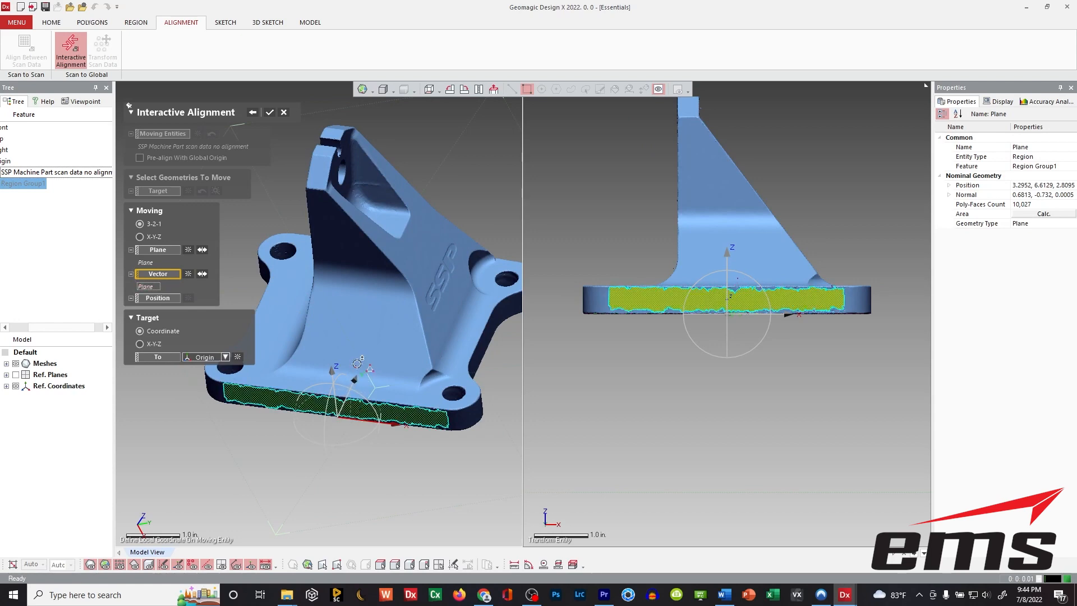
pyautogui.moveTo(355, 359); pyautogui.dragTo(325, 322, button='right')
pyautogui.click(369, 308)
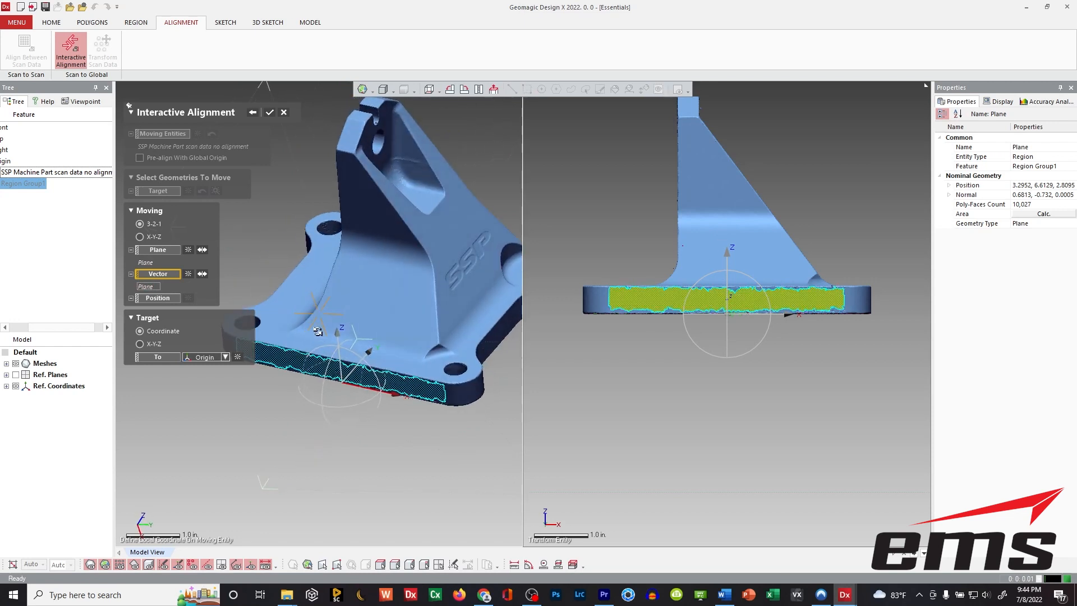
# Flip the vector direction and flip it back, and accept the interactive alignment to the origin
pyautogui.click(202, 275)
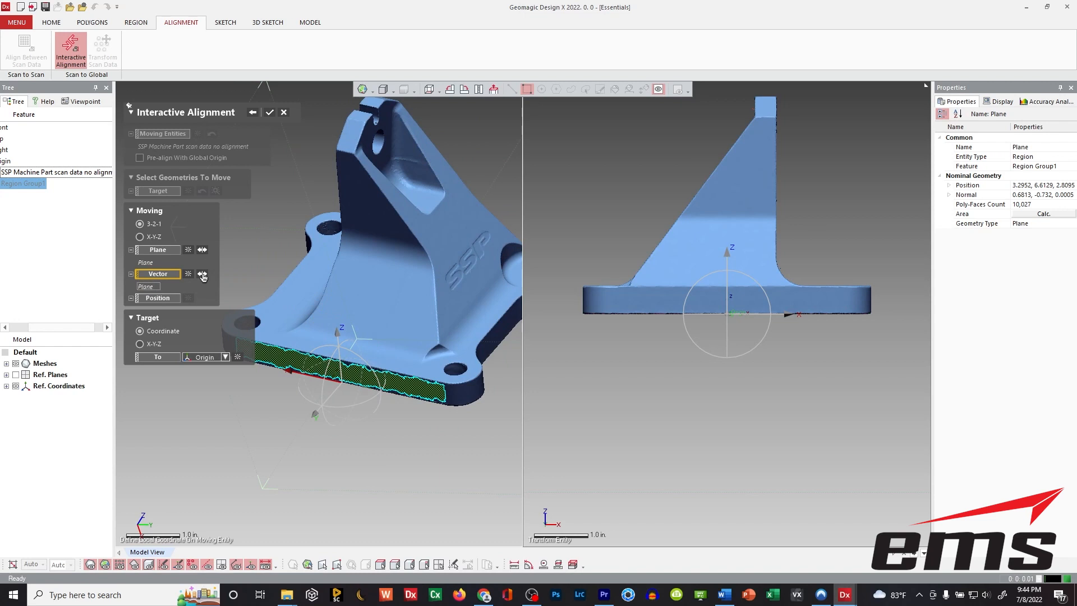
pyautogui.click(202, 274)
pyautogui.moveTo(357, 356)
pyautogui.mouseDown(button='right')
pyautogui.moveTo(336, 347)
pyautogui.moveTo(368, 355)
pyautogui.mouseUp(button='right')
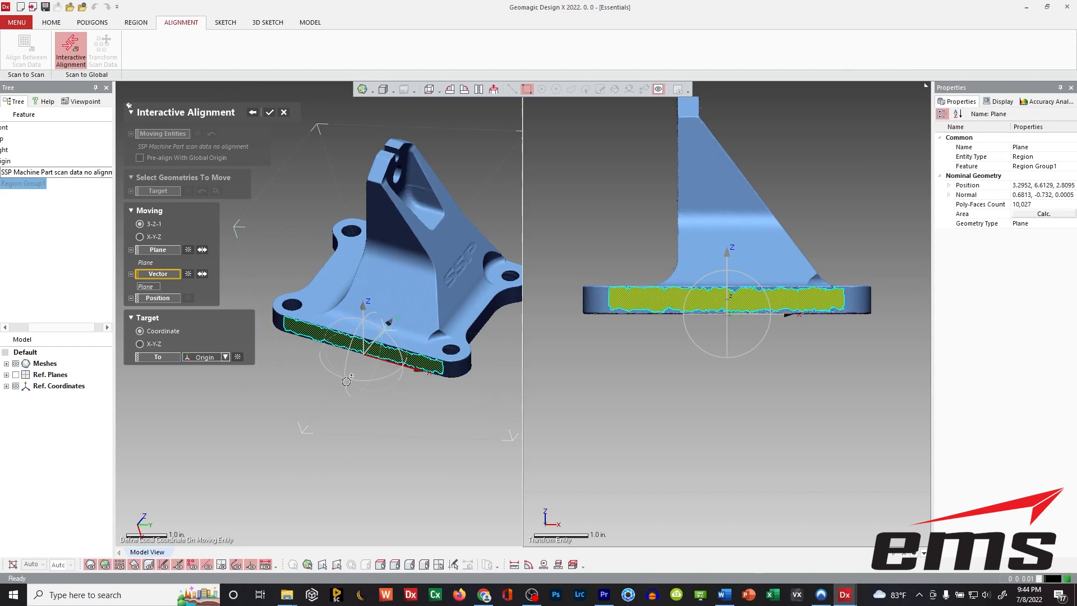
pyautogui.click(318, 326)
pyautogui.moveTo(317, 327); pyautogui.dragTo(348, 348, button='right')
pyautogui.click(348, 347)
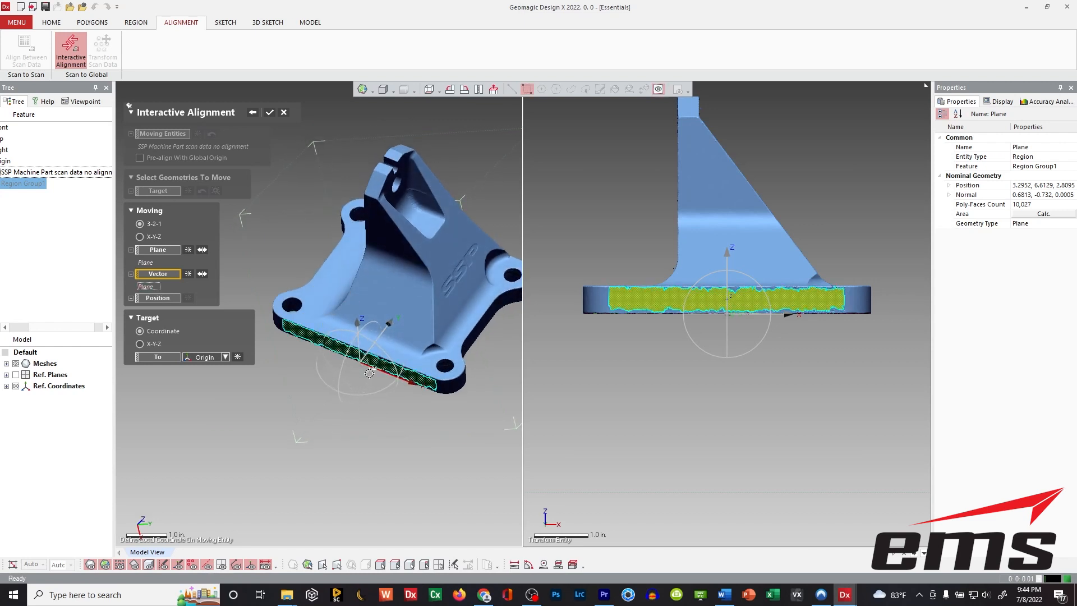
pyautogui.click(270, 112)
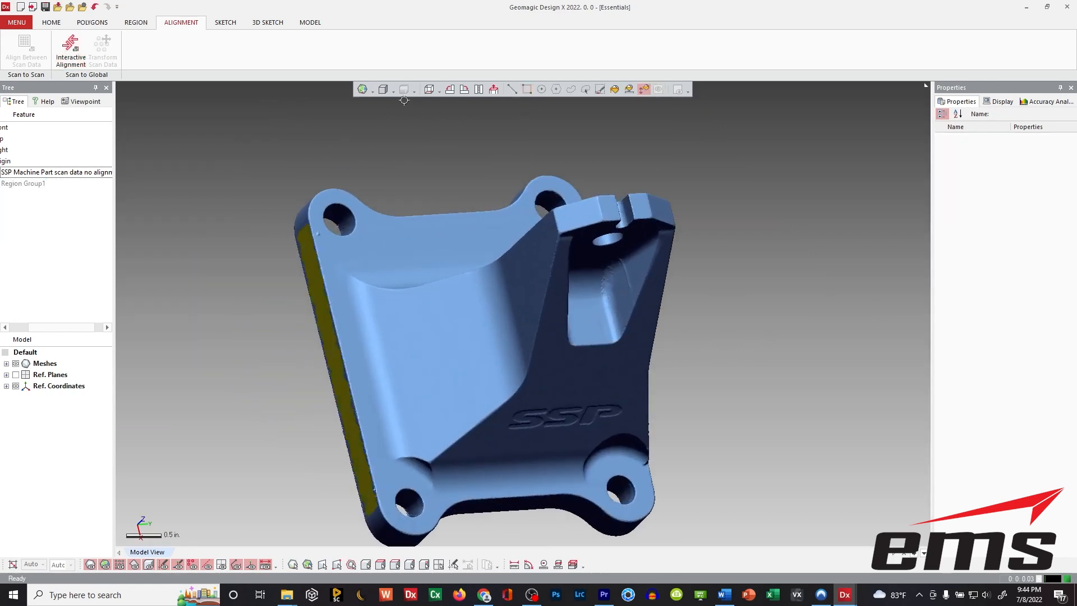
# Check the aligned bracket in the six standard views and from an angled view above the base
pyautogui.hotkey('alt', '1')
pyautogui.hotkey('alt', '2')
pyautogui.hotkey('alt', '3')
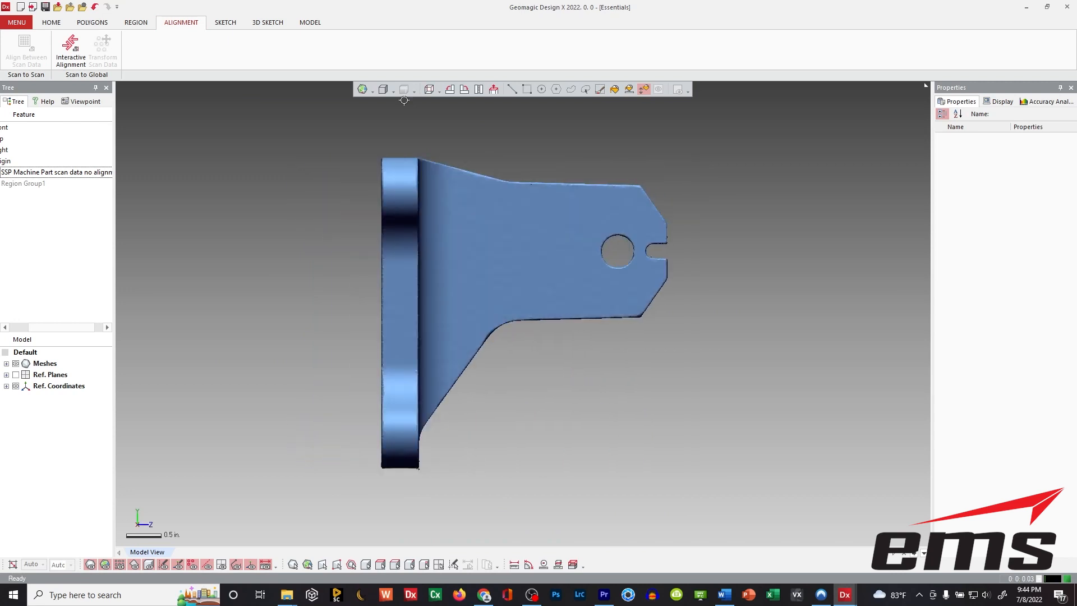
pyautogui.hotkey('alt', '4')
pyautogui.hotkey('alt', '5')
pyautogui.hotkey('alt', '6')
pyautogui.moveTo(527, 169); pyautogui.dragTo(463, 107, button='right')
pyautogui.moveTo(467, 273); pyautogui.dragTo(481, 415, button='right')
pyautogui.moveTo(419, 370); pyautogui.dragTo(380, 415, button='right')
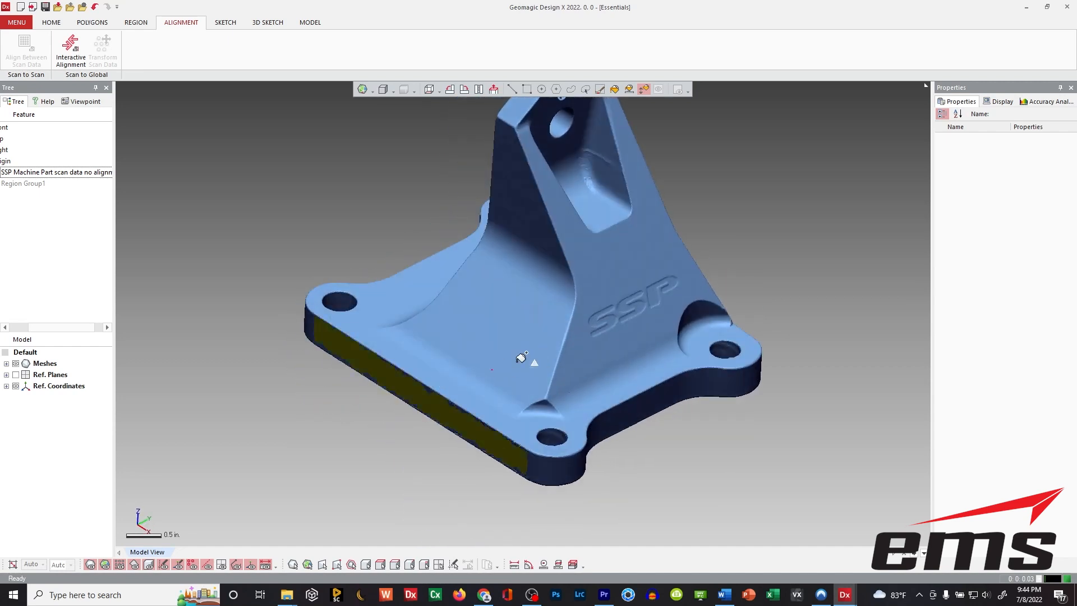
pyautogui.moveTo(299, 391); pyautogui.dragTo(526, 259, button='right')
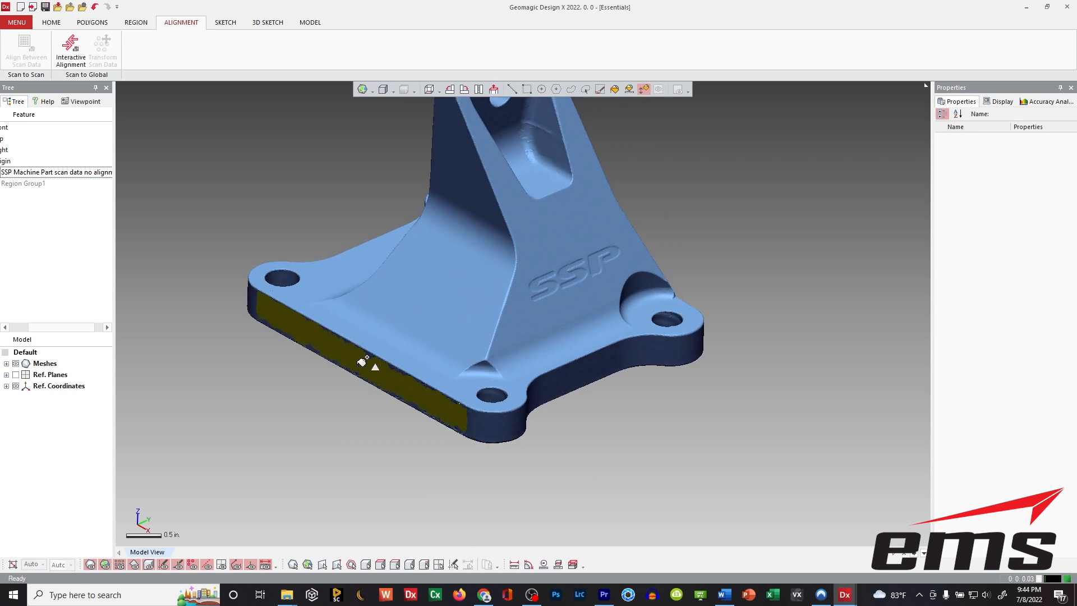
# Switch to line selection and hide the regions on the bracket mesh
pyautogui.click(512, 89)
pyautogui.moveTo(322, 377)
pyautogui.mouseDown(button='right')
pyautogui.moveTo(423, 310)
pyautogui.moveTo(493, 360)
pyautogui.moveTo(488, 337)
pyautogui.moveTo(444, 323)
pyautogui.moveTo(443, 356)
pyautogui.mouseUp(button='right')
pyautogui.keyDown('ctrl'); pyautogui.moveTo(538, 335); pyautogui.dragTo(462, 322, button='right'); pyautogui.keyUp('ctrl')
pyautogui.keyDown('ctrl'); pyautogui.moveTo(434, 289); pyautogui.dragTo(431, 315, button='right'); pyautogui.keyUp('ctrl')
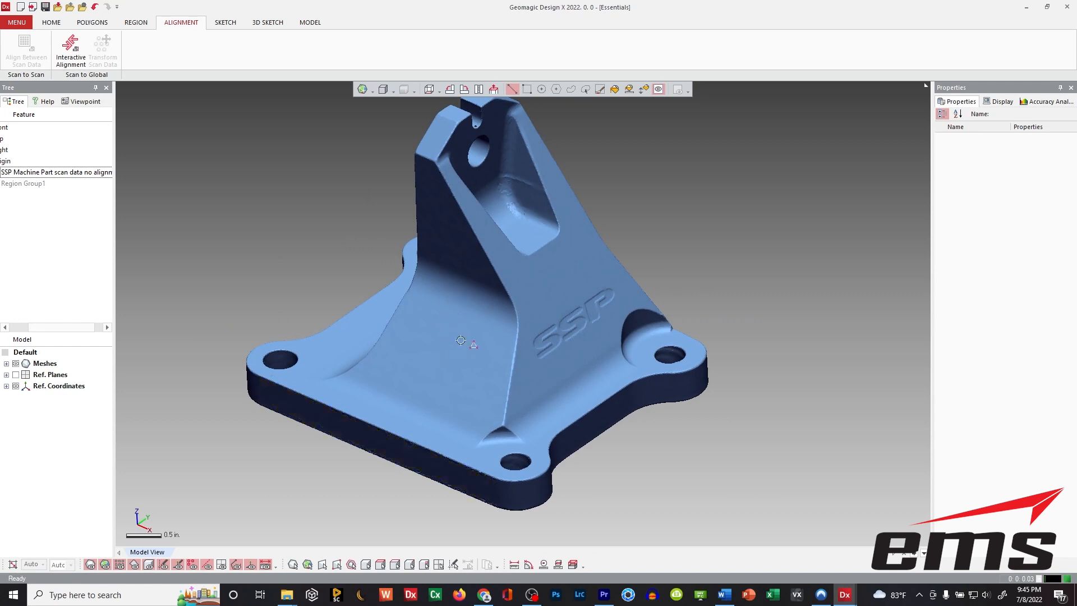
pyautogui.moveTo(447, 357); pyautogui.dragTo(475, 321, button='right')
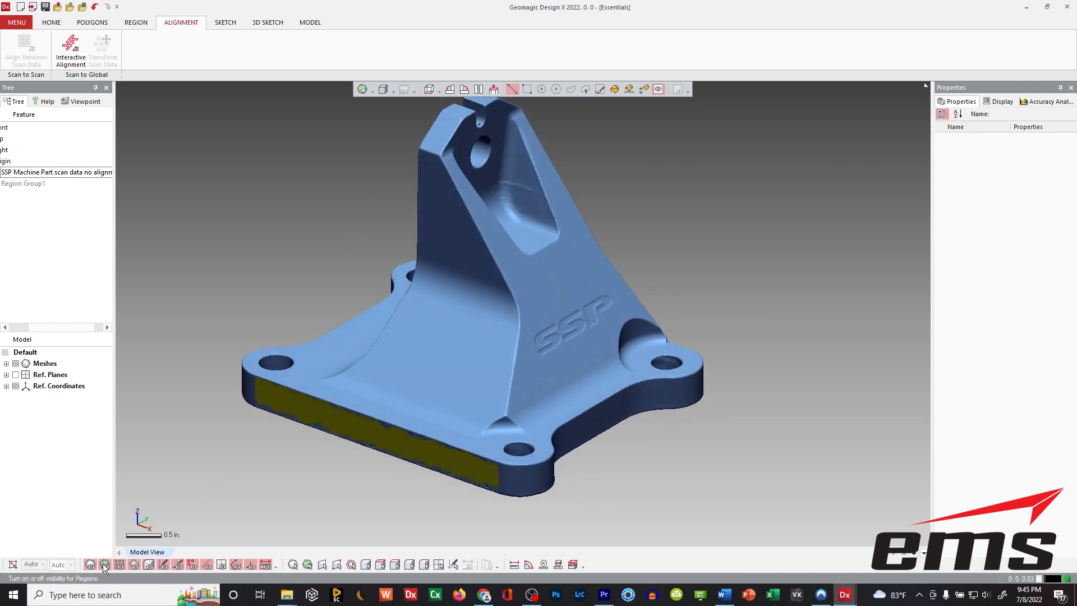
pyautogui.moveTo(434, 358)
pyautogui.mouseDown(button='right')
pyautogui.moveTo(534, 110)
pyautogui.moveTo(530, 292)
pyautogui.moveTo(546, 324)
pyautogui.moveTo(558, 238)
pyautogui.mouseUp(button='right')
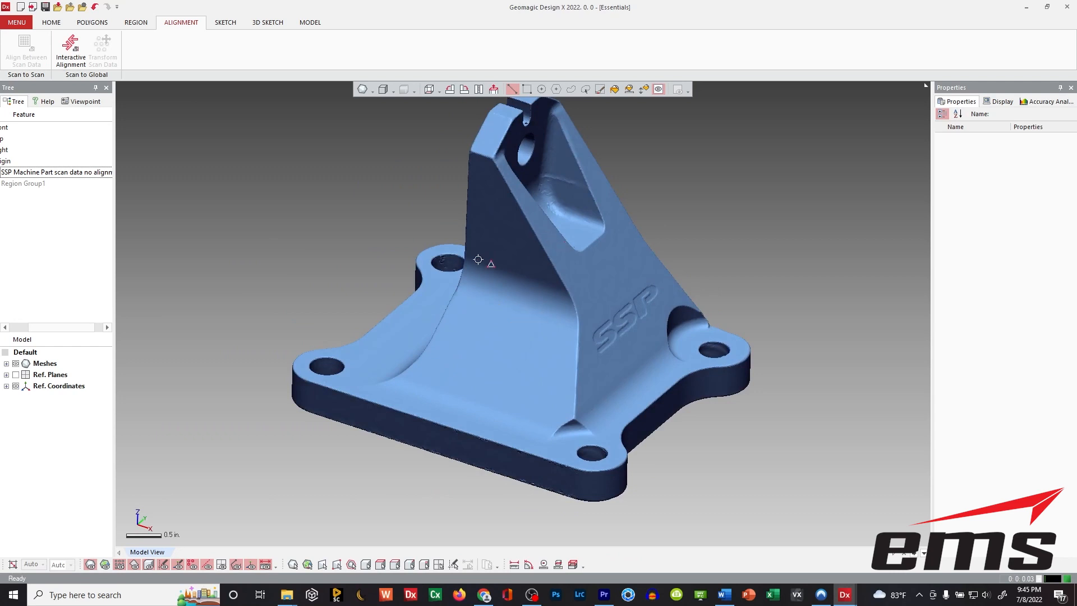
pyautogui.moveTo(495, 270); pyautogui.dragTo(536, 286, button='right')
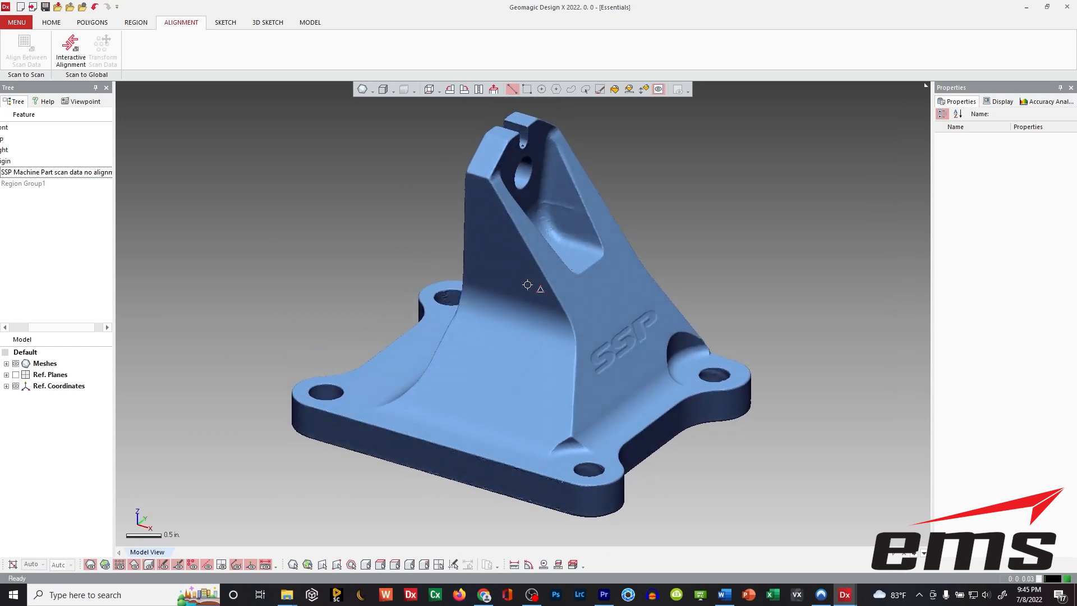
# Display the reference planes and examine the aligned bracket against the Front, Top and Right planes from several angles
pyautogui.moveTo(527, 284); pyautogui.dragTo(518, 294, button='right')
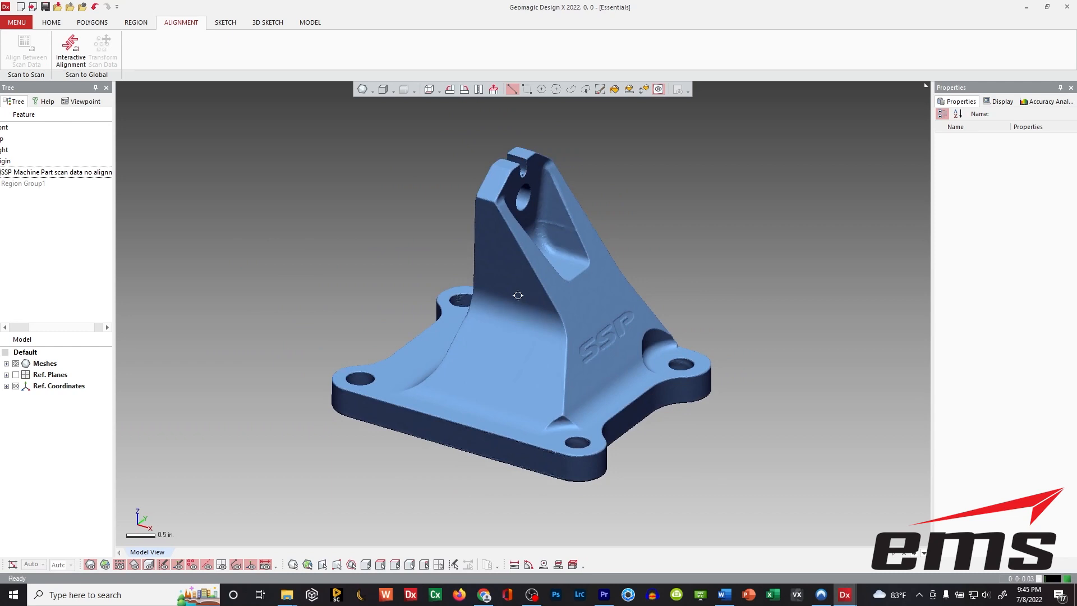
pyautogui.moveTo(530, 388)
pyautogui.mouseDown(button='right')
pyautogui.moveTo(393, 346)
pyautogui.moveTo(531, 344)
pyautogui.moveTo(586, 448)
pyautogui.moveTo(699, 336)
pyautogui.moveTo(457, 353)
pyautogui.moveTo(471, 348)
pyautogui.moveTo(493, 365)
pyautogui.moveTo(418, 395)
pyautogui.moveTo(493, 346)
pyautogui.moveTo(514, 346)
pyautogui.moveTo(446, 335)
pyautogui.moveTo(444, 258)
pyautogui.mouseUp(button='right')
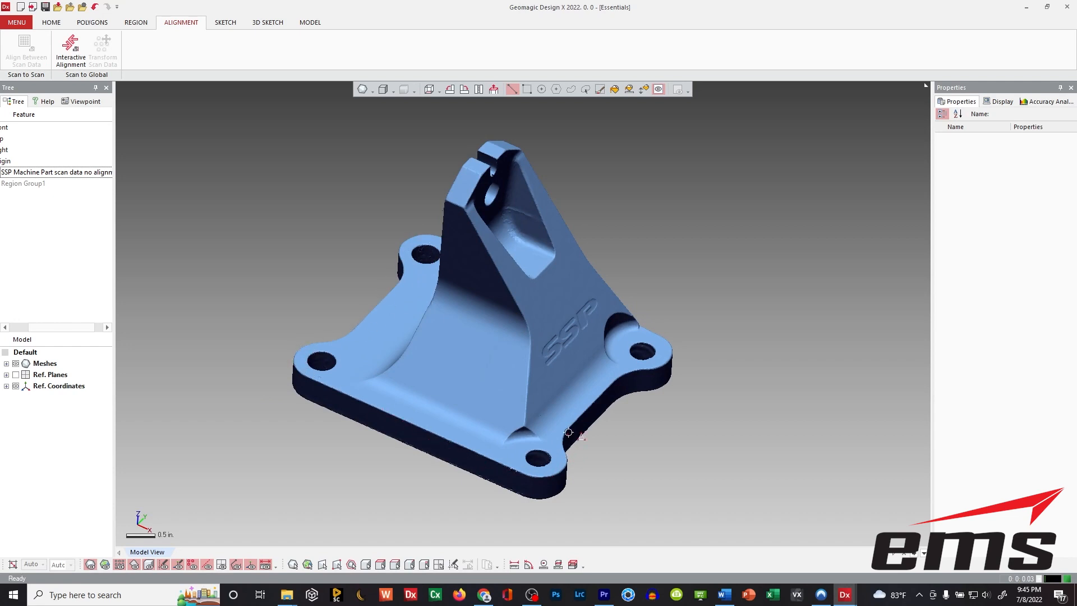
pyautogui.moveTo(289, 323); pyautogui.dragTo(450, 350, button='right')
pyautogui.moveTo(503, 469); pyautogui.dragTo(466, 352, button='right')
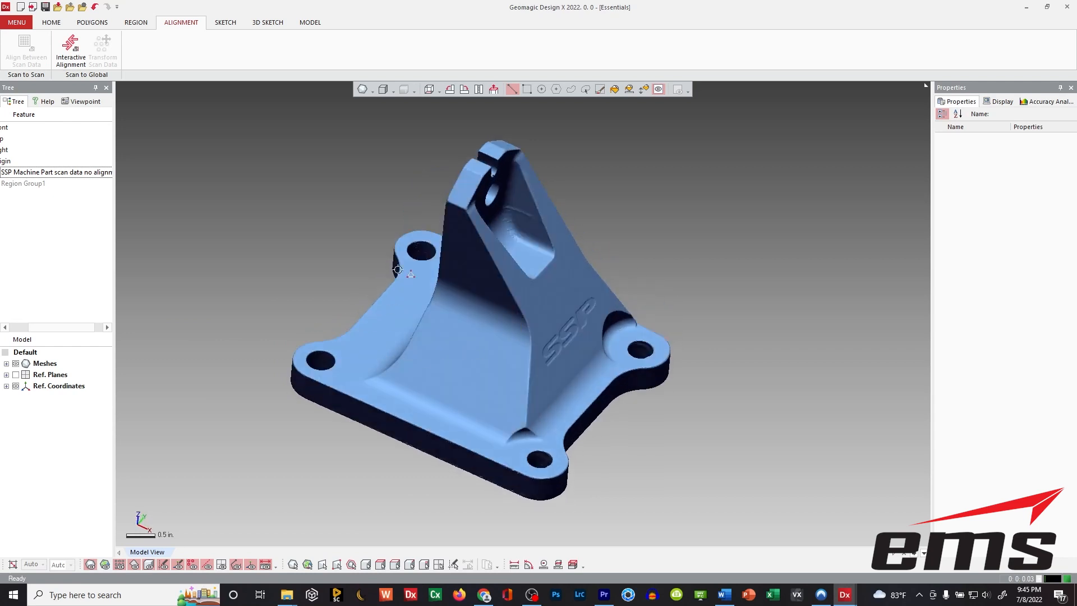
pyautogui.moveTo(598, 419); pyautogui.dragTo(480, 329, button='right')
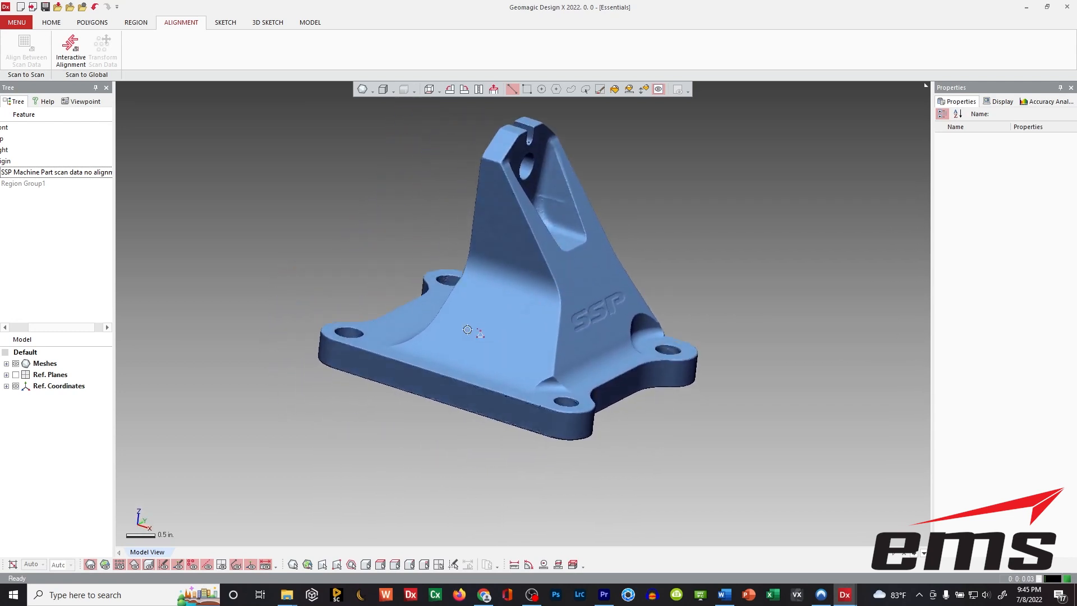
pyautogui.click(17, 375)
pyautogui.moveTo(454, 427); pyautogui.dragTo(530, 278, button='right')
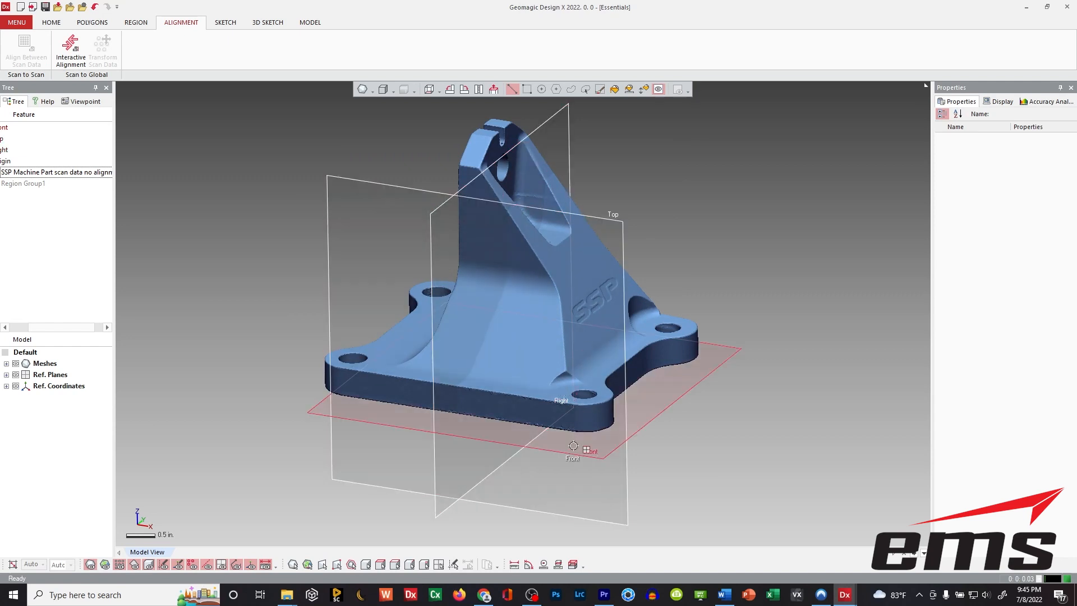
pyautogui.moveTo(447, 336); pyautogui.dragTo(478, 346, button='right')
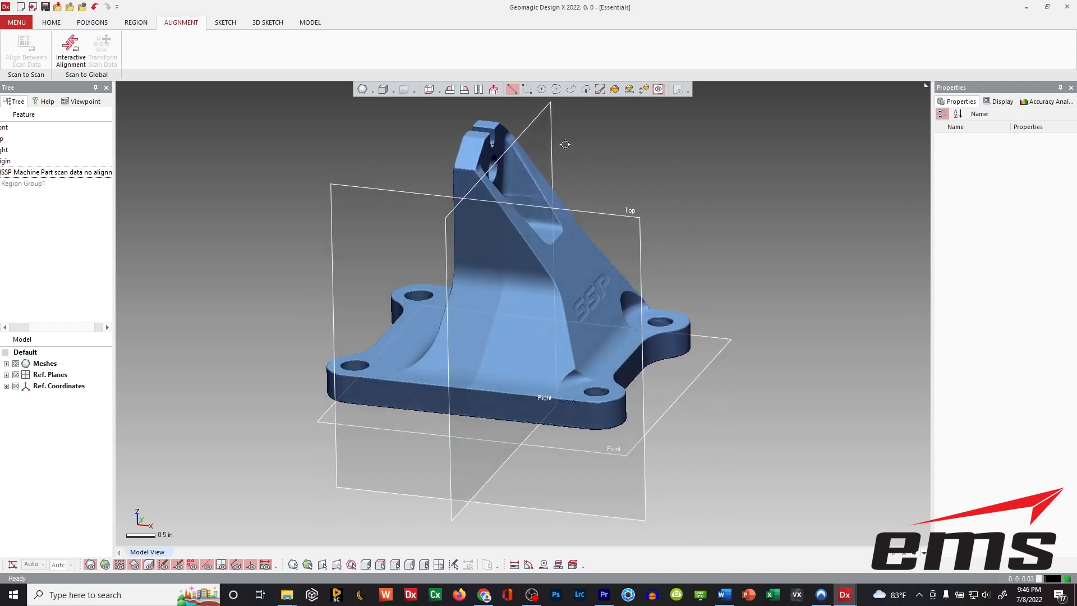
pyautogui.moveTo(449, 435); pyautogui.dragTo(497, 336, button='right')
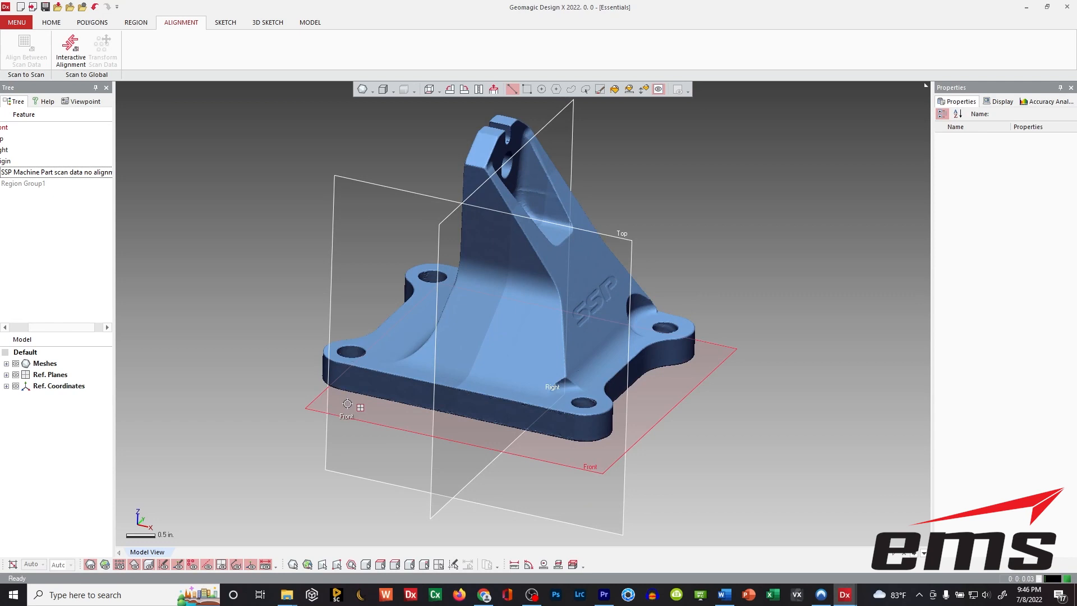
pyautogui.moveTo(493, 423); pyautogui.dragTo(515, 313, button='right')
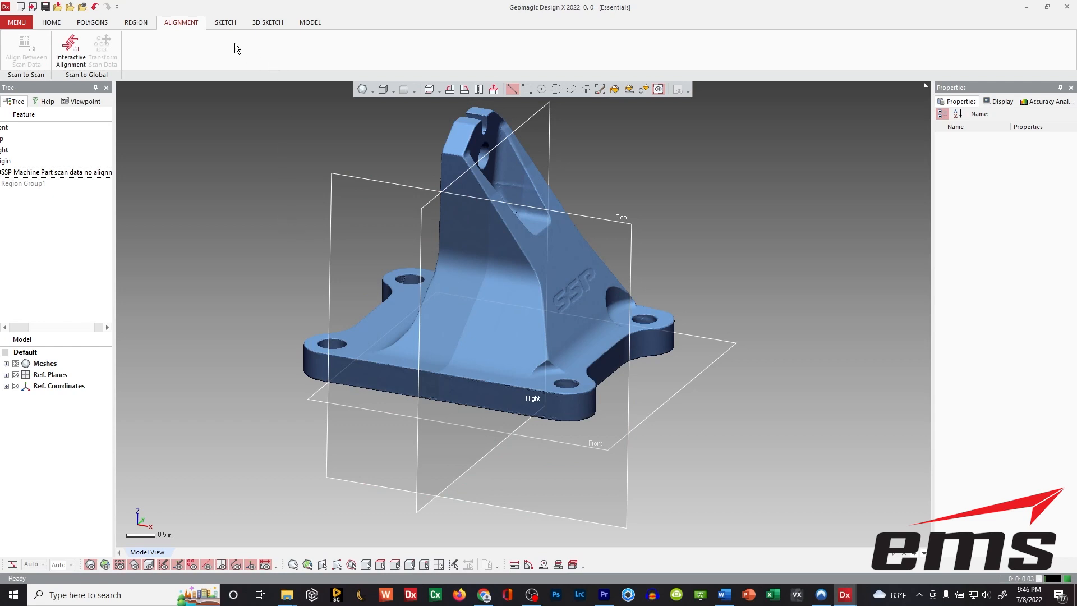
# Start a planar mesh sketch on the Front plane with the section polyline offset 0.05 in. from the base plane
pyautogui.click(230, 24)
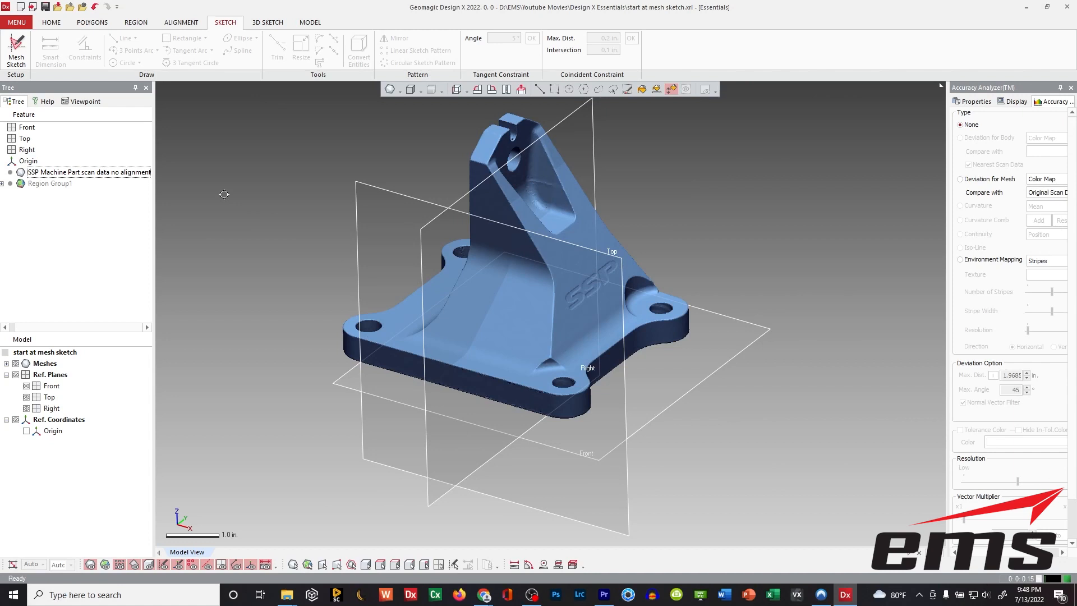
pyautogui.click(17, 48)
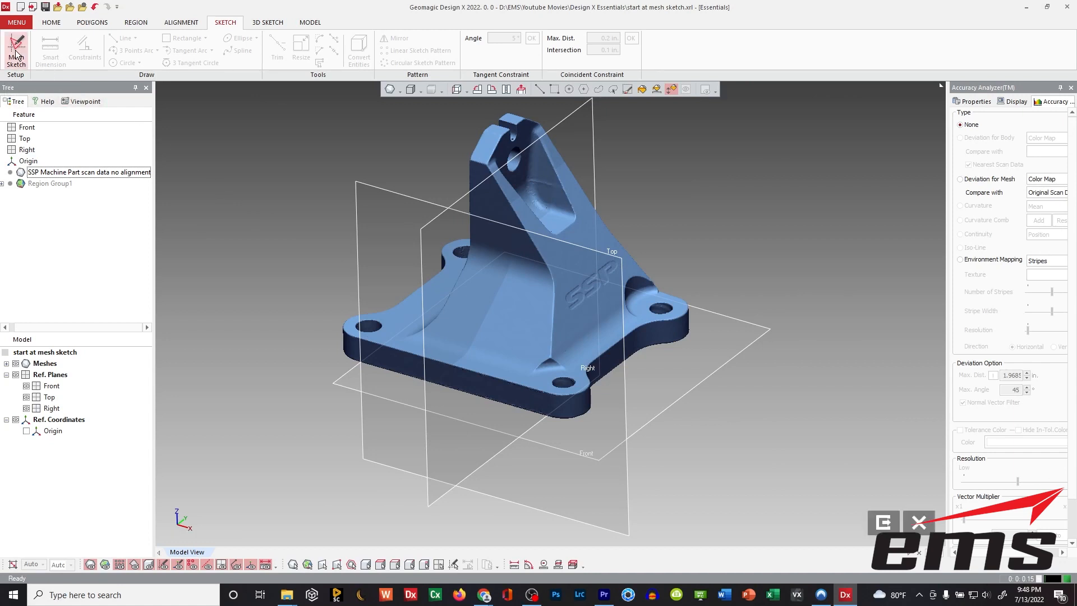
pyautogui.click(346, 380)
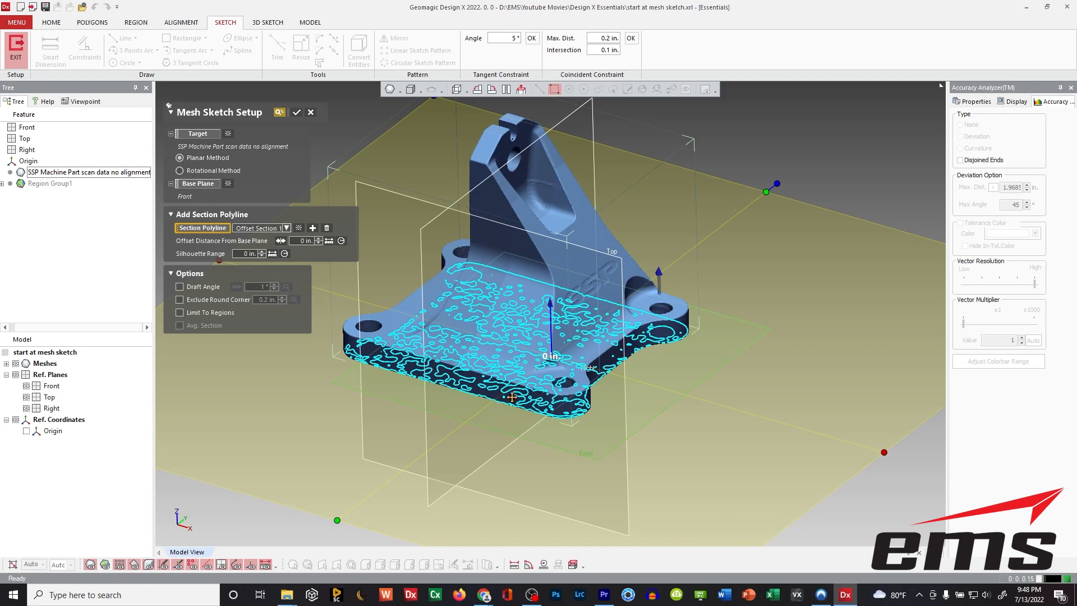
pyautogui.moveTo(551, 311); pyautogui.dragTo(548, 306)
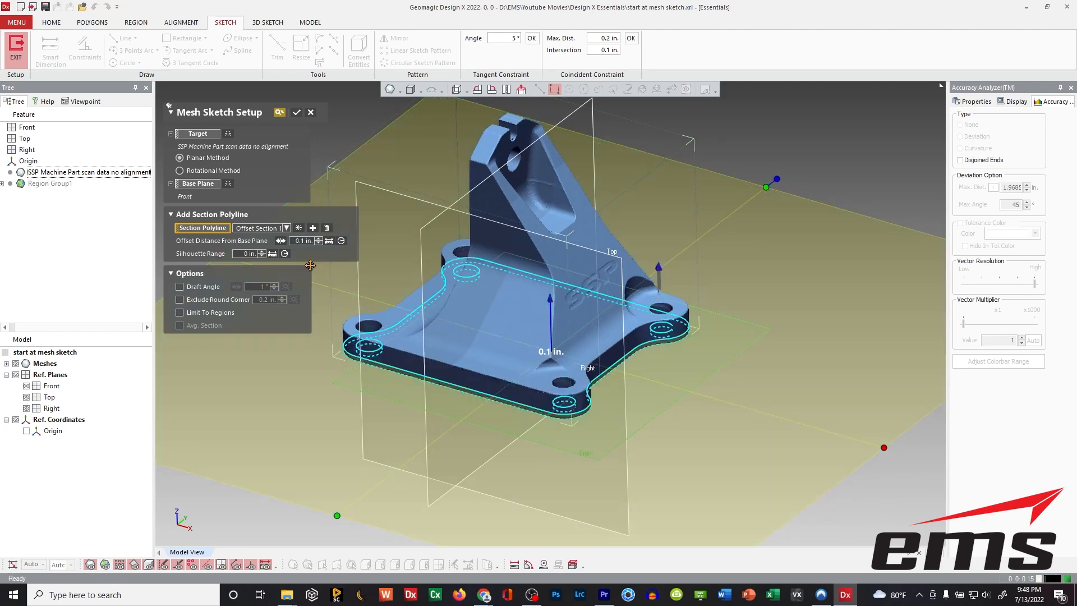
pyautogui.click(297, 241)
pyautogui.write('.05')
pyautogui.press('Return')
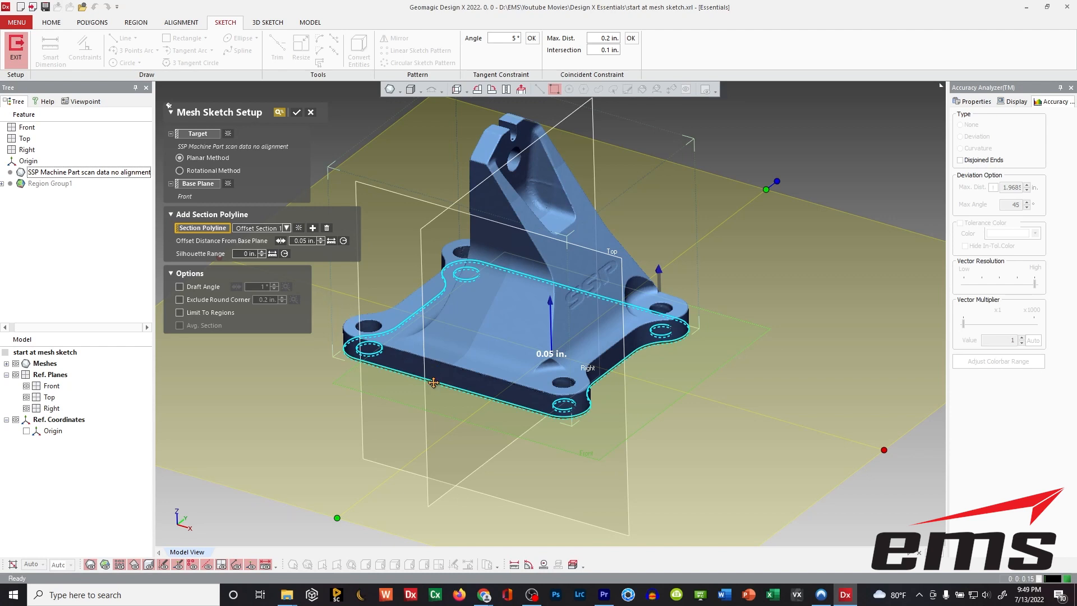
pyautogui.click(296, 113)
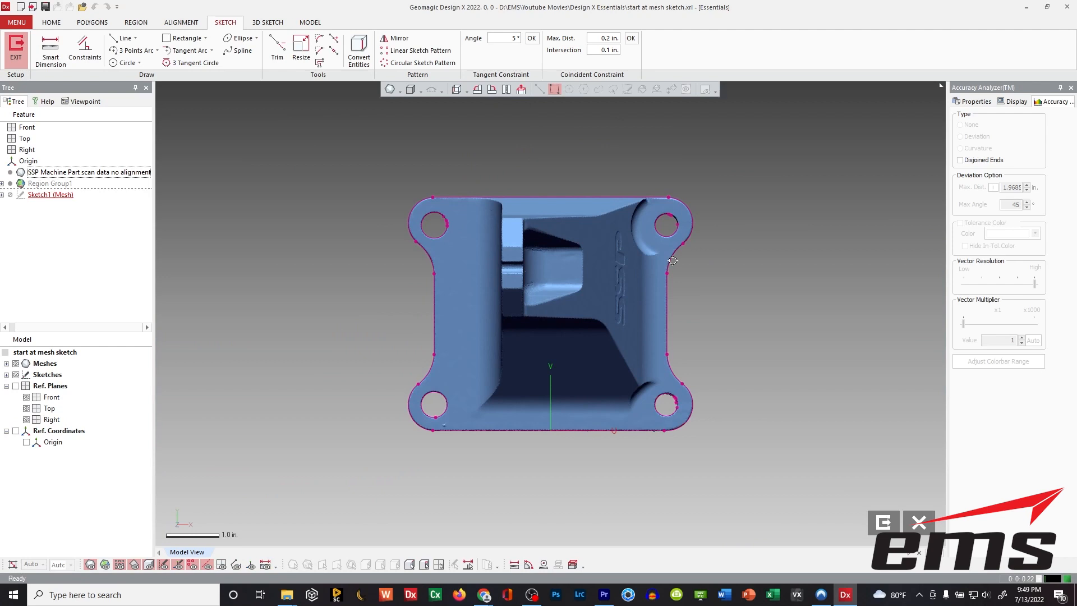
# Hide the mesh to leave only the base section polylines in the sketch
pyautogui.click(15, 364)
pyautogui.scroll(2, 510, 312)
pyautogui.keyDown('ctrl'); pyautogui.moveTo(551, 308); pyautogui.dragTo(532, 322, button='right'); pyautogui.keyUp('ctrl')
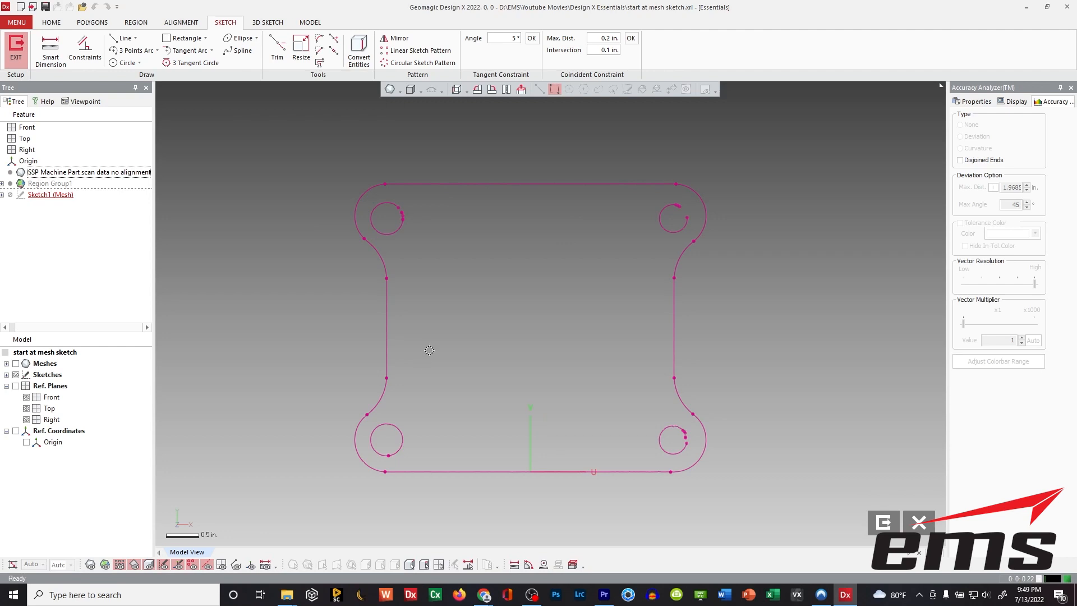
pyautogui.moveTo(470, 359); pyautogui.dragTo(488, 344, button='middle')
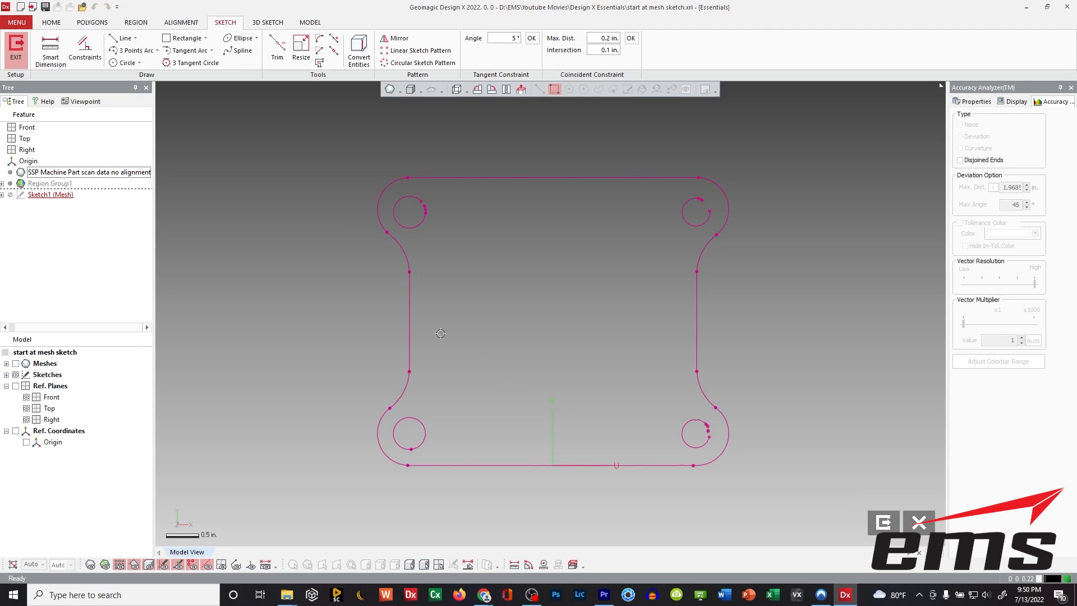
pyautogui.moveTo(524, 307); pyautogui.dragTo(505, 301, button='middle')
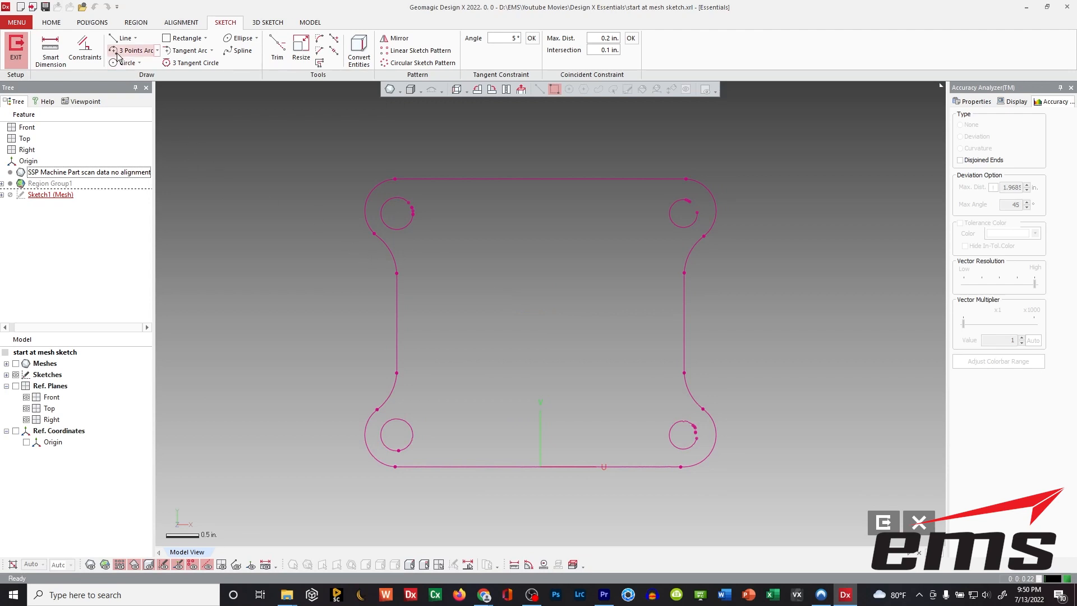
# Sketch a helper rectangle about 5.4 by 4.36 in. around the base section and move its left side onto the outline
pyautogui.click(177, 41)
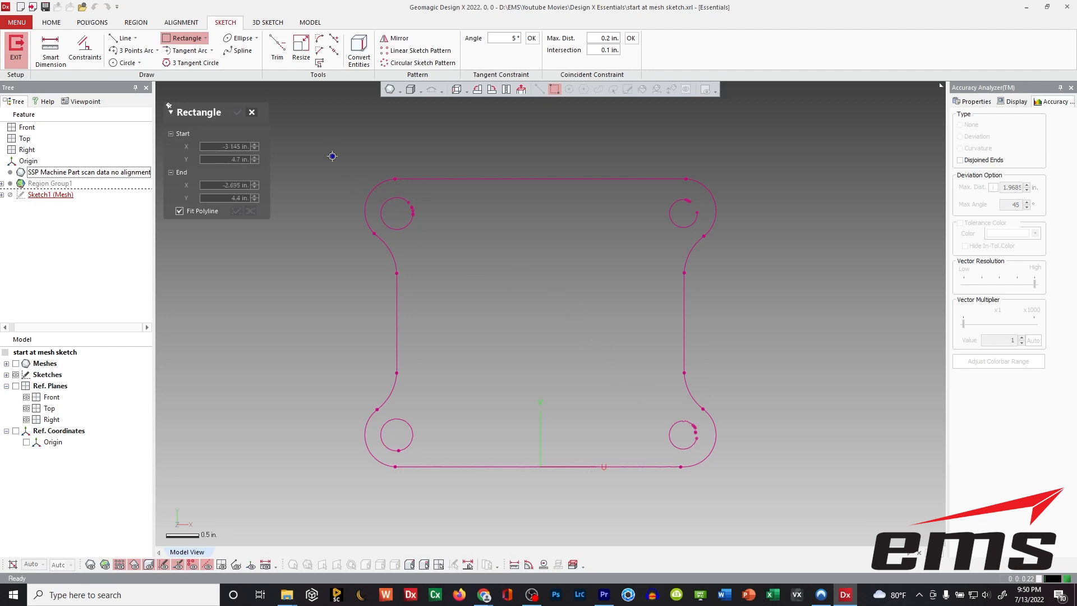
pyautogui.click(359, 179)
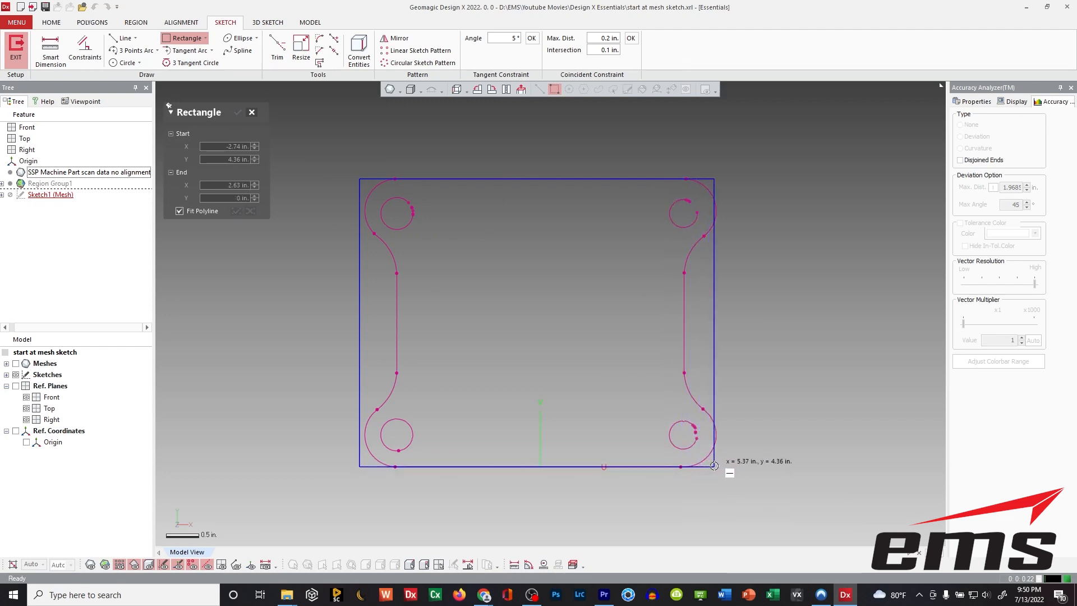
pyautogui.click(716, 466)
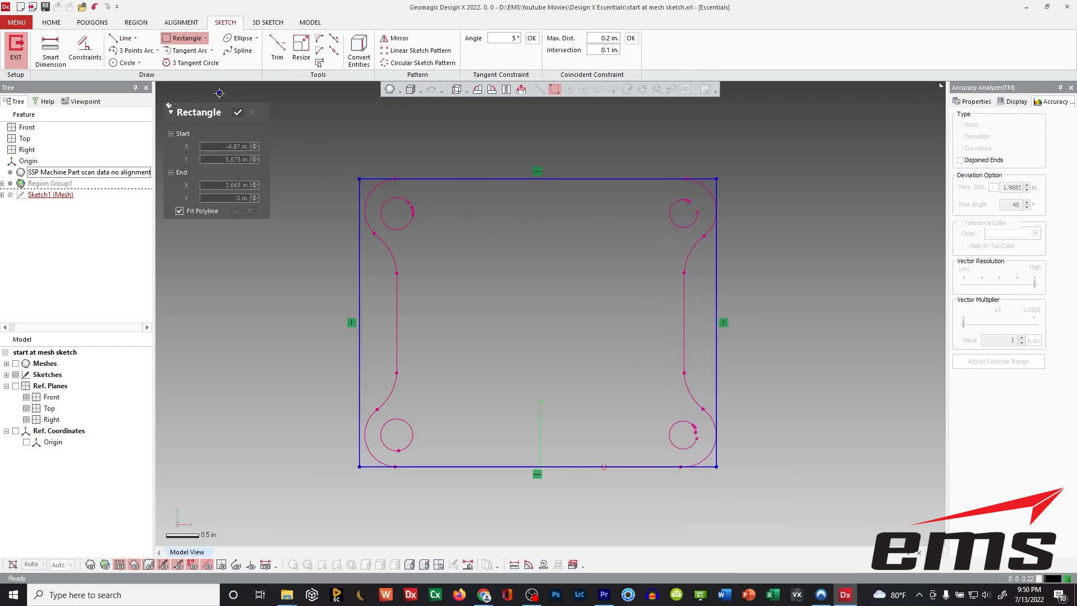
pyautogui.click(238, 113)
pyautogui.moveTo(359, 259); pyautogui.dragTo(365, 259)
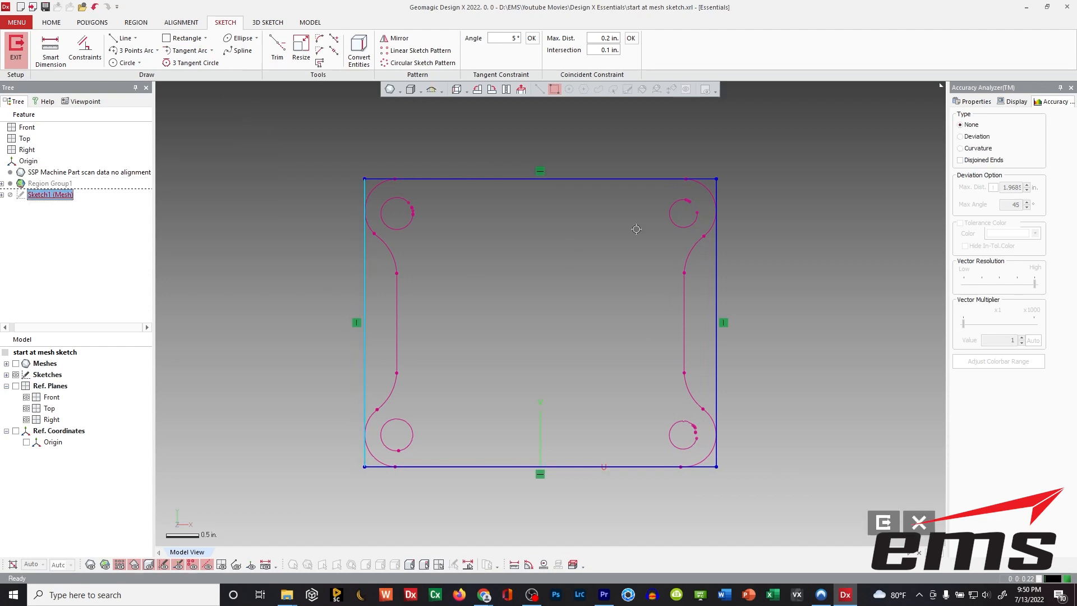
pyautogui.click(317, 375)
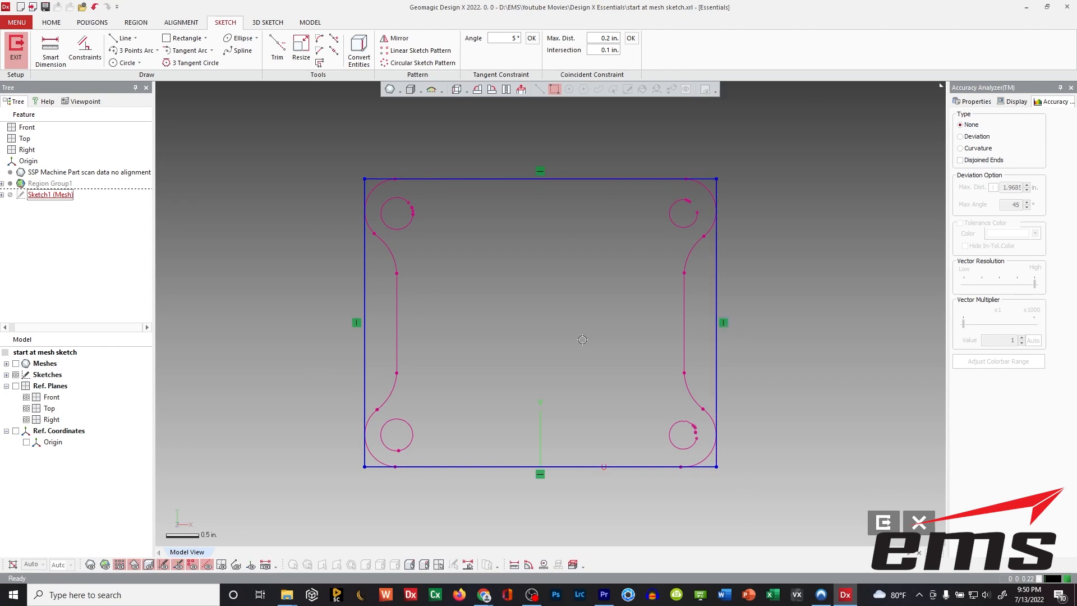
# Draw a vertical line about 5.7 in. long and a crossing horizontal line through the centre of the rectangle, both extending past its sides
pyautogui.keyDown('ctrl'); pyautogui.moveTo(474, 332); pyautogui.dragTo(482, 323, button='right'); pyautogui.keyUp('ctrl')
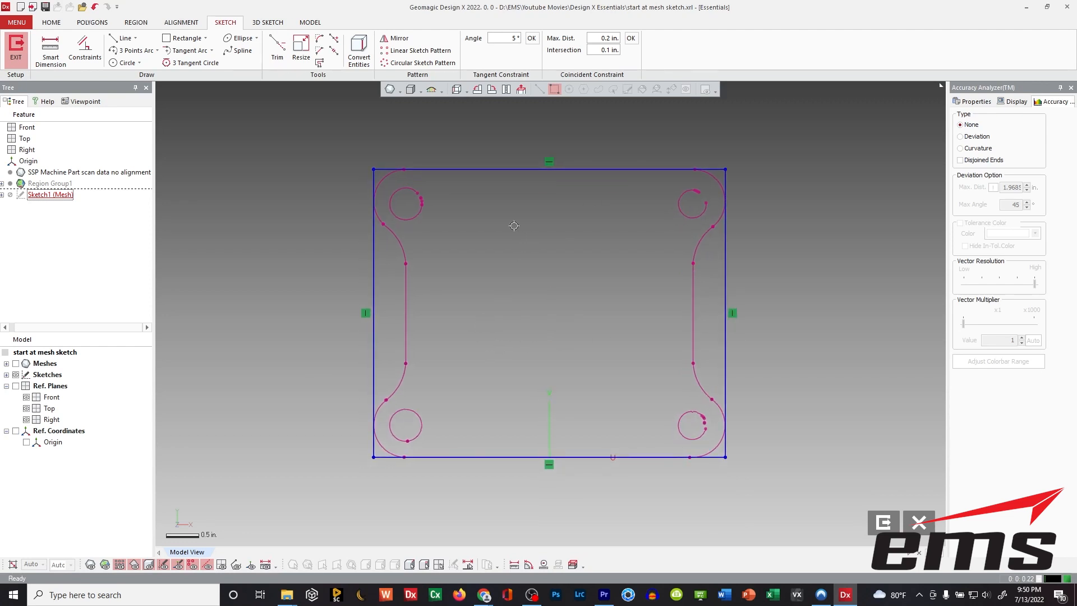
pyautogui.click(123, 40)
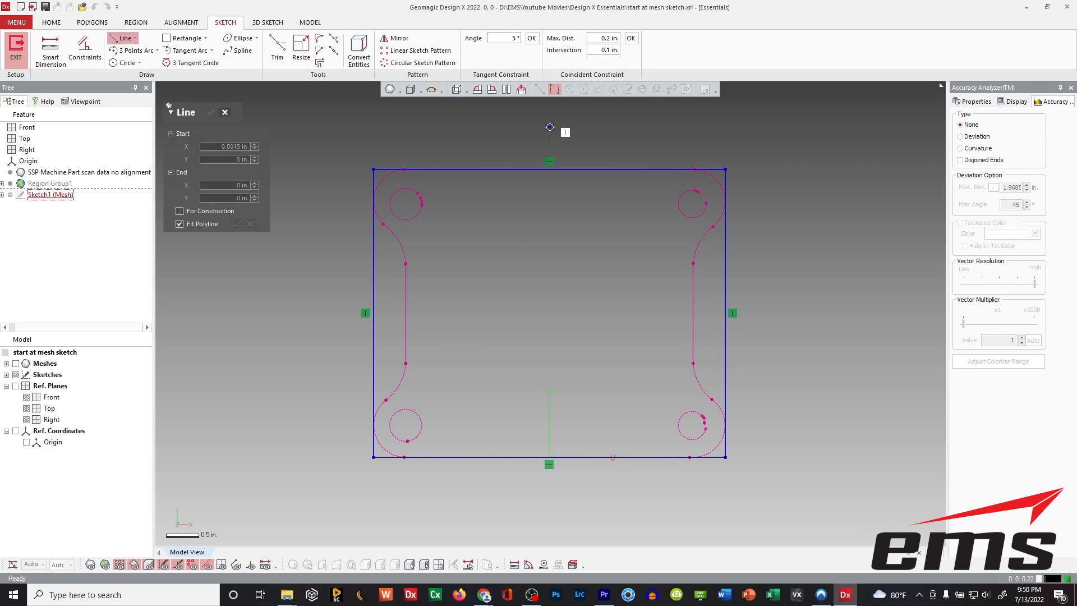
pyautogui.click(550, 126)
pyautogui.click(551, 506)
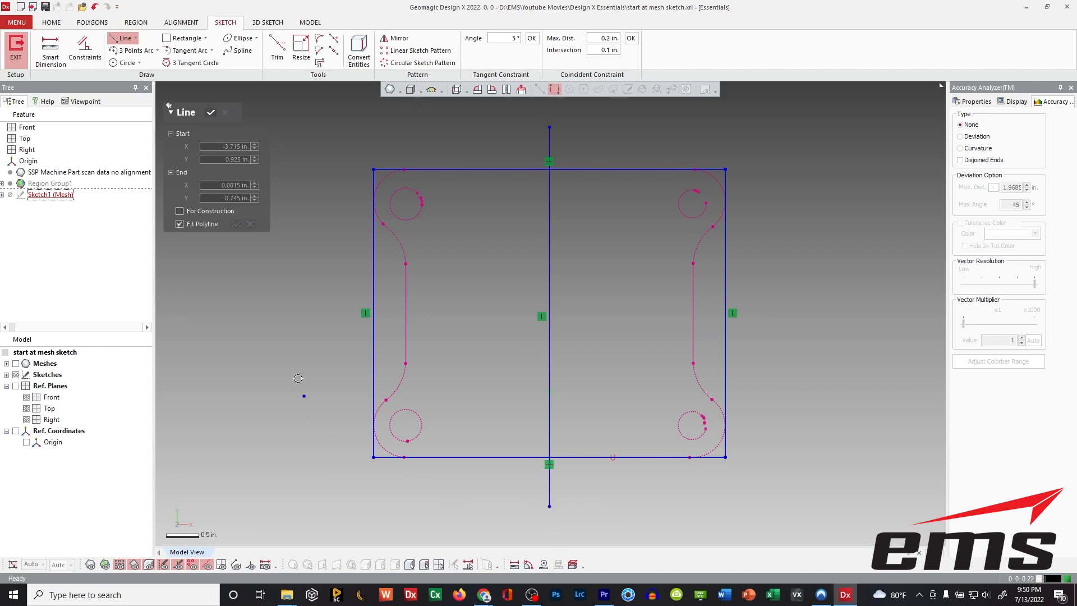
pyautogui.click(327, 312)
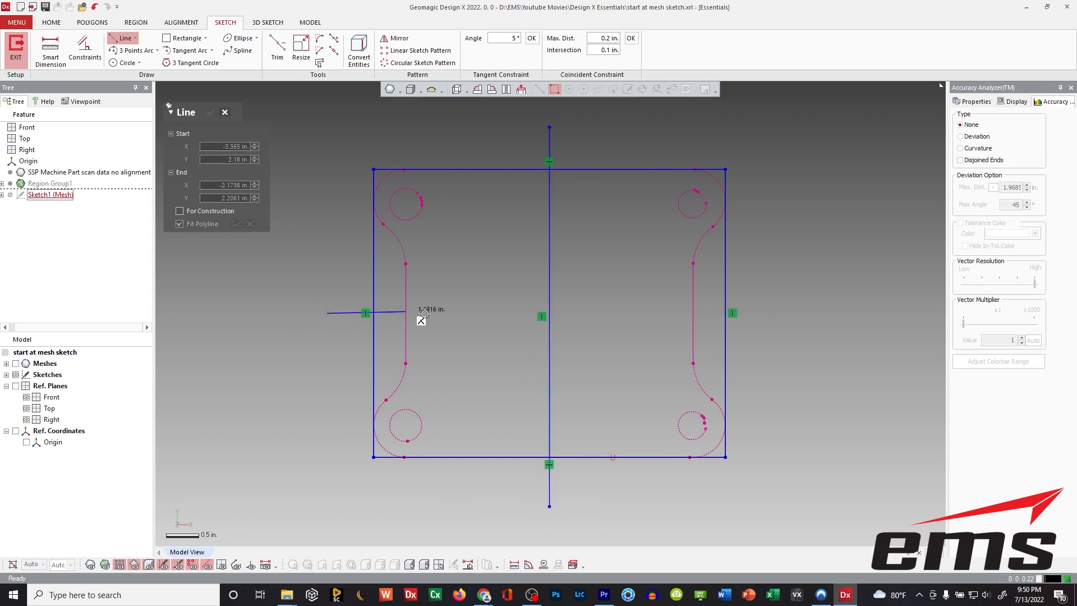
pyautogui.click(774, 313)
pyautogui.press('Escape')
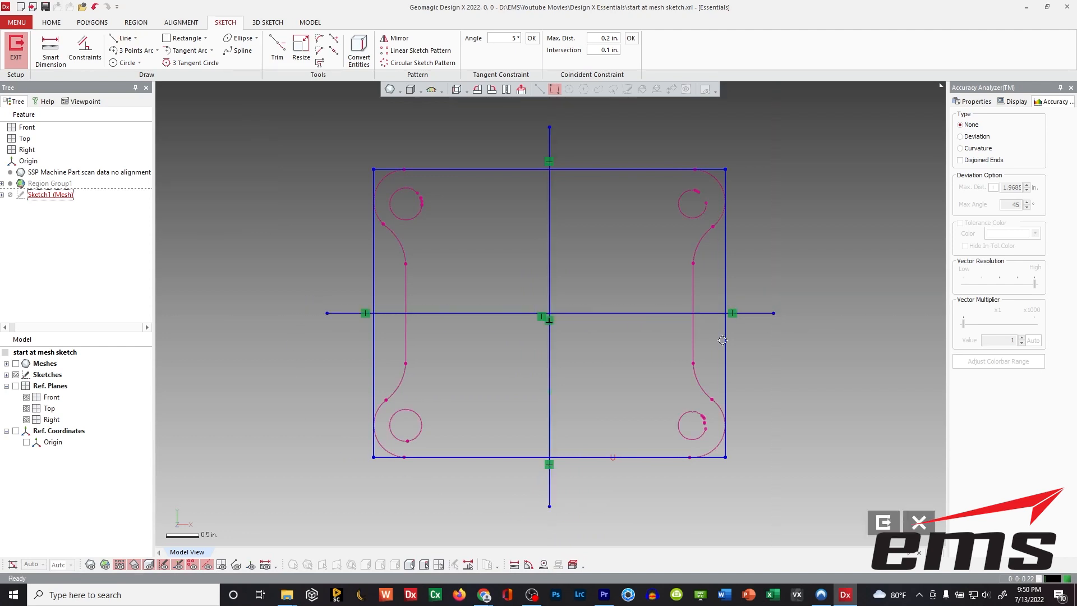
# Convert the two crossing centre lines to construction geometry
pyautogui.moveTo(492, 260); pyautogui.dragTo(589, 354)
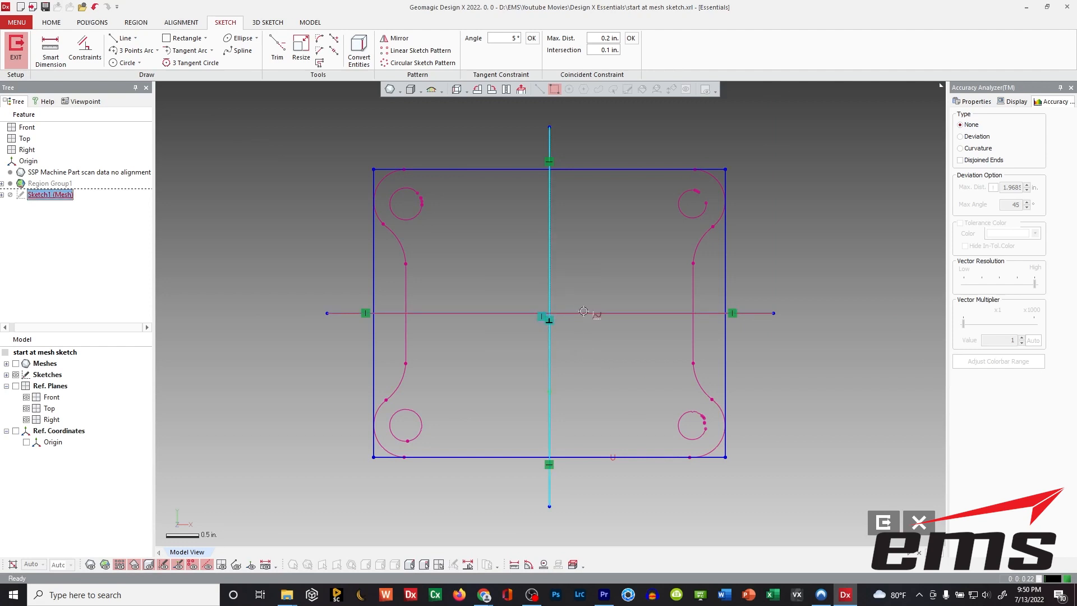
pyautogui.rightClick(592, 317)
pyautogui.click(626, 335)
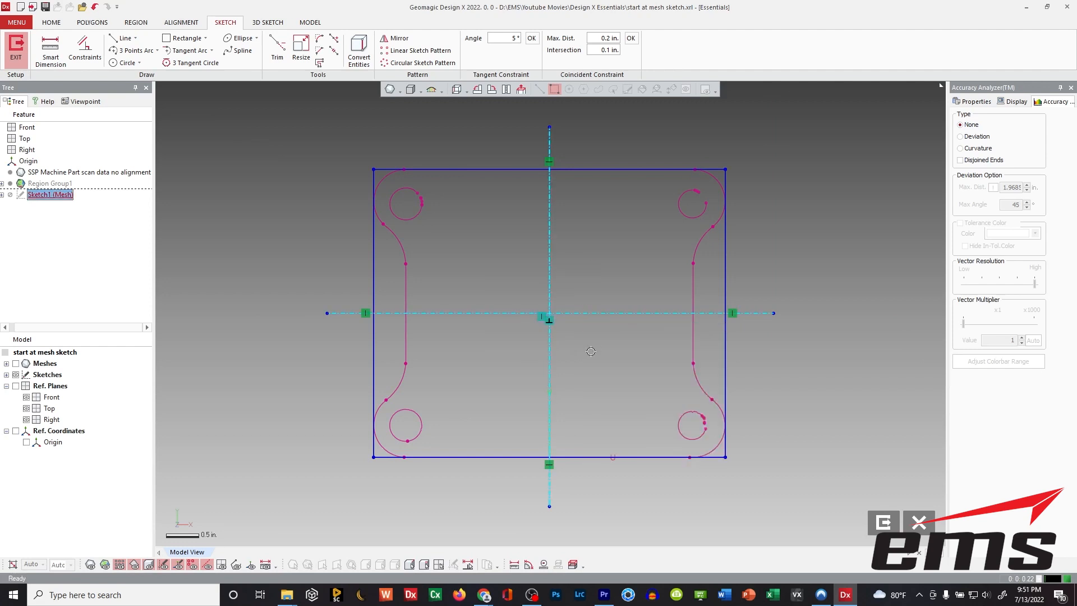
# Delete all four sides of the rectangle around the base section, keeping the construction centre lines
pyautogui.moveTo(338, 124); pyautogui.dragTo(413, 215)
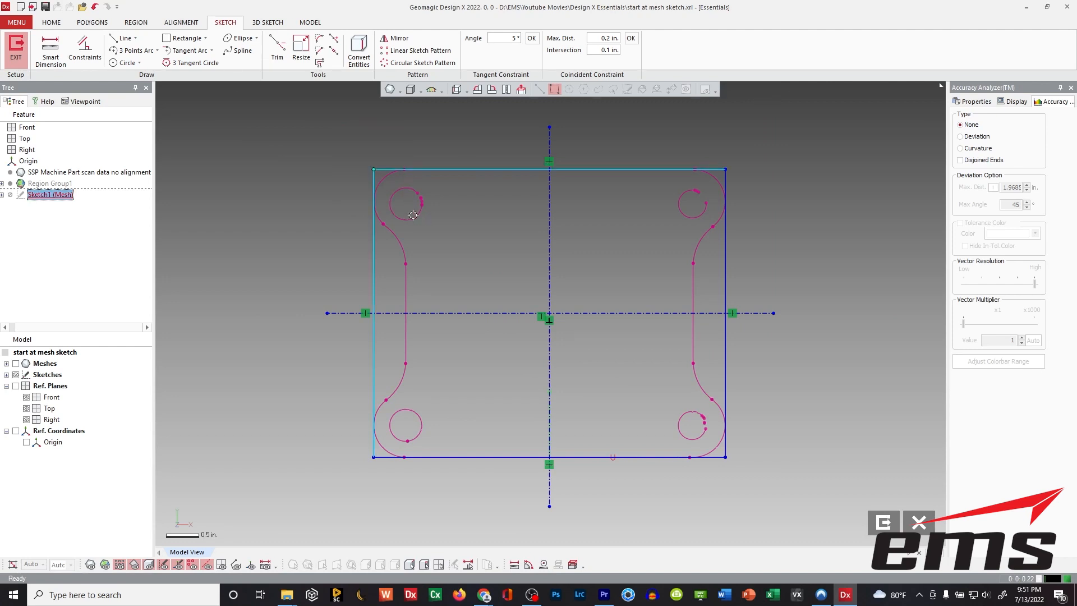
pyautogui.press('Delete')
pyautogui.click(725, 186)
pyautogui.press('Delete')
pyautogui.click(619, 457)
pyautogui.press('Delete')
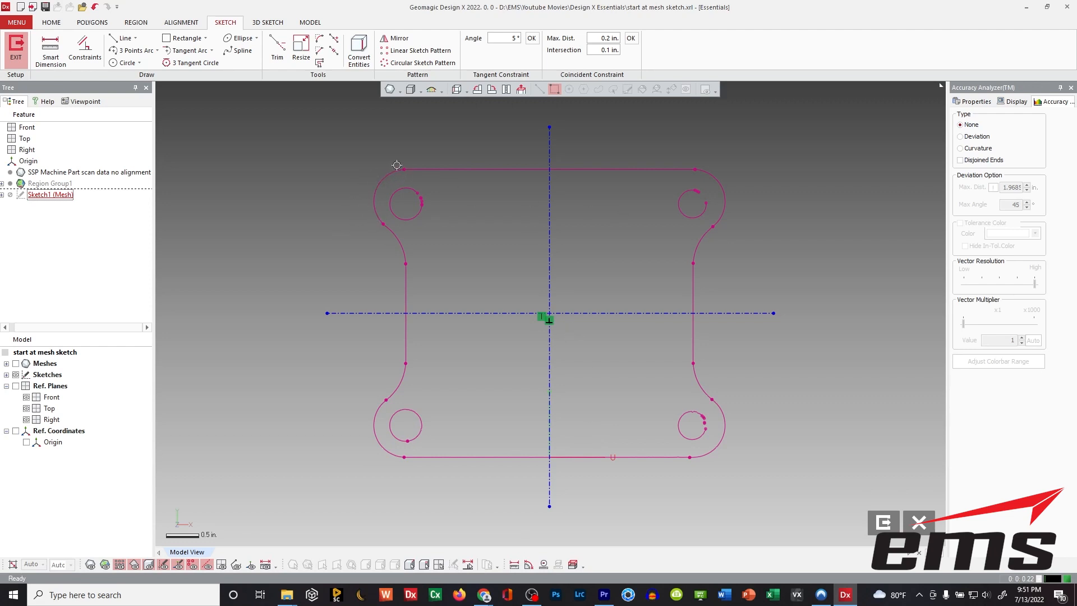
# Fit a circle with a radius of about 0.48 in. to the rounded outline of the base section's upper-left corner
pyautogui.click(123, 62)
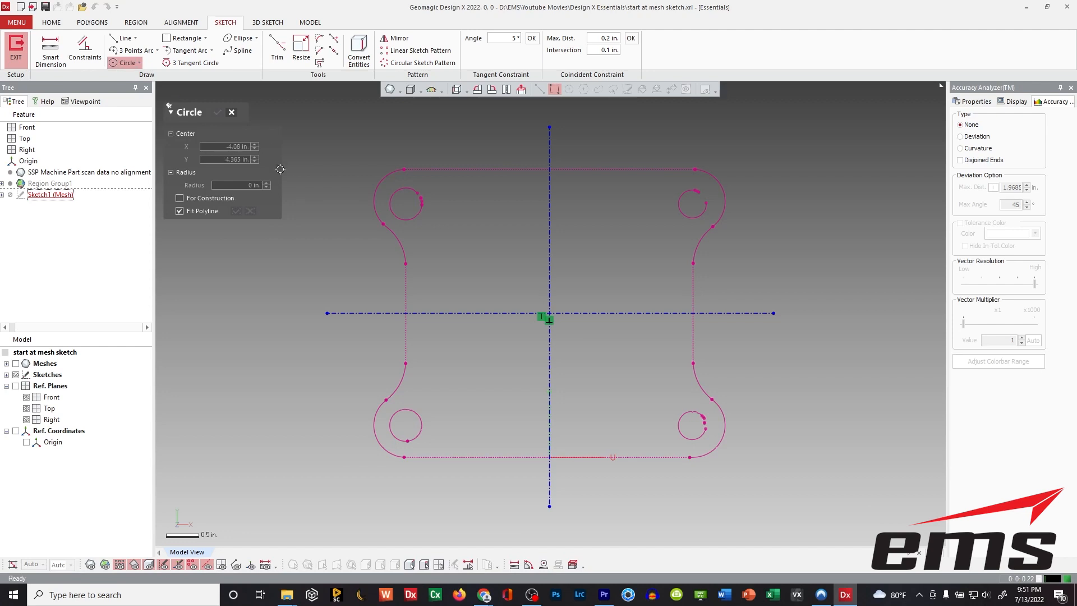
pyautogui.click(299, 259)
pyautogui.press('Escape')
pyautogui.click(375, 190)
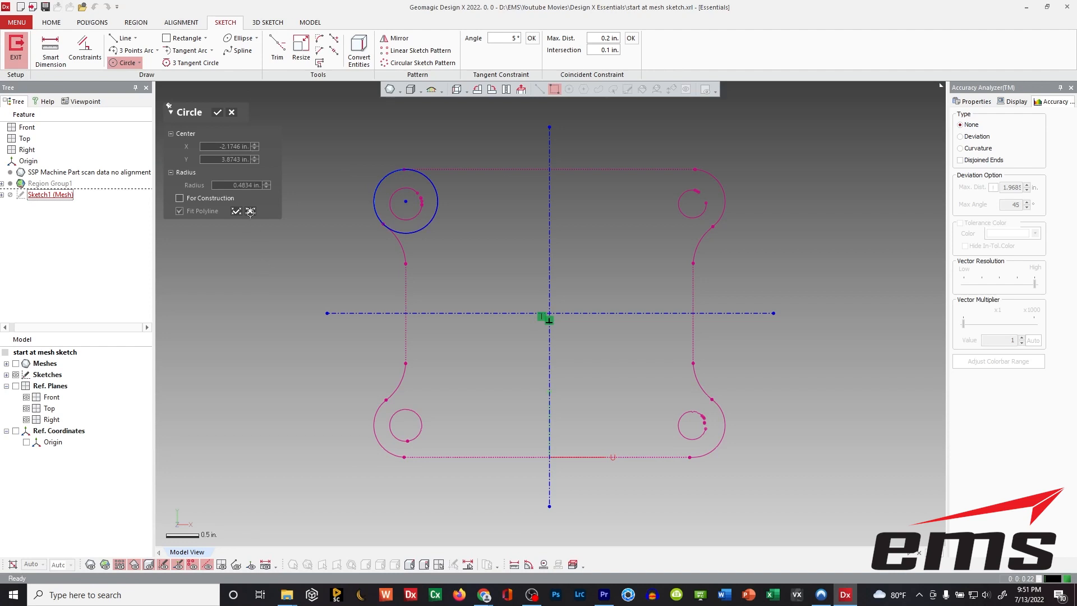
pyautogui.click(217, 112)
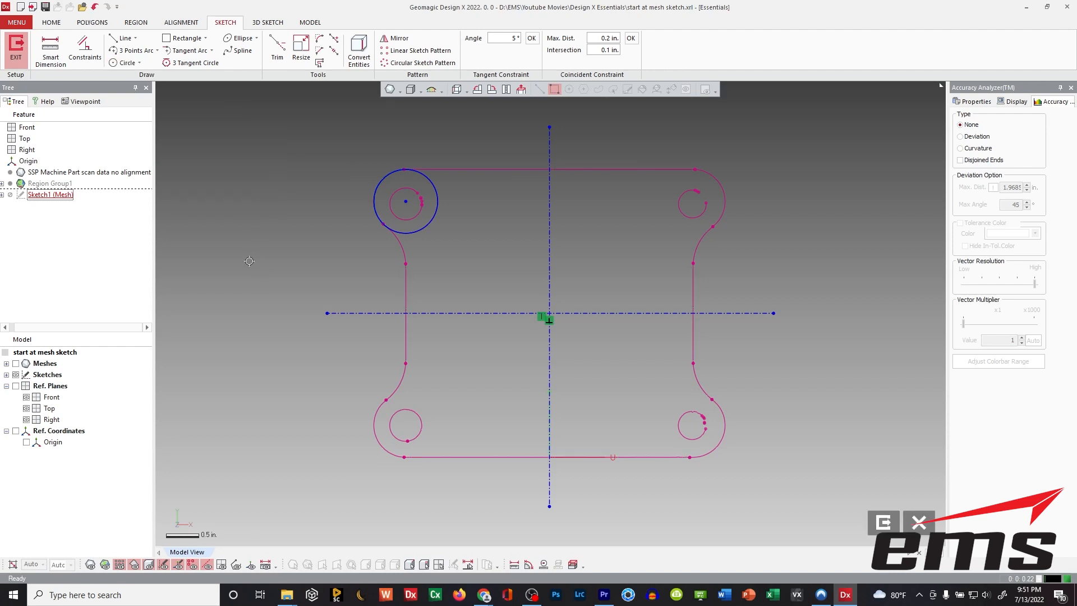
pyautogui.scroll(3, 451, 269)
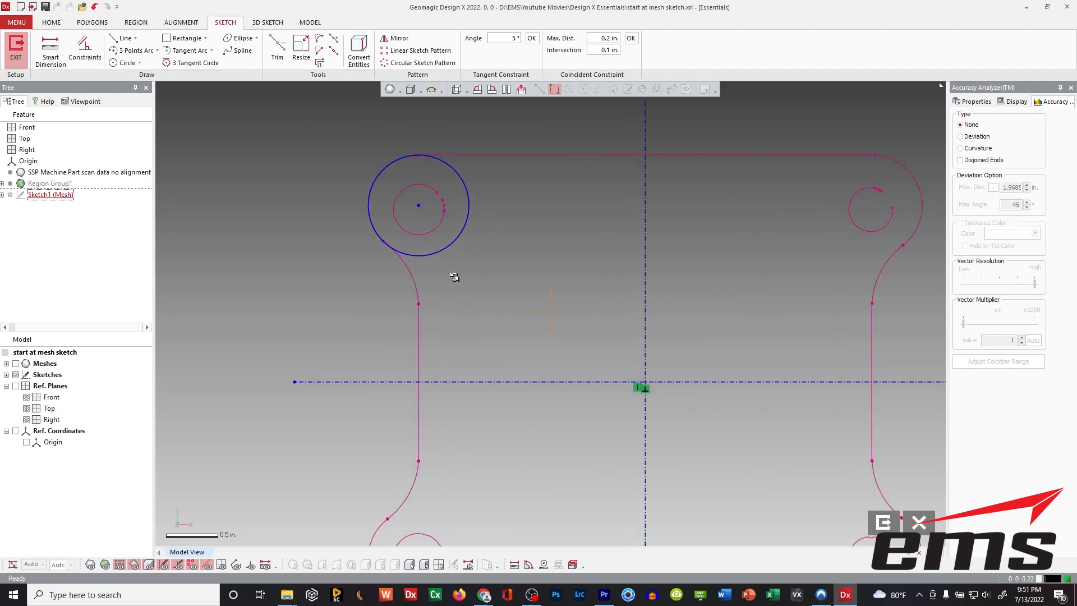
# Fit a circle with a radius of about 0.24 in. to the hole outline in the section's upper-left corner
pyautogui.scroll(-1, 457, 266)
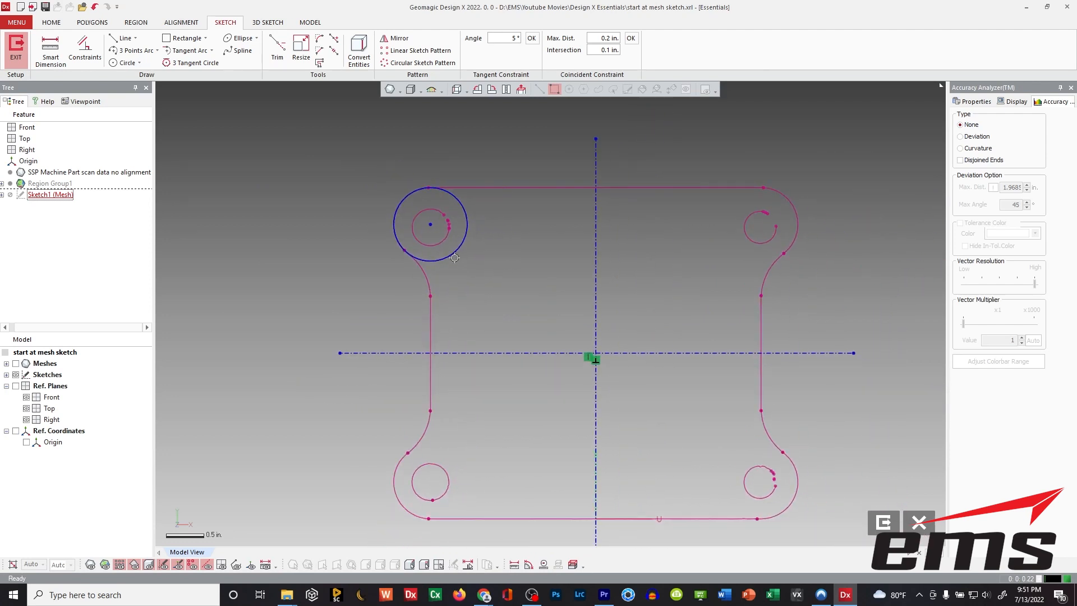
pyautogui.click(125, 63)
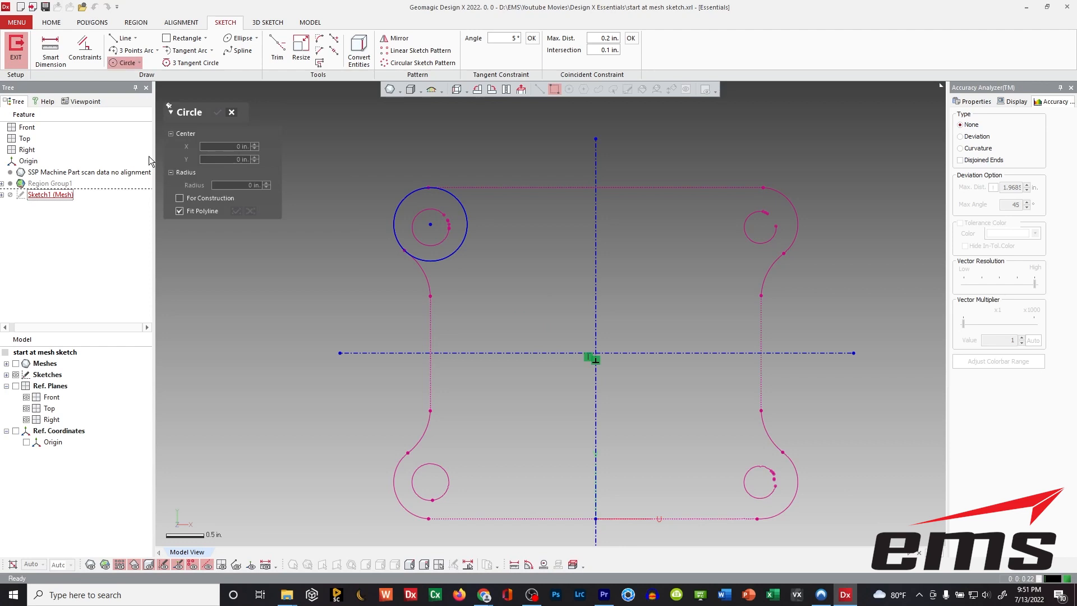
pyautogui.click(421, 215)
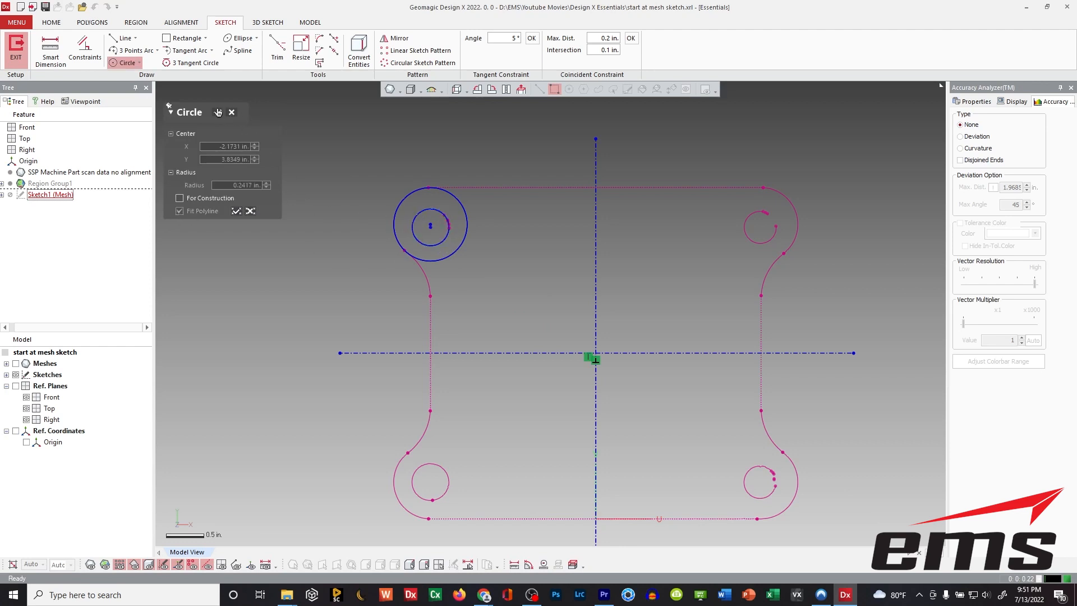
pyautogui.press('Escape')
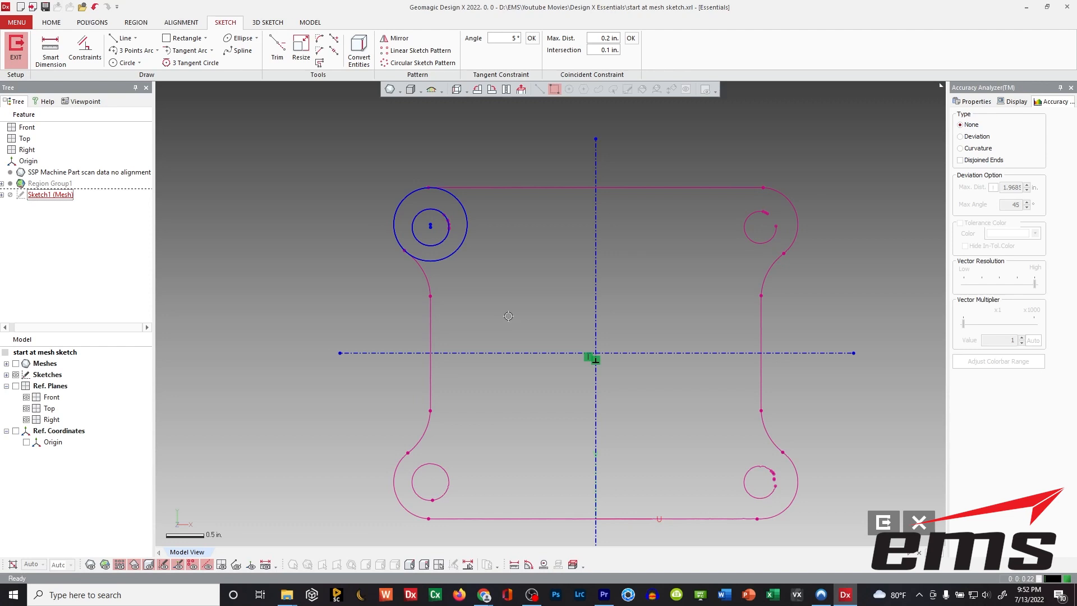
# Delete the small circle fitted to the upper-left hole outline
pyautogui.scroll(4, 448, 297)
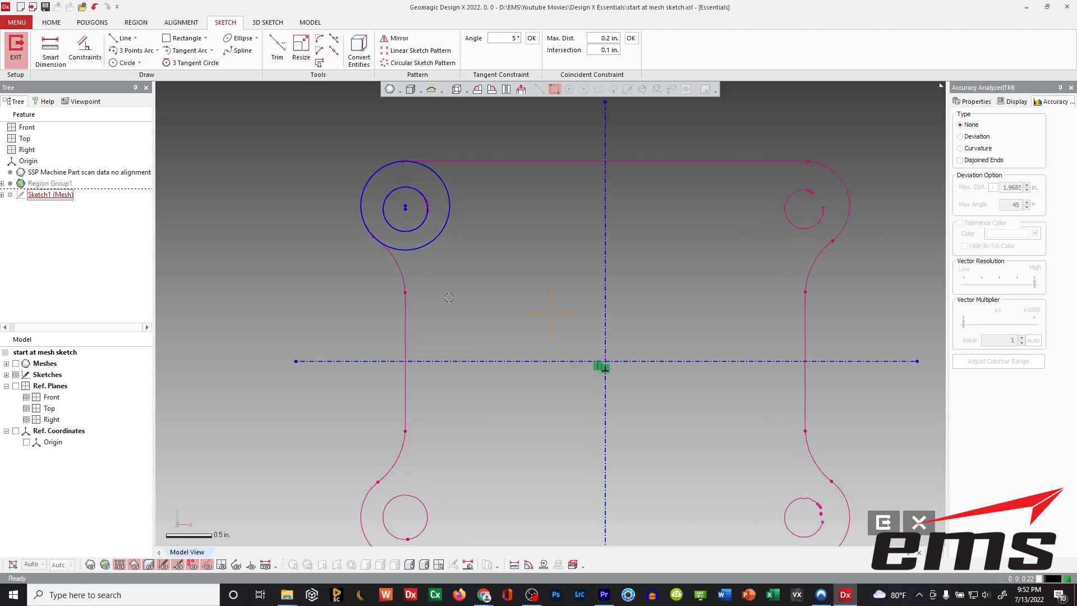
pyautogui.scroll(1, 542, 307)
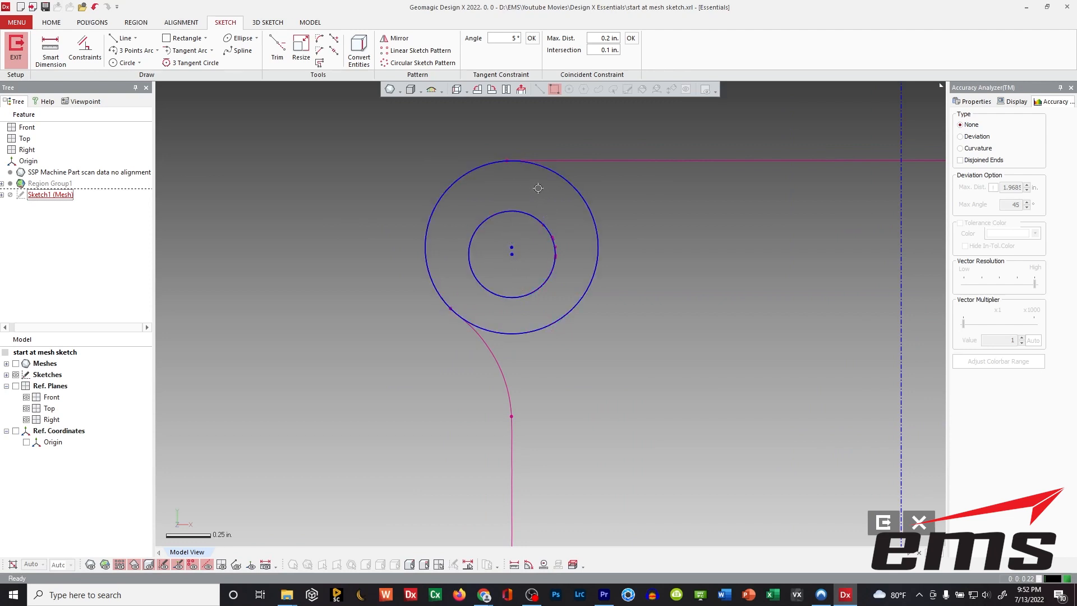
pyautogui.keyDown('ctrl'); pyautogui.moveTo(574, 266); pyautogui.dragTo(504, 255, button='right'); pyautogui.keyUp('ctrl')
pyautogui.scroll(-2, 506, 261)
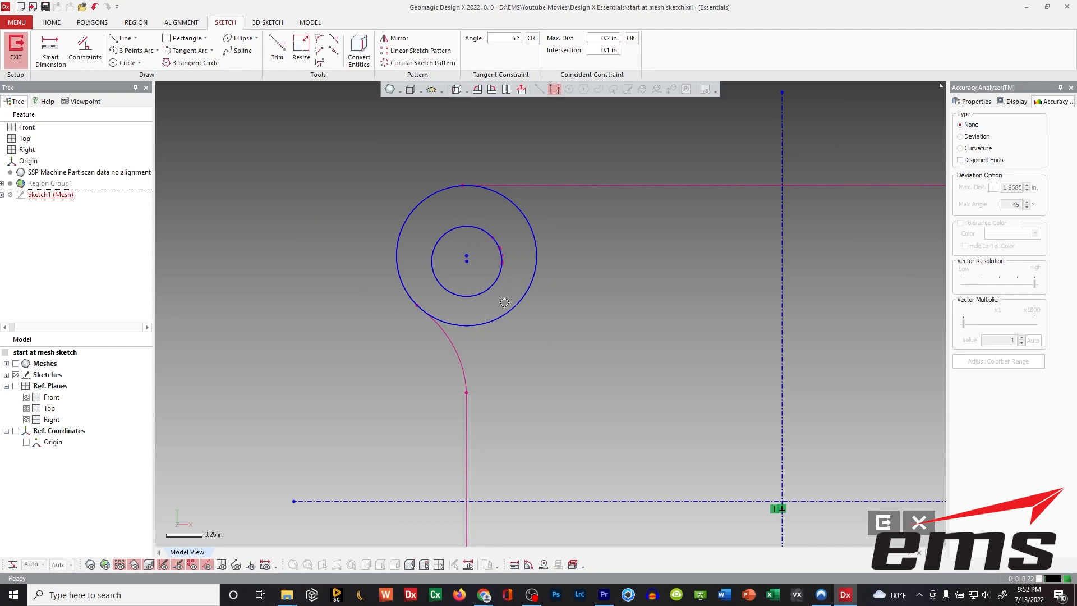
pyautogui.keyDown('ctrl'); pyautogui.moveTo(501, 299); pyautogui.dragTo(507, 298, button='right'); pyautogui.keyUp('ctrl')
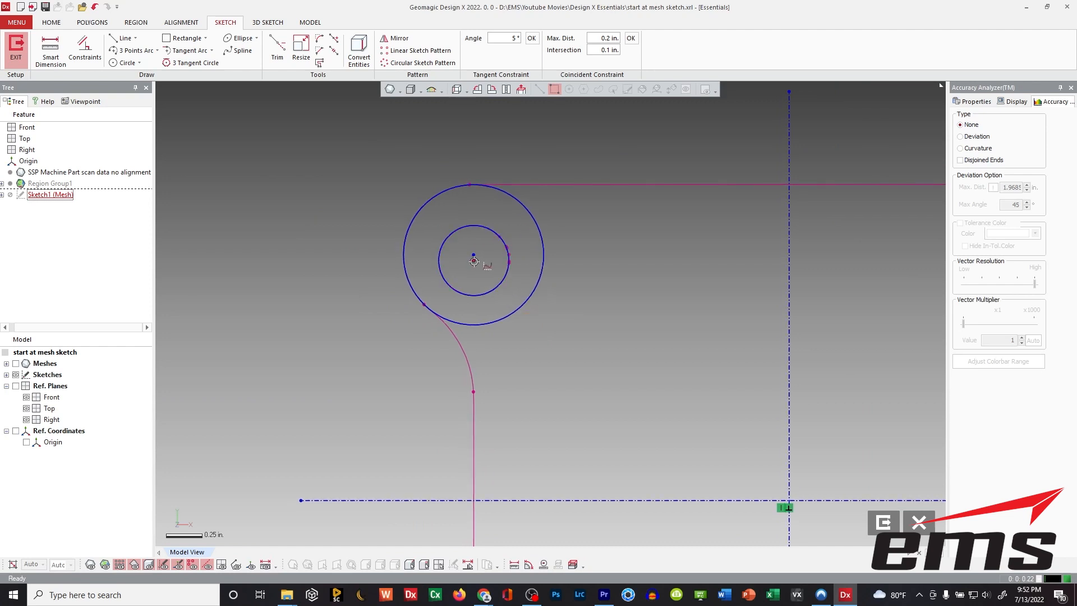
pyautogui.moveTo(476, 262); pyautogui.dragTo(477, 299)
pyautogui.click(476, 296)
pyautogui.press('Delete')
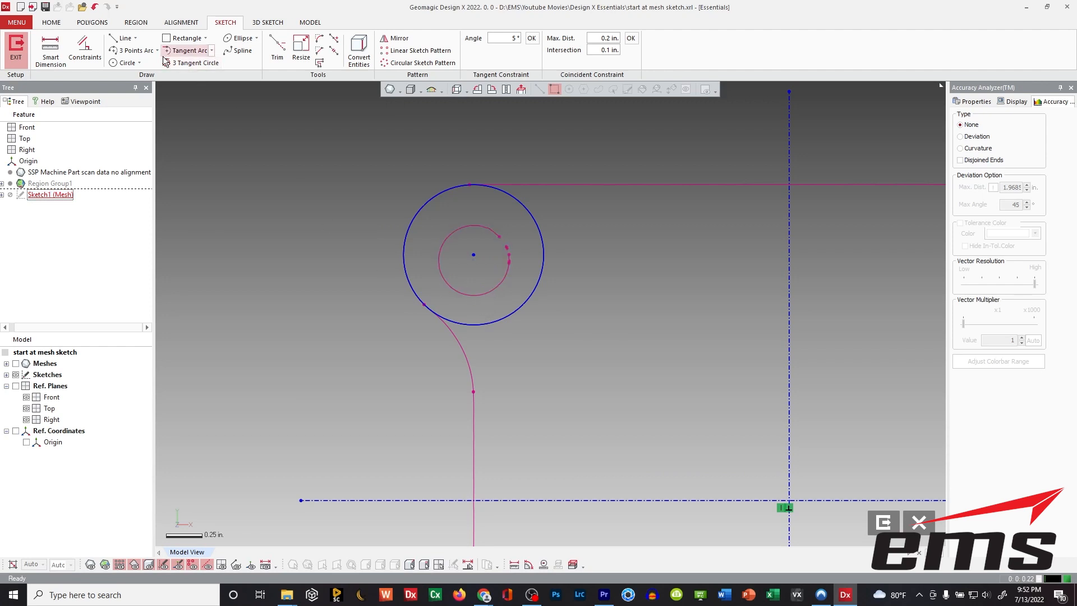
pyautogui.click(125, 62)
pyautogui.click(473, 254)
pyautogui.press('Escape')
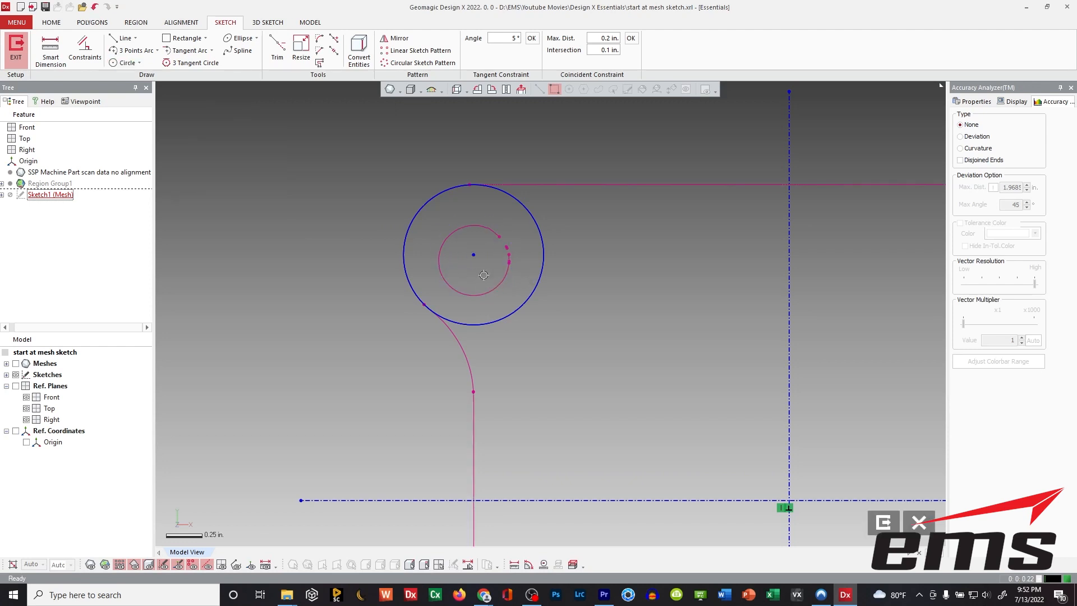
# Fit a circle with a radius of about 0.24 in. to the upper-left hole outline inside the larger corner circle
pyautogui.click(125, 62)
pyautogui.click(464, 277)
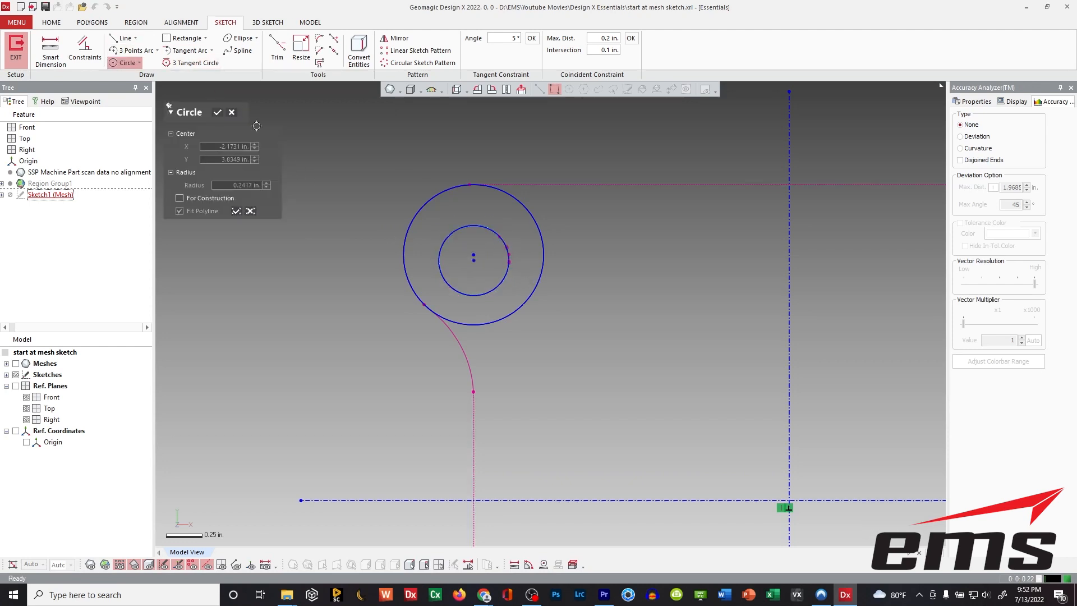
pyautogui.click(217, 112)
# Apply a Concentric constraint between the upper-left hole circle and the larger corner circle
pyautogui.click(510, 315)
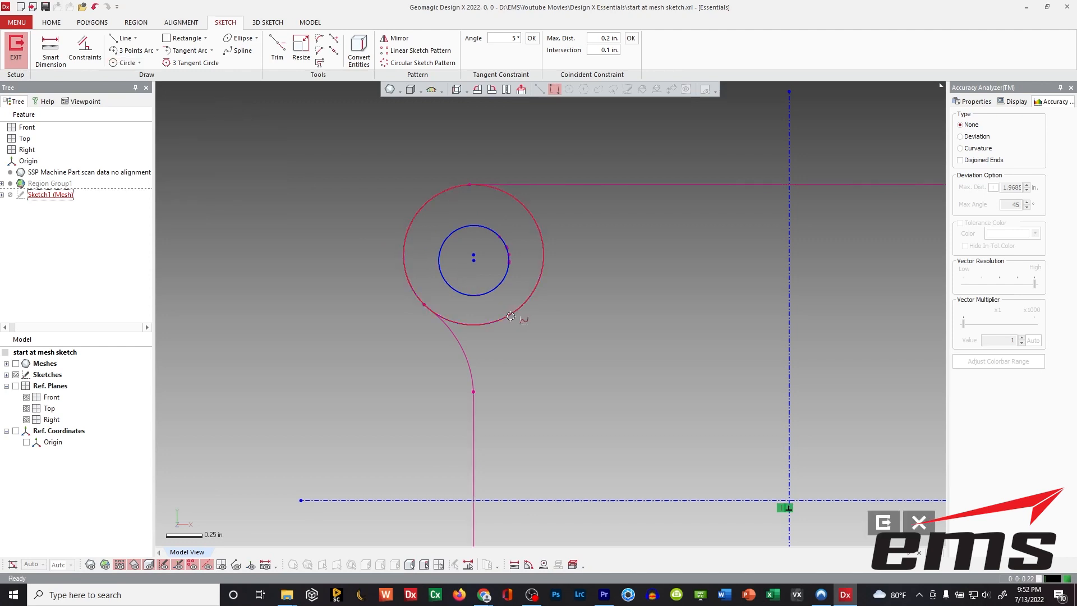
pyautogui.click(496, 286)
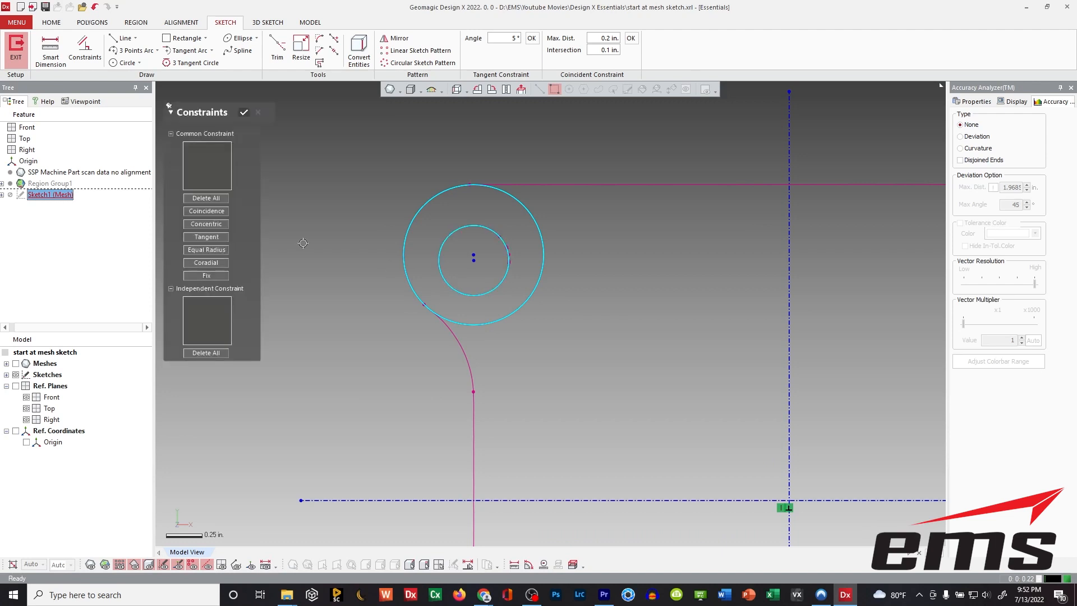
pyautogui.click(207, 224)
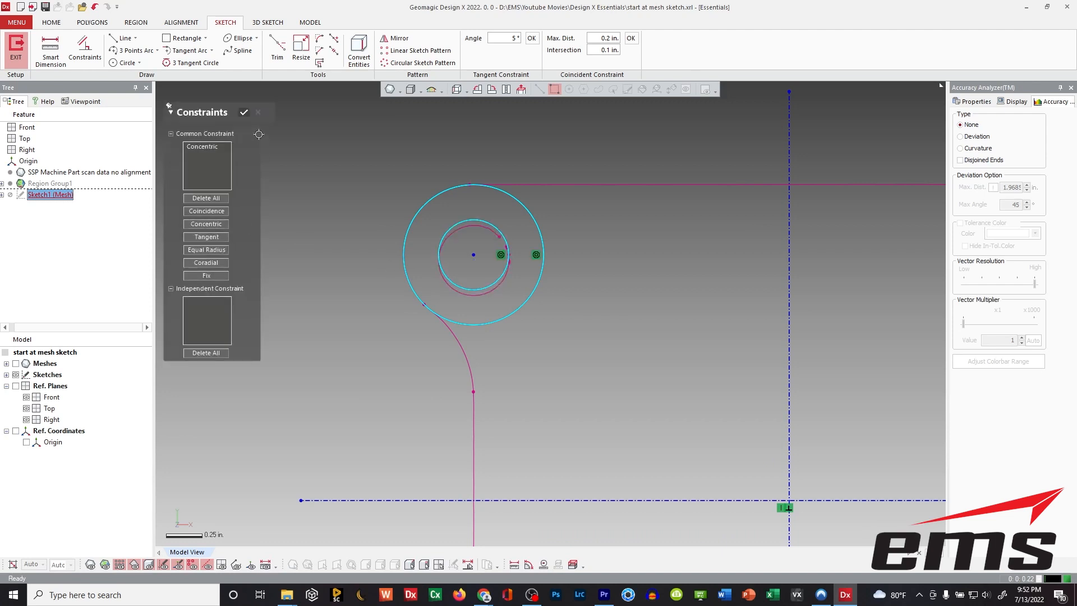
pyautogui.click(243, 114)
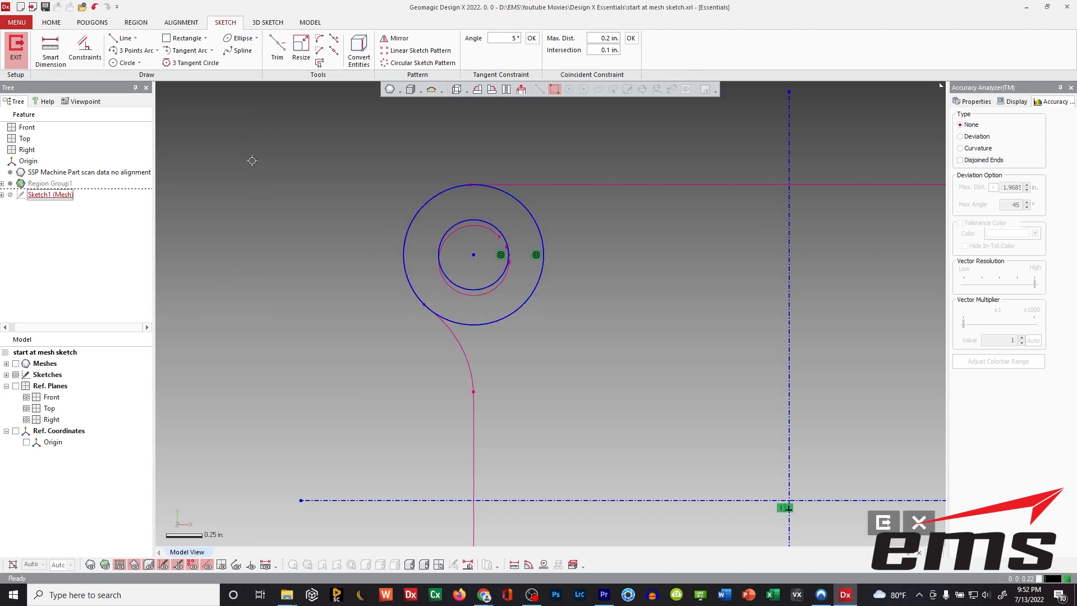
# Dimension the outer circle of the upper-left corner and set its diameter to 1 in
pyautogui.click(56, 56)
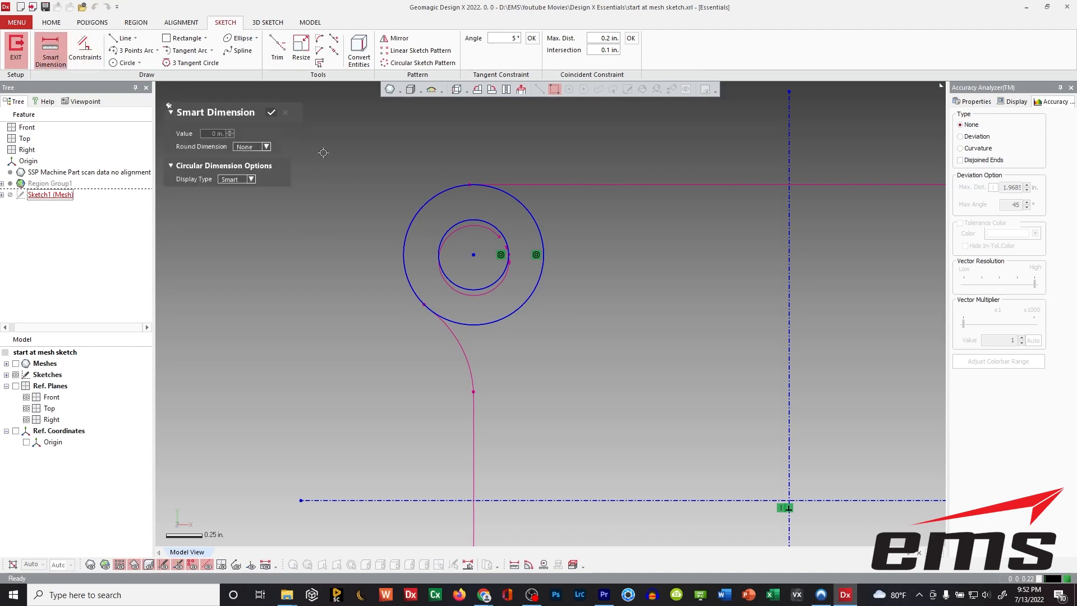
pyautogui.click(418, 216)
pyautogui.click(268, 232)
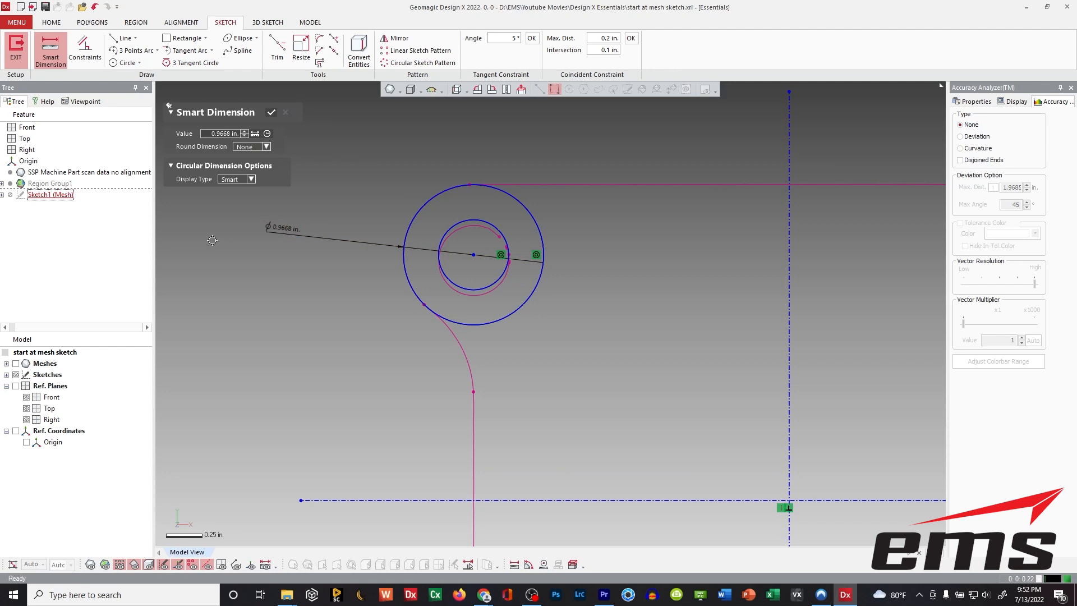
pyautogui.click(226, 135)
pyautogui.write('1')
pyautogui.press('Return')
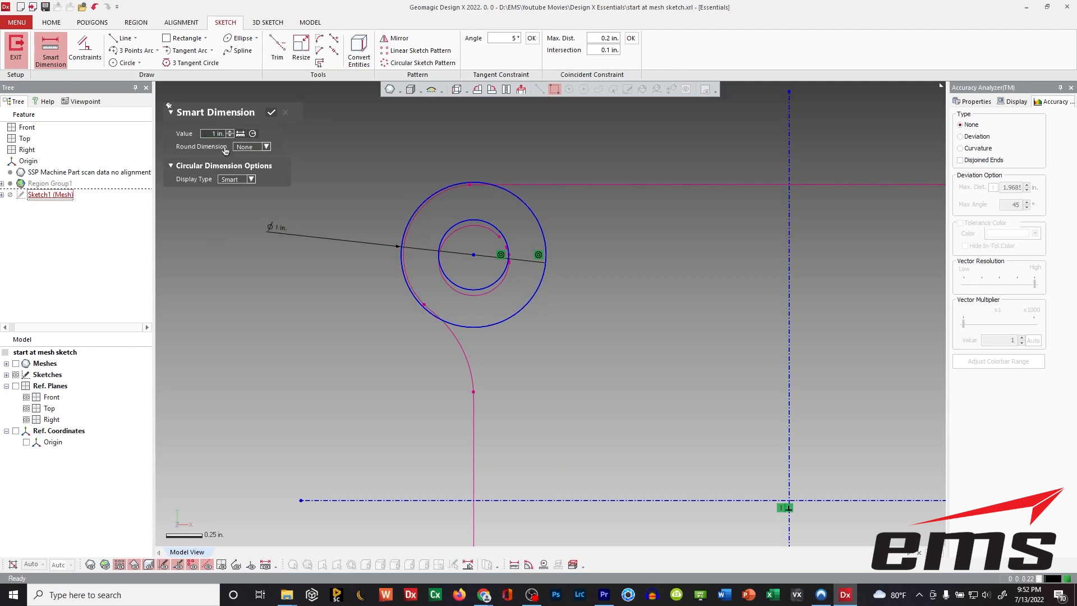
# Set the outer corner circle's diameter to 0.95 in
pyautogui.click(221, 133)
pyautogui.write('.95')
pyautogui.press('Return')
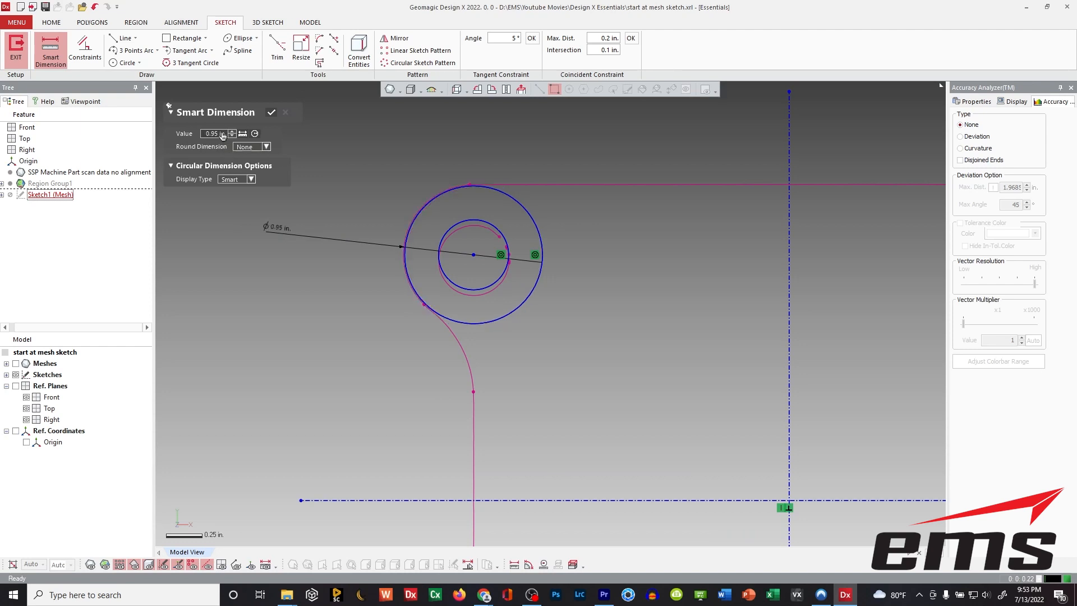
pyautogui.click(271, 112)
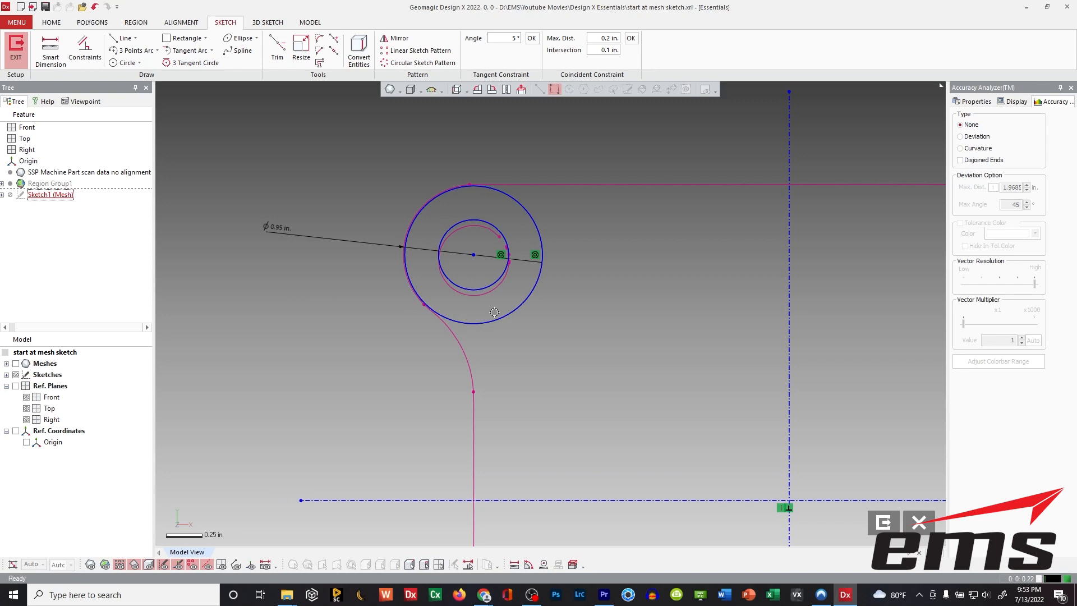
# Set the outer corner circle's diameter to 1 in. and shift the concentric circles' centre slightly toward the lower right to match the section outline
pyautogui.scroll(-1, 494, 312)
pyautogui.scroll(-1, 528, 322)
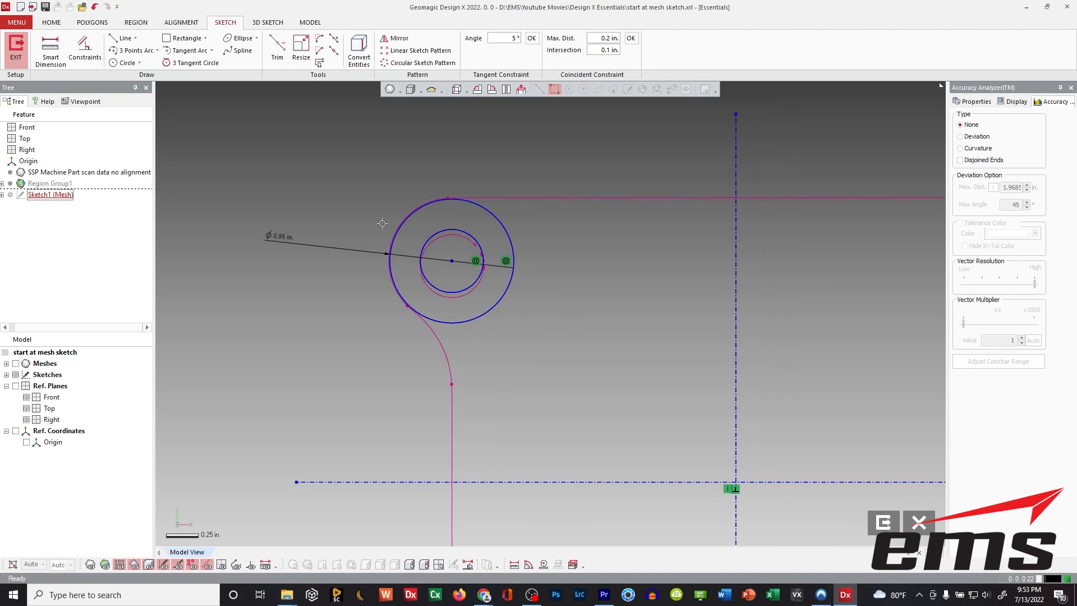
pyautogui.doubleClick(282, 238)
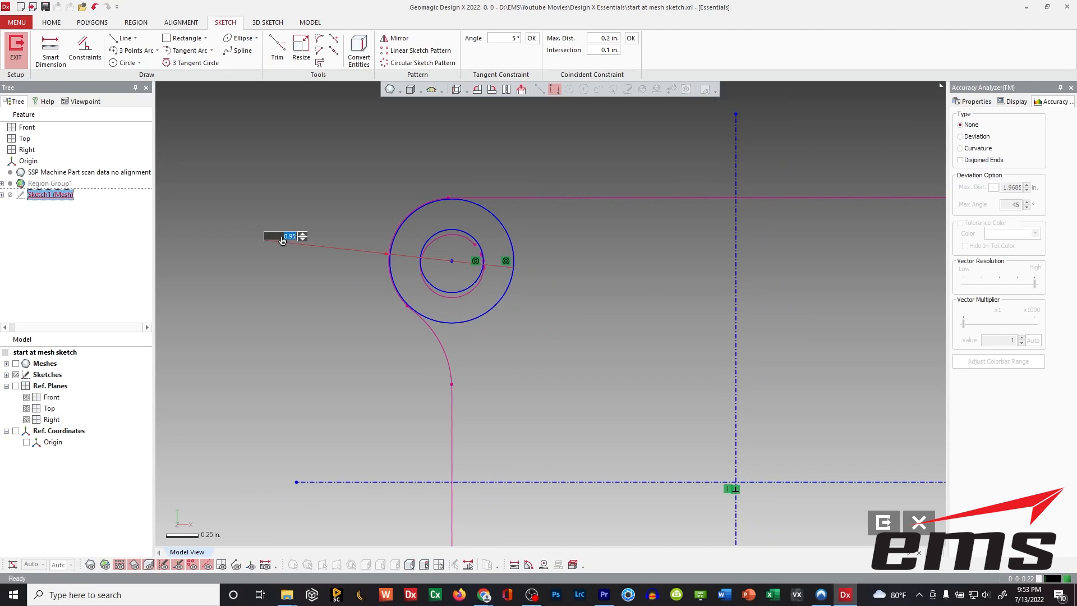
pyautogui.write('.')
pyautogui.press('Return')
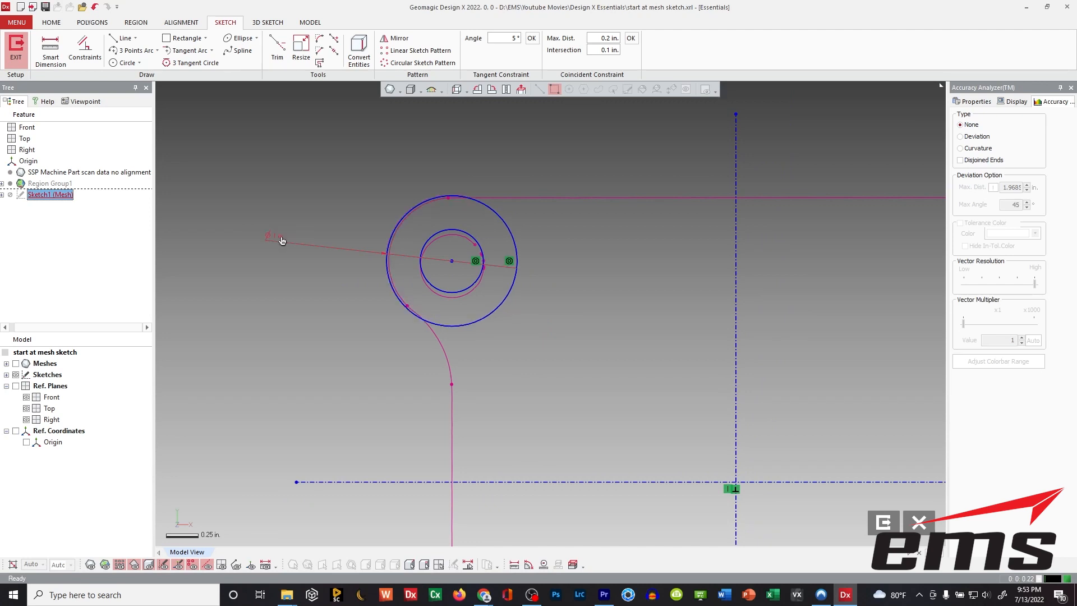
pyautogui.click(376, 173)
pyautogui.moveTo(451, 260); pyautogui.dragTo(453, 262)
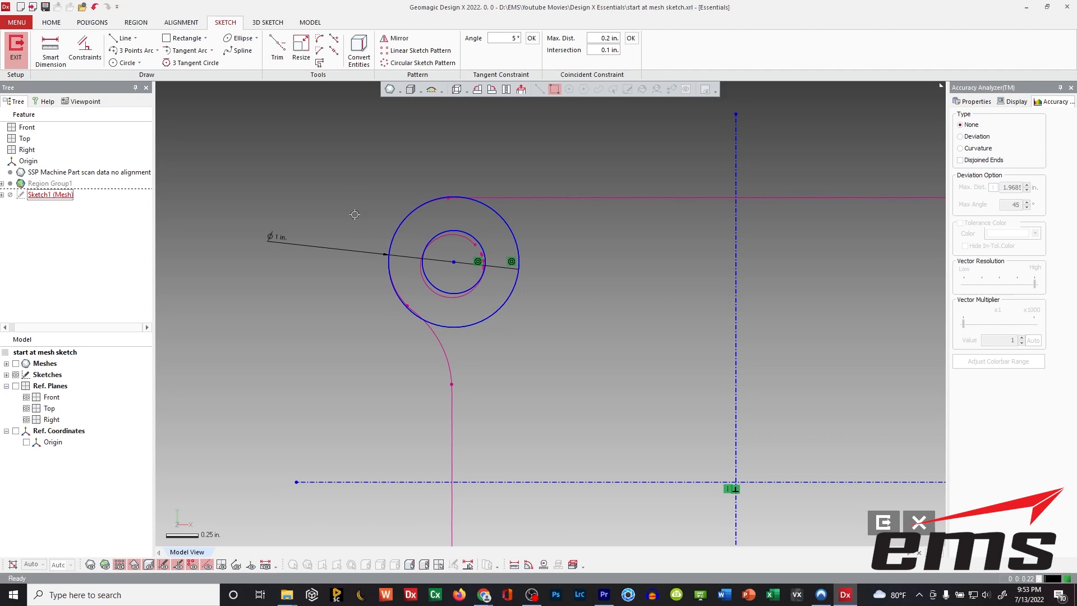
# Draw an unfitted line along the section's upper edge from the vertical centre line to the top of the outer corner circle
pyautogui.scroll(-3, 363, 231)
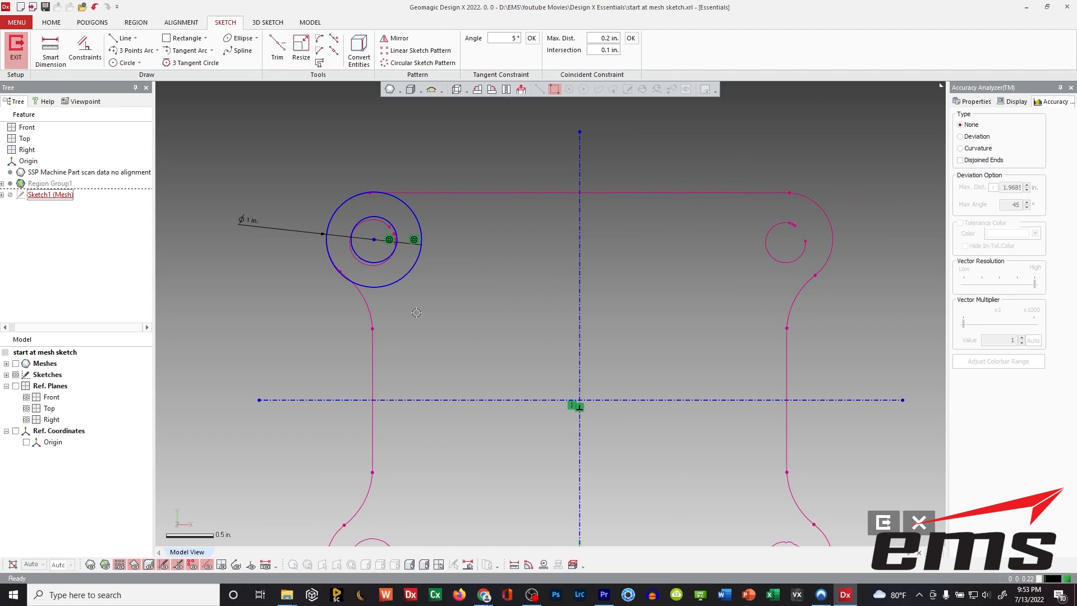
pyautogui.scroll(-2, 416, 312)
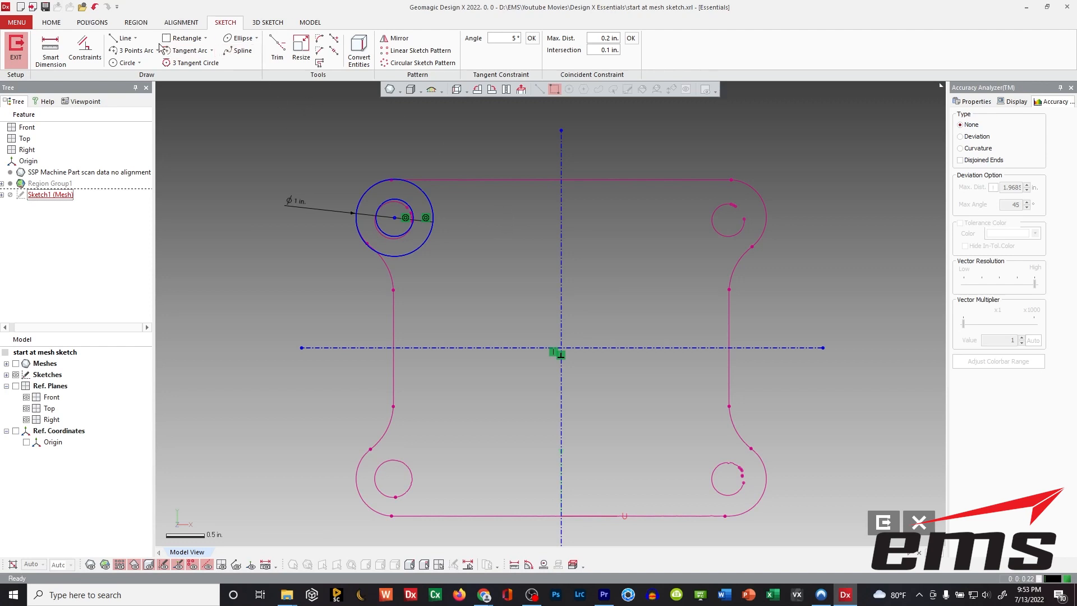
pyautogui.click(124, 39)
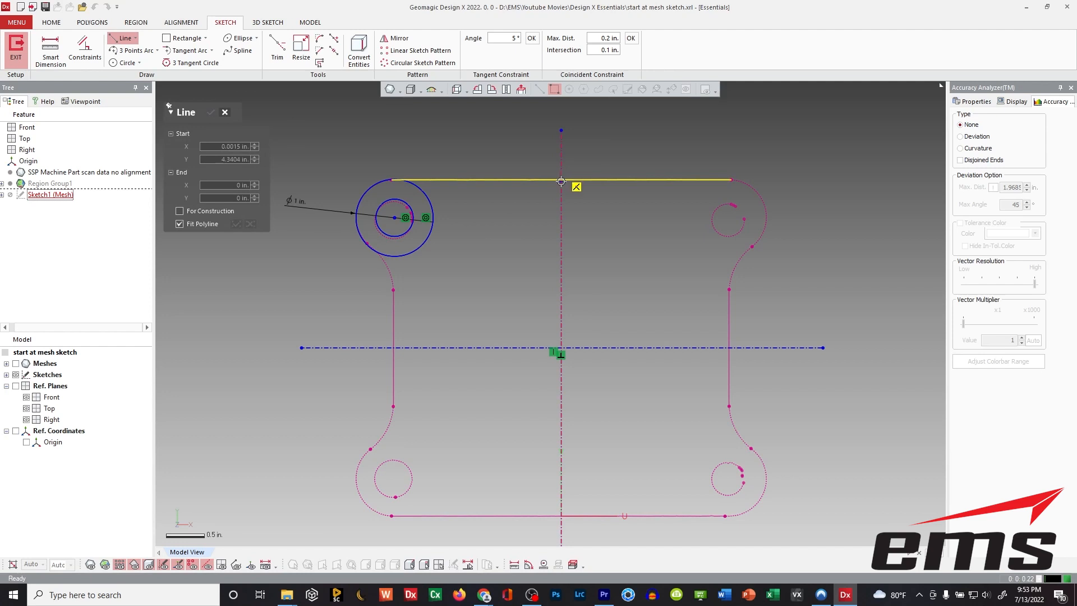
pyautogui.click(179, 224)
pyautogui.click(561, 180)
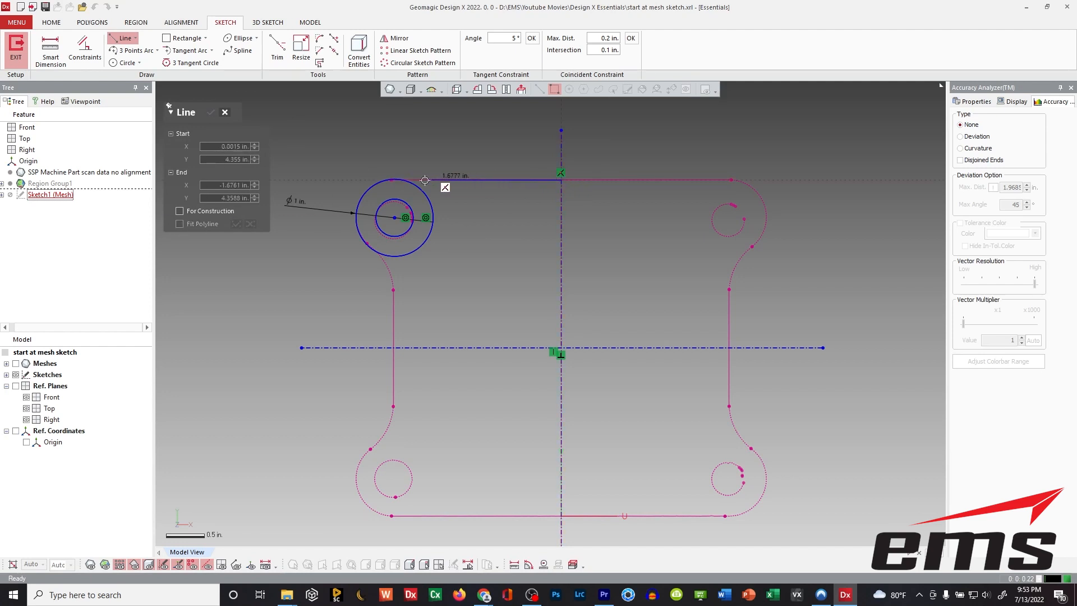
pyautogui.click(396, 180)
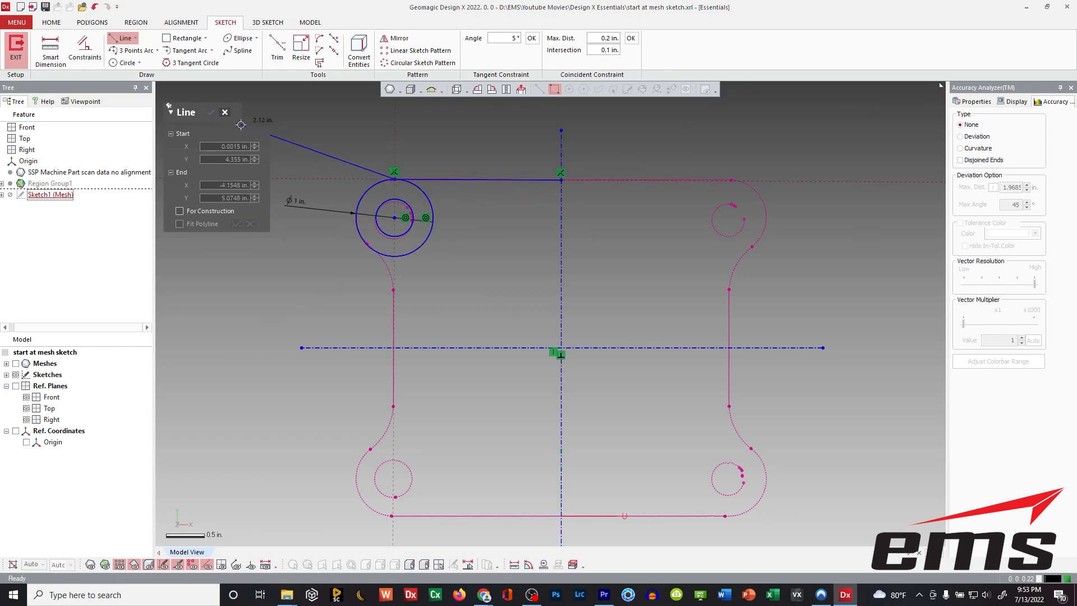
pyautogui.press('Escape')
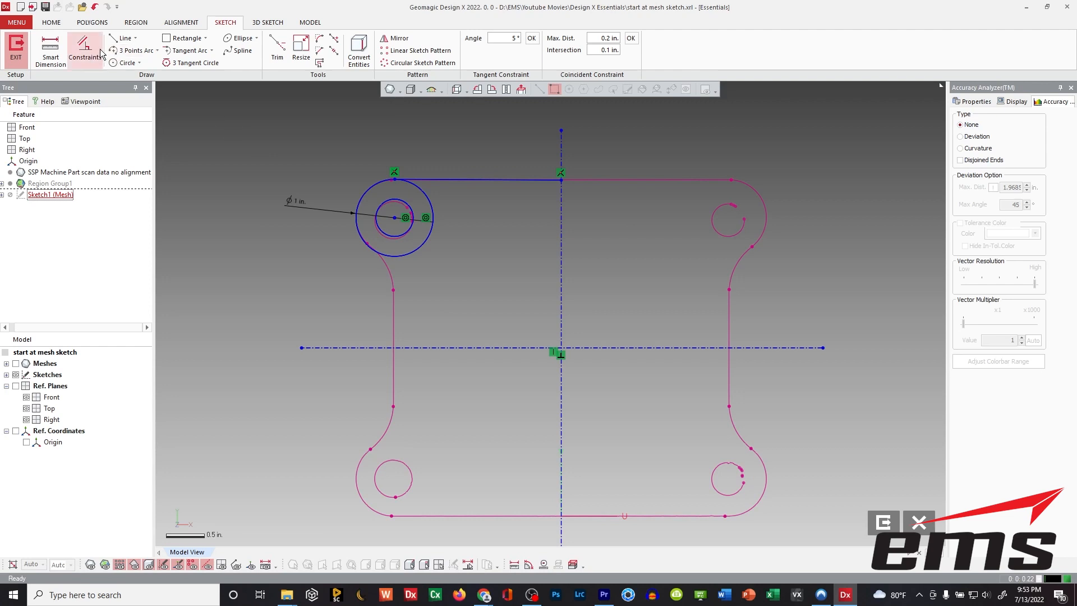
# Fit a line about 1.5 in. long to the section's left straight edge and constrain it vertical
pyautogui.click(121, 38)
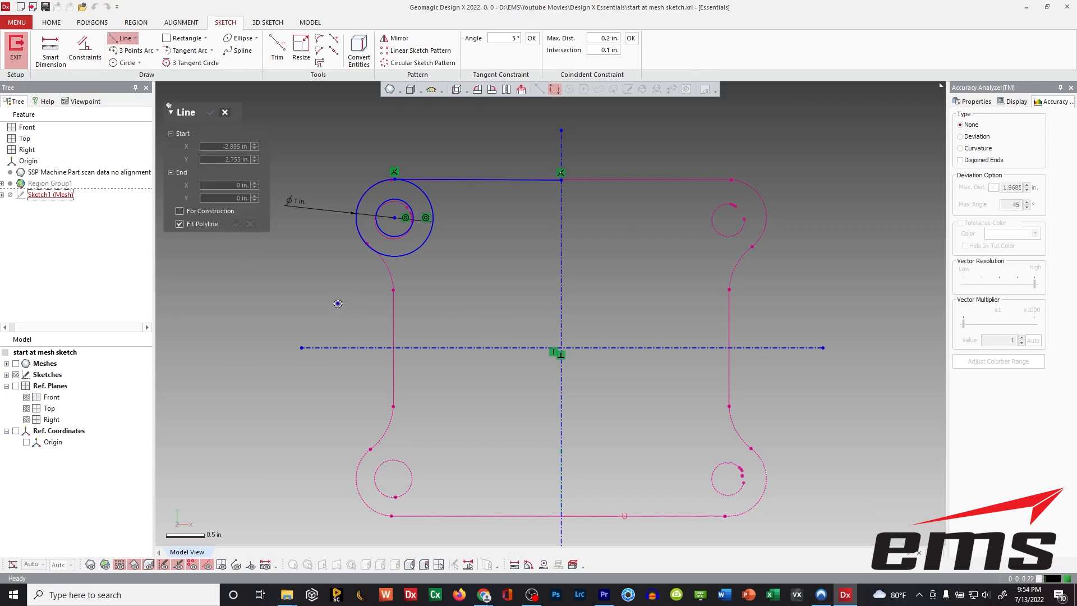
pyautogui.click(395, 335)
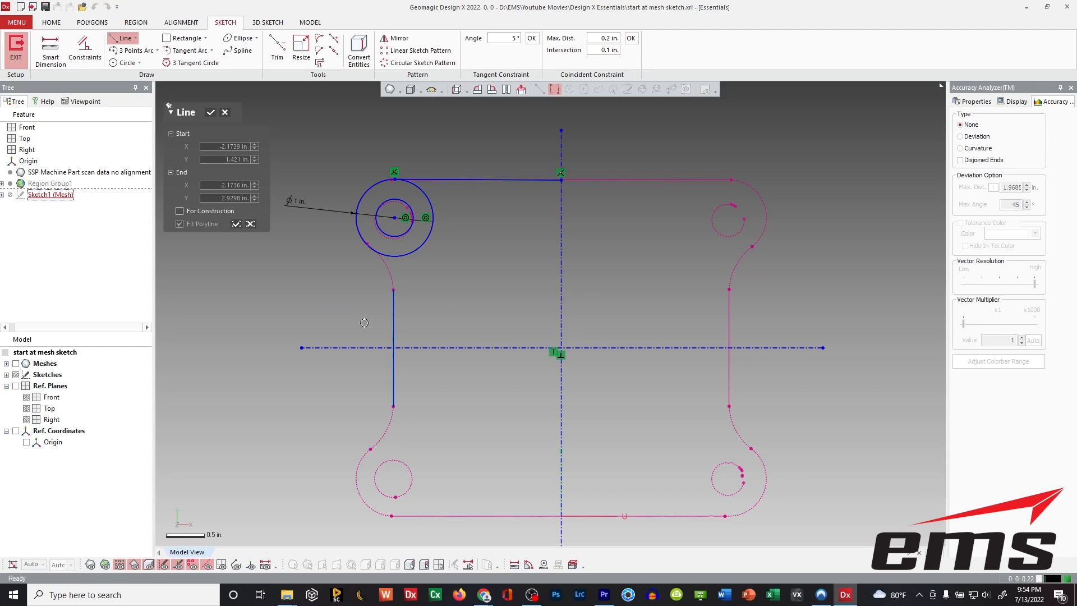
pyautogui.click(211, 112)
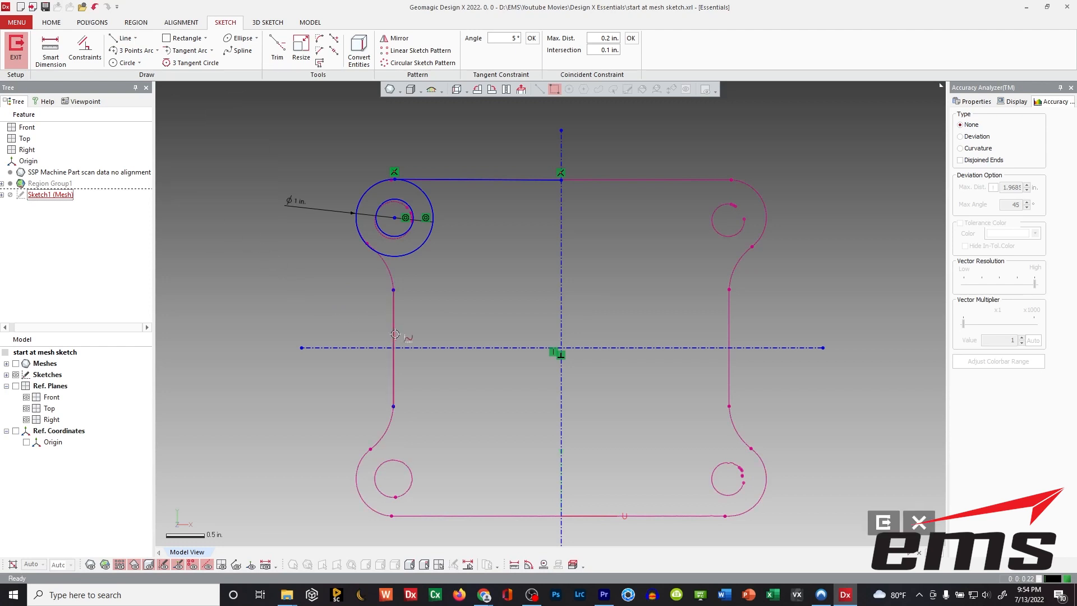
pyautogui.click(392, 332)
pyautogui.rightClick(392, 331)
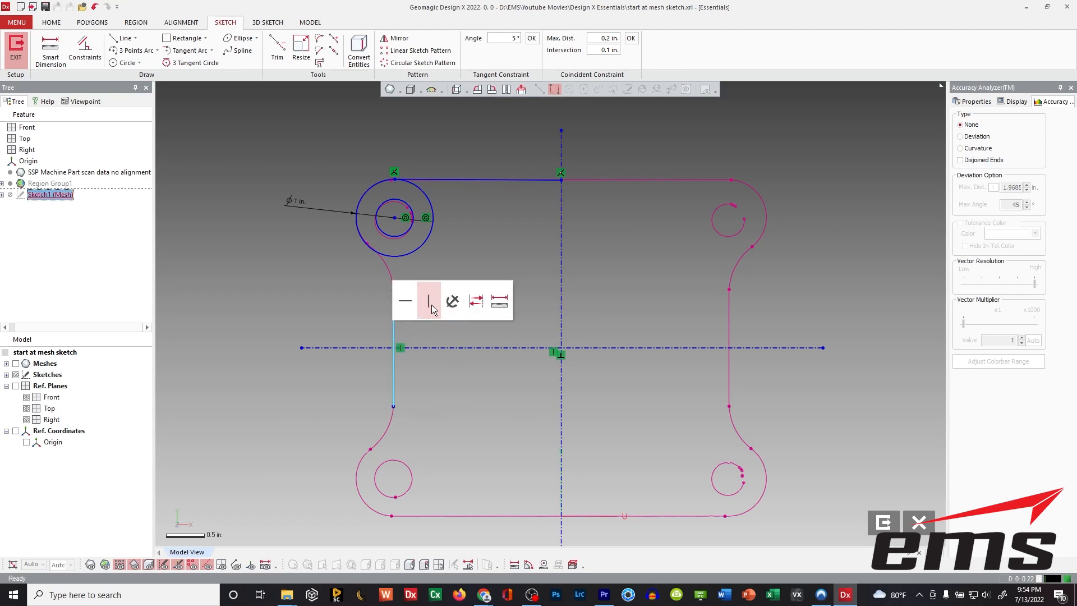
pyautogui.click(430, 306)
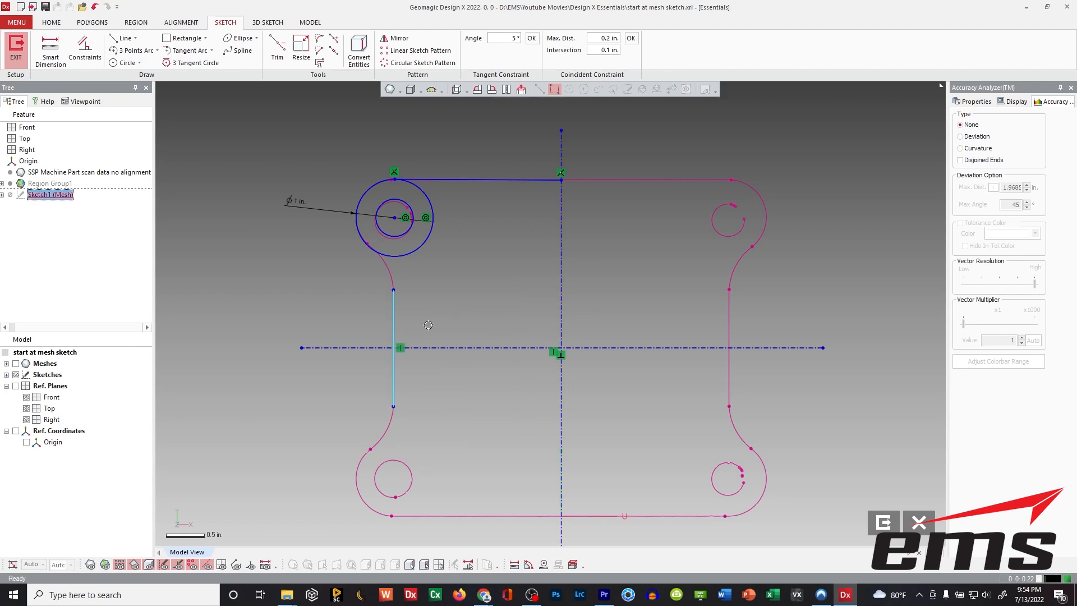
# Replace the fitted left-edge line with an unfitted vertical line from the horizontal centre line up along the section's left straight edge
pyautogui.click(373, 325)
pyautogui.click(122, 38)
pyautogui.click(180, 224)
pyautogui.click(393, 344)
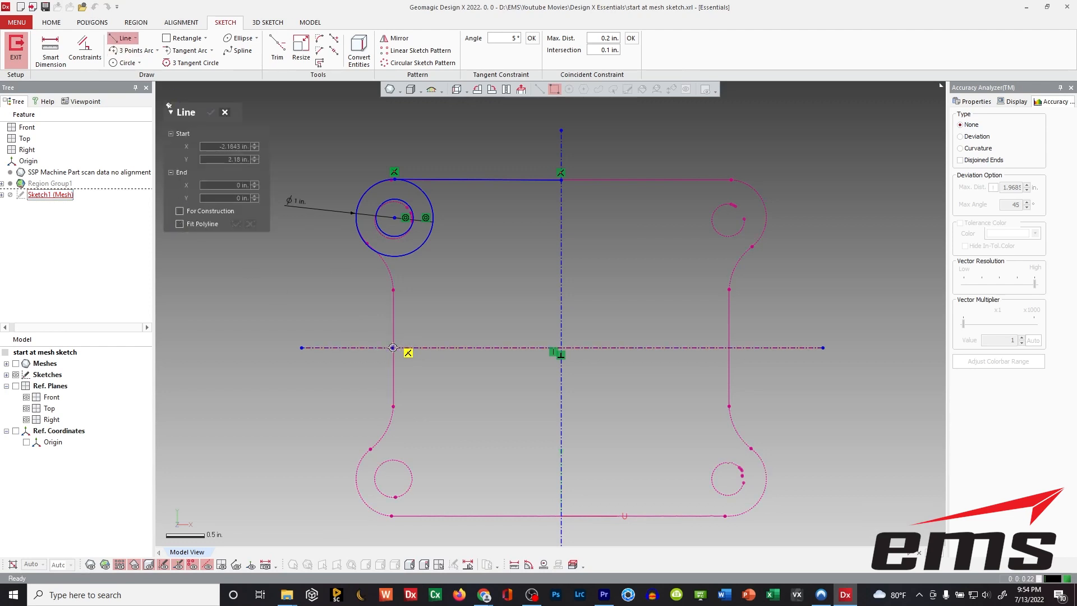
pyautogui.click(395, 272)
pyautogui.press('Escape')
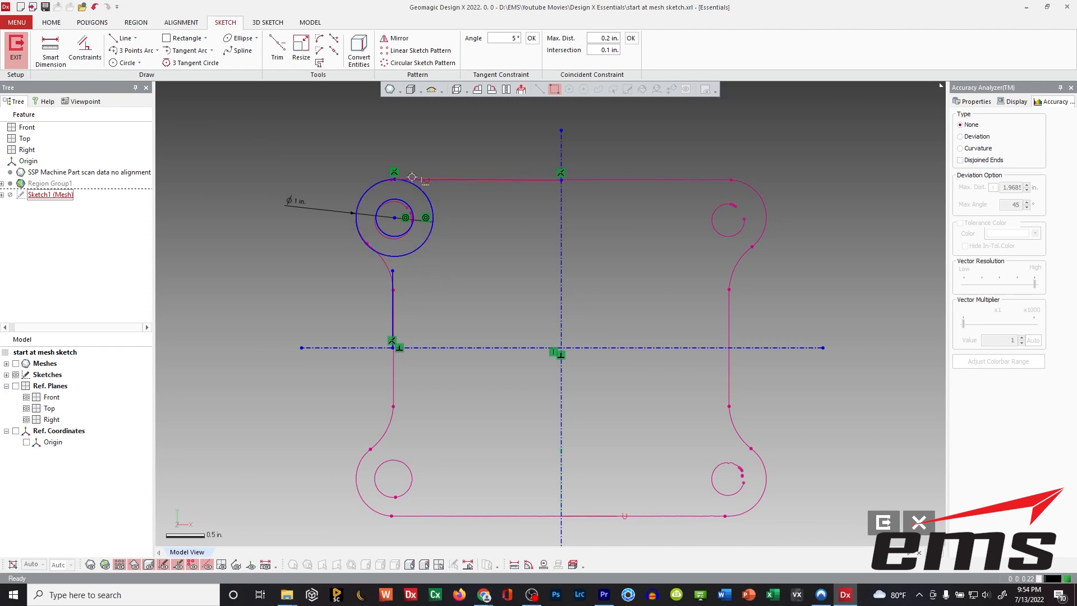
# Fillet between the outer corner circle and the left vertical line, without a specified value or dimension
pyautogui.click(321, 44)
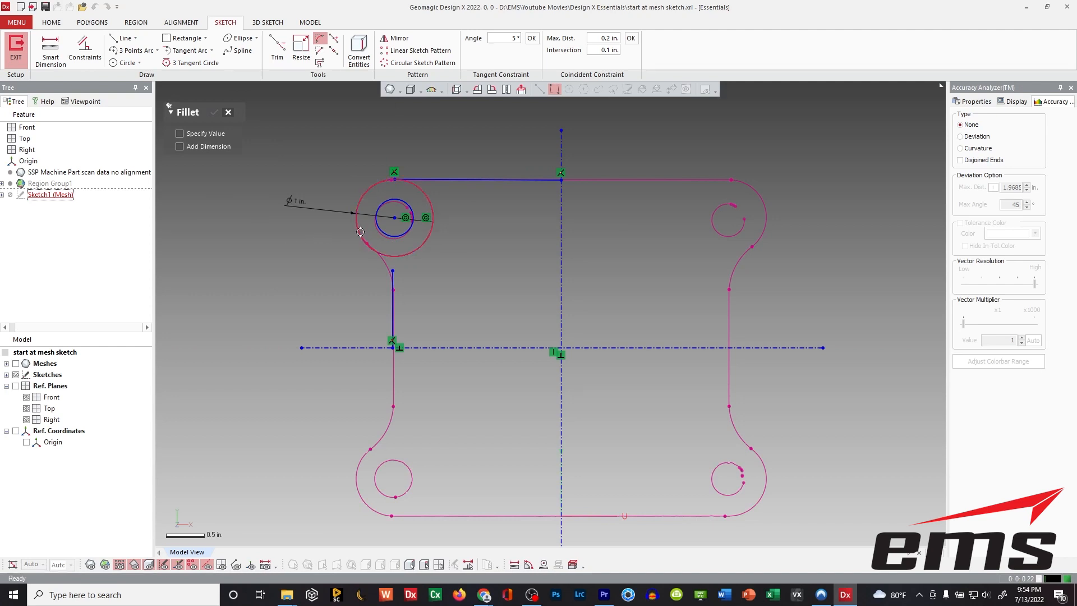
pyautogui.click(367, 245)
pyautogui.click(392, 323)
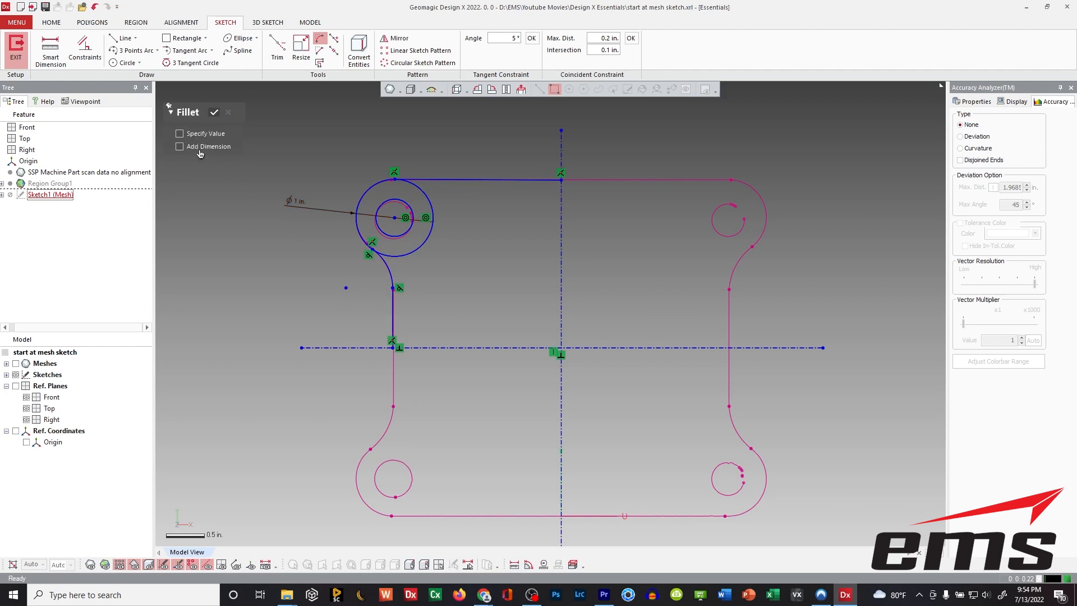
pyautogui.click(214, 115)
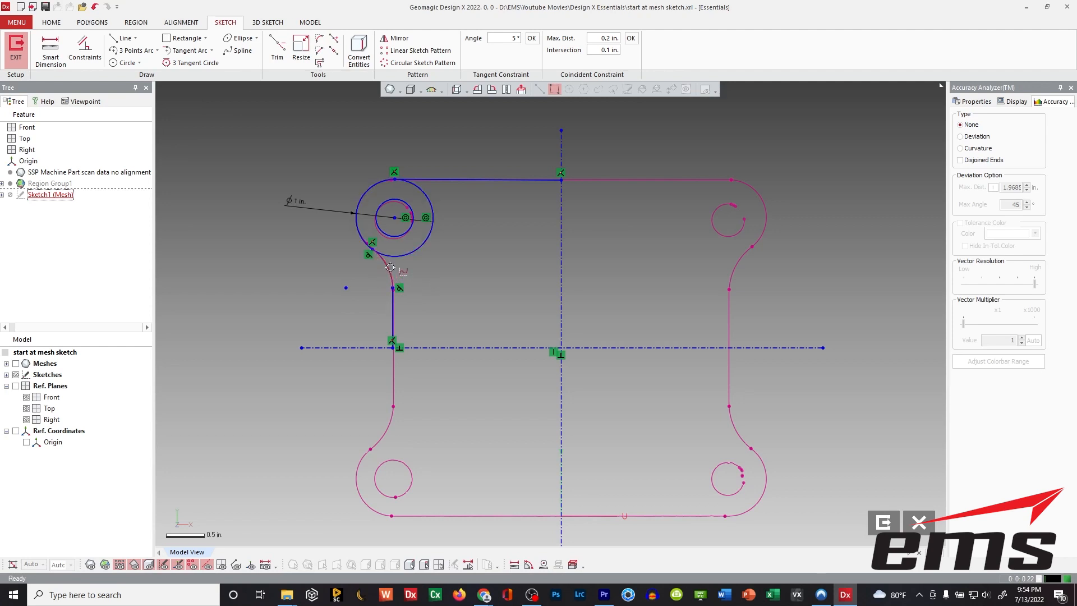
# Power-trim the inner portion of the outer corner circle, leaving an arc between the upper edge line and the fillet
pyautogui.keyDown('ctrl'); pyautogui.moveTo(433, 269); pyautogui.dragTo(468, 278, button='right'); pyautogui.keyUp('ctrl')
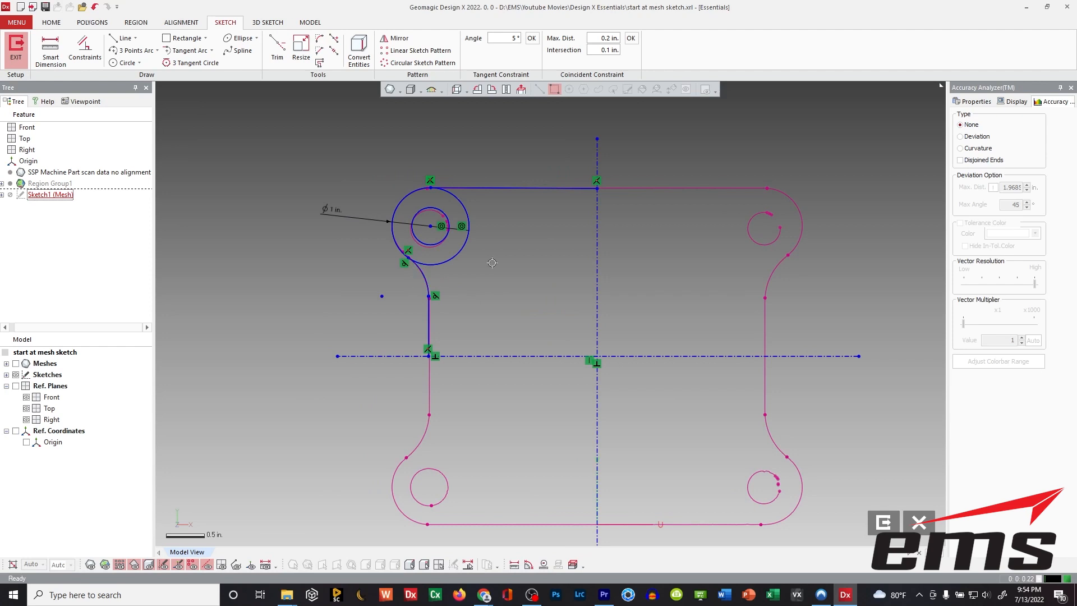
pyautogui.scroll(-3, 505, 265)
pyautogui.scroll(4, 492, 242)
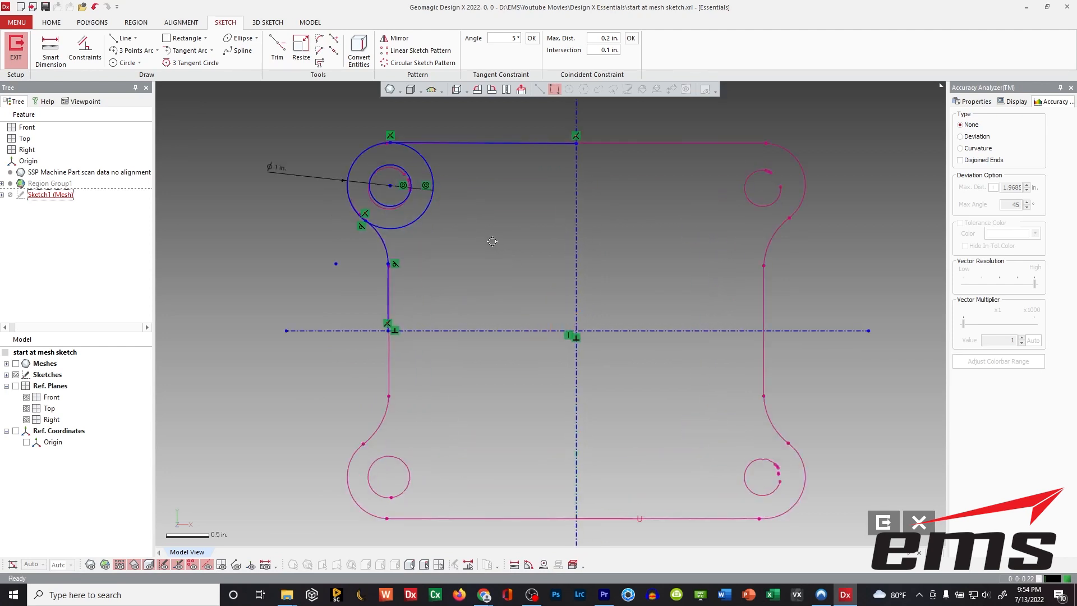
pyautogui.click(277, 48)
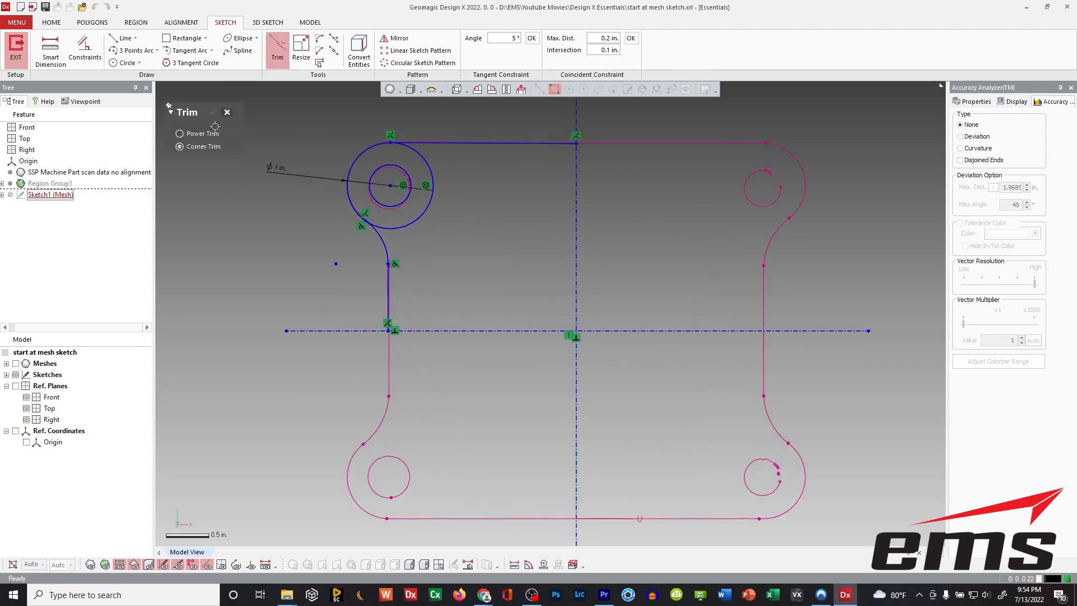
pyautogui.click(196, 135)
pyautogui.click(424, 218)
pyautogui.scroll(-2, 475, 262)
pyautogui.keyDown('ctrl'); pyautogui.moveTo(522, 238); pyautogui.dragTo(529, 244, button='right'); pyautogui.keyUp('ctrl')
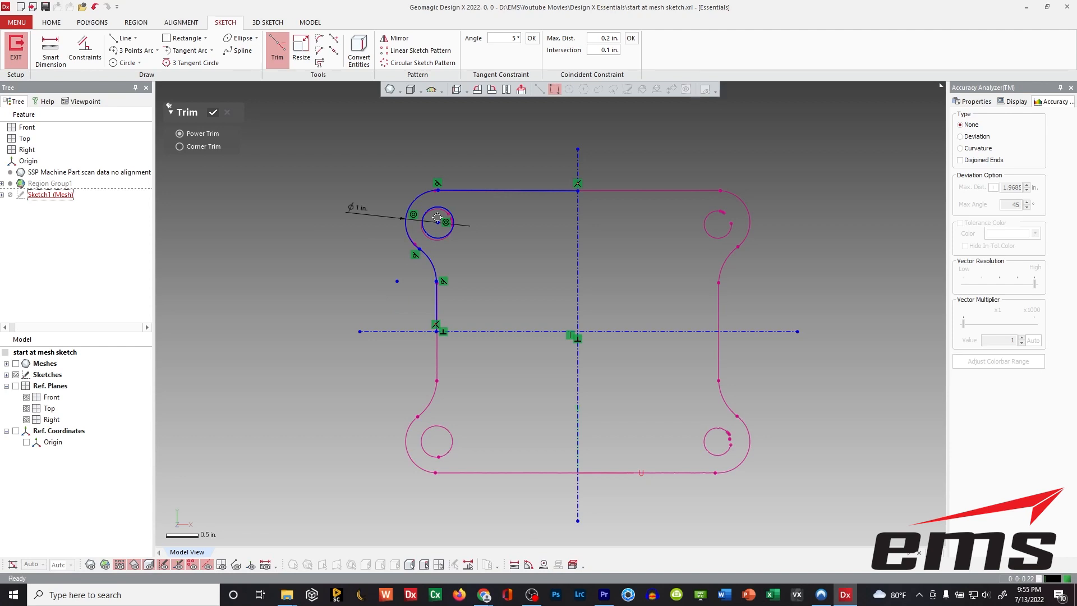
pyautogui.click(212, 114)
# Mirror the quarter profile and its hole about the vertical centre line
pyautogui.moveTo(435, 277)
pyautogui.keyDown('ctrl'); pyautogui.mouseDown(button='right')
pyautogui.moveTo(413, 264)
pyautogui.moveTo(482, 287)
pyautogui.mouseUp(button='right'); pyautogui.keyUp('ctrl')
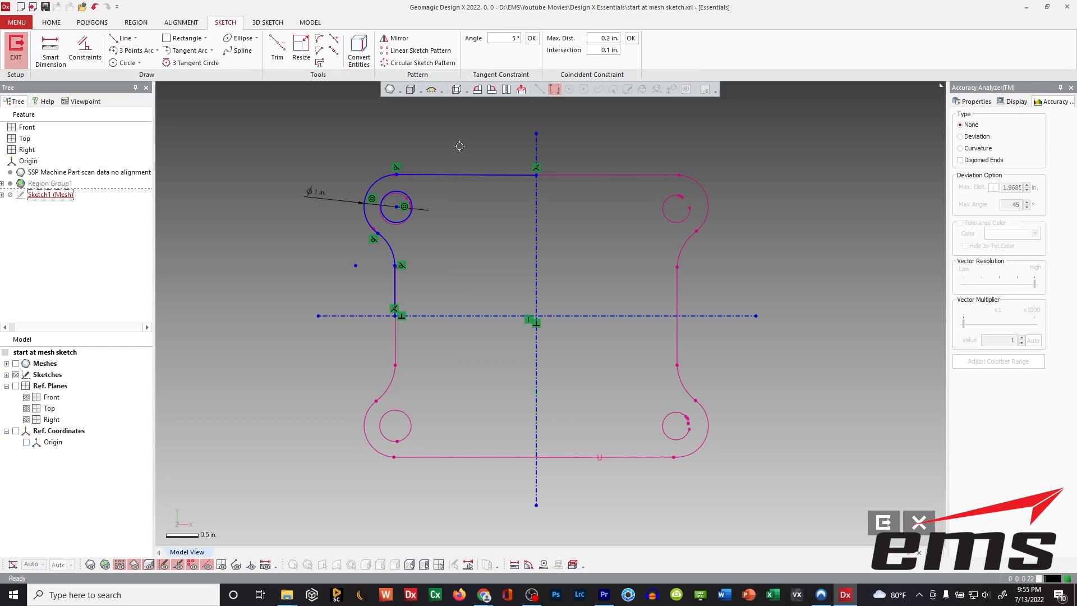
pyautogui.click(396, 38)
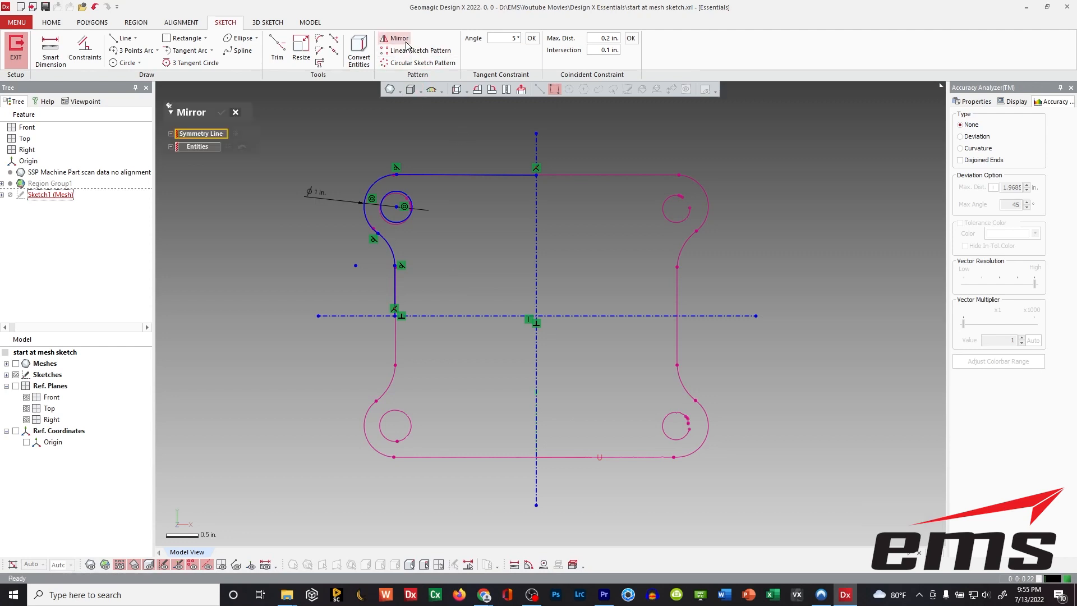
pyautogui.click(536, 260)
pyautogui.moveTo(293, 126); pyautogui.dragTo(486, 305)
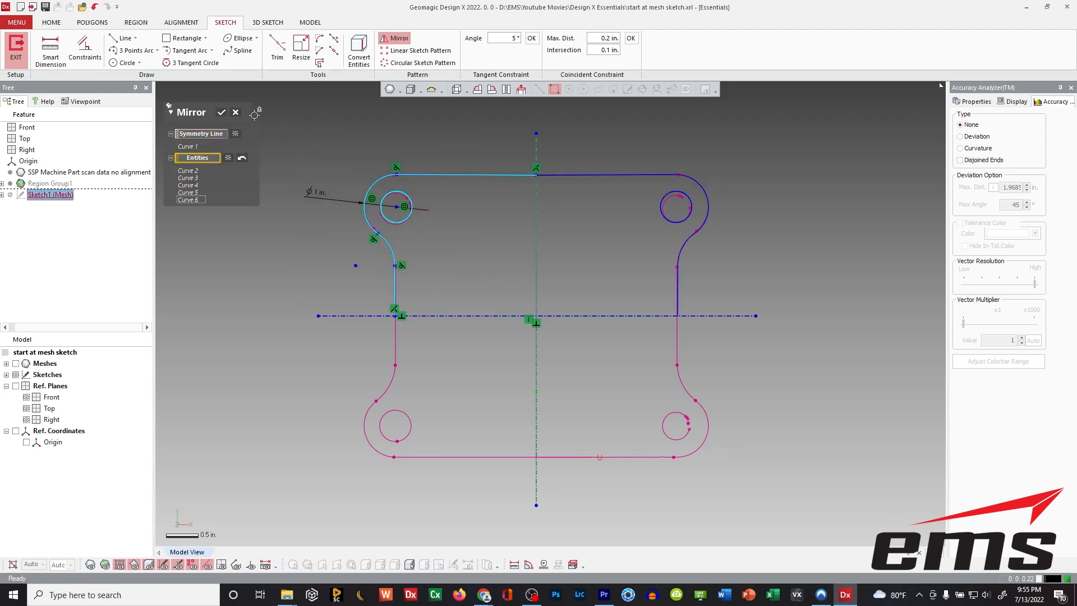
pyautogui.click(222, 112)
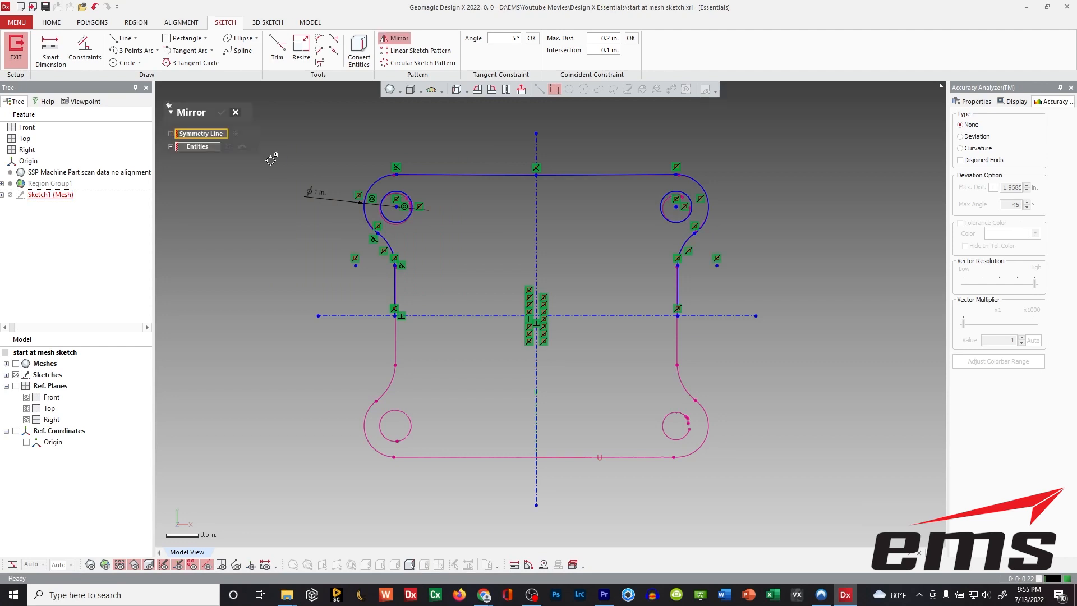
# Mirror the whole upper half of the profile, including both holes, about the horizontal centre line
pyautogui.click(449, 316)
pyautogui.moveTo(323, 116); pyautogui.dragTo(747, 307)
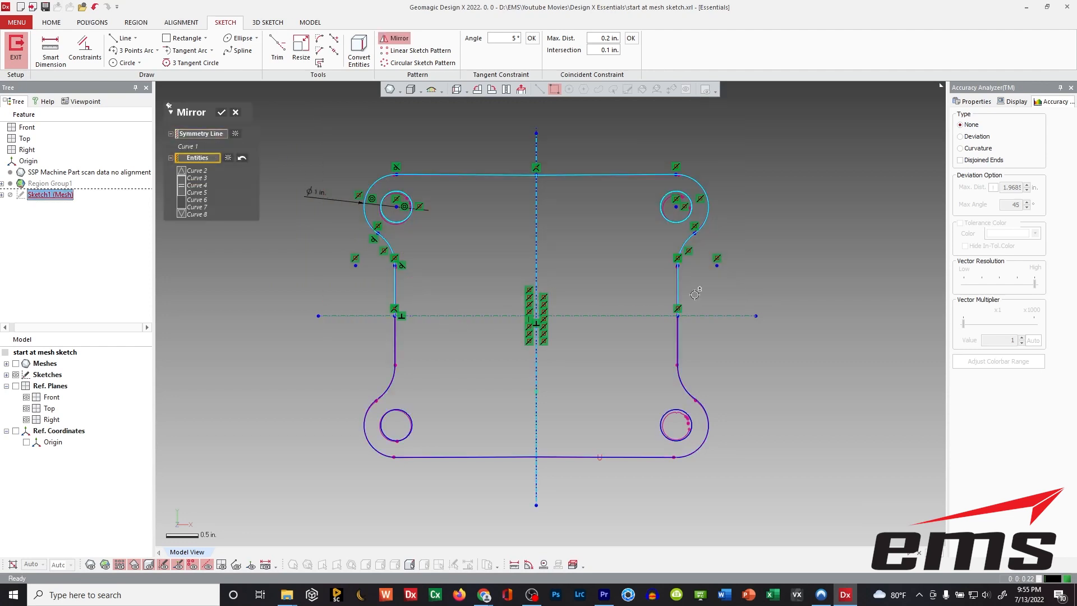
pyautogui.click(221, 113)
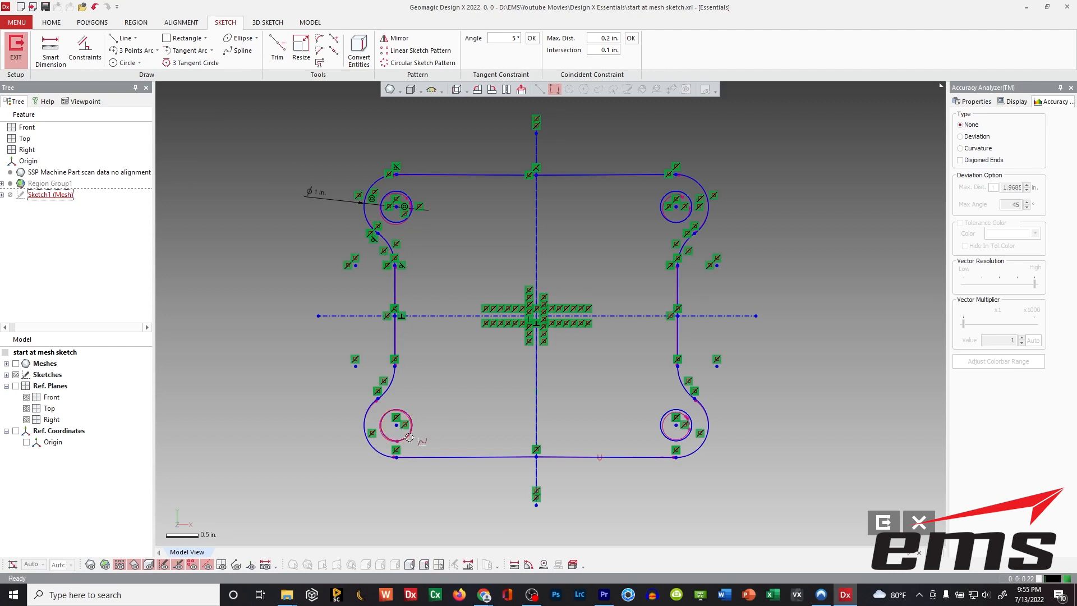
# Display the sketch's deviation from the mesh section and exaggerate the vectors with a multiplier of about 19.45
pyautogui.moveTo(615, 406); pyautogui.dragTo(607, 407, button='middle')
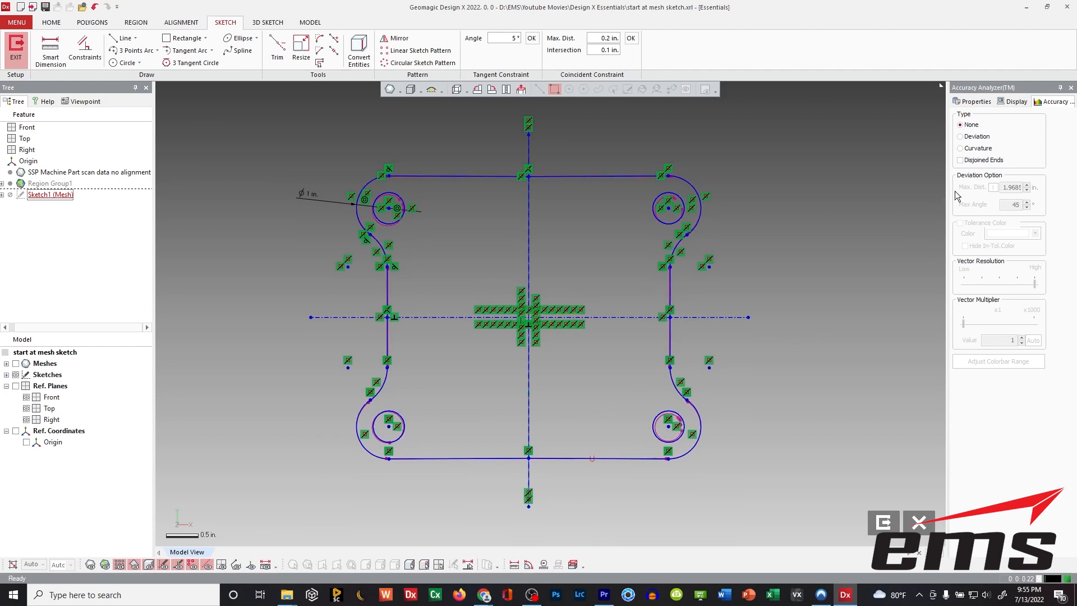
pyautogui.click(969, 138)
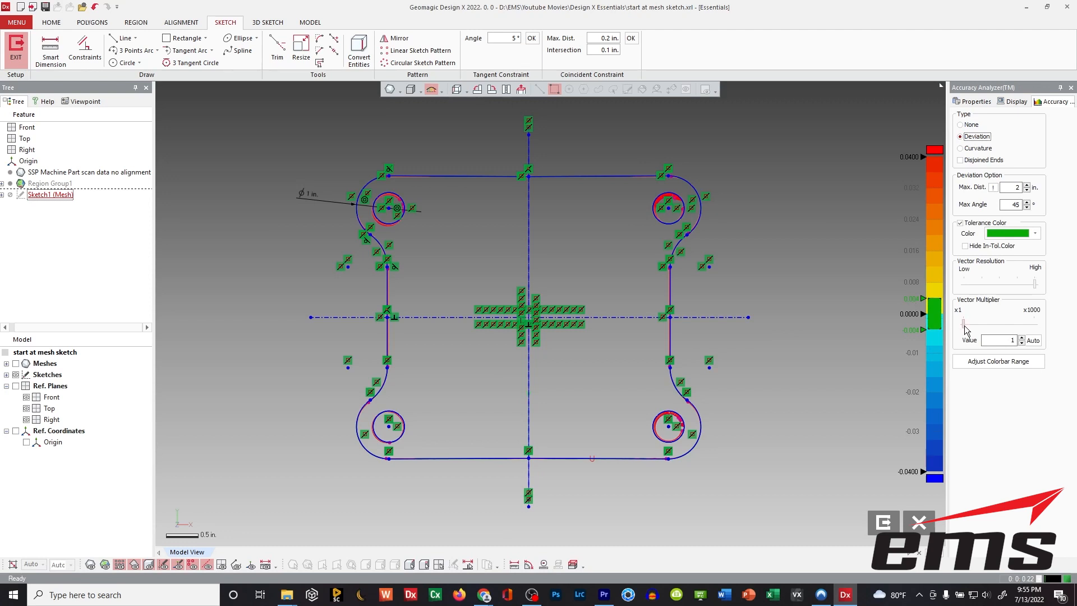
pyautogui.moveTo(963, 328); pyautogui.dragTo(988, 328)
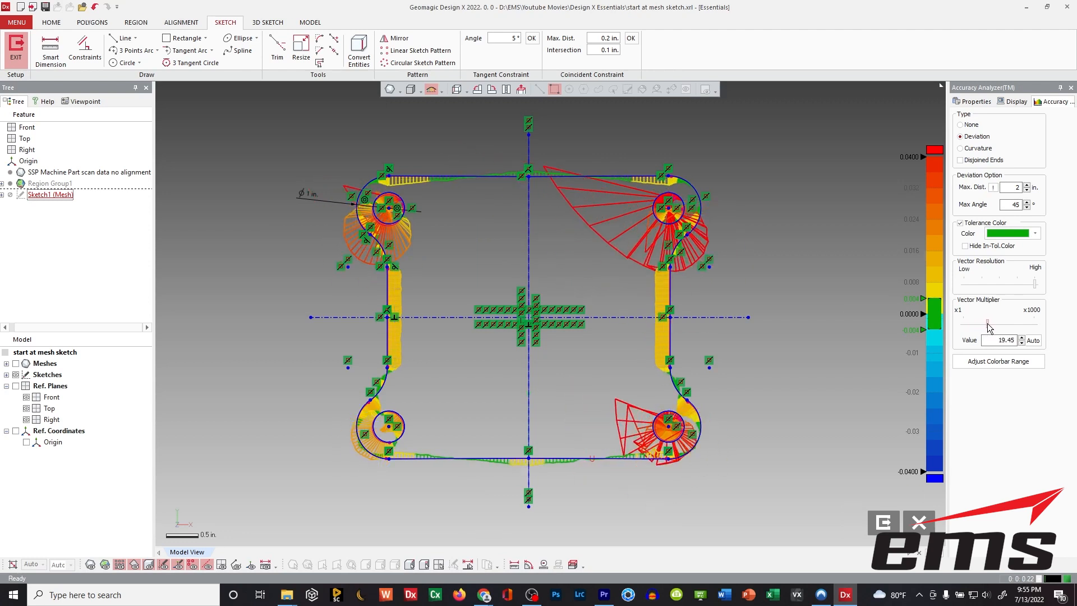
# Examine the deviation vectors along the profile's upper edge, corner arcs, holes and side edges against the colour scale
pyautogui.moveTo(673, 226)
pyautogui.scroll(5, 478, 192)
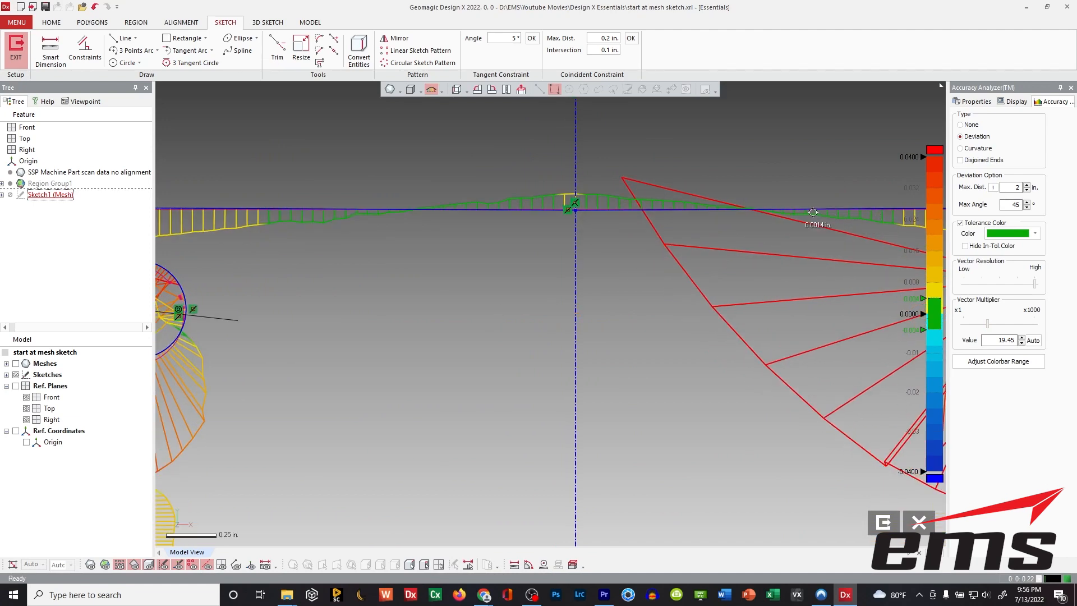
pyautogui.scroll(-2, 489, 249)
pyautogui.scroll(-2, 490, 250)
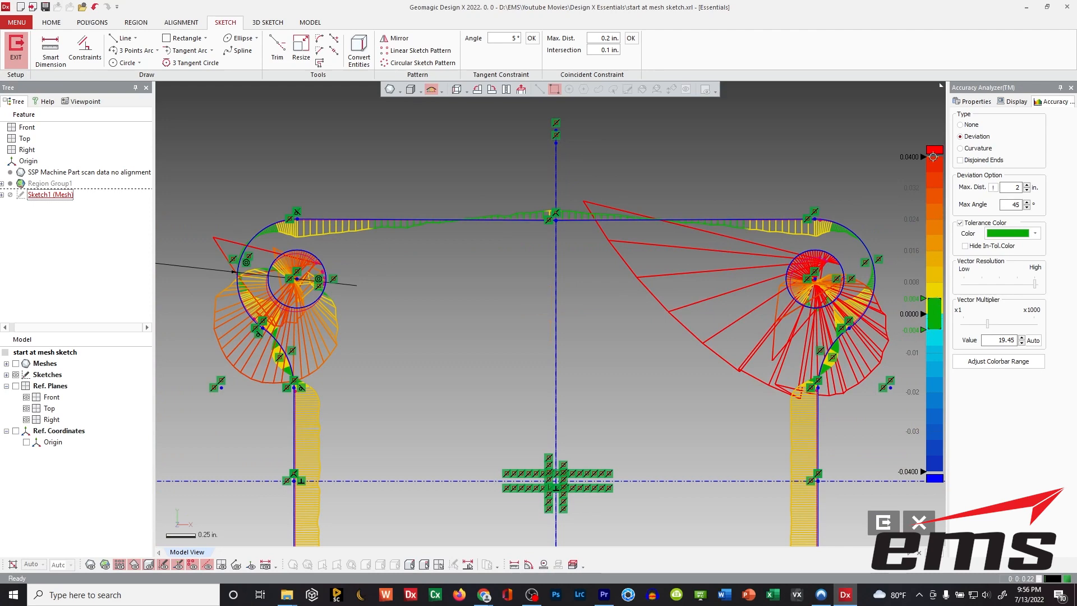
pyautogui.moveTo(595, 369); pyautogui.dragTo(550, 269, button='middle')
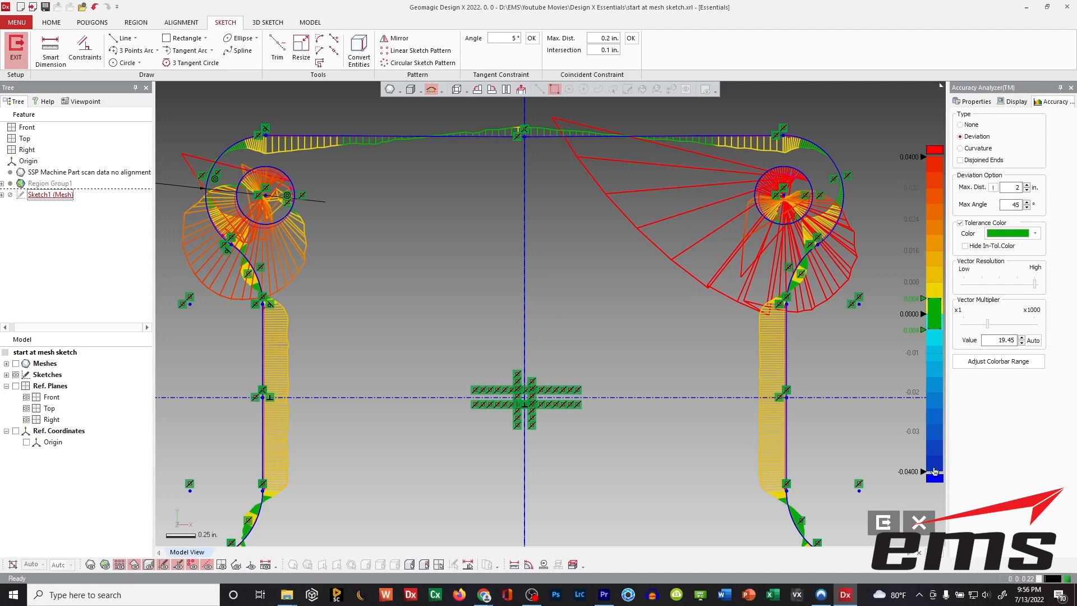
pyautogui.scroll(-2, 673, 409)
pyautogui.moveTo(614, 325)
pyautogui.keyDown('ctrl'); pyautogui.mouseDown(button='right')
pyautogui.moveTo(632, 396)
pyautogui.moveTo(659, 433)
pyautogui.mouseUp(button='right'); pyautogui.keyUp('ctrl')
pyautogui.scroll(2, 659, 433)
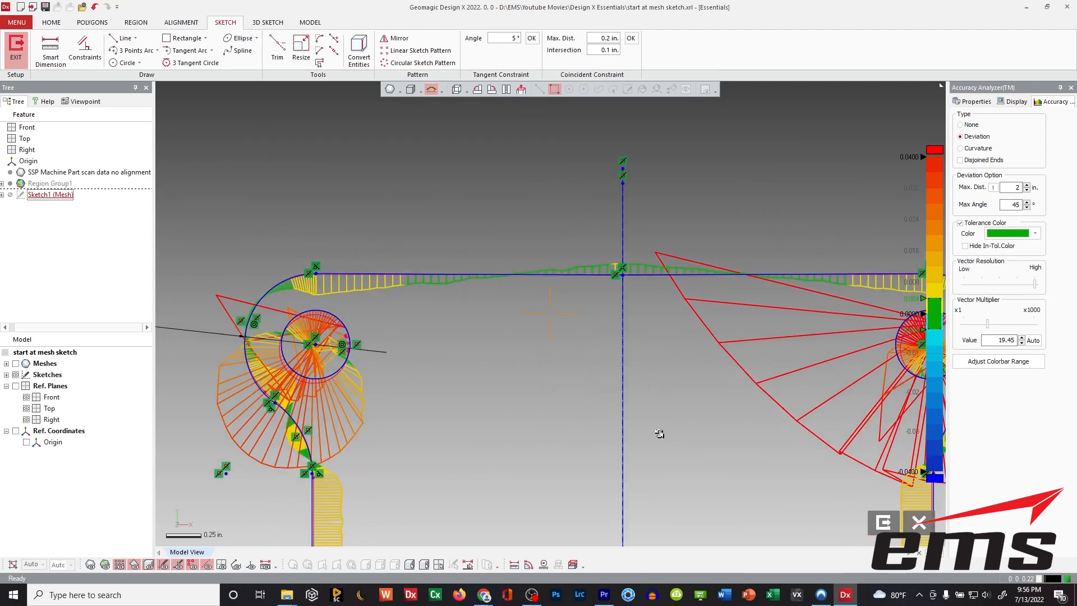
pyautogui.scroll(1, 659, 433)
pyautogui.keyDown('ctrl'); pyautogui.moveTo(469, 320); pyautogui.dragTo(624, 328, button='right'); pyautogui.keyUp('ctrl')
pyautogui.moveTo(501, 294)
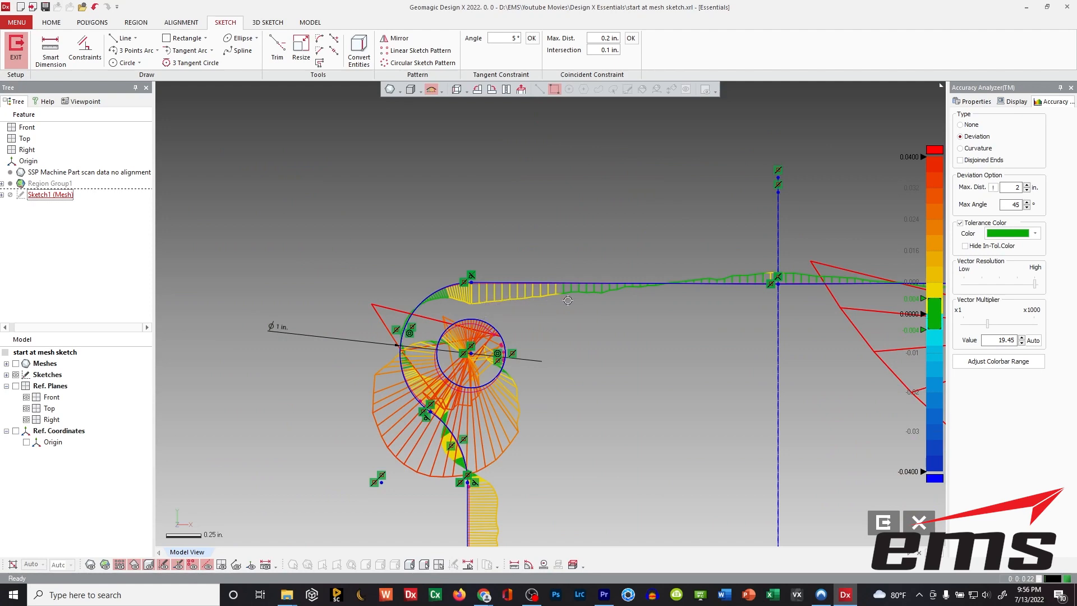
pyautogui.scroll(5, 559, 300)
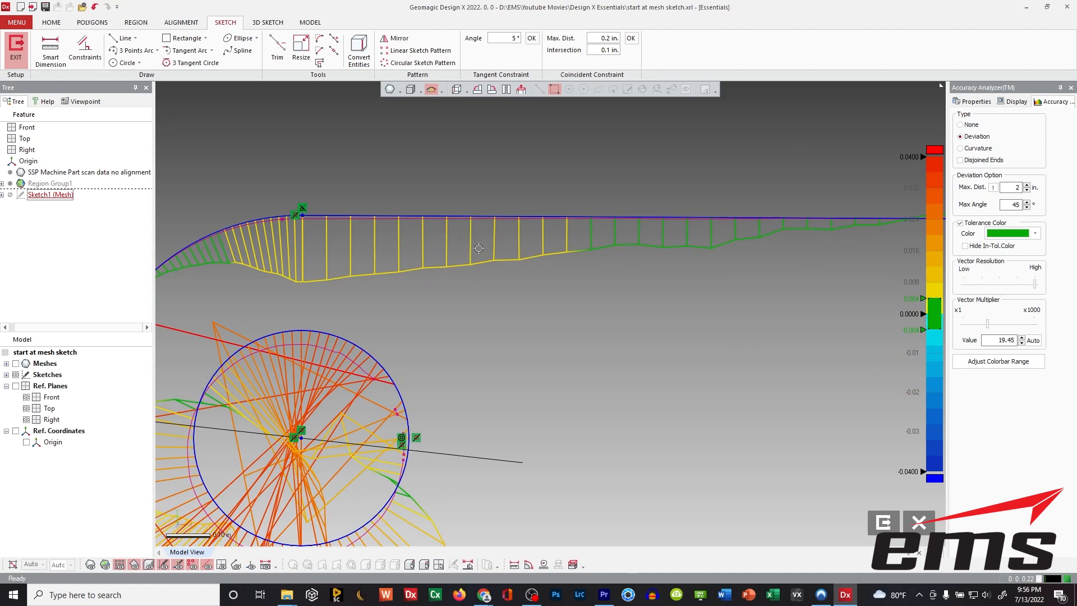
pyautogui.scroll(-3, 401, 240)
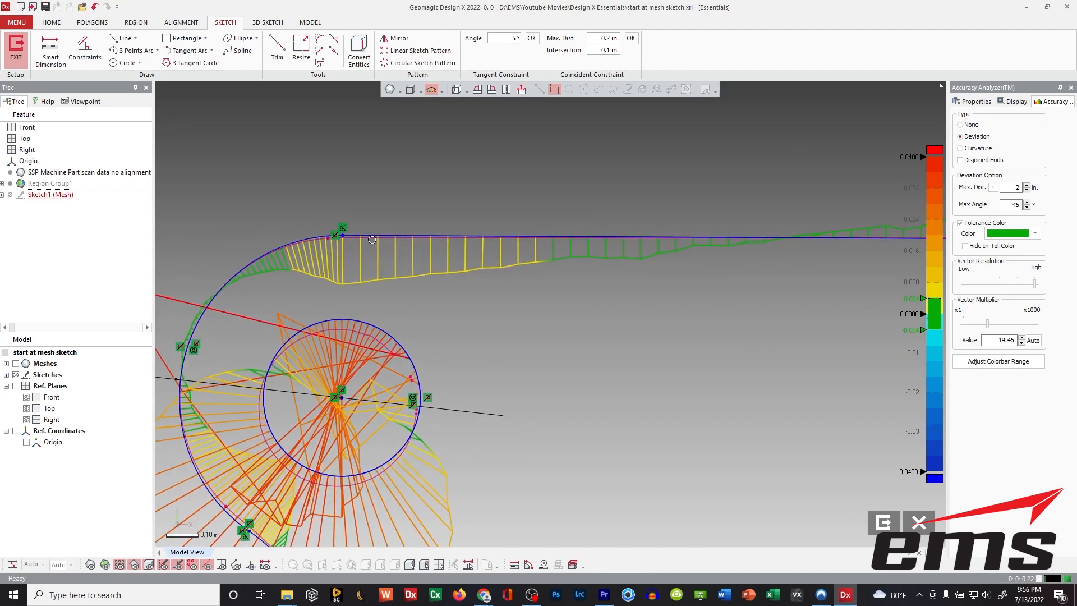
pyautogui.moveTo(377, 279)
pyautogui.scroll(-5, 377, 280)
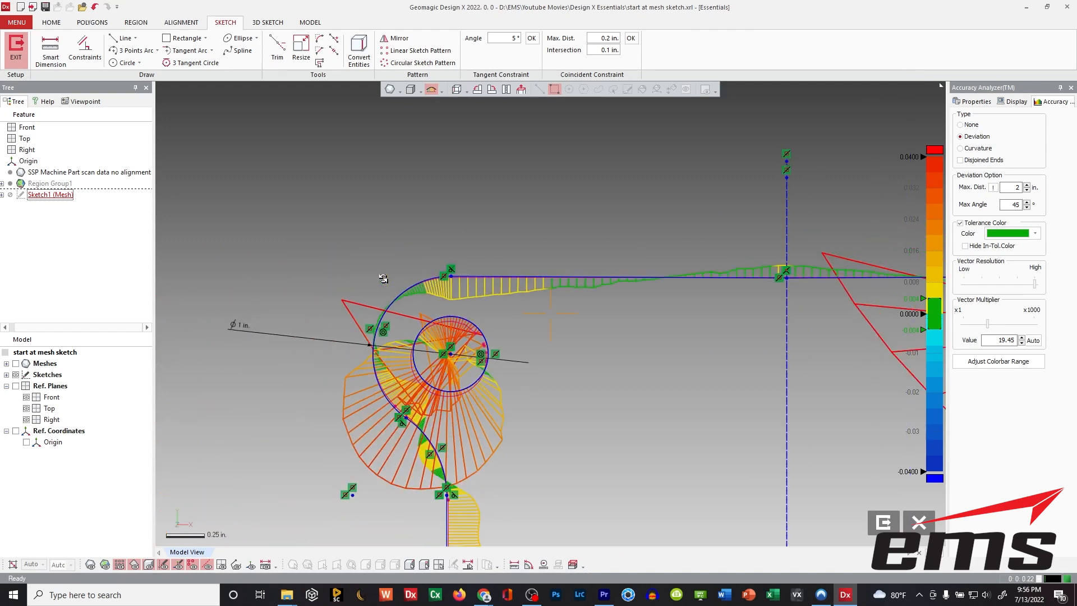
pyautogui.moveTo(553, 352); pyautogui.dragTo(493, 254, button='middle')
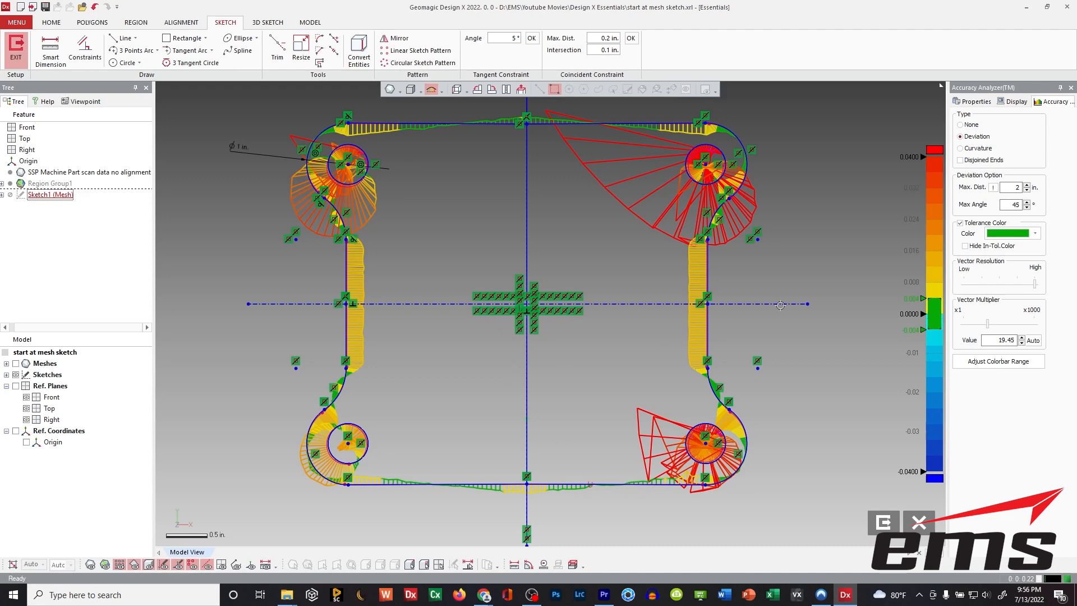
pyautogui.moveTo(553, 203); pyautogui.dragTo(557, 228, button='middle')
# Turn off the deviation display, exit the mesh sketch and clear its selection
pyautogui.click(972, 125)
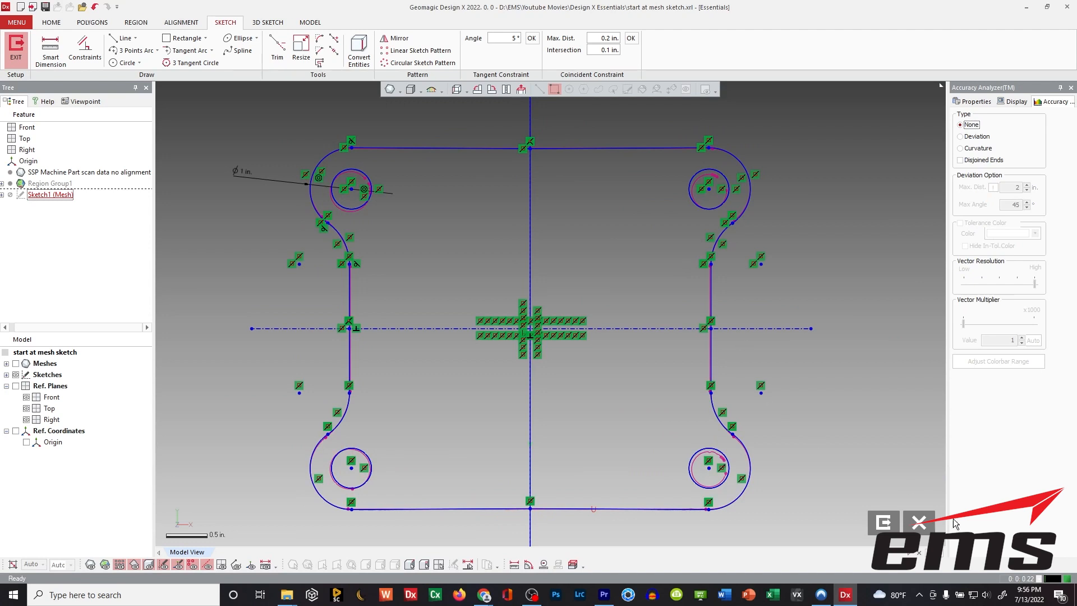
pyautogui.click(882, 522)
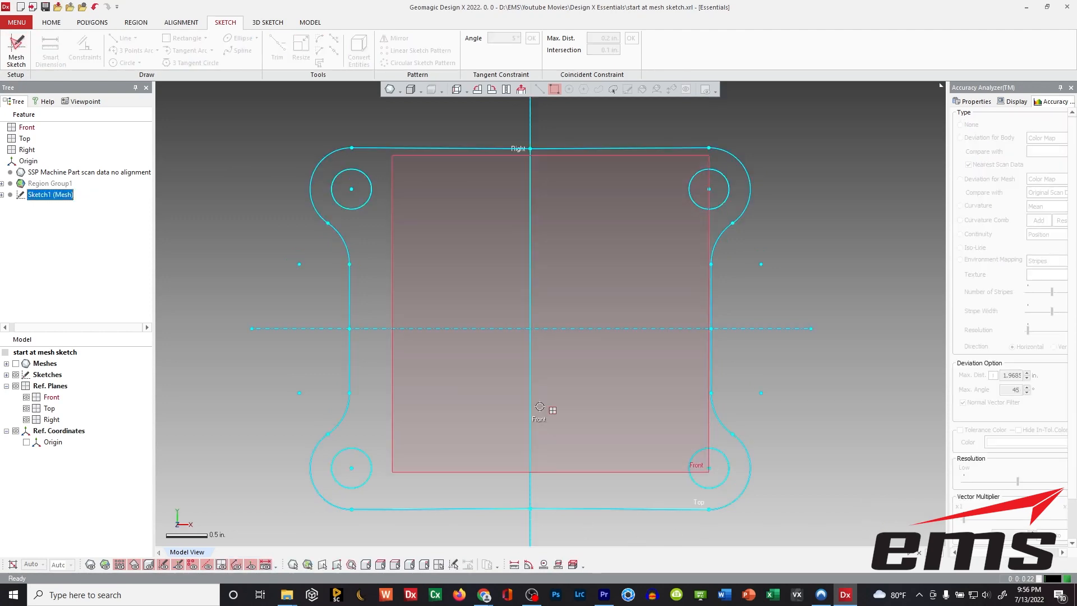
pyautogui.moveTo(513, 230); pyautogui.dragTo(643, 245, button='right')
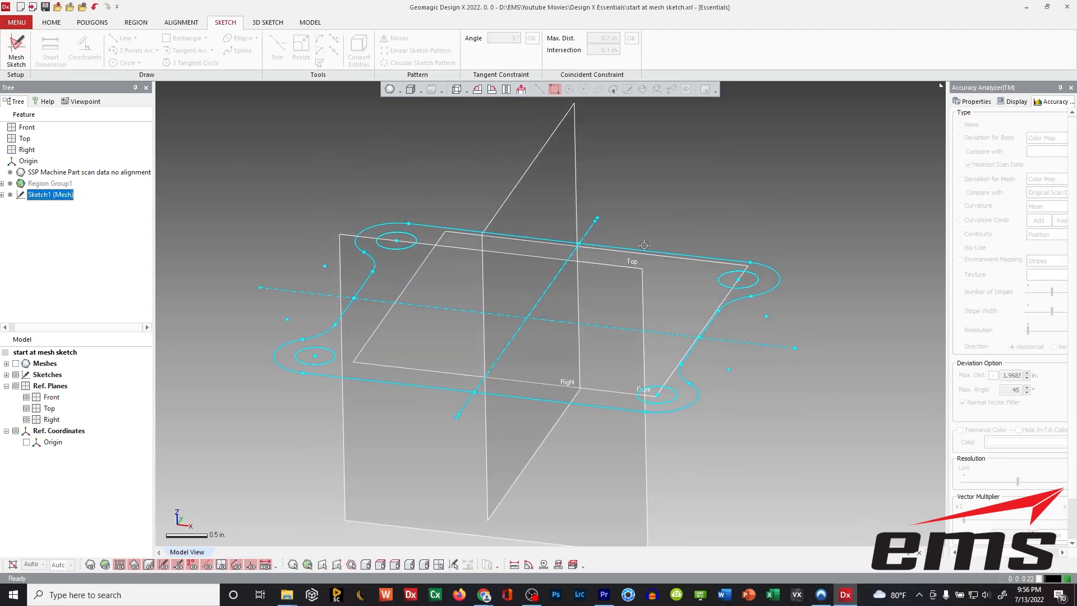
pyautogui.click(675, 161)
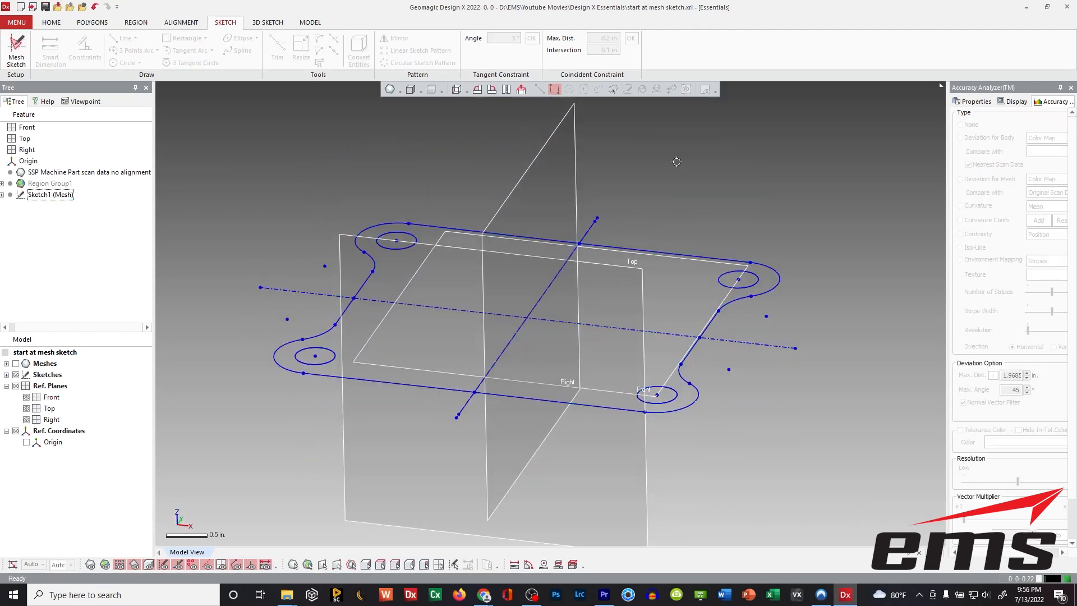
# Hide the reference planes and show the scan mesh together with the finished base sketch
pyautogui.click(220, 568)
pyautogui.moveTo(527, 377)
pyautogui.mouseDown(button='right')
pyautogui.moveTo(536, 383)
pyautogui.moveTo(558, 350)
pyautogui.mouseUp(button='right')
pyautogui.scroll(-3, 481, 395)
pyautogui.click(16, 364)
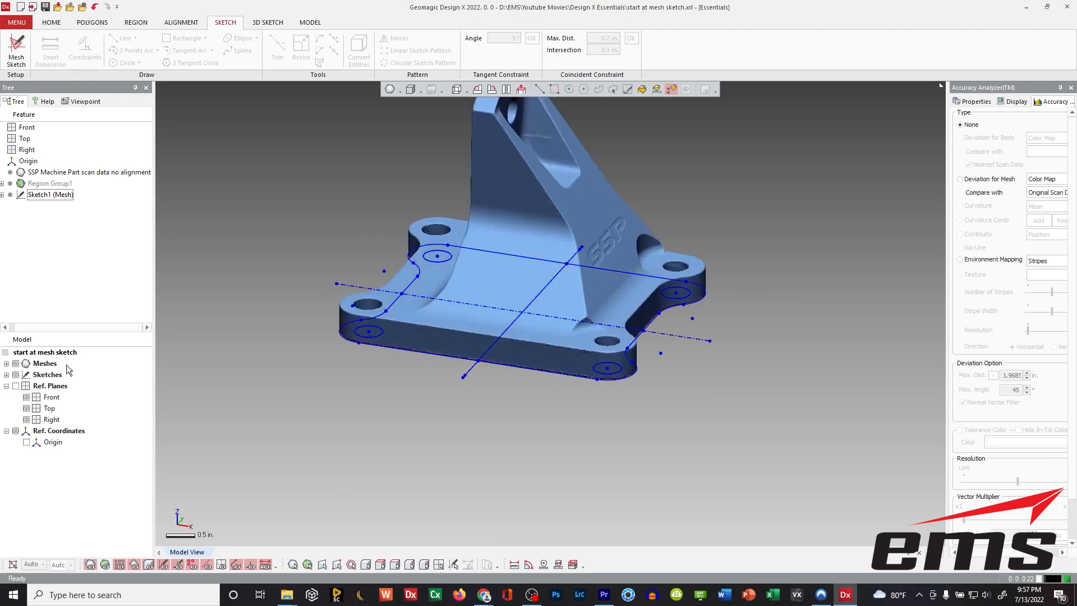
# Extrude the base sketch upward as a solid with a blind length of 0.5 in
pyautogui.moveTo(515, 320)
pyautogui.mouseDown(button='right')
pyautogui.moveTo(524, 340)
pyautogui.moveTo(549, 288)
pyautogui.moveTo(552, 314)
pyautogui.mouseUp(button='right')
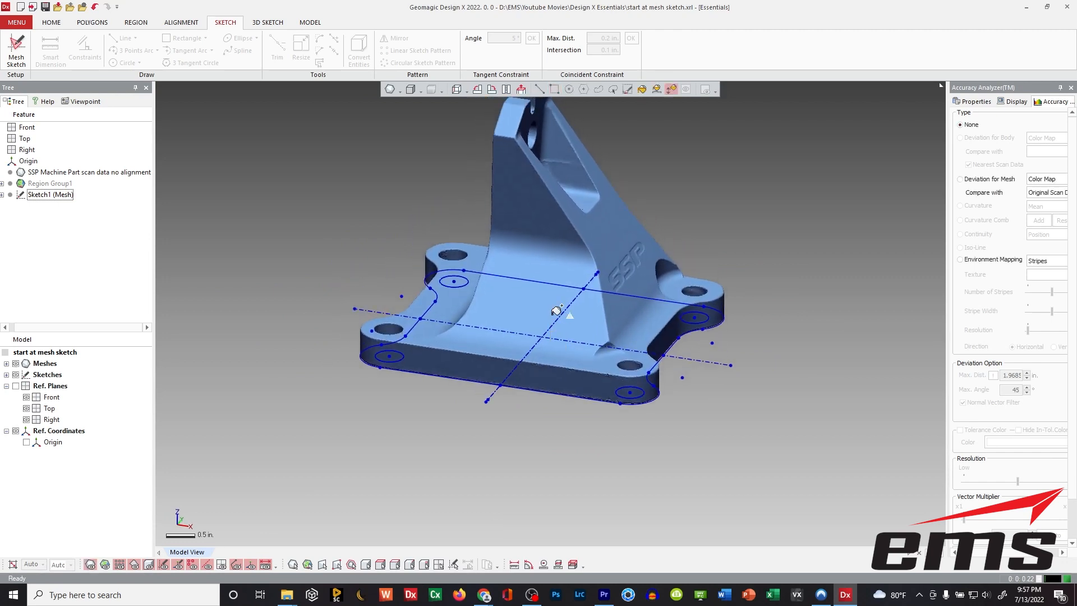
pyautogui.click(311, 22)
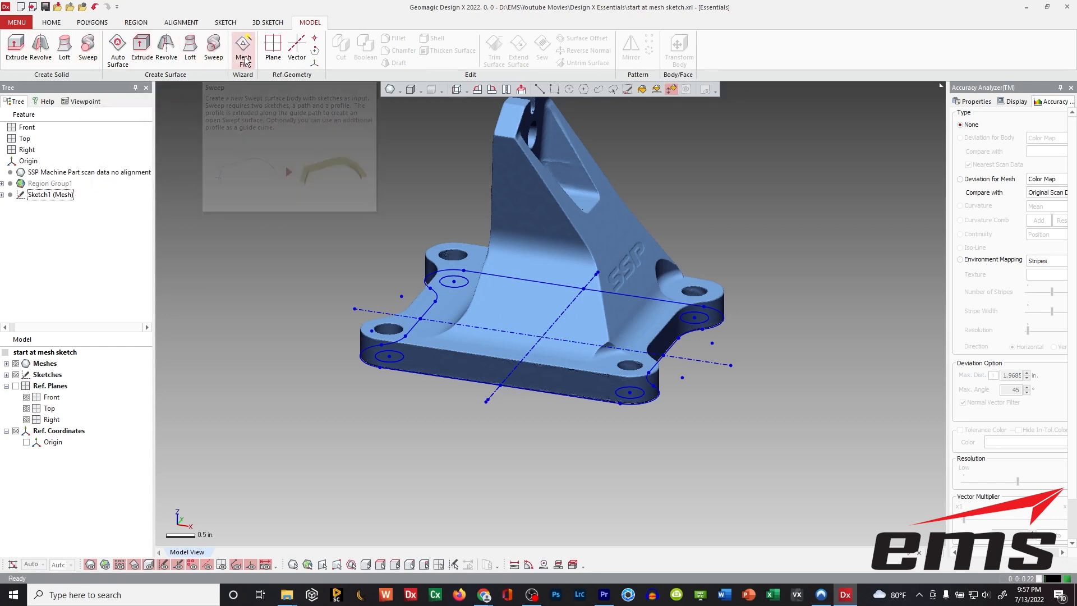
pyautogui.click(16, 47)
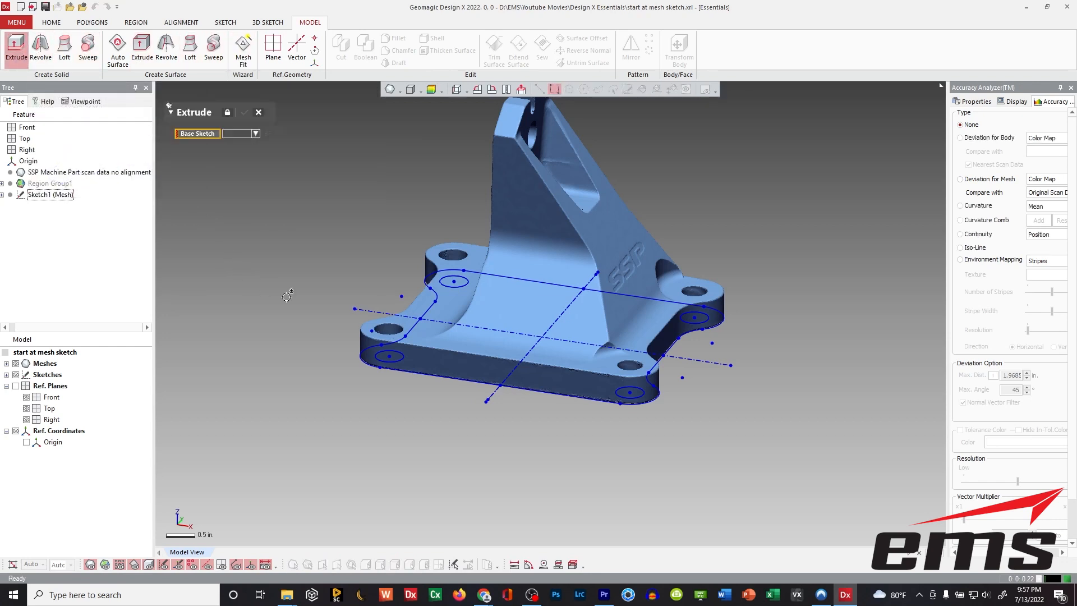
pyautogui.click(429, 310)
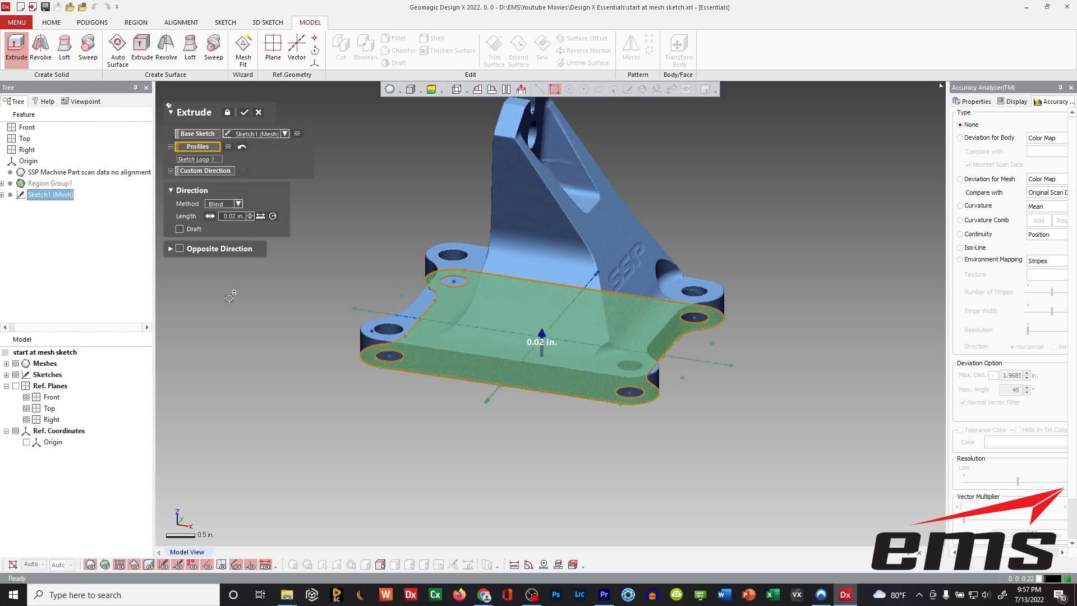
pyautogui.moveTo(539, 336); pyautogui.dragTo(543, 311)
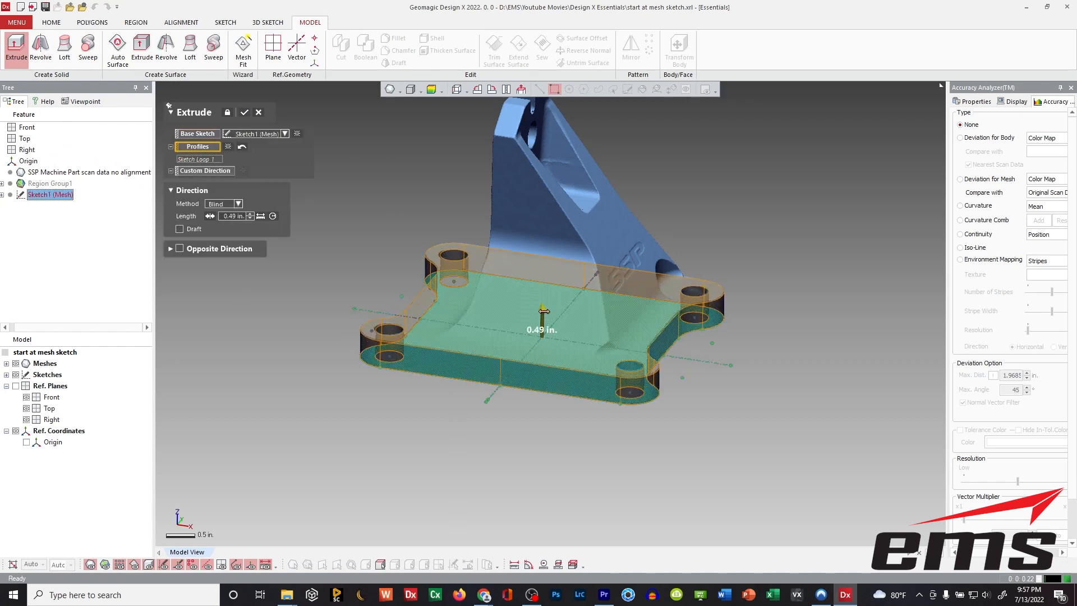
pyautogui.moveTo(570, 297)
pyautogui.mouseDown(button='right')
pyautogui.moveTo(613, 259)
pyautogui.moveTo(581, 287)
pyautogui.mouseUp(button='right')
pyautogui.moveTo(535, 326); pyautogui.dragTo(534, 324)
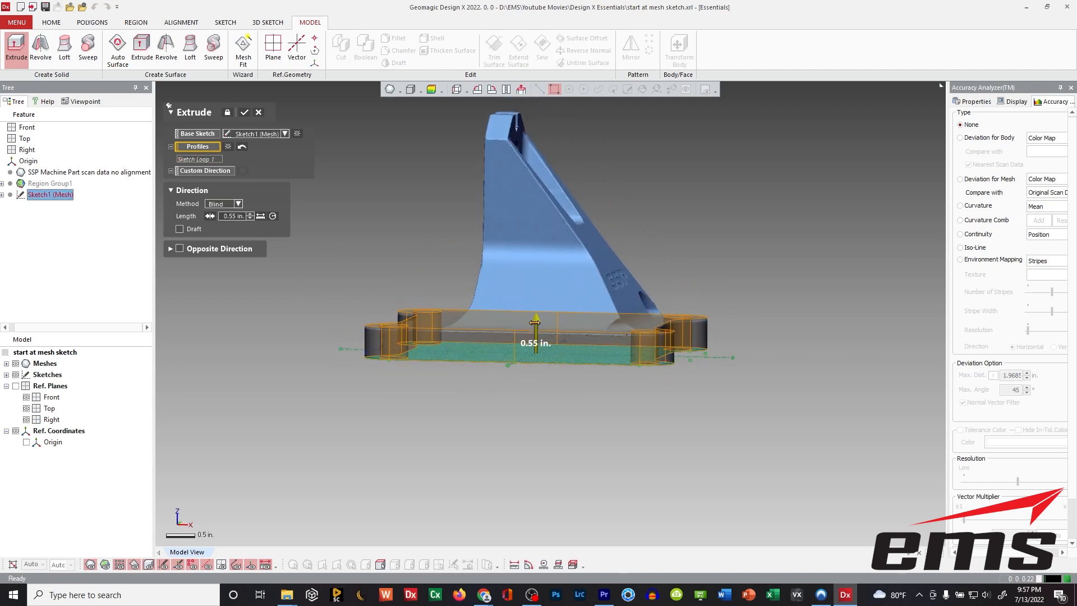
pyautogui.moveTo(534, 325); pyautogui.dragTo(488, 340, button='right')
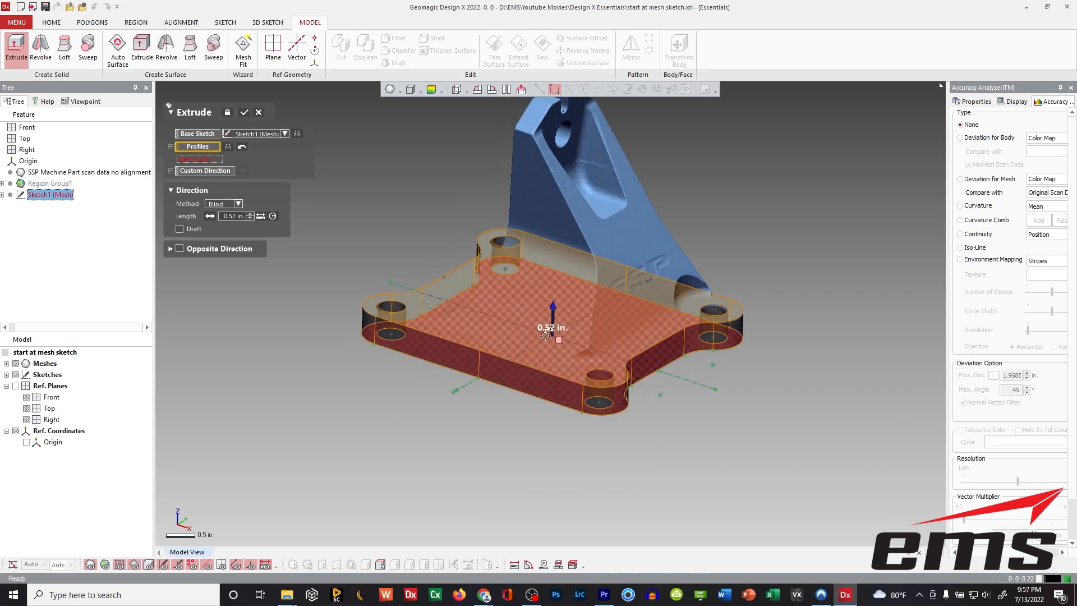
pyautogui.click(493, 329)
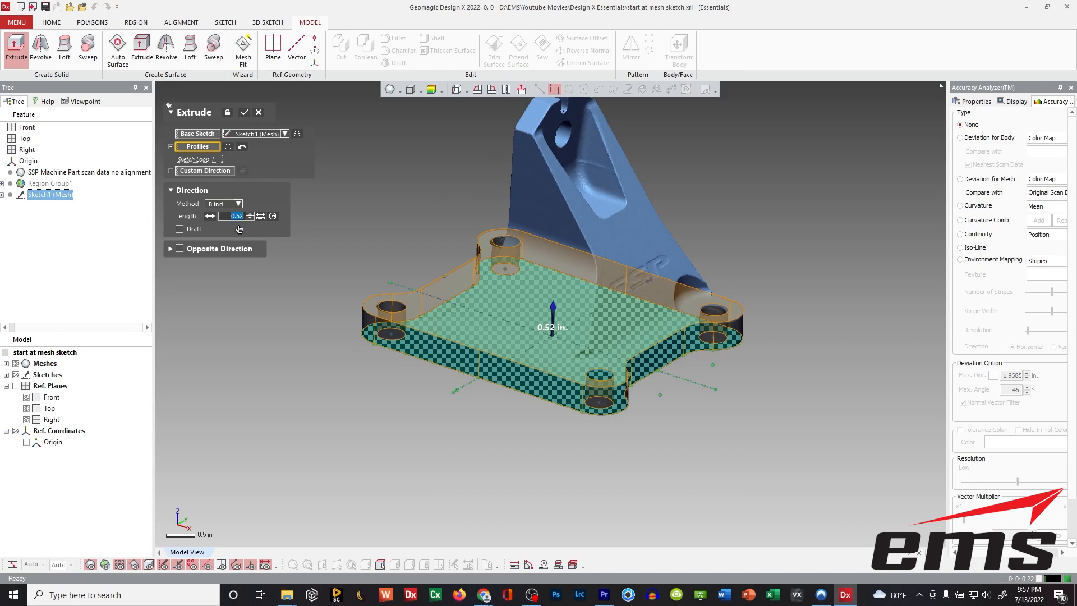
pyautogui.press('Return')
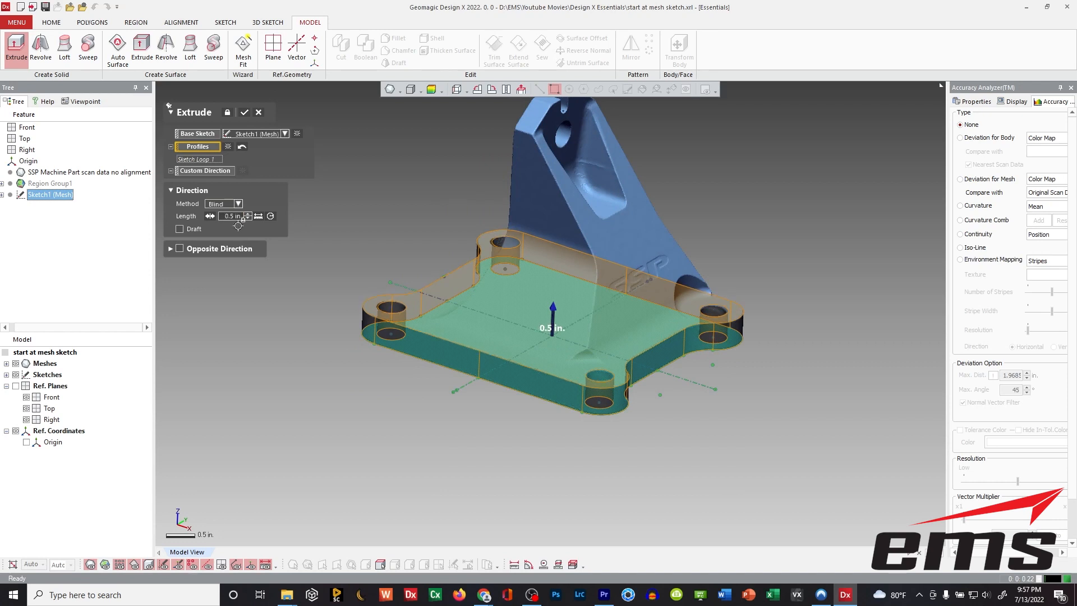
pyautogui.click(247, 113)
# Hide the scan mesh and inspect the extruded base plate on its own
pyautogui.moveTo(579, 273); pyautogui.dragTo(556, 183, button='right')
pyautogui.hotkey('ctrl', '0')
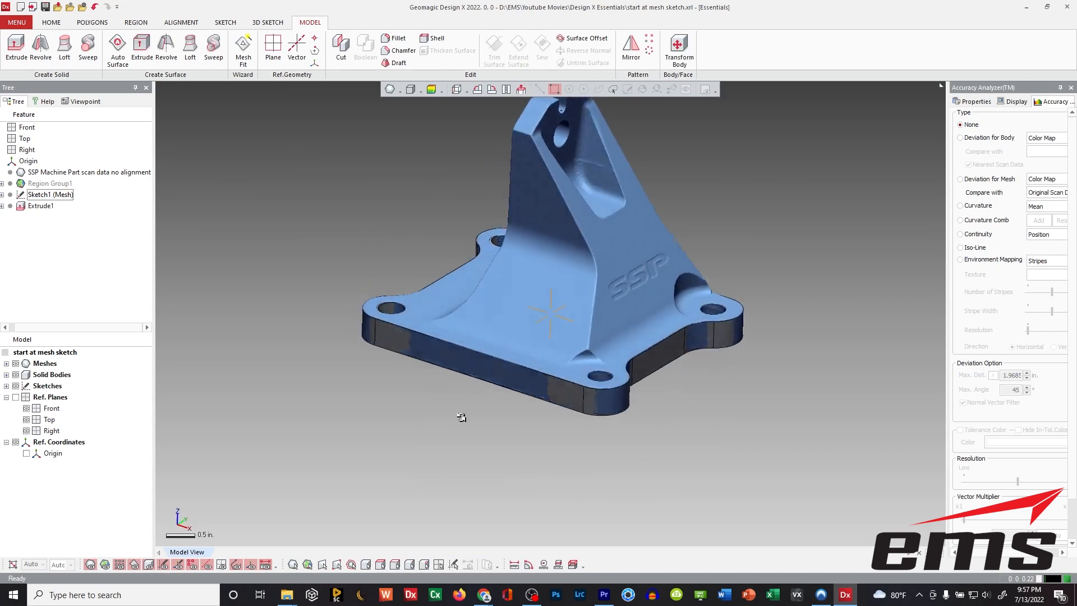
pyautogui.click(16, 363)
pyautogui.moveTo(519, 288); pyautogui.dragTo(557, 296, button='right')
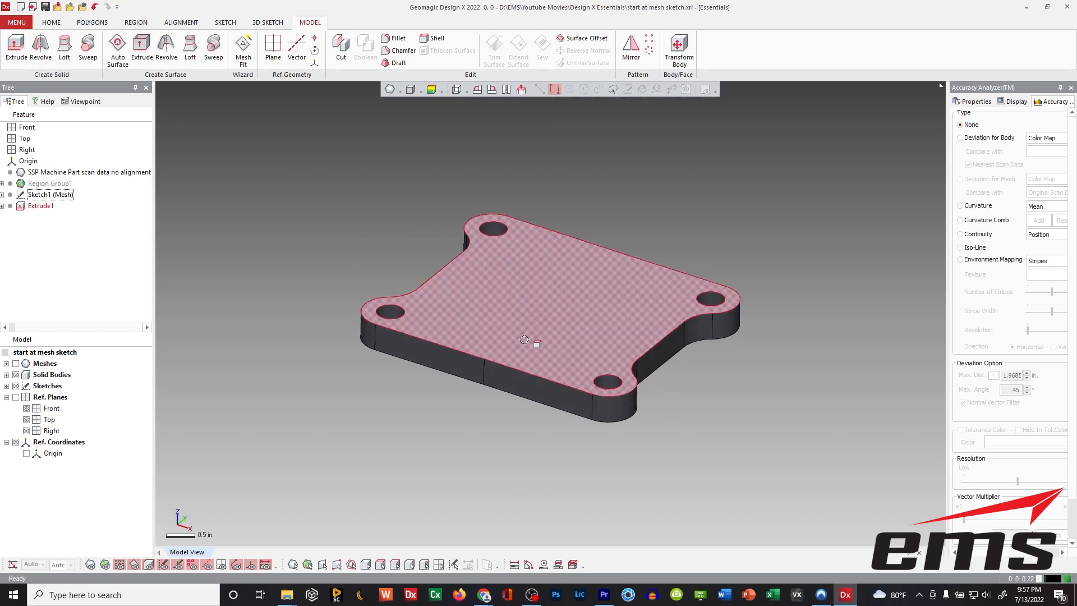
pyautogui.moveTo(466, 370); pyautogui.dragTo(445, 355, button='right')
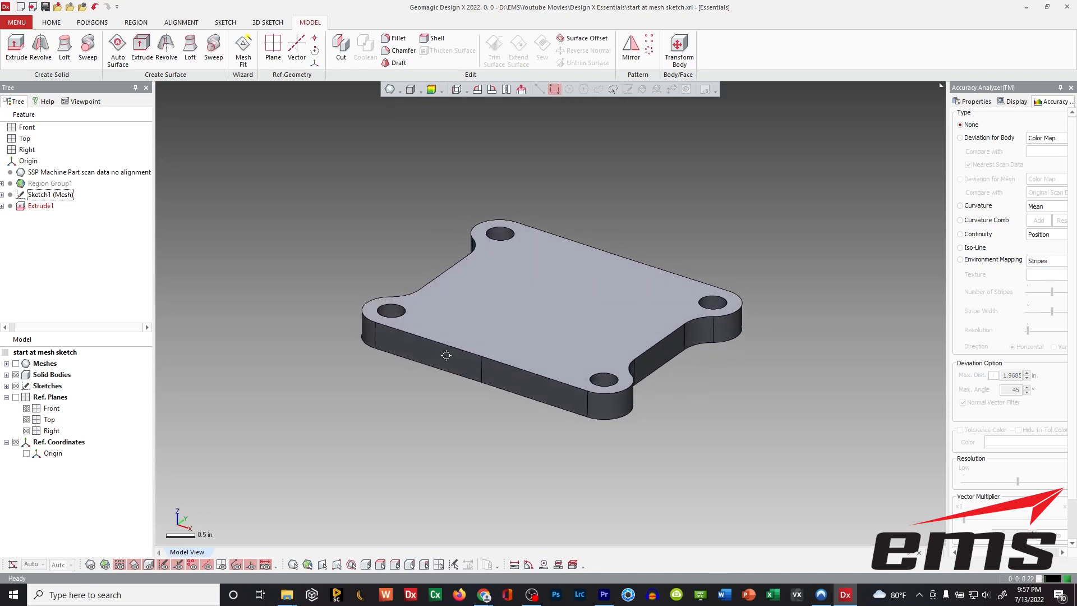
pyautogui.moveTo(528, 276)
pyautogui.mouseDown(button='right')
pyautogui.moveTo(522, 289)
pyautogui.moveTo(510, 275)
pyautogui.moveTo(527, 294)
pyautogui.mouseUp(button='right')
pyautogui.scroll(3, 509, 283)
pyautogui.scroll(-2, 550, 313)
pyautogui.keyDown('ctrl'); pyautogui.moveTo(590, 273); pyautogui.dragTo(564, 237, button='right'); pyautogui.keyUp('ctrl')
pyautogui.moveTo(565, 280); pyautogui.dragTo(560, 257, button='right')
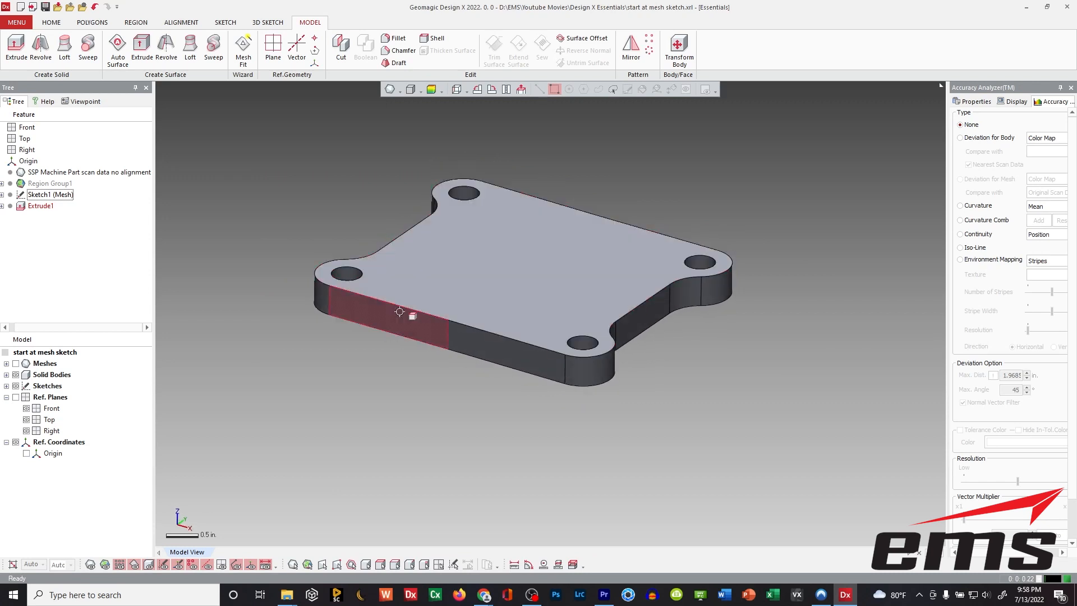
pyautogui.keyDown('ctrl'); pyautogui.moveTo(490, 258); pyautogui.dragTo(497, 268, button='right'); pyautogui.keyUp('ctrl')
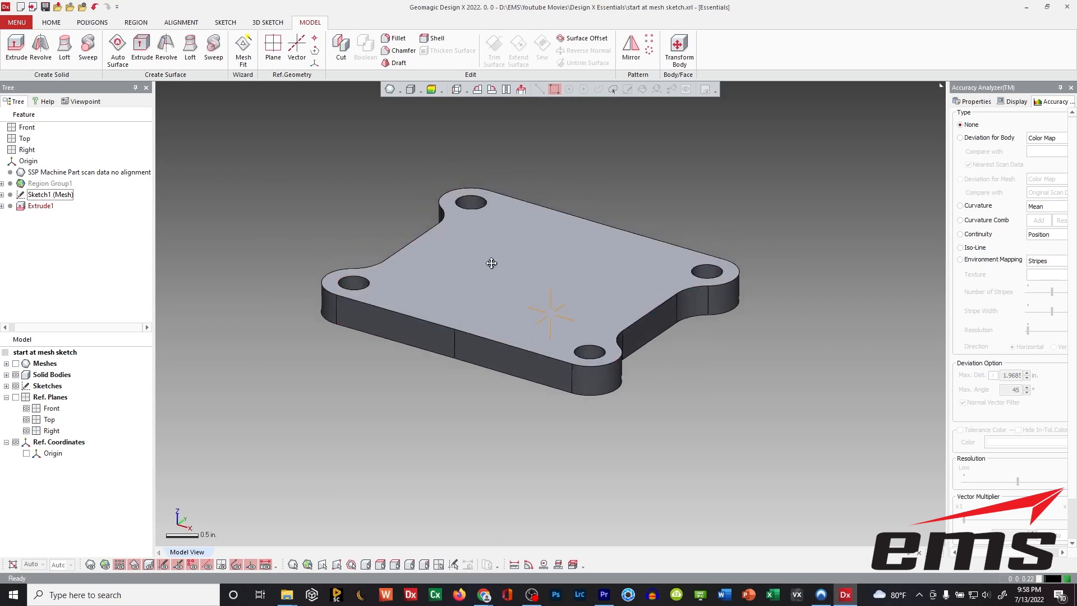
# Display the body deviation colour map and examine the base plate's upper and lower faces, side walls and corner holes
pyautogui.click(985, 140)
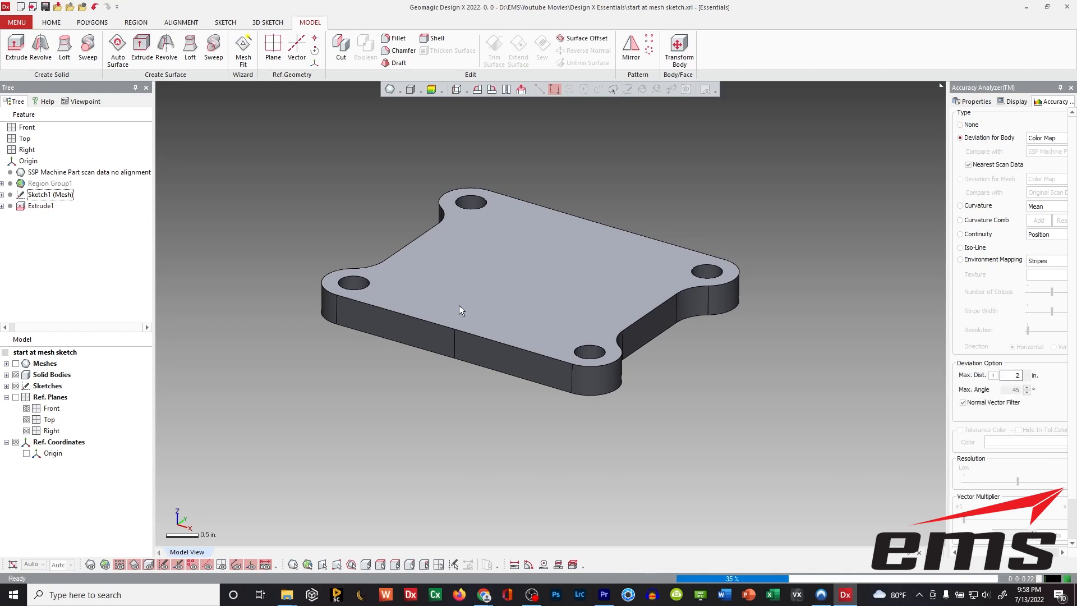
pyautogui.moveTo(452, 308); pyautogui.dragTo(581, 283, button='right')
pyautogui.moveTo(577, 320); pyautogui.dragTo(588, 186, button='right')
pyautogui.moveTo(598, 336); pyautogui.dragTo(623, 239, button='right')
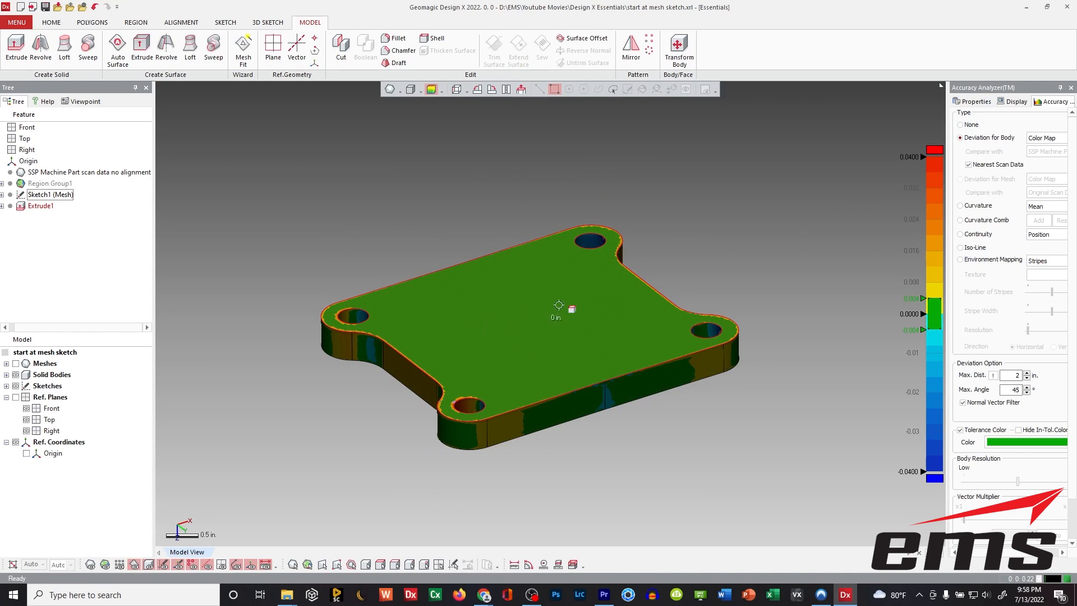
pyautogui.moveTo(577, 245); pyautogui.dragTo(516, 359, button='right')
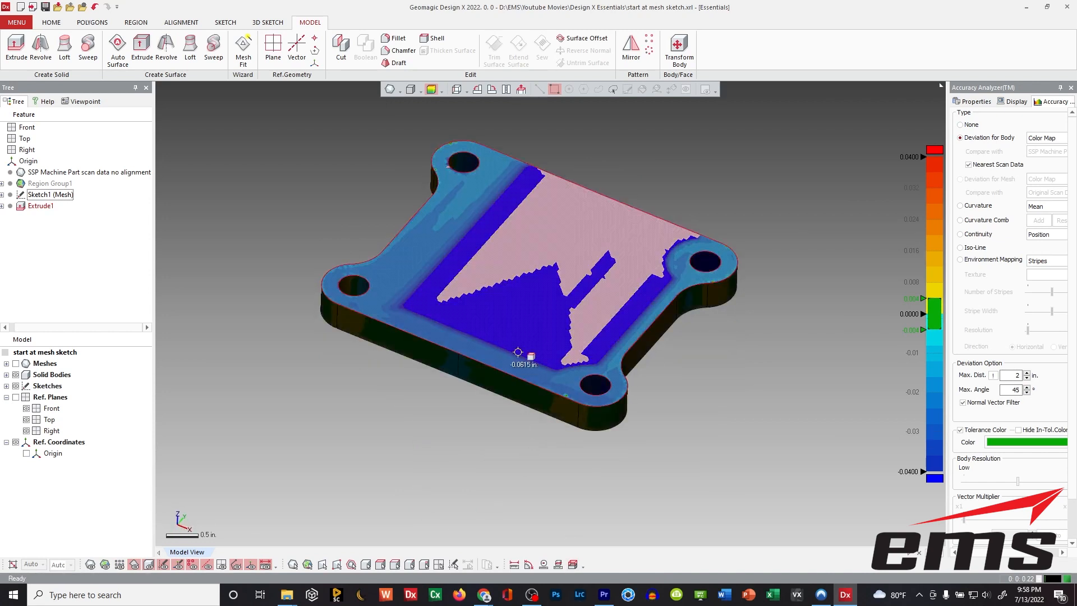
pyautogui.moveTo(584, 294)
pyautogui.mouseDown(button='right')
pyautogui.moveTo(581, 282)
pyautogui.moveTo(610, 287)
pyautogui.mouseUp(button='right')
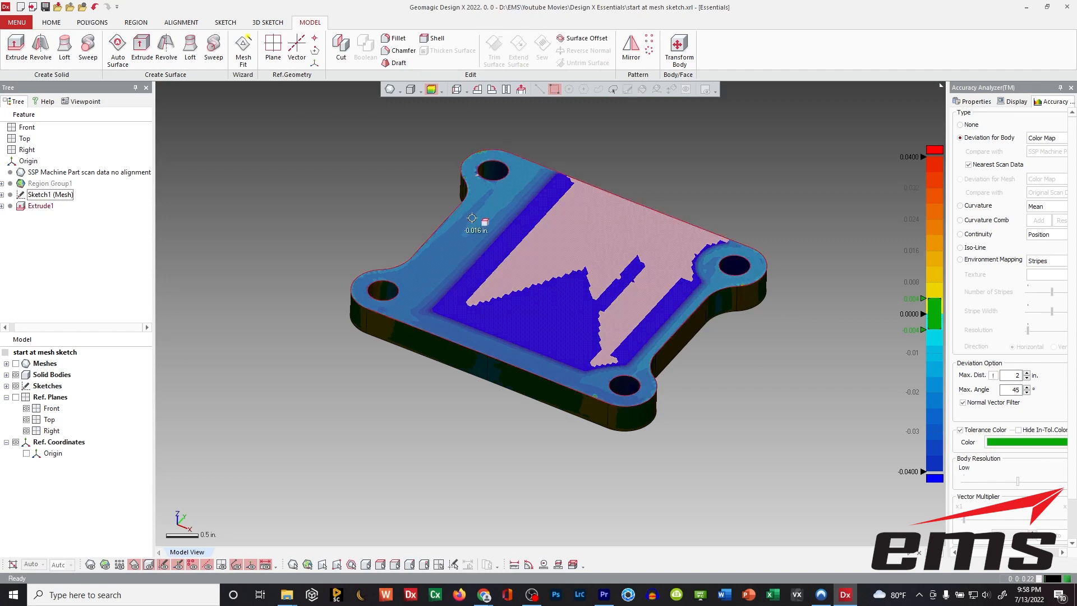
pyautogui.moveTo(521, 197); pyautogui.dragTo(536, 214, button='right')
pyautogui.scroll(5, 536, 214)
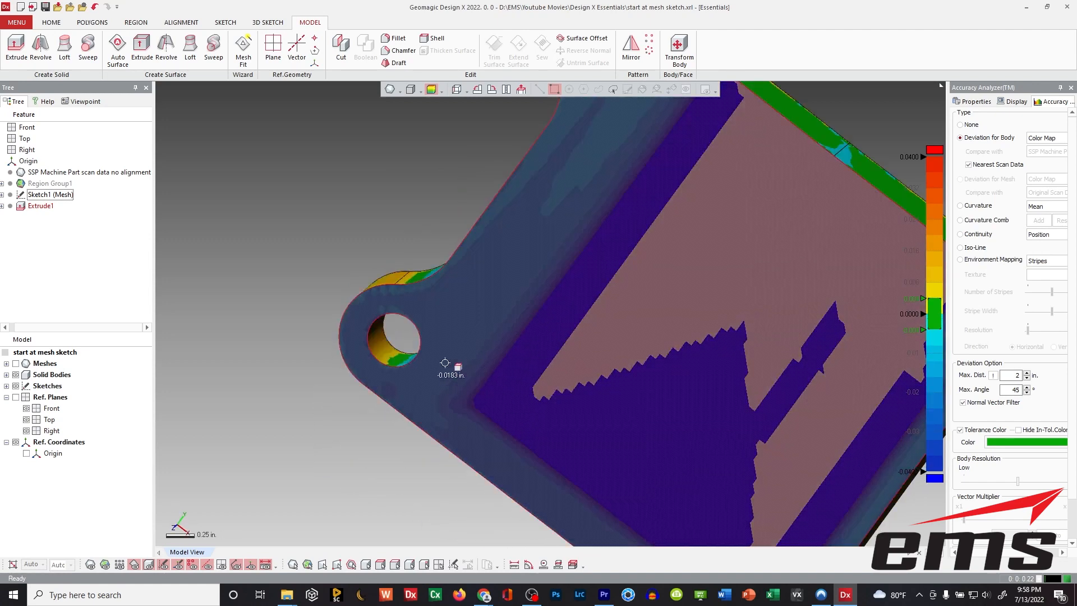
pyautogui.moveTo(372, 356); pyautogui.dragTo(490, 255, button='right')
pyautogui.scroll(-3, 680, 293)
pyautogui.moveTo(680, 293); pyautogui.dragTo(624, 211, button='right')
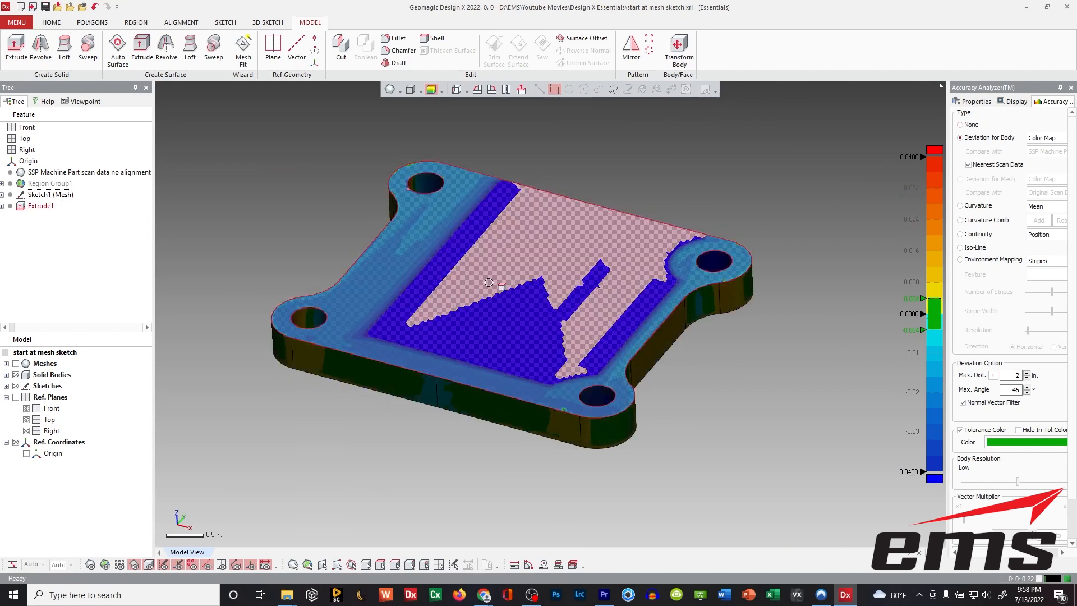
# Turn off the body deviation display and show the scan mesh together with the solid base plate
pyautogui.click(969, 124)
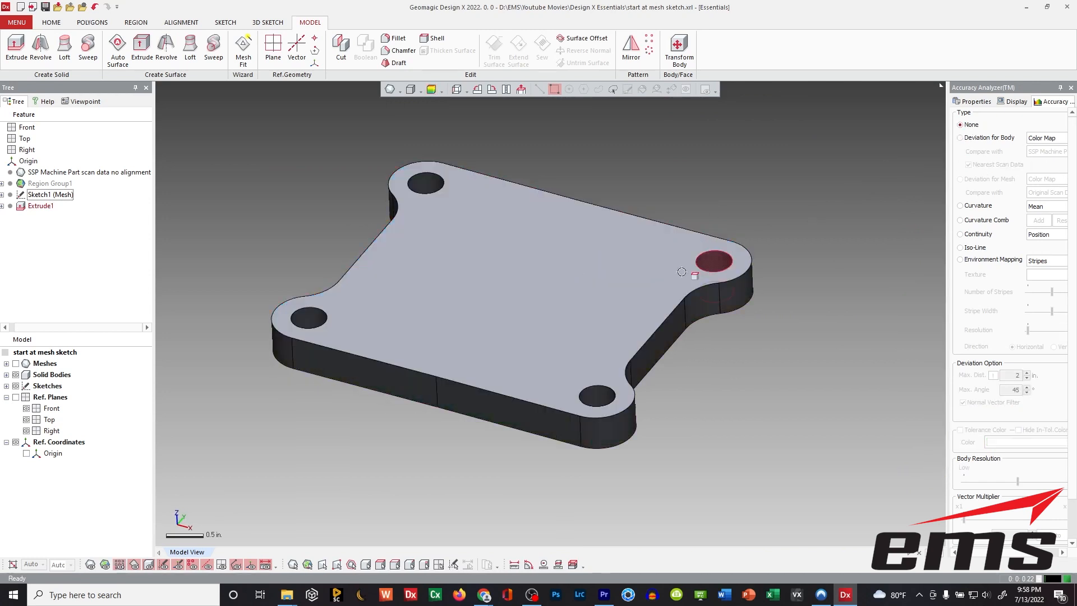
pyautogui.moveTo(471, 337); pyautogui.dragTo(495, 327, button='right')
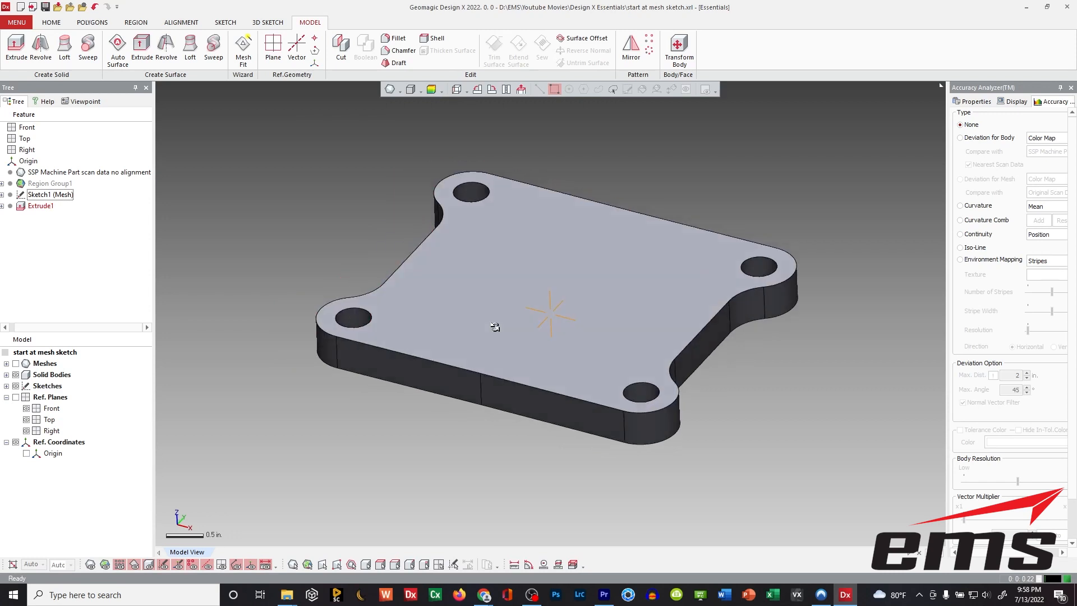
pyautogui.click(16, 363)
pyautogui.scroll(-3, 631, 258)
pyautogui.moveTo(631, 283); pyautogui.dragTo(633, 312, button='right')
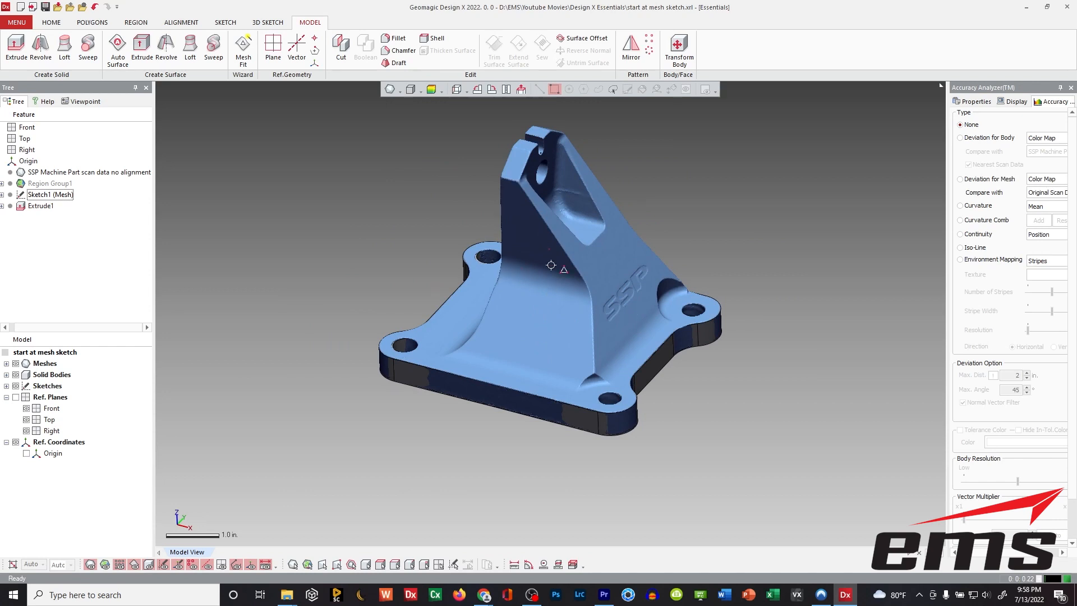
# Examine the upright, its sloped walls and the flat face around the hole on the scan mesh above the base
pyautogui.moveTo(575, 279); pyautogui.dragTo(574, 354, button='right')
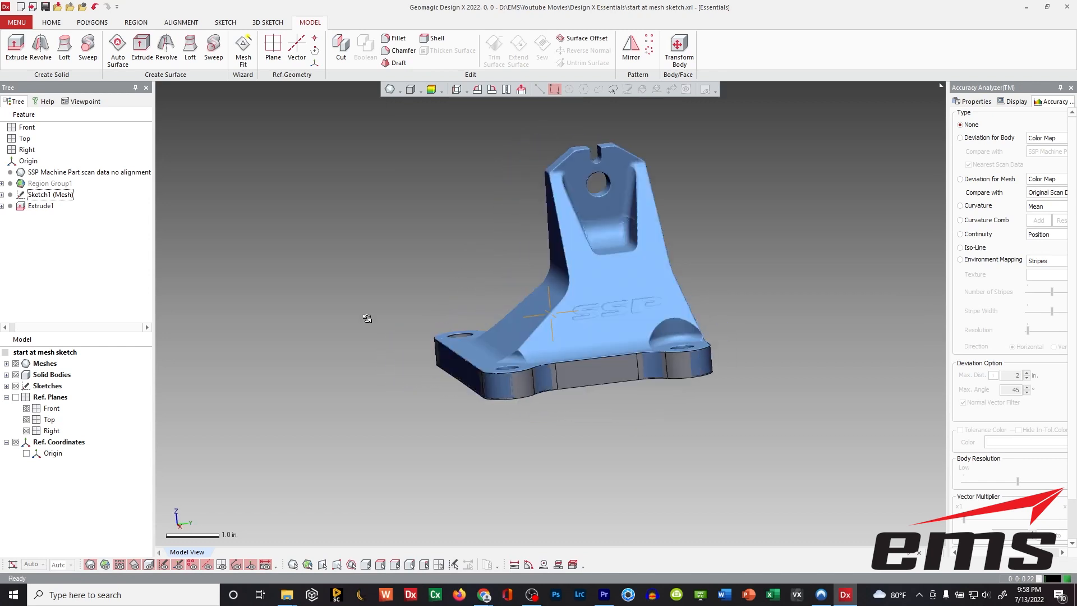
pyautogui.moveTo(707, 391); pyautogui.dragTo(606, 349, button='right')
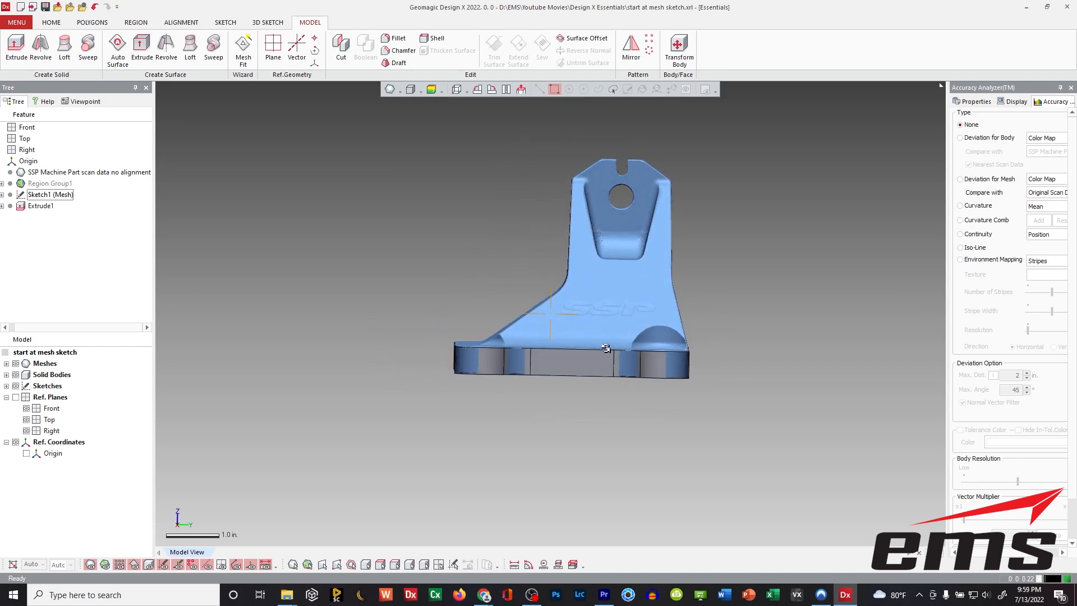
pyautogui.moveTo(486, 352); pyautogui.dragTo(329, 382, button='right')
pyautogui.moveTo(768, 228); pyautogui.dragTo(717, 205, button='right')
pyautogui.moveTo(561, 331)
pyautogui.mouseDown(button='right')
pyautogui.moveTo(594, 340)
pyautogui.moveTo(600, 312)
pyautogui.moveTo(421, 310)
pyautogui.moveTo(831, 326)
pyautogui.moveTo(824, 320)
pyautogui.mouseUp(button='right')
pyautogui.scroll(2, 610, 313)
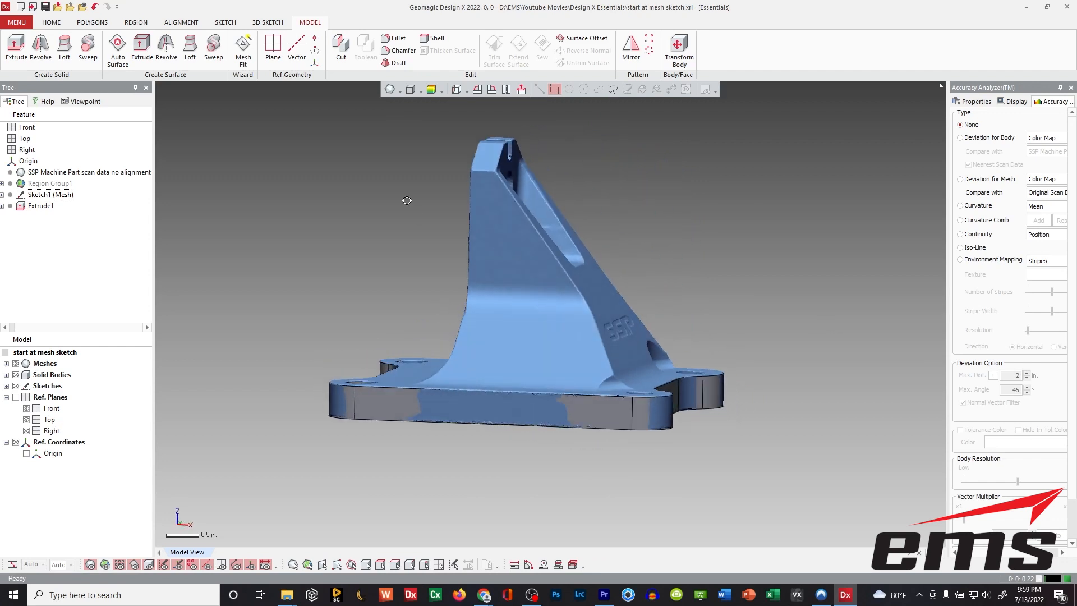
pyautogui.moveTo(626, 333); pyautogui.dragTo(585, 340, button='right')
pyautogui.moveTo(587, 259); pyautogui.dragTo(559, 259, button='right')
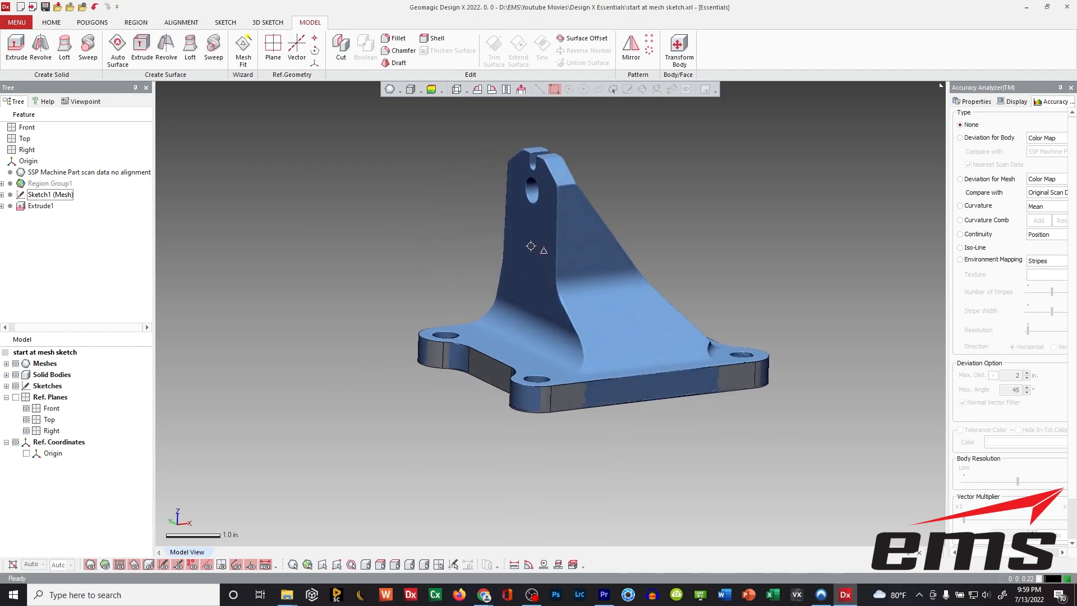
# Show the reference planes and view them against the upright's flat face
pyautogui.click(222, 564)
pyautogui.moveTo(591, 337)
pyautogui.mouseDown(button='right')
pyautogui.moveTo(532, 394)
pyautogui.moveTo(486, 399)
pyautogui.moveTo(606, 340)
pyautogui.mouseUp(button='right')
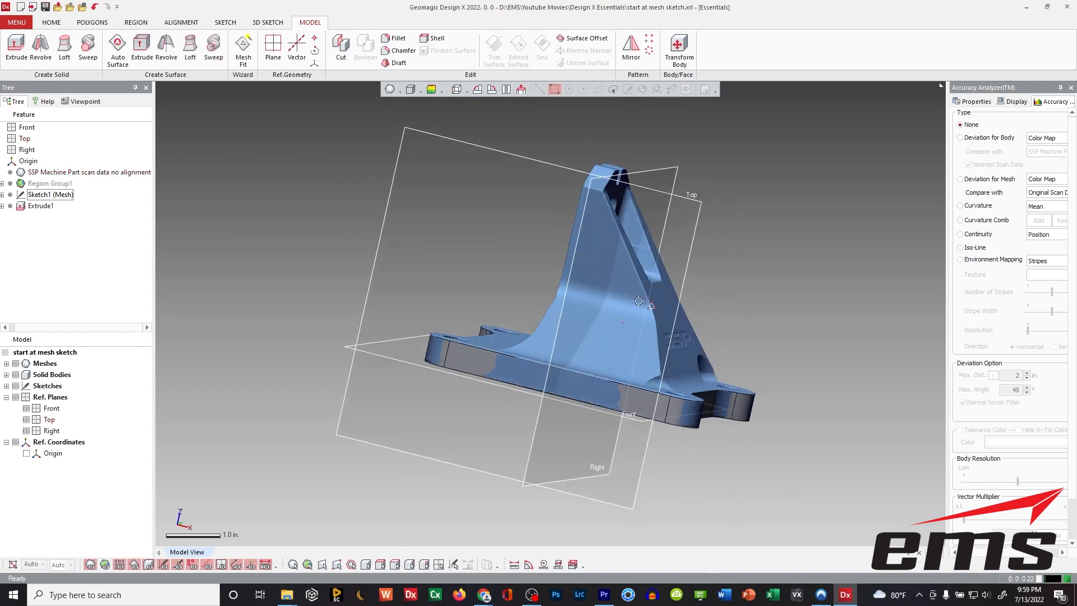
pyautogui.moveTo(658, 171); pyautogui.dragTo(594, 253, button='right')
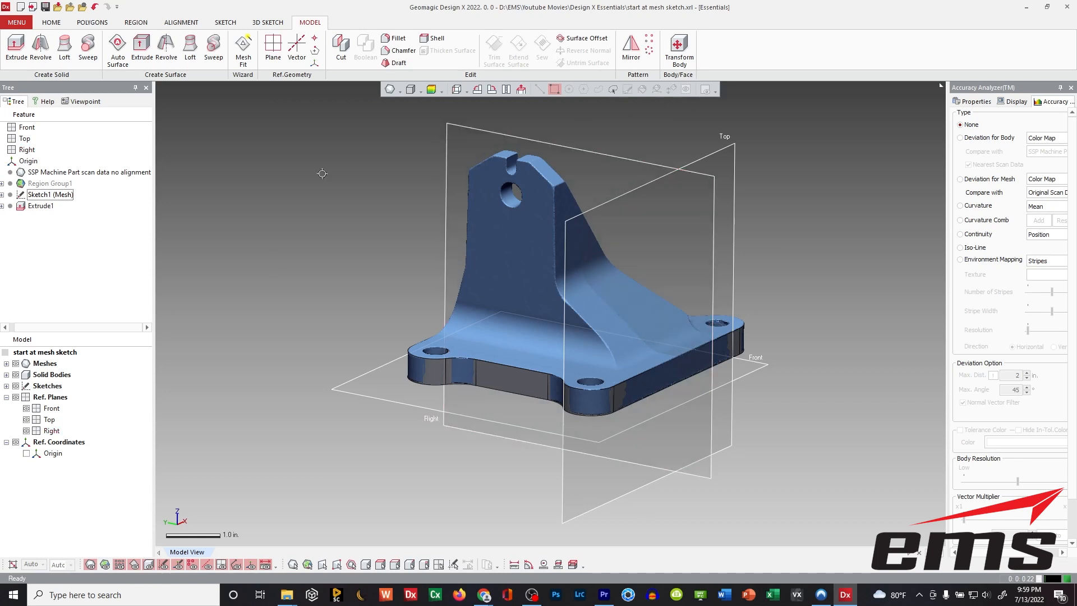
# Select the upright's flat face around the hole on the mesh and insert it as a region
pyautogui.click(94, 23)
pyautogui.click(672, 89)
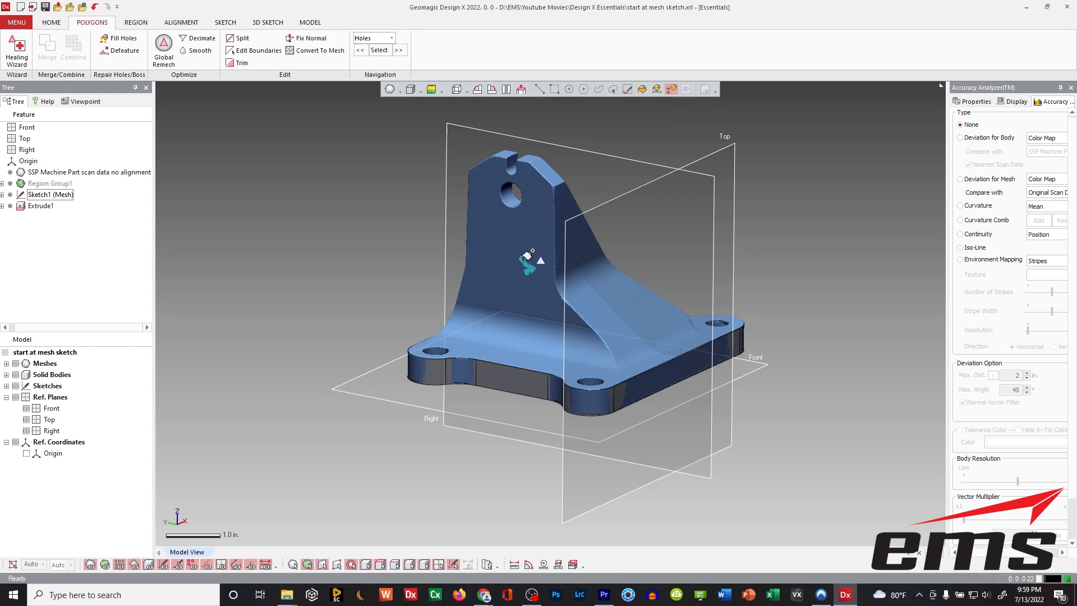
pyautogui.click(527, 255)
pyautogui.moveTo(523, 254)
pyautogui.mouseDown()
pyautogui.moveTo(540, 158)
pyautogui.moveTo(536, 263)
pyautogui.moveTo(518, 245)
pyautogui.mouseUp()
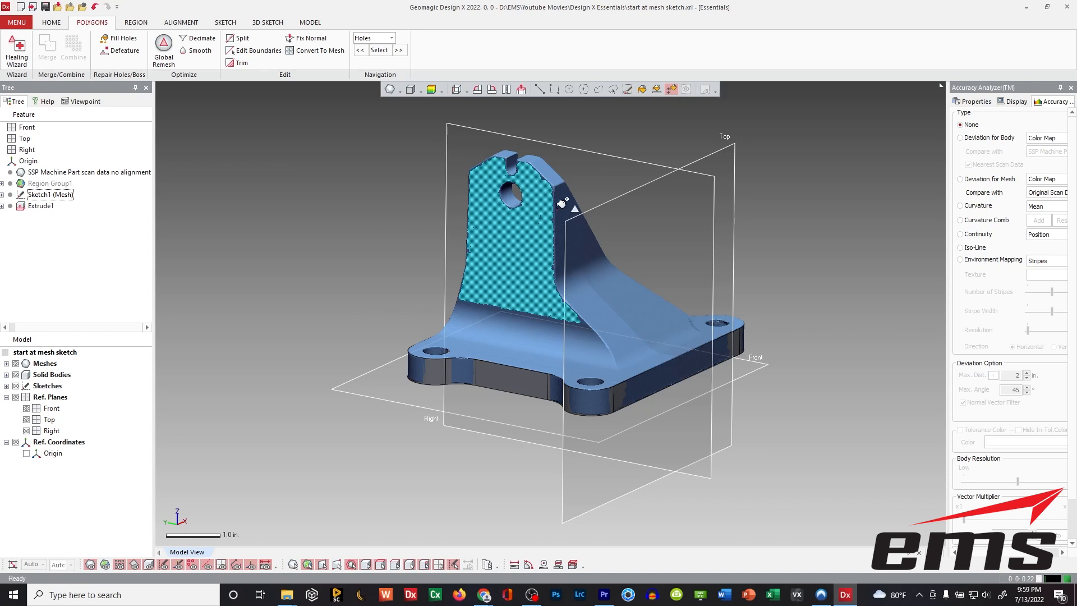
pyautogui.moveTo(556, 272); pyautogui.dragTo(565, 296, button='right')
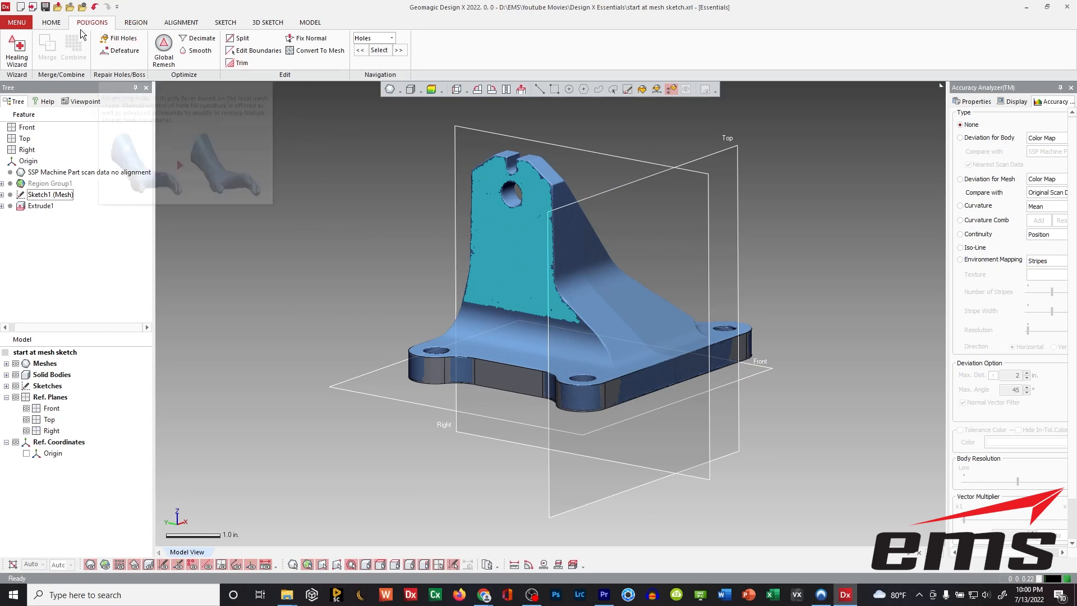
pyautogui.click(138, 22)
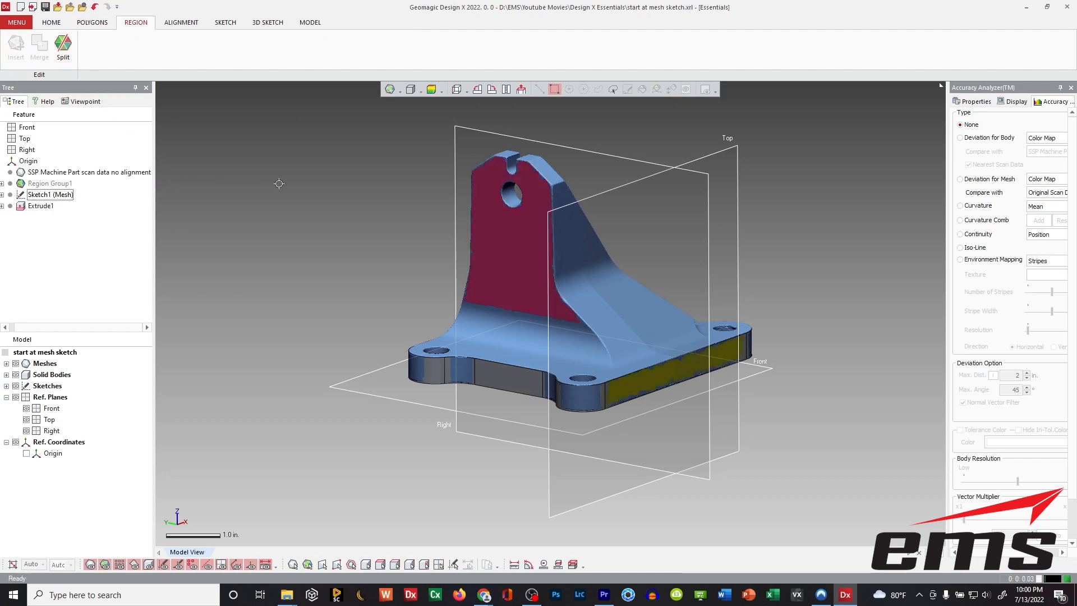
# Try to extract a best-fit plane from the upright's flat face region with the axis constraint on and direction Z set to 1
pyautogui.click(309, 22)
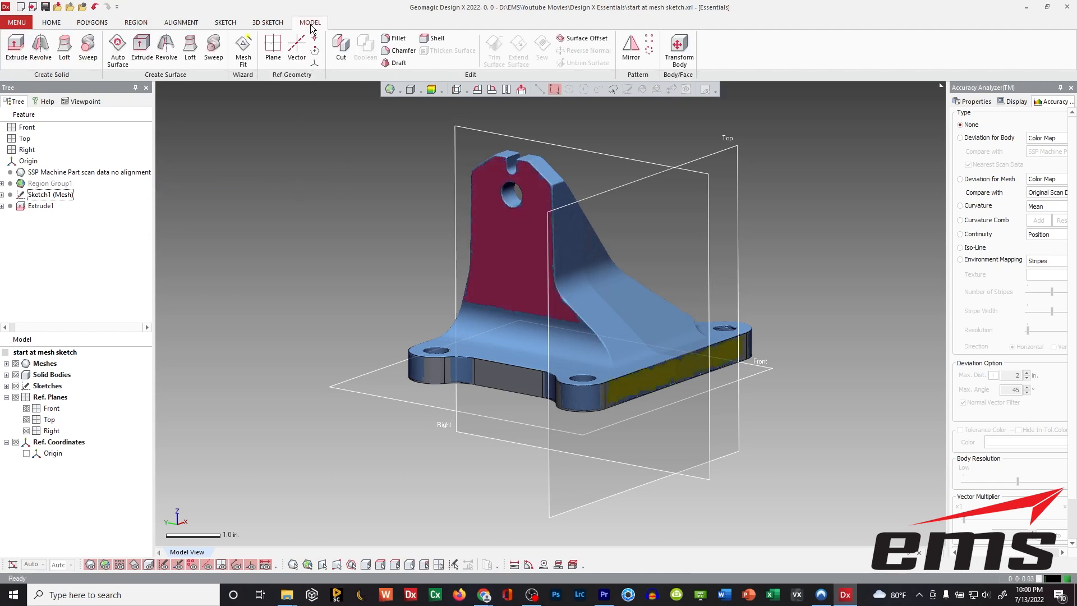
pyautogui.click(273, 49)
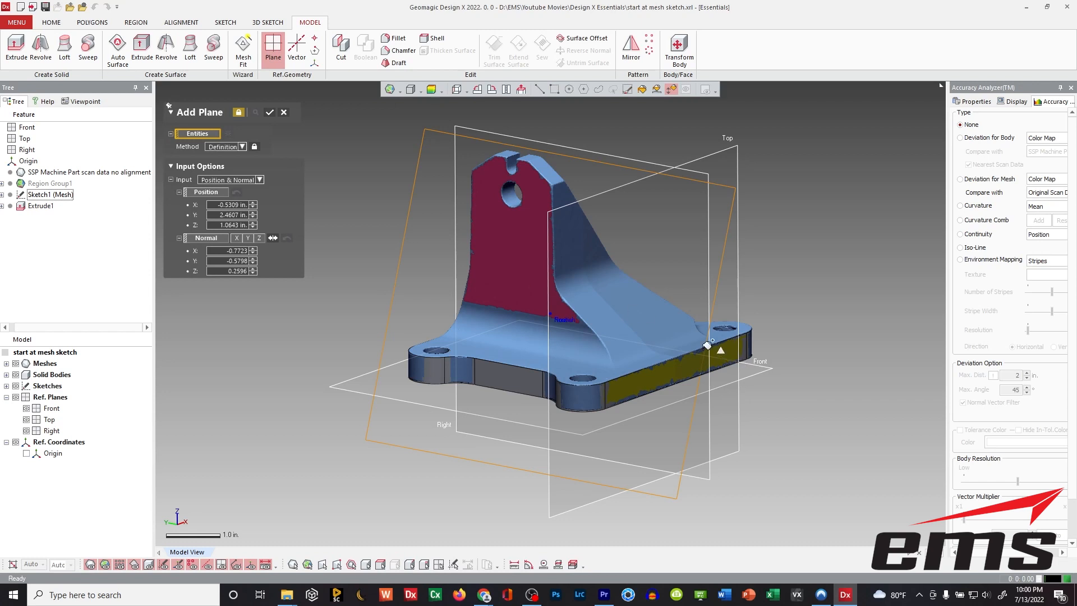
pyautogui.moveTo(676, 328); pyautogui.dragTo(639, 336, button='right')
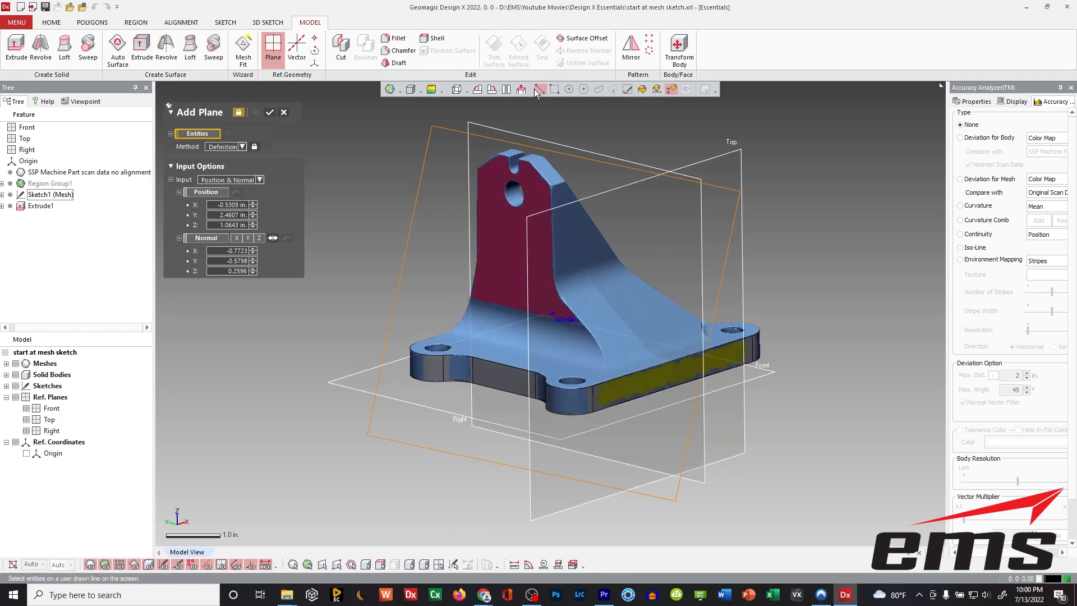
pyautogui.click(241, 147)
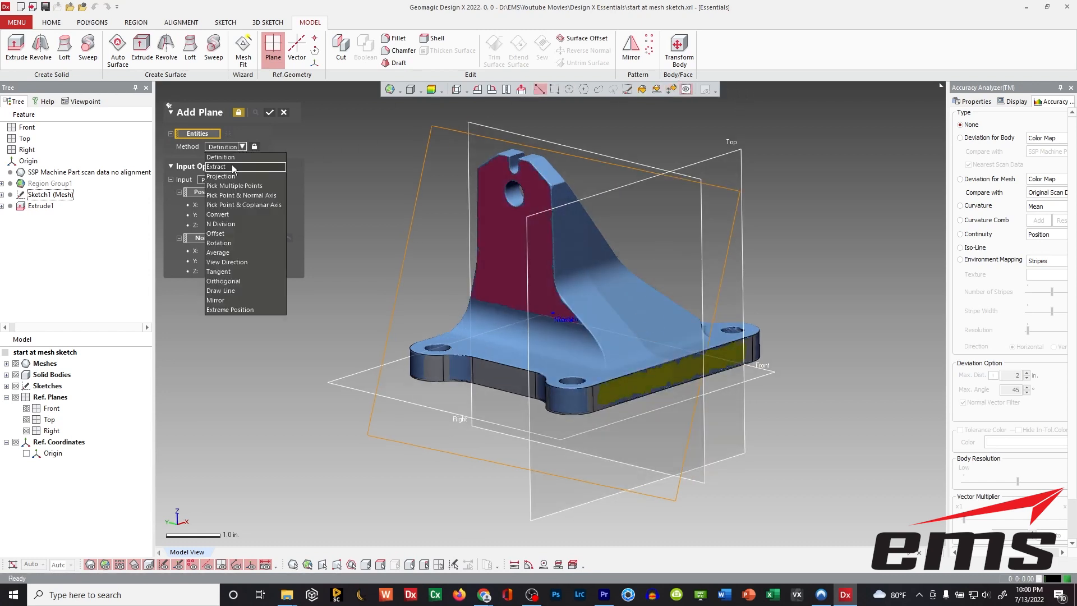
pyautogui.click(232, 167)
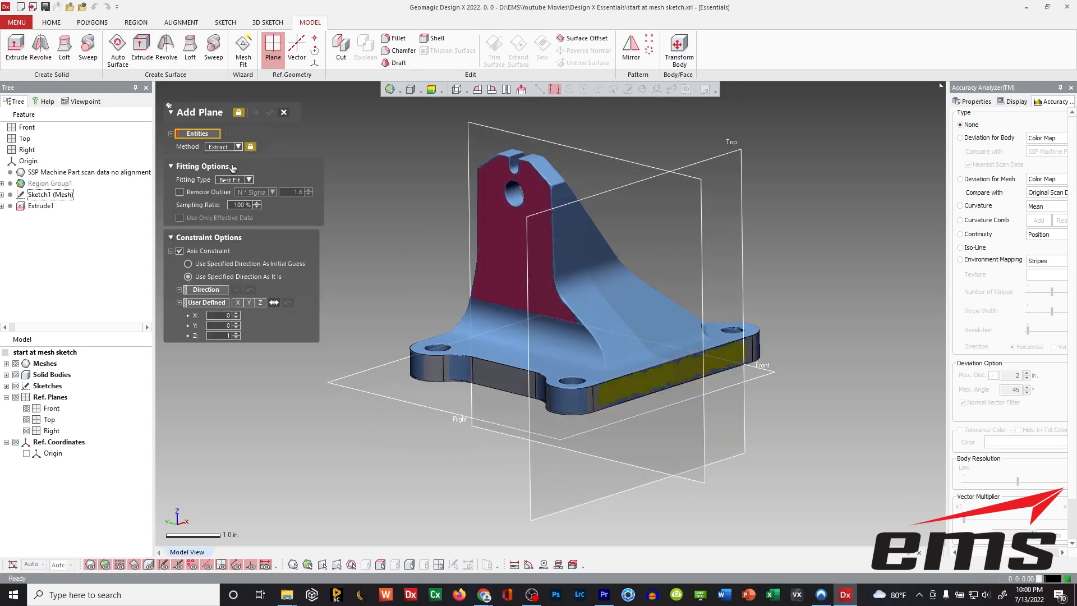
pyautogui.click(497, 225)
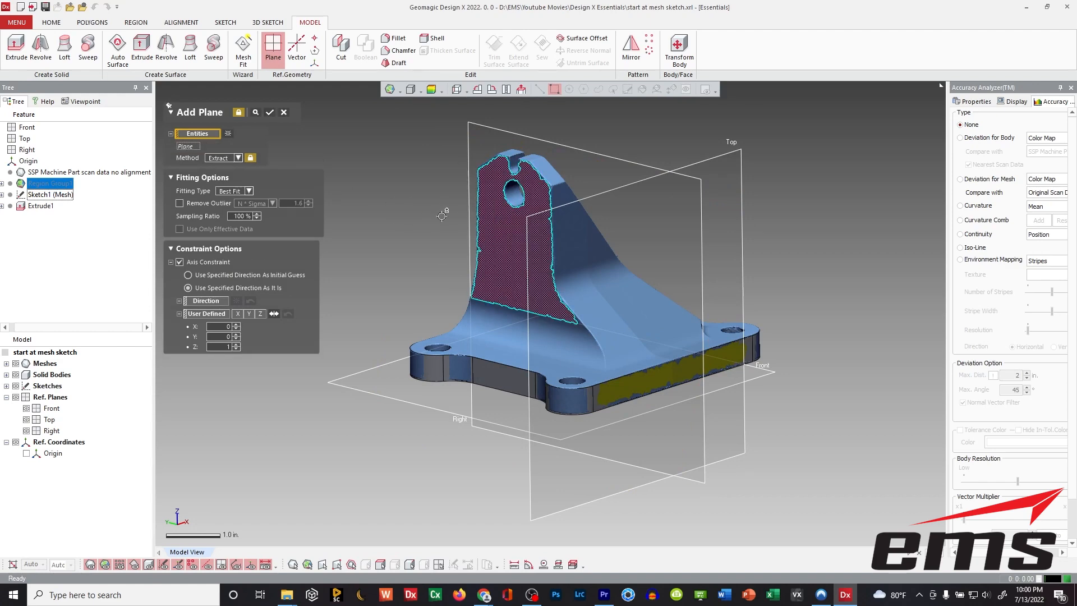
pyautogui.moveTo(412, 218)
pyautogui.mouseDown(button='right')
pyautogui.moveTo(372, 497)
pyautogui.moveTo(391, 351)
pyautogui.moveTo(428, 315)
pyautogui.moveTo(423, 322)
pyautogui.mouseUp(button='right')
pyautogui.moveTo(442, 286); pyautogui.dragTo(493, 342, button='right')
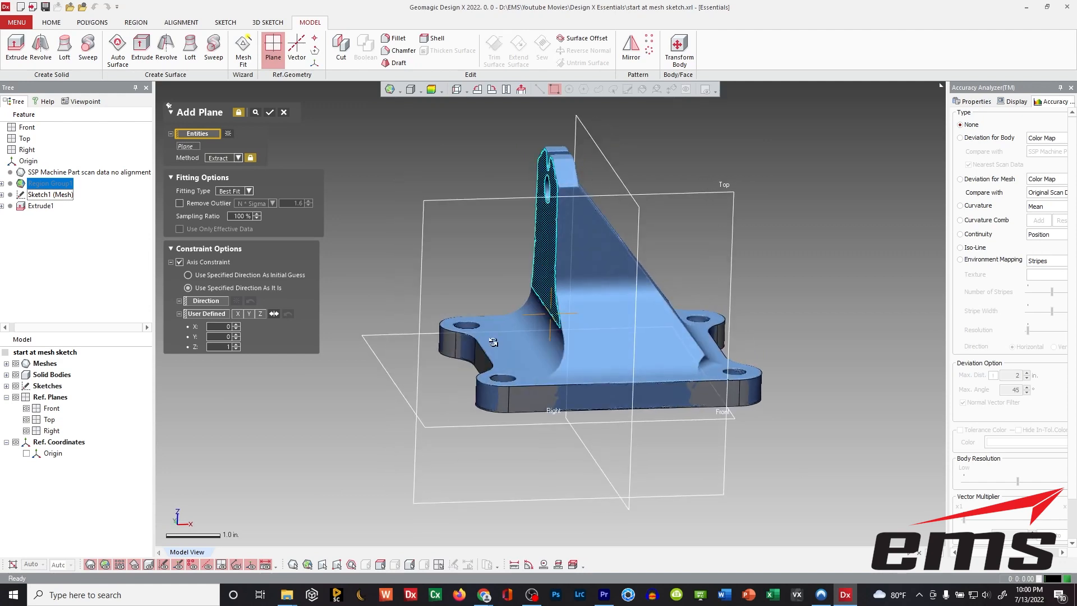
pyautogui.click(270, 113)
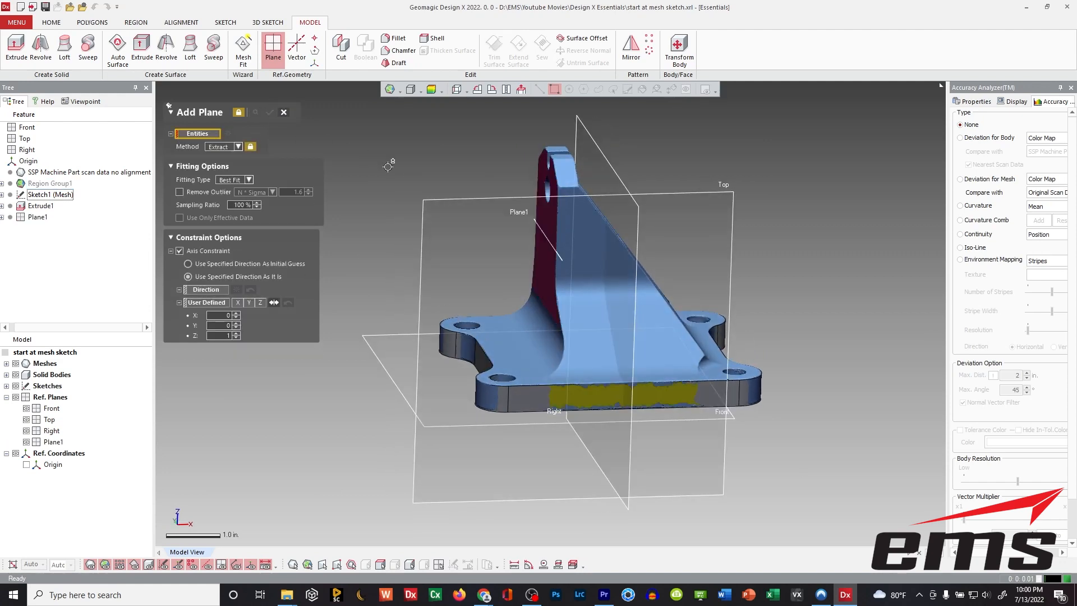
# Turn off the axis constraint, discard the open plane command and delete the plane just extracted from the upright's face
pyautogui.moveTo(470, 307); pyautogui.dragTo(463, 266, button='right')
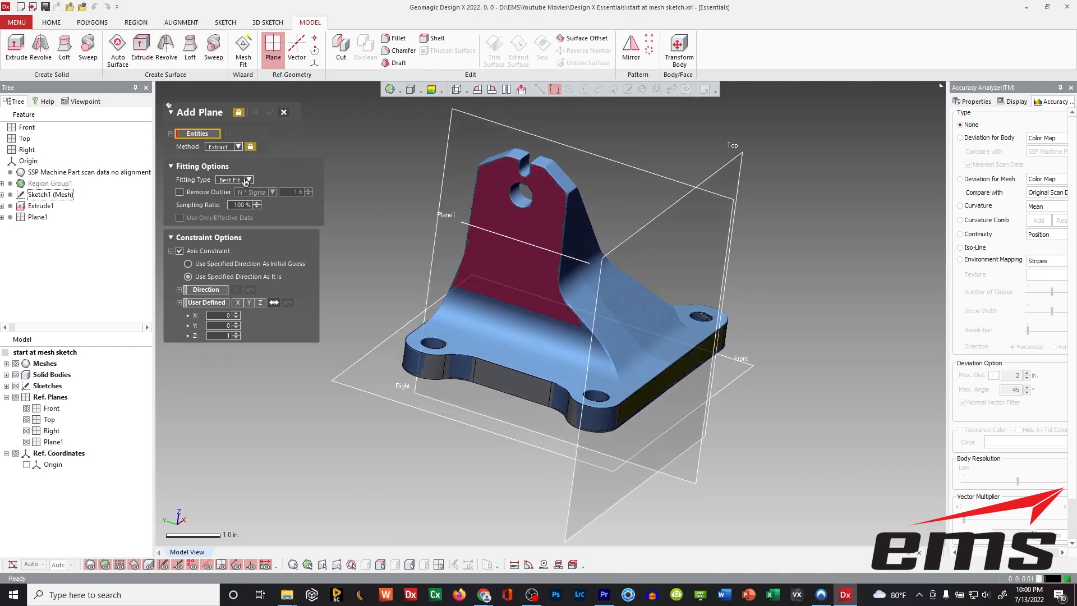
pyautogui.click(180, 251)
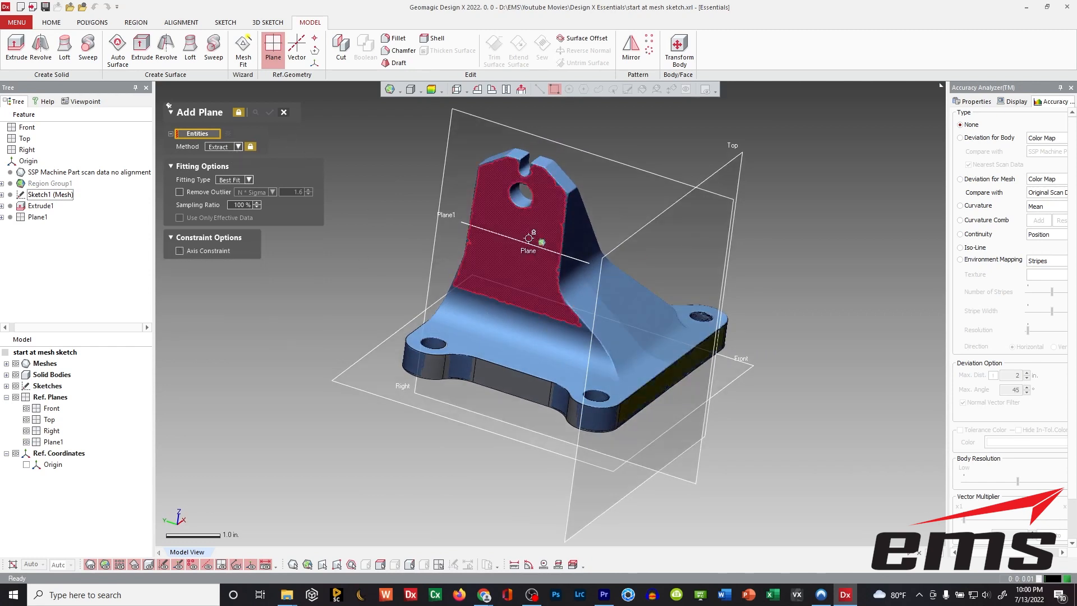
pyautogui.click(283, 112)
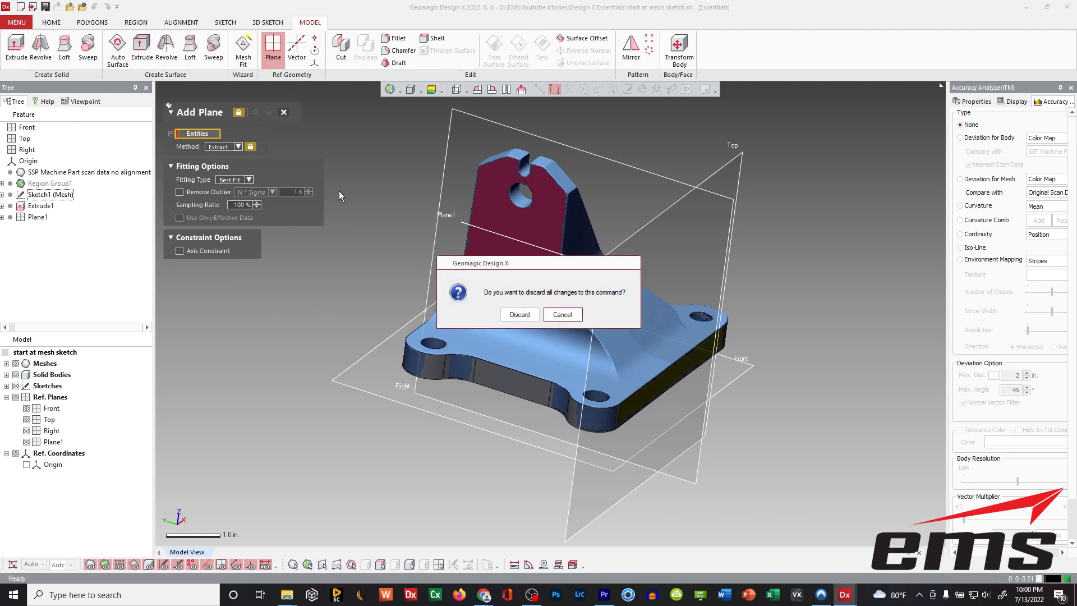
pyautogui.click(508, 313)
pyautogui.moveTo(554, 298); pyautogui.dragTo(431, 267, button='right')
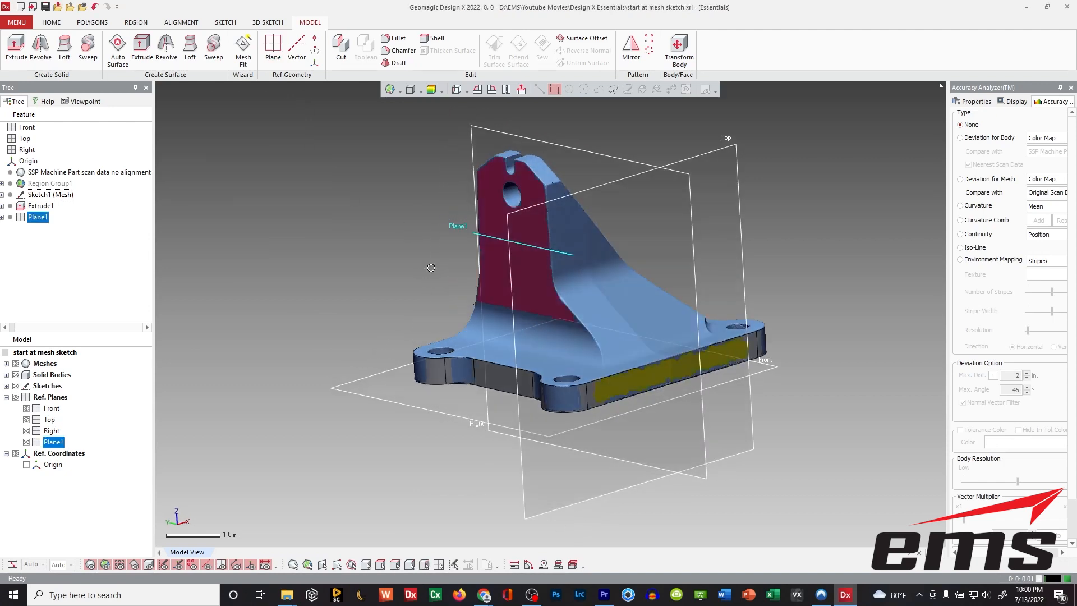
pyautogui.press('Delete')
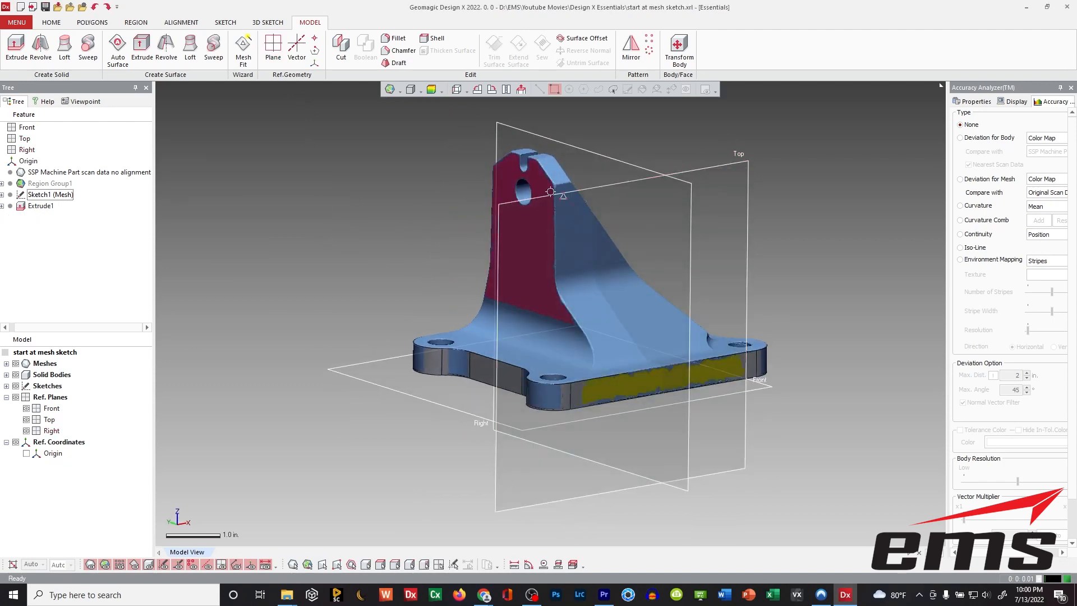
# Extract a best-fit plane from the upright's flat face region without an axis constraint
pyautogui.click(273, 45)
pyautogui.click(225, 147)
pyautogui.click(228, 171)
pyautogui.click(513, 170)
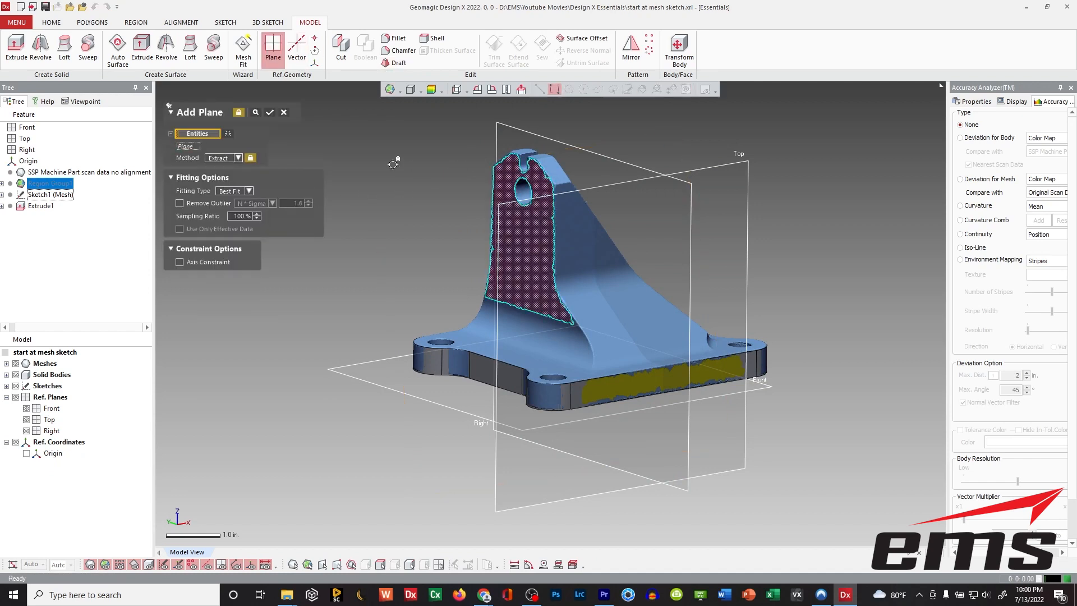
pyautogui.click(270, 115)
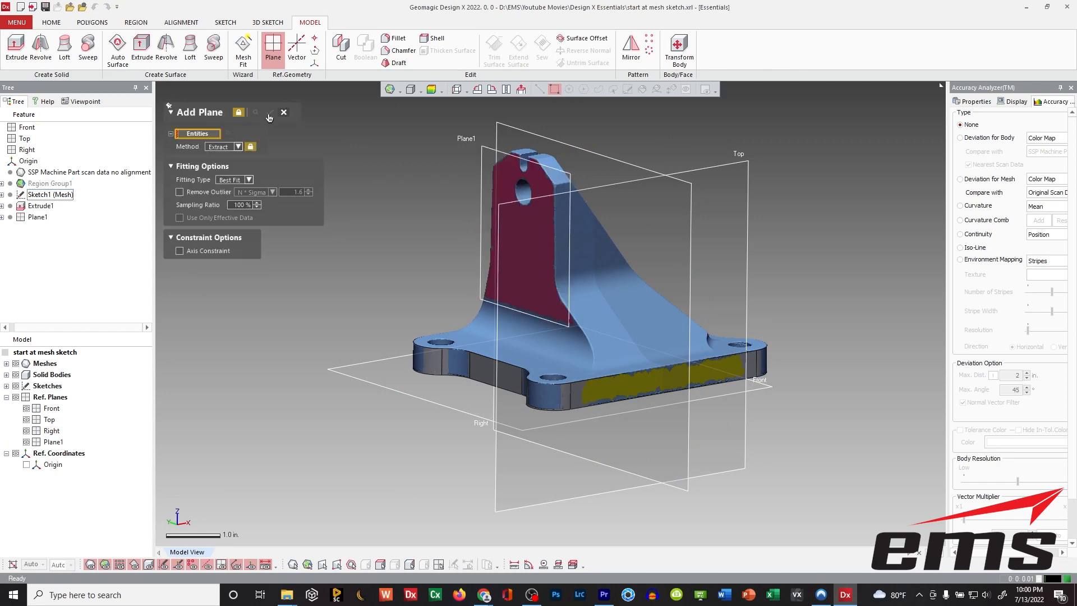
# Hide the Front and Top planes, compare the extracted plane's angle with the Right plane, and close plane creation
pyautogui.moveTo(405, 293); pyautogui.dragTo(269, 303, button='right')
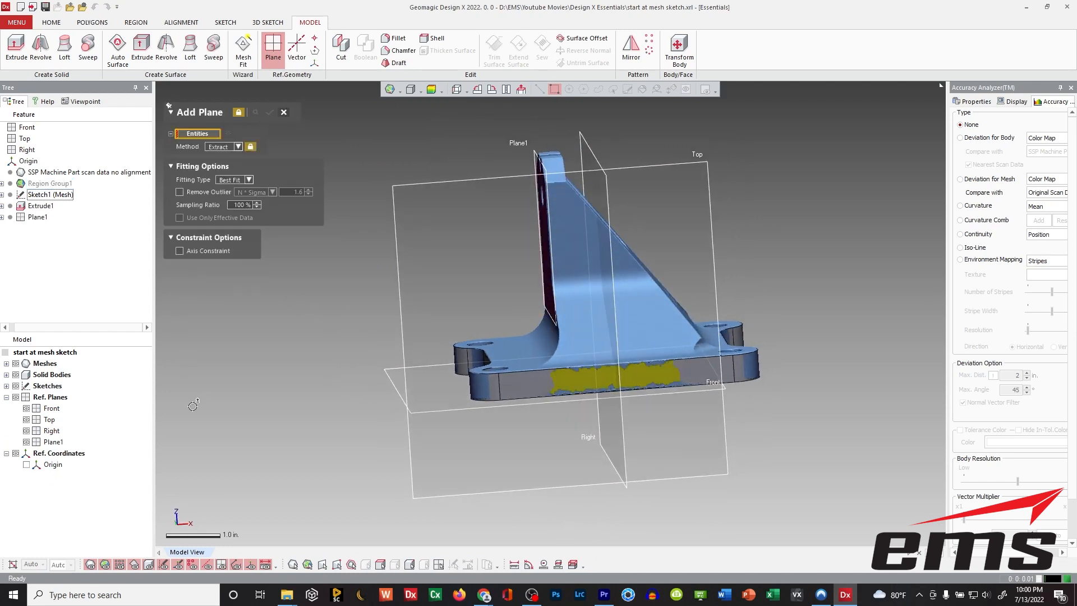
pyautogui.click(26, 420)
pyautogui.click(26, 409)
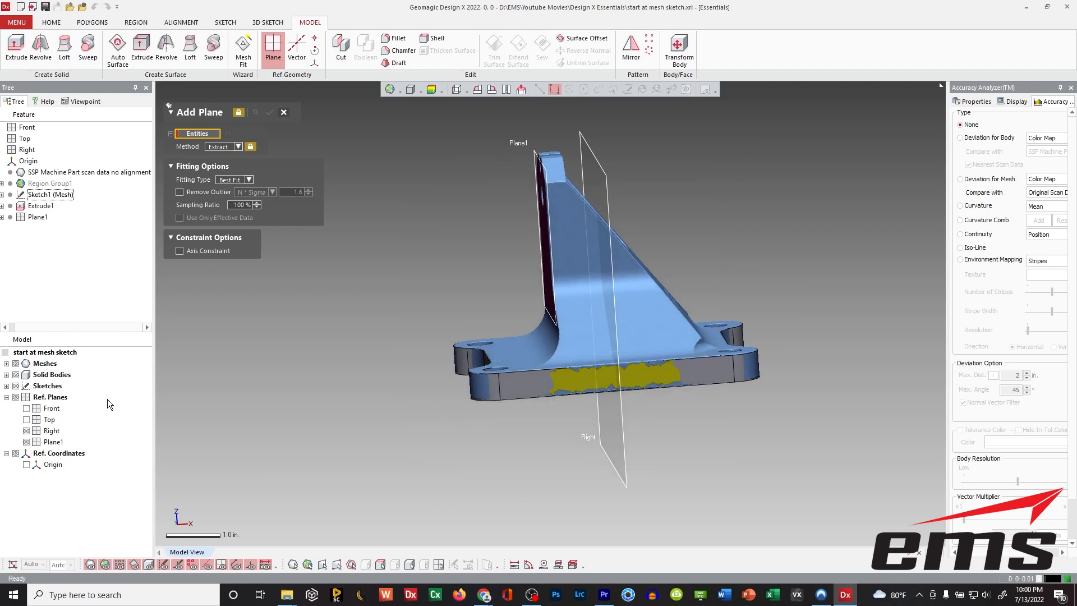
pyautogui.moveTo(699, 411); pyautogui.dragTo(588, 339, button='right')
pyautogui.click(586, 354)
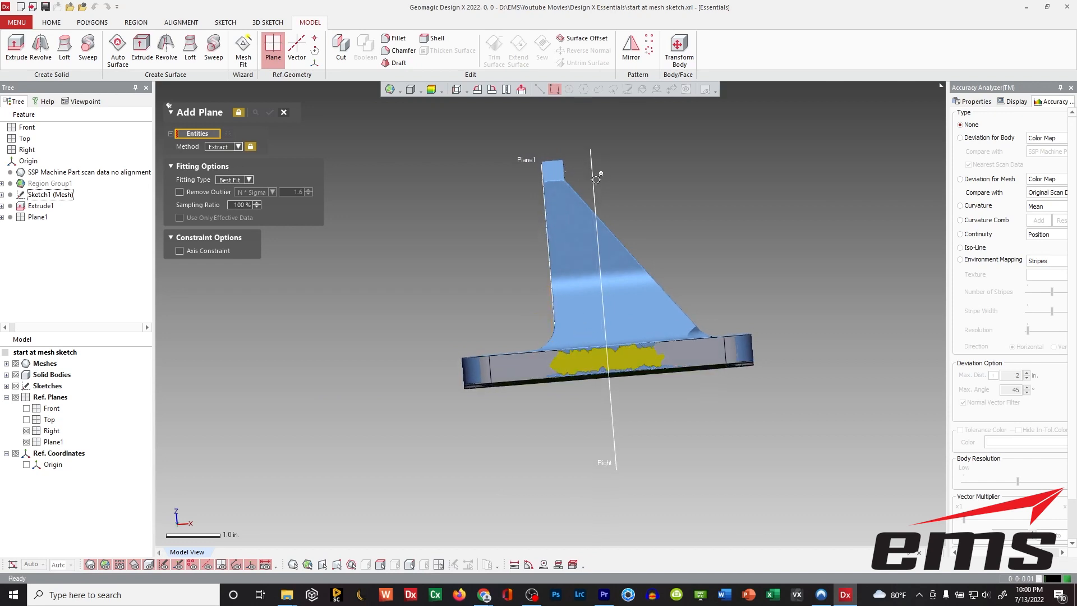
pyautogui.moveTo(544, 212); pyautogui.dragTo(538, 283, button='right')
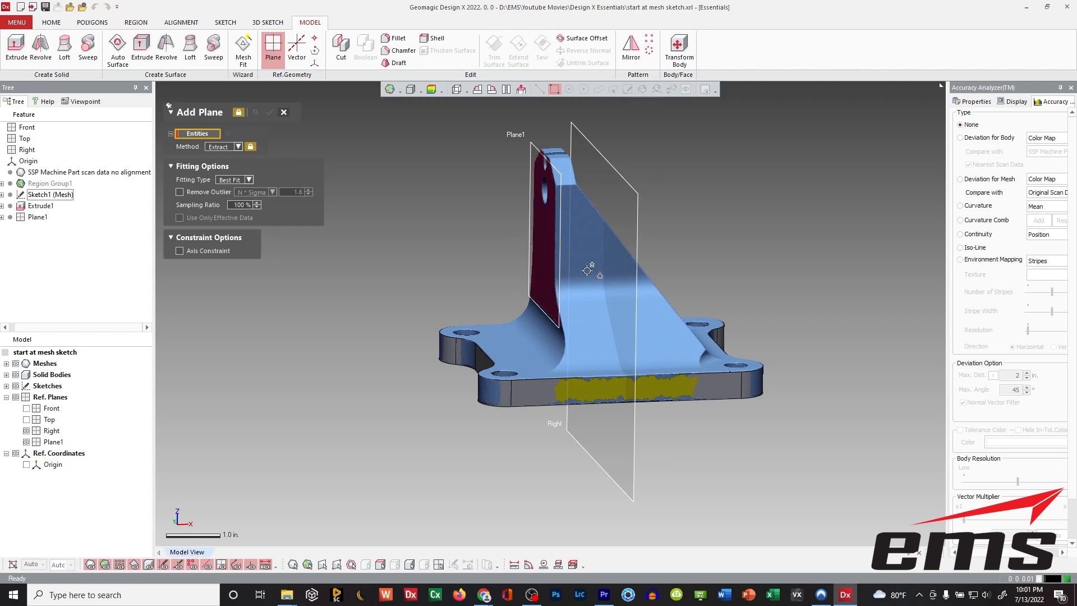
pyautogui.moveTo(613, 274); pyautogui.dragTo(581, 268, button='right')
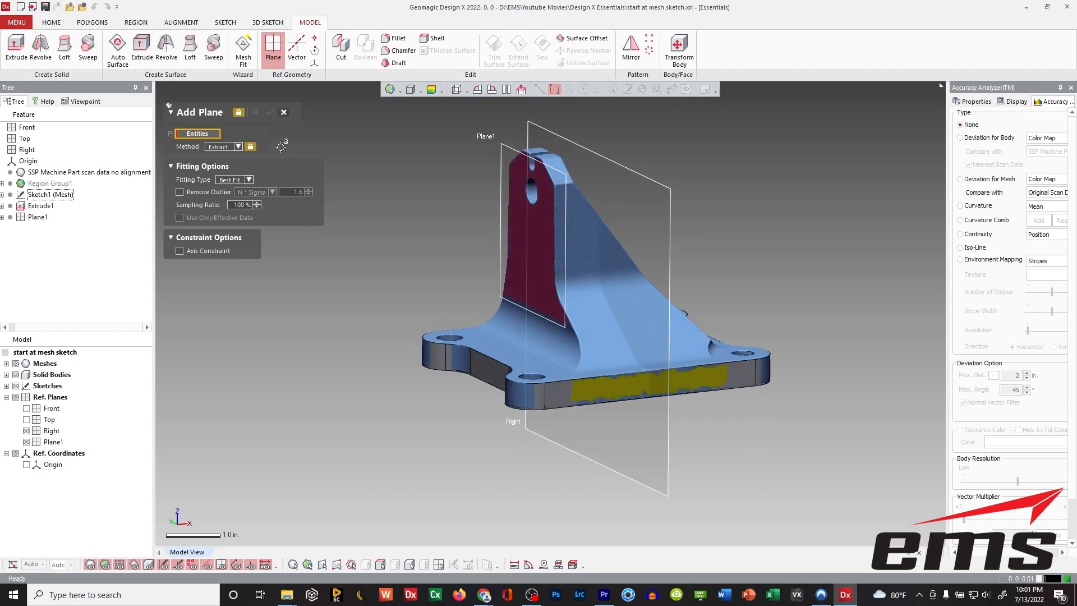
pyautogui.click(284, 114)
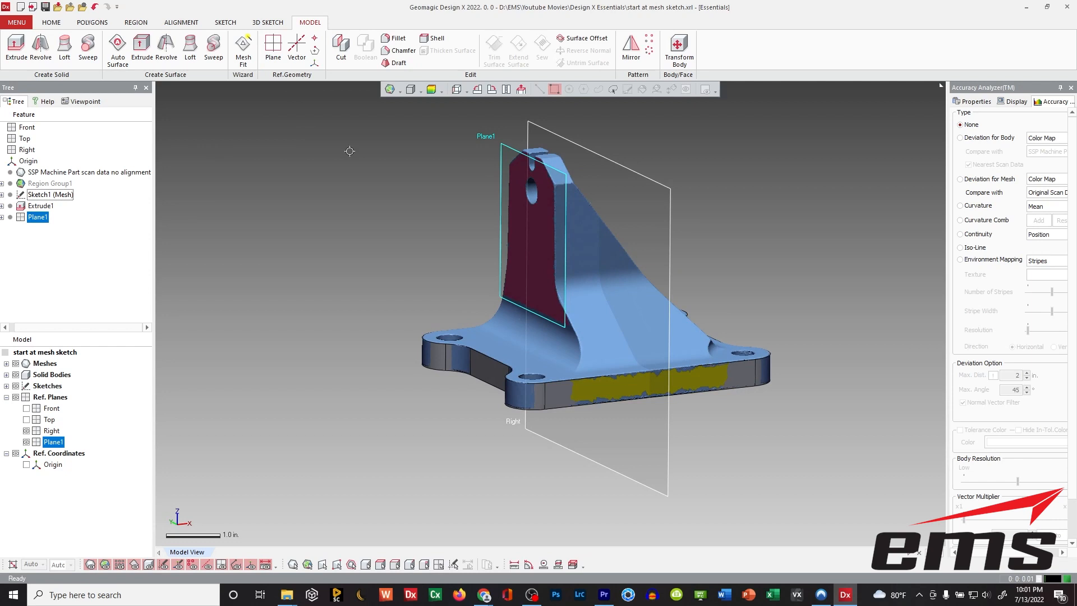
# Extract another best-fit plane from the upright's face region, with its axis constrained to the Right plane's direction as it is
pyautogui.hotkey('ctrl', 'space')
pyautogui.click(236, 159)
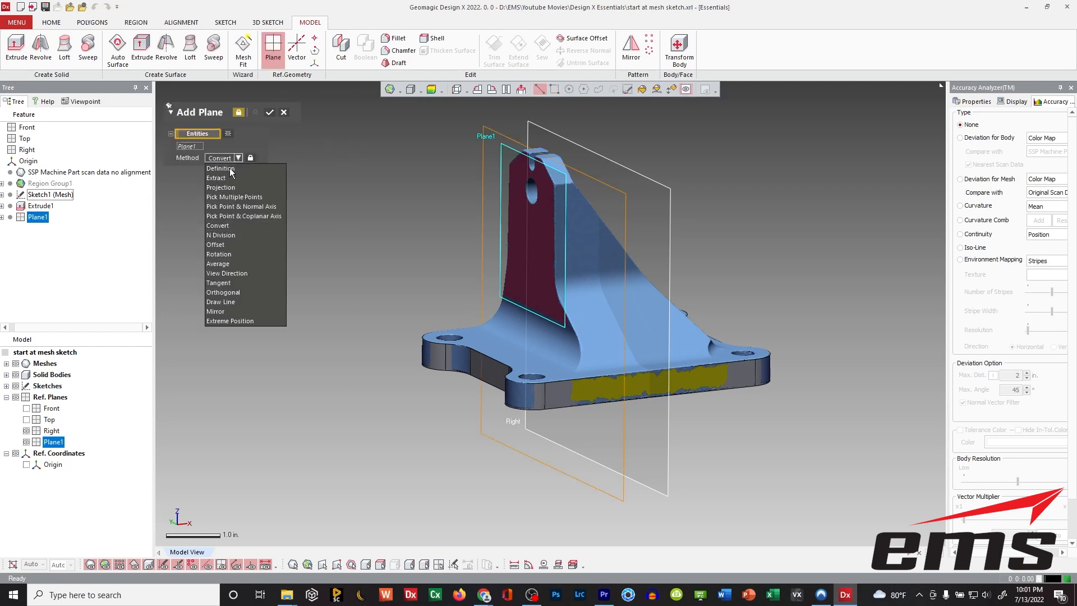
pyautogui.click(227, 175)
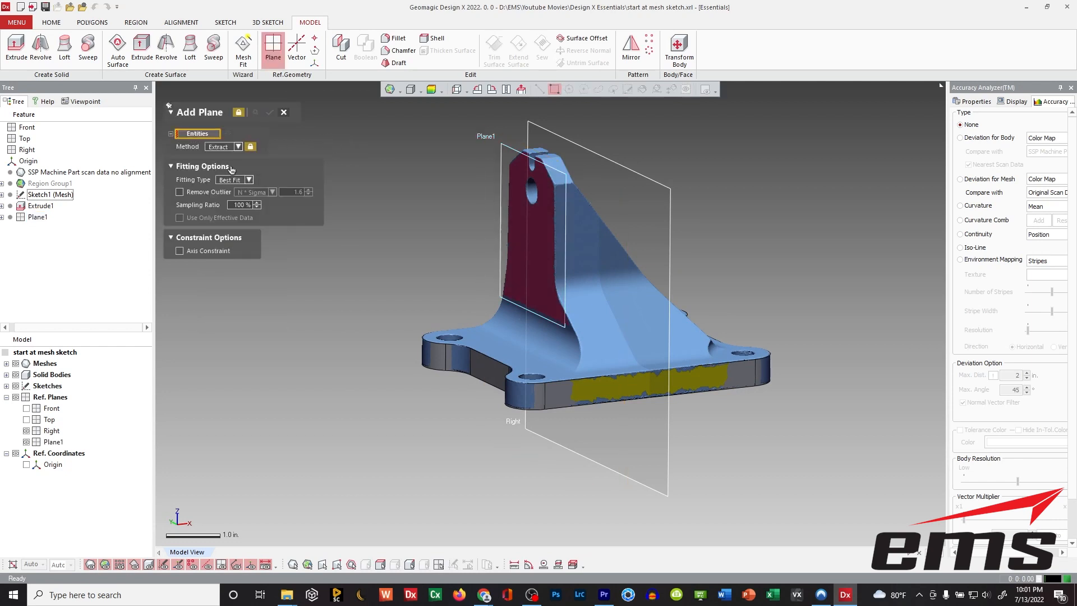
pyautogui.click(541, 223)
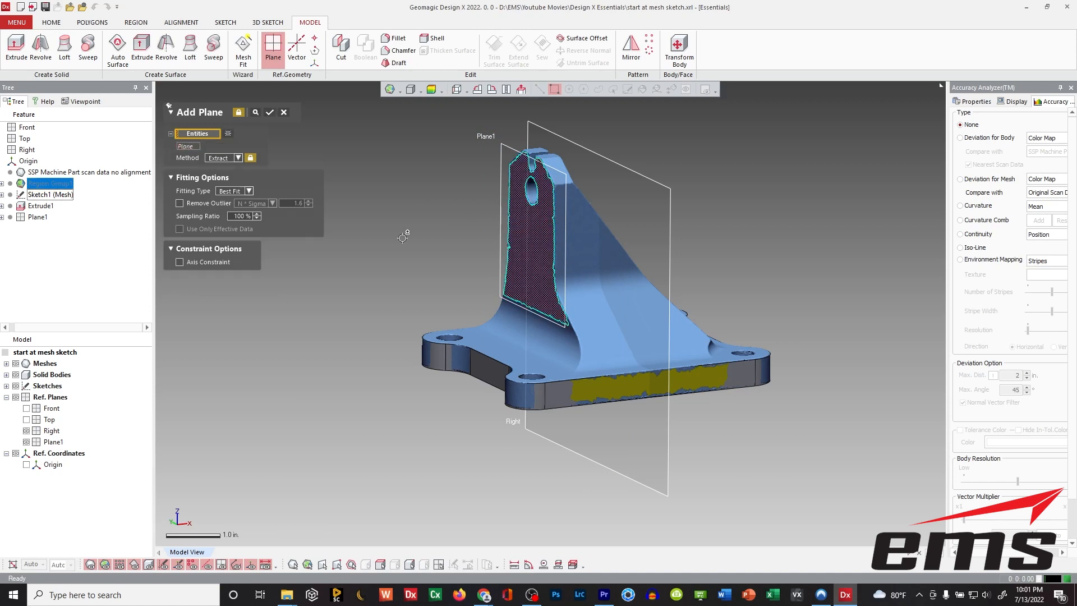
pyautogui.click(179, 262)
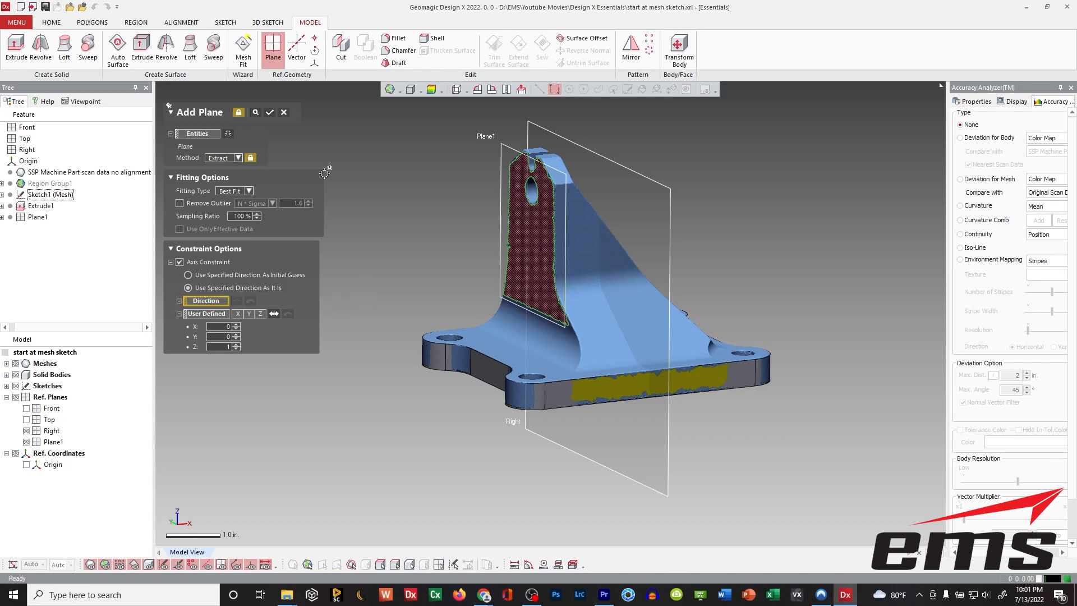
pyautogui.click(579, 147)
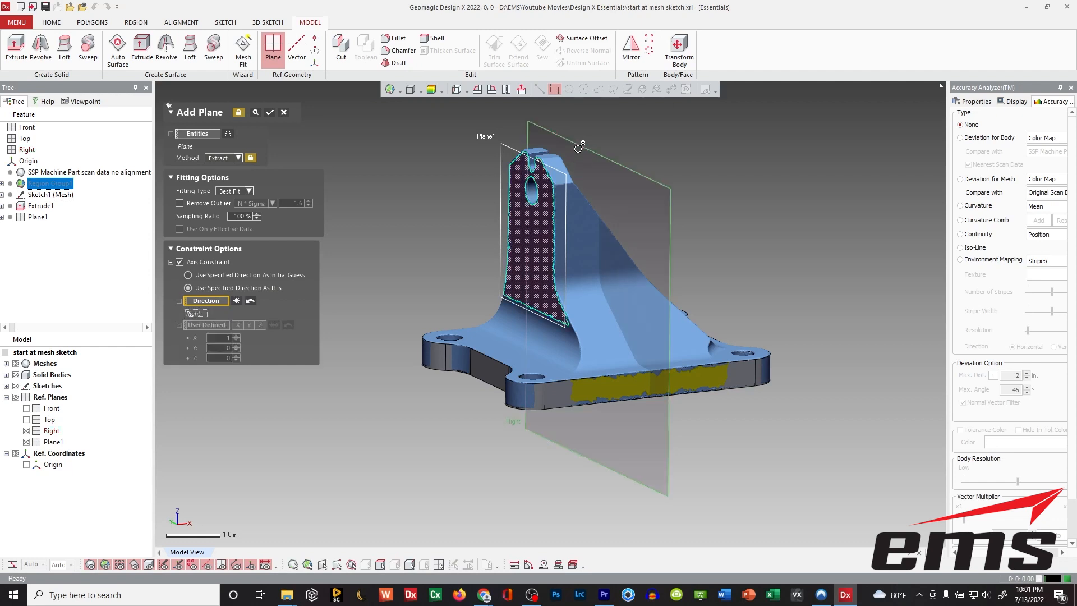
pyautogui.click(270, 114)
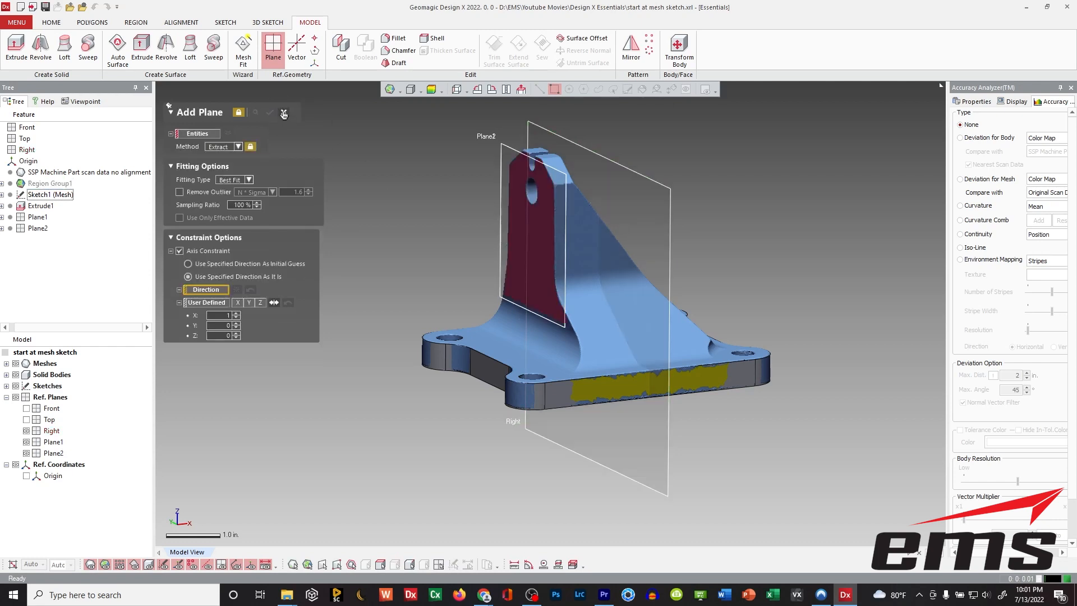
pyautogui.click(284, 113)
# Hide the solid body and scan mesh, and examine edge-on how the unconstrained and constrained planes differ
pyautogui.click(302, 308)
pyautogui.moveTo(536, 399); pyautogui.dragTo(428, 378, button='right')
pyautogui.moveTo(645, 182); pyautogui.dragTo(585, 168, button='right')
pyautogui.moveTo(605, 355); pyautogui.dragTo(577, 353, button='right')
pyautogui.click(15, 374)
pyautogui.click(16, 363)
pyautogui.scroll(6, 564, 236)
pyautogui.scroll(4, 563, 230)
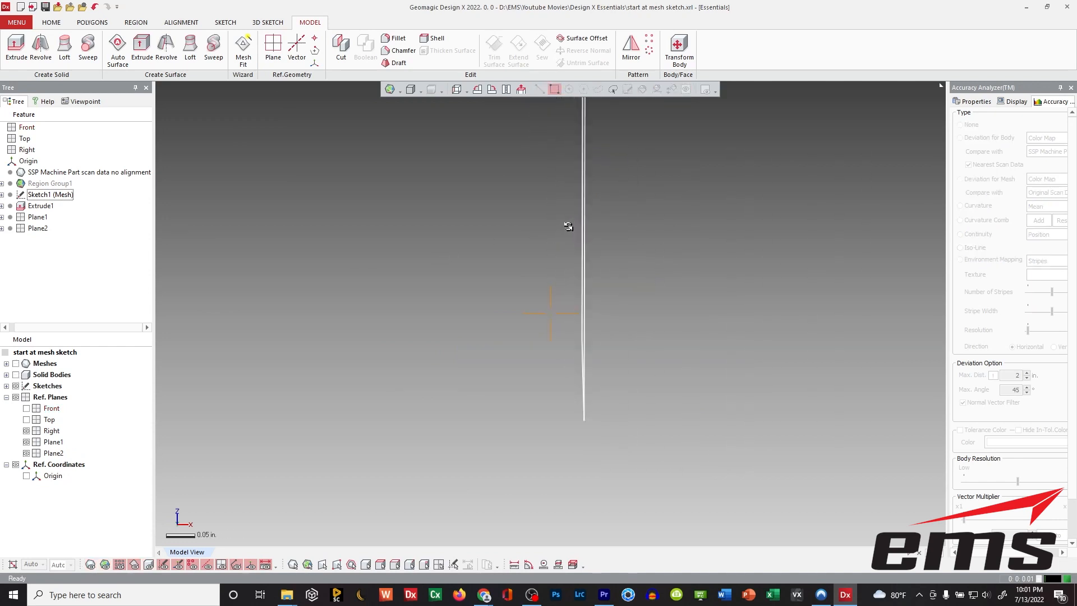
pyautogui.scroll(1, 533, 264)
pyautogui.click(526, 279)
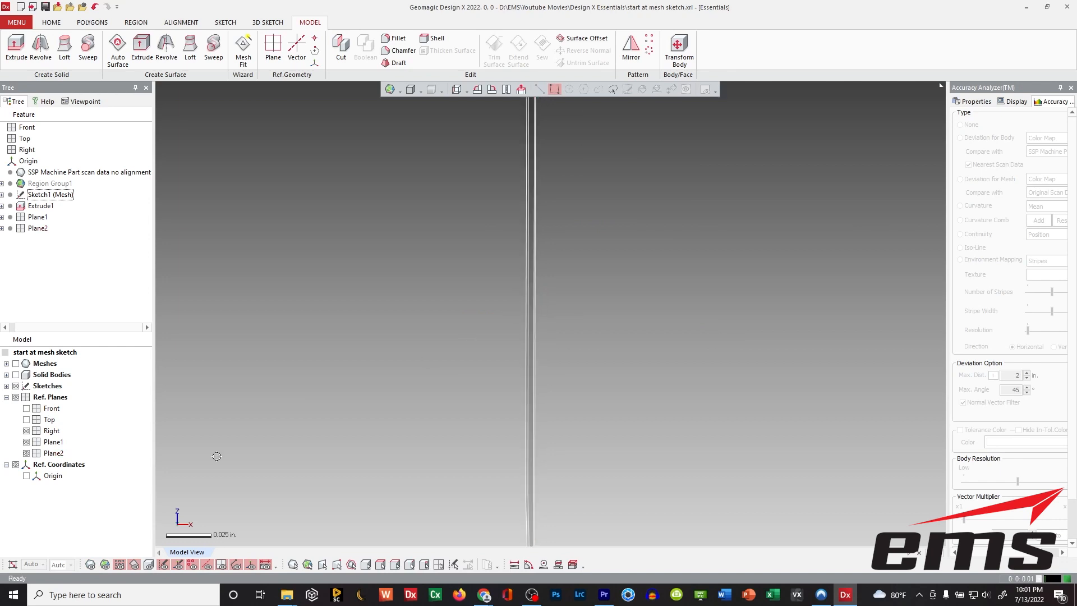
pyautogui.click(52, 442)
pyautogui.click(574, 351)
pyautogui.scroll(-8, 588, 343)
pyautogui.moveTo(587, 343); pyautogui.dragTo(637, 314, button='right')
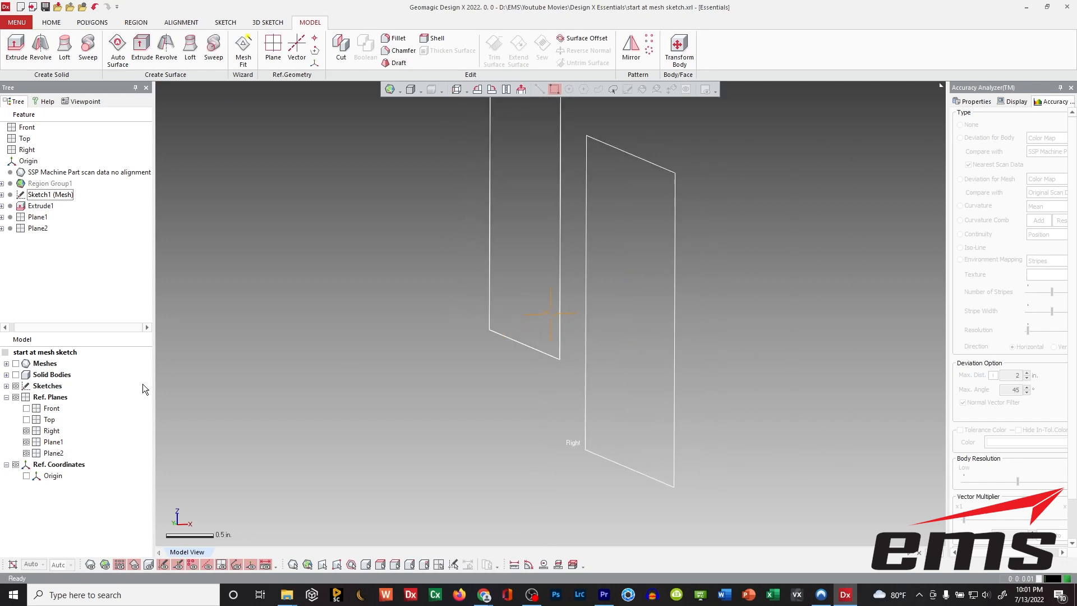
# Show the scan mesh again and hide the unconstrained Plane1, keeping the constrained plane against the upright's face
pyautogui.click(15, 363)
pyautogui.scroll(-3, 538, 286)
pyautogui.keyDown('ctrl'); pyautogui.moveTo(538, 286); pyautogui.dragTo(544, 312, button='right'); pyautogui.keyUp('ctrl')
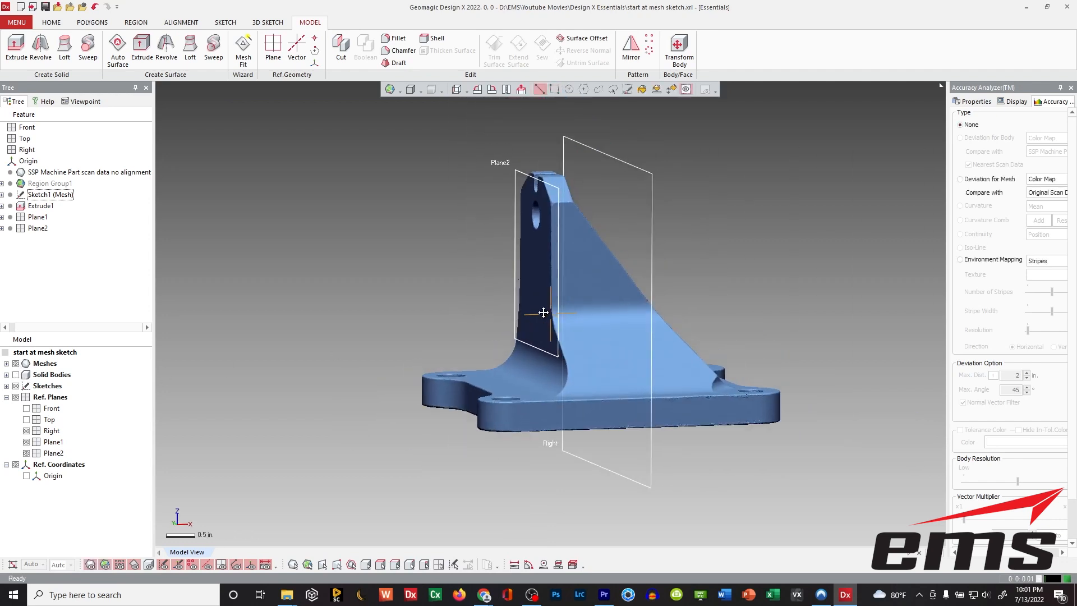
pyautogui.click(590, 155)
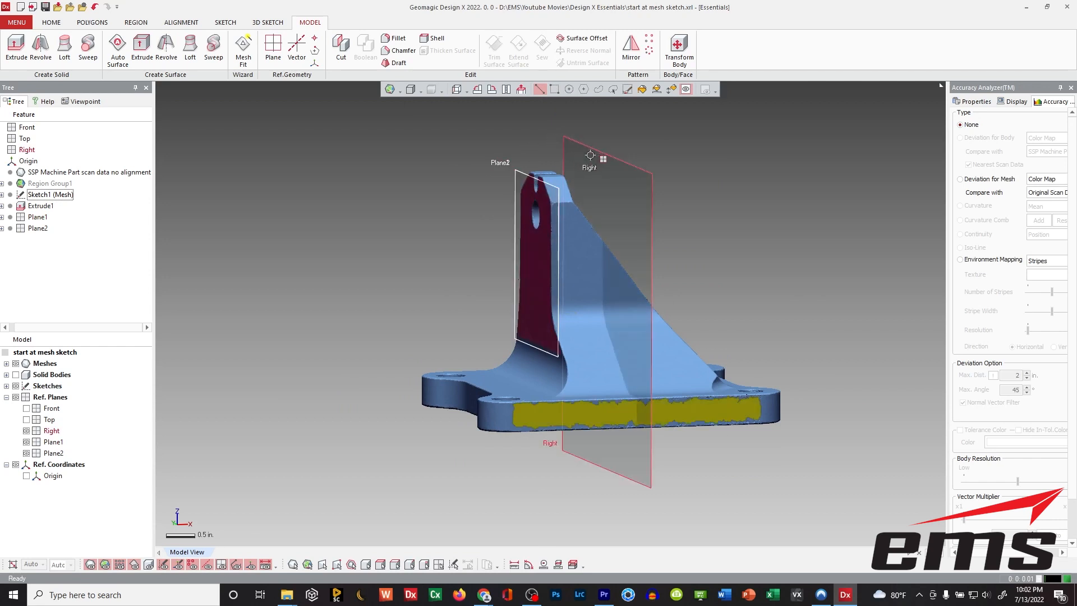
pyautogui.click(27, 442)
pyautogui.moveTo(645, 330); pyautogui.dragTo(566, 393, button='right')
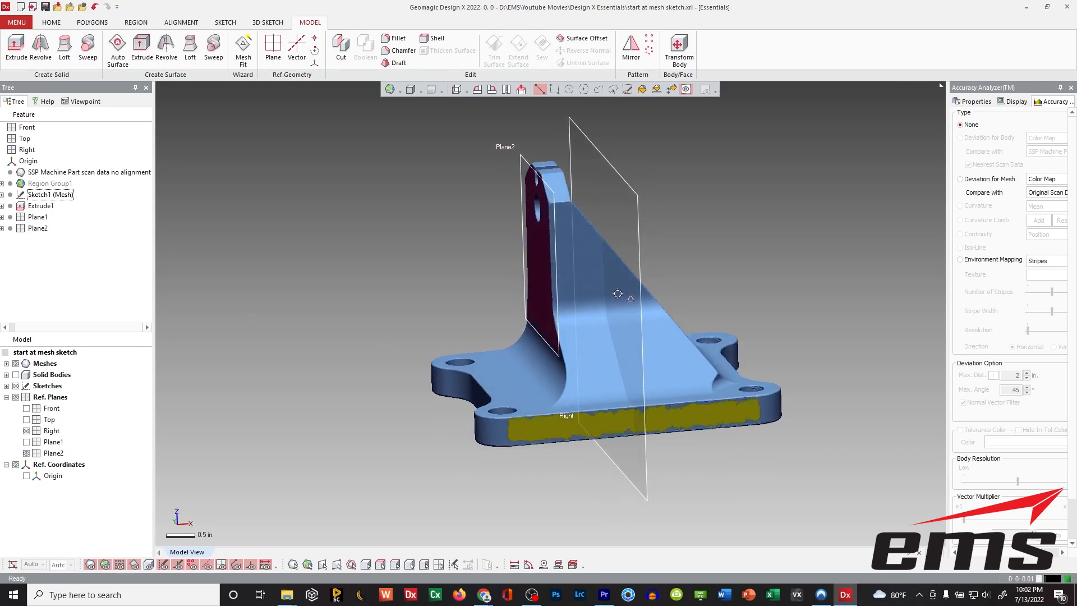
pyautogui.keyDown('ctrl'); pyautogui.moveTo(594, 330); pyautogui.dragTo(586, 332, button='right'); pyautogui.keyUp('ctrl')
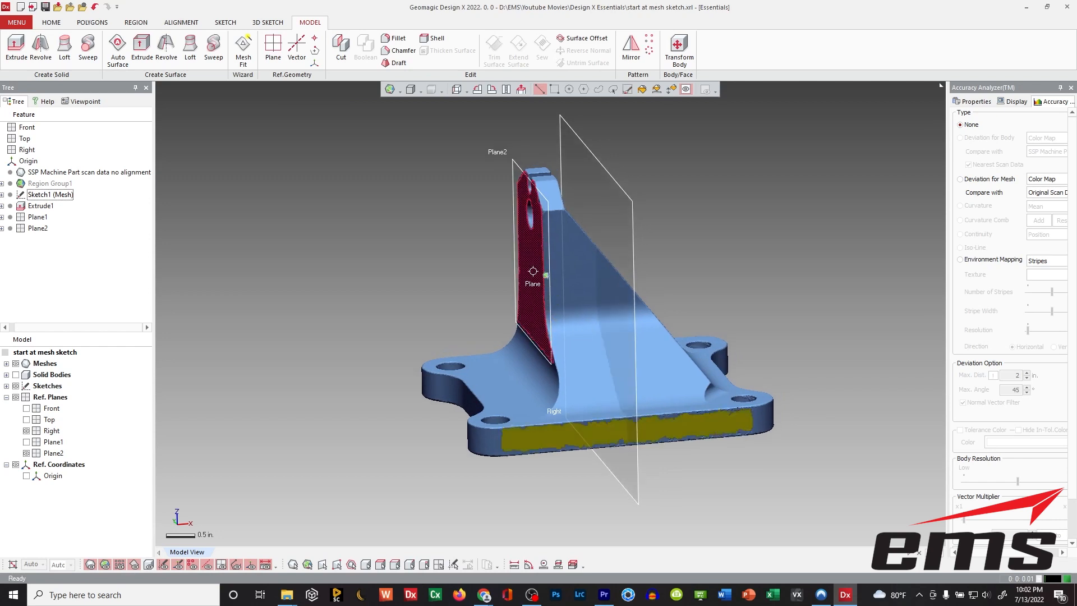
# Show the solid base plate and hide the scan mesh
pyautogui.click(16, 374)
pyautogui.click(15, 364)
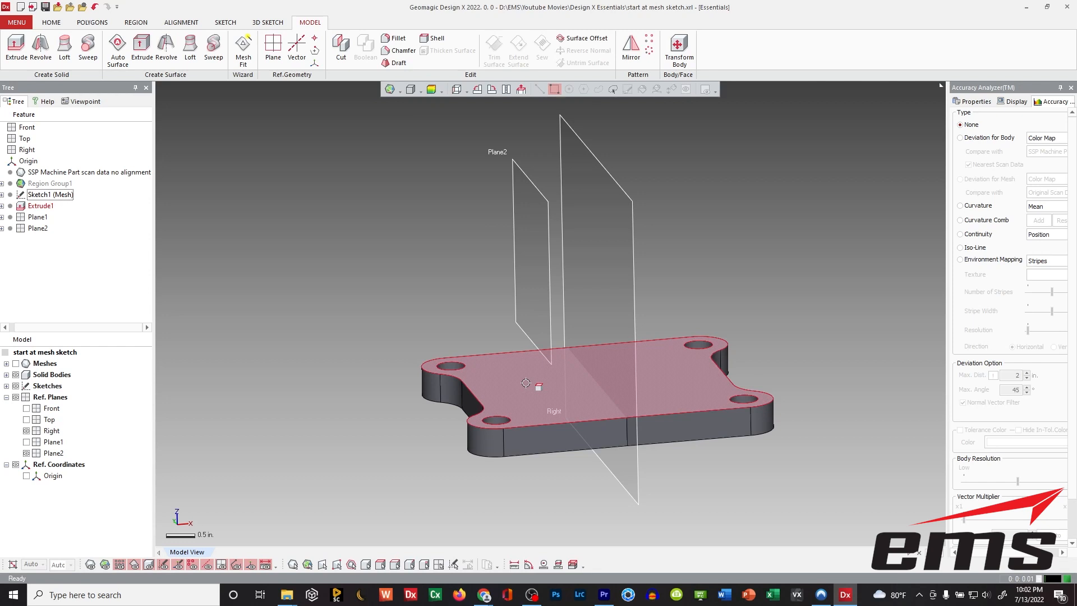
# Show the scan mesh again and hide the Right plane, keeping Plane2 displayed against the upright's face
pyautogui.moveTo(522, 383); pyautogui.dragTo(513, 382, button='right')
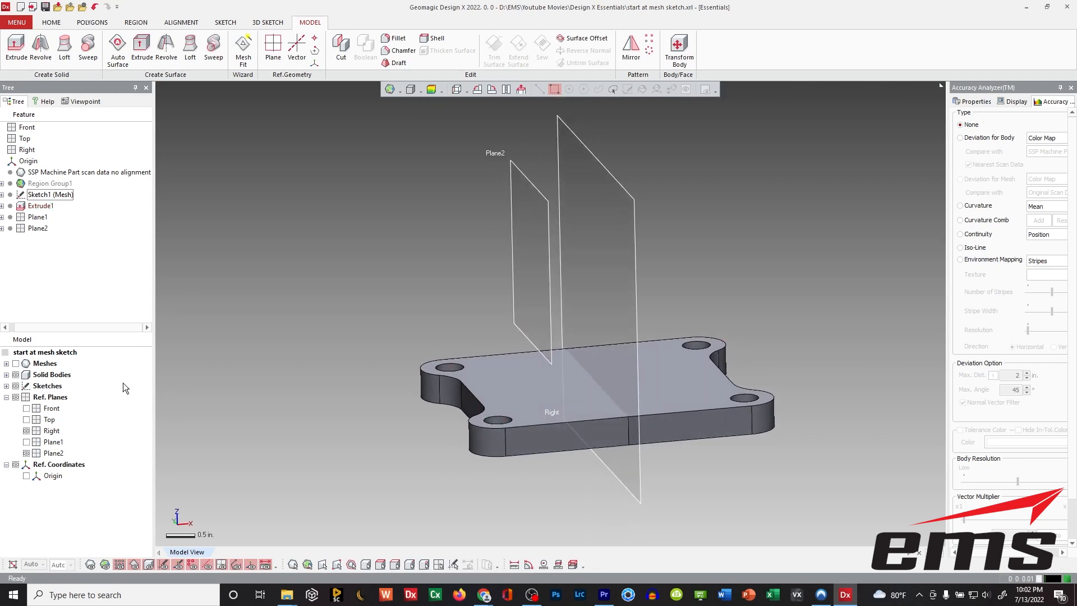
pyautogui.click(16, 363)
pyautogui.moveTo(427, 321); pyautogui.dragTo(471, 319, button='right')
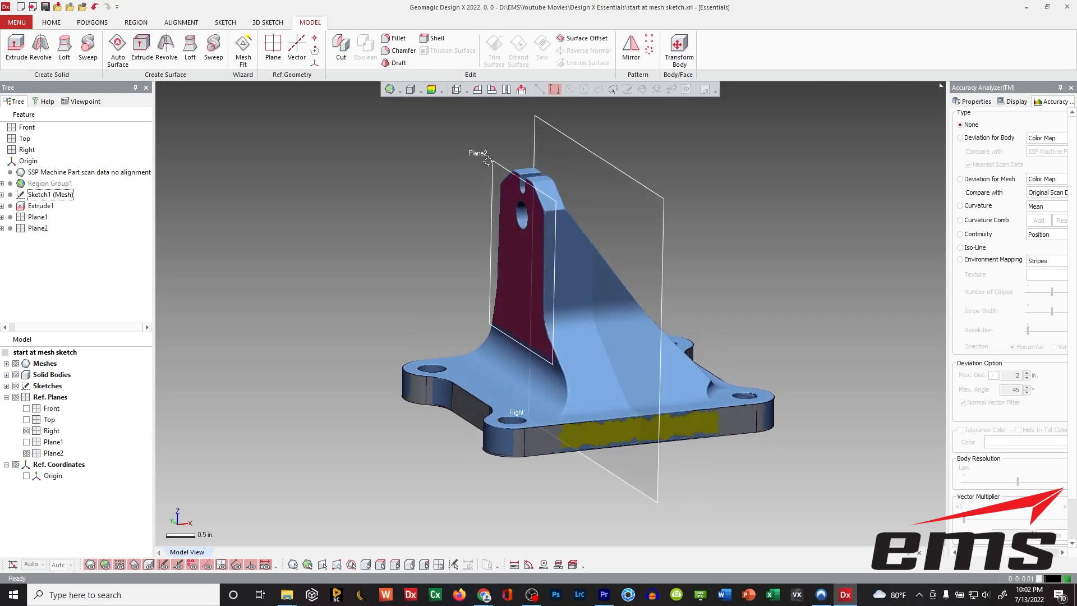
pyautogui.click(27, 430)
pyautogui.moveTo(654, 423); pyautogui.dragTo(635, 414, button='right')
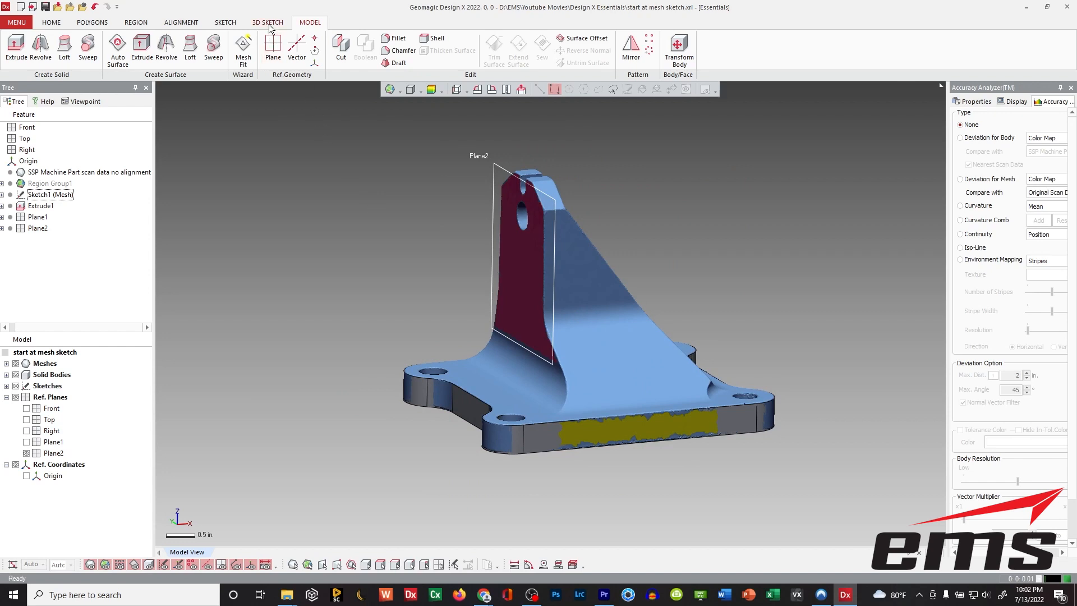
# Start a planar mesh sketch on Plane2 with the section polyline offset 0.1 in into the upright
pyautogui.click(225, 23)
pyautogui.click(6, 47)
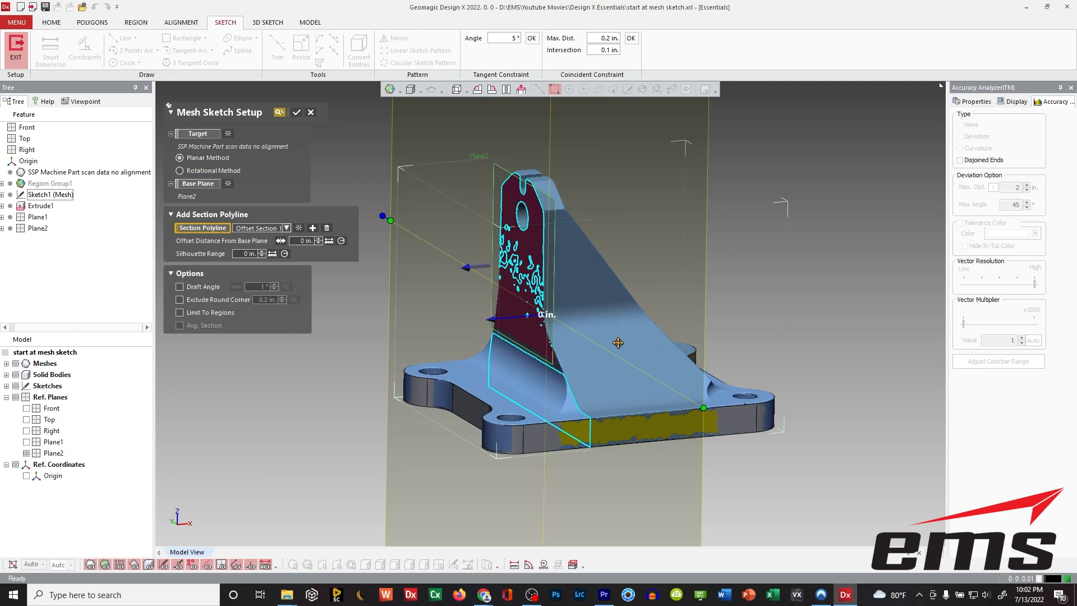
pyautogui.moveTo(621, 353); pyautogui.dragTo(575, 340, button='right')
pyautogui.moveTo(490, 320); pyautogui.dragTo(494, 319)
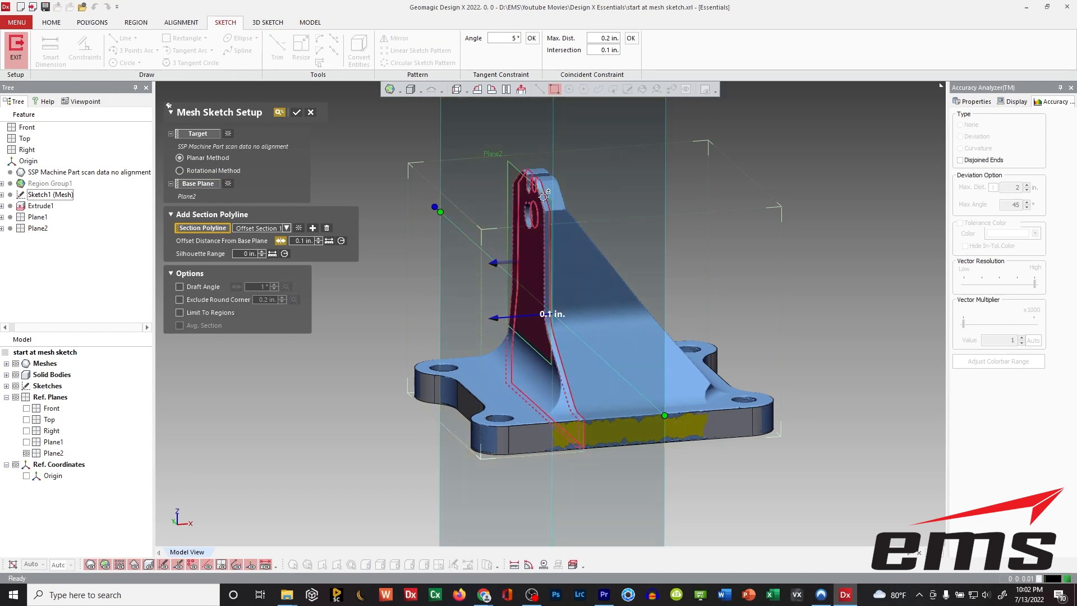
pyautogui.click(297, 112)
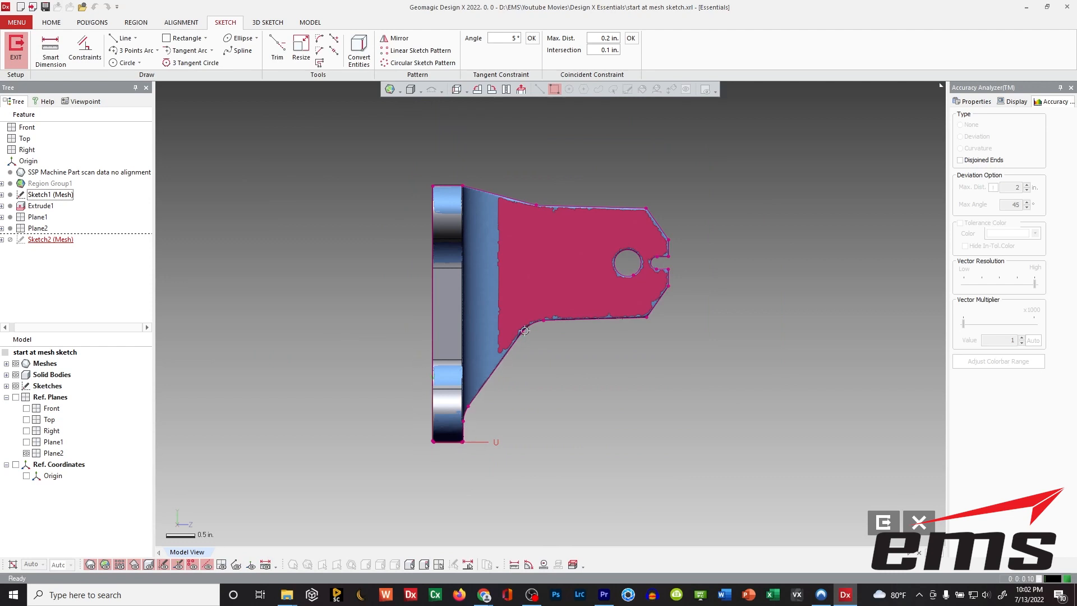
# Hide the solid body and the scan mesh so only the section polyline is displayed
pyautogui.click(16, 374)
pyautogui.click(16, 363)
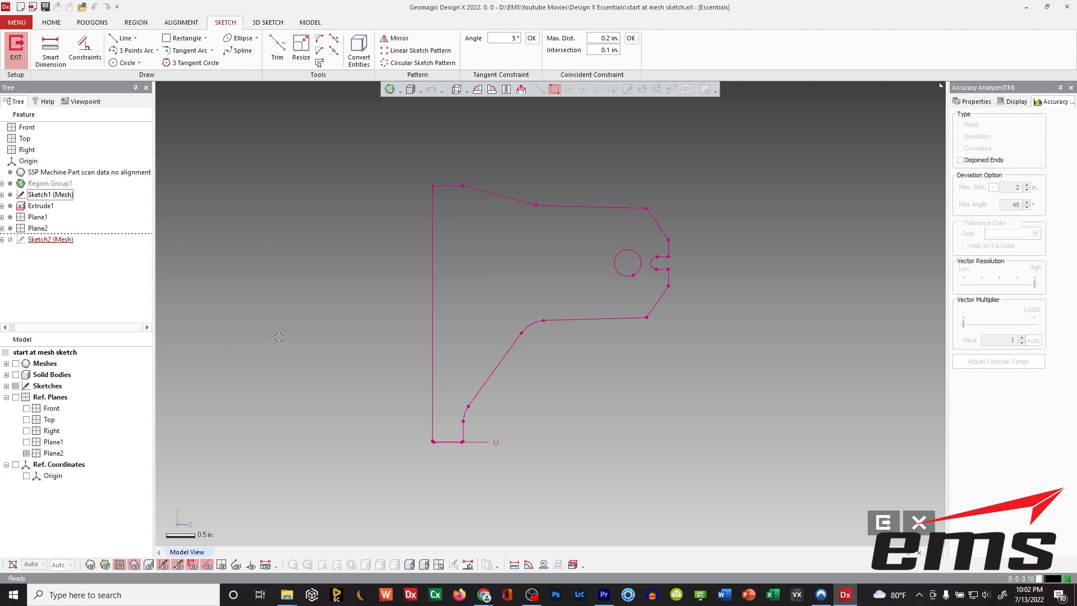
pyautogui.scroll(1, 441, 363)
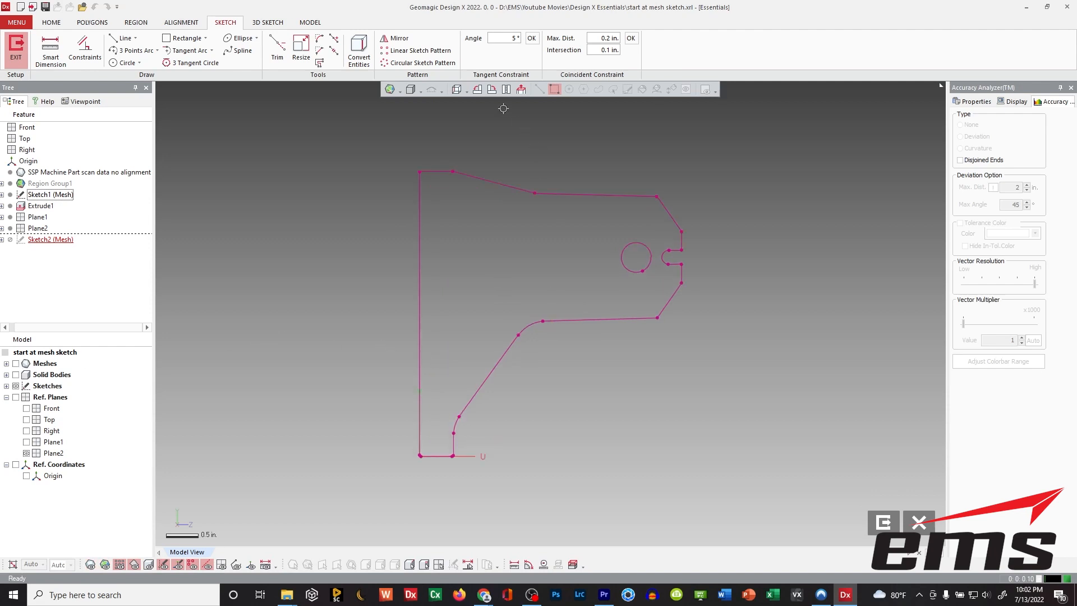
# Rotate the sketch view so the upright points upward, and save that orientation as a viewpoint
pyautogui.click(477, 91)
pyautogui.moveTo(533, 339); pyautogui.dragTo(570, 339, button='middle')
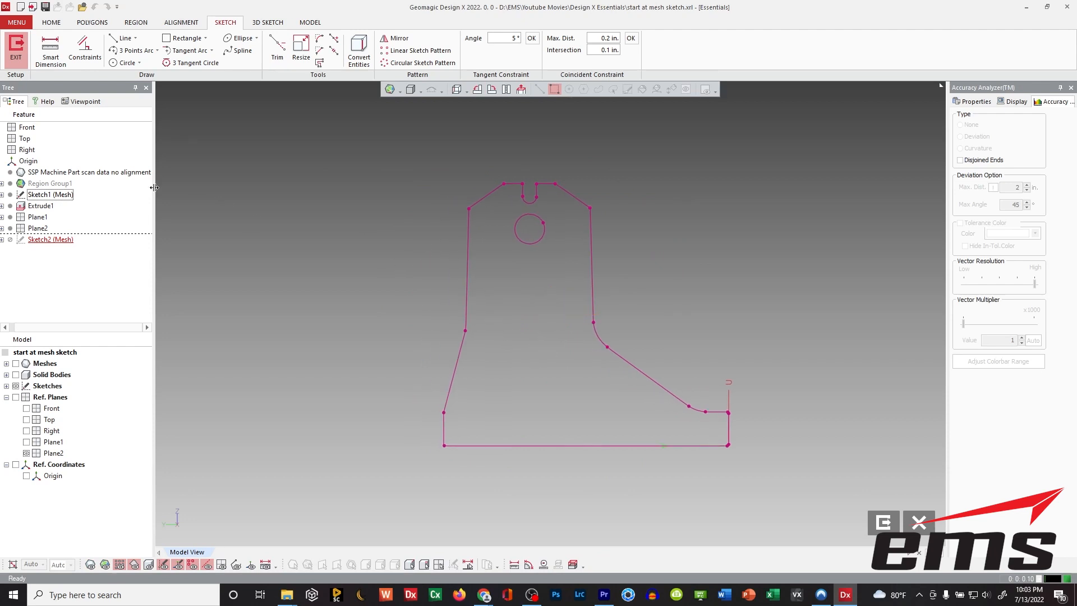
pyautogui.click(81, 102)
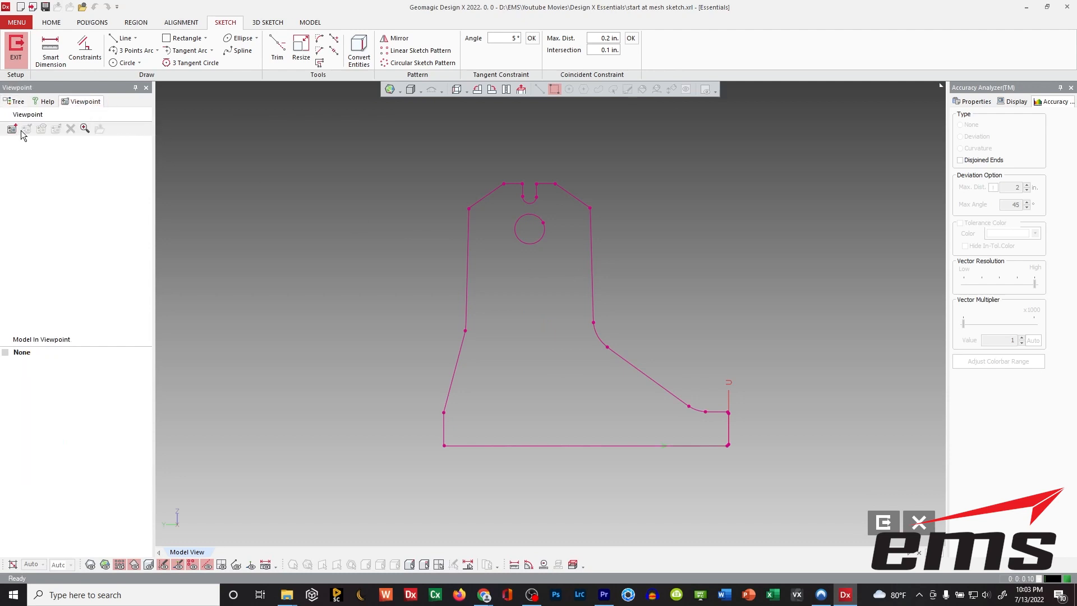
pyautogui.click(11, 129)
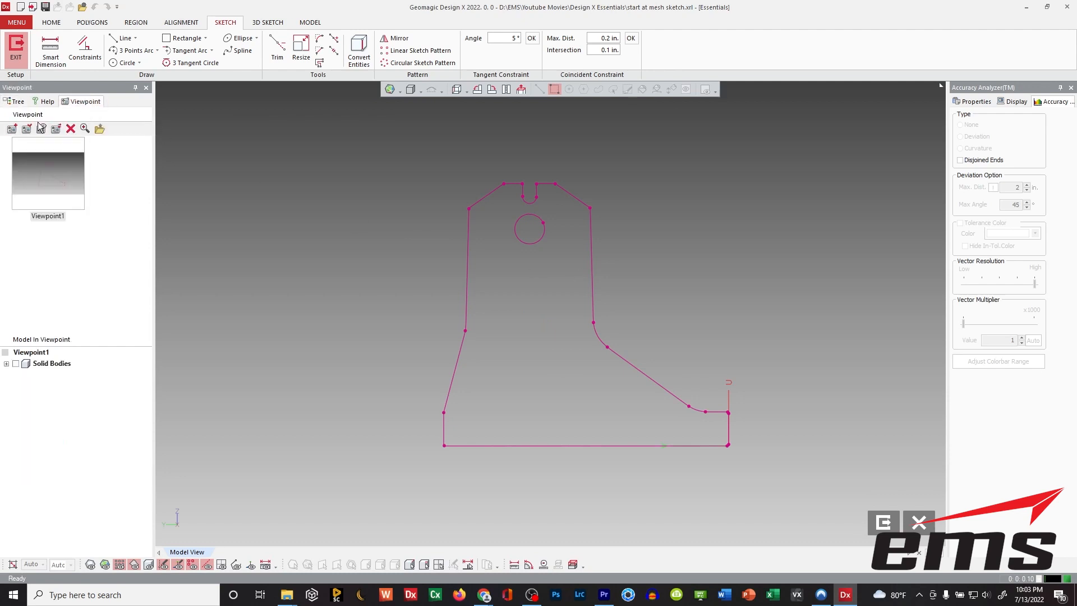
pyautogui.click(18, 102)
# Draw a horizontal reference line about 1.86 in long between the two outer shoulder corners near the top of the upright's section
pyautogui.scroll(1, 536, 278)
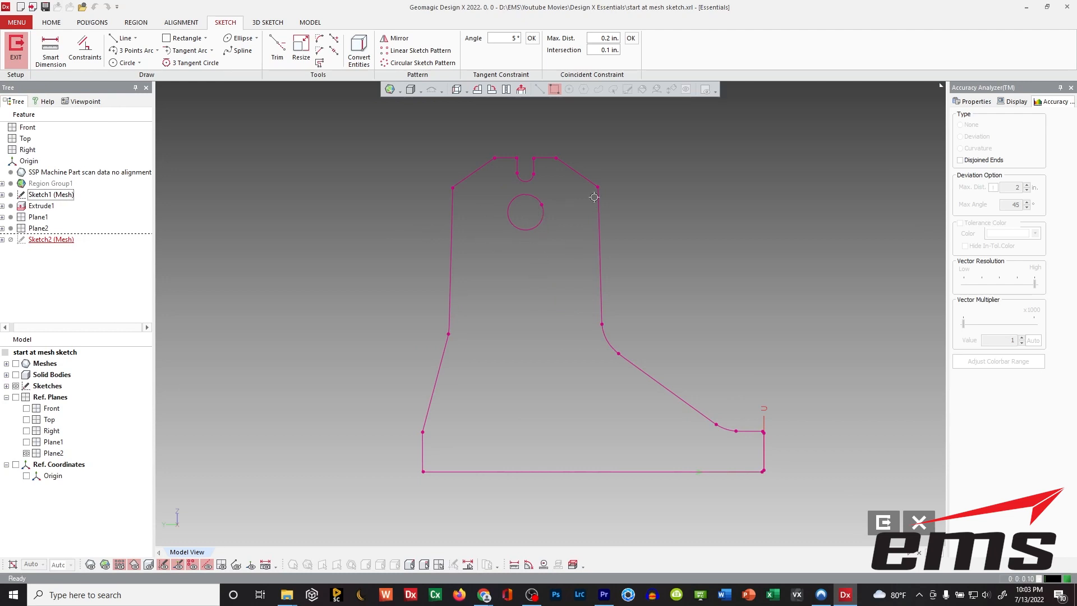
pyautogui.scroll(2, 577, 211)
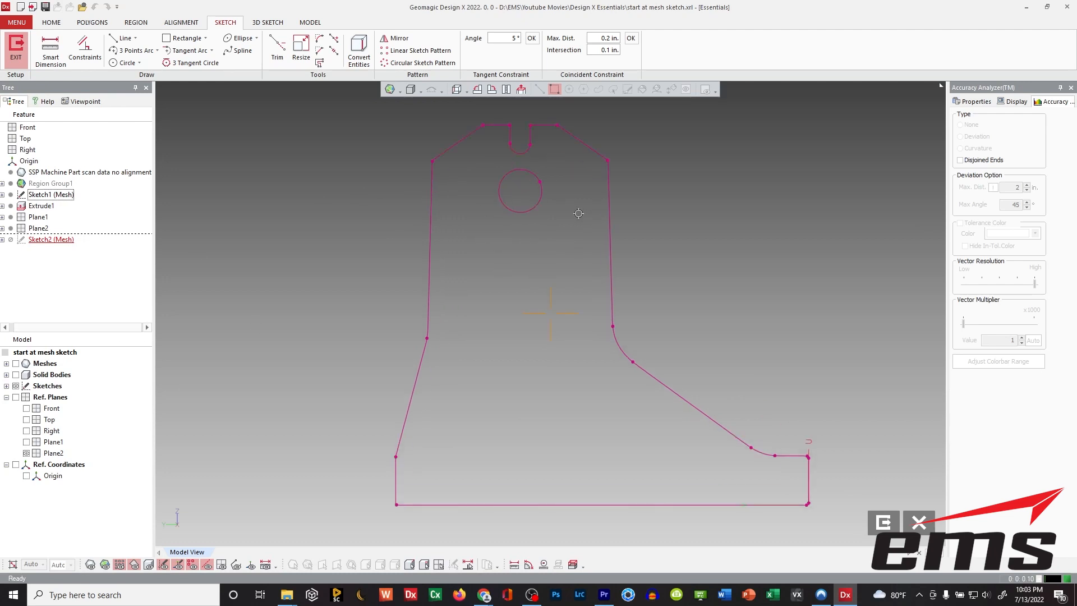
pyautogui.moveTo(548, 213)
pyautogui.keyDown('ctrl'); pyautogui.mouseDown(button='right')
pyautogui.moveTo(600, 305)
pyautogui.moveTo(596, 284)
pyautogui.mouseUp(button='right'); pyautogui.keyUp('ctrl')
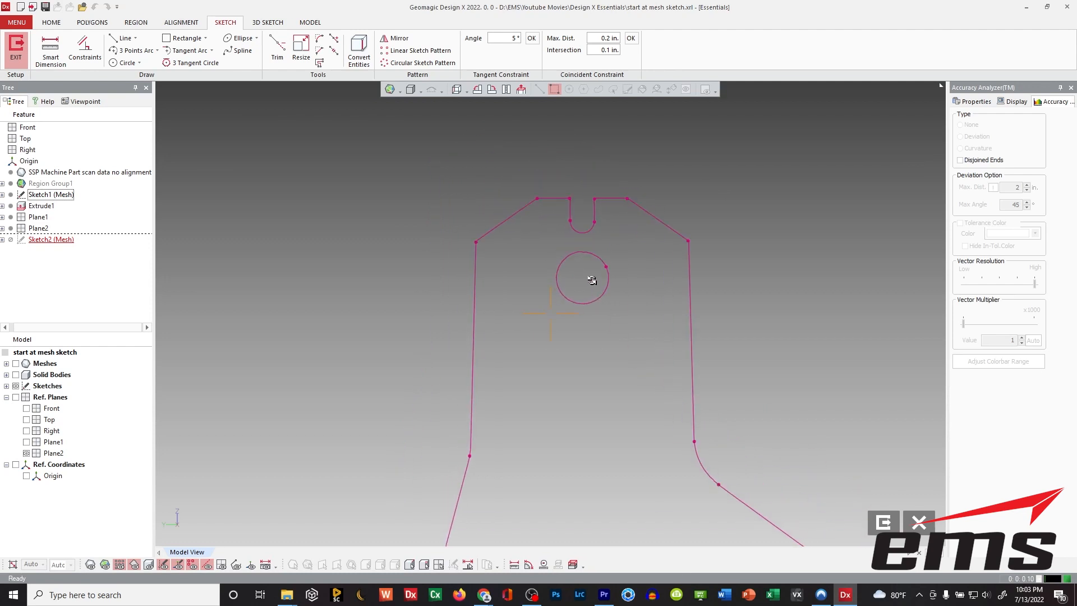
pyautogui.click(121, 38)
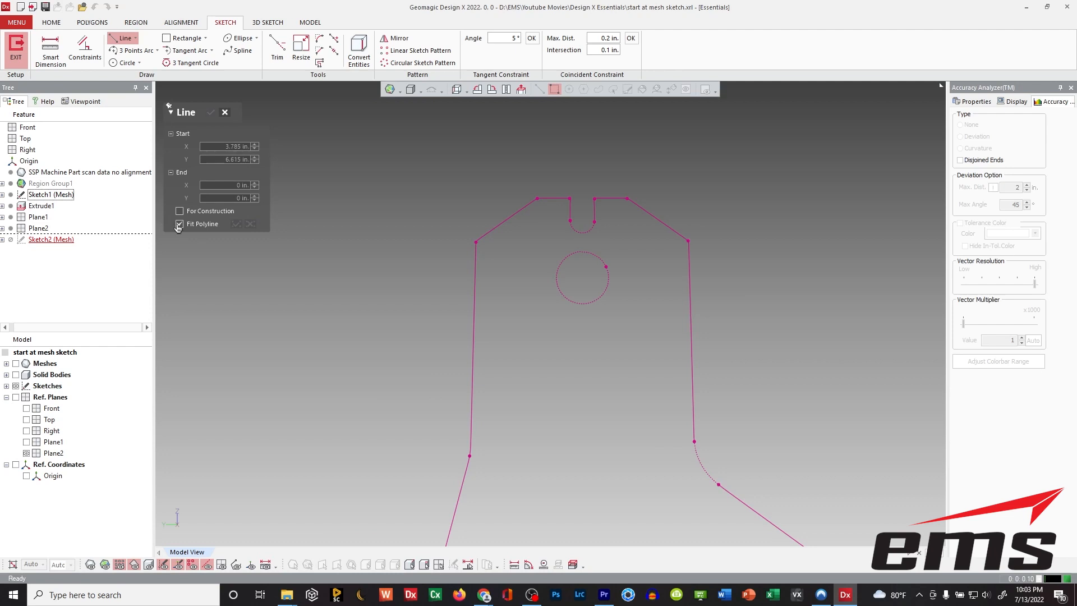
pyautogui.click(477, 244)
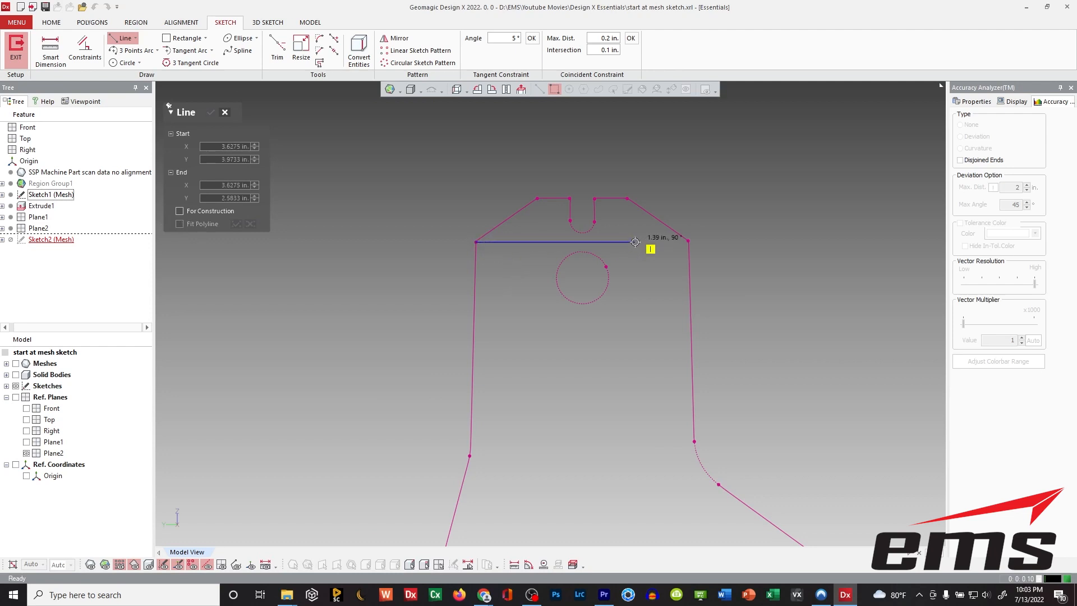
pyautogui.moveTo(686, 245)
pyautogui.keyDown('shift'); pyautogui.mouseDown(button='right')
pyautogui.moveTo(735, 238)
pyautogui.moveTo(548, 330)
pyautogui.moveTo(562, 312)
pyautogui.mouseUp(button='right'); pyautogui.keyUp('shift')
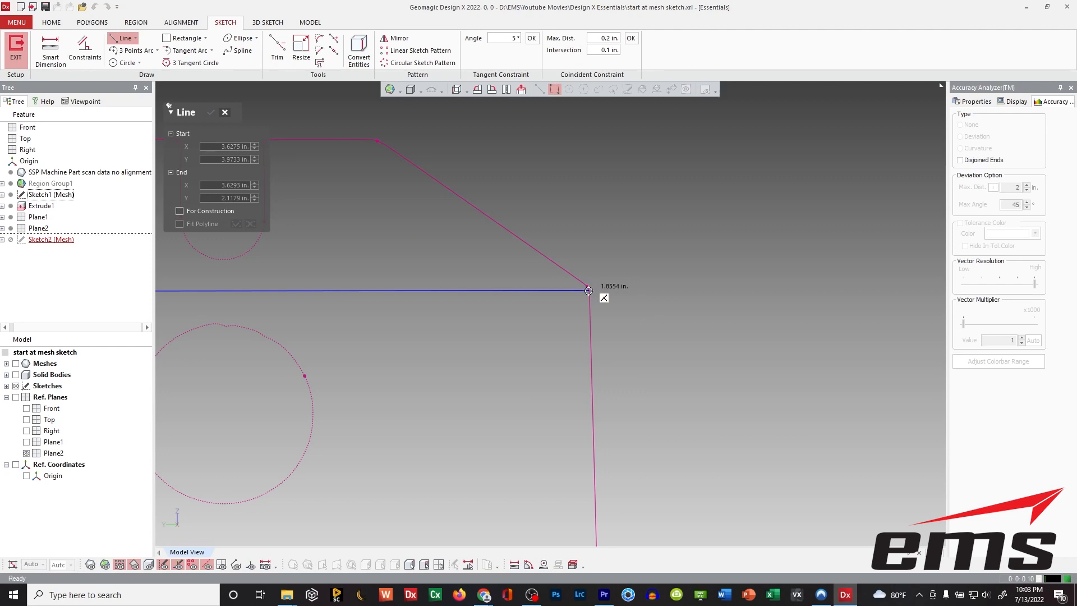
pyautogui.click(588, 291)
pyautogui.scroll(-3, 588, 291)
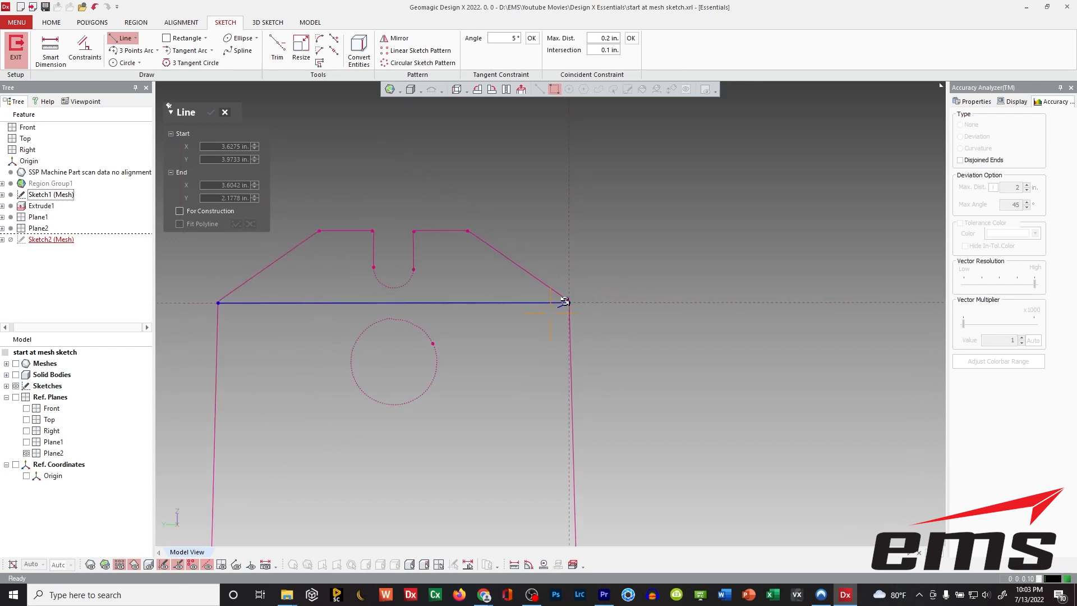
pyautogui.press('Escape')
pyautogui.scroll(-4, 488, 354)
pyautogui.moveTo(471, 356)
pyautogui.keyDown('ctrl'); pyautogui.mouseDown(button='right')
pyautogui.moveTo(520, 351)
pyautogui.moveTo(524, 288)
pyautogui.mouseUp(button='right'); pyautogui.keyUp('ctrl')
pyautogui.scroll(-3, 524, 288)
pyautogui.keyDown('ctrl'); pyautogui.moveTo(526, 340); pyautogui.dragTo(510, 308, button='right'); pyautogui.keyUp('ctrl')
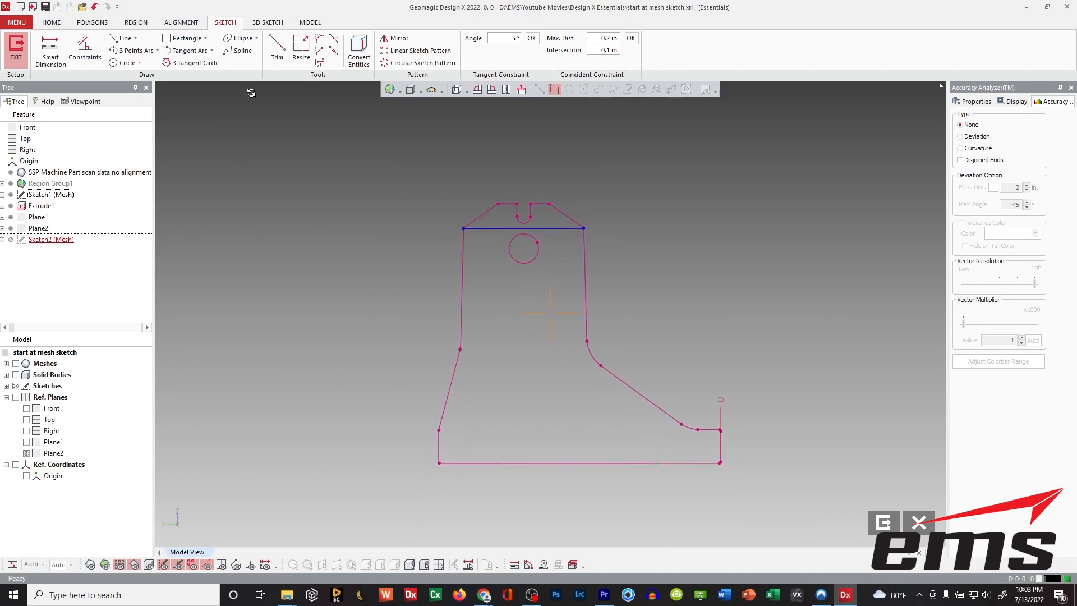
# Draw a line from above the reference line's midpoint down past the base, and convert it to a construction line
pyautogui.click(124, 38)
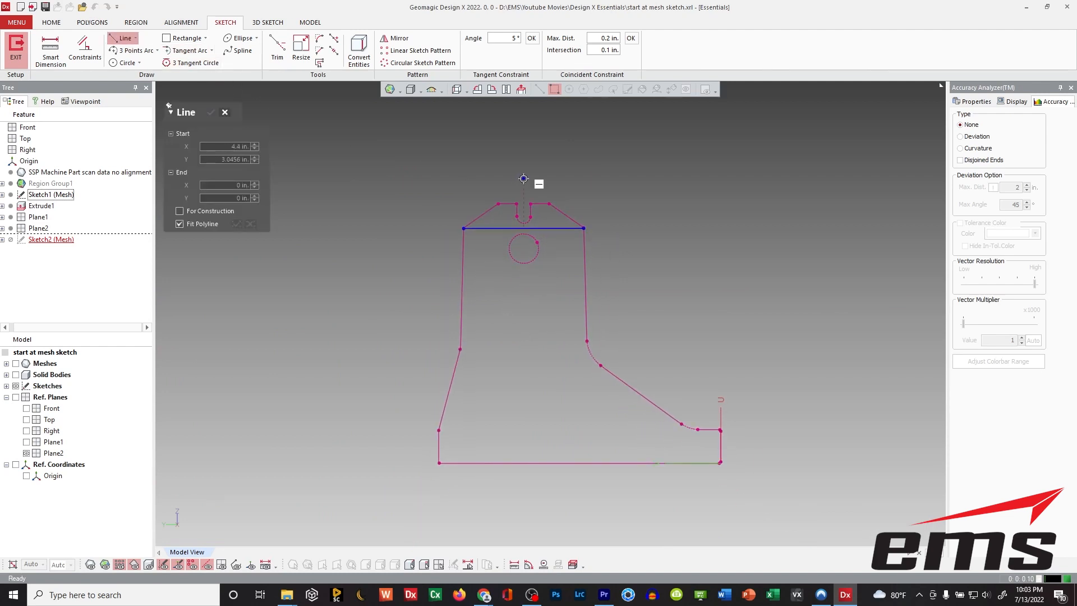
pyautogui.click(523, 178)
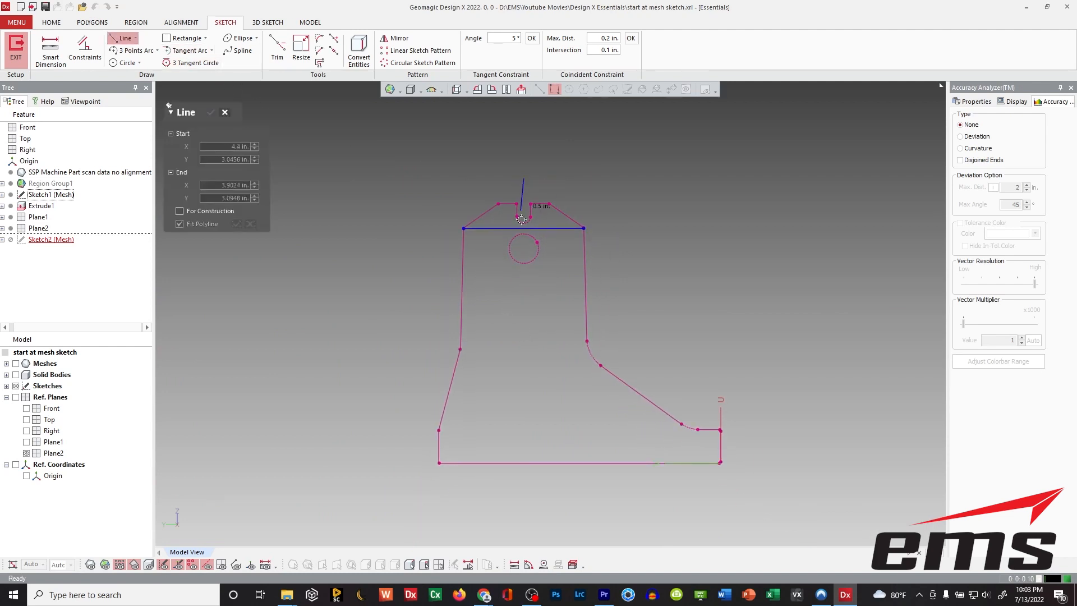
pyautogui.click(526, 492)
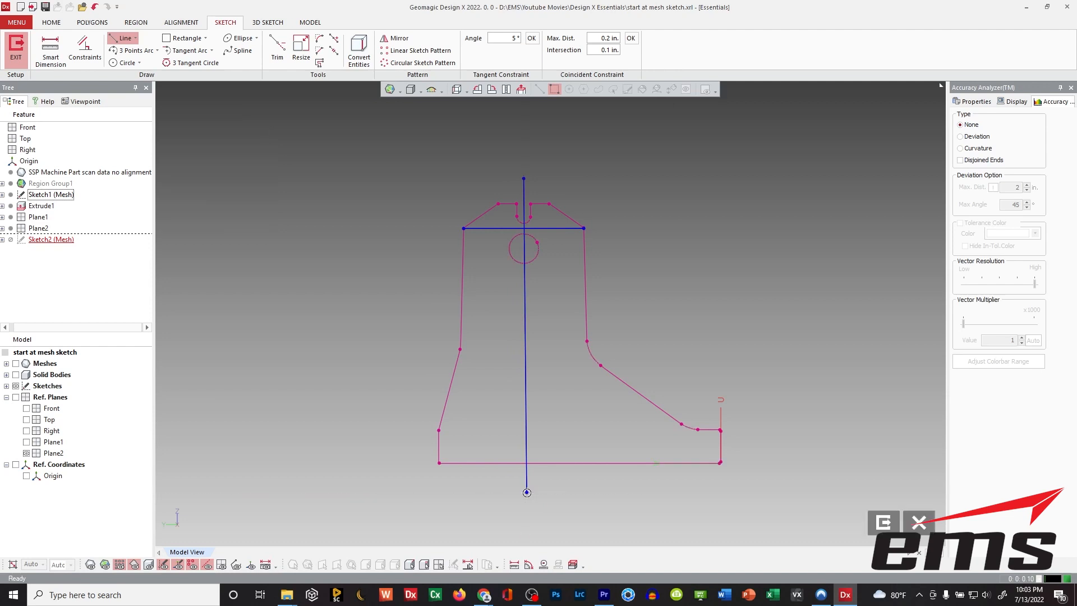
pyautogui.rightClick(525, 360)
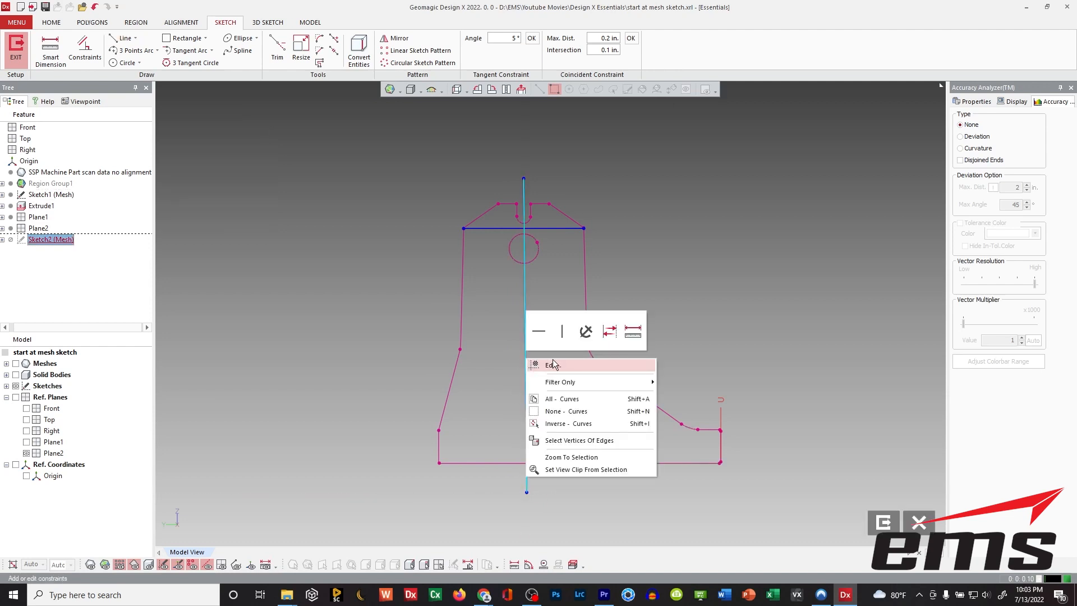
pyautogui.click(610, 331)
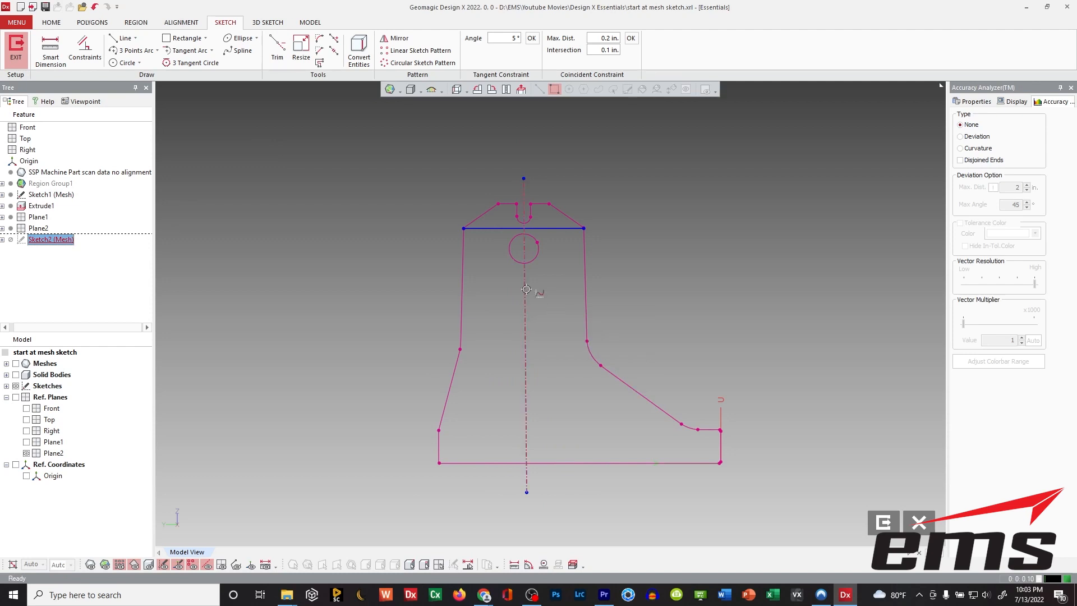
pyautogui.click(506, 228)
pyautogui.click(352, 278)
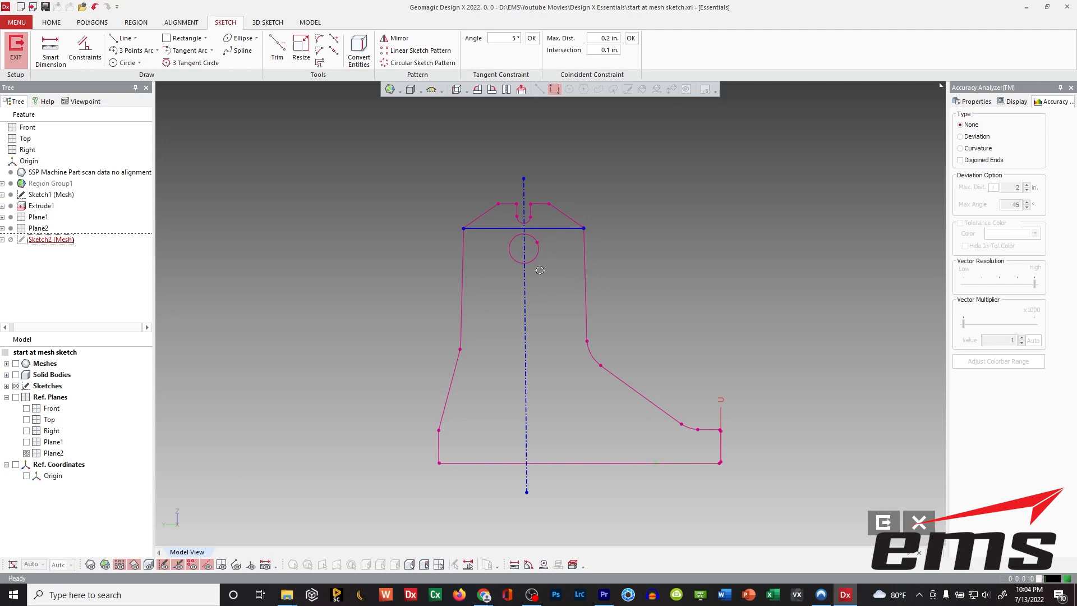
# Constrain the centre construction line to be vertical and delete the horizontal reference line between the shoulders
pyautogui.rightClick(526, 295)
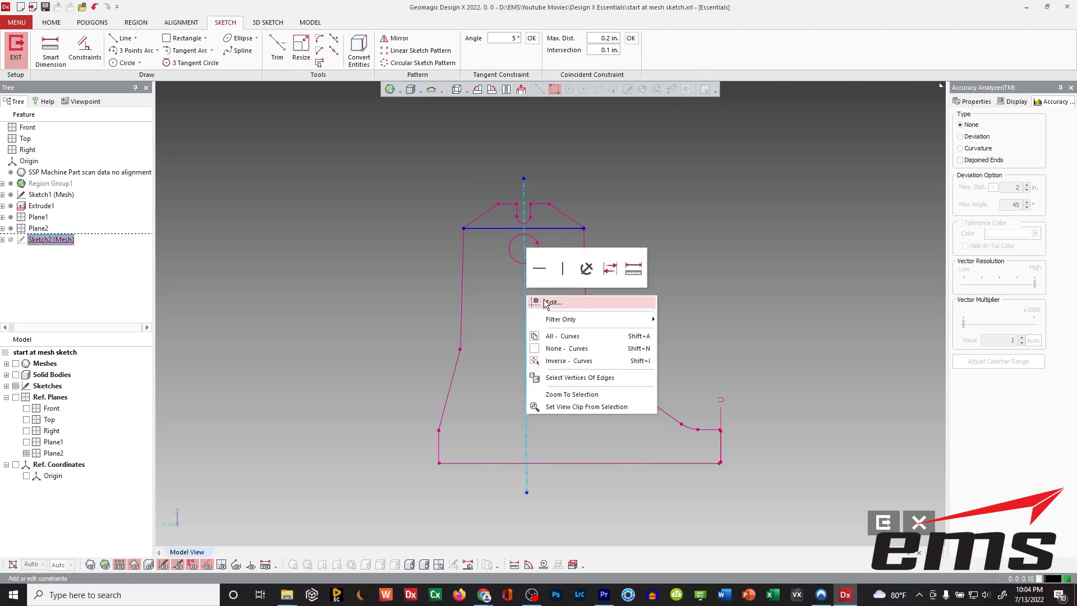
pyautogui.click(561, 266)
pyautogui.hotkey('ctrl', 'z')
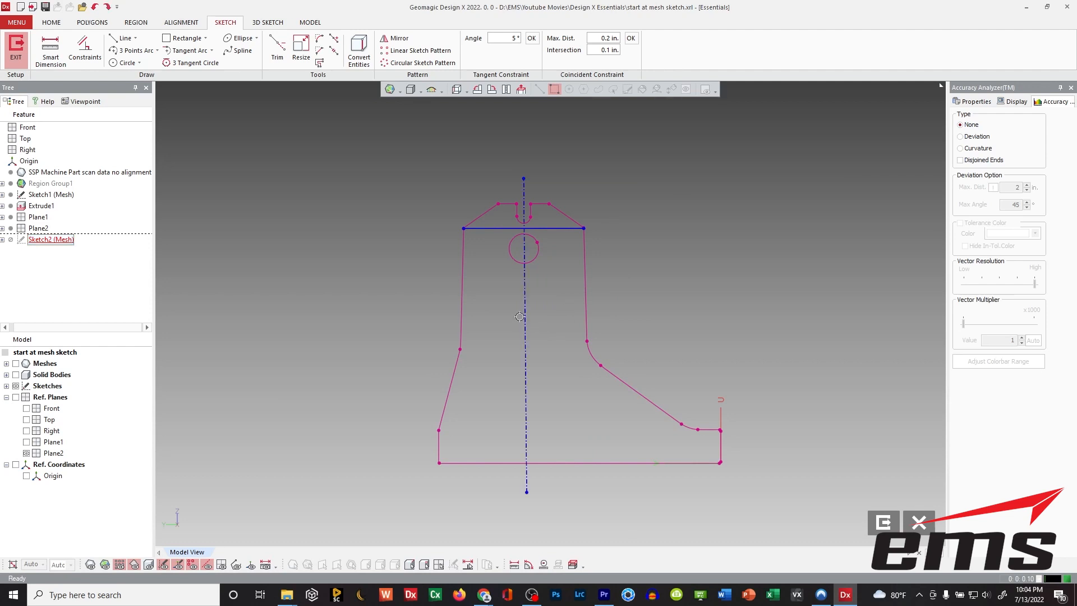
pyautogui.rightClick(526, 315)
pyautogui.click(543, 293)
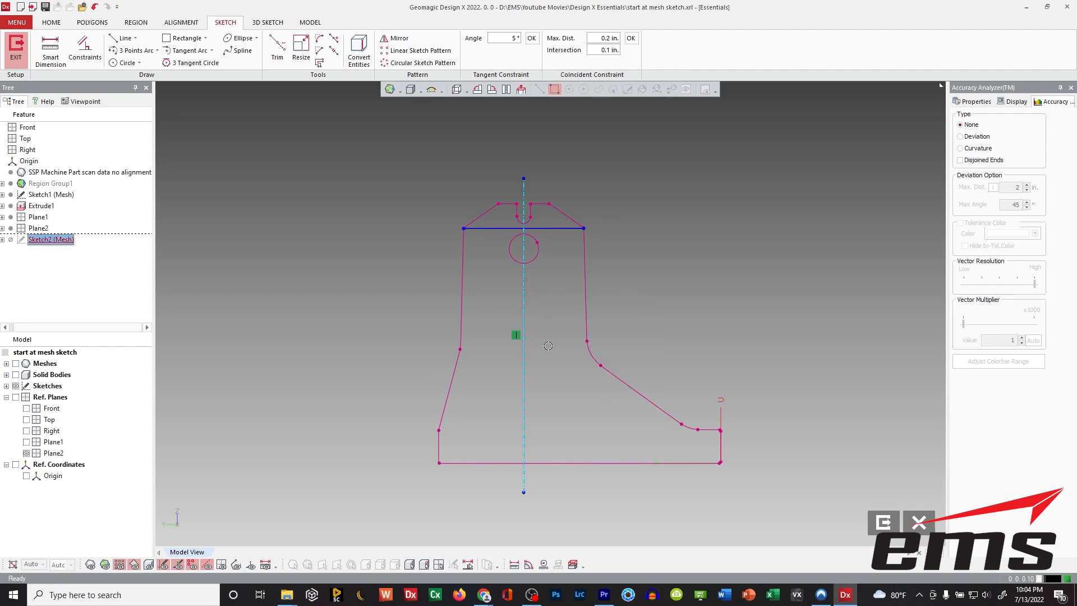
pyautogui.click(490, 230)
pyautogui.press('Escape')
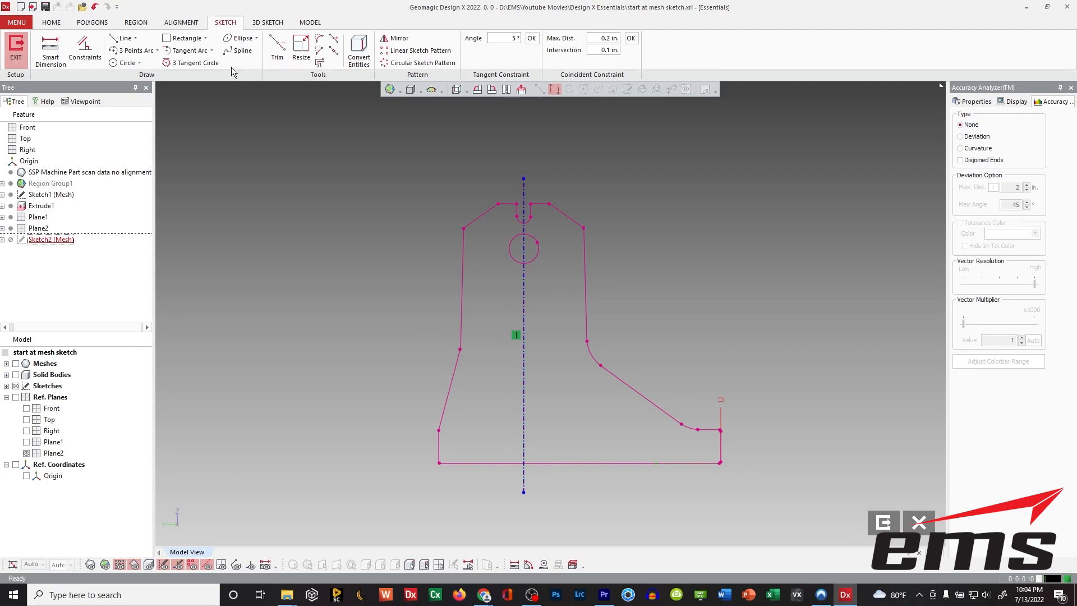
# Fit lines to the section polyline along the upright's left straight side and the sloped shoulder edge above it
pyautogui.click(123, 38)
pyautogui.click(462, 270)
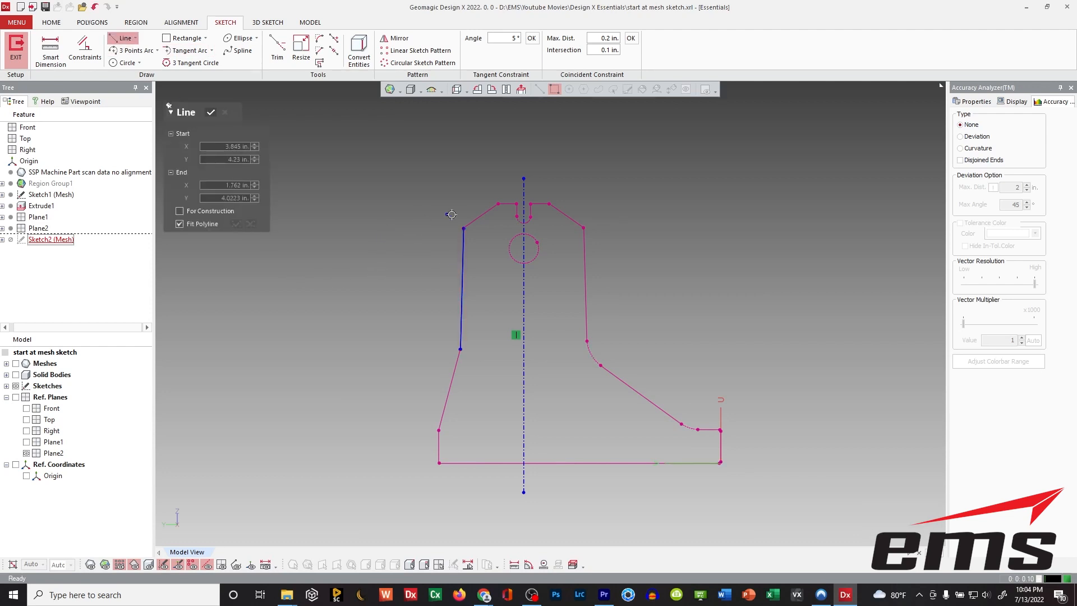
pyautogui.click(480, 216)
pyautogui.moveTo(401, 436); pyautogui.dragTo(375, 334, button='middle')
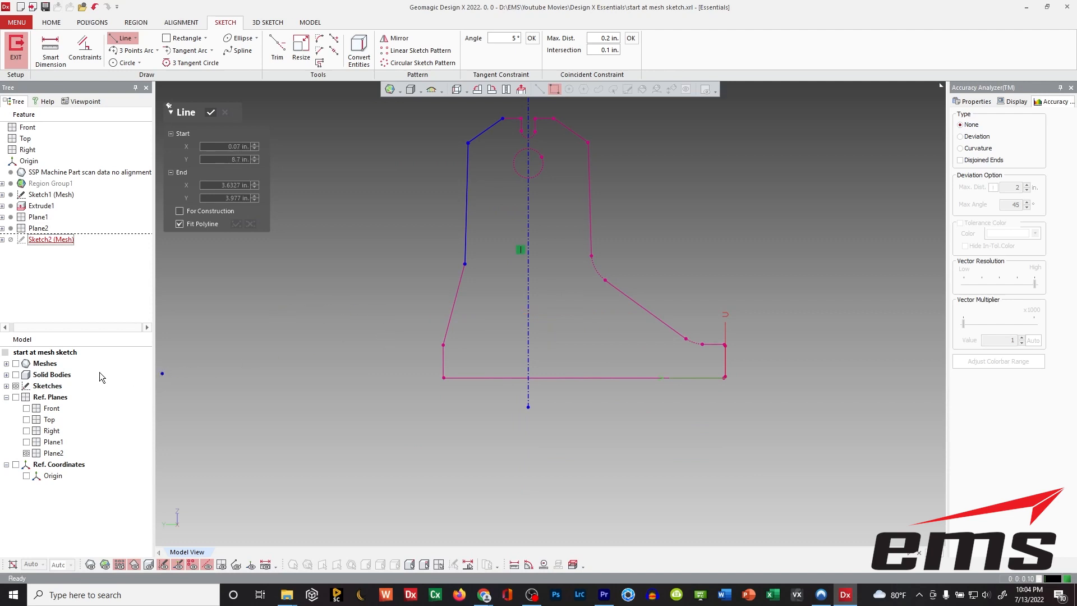
# Show the solid base plate behind the sketch and finish the Line command
pyautogui.click(16, 375)
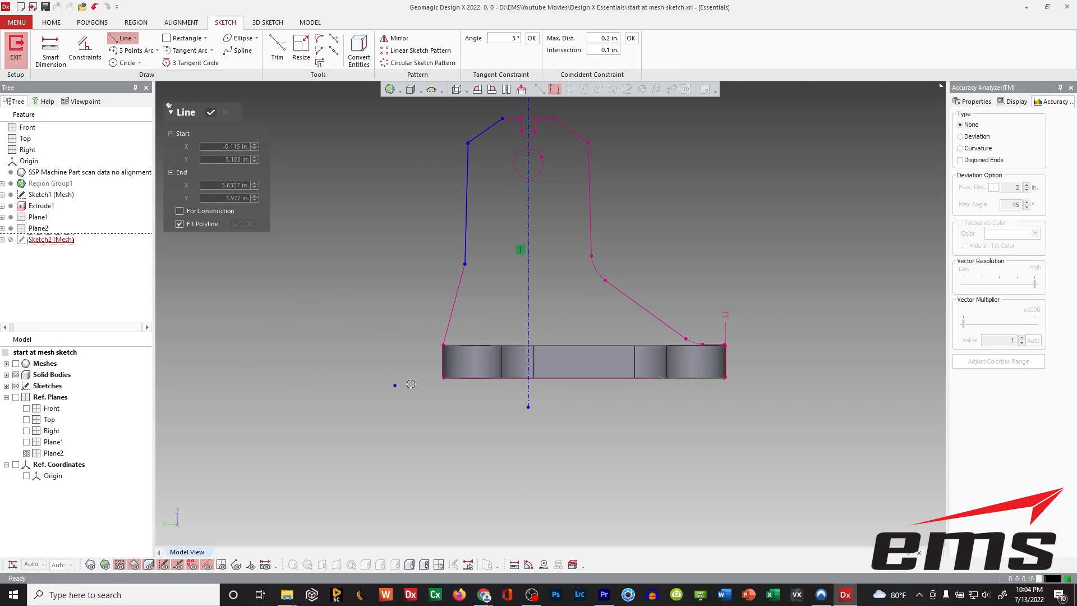
pyautogui.scroll(5, 449, 372)
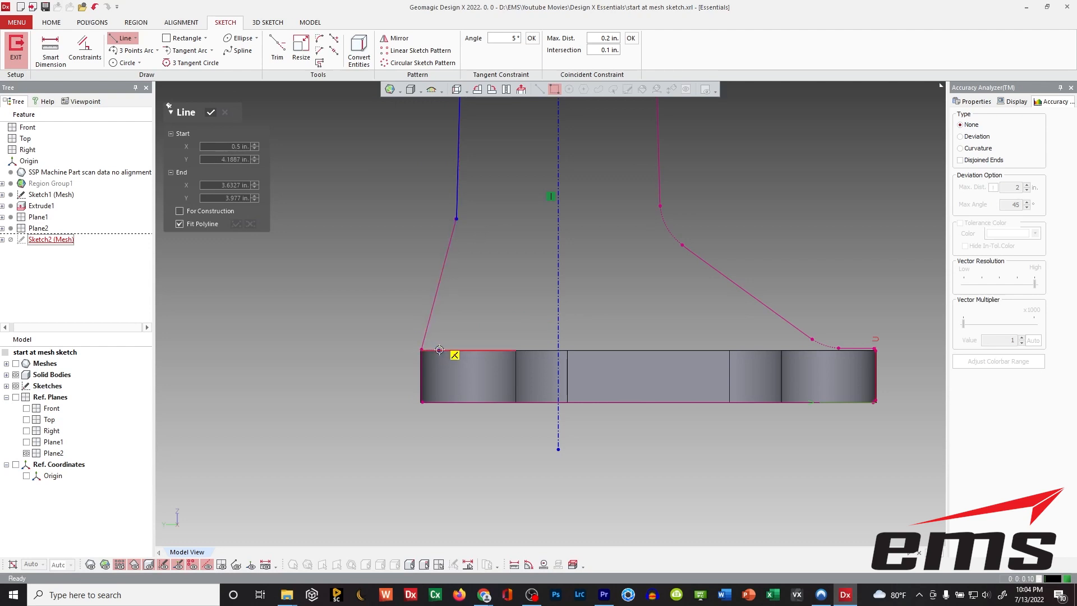
pyautogui.scroll(3, 425, 351)
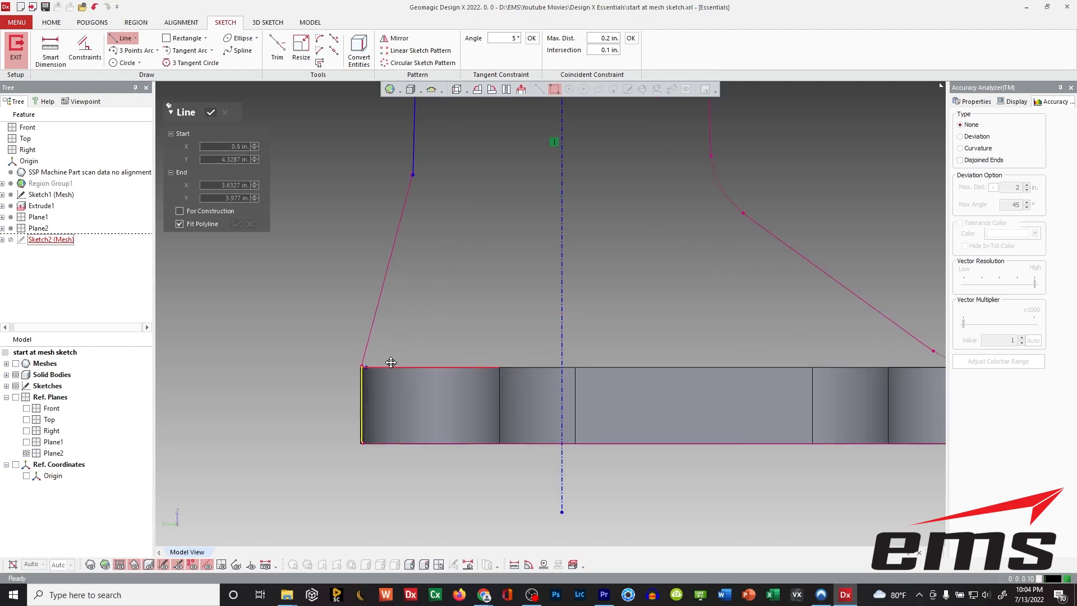
pyautogui.click(210, 112)
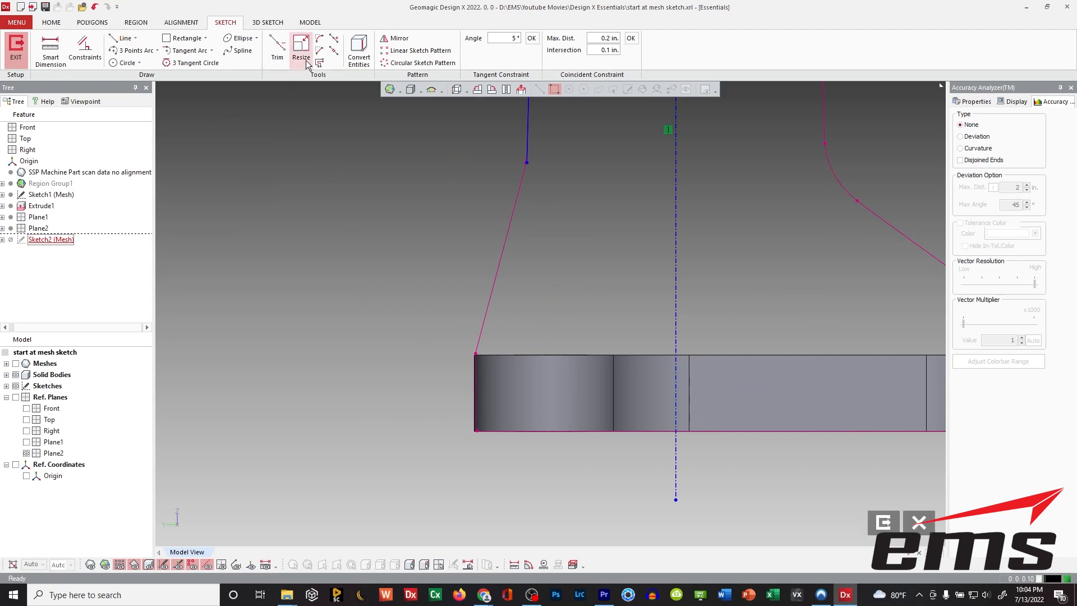
# Convert the curved upper edge of the base's near corner, around the hole, into a sketch line
pyautogui.click(359, 55)
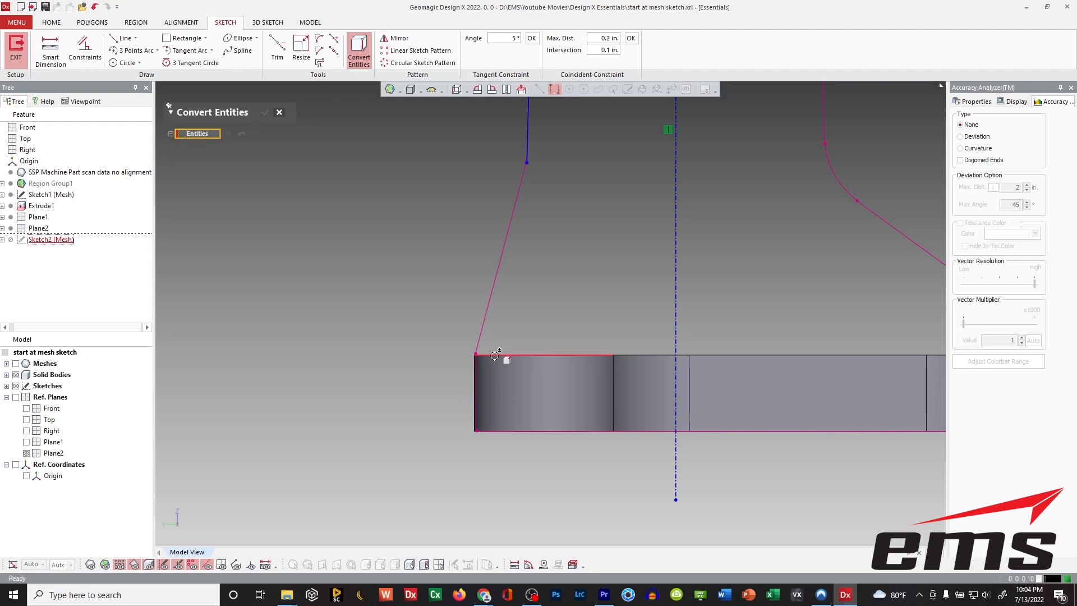
pyautogui.moveTo(494, 356); pyautogui.dragTo(498, 371, button='right')
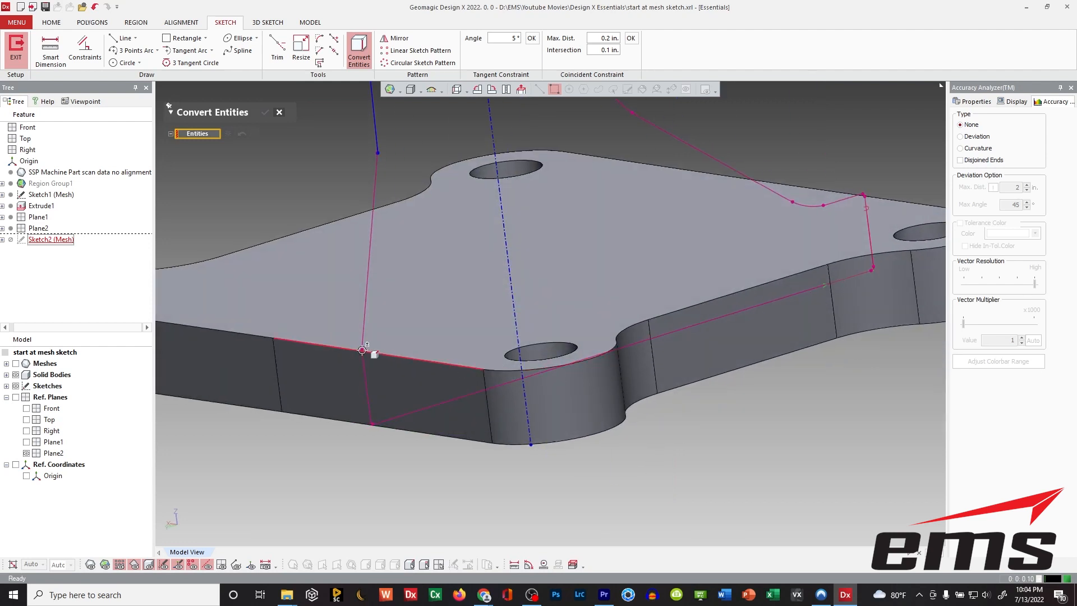
pyautogui.click(502, 372)
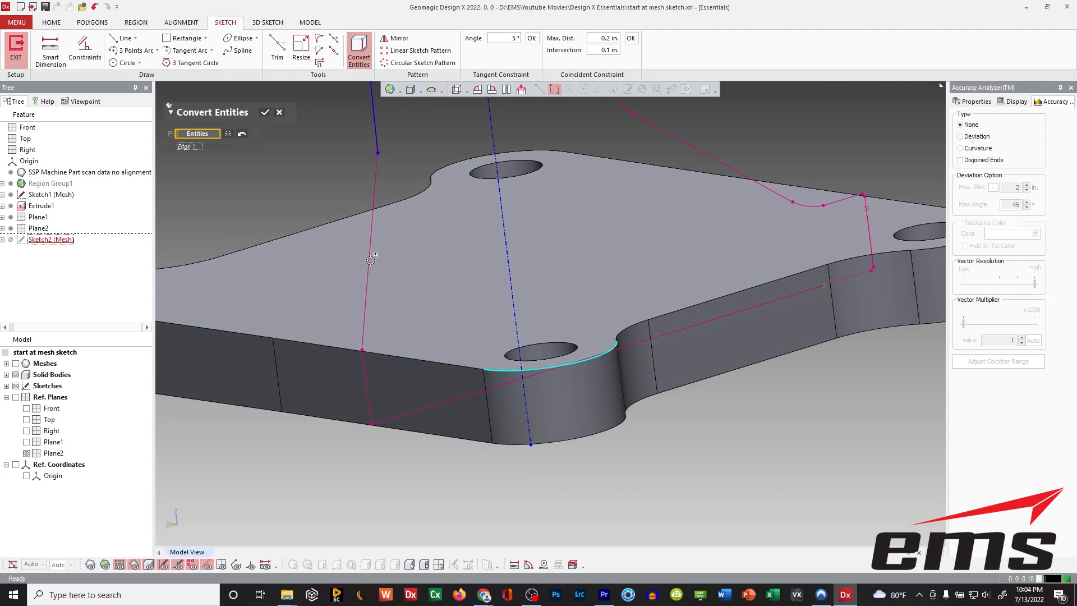
pyautogui.click(266, 113)
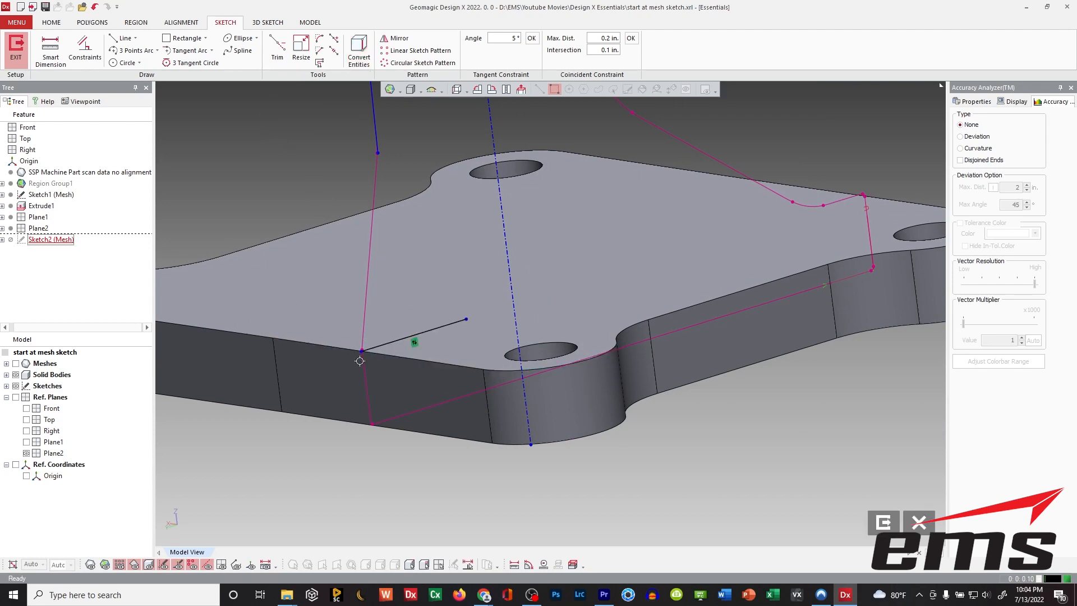
# Examine up close where the converted line's end meets the section polyline, and return to the saved Viewpoint1 view
pyautogui.scroll(3, 338, 353)
pyautogui.keyDown('ctrl'); pyautogui.moveTo(338, 353); pyautogui.dragTo(586, 310, button='right'); pyautogui.keyUp('ctrl')
pyautogui.scroll(10, 586, 310)
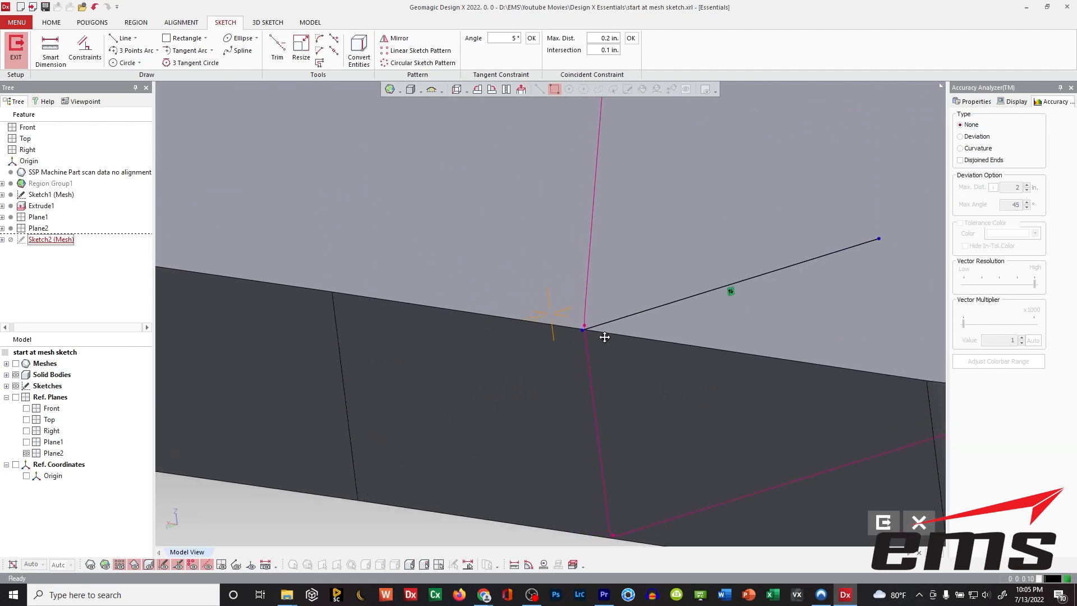
pyautogui.keyDown('ctrl'); pyautogui.moveTo(631, 369); pyautogui.dragTo(540, 306, button='right'); pyautogui.keyUp('ctrl')
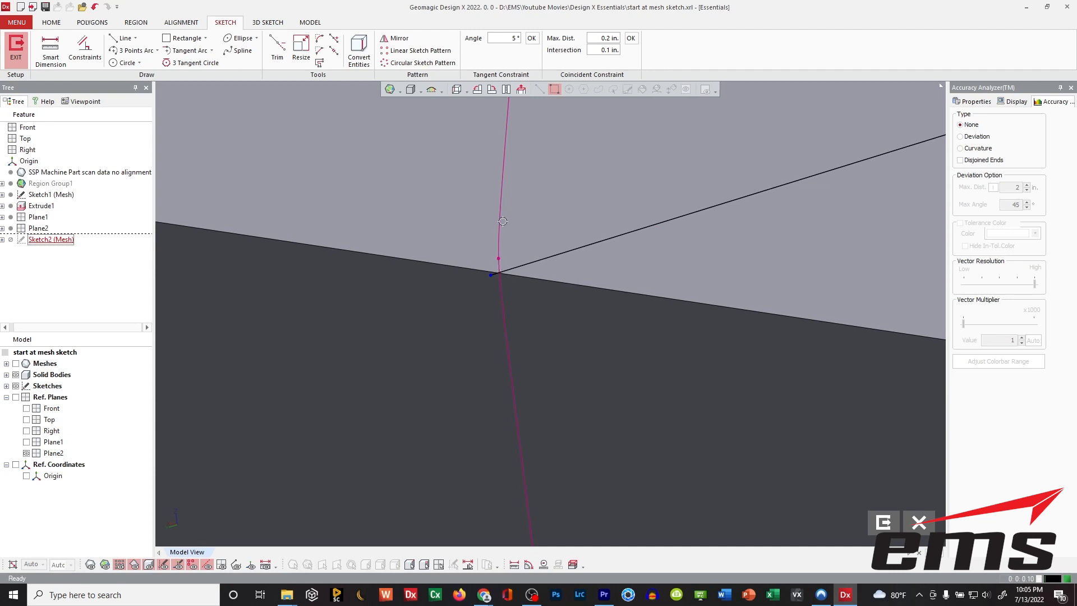
pyautogui.scroll(-8, 505, 241)
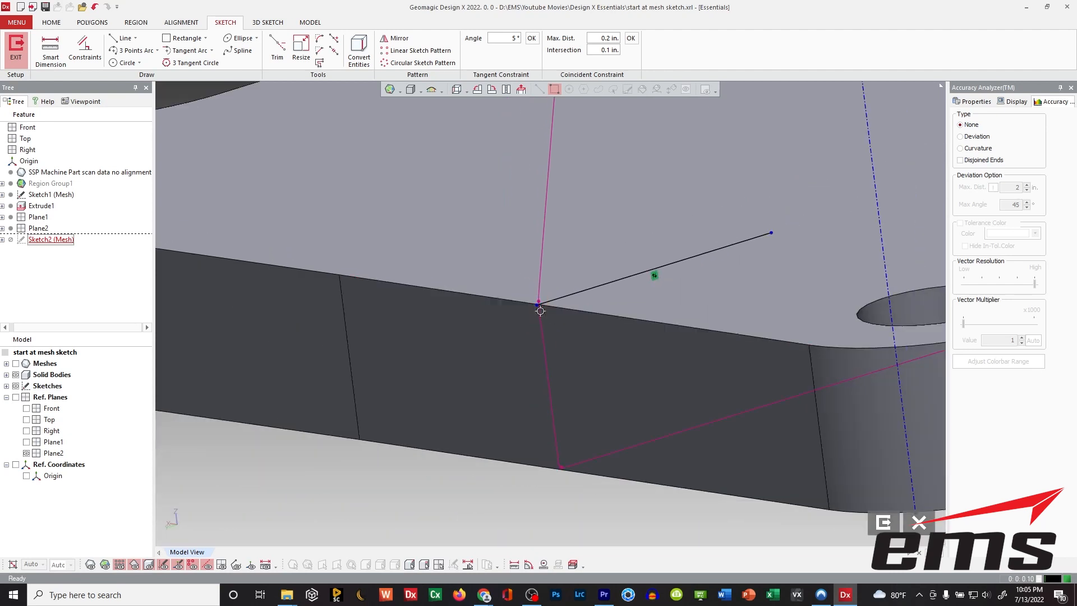
pyautogui.scroll(-7, 541, 299)
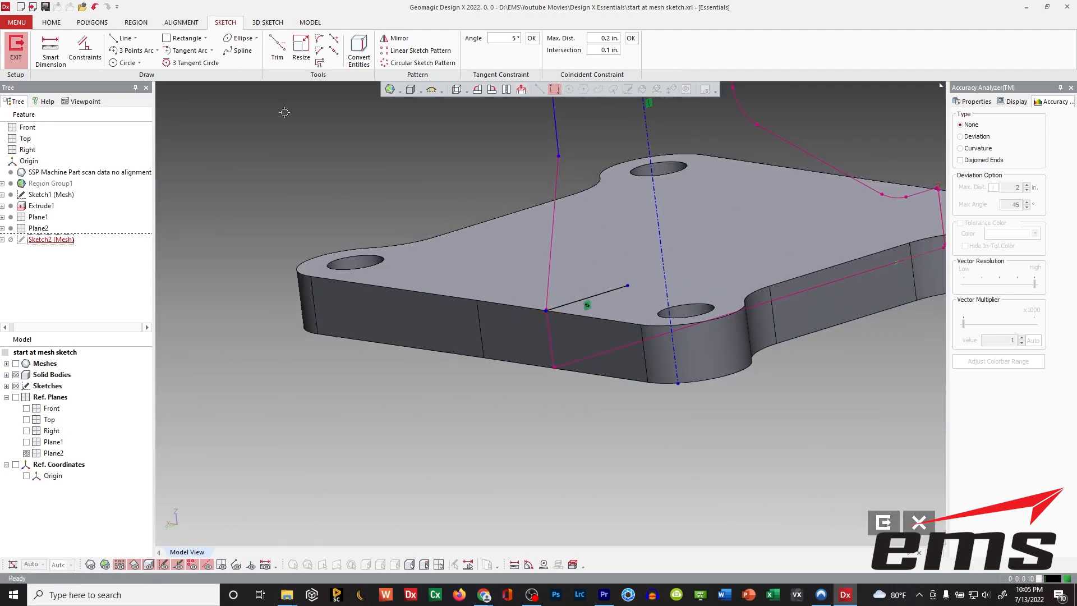
pyautogui.click(84, 100)
pyautogui.doubleClick(39, 188)
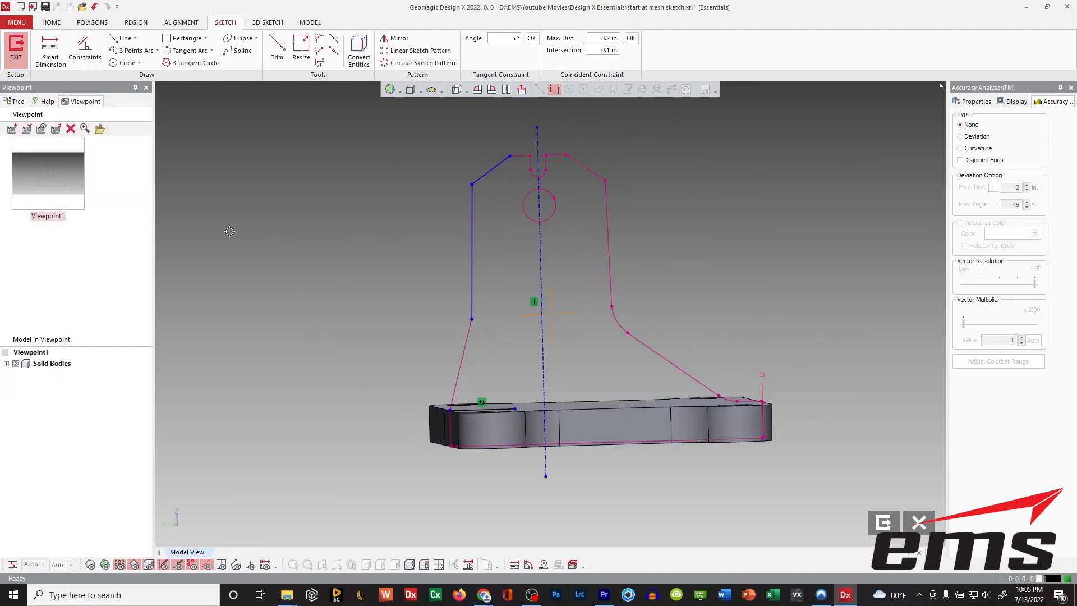
pyautogui.scroll(4, 409, 371)
pyautogui.moveTo(423, 360); pyautogui.dragTo(504, 229, button='middle')
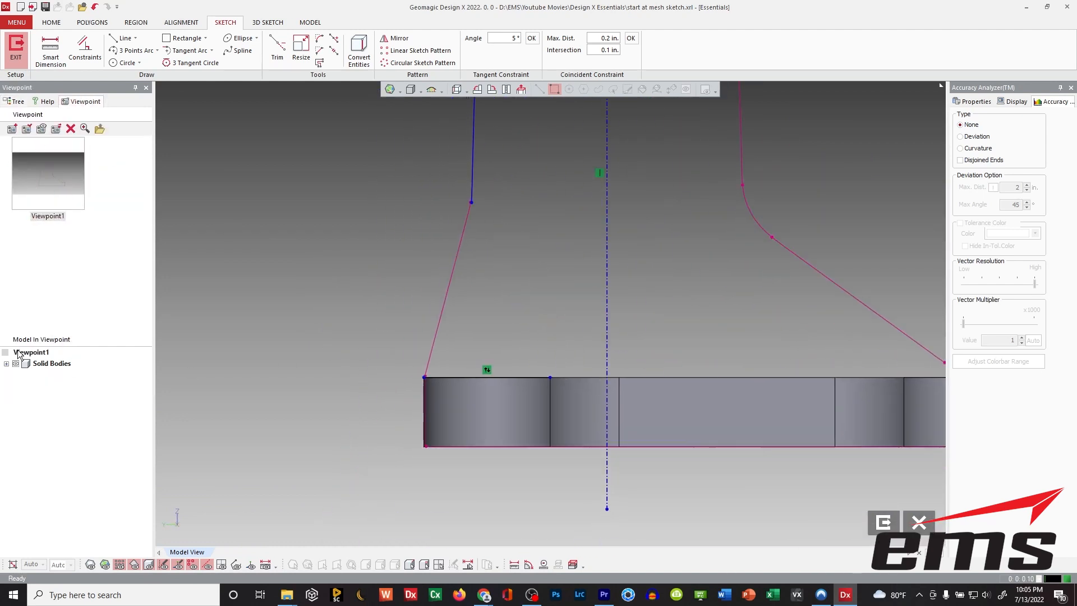
# Hide the solid bodies and draw a line about 1.17 in. long from the converted line's outer endpoint up along the sloped section edge
pyautogui.click(15, 101)
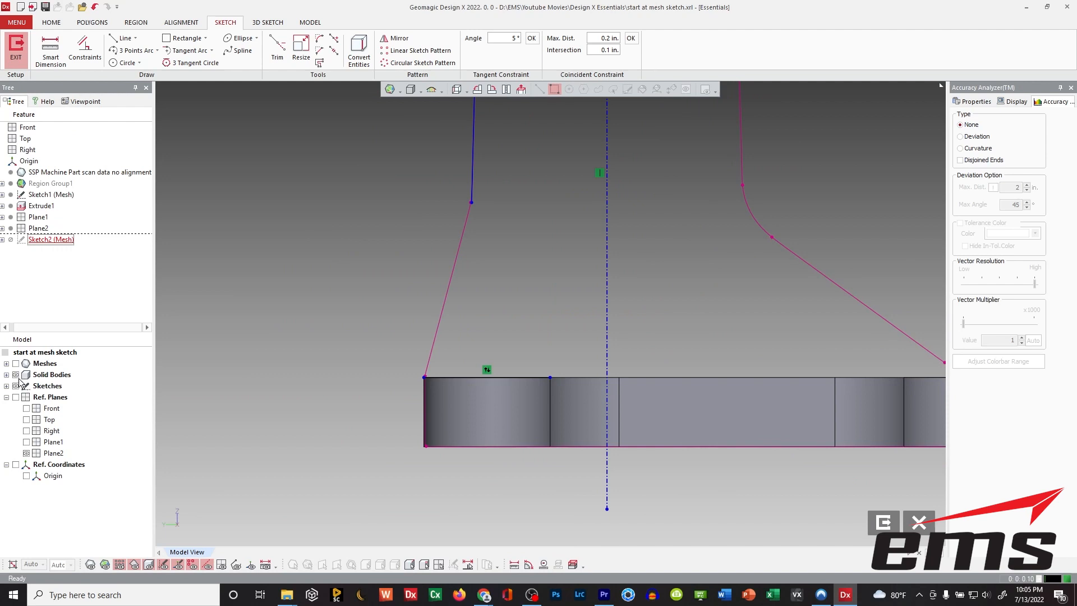
pyautogui.click(16, 375)
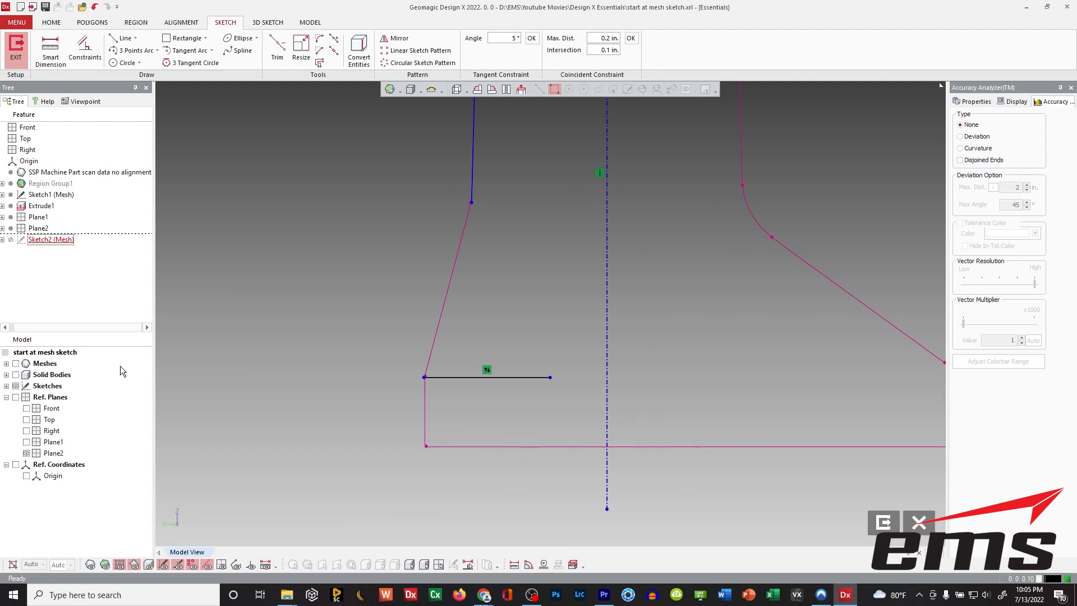
pyautogui.click(121, 38)
pyautogui.scroll(3, 409, 379)
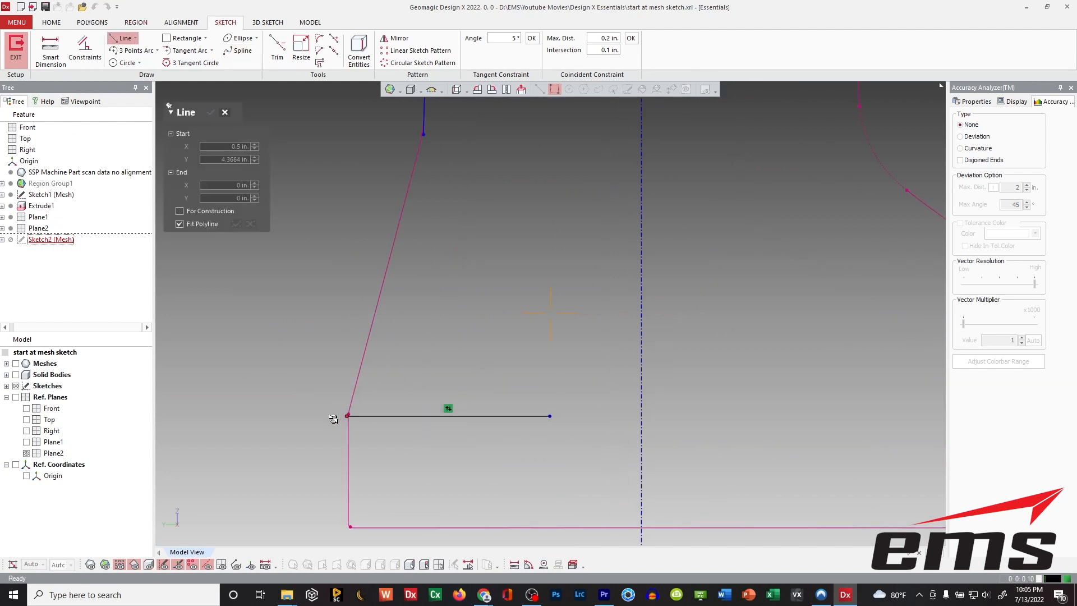
pyautogui.click(348, 416)
pyautogui.keyDown('ctrl'); pyautogui.moveTo(469, 224); pyautogui.dragTo(463, 407, button='right'); pyautogui.keyUp('ctrl')
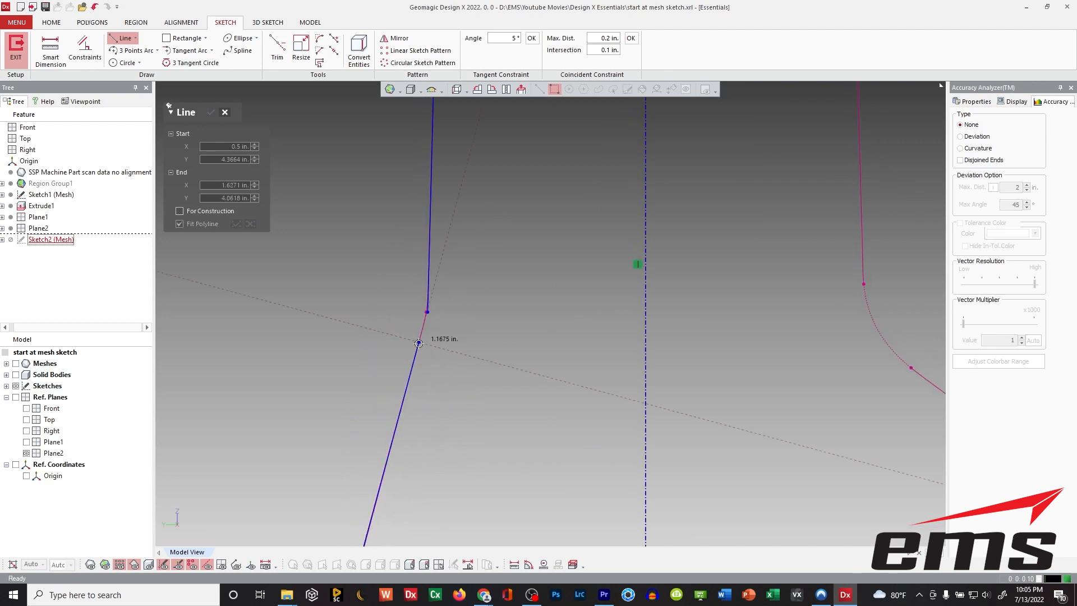
pyautogui.click(419, 343)
pyautogui.press('Escape')
# Corner-trim the new sloped line with the upright's straight side line above it
pyautogui.click(277, 47)
pyautogui.click(197, 148)
pyautogui.click(400, 393)
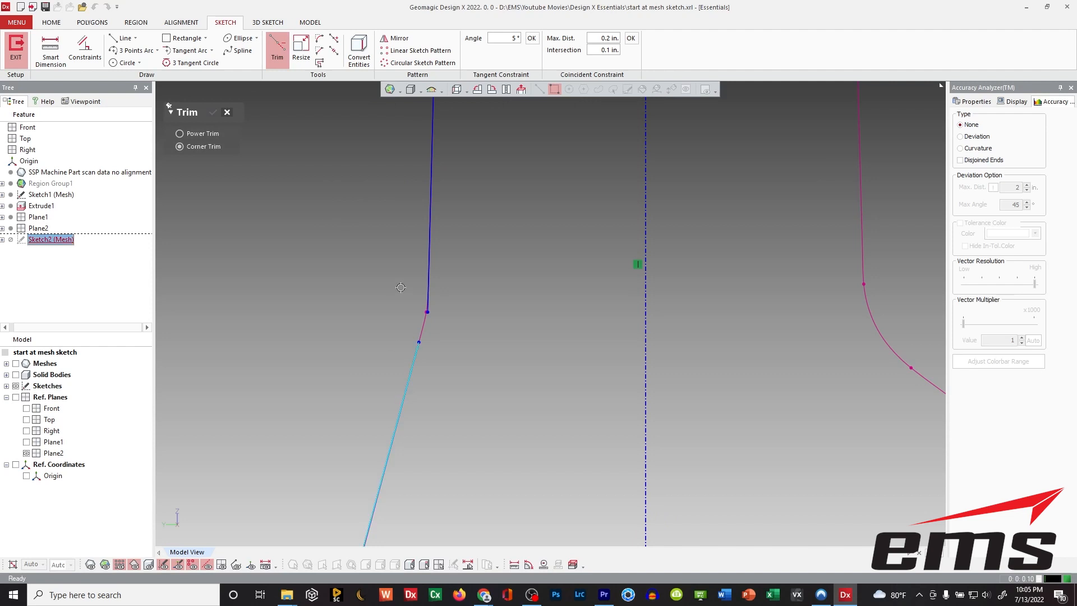
# Corner trim the left side's upper steep line and lower sloped line so they meet at one vertex
pyautogui.click(424, 276)
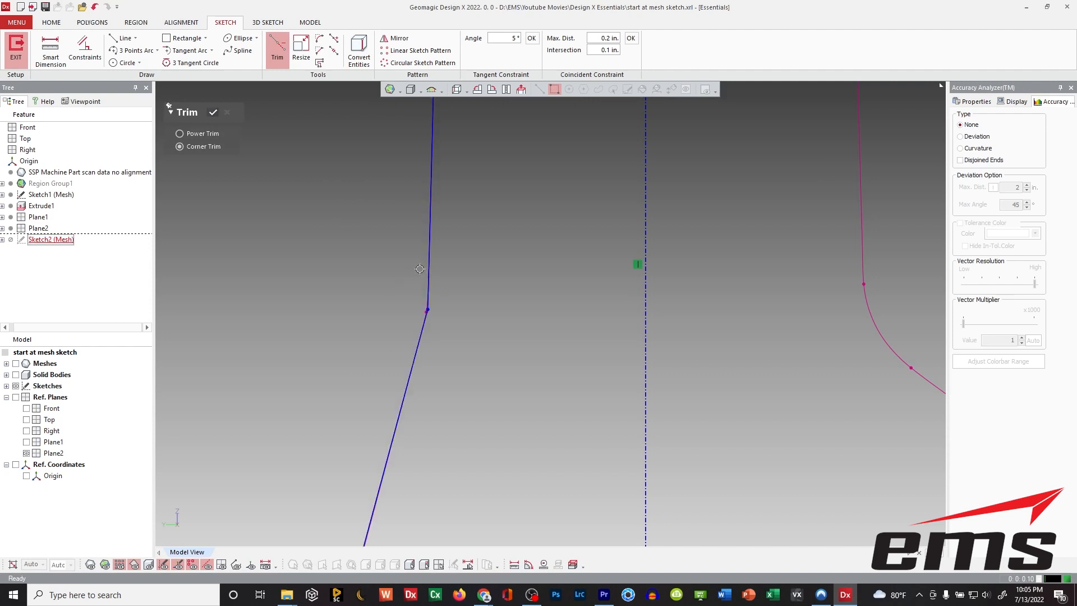
pyautogui.click(212, 113)
# Mirror the three left outline lines, the upper chamfer, long side and lower slope, about the vertical construction centerline
pyautogui.scroll(-6, 437, 291)
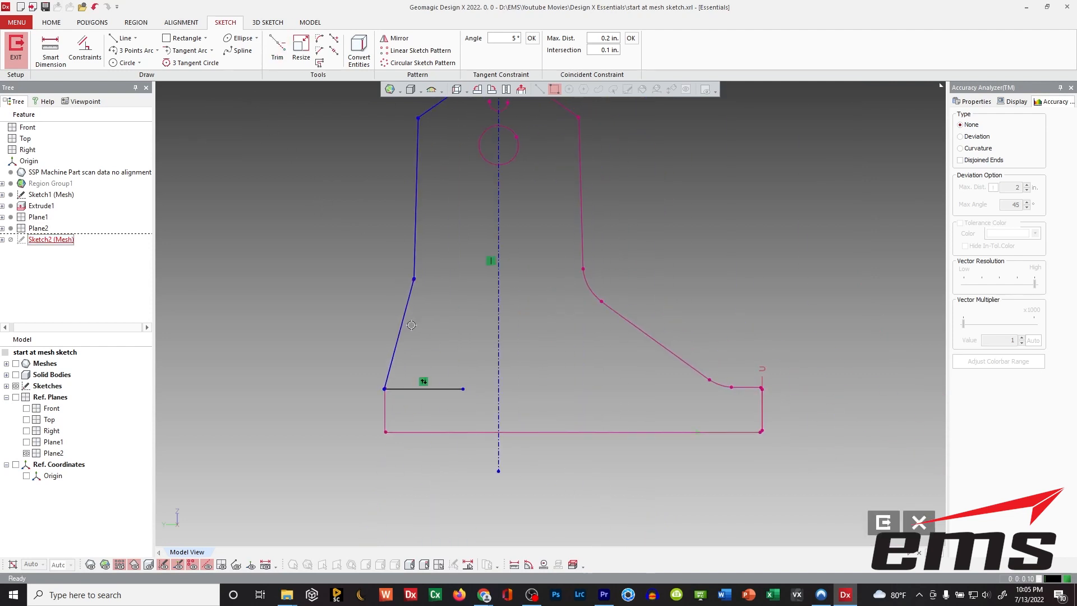
pyautogui.moveTo(476, 256)
pyautogui.mouseDown(button='middle')
pyautogui.moveTo(459, 295)
pyautogui.moveTo(459, 342)
pyautogui.mouseUp(button='middle')
pyautogui.scroll(2, 460, 295)
pyautogui.scroll(-5, 460, 295)
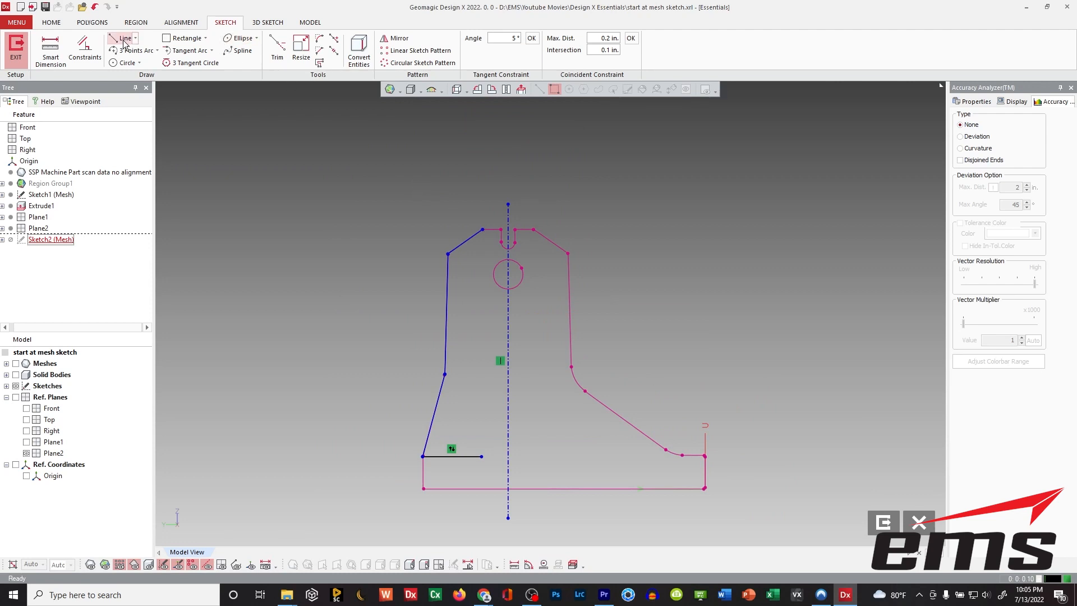
pyautogui.click(395, 38)
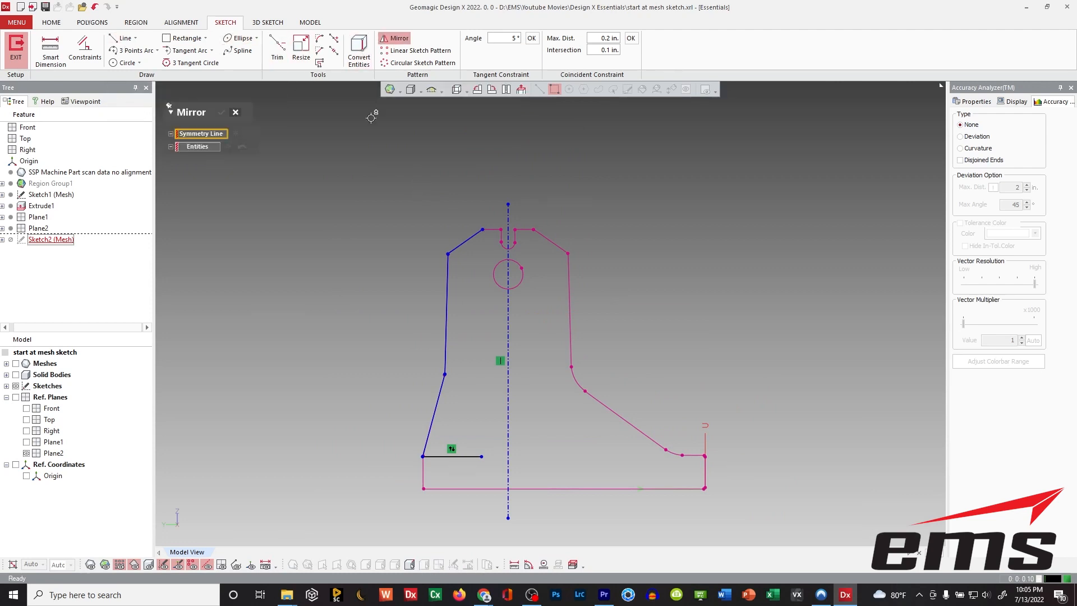
pyautogui.click(509, 334)
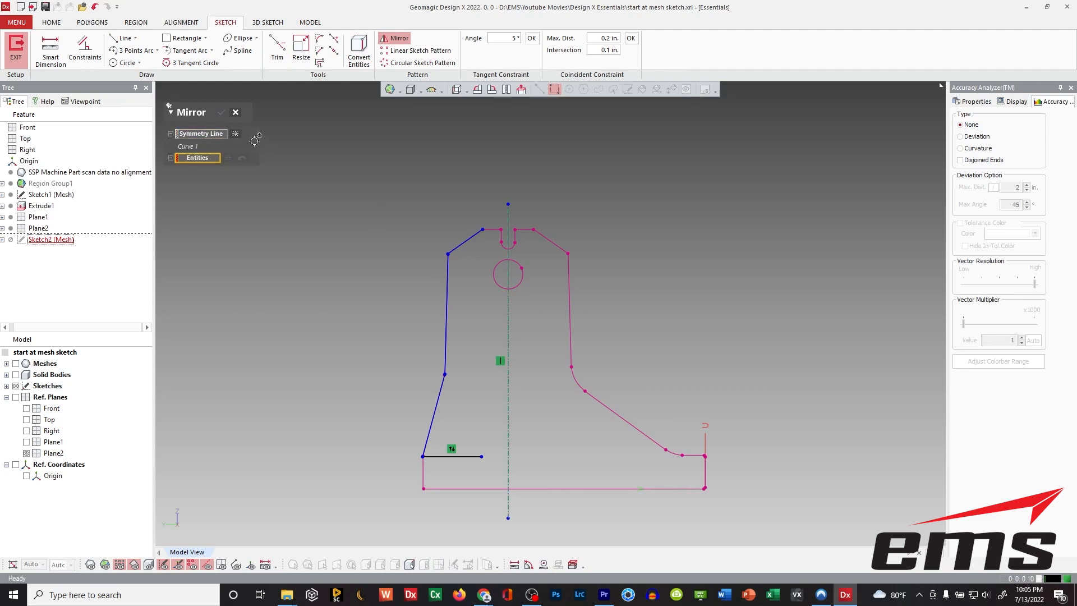
pyautogui.click(470, 246)
pyautogui.click(447, 314)
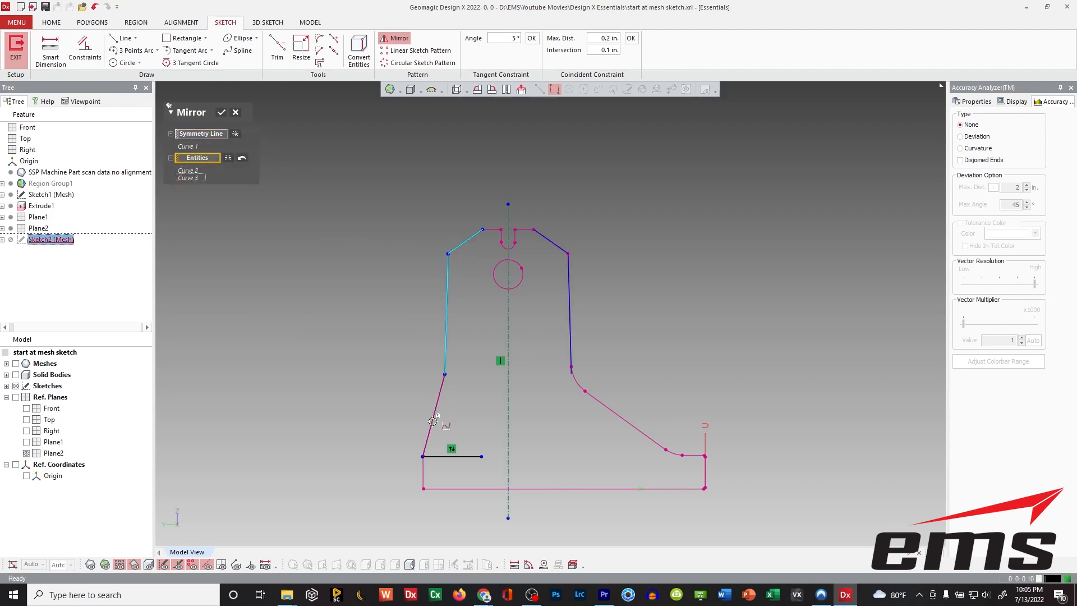
pyautogui.click(433, 421)
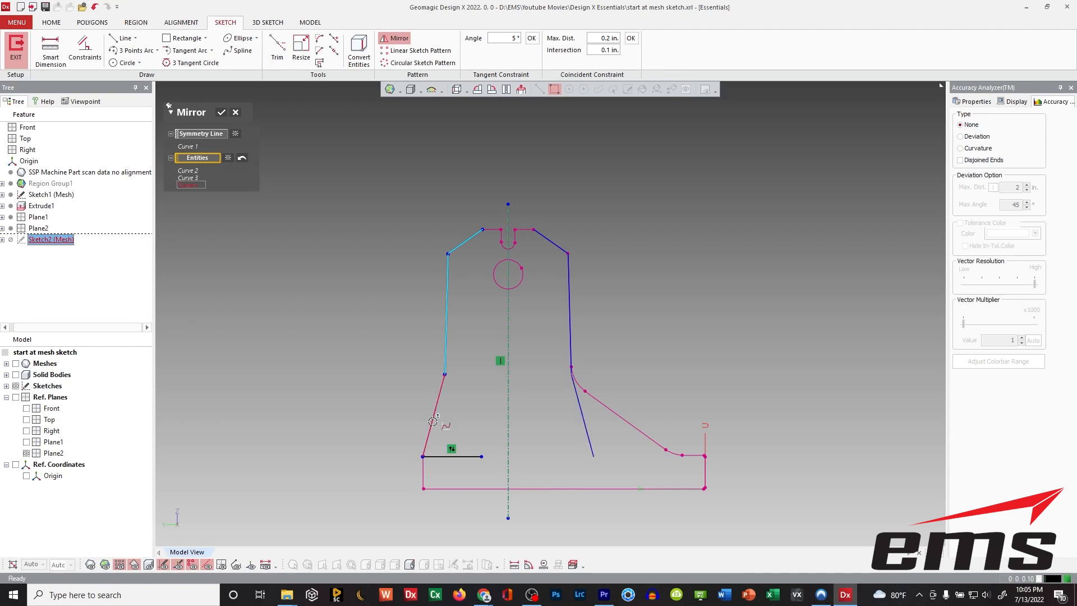
pyautogui.click(222, 113)
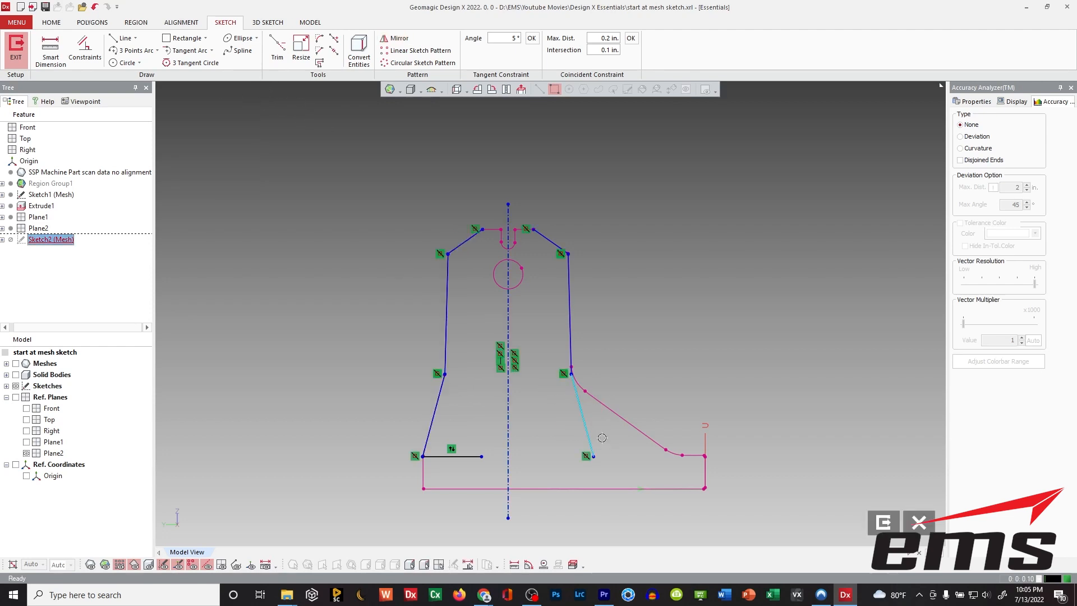
# Fit a line to the long sloped section polyline on the right side of the base
pyautogui.moveTo(645, 362); pyautogui.dragTo(564, 307, button='middle')
pyautogui.click(125, 40)
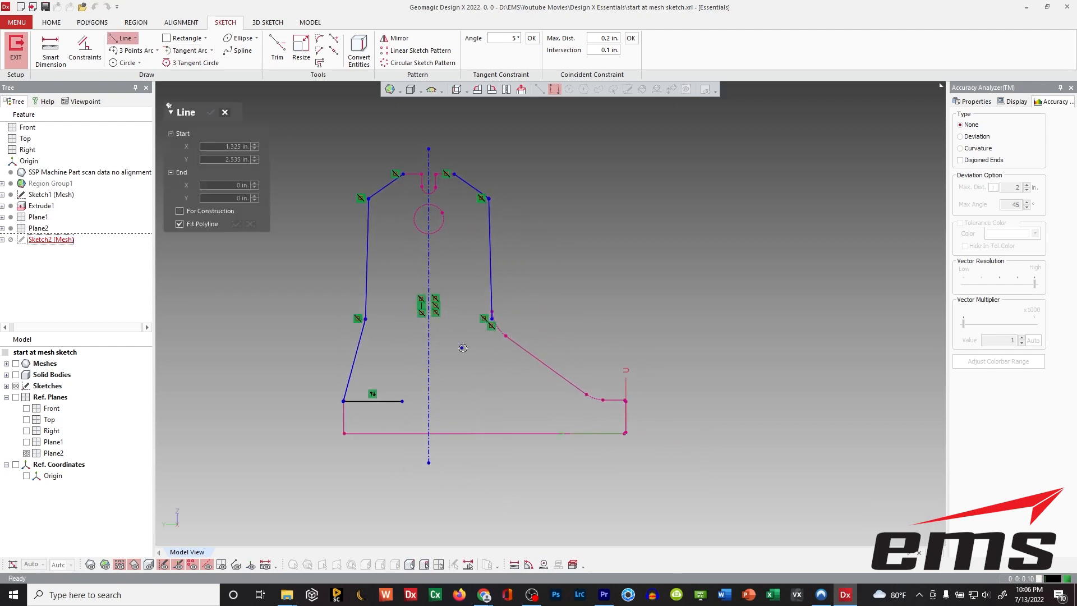
pyautogui.click(533, 356)
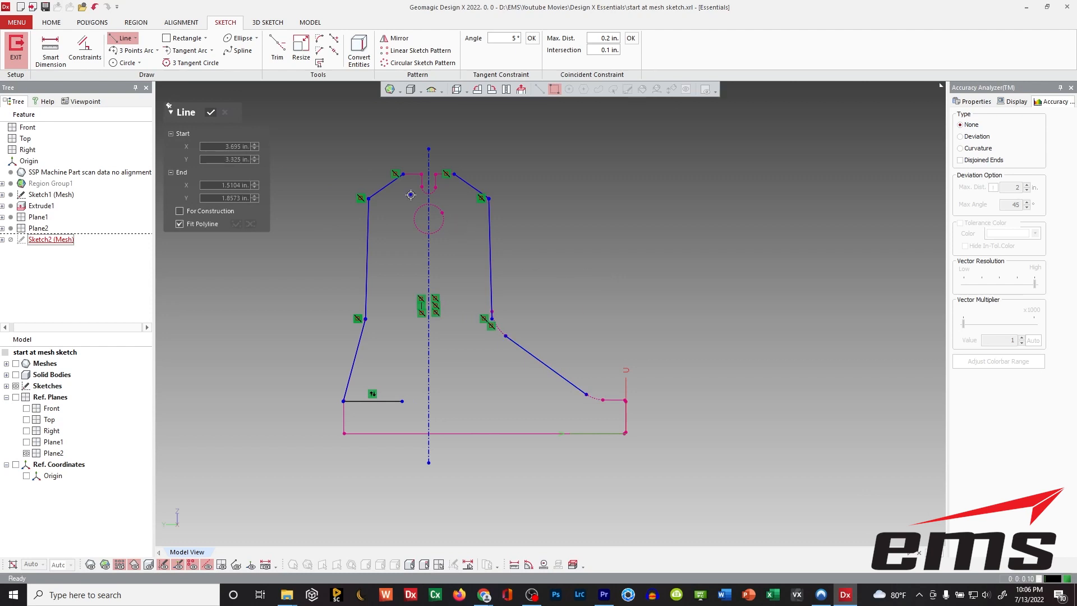
pyautogui.click(211, 115)
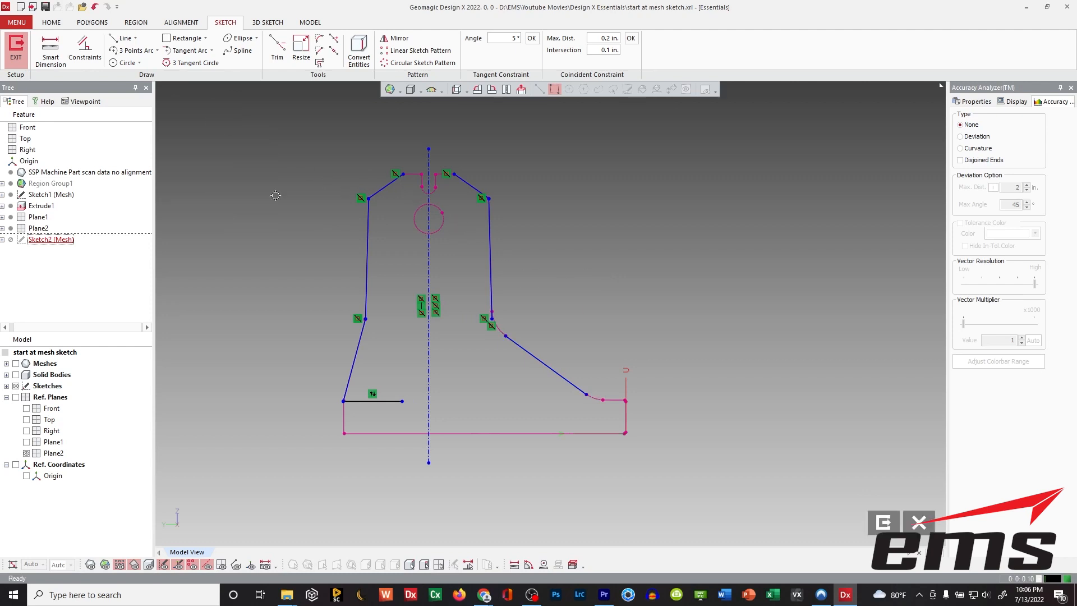
# Draw a rectangle about 0.46 in tall by 0.2 in wide around the U-shaped slot polyline at the outline's top
pyautogui.scroll(5, 437, 214)
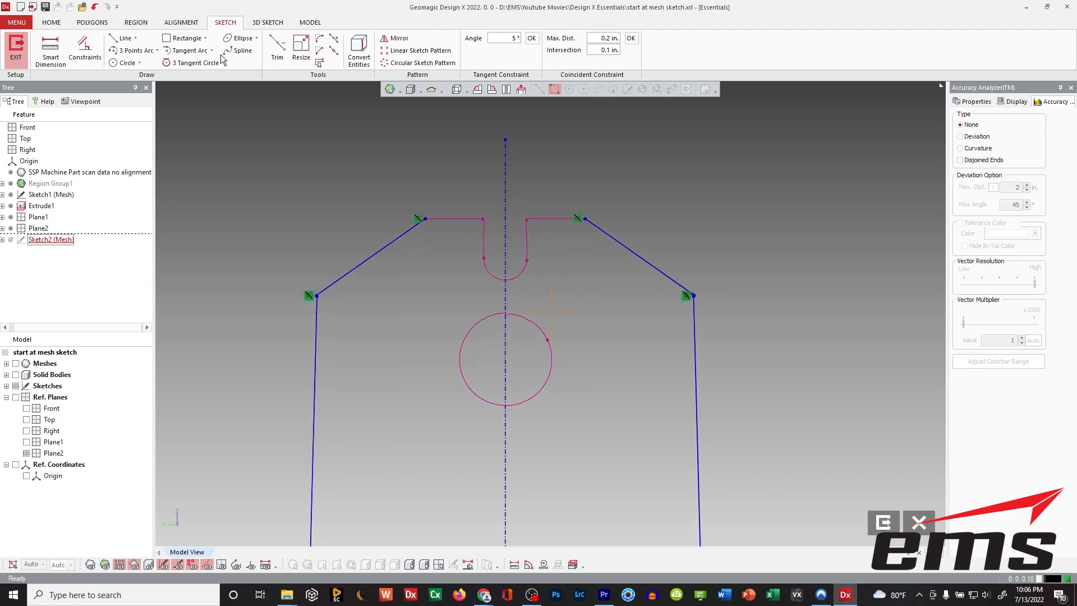
pyautogui.click(184, 39)
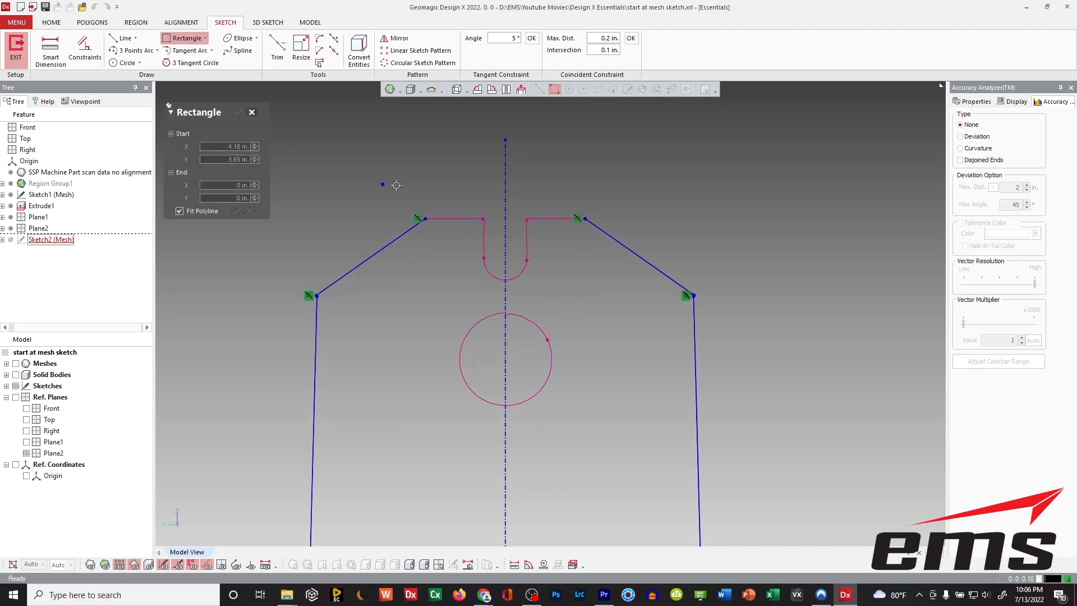
pyautogui.click(485, 195)
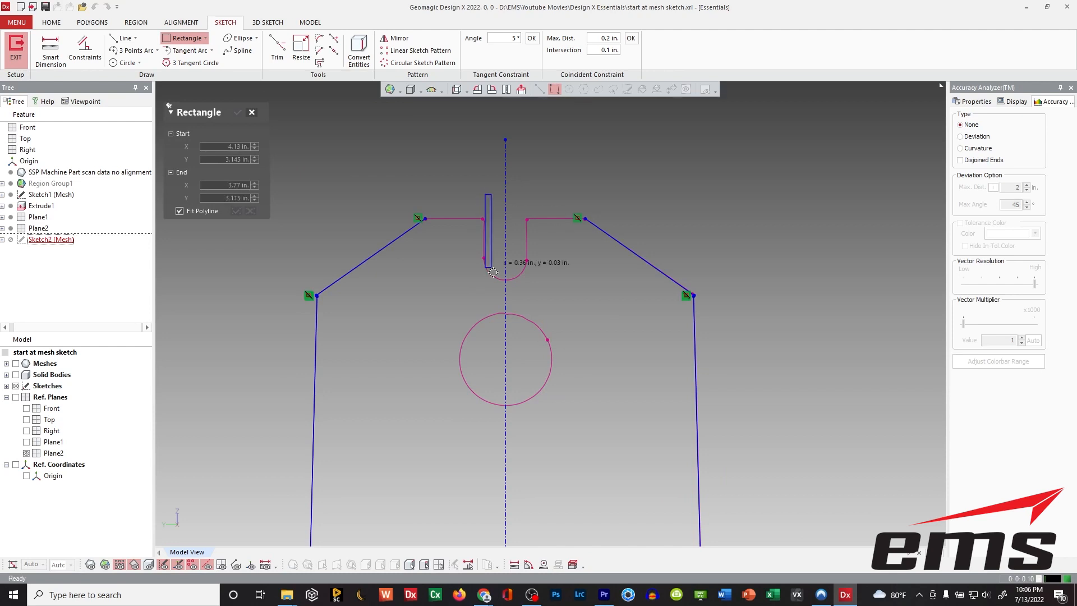
pyautogui.click(526, 288)
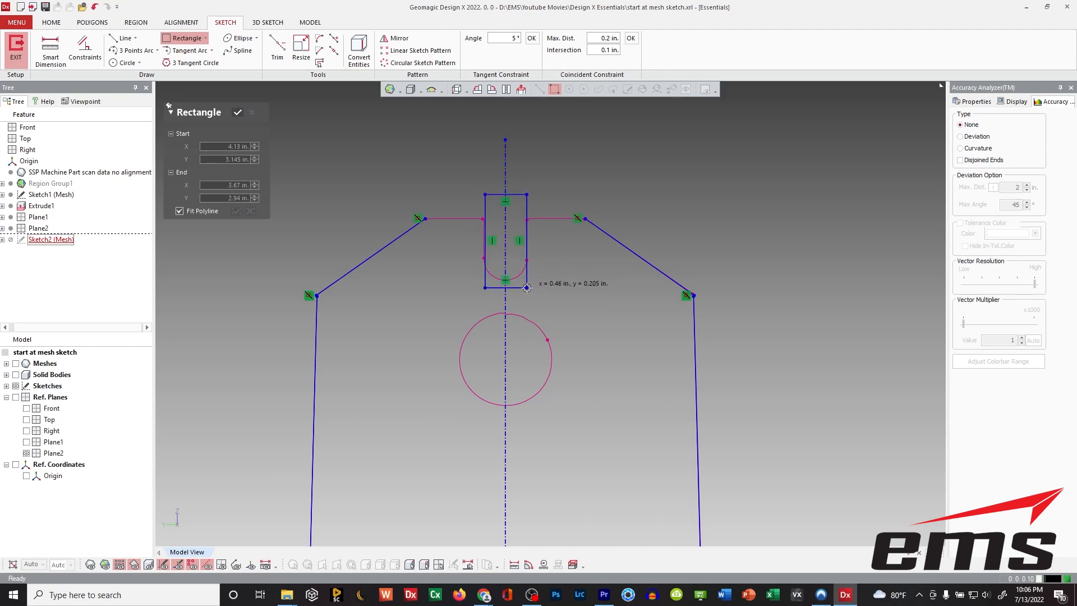
pyautogui.click(238, 112)
# Move the rectangle's bottom edge up to meet the lowest point of the U-shaped slot polyline
pyautogui.scroll(3, 443, 236)
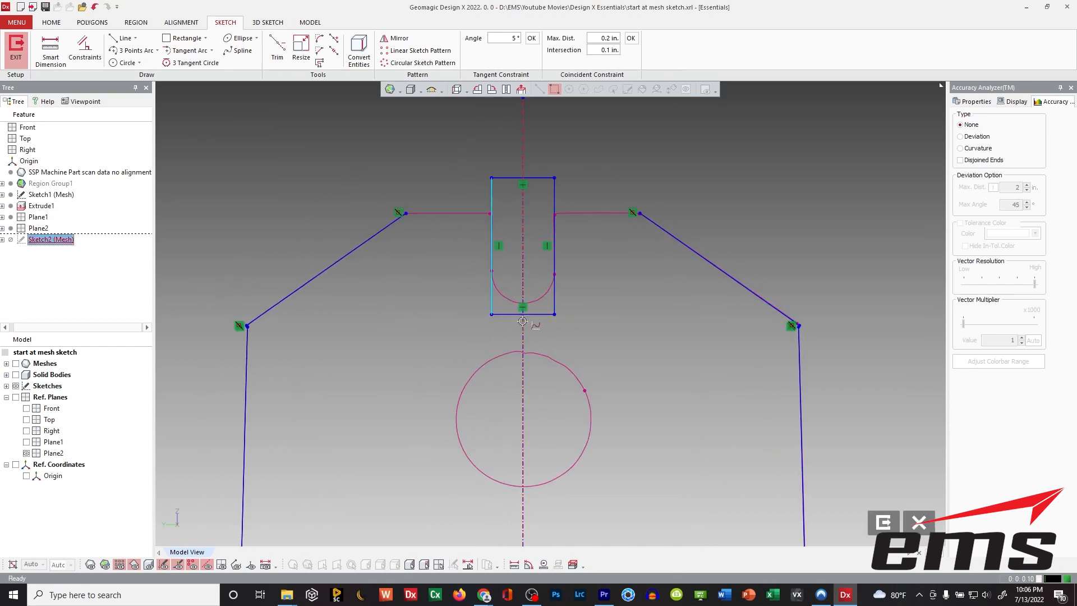
pyautogui.moveTo(529, 314); pyautogui.dragTo(523, 289)
pyautogui.scroll(6, 550, 313)
pyautogui.scroll(-6, 524, 289)
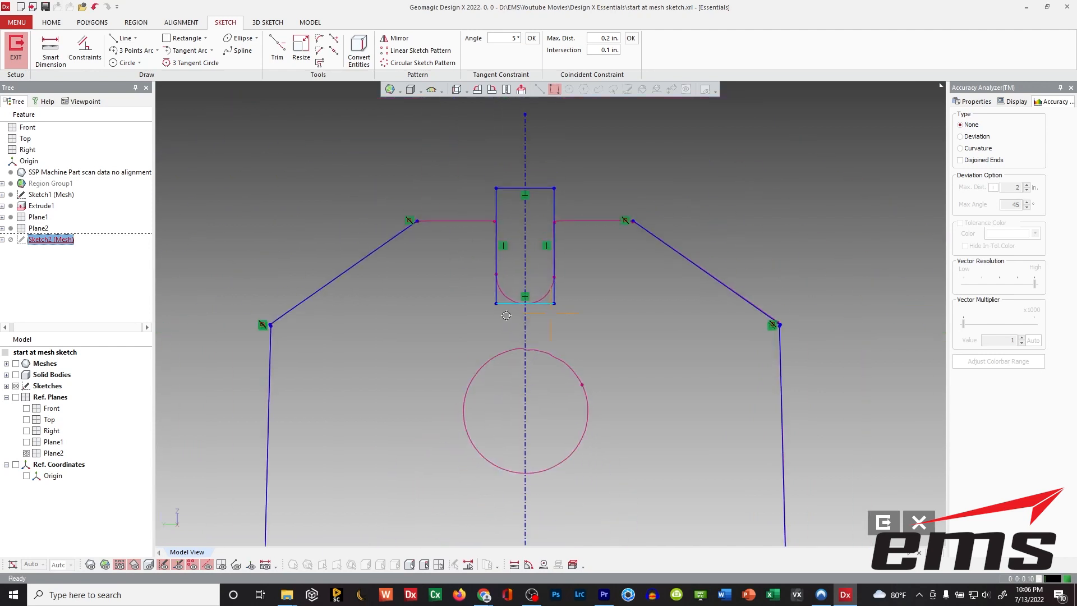
# Draw a 3 Tangent Arc of about 0.106 in radius touching the rectangle's two sides and bottom edge
pyautogui.rightClick(422, 297)
pyautogui.click(139, 63)
pyautogui.click(157, 51)
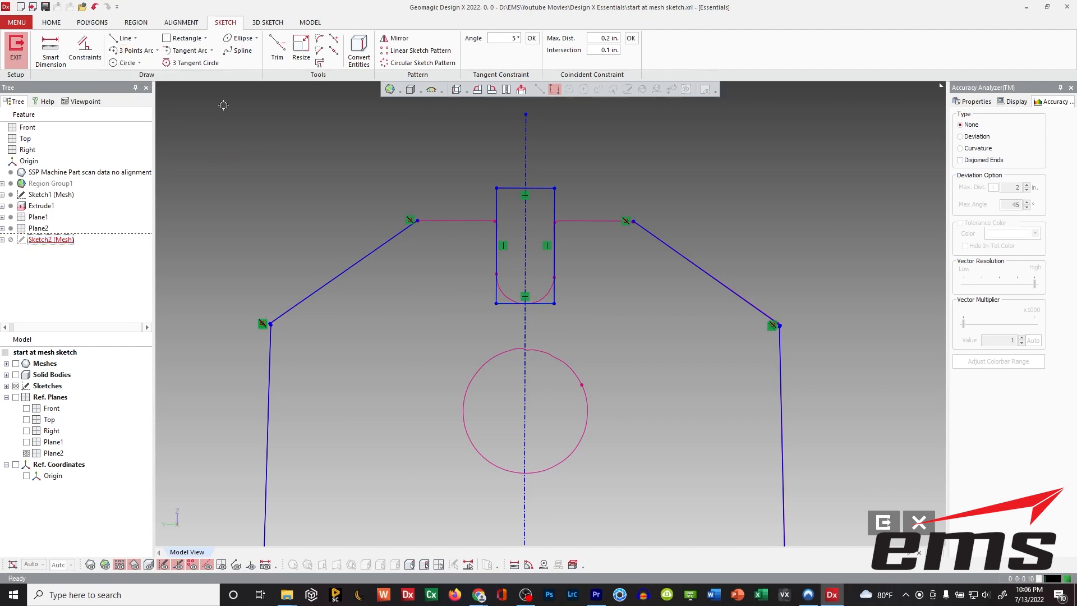
pyautogui.click(212, 51)
pyautogui.click(206, 78)
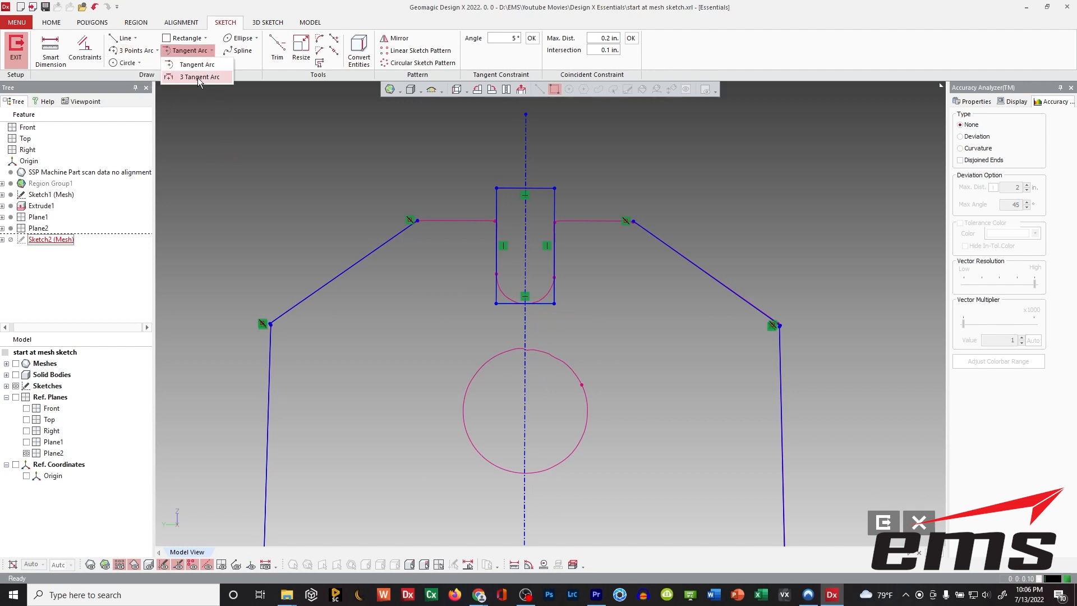
pyautogui.click(503, 303)
pyautogui.click(524, 304)
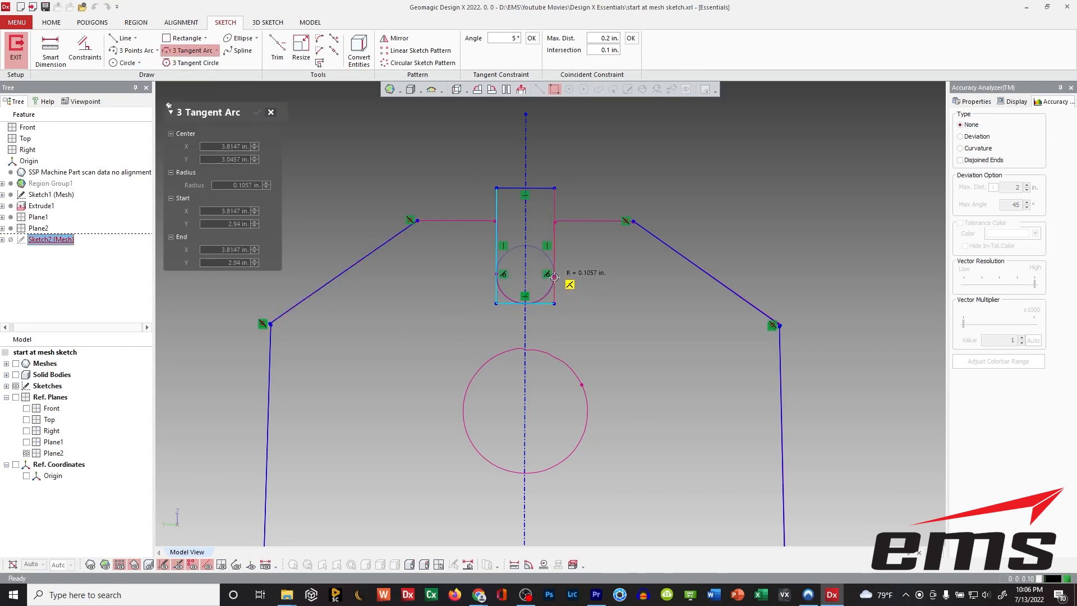
pyautogui.click(555, 277)
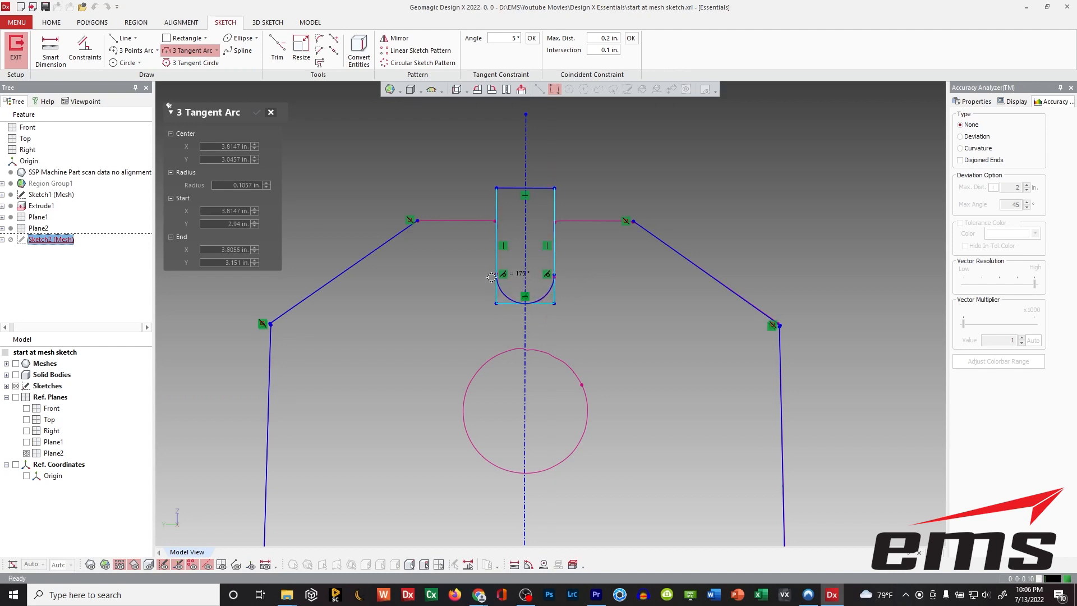
pyautogui.click(511, 281)
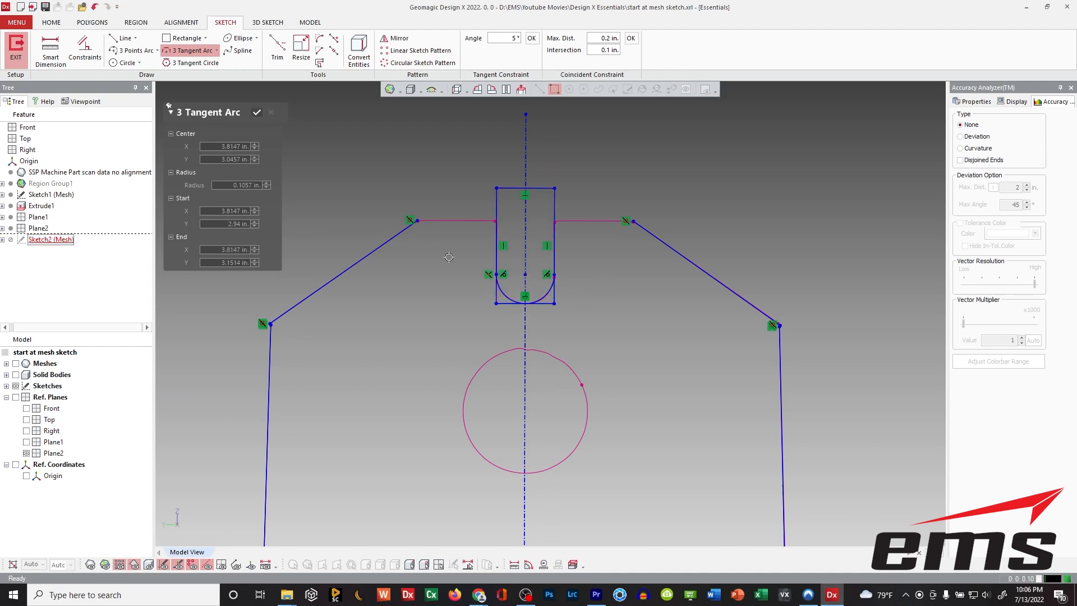
pyautogui.click(255, 114)
# Power trim the rectangle's lower corners outside the arc to leave a rounded slot bottom
pyautogui.scroll(-2, 521, 337)
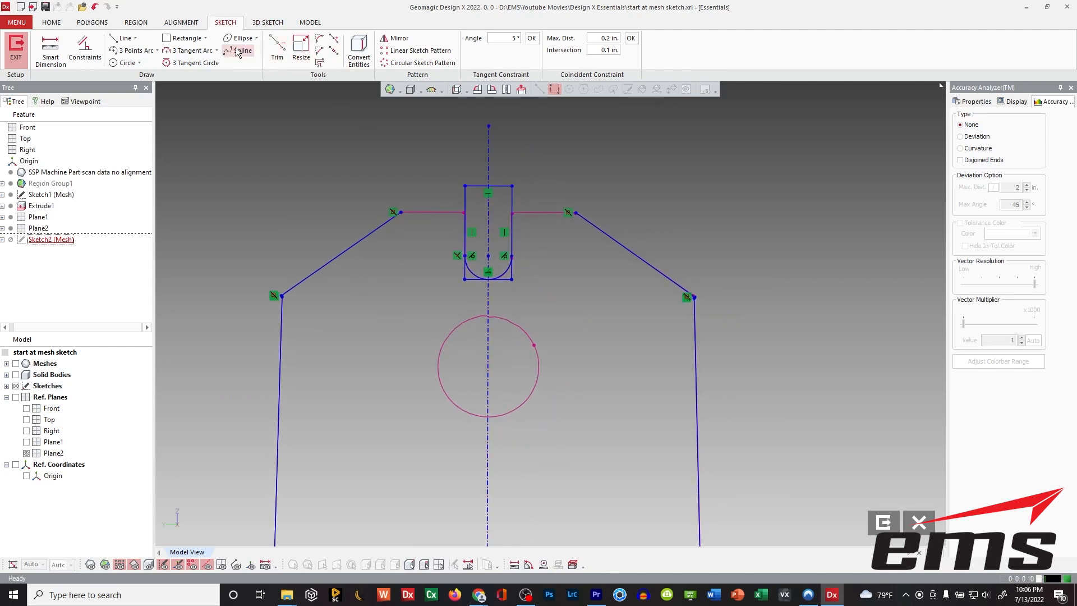
pyautogui.click(282, 55)
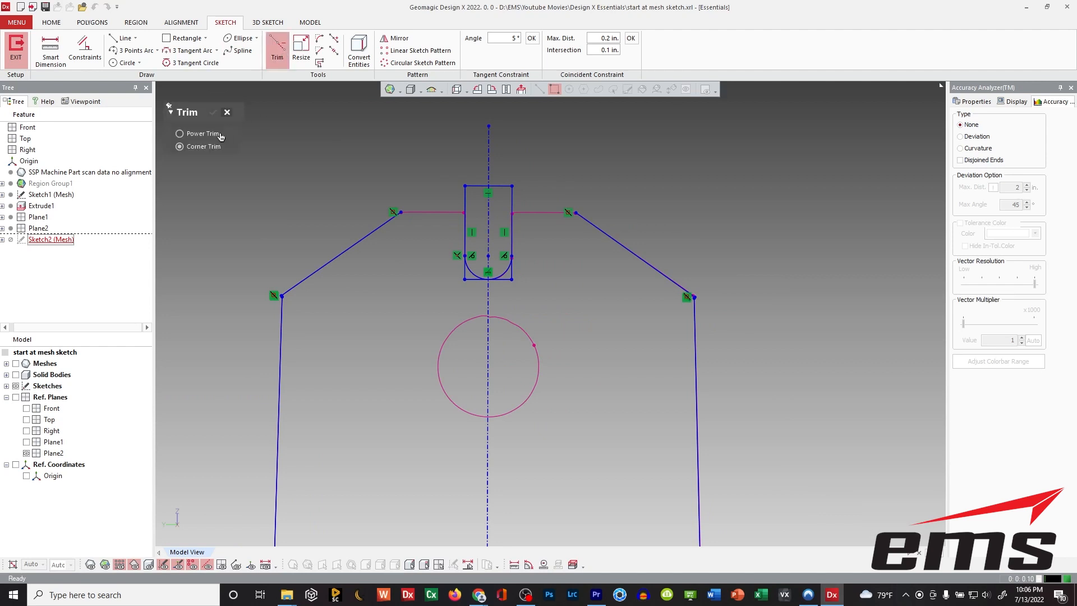
pyautogui.click(473, 281)
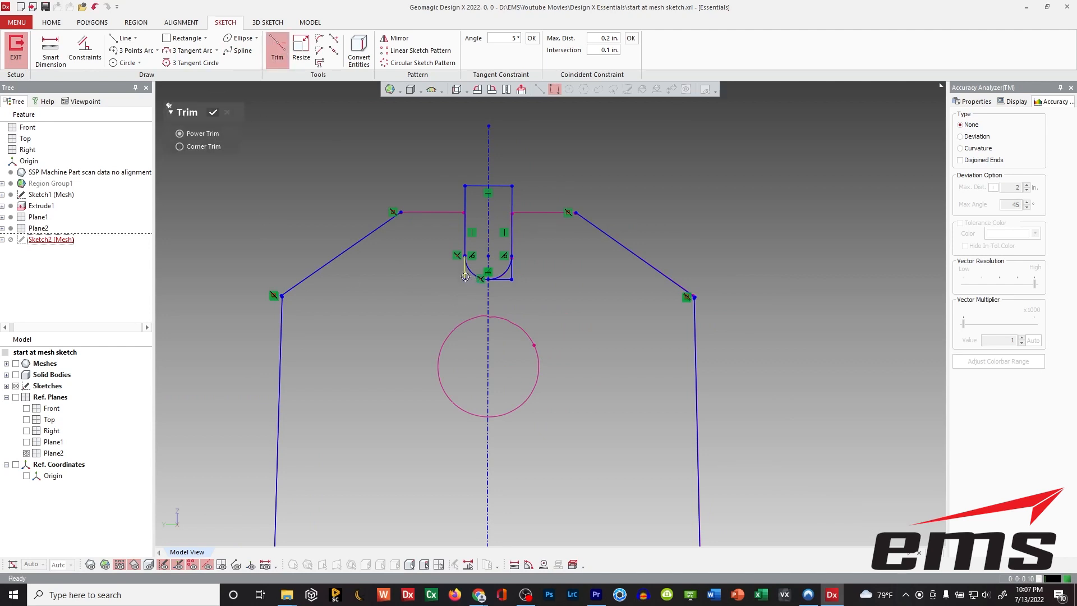
pyautogui.click(500, 278)
pyautogui.click(212, 112)
# Draw a horizontal line without Fit Polyline across the slot, following the outline's flat top edges
pyautogui.click(122, 37)
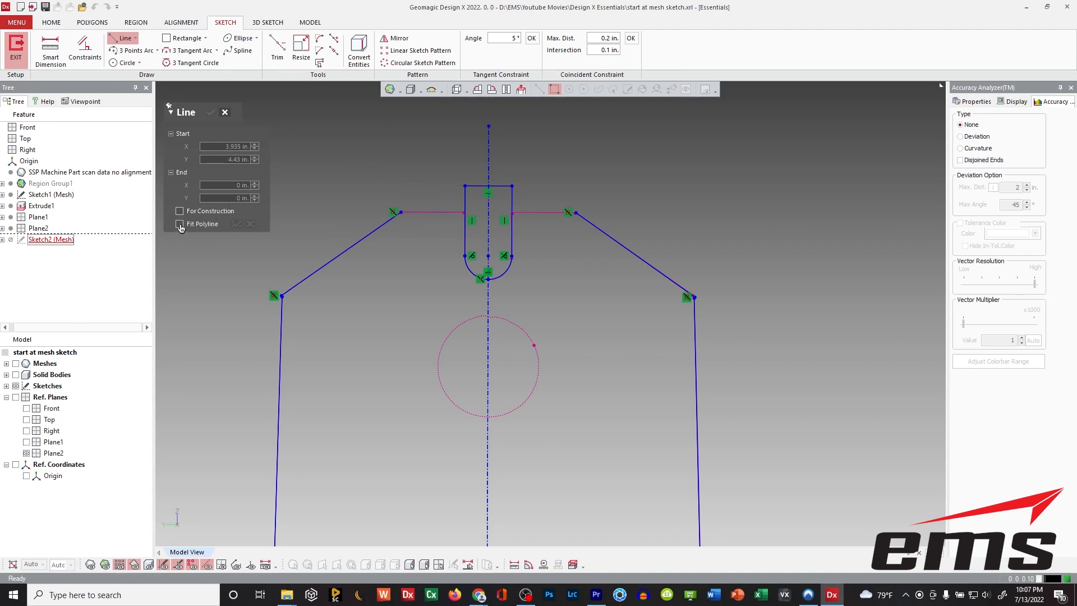
pyautogui.click(418, 212)
pyautogui.click(550, 212)
pyautogui.press('Escape')
# Corner trim the top horizontal line to the upper ends of the two angled chamfer lines
pyautogui.click(277, 47)
pyautogui.click(203, 148)
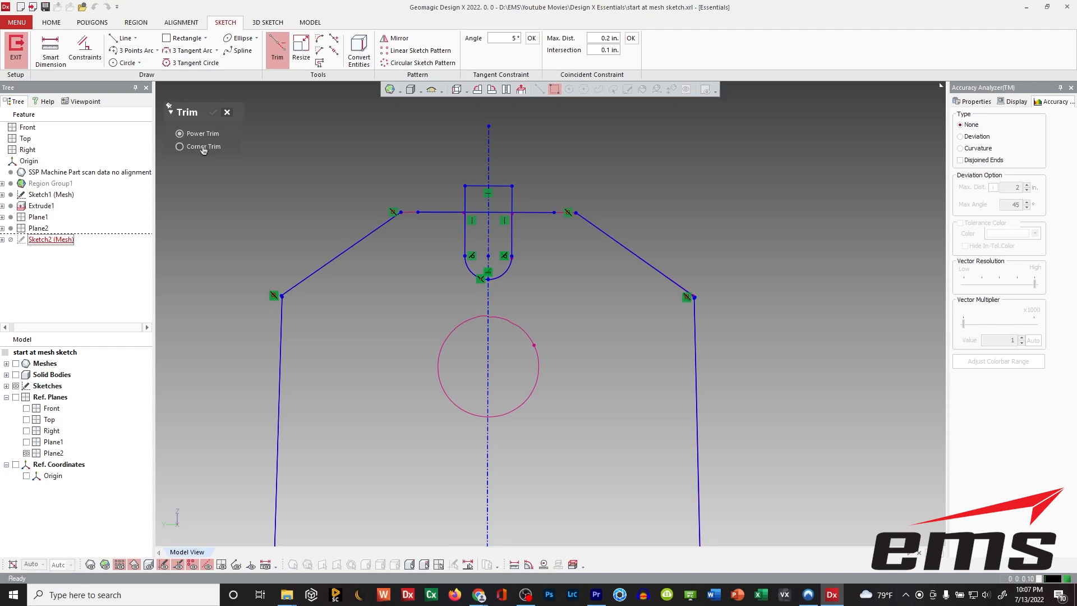
pyautogui.click(436, 214)
pyautogui.click(537, 215)
# Try to corner trim the top line against the slot's right side, and undo that trim
pyautogui.click(512, 229)
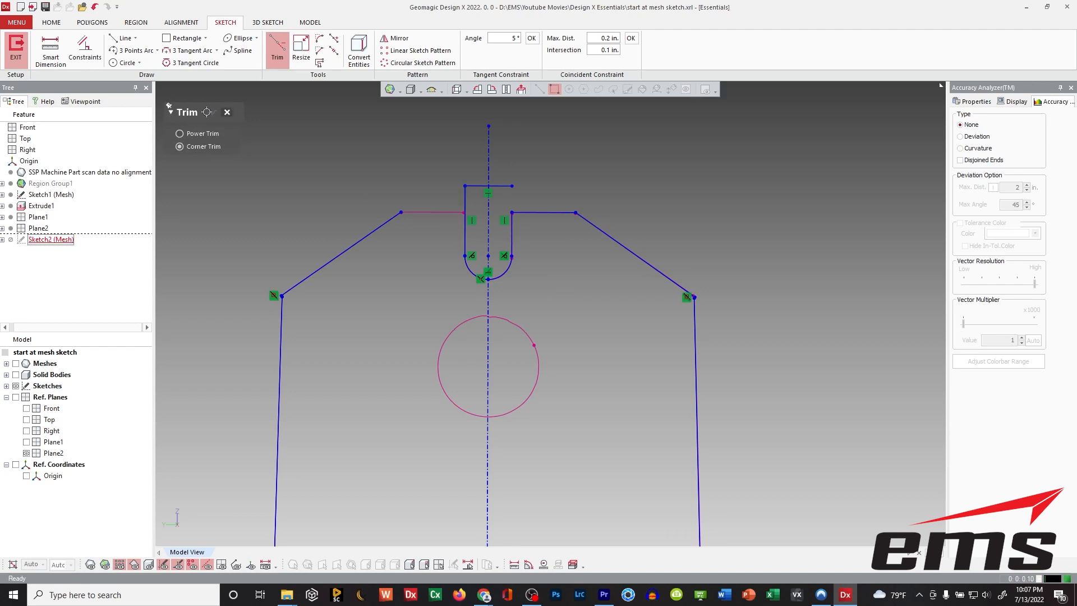
pyautogui.click(227, 113)
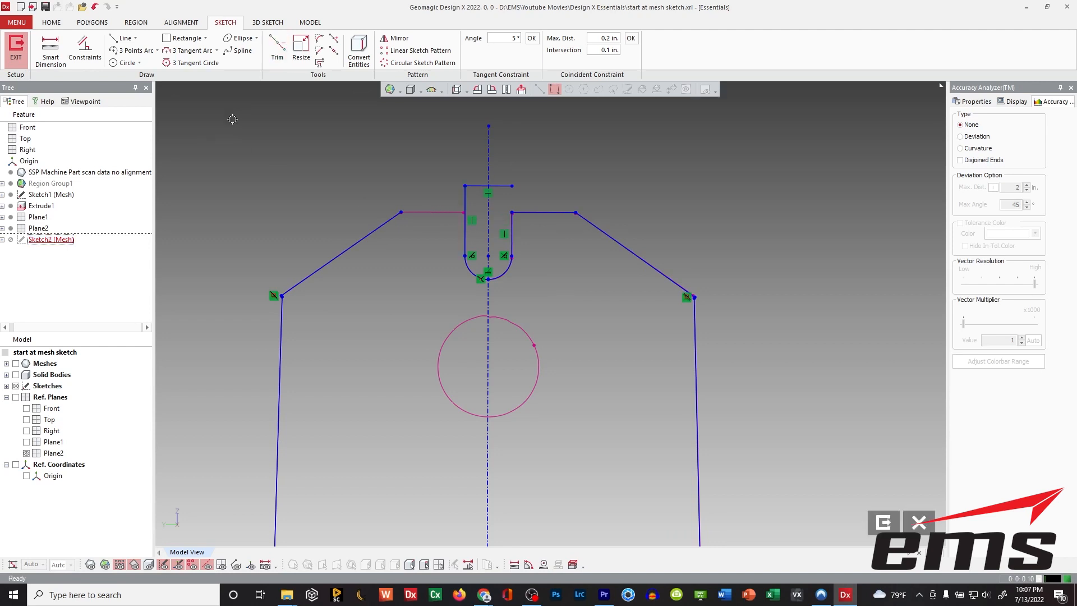
pyautogui.click(125, 38)
pyautogui.click(224, 113)
pyautogui.hotkey('ctrl', 'z')
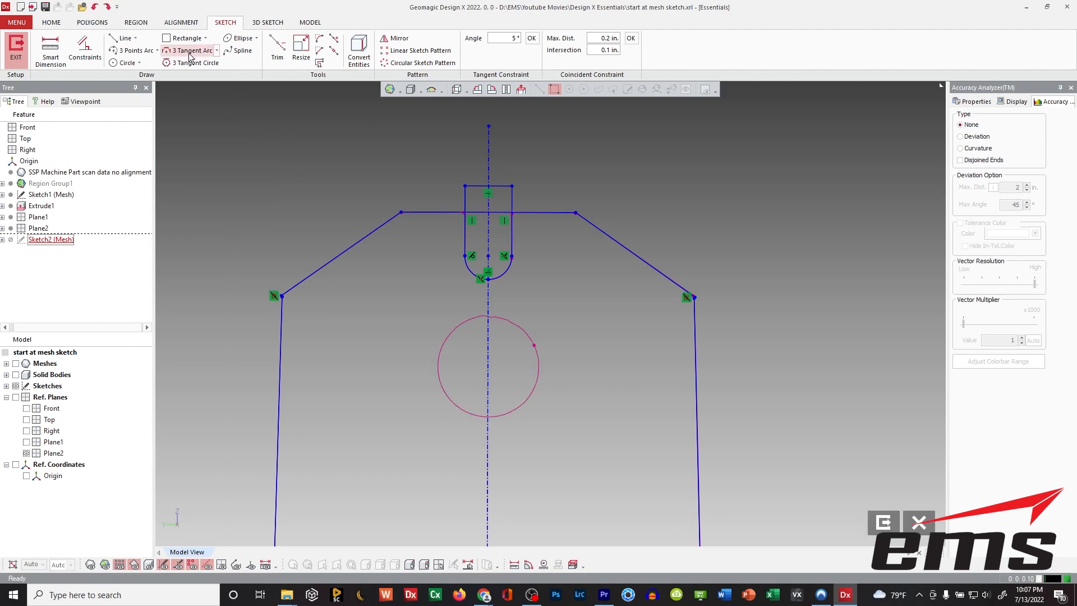
# Power trim the top line inside the slot and the rectangle portions above the outline's top edge
pyautogui.click(277, 48)
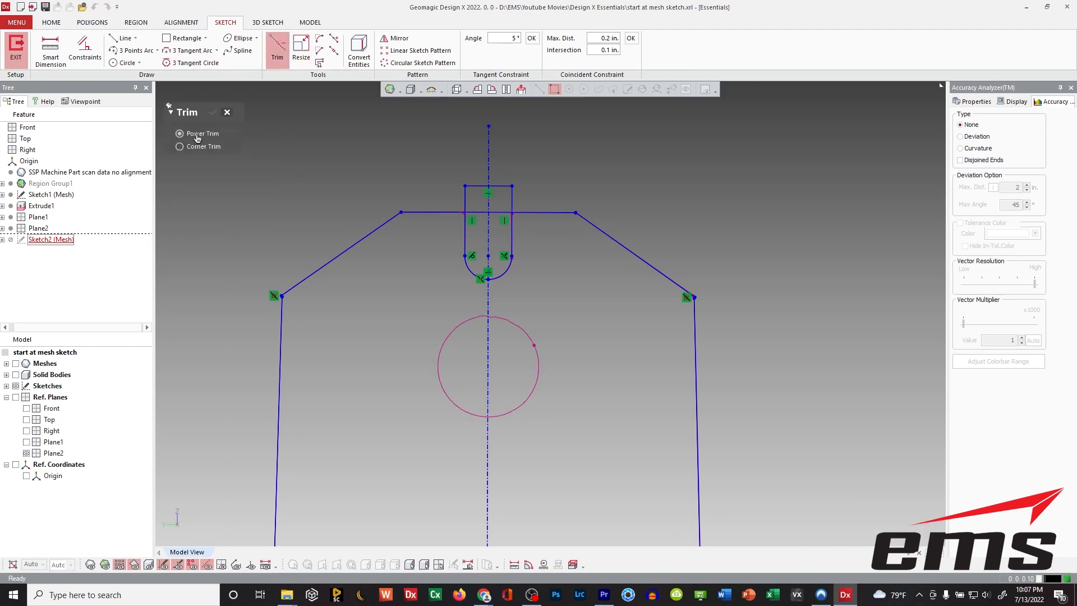
pyautogui.click(478, 214)
pyautogui.click(498, 212)
pyautogui.click(512, 200)
pyautogui.click(501, 186)
pyautogui.click(480, 186)
pyautogui.click(465, 196)
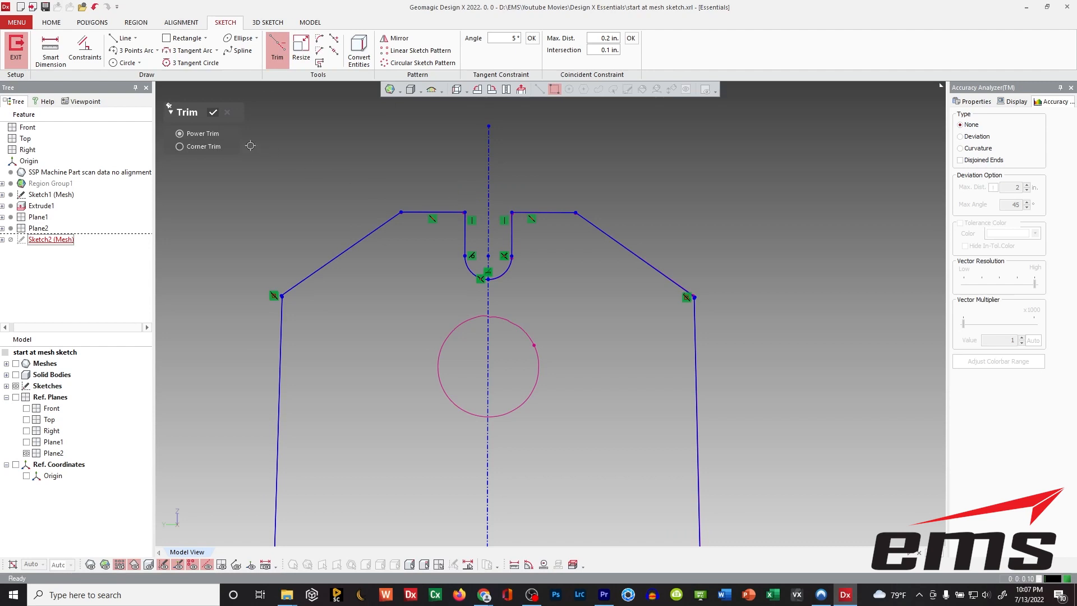
pyautogui.click(213, 113)
# Fillet the corner between the outline's right side and the long sloping line, matching the radius to the section polyline
pyautogui.scroll(-5, 508, 247)
pyautogui.moveTo(554, 384); pyautogui.dragTo(553, 278, button='middle')
pyautogui.scroll(-3, 553, 278)
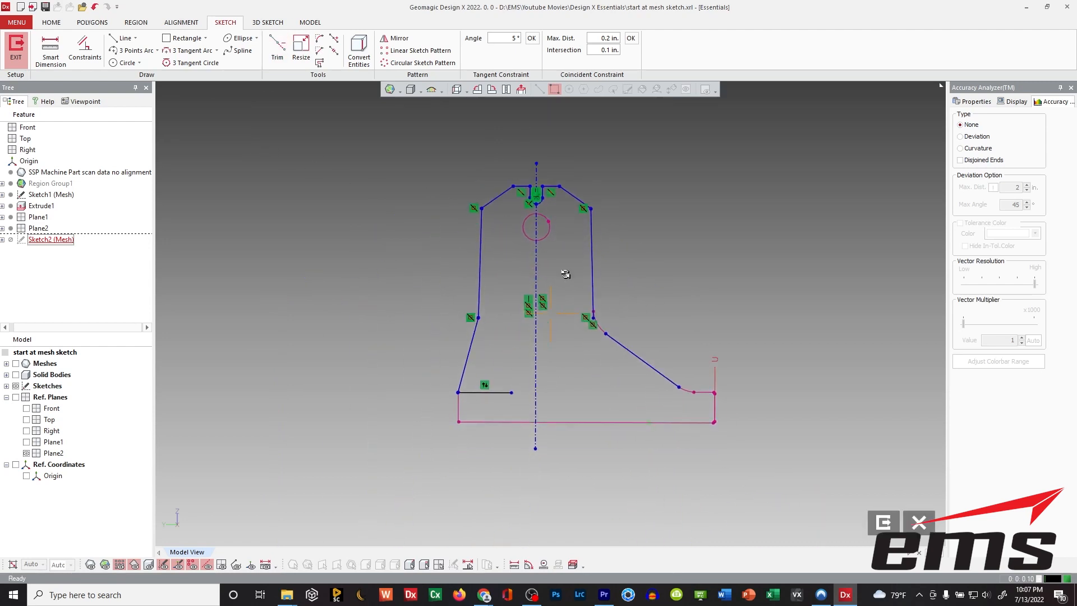
pyautogui.click(319, 38)
pyautogui.scroll(3, 671, 337)
pyautogui.moveTo(546, 309); pyautogui.dragTo(525, 313, button='middle')
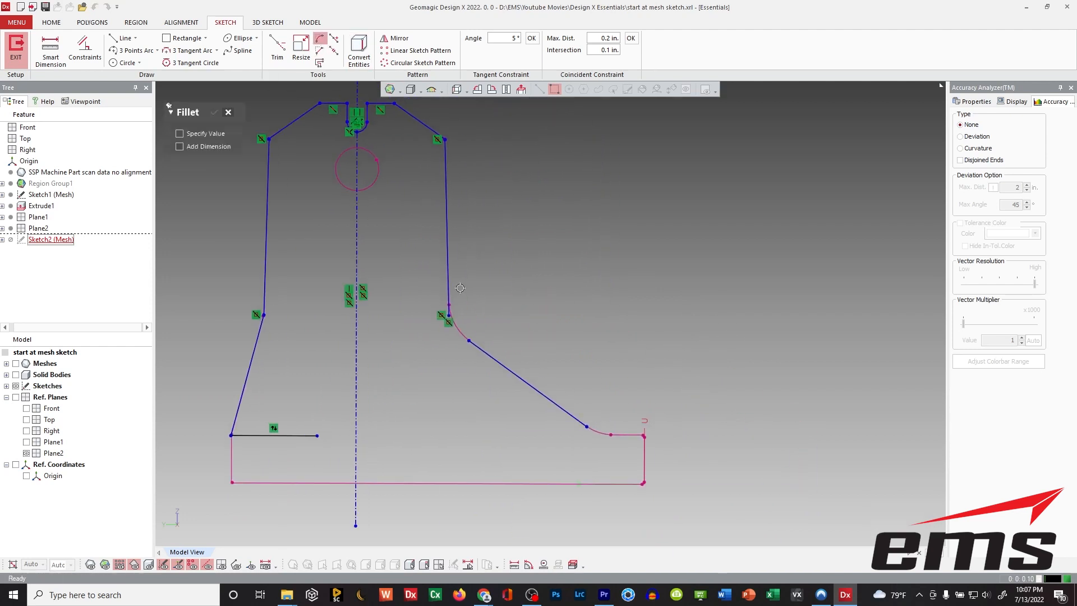
pyautogui.click(443, 284)
pyautogui.click(470, 346)
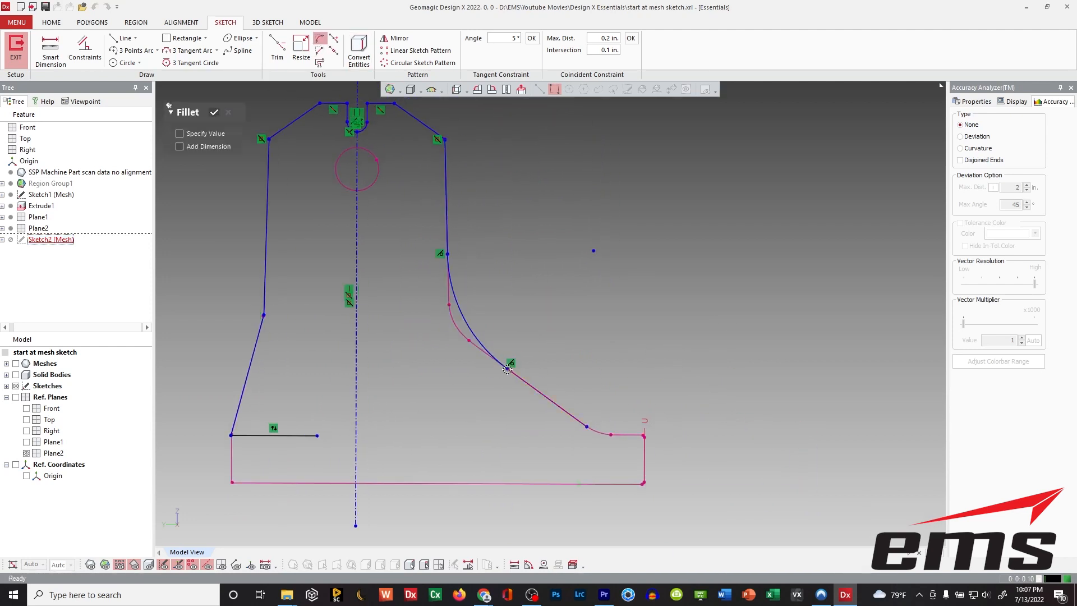
pyautogui.moveTo(470, 346); pyautogui.dragTo(470, 344)
pyautogui.click(214, 115)
# Corner trim the short base line and the long sloping line on the right so they meet at one corner
pyautogui.scroll(-2, 519, 298)
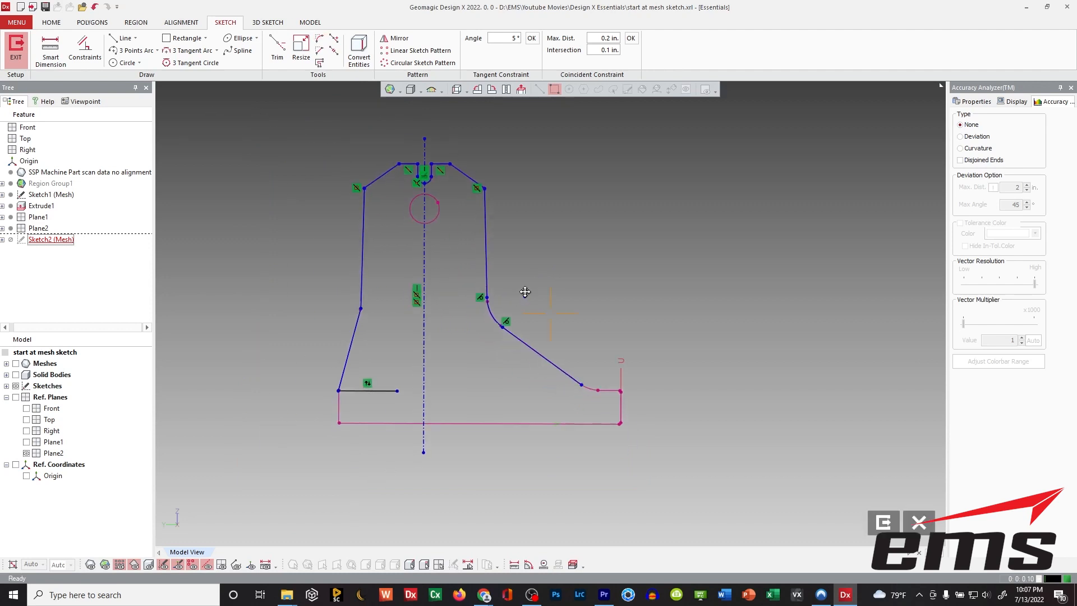
pyautogui.moveTo(520, 298); pyautogui.dragTo(532, 276, button='middle')
pyautogui.click(277, 46)
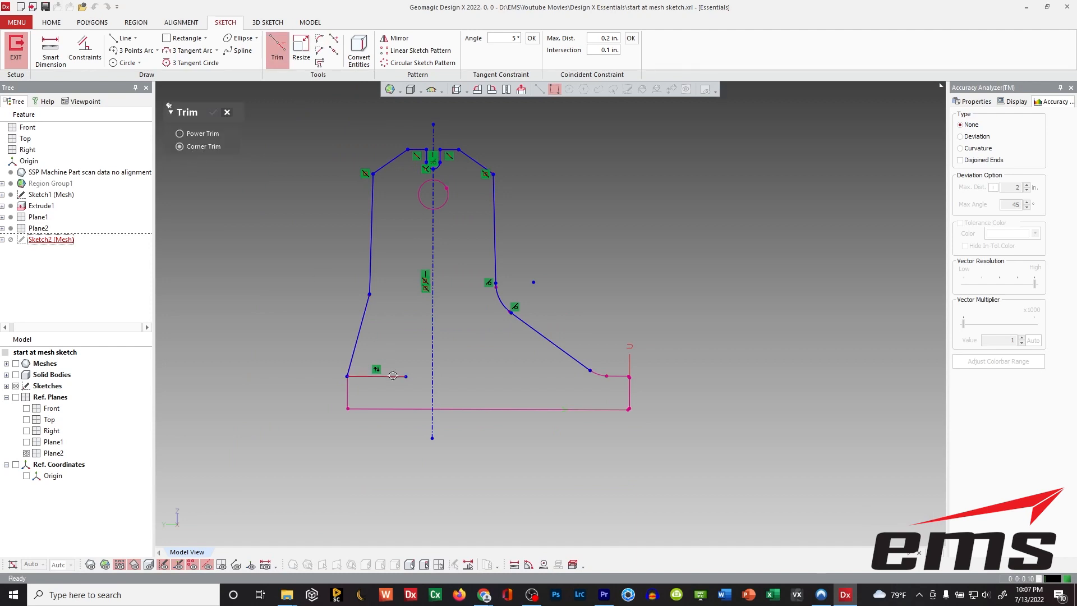
pyautogui.click(562, 353)
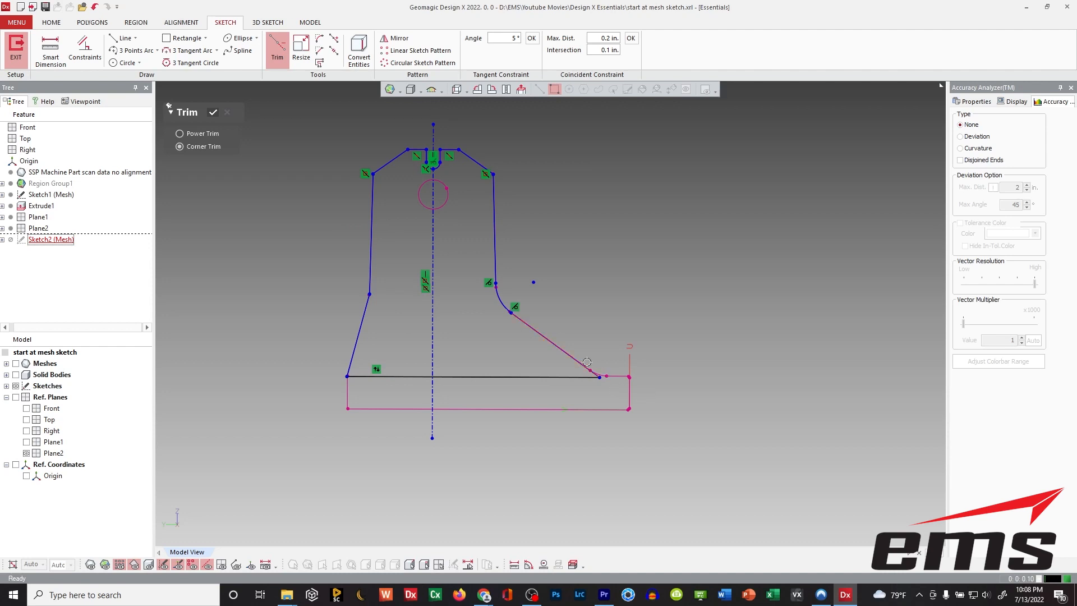
pyautogui.click(212, 114)
# Fit a circle to the hole's polyline below the slot, with its centre on the vertical centreline
pyautogui.scroll(5, 537, 324)
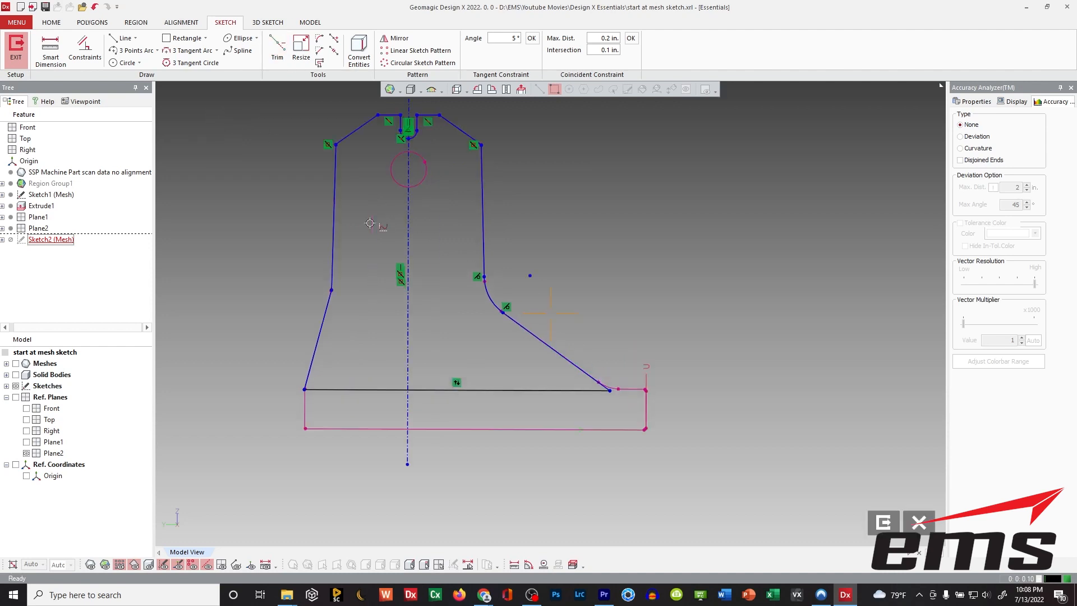
pyautogui.moveTo(667, 381); pyautogui.dragTo(595, 356, button='middle')
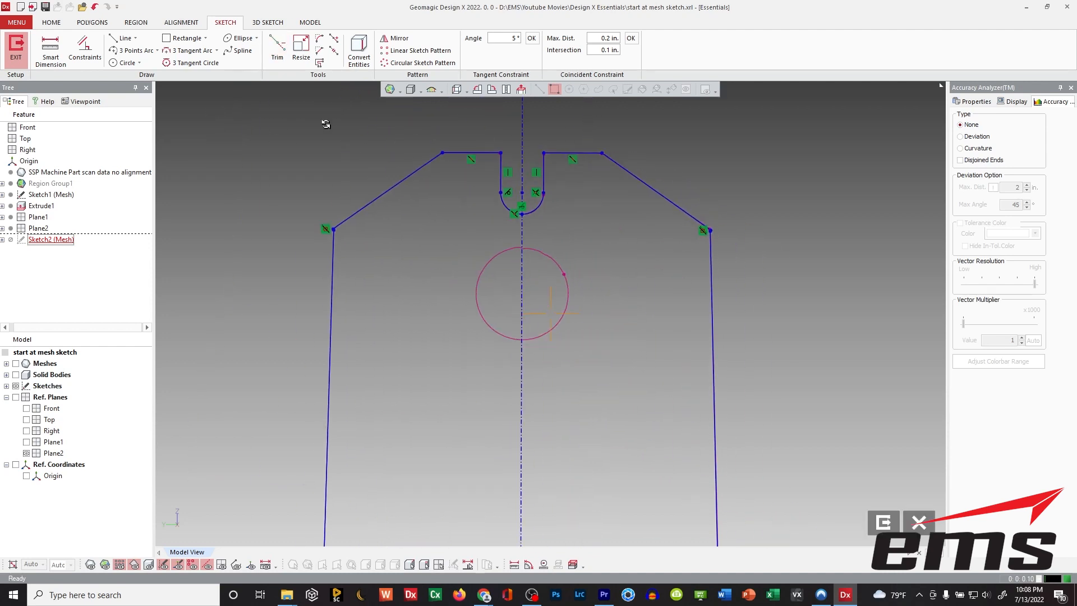
pyautogui.click(124, 63)
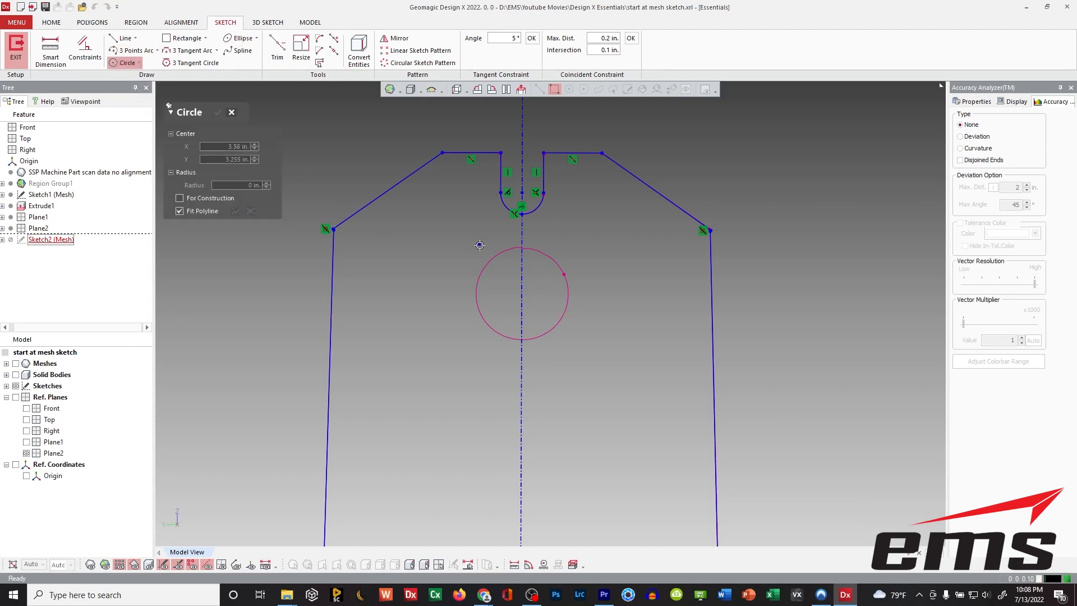
pyautogui.click(485, 262)
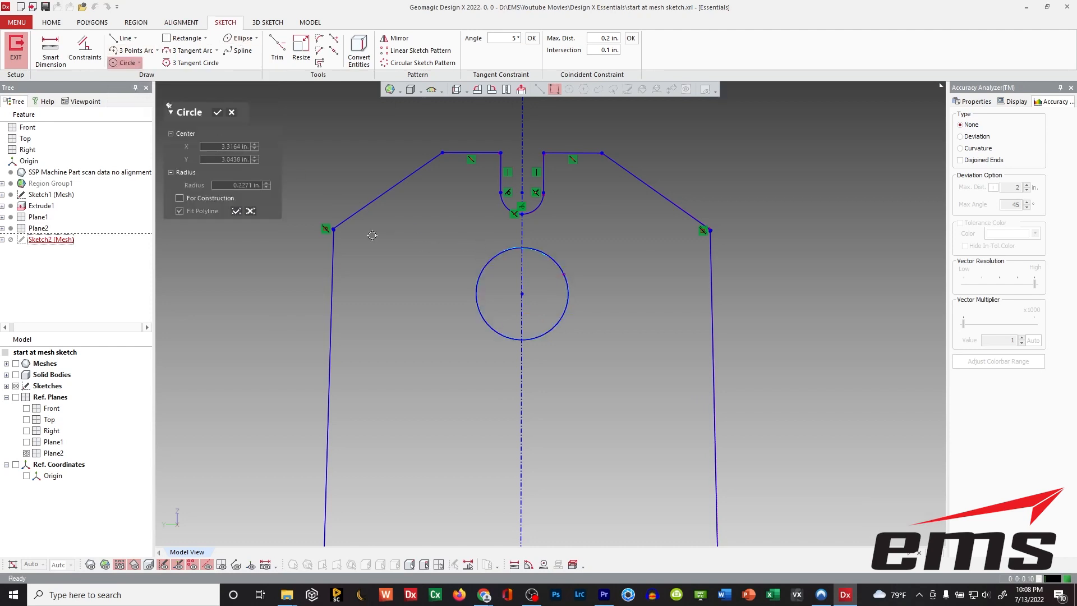
pyautogui.click(218, 113)
pyautogui.scroll(5, 515, 297)
pyautogui.scroll(3, 512, 280)
pyautogui.scroll(-2, 512, 305)
pyautogui.scroll(5, 517, 308)
pyautogui.click(491, 287)
pyautogui.scroll(-6, 486, 289)
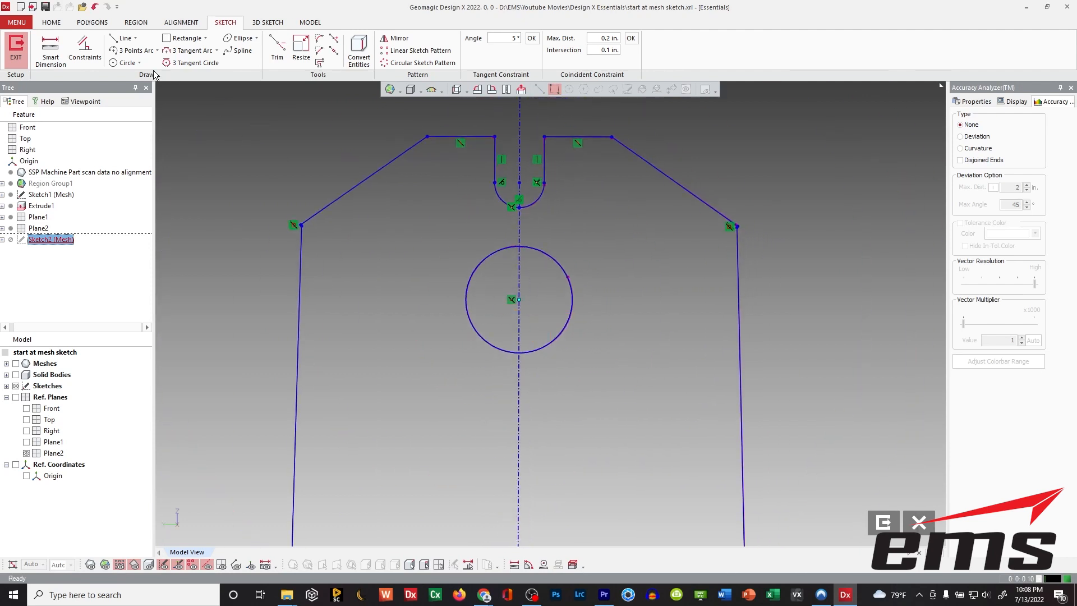
# Add a diameter dimension to the hole circle and set it to 0.45 in
pyautogui.click(50, 51)
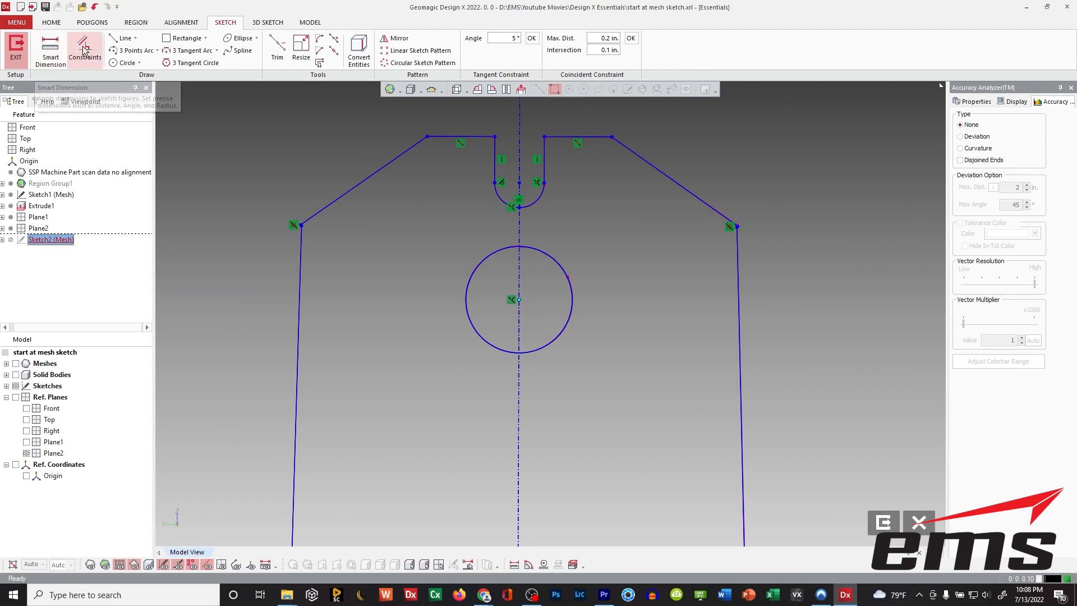
pyautogui.click(569, 273)
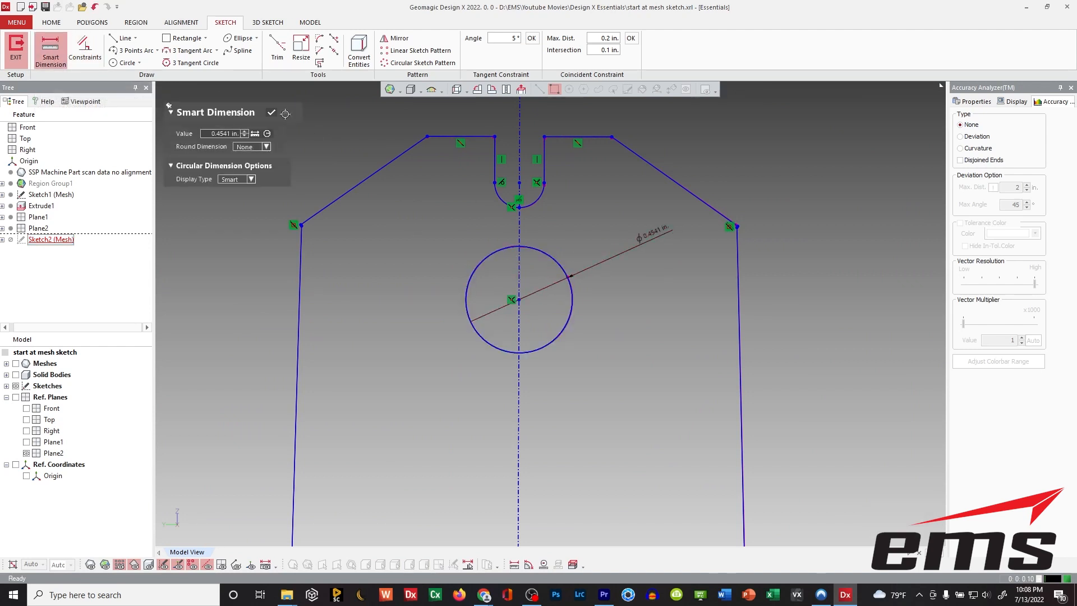
pyautogui.click(273, 113)
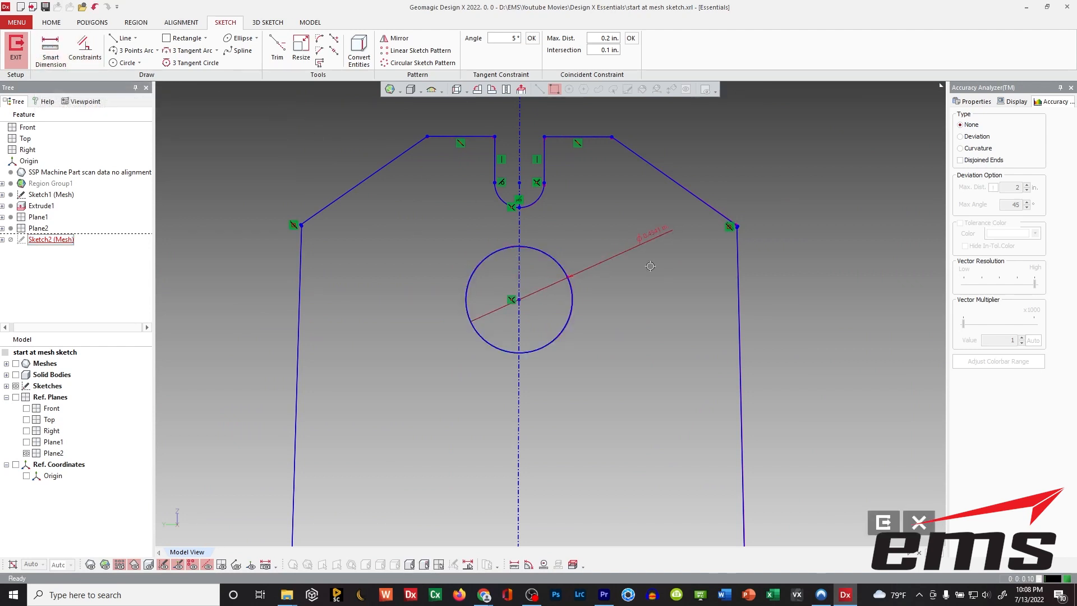
pyautogui.doubleClick(655, 236)
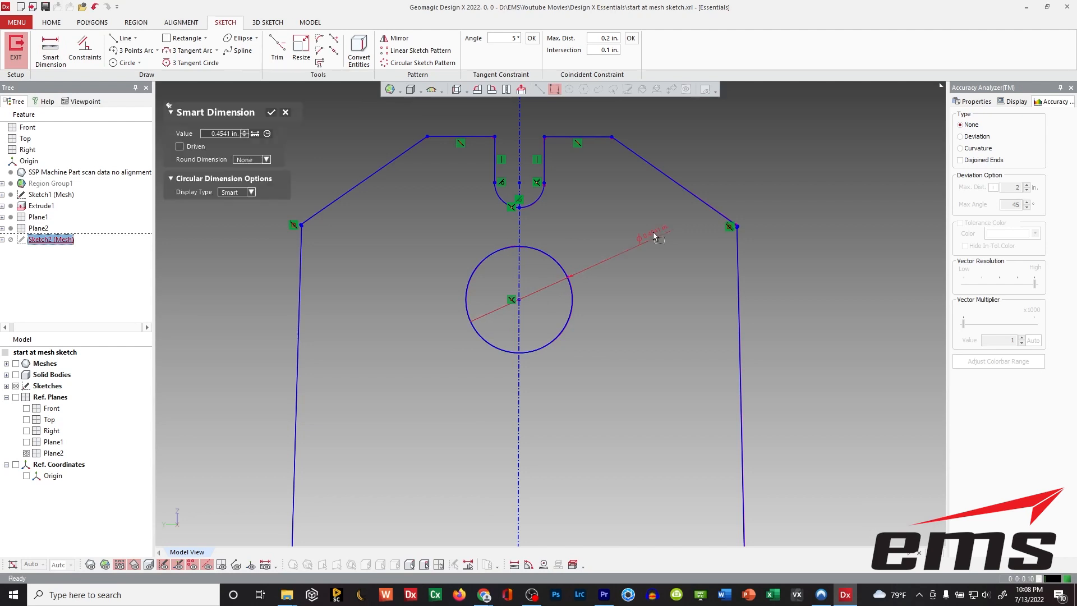
pyautogui.doubleClick(226, 133)
pyautogui.press('BackSpace')
pyautogui.write('.45')
pyautogui.press('Return')
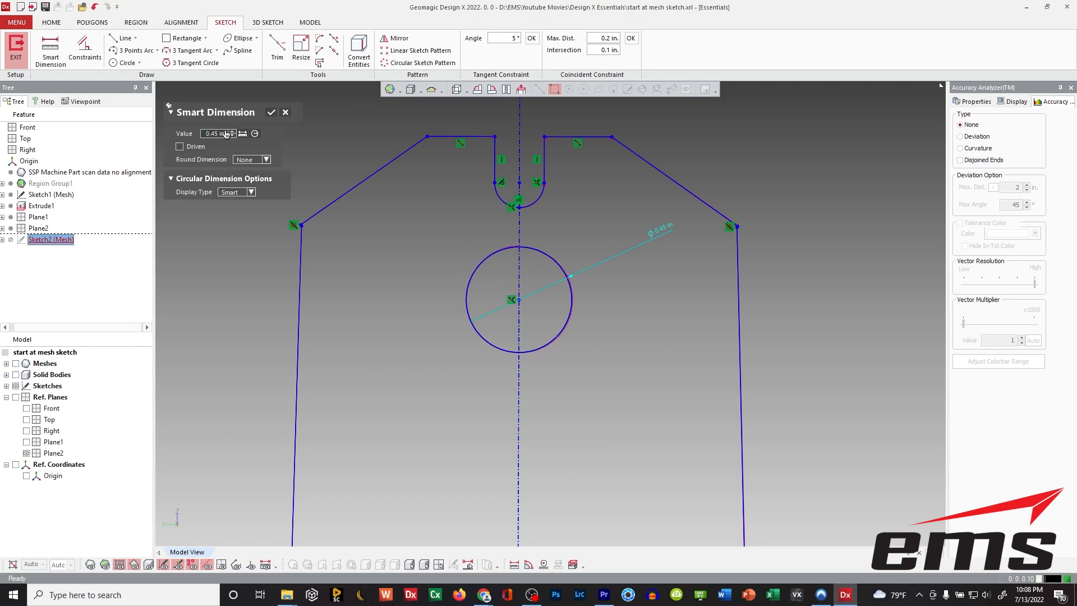
pyautogui.click(272, 114)
# Exit the mesh sketch and show the solid bodies and the scan mesh again
pyautogui.scroll(-5, 559, 311)
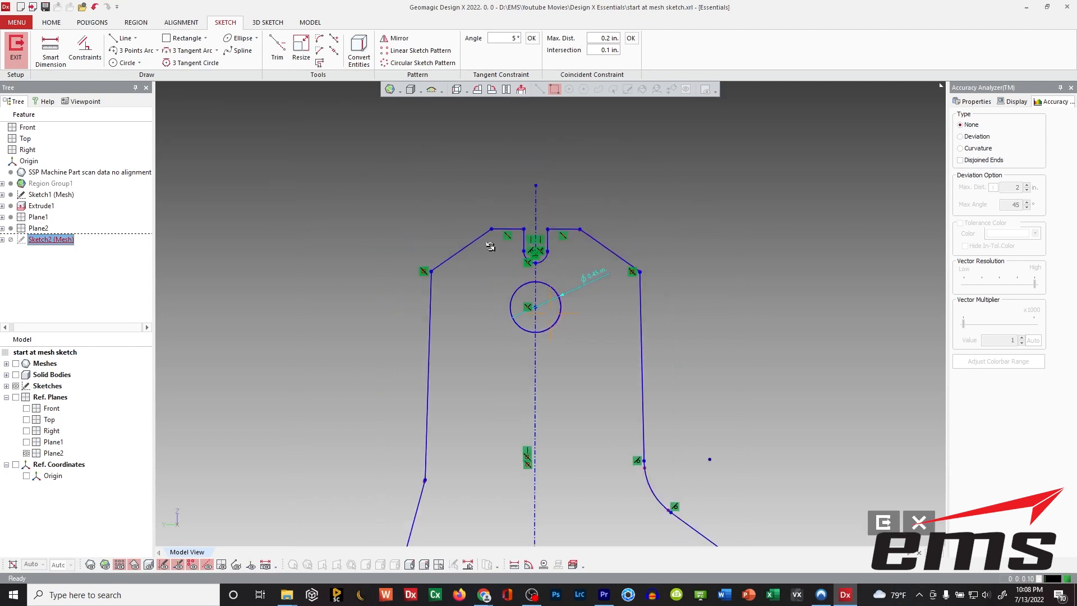
pyautogui.moveTo(560, 311)
pyautogui.mouseDown(button='right')
pyautogui.moveTo(570, 330)
pyautogui.moveTo(661, 356)
pyautogui.moveTo(494, 292)
pyautogui.moveTo(486, 304)
pyautogui.mouseUp(button='right')
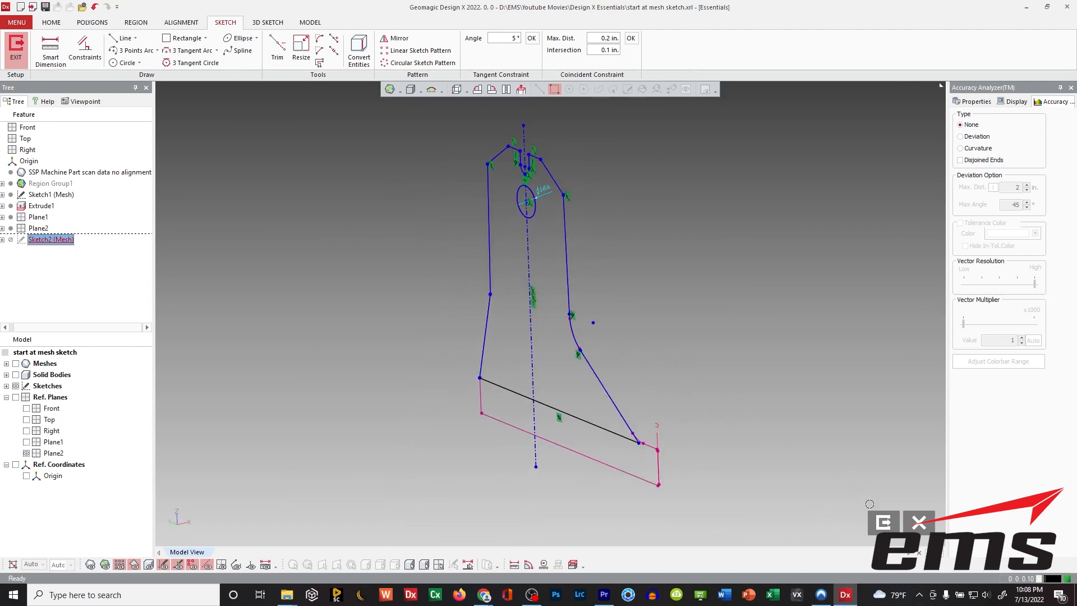
pyautogui.click(884, 522)
pyautogui.click(15, 375)
pyautogui.click(16, 363)
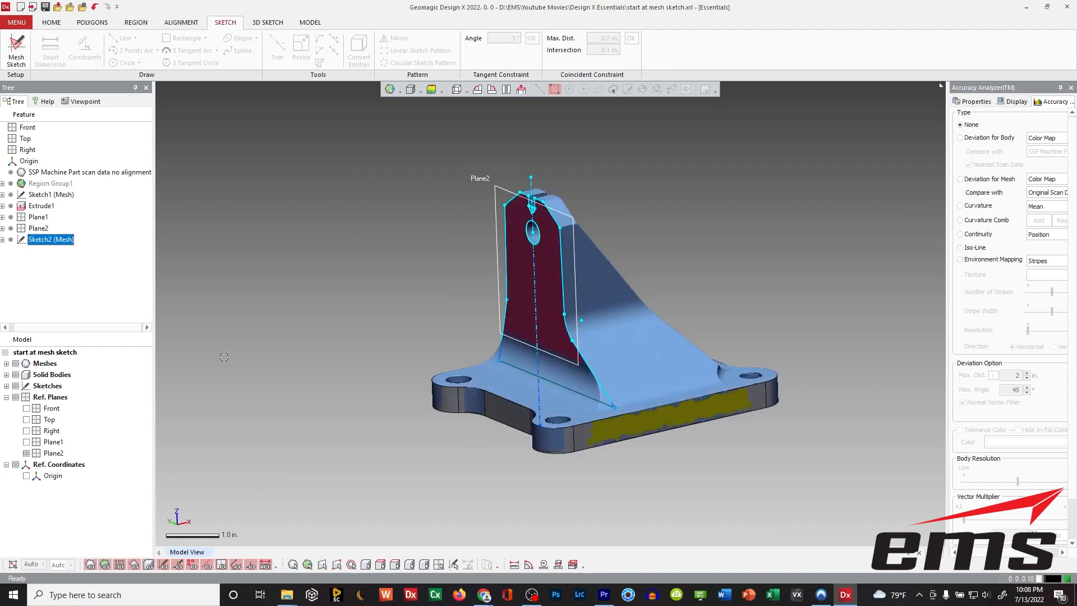
pyautogui.click(406, 329)
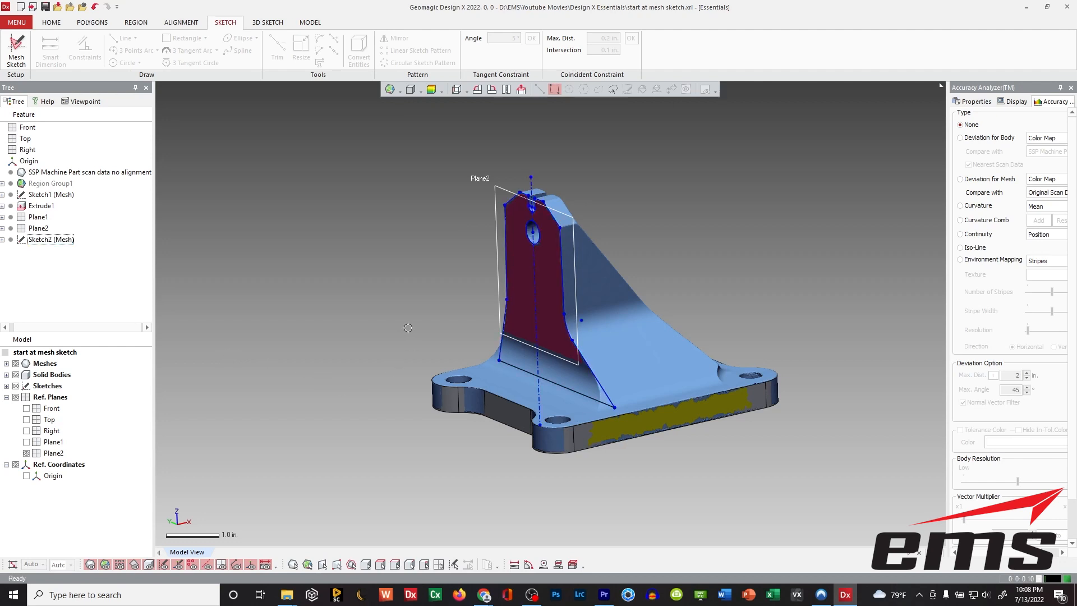
pyautogui.moveTo(406, 329); pyautogui.dragTo(628, 353, button='right')
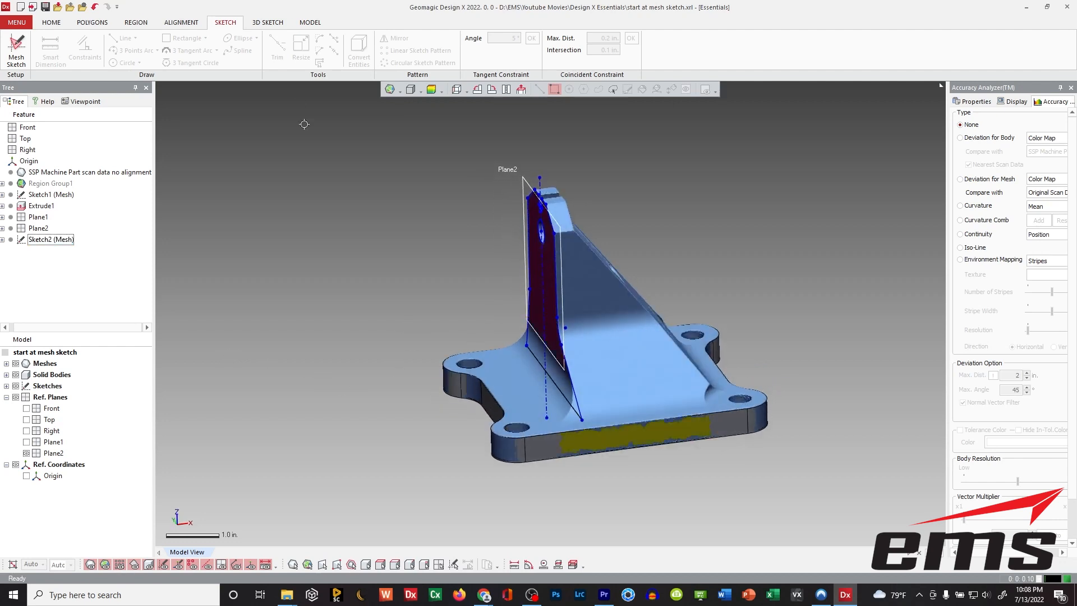
pyautogui.click(310, 23)
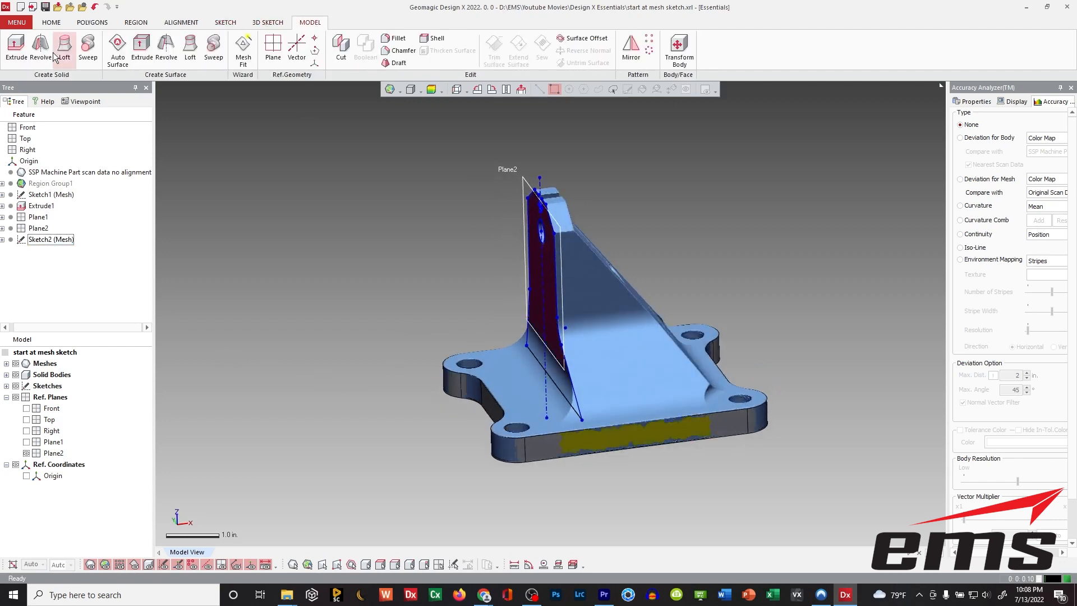
pyautogui.click(16, 48)
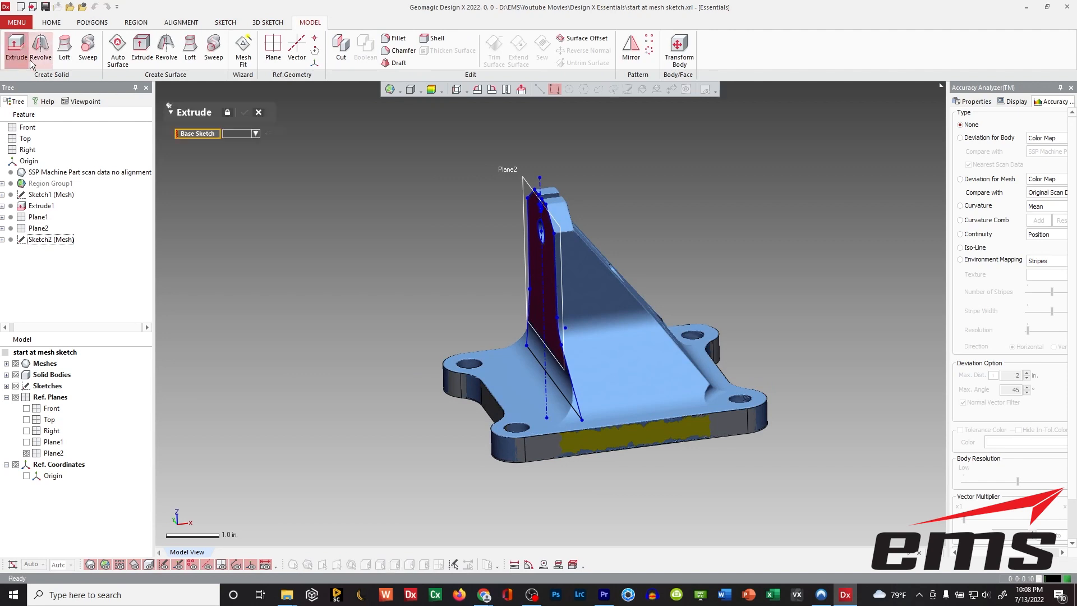
pyautogui.click(560, 314)
pyautogui.keyDown('ctrl'); pyautogui.moveTo(673, 354); pyautogui.dragTo(613, 360, button='right'); pyautogui.keyUp('ctrl')
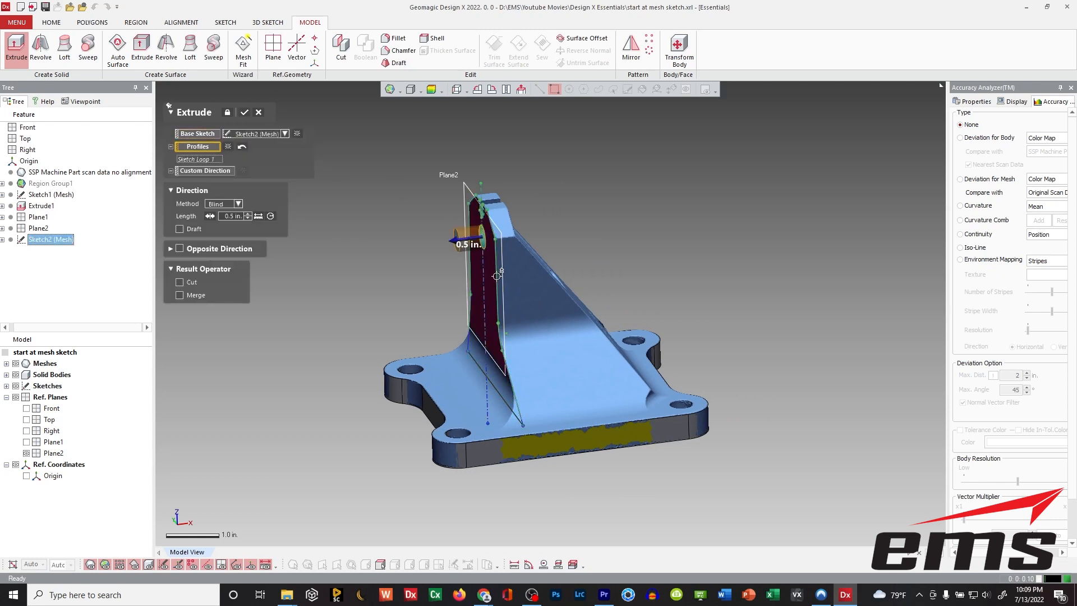
pyautogui.click(297, 133)
pyautogui.moveTo(616, 281)
pyautogui.mouseDown(button='right')
pyautogui.moveTo(713, 296)
pyautogui.moveTo(741, 289)
pyautogui.mouseUp(button='right')
pyautogui.moveTo(585, 281); pyautogui.dragTo(512, 299, button='right')
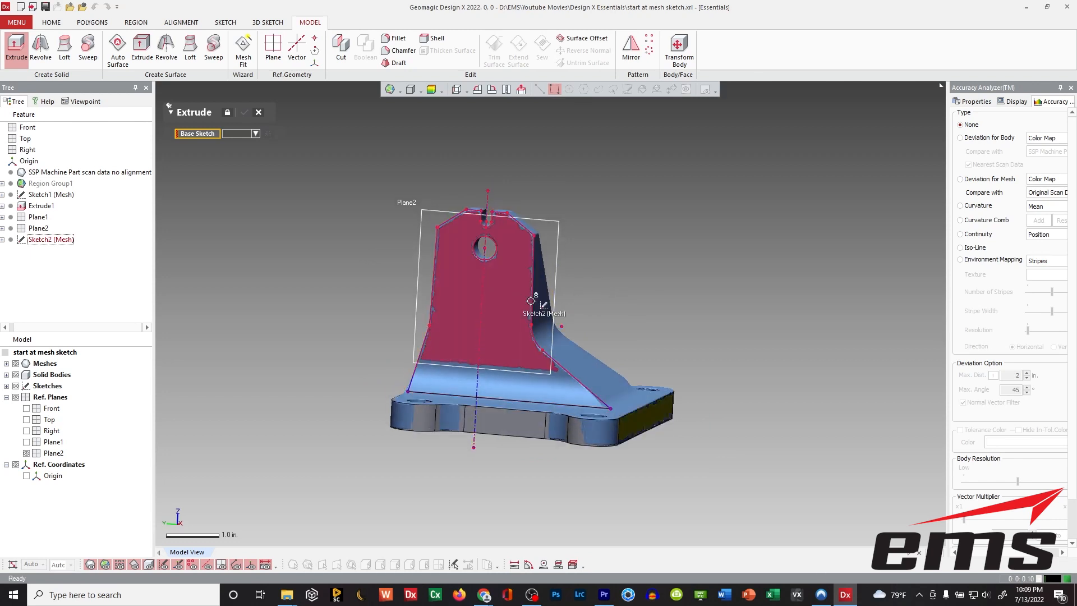
pyautogui.click(538, 296)
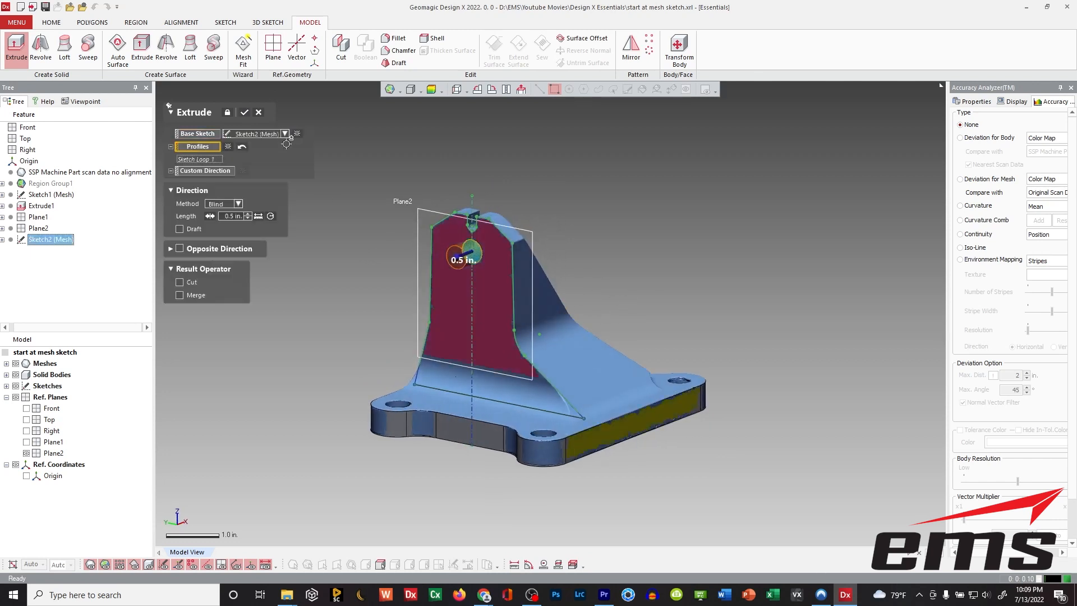
pyautogui.click(259, 112)
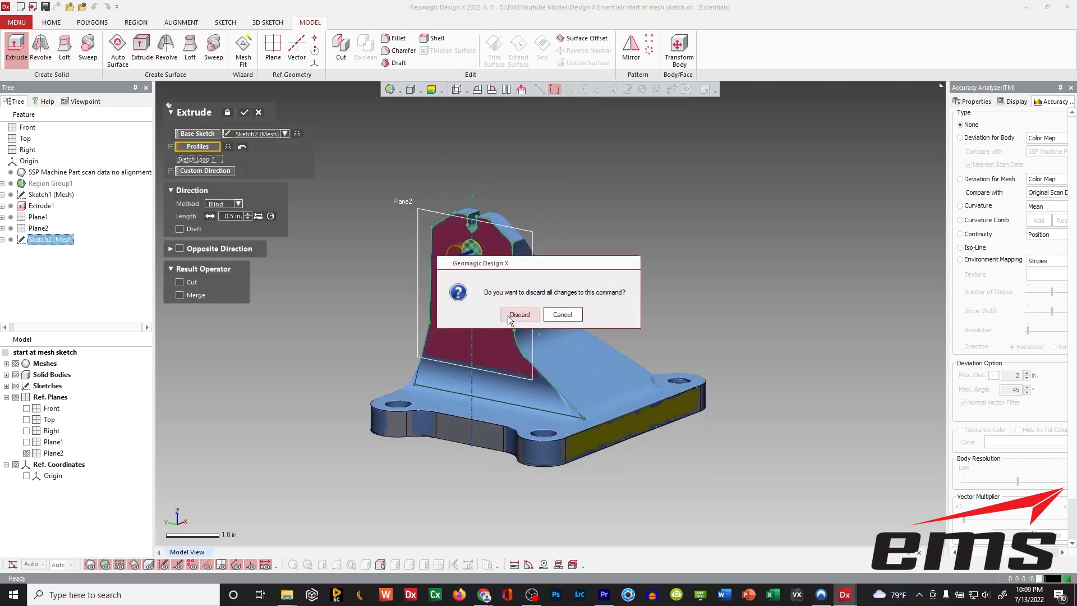
pyautogui.click(518, 314)
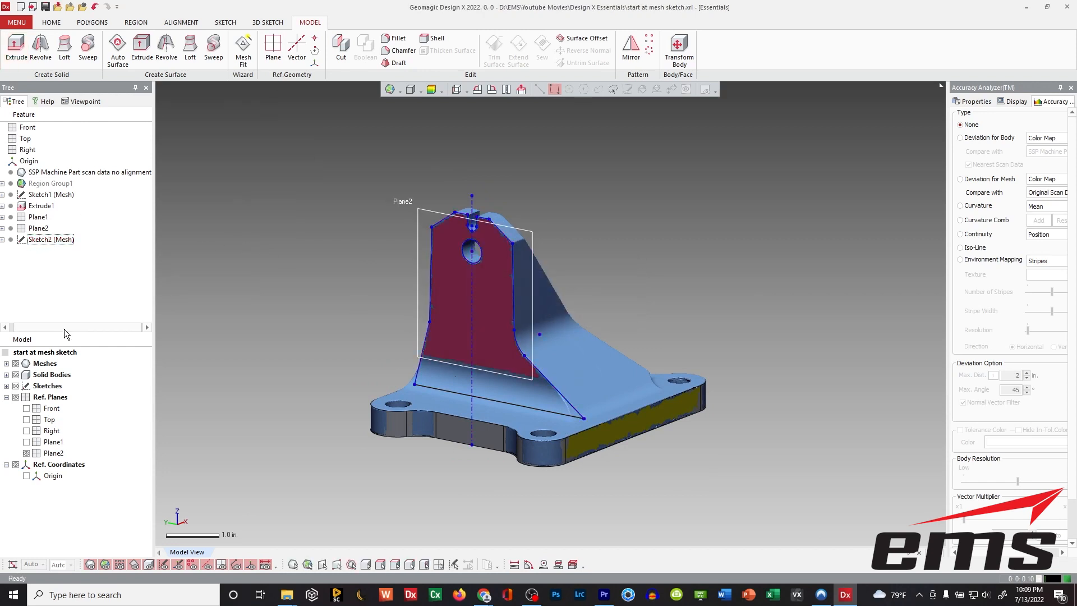
# Reopen Sketch2 (Mesh) for editing and turn on the Disjoined Ends check in the Accuracy Analyzer
pyautogui.doubleClick(51, 239)
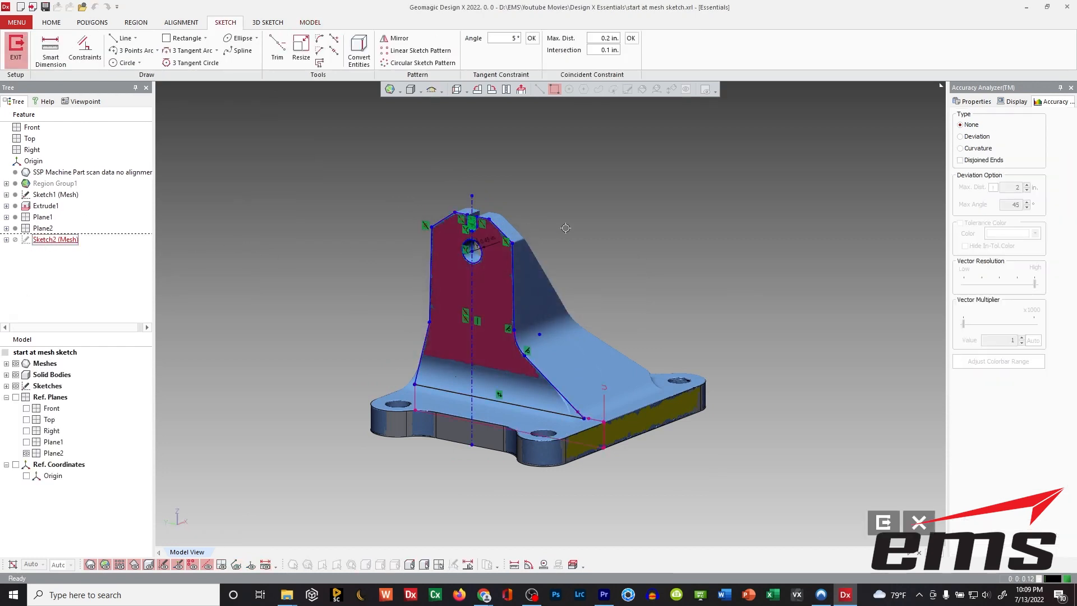
pyautogui.click(522, 91)
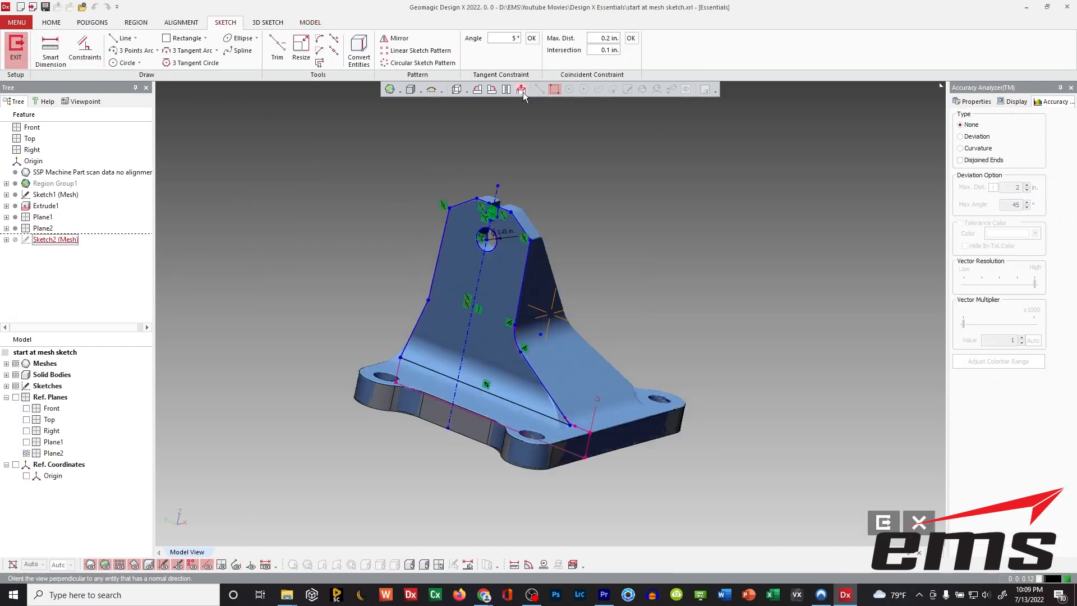
pyautogui.click(985, 162)
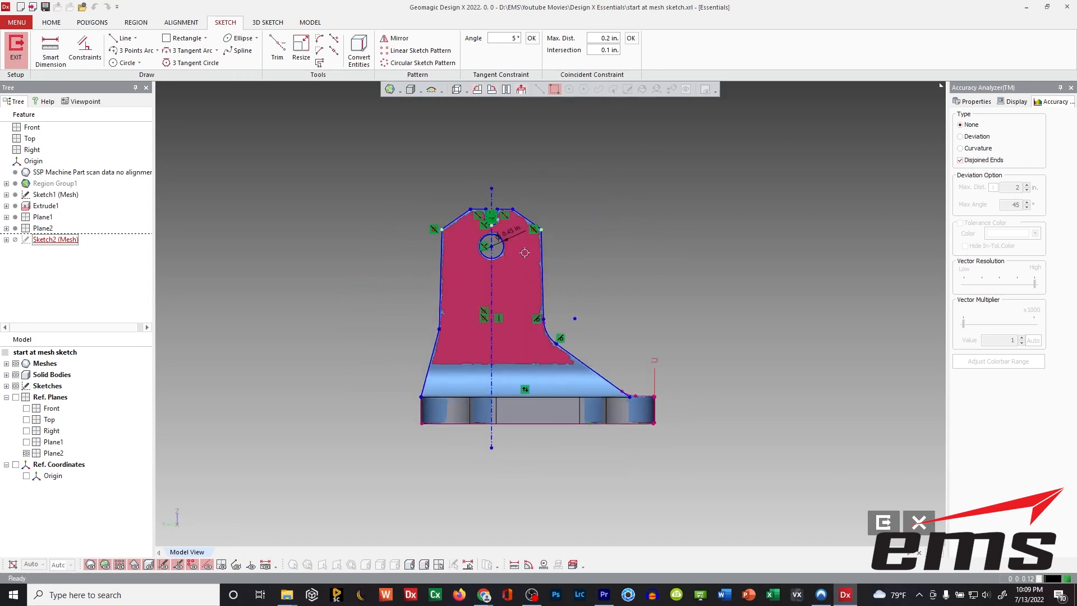
pyautogui.scroll(3, 516, 258)
pyautogui.keyDown('ctrl'); pyautogui.moveTo(500, 217); pyautogui.dragTo(587, 296, button='right'); pyautogui.keyUp('ctrl')
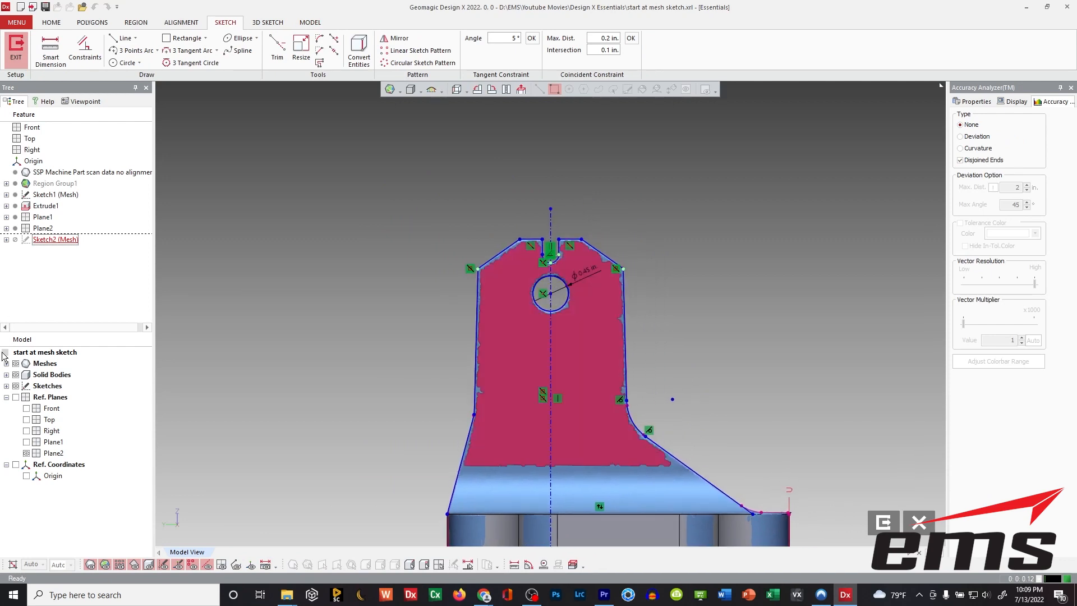
# With the mesh hidden, join the disjoined ends using Coincident Constraint with 0.2 in. maximum distance and 0.1 in. intersection, and exit the sketch
pyautogui.click(16, 364)
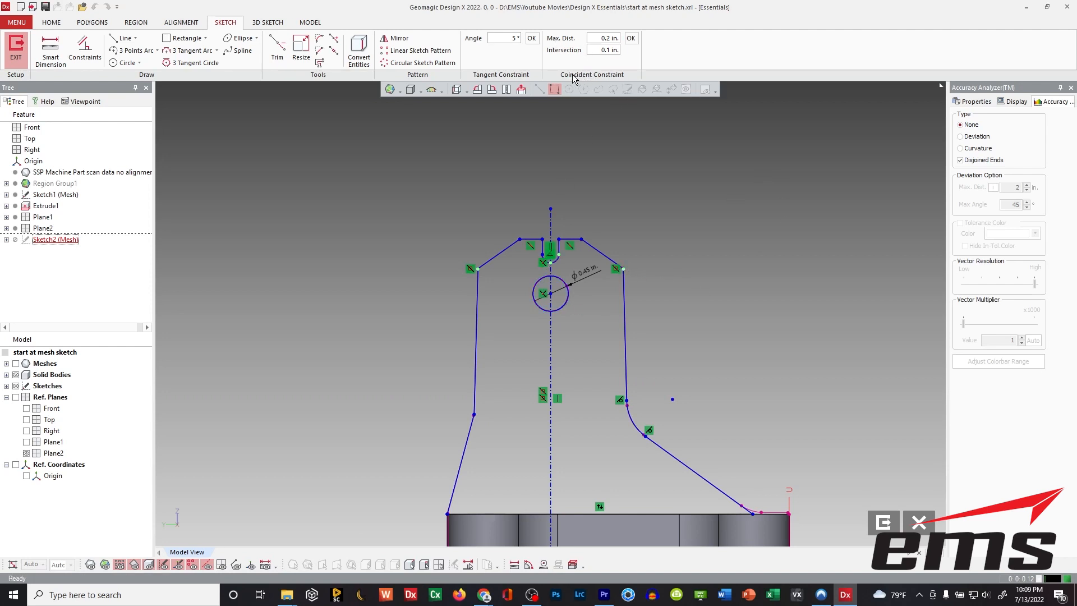
pyautogui.click(630, 37)
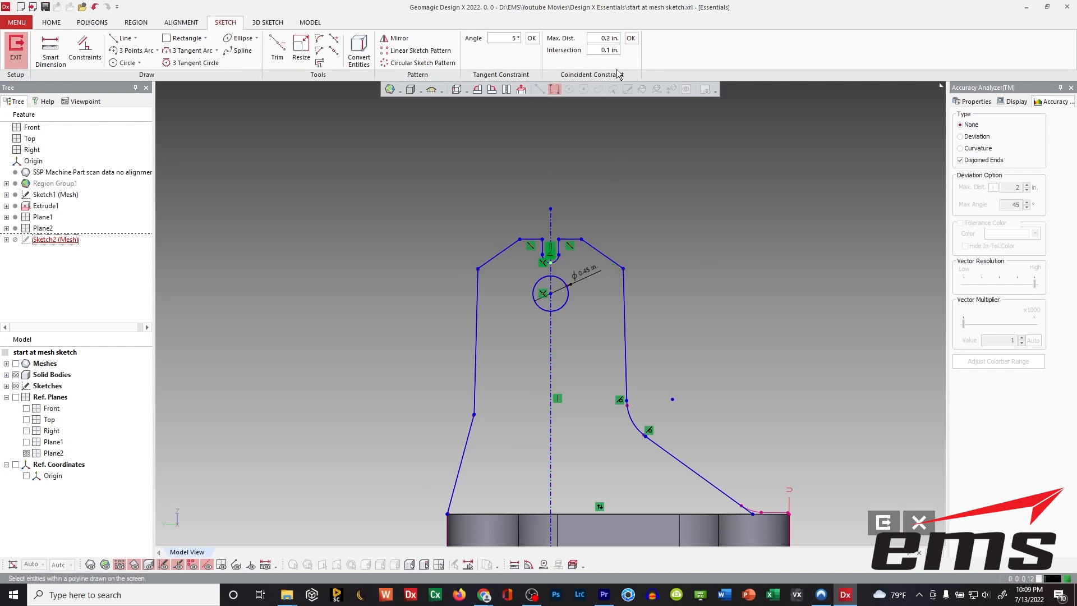
pyautogui.click(886, 524)
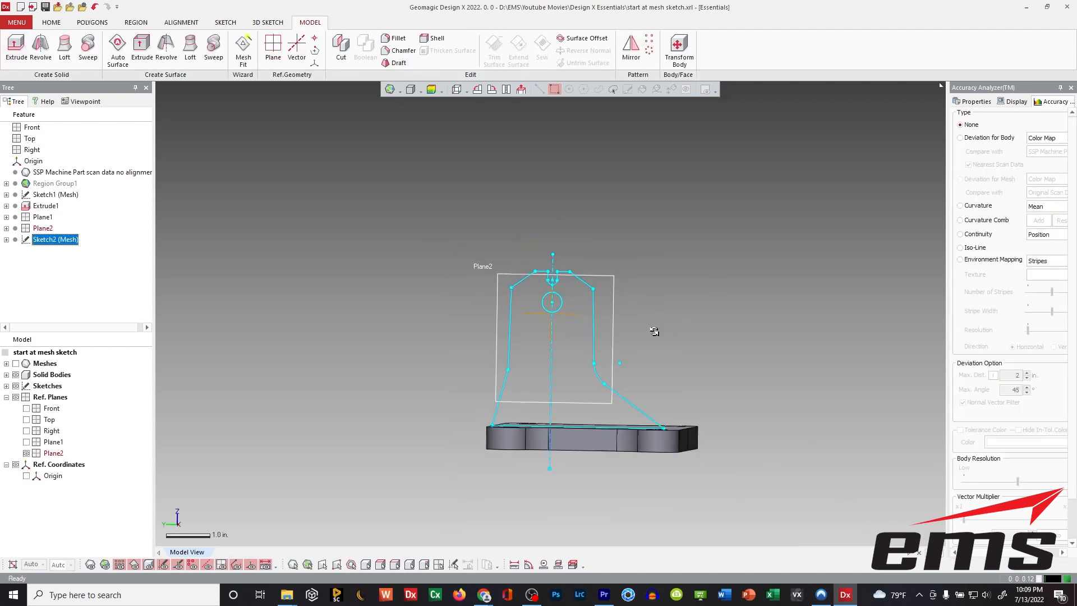
# Show the scan mesh again together with the base plate body and the upright's sketch profile
pyautogui.moveTo(585, 258); pyautogui.dragTo(502, 250, button='right')
pyautogui.click(503, 250)
pyautogui.moveTo(559, 224); pyautogui.dragTo(518, 247, button='right')
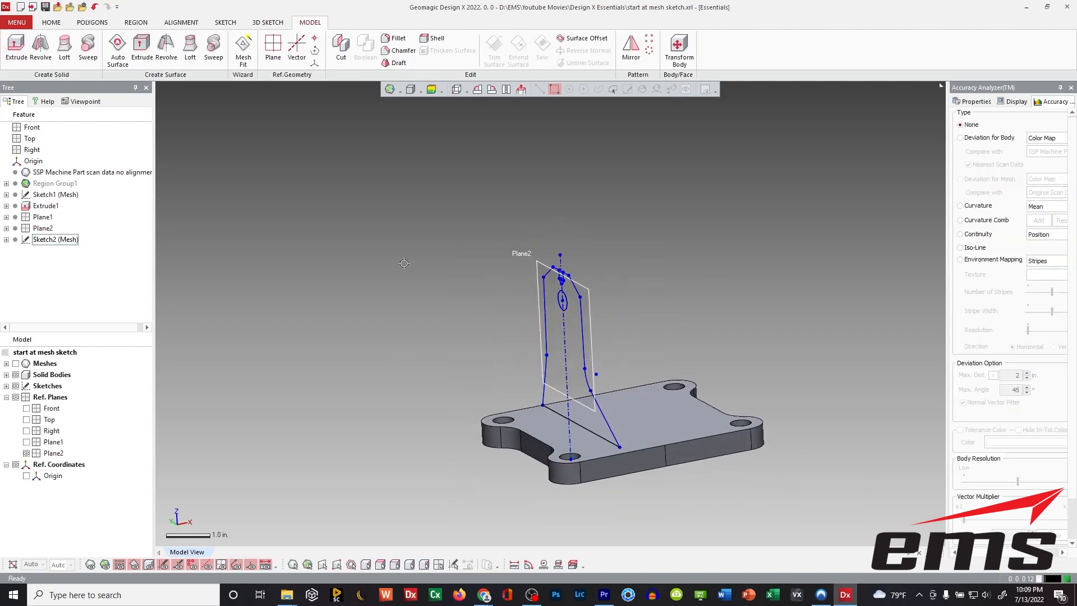
pyautogui.click(12, 364)
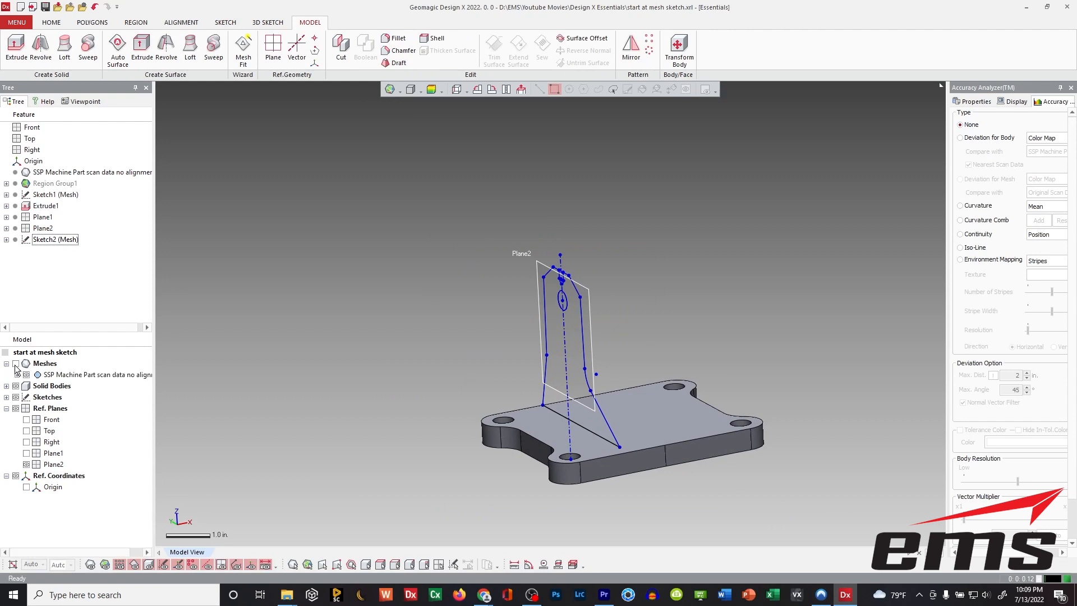
pyautogui.click(15, 364)
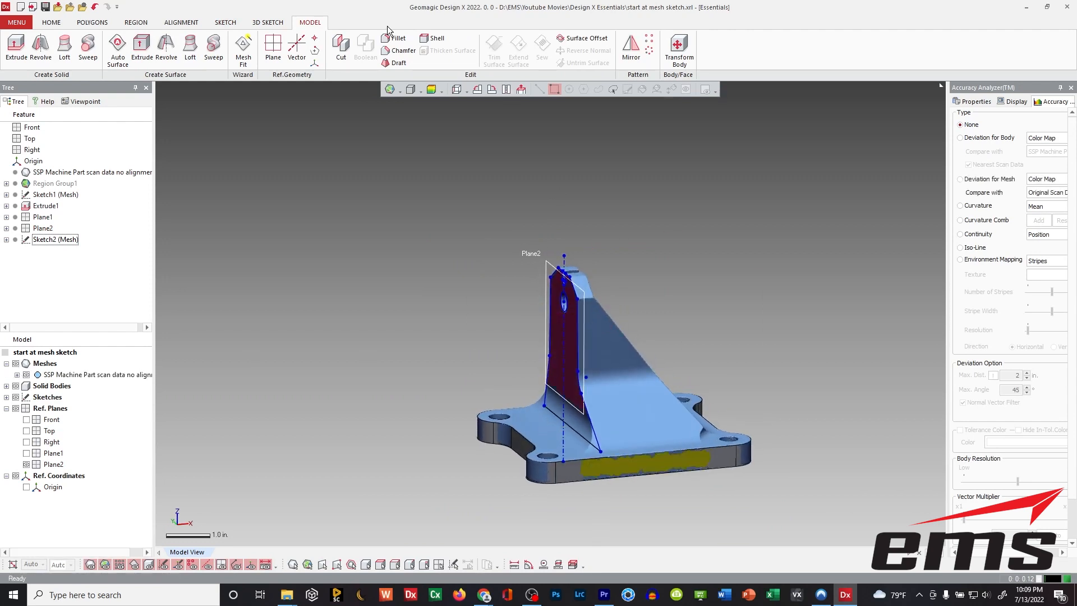
# Start a solid extrusion of the Sketch2 (Mesh) profile and extend it 4 in in the flipped direction, through the scanned upright
pyautogui.click(16, 46)
pyautogui.click(575, 331)
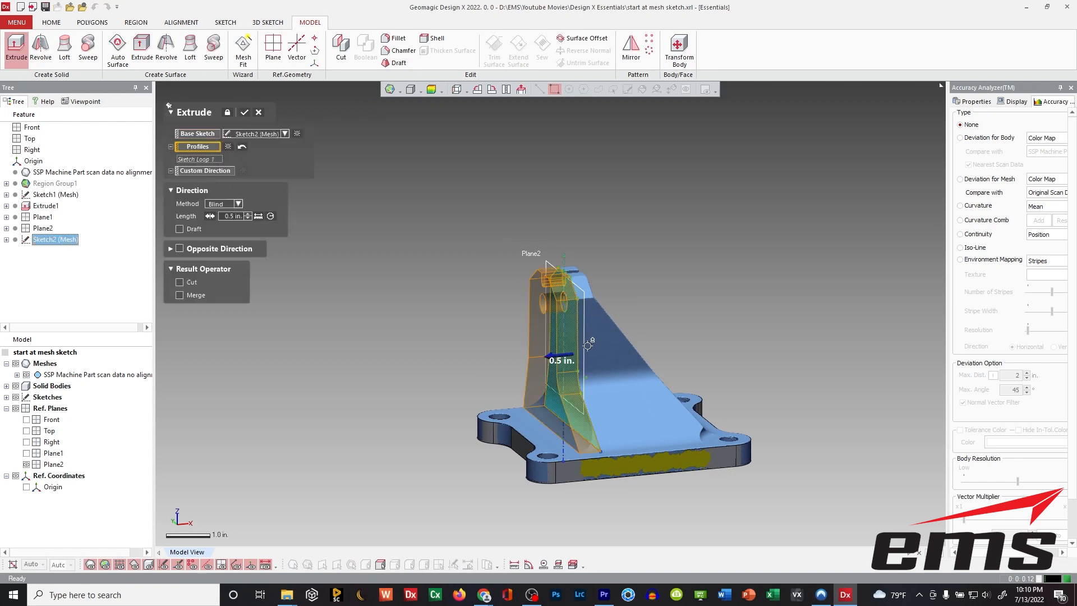
pyautogui.keyDown('ctrl'); pyautogui.moveTo(637, 335); pyautogui.dragTo(624, 310, button='right'); pyautogui.keyUp('ctrl')
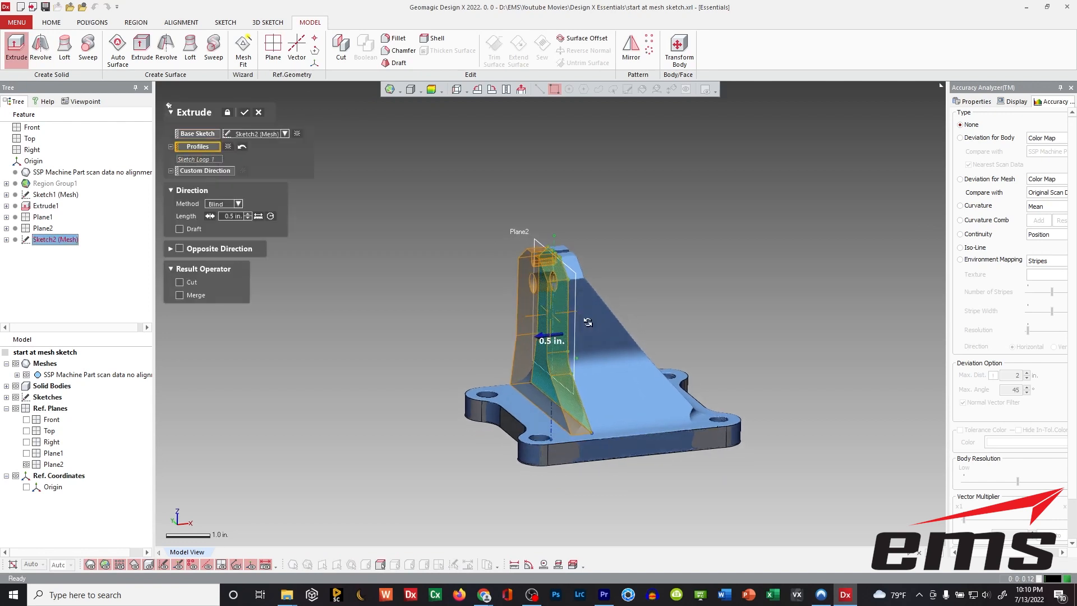
pyautogui.click(554, 262)
pyautogui.moveTo(557, 239); pyautogui.dragTo(612, 366, button='right')
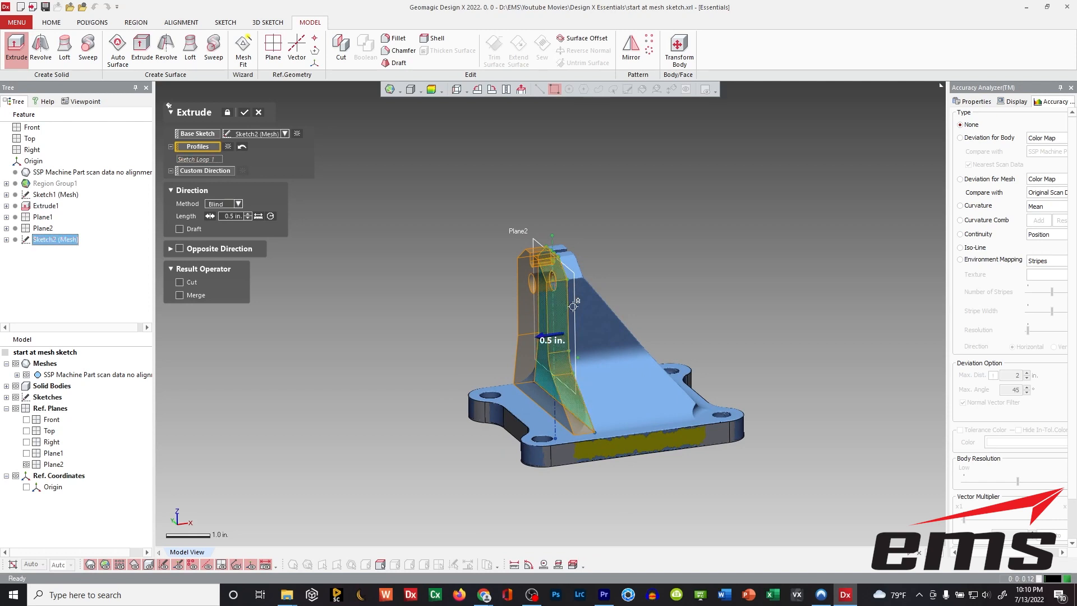
pyautogui.moveTo(568, 328); pyautogui.dragTo(689, 417)
pyautogui.moveTo(690, 417); pyautogui.dragTo(585, 313, button='right')
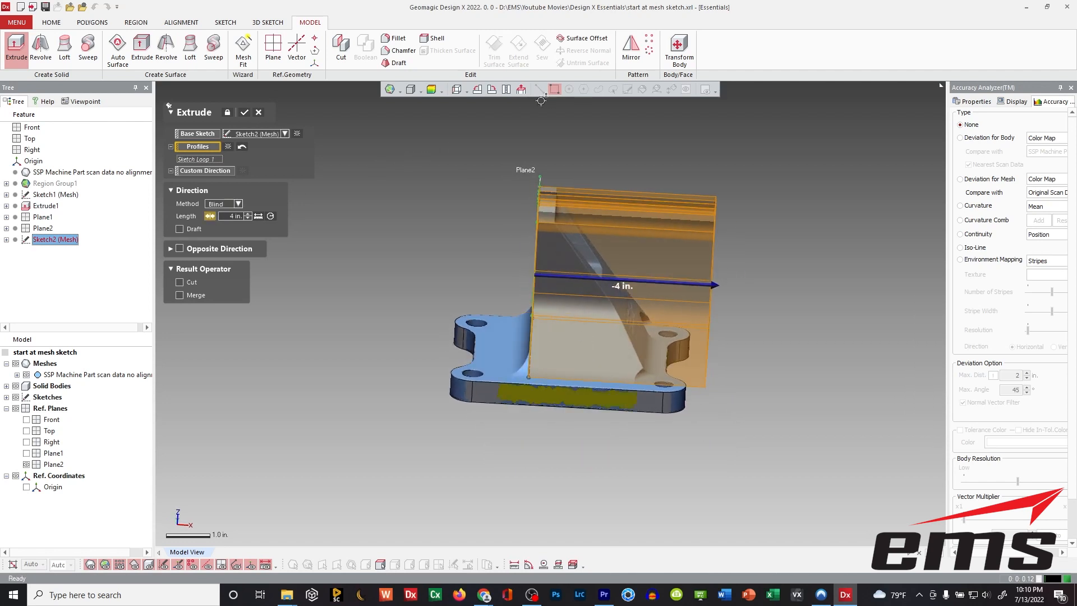
pyautogui.moveTo(541, 268); pyautogui.dragTo(565, 259, button='right')
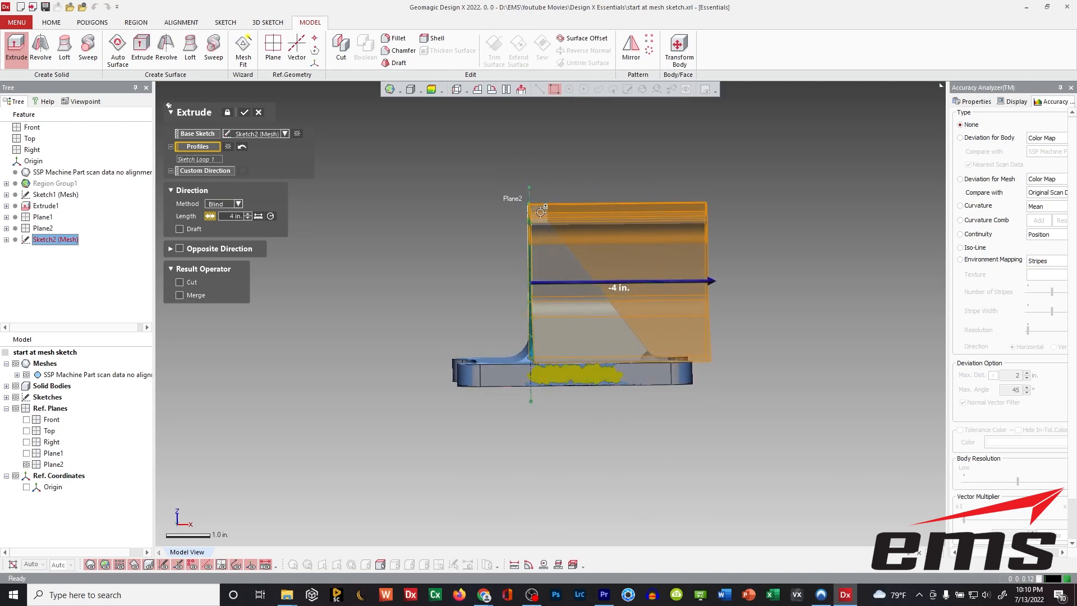
# Shorten the extrusion preview to 0.3 in and compare it with the thickness of the upright's top on the scan
pyautogui.moveTo(712, 281); pyautogui.dragTo(547, 282)
pyautogui.moveTo(547, 282); pyautogui.dragTo(343, 255, button='right')
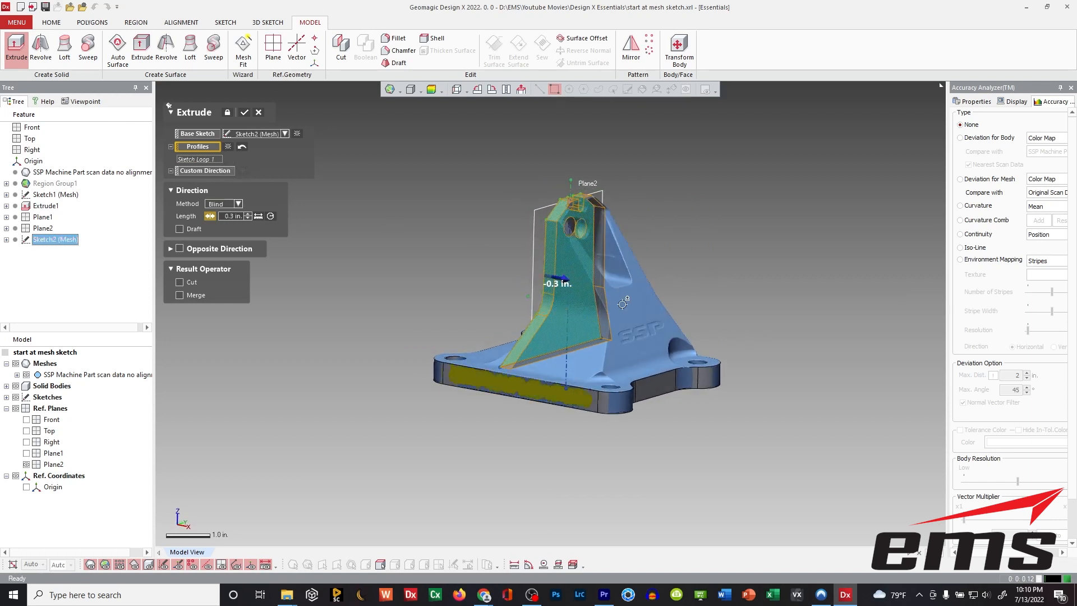
pyautogui.moveTo(636, 341); pyautogui.dragTo(717, 338, button='right')
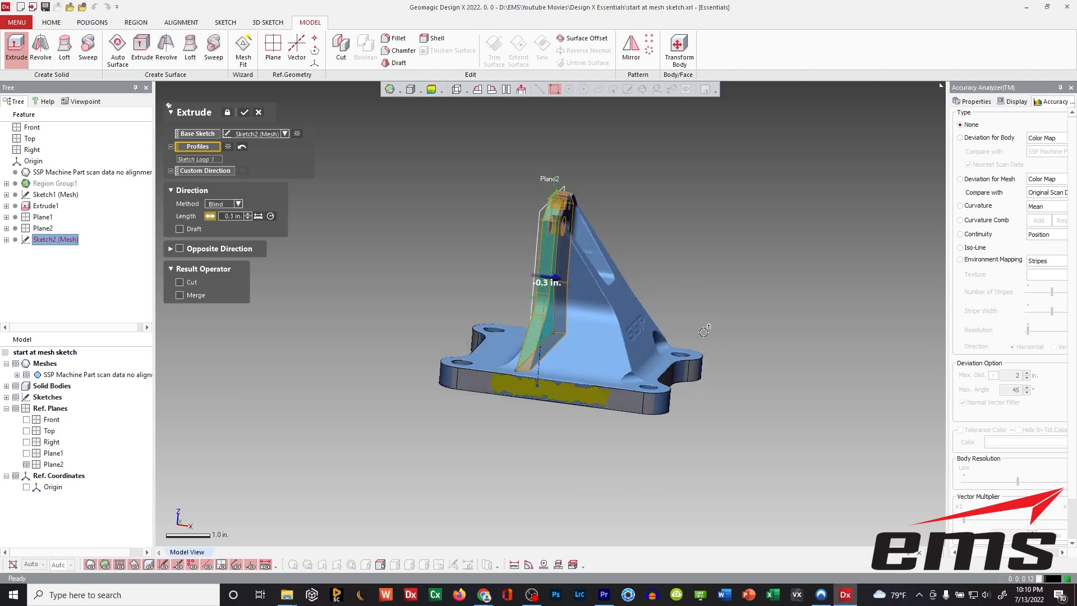
pyautogui.scroll(5, 631, 303)
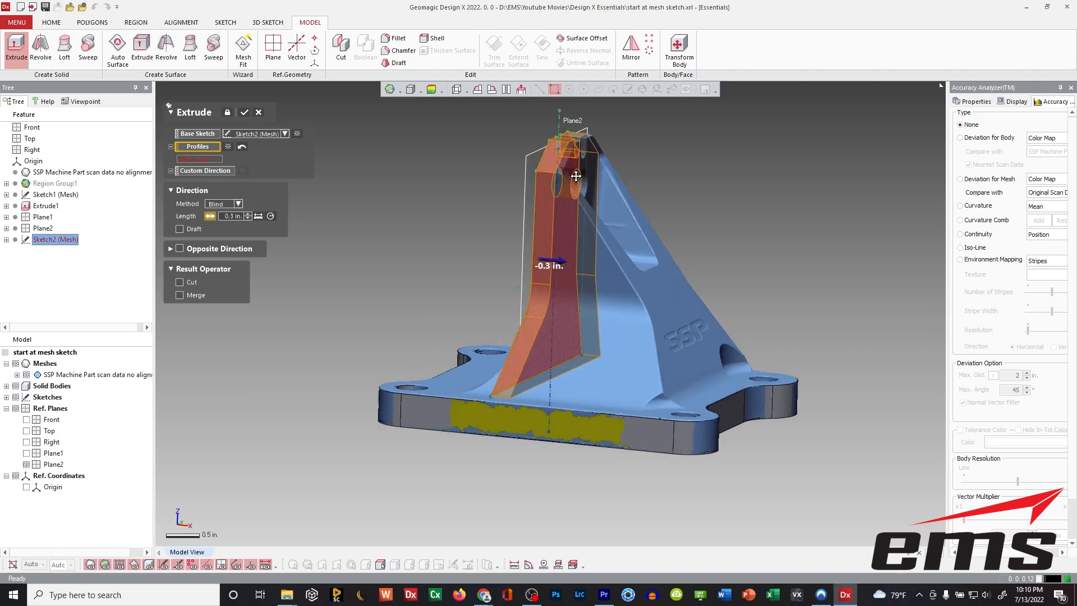
pyautogui.moveTo(629, 321); pyautogui.dragTo(650, 360, button='right')
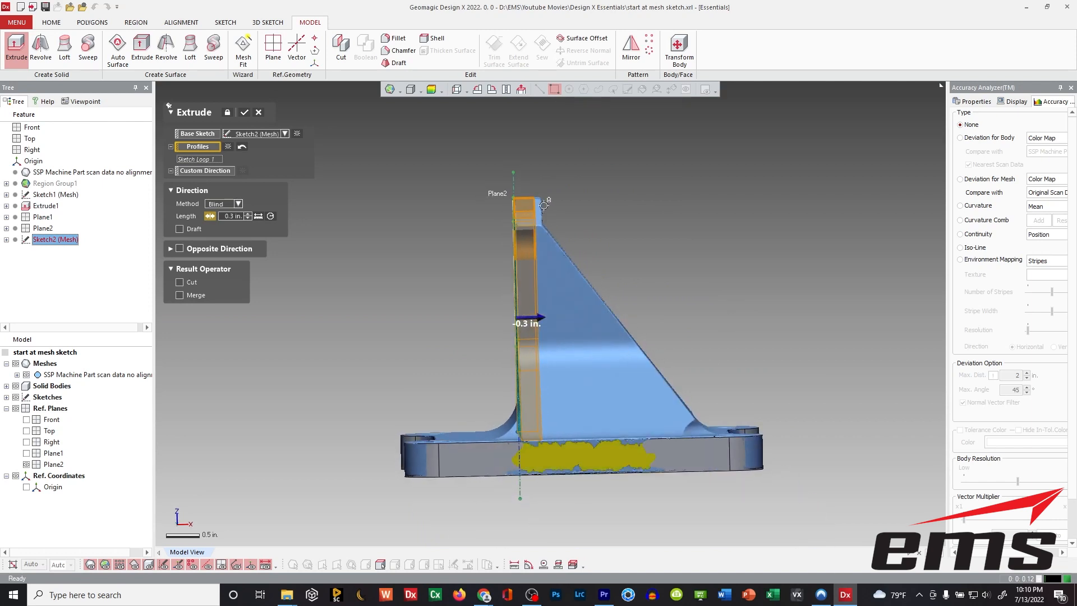
pyautogui.moveTo(619, 254)
pyautogui.mouseDown(button='right')
pyautogui.moveTo(668, 252)
pyautogui.moveTo(637, 251)
pyautogui.mouseUp(button='right')
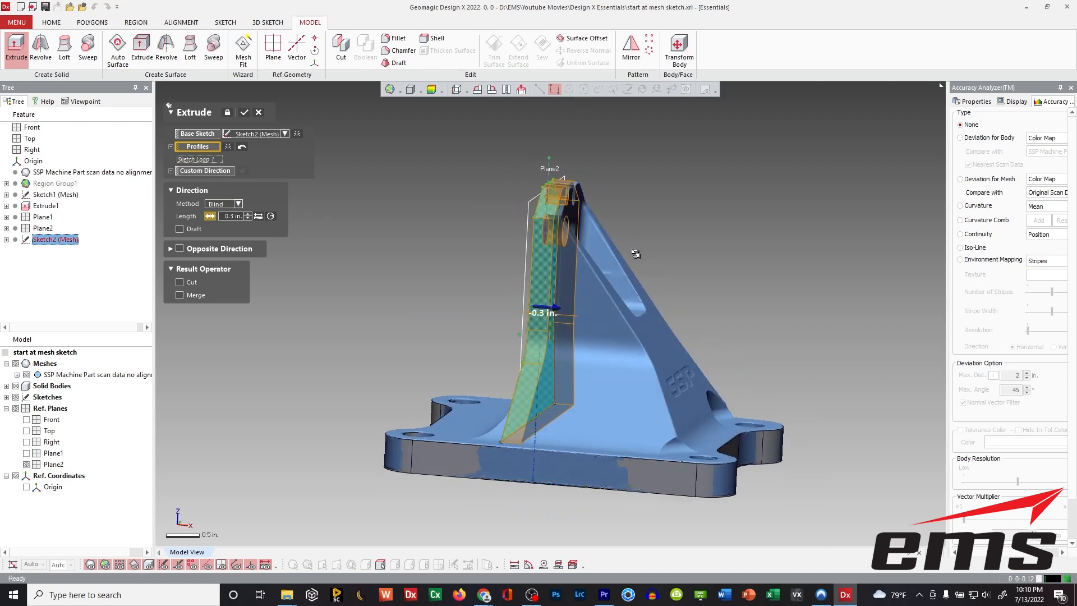
pyautogui.scroll(-2, 594, 336)
pyautogui.moveTo(594, 337); pyautogui.dragTo(573, 331, button='right')
# Set the extrusion length to 3.5 in past the scanned slope and accept it as a separate body with Merge off
pyautogui.moveTo(542, 251); pyautogui.dragTo(664, 291)
pyautogui.moveTo(620, 334); pyautogui.dragTo(697, 315, button='right')
pyautogui.moveTo(658, 271); pyautogui.dragTo(668, 280)
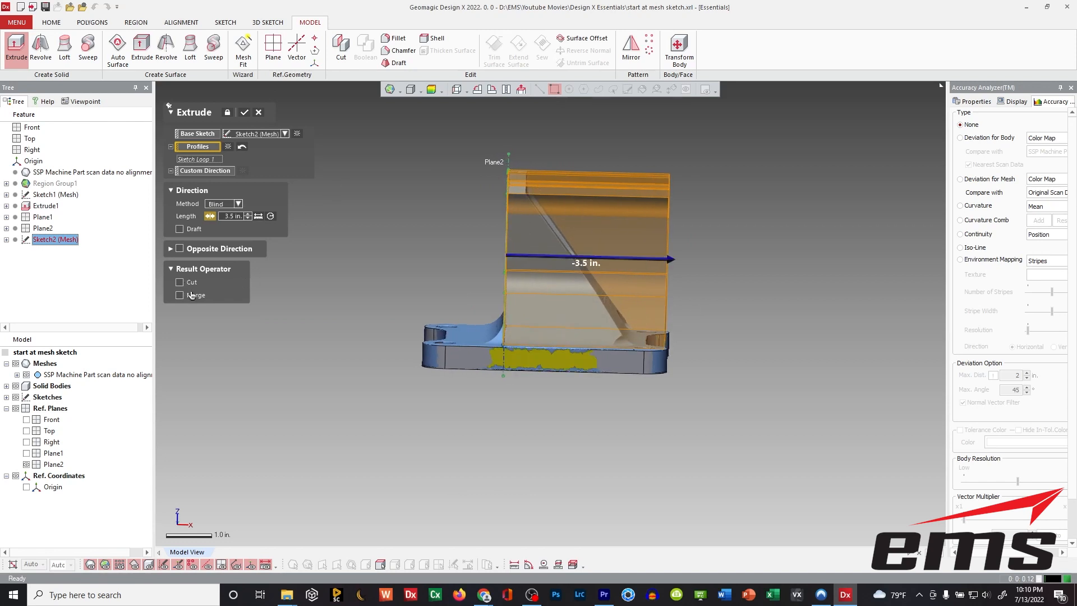
pyautogui.click(245, 114)
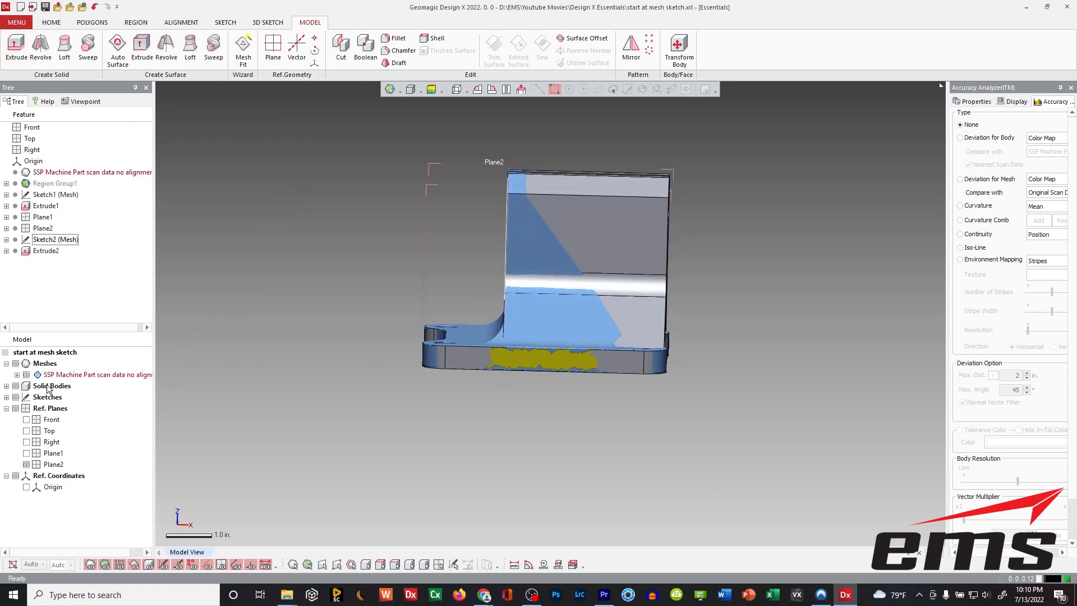
# List the individual solid bodies in the model and hide all of them, leaving the scan mesh visible
pyautogui.click(7, 386)
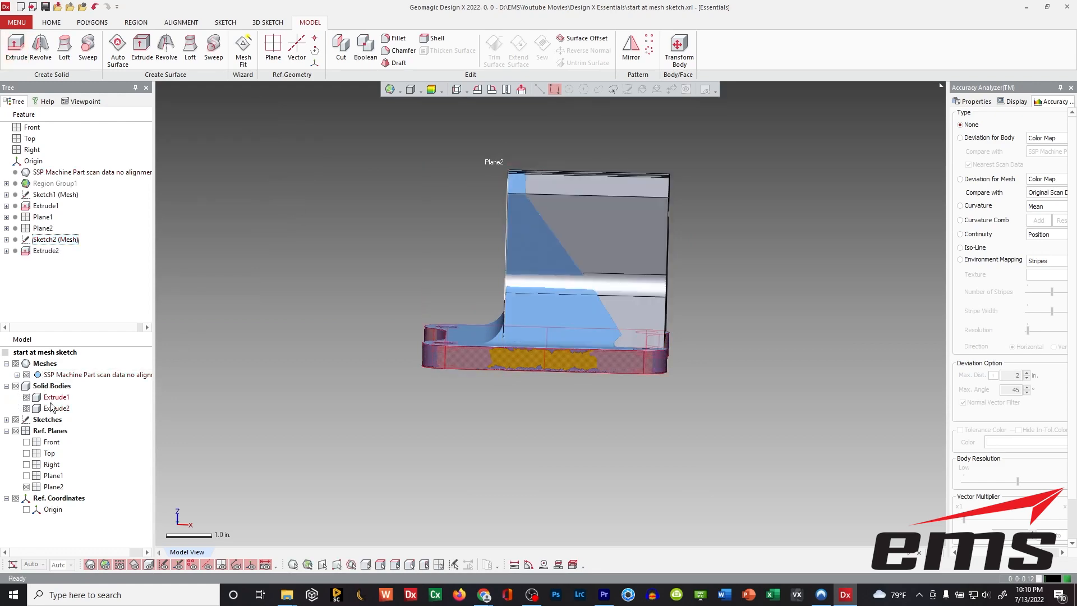
pyautogui.moveTo(673, 306); pyautogui.dragTo(475, 326, button='right')
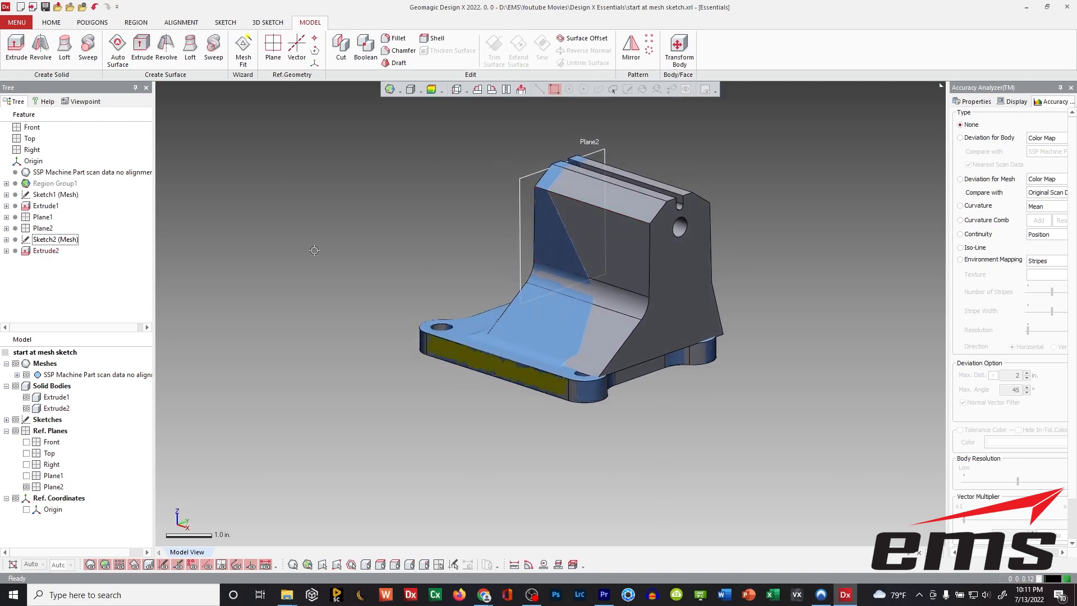
pyautogui.click(15, 386)
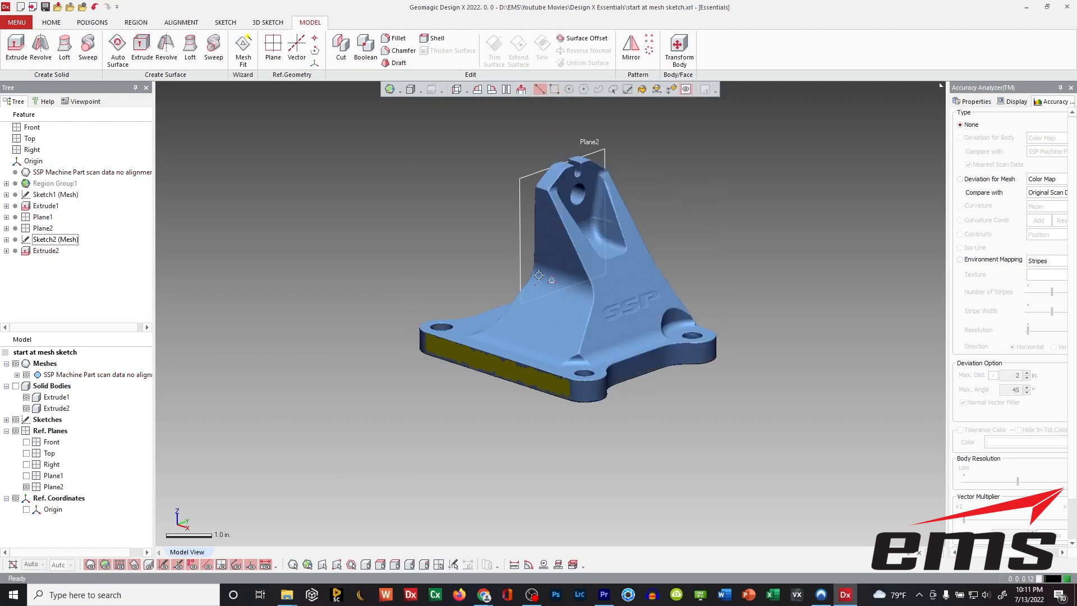
# Show the Top reference plane beside the scan mesh
pyautogui.moveTo(631, 302); pyautogui.dragTo(489, 305, button='right')
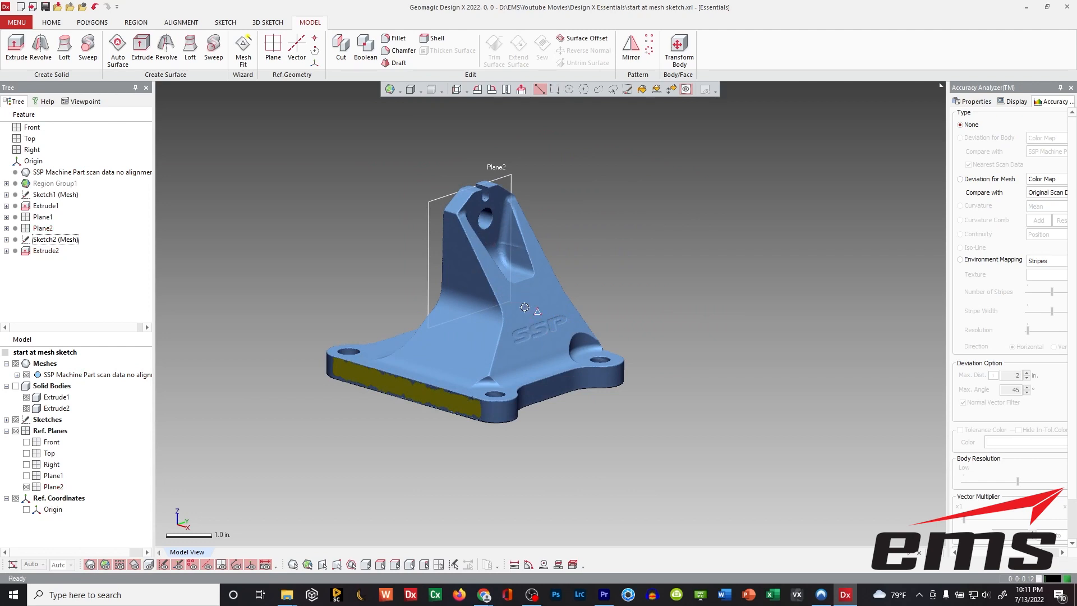
pyautogui.moveTo(512, 303)
pyautogui.keyDown('ctrl'); pyautogui.mouseDown(button='right')
pyautogui.moveTo(519, 309)
pyautogui.moveTo(513, 300)
pyautogui.mouseUp(button='right'); pyautogui.keyUp('ctrl')
pyautogui.scroll(1, 513, 300)
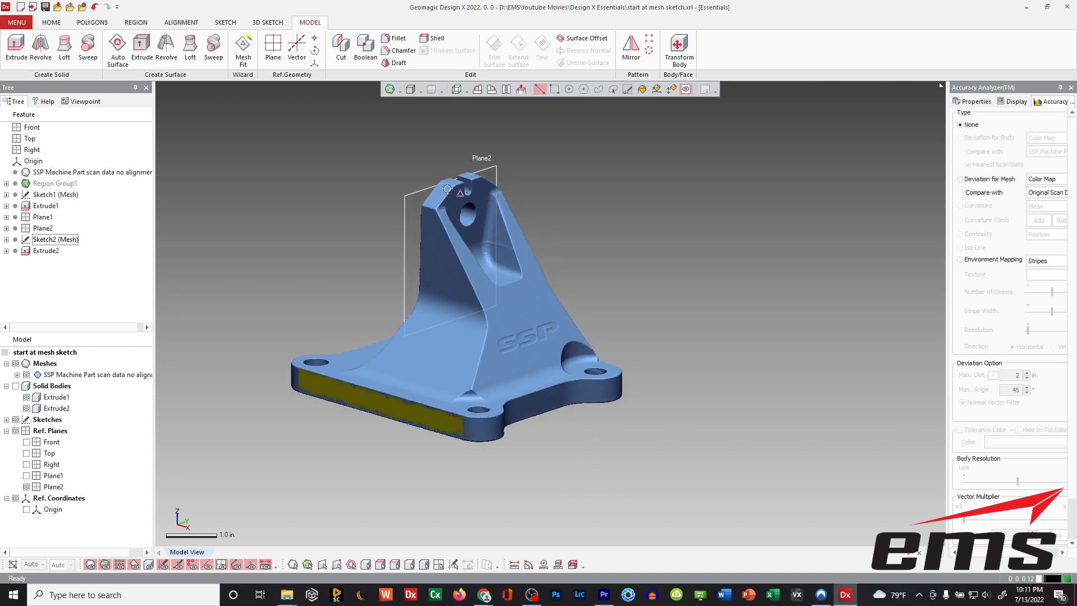
pyautogui.moveTo(474, 268); pyautogui.dragTo(511, 306, button='right')
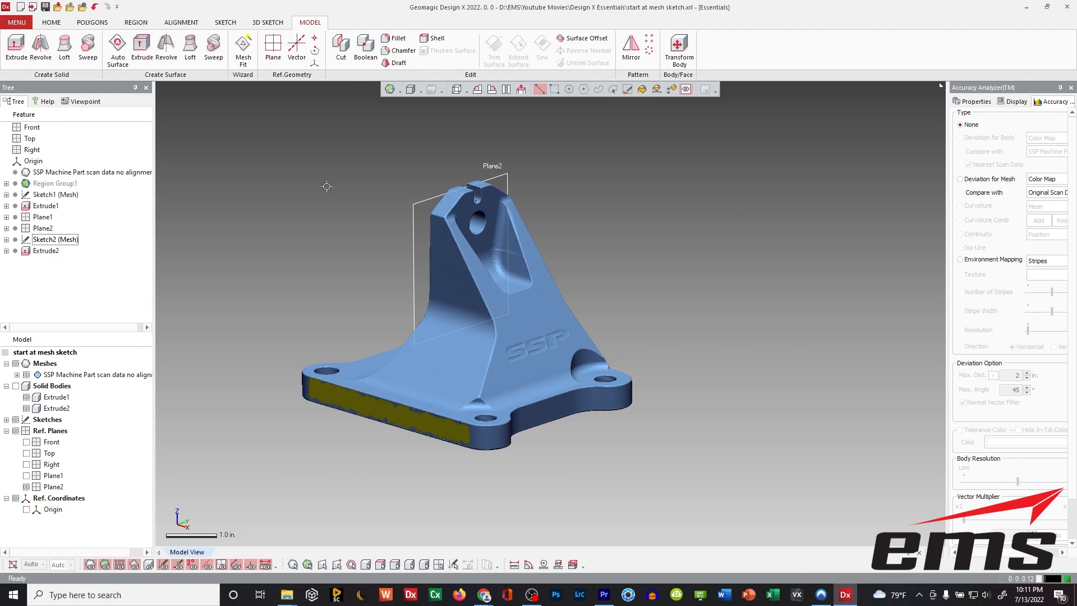
pyautogui.moveTo(494, 294); pyautogui.dragTo(533, 314, button='right')
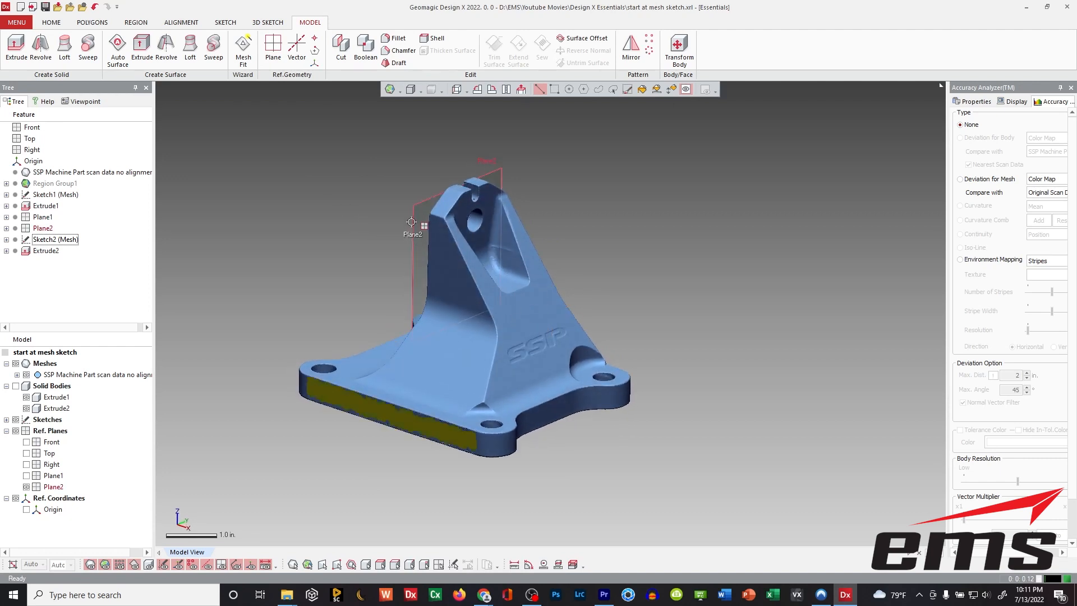
pyautogui.moveTo(473, 242); pyautogui.dragTo(515, 264, button='right')
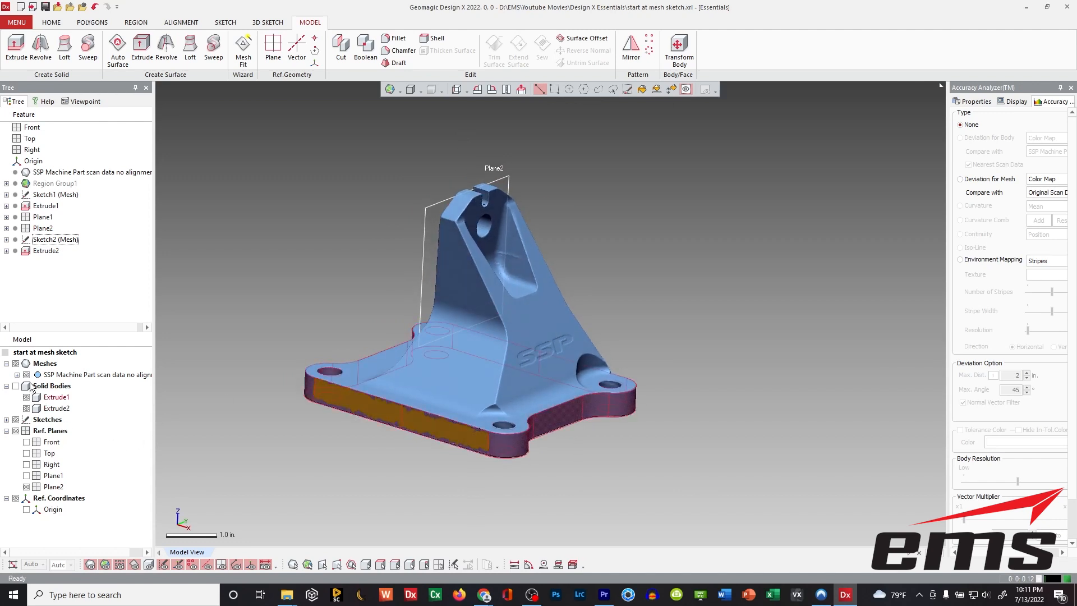
pyautogui.click(26, 441)
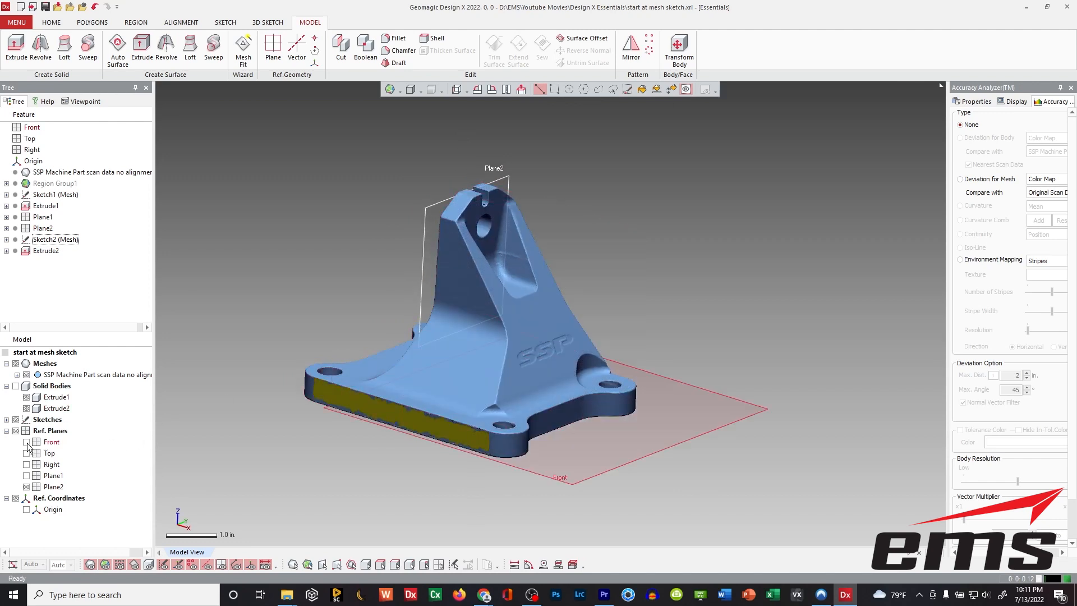
pyautogui.click(27, 453)
pyautogui.moveTo(494, 236); pyautogui.dragTo(560, 185, button='right')
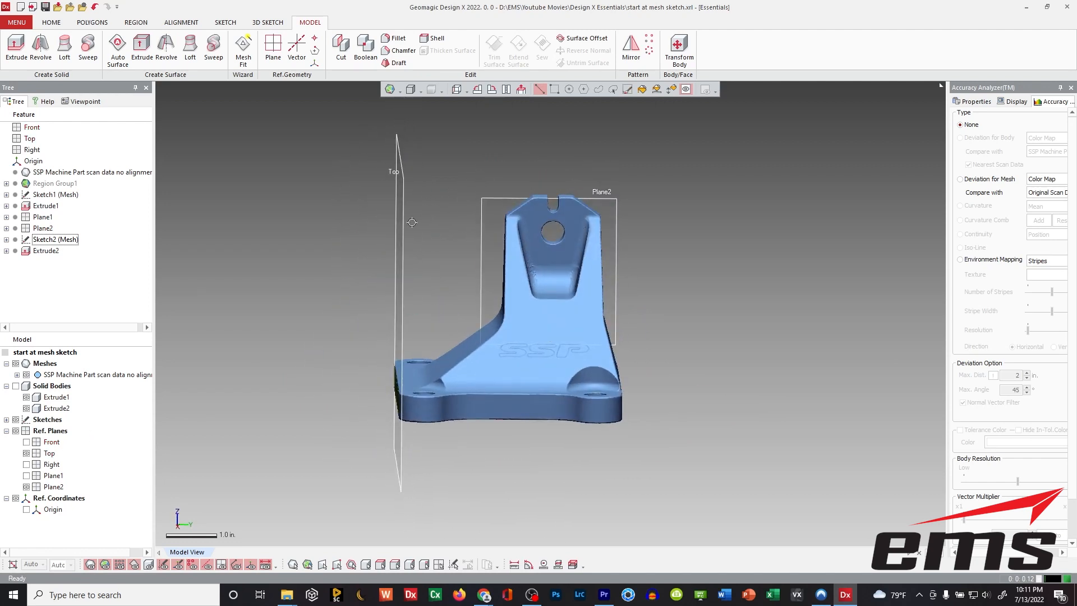
pyautogui.moveTo(567, 252); pyautogui.dragTo(610, 221, button='right')
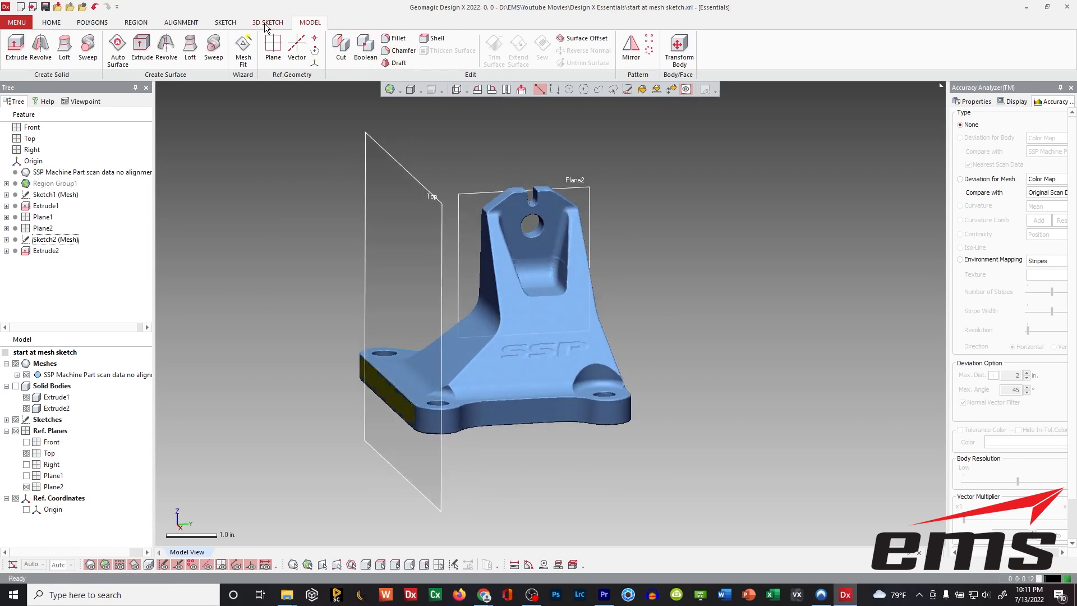
# Set up a planar mesh sketch on the Top plane with a section offset 2.8 in from the base plane, through the upright
pyautogui.click(226, 22)
pyautogui.click(16, 48)
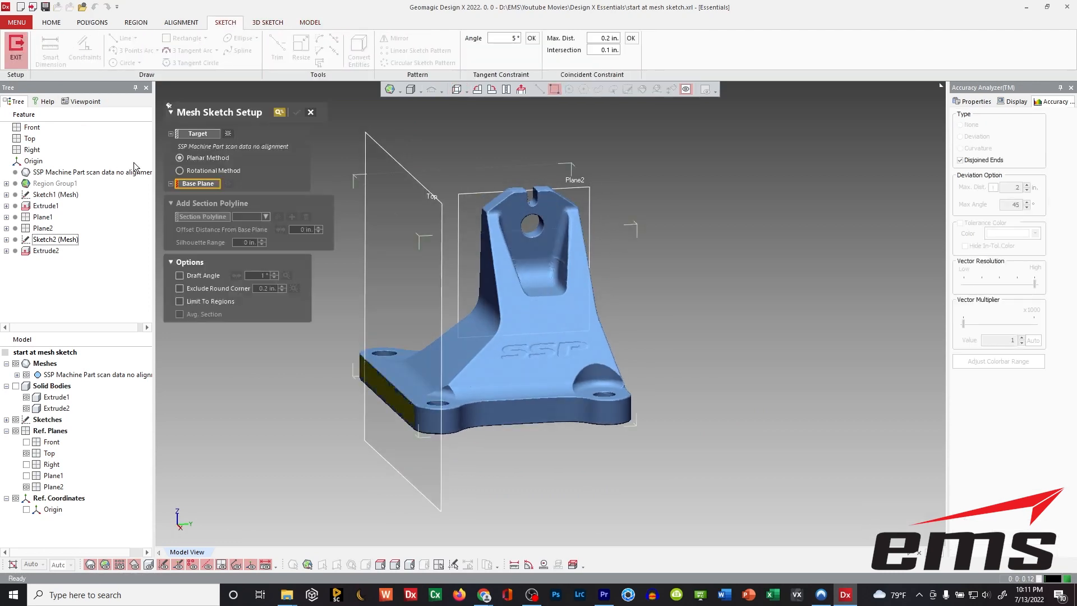
pyautogui.click(388, 166)
pyautogui.moveTo(553, 328); pyautogui.dragTo(531, 328, button='right')
pyautogui.moveTo(461, 318); pyautogui.dragTo(600, 297)
pyautogui.moveTo(504, 389); pyautogui.dragTo(651, 381, button='right')
pyautogui.moveTo(509, 259); pyautogui.dragTo(594, 253, button='right')
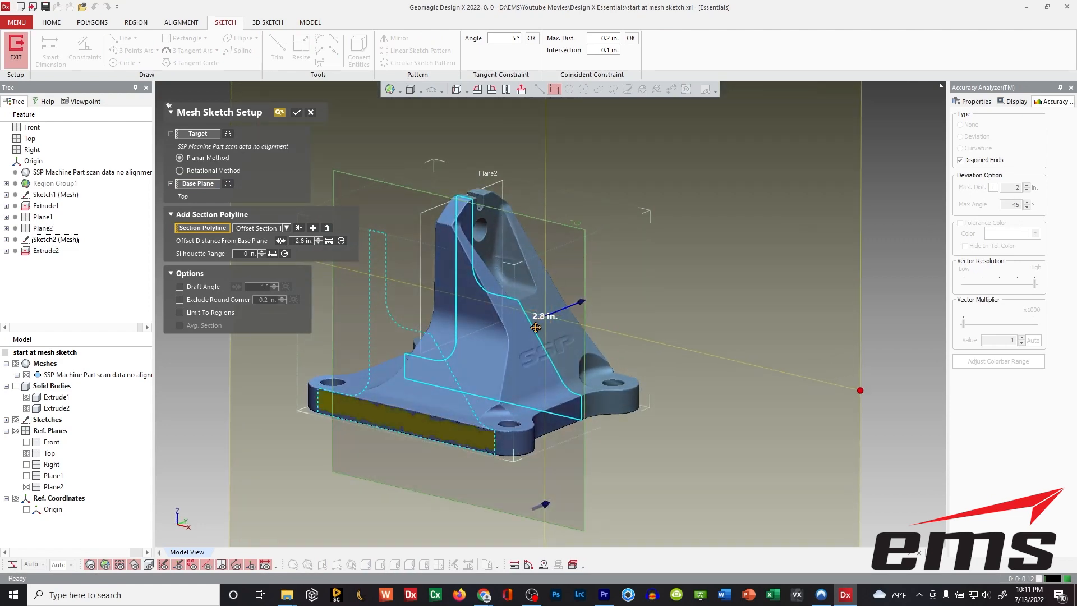
pyautogui.moveTo(497, 255); pyautogui.dragTo(583, 329, button='right')
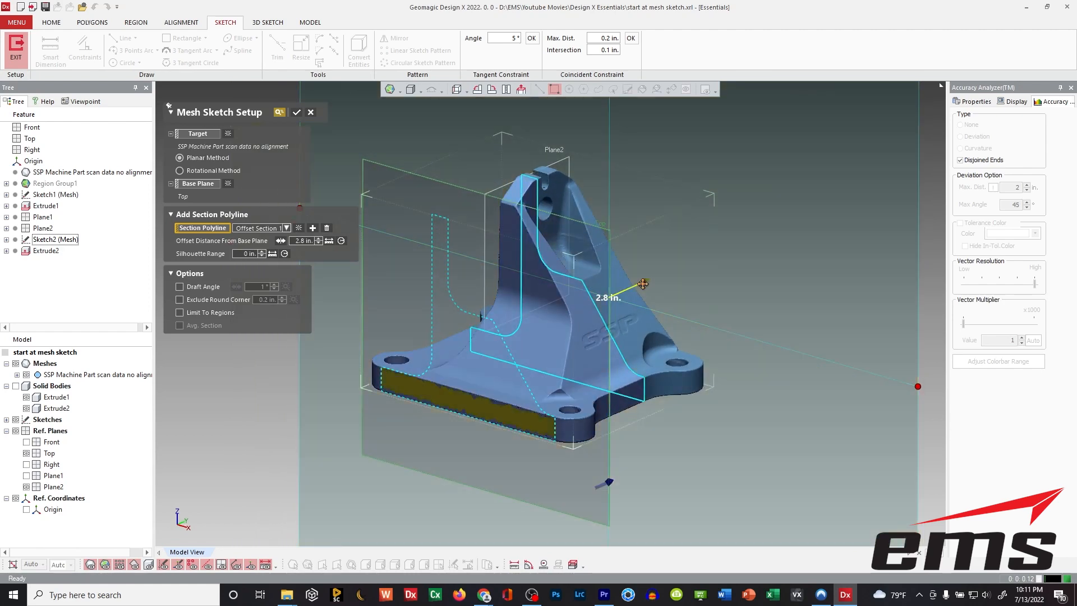
pyautogui.moveTo(615, 492); pyautogui.dragTo(586, 198, button='right')
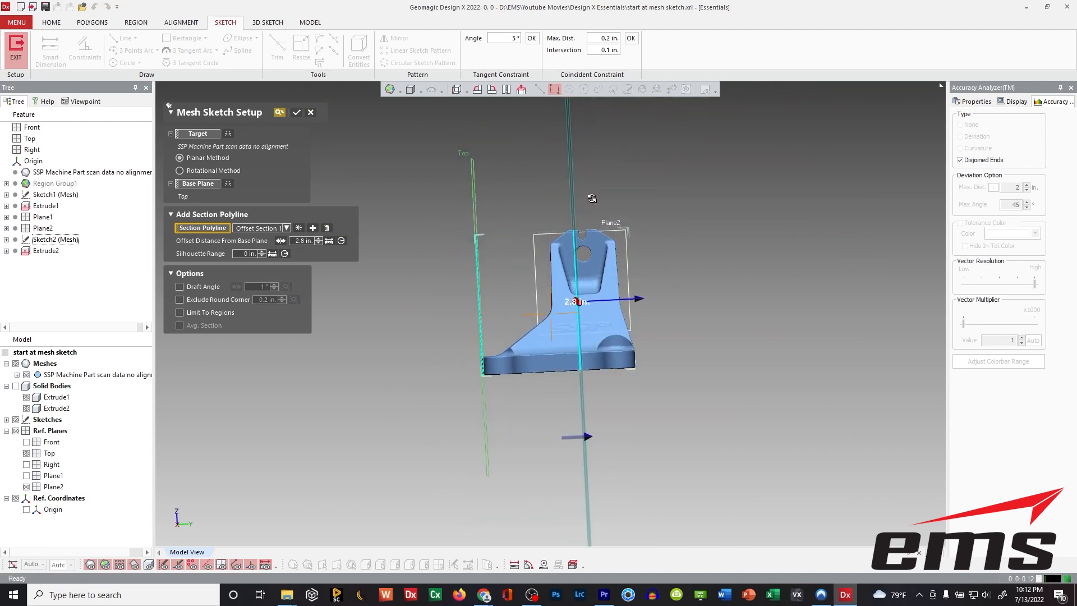
# Give the section a 0.8 in silhouette range and accept the mesh sketch setup
pyautogui.moveTo(585, 436); pyautogui.dragTo(615, 435)
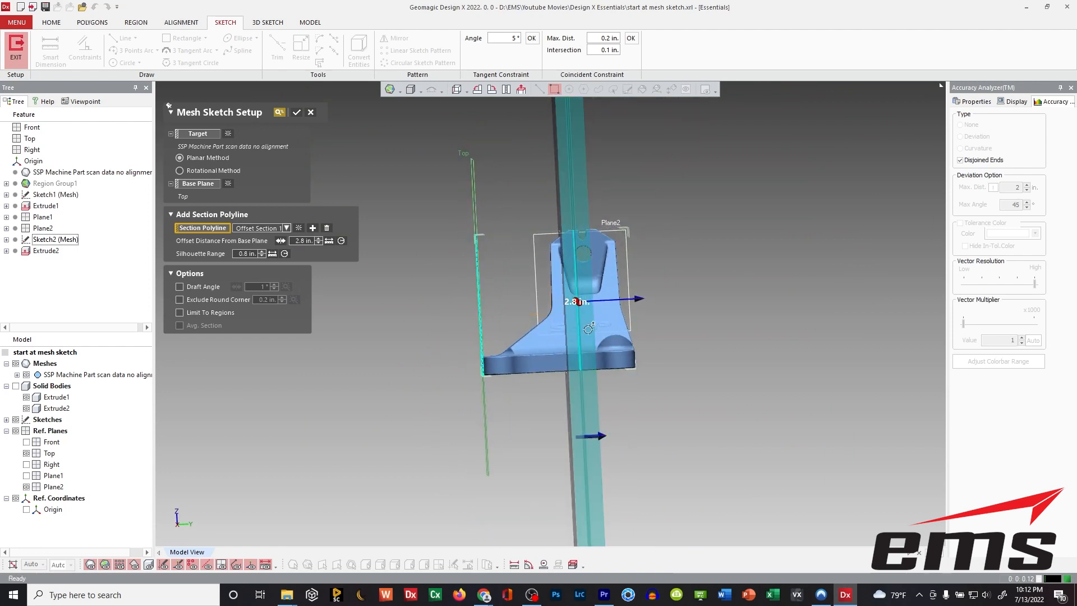
pyautogui.moveTo(586, 323); pyautogui.dragTo(578, 308, button='right')
pyautogui.moveTo(555, 256); pyautogui.dragTo(591, 288, button='right')
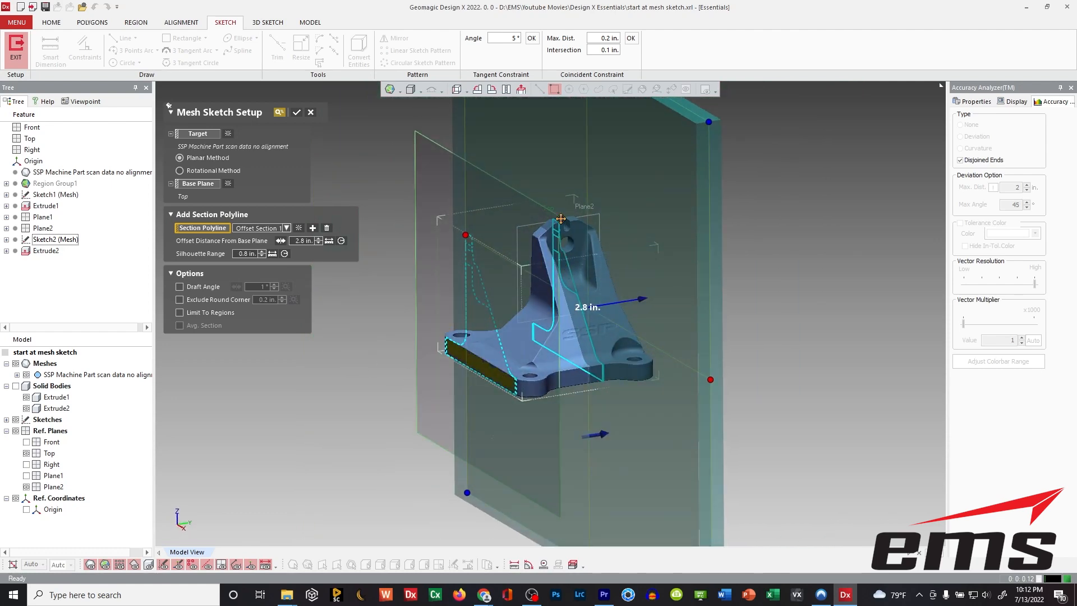
pyautogui.click(297, 113)
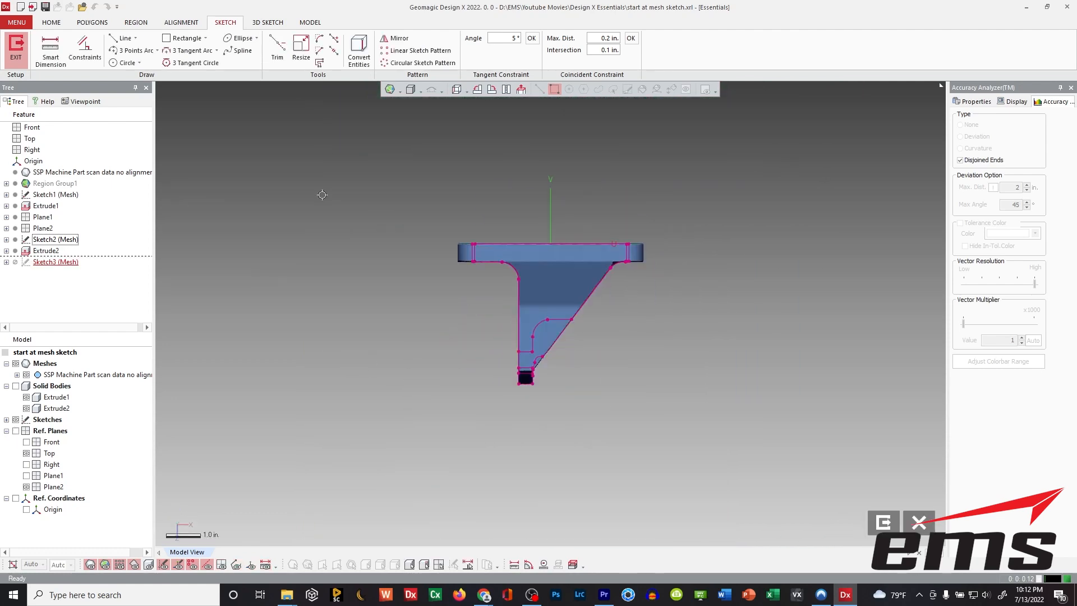
# Roll the sketch view clockwise by 180 degrees and flip the viewpoint so the part's side profile stands upright
pyautogui.click(490, 90)
pyautogui.click(492, 89)
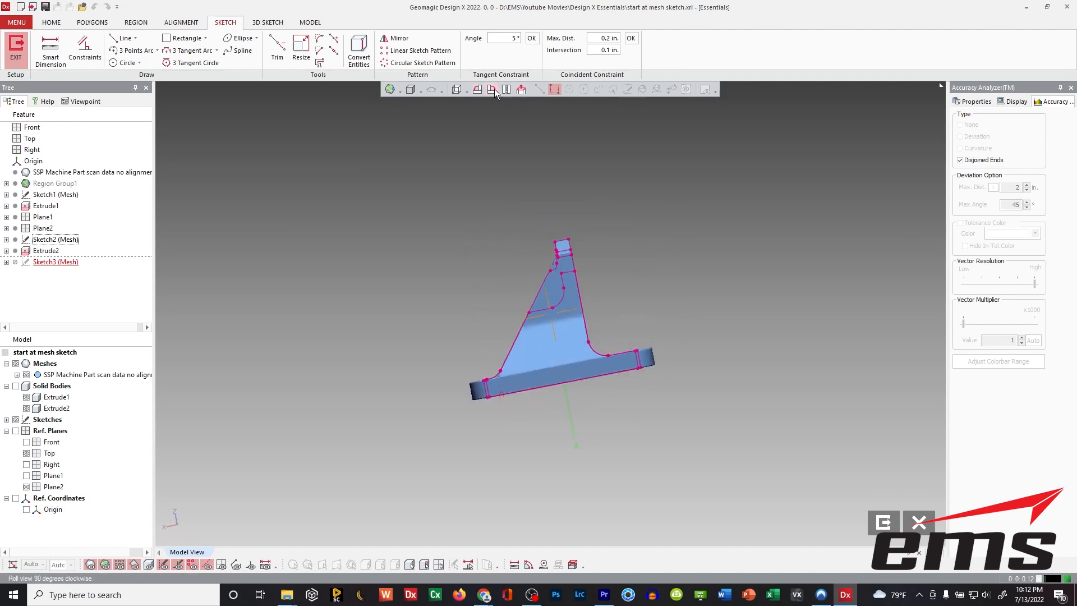
pyautogui.click(507, 89)
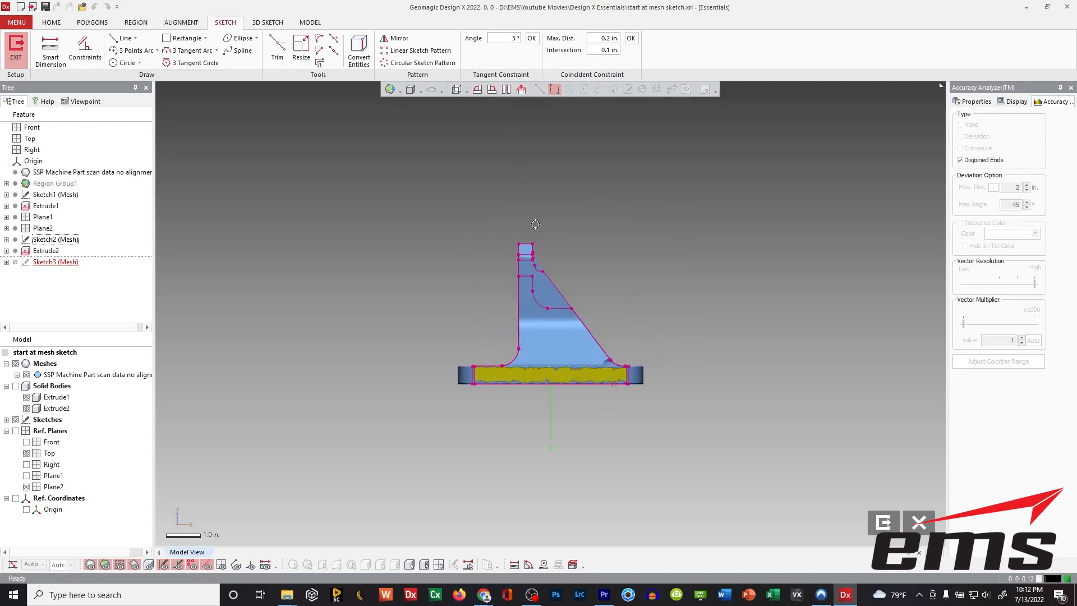
# Hide the coloured regions on the mesh and save the current side view as a new viewpoint
pyautogui.scroll(3, 541, 281)
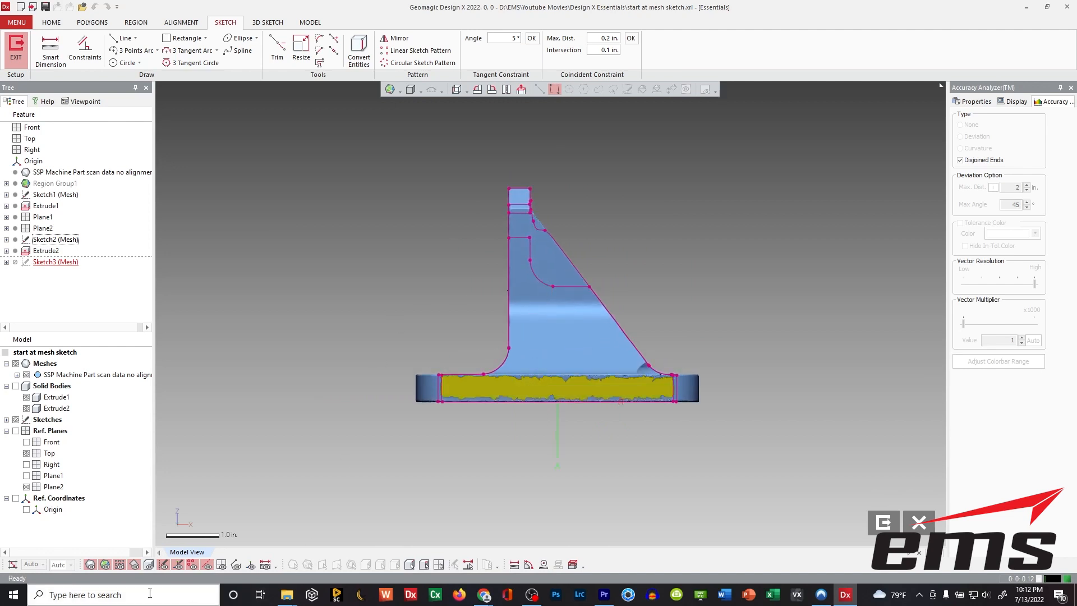
pyautogui.click(105, 566)
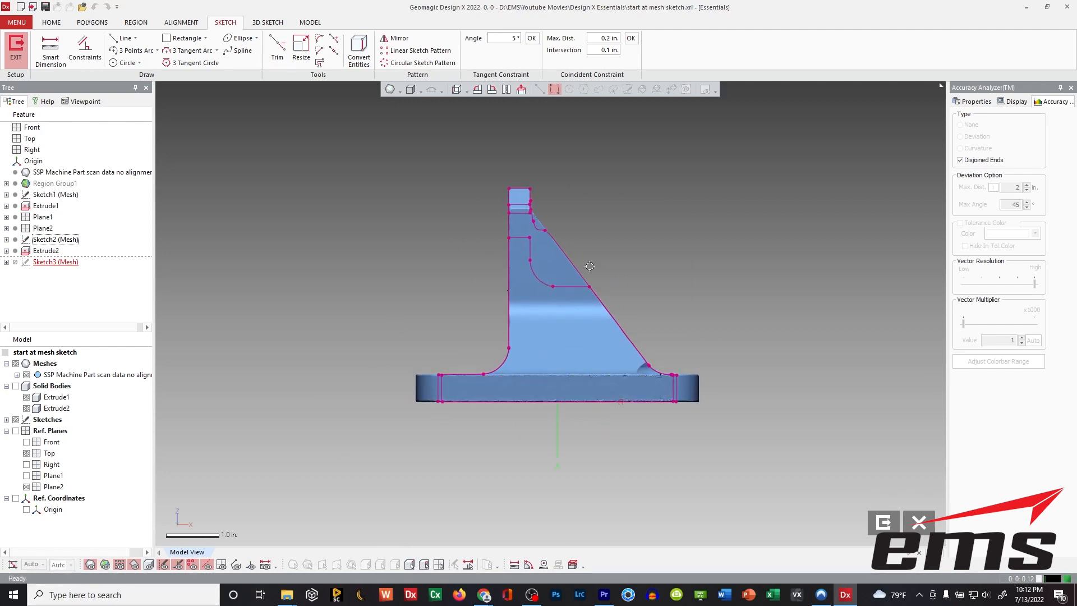
pyautogui.click(93, 101)
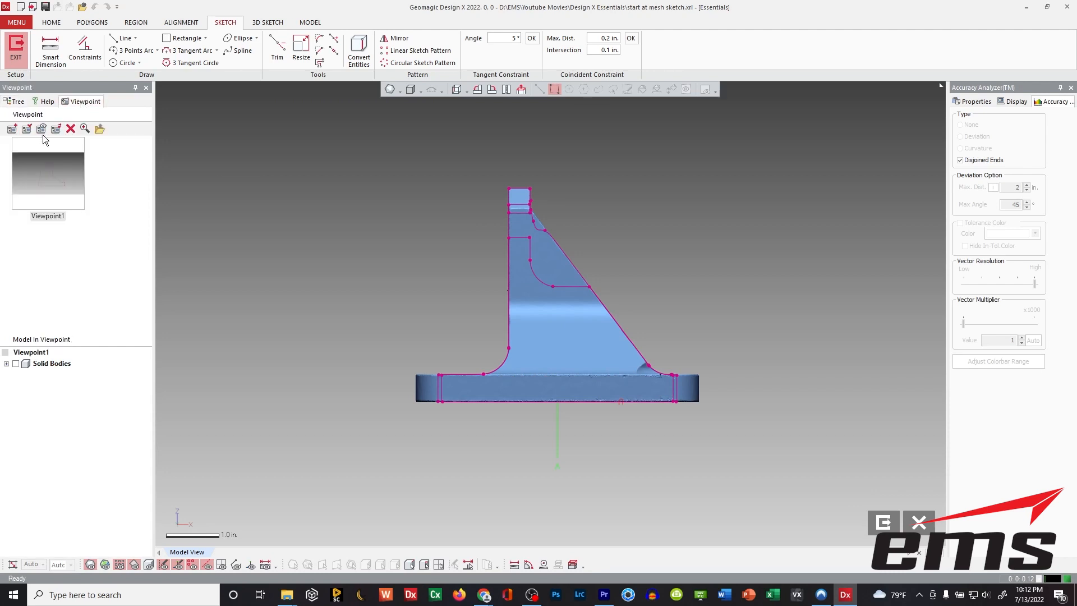
pyautogui.click(12, 129)
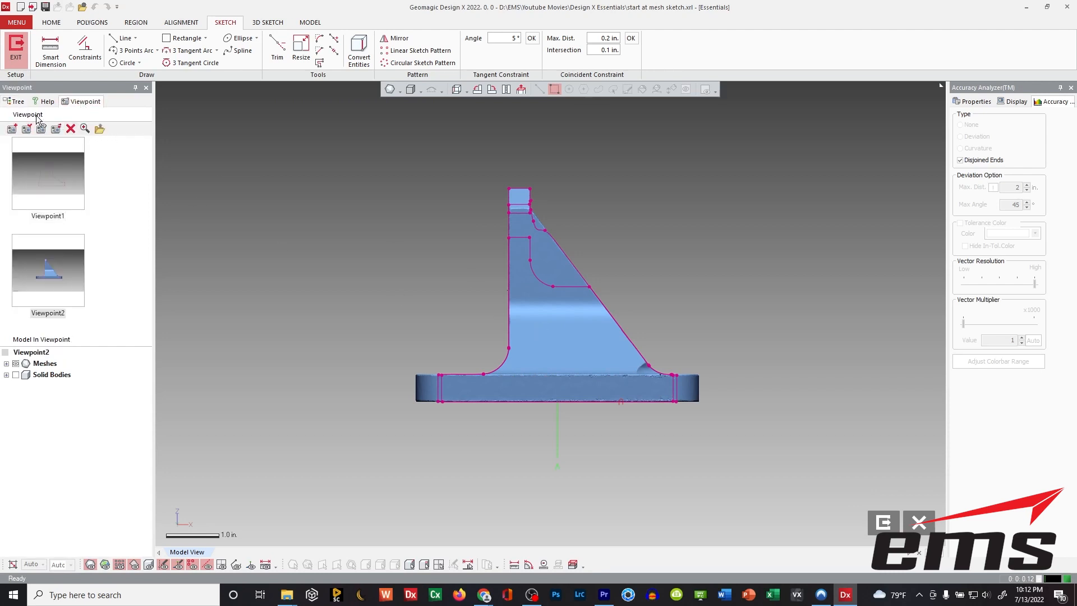
pyautogui.click(16, 101)
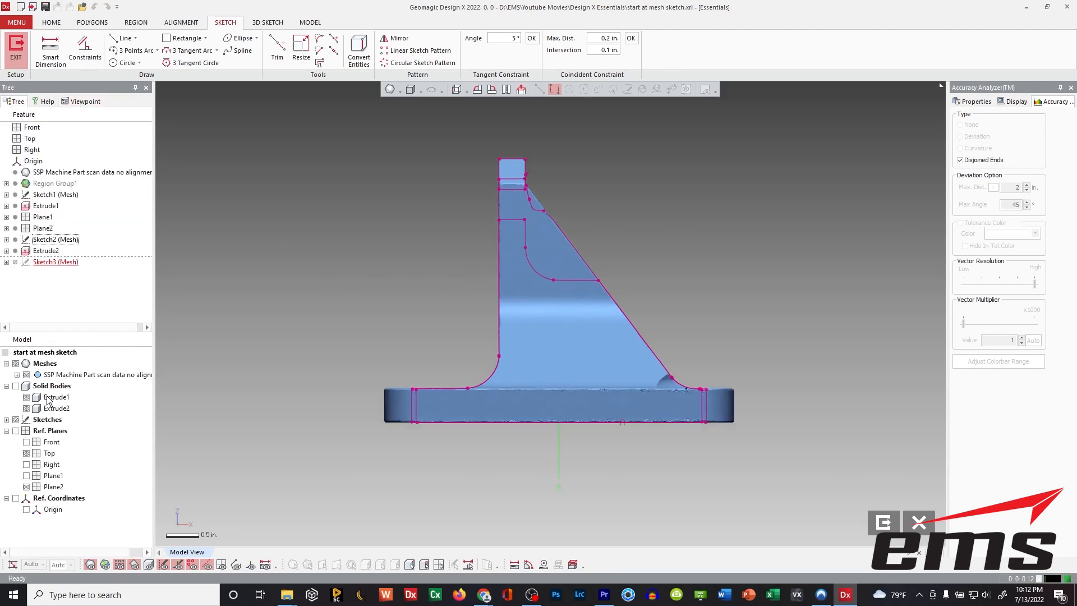
# Hide the scan mesh and fit a line to the long sloped edge of the section profile
pyautogui.click(27, 375)
pyautogui.keyDown('ctrl'); pyautogui.moveTo(673, 326); pyautogui.dragTo(628, 315, button='right'); pyautogui.keyUp('ctrl')
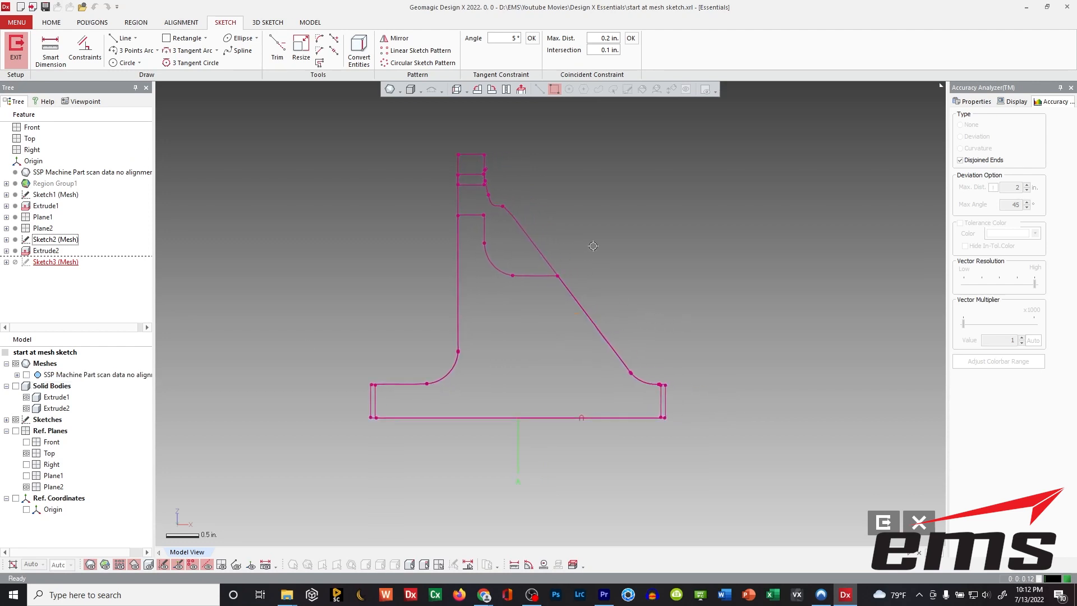
pyautogui.click(122, 38)
pyautogui.click(534, 240)
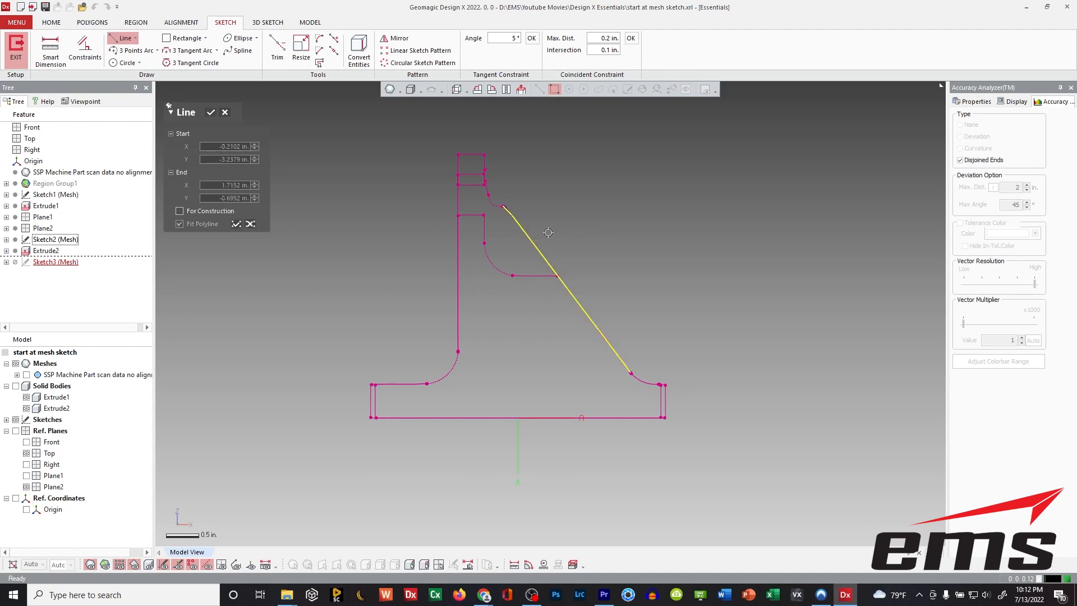
pyautogui.click(652, 202)
# Draw a vertical line along the sloped side of the upright's top lug, extending upward past the top of the section
pyautogui.keyDown('ctrl'); pyautogui.moveTo(540, 154); pyautogui.dragTo(668, 235, button='right'); pyautogui.keyUp('ctrl')
pyautogui.scroll(3, 668, 235)
pyautogui.keyDown('ctrl'); pyautogui.moveTo(745, 204); pyautogui.dragTo(599, 233, button='right'); pyautogui.keyUp('ctrl')
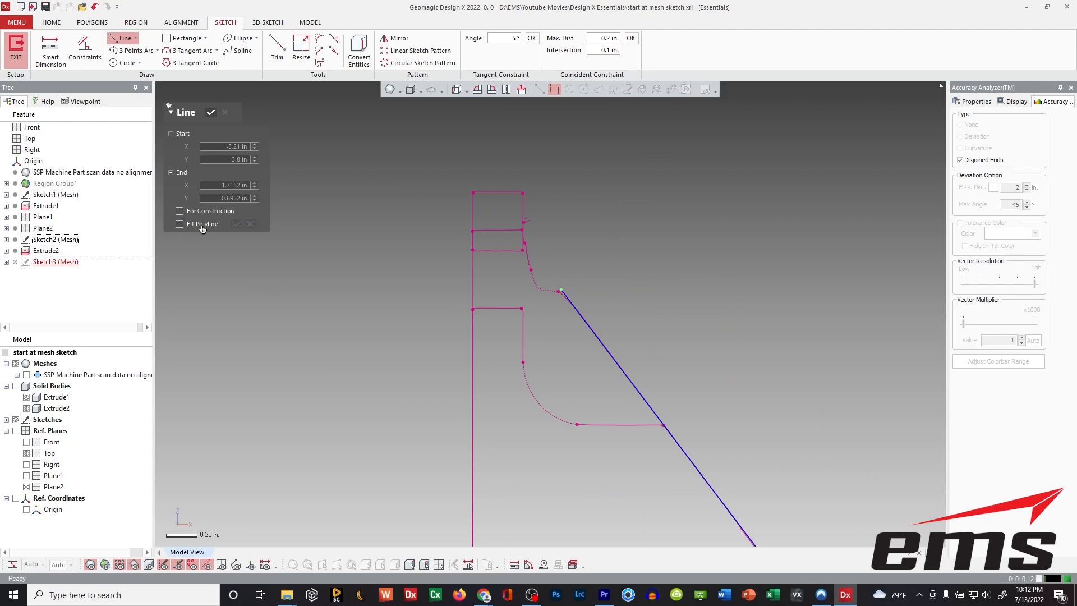
pyautogui.click(524, 215)
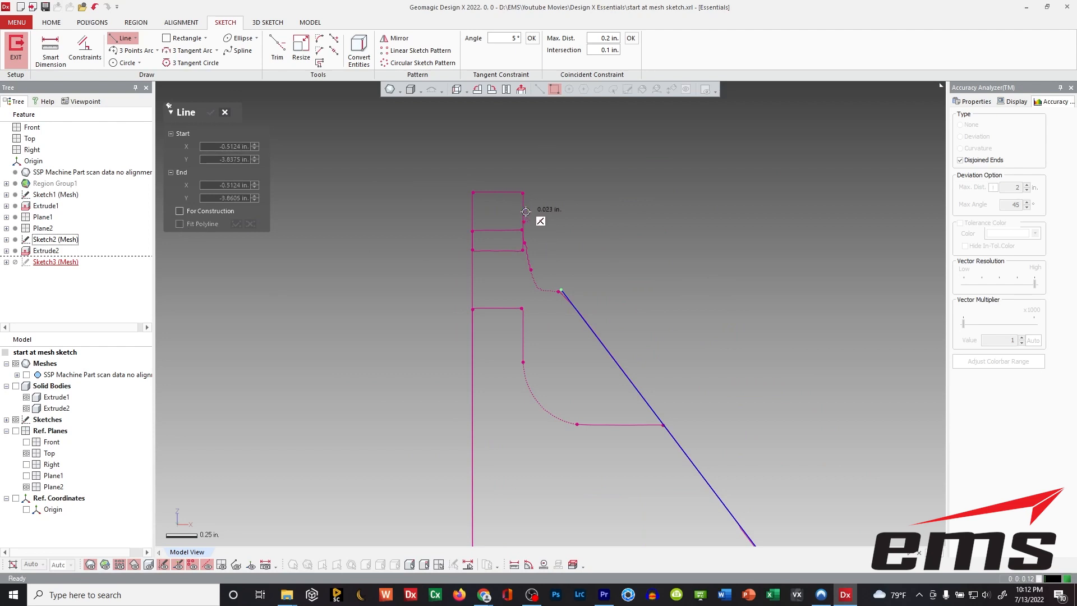
pyautogui.click(524, 135)
pyautogui.press('Return')
pyautogui.scroll(-3, 515, 205)
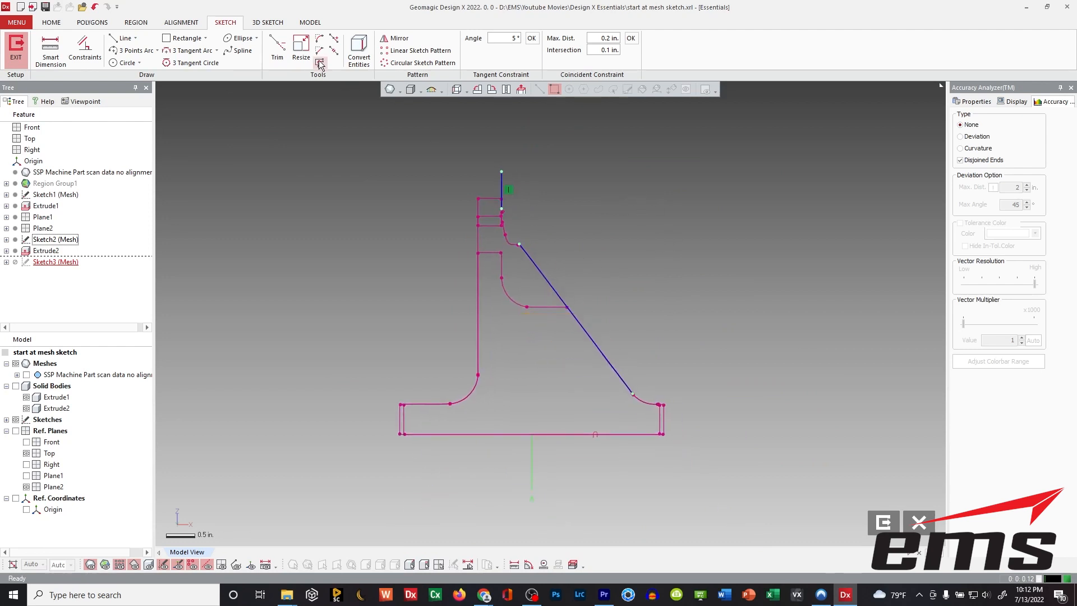
# Corner-trim the vertical line and the sloped line so they meet at one point
pyautogui.click(277, 48)
pyautogui.click(503, 185)
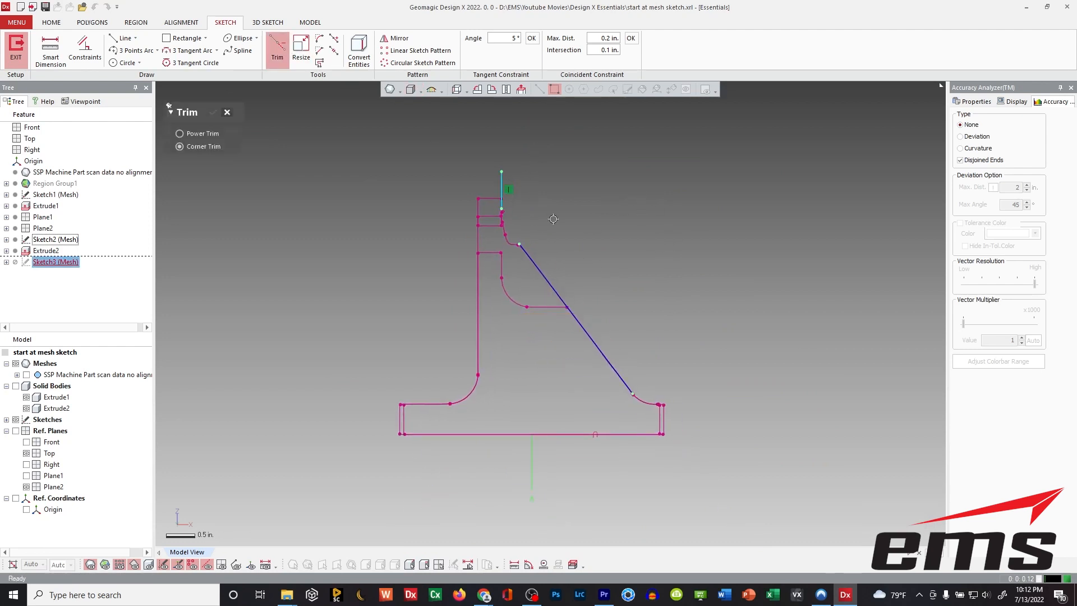
pyautogui.click(540, 270)
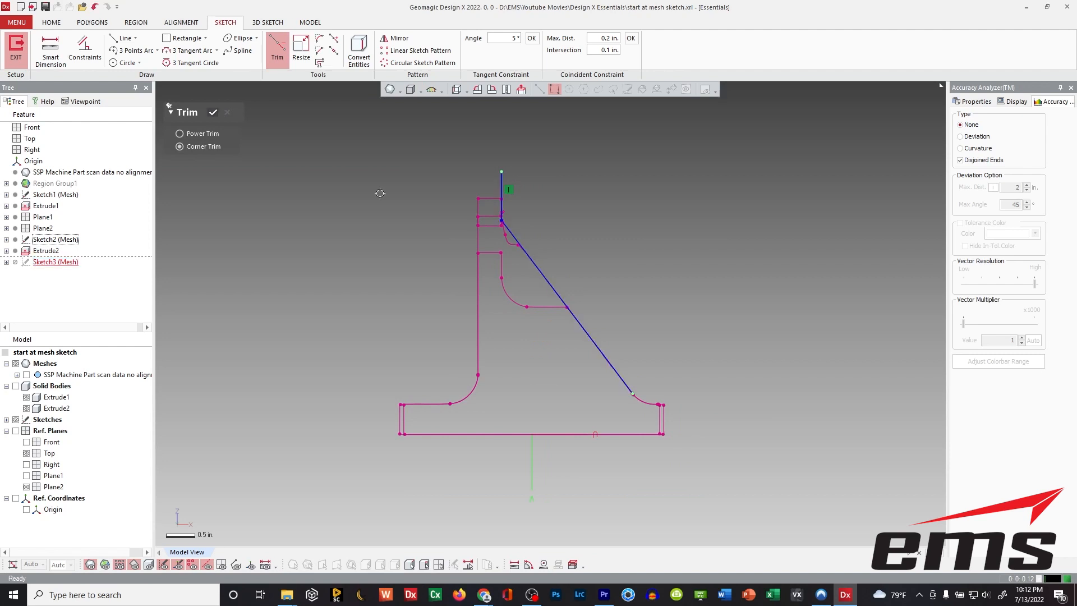
pyautogui.click(213, 115)
# Draw a horizontal helper line below and beside the base section, clear of the profile
pyautogui.scroll(-2, 618, 269)
pyautogui.moveTo(618, 270); pyautogui.dragTo(605, 254, button='middle')
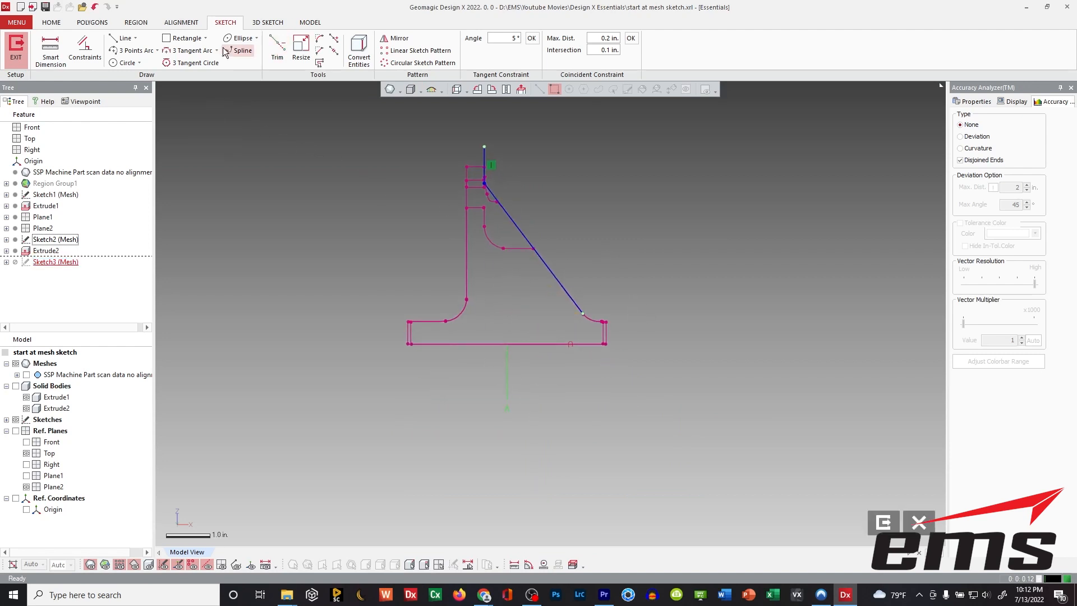
pyautogui.click(122, 38)
pyautogui.click(596, 377)
pyautogui.click(783, 377)
pyautogui.click(211, 112)
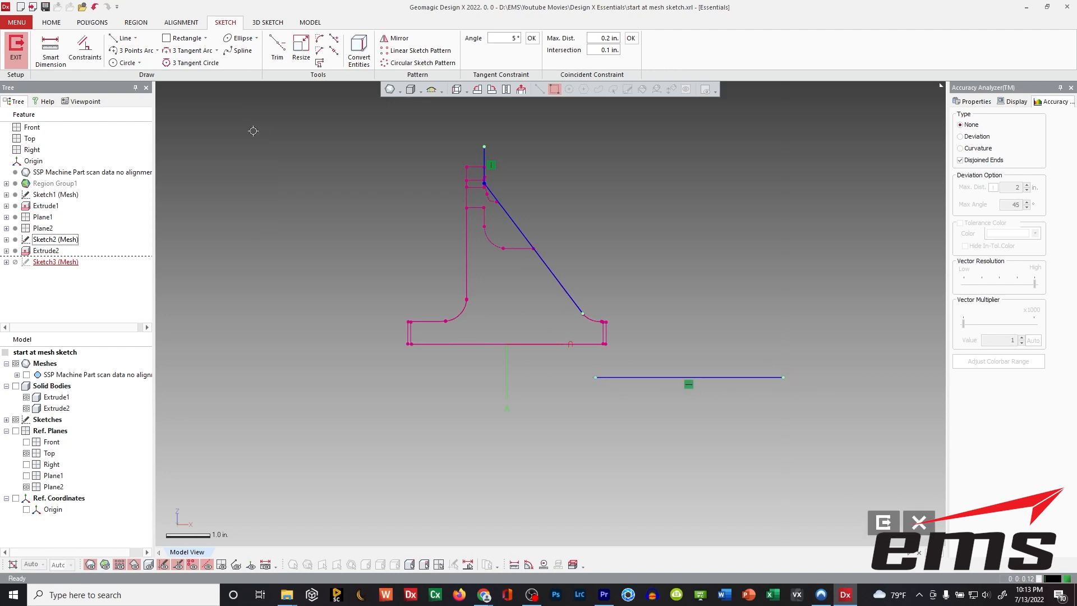
# Extend the sloped line down to the horizontal helper line with Corner Trim, and delete the helper line
pyautogui.click(277, 48)
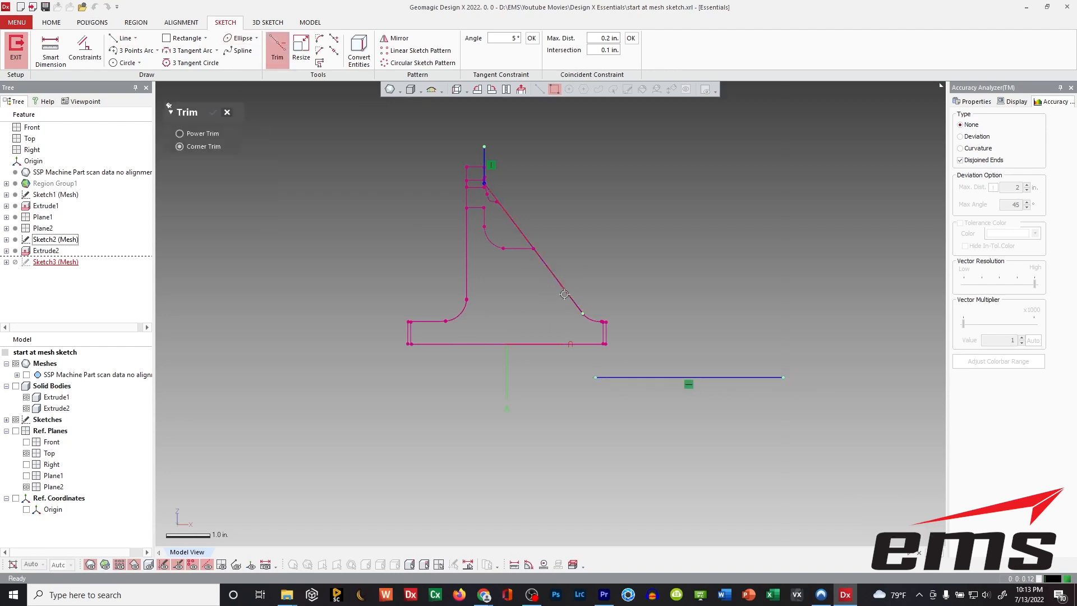
pyautogui.click(570, 293)
pyautogui.click(668, 372)
pyautogui.click(227, 112)
pyautogui.click(736, 378)
pyautogui.press('Delete')
# Show the scan mesh again to compare it with the two-line profile, and exit the mesh sketch
pyautogui.moveTo(593, 261)
pyautogui.mouseDown(button='right')
pyautogui.moveTo(682, 343)
pyautogui.moveTo(666, 213)
pyautogui.moveTo(647, 200)
pyautogui.mouseUp(button='right')
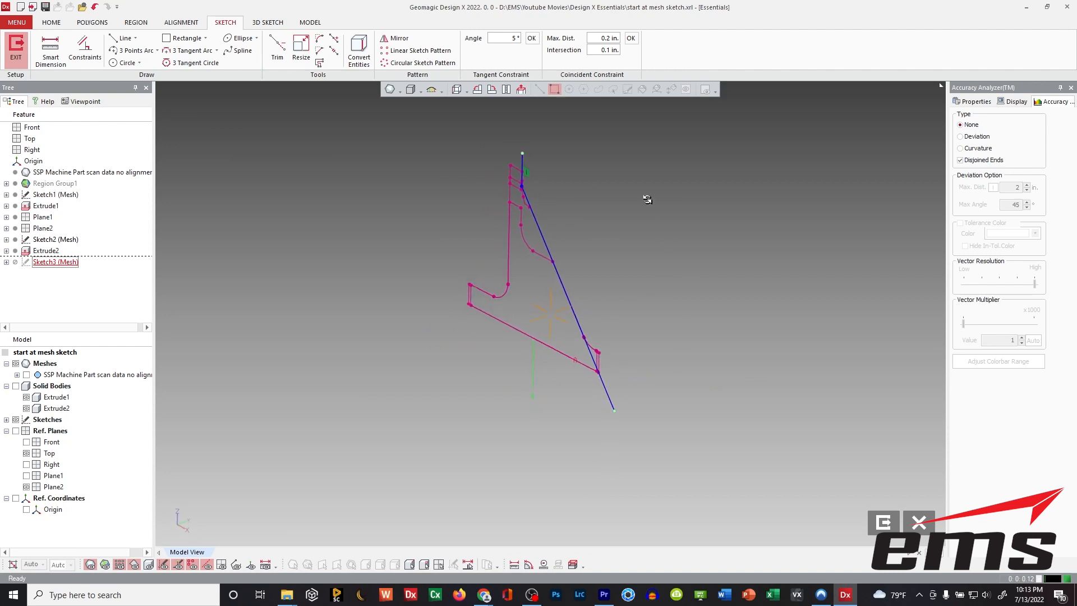
pyautogui.click(26, 374)
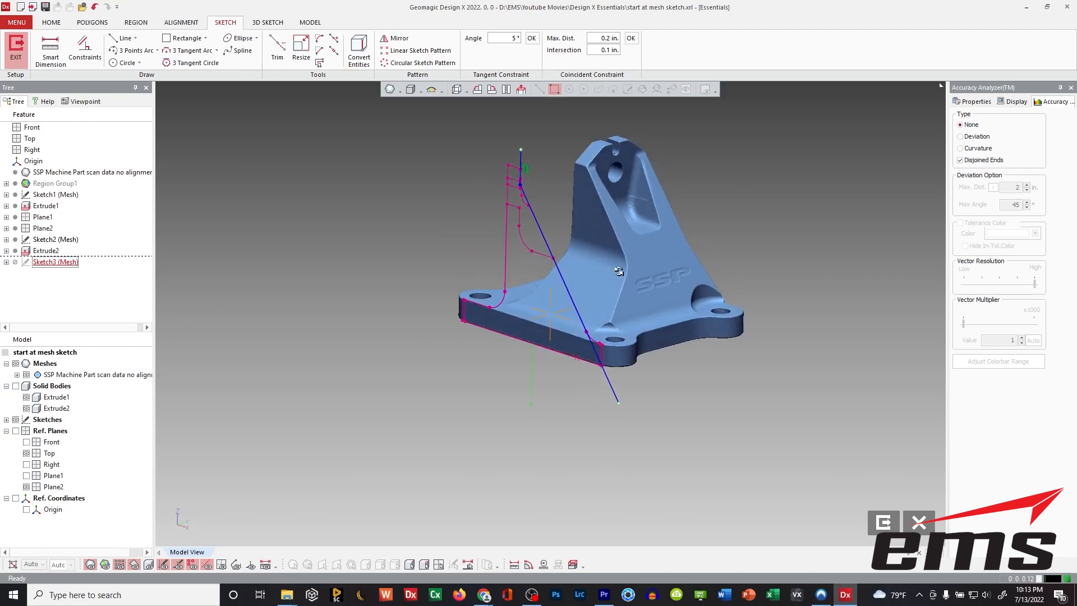
pyautogui.moveTo(451, 405); pyautogui.dragTo(421, 392, button='right')
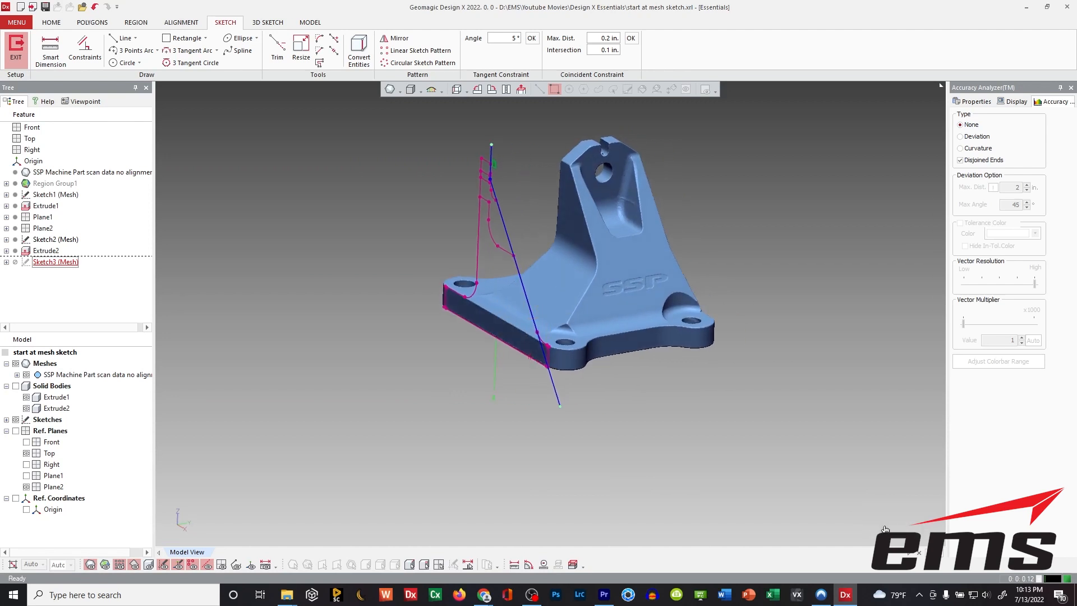
pyautogui.click(884, 523)
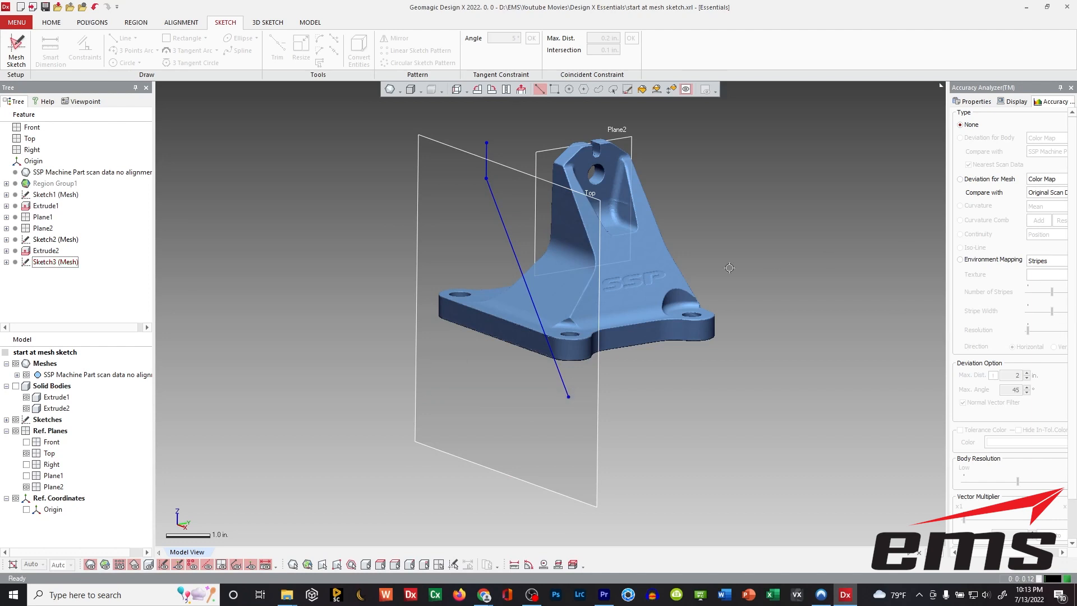
# Hide the reference planes so only the scan mesh and the sketch lines are displayed
pyautogui.moveTo(584, 264)
pyautogui.mouseDown(button='right')
pyautogui.moveTo(572, 271)
pyautogui.moveTo(582, 272)
pyautogui.mouseUp(button='right')
pyautogui.scroll(-2, 595, 269)
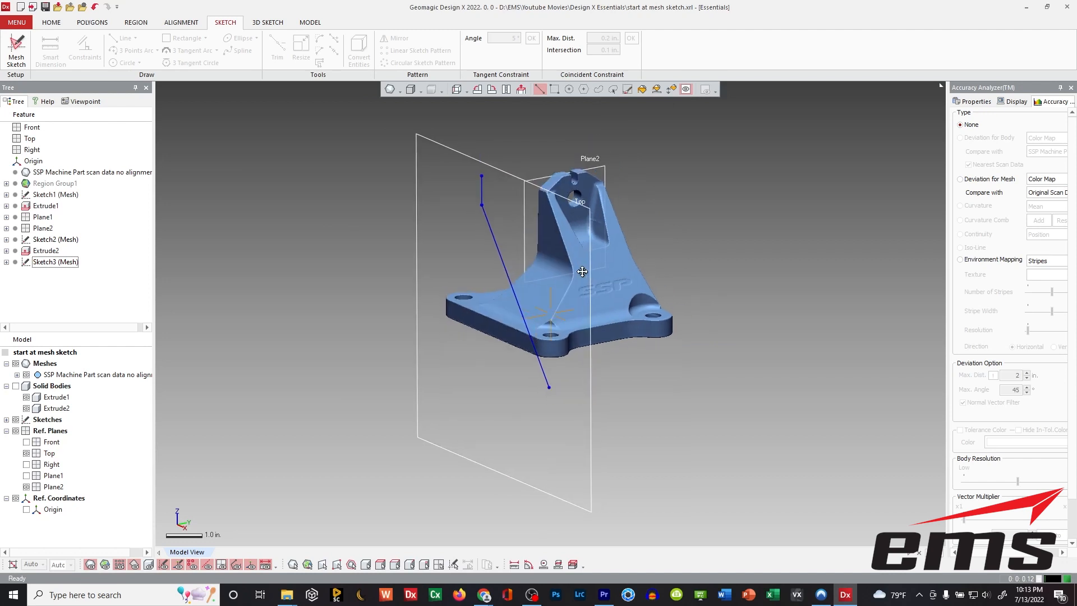
pyautogui.click(221, 564)
pyautogui.keyDown('ctrl'); pyautogui.moveTo(561, 362); pyautogui.dragTo(534, 379, button='right'); pyautogui.keyUp('ctrl')
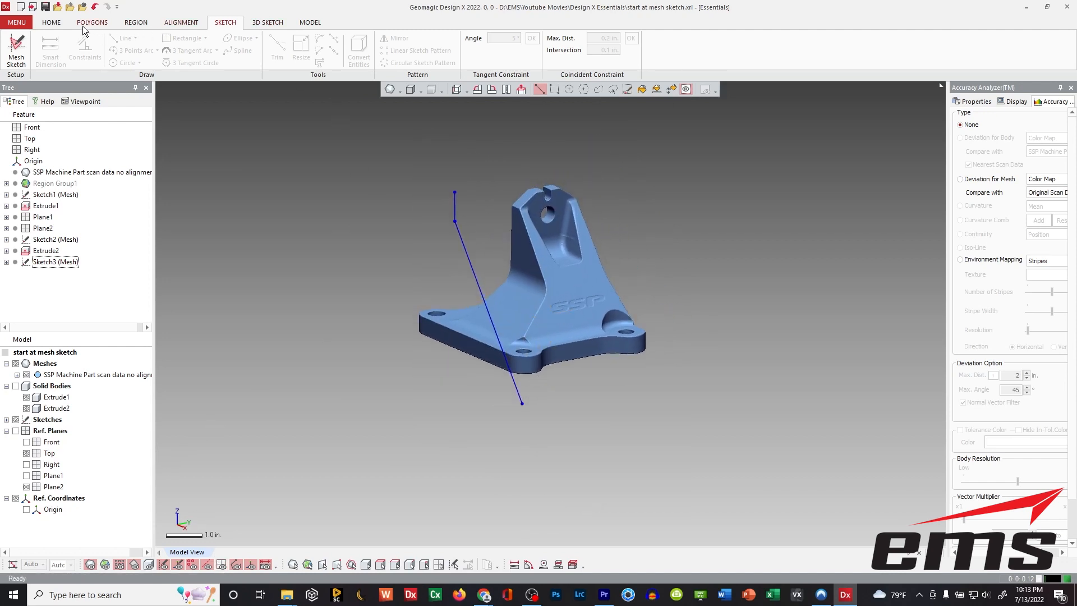
# Extrude the two-line side profile as a surface, long enough to pass completely through the upright
pyautogui.click(312, 23)
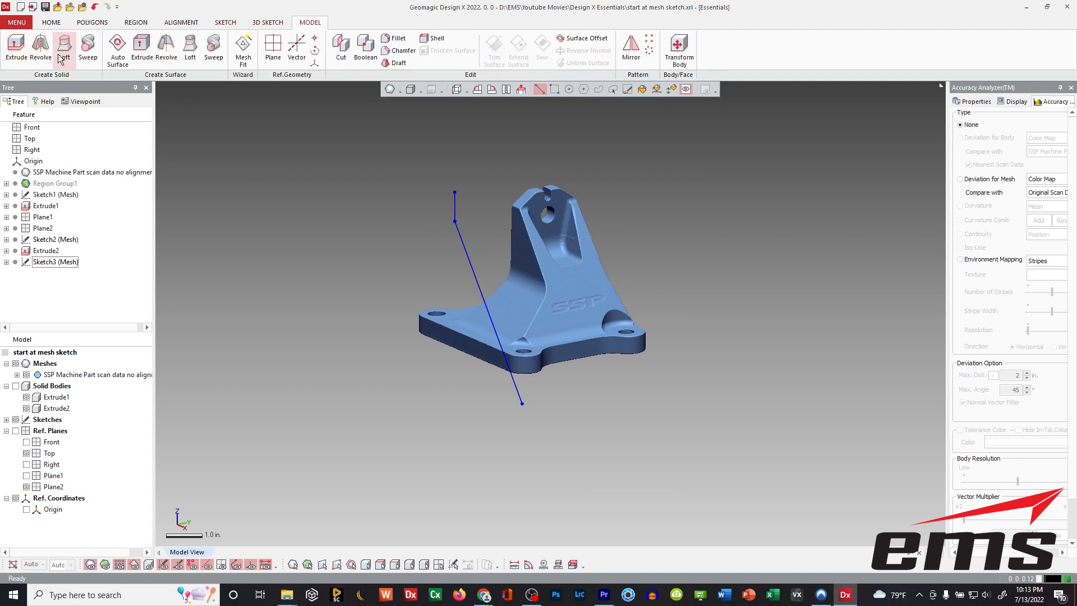
pyautogui.click(142, 49)
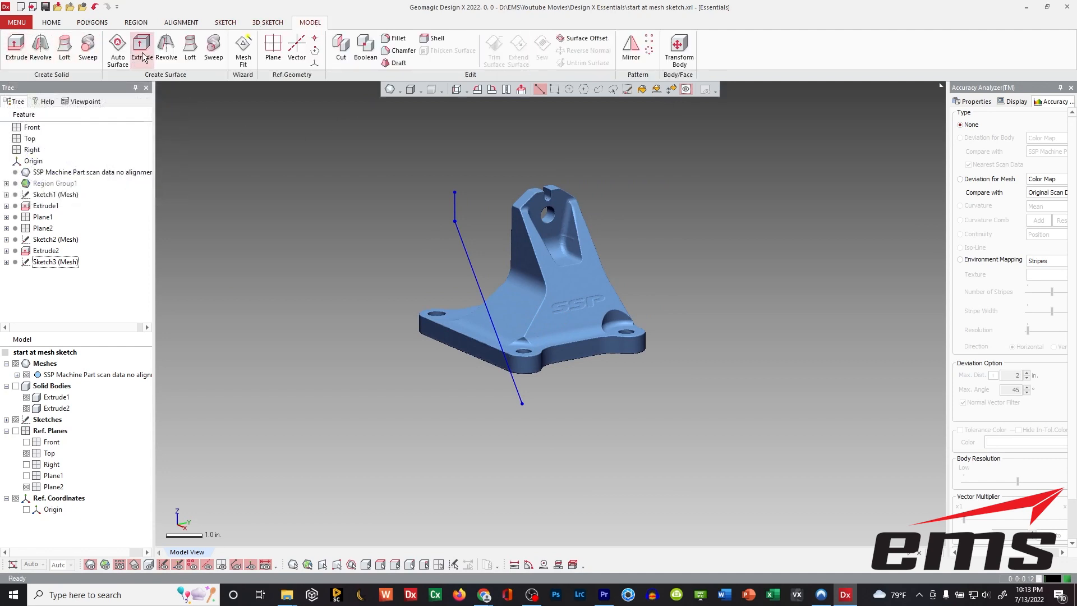
pyautogui.click(465, 248)
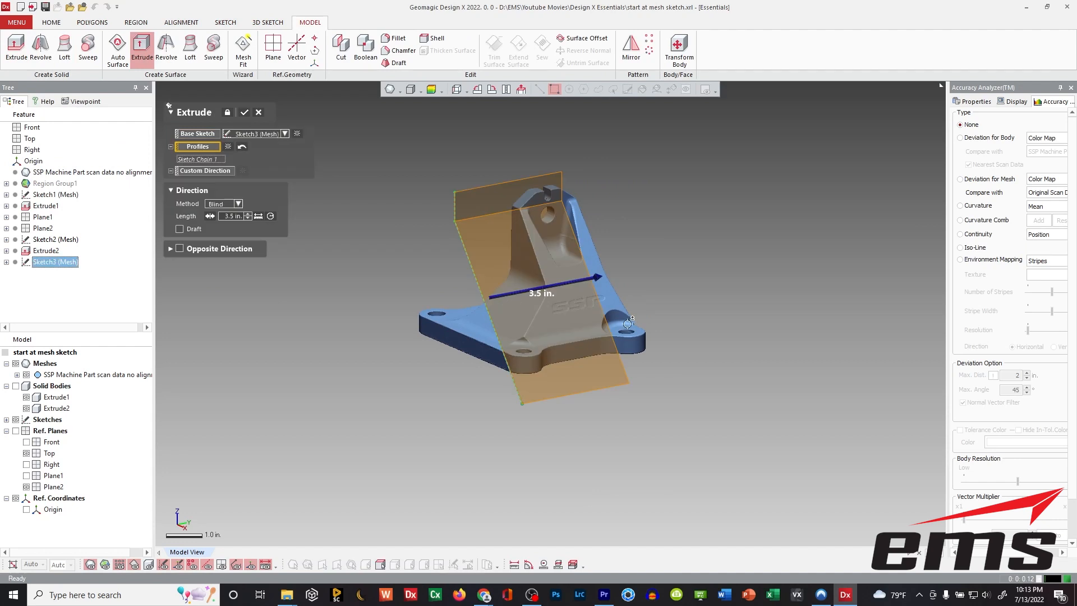
pyautogui.moveTo(600, 277); pyautogui.dragTo(754, 255)
pyautogui.moveTo(656, 286); pyautogui.dragTo(753, 343, button='right')
pyautogui.moveTo(450, 302); pyautogui.dragTo(254, 268, button='right')
pyautogui.moveTo(769, 343)
pyautogui.mouseDown(button='right')
pyautogui.moveTo(733, 416)
pyautogui.moveTo(756, 340)
pyautogui.mouseUp(button='right')
pyautogui.moveTo(762, 277); pyautogui.dragTo(682, 274)
pyautogui.click(244, 112)
# Show the solid bodies and hide the scan mesh to check the extruded surface against the upright
pyautogui.moveTo(533, 325); pyautogui.dragTo(682, 245, button='right')
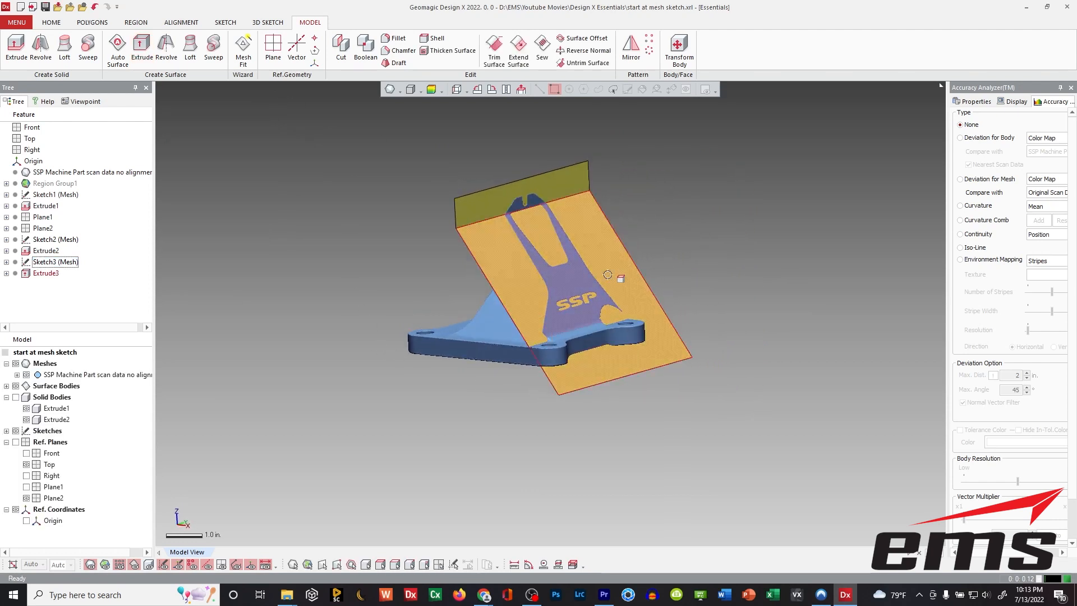
pyautogui.click(16, 397)
pyautogui.moveTo(533, 357); pyautogui.dragTo(687, 346, button='right')
pyautogui.moveTo(385, 353); pyautogui.dragTo(384, 335, button='right')
pyautogui.moveTo(664, 335); pyautogui.dragTo(524, 237, button='right')
pyautogui.click(27, 374)
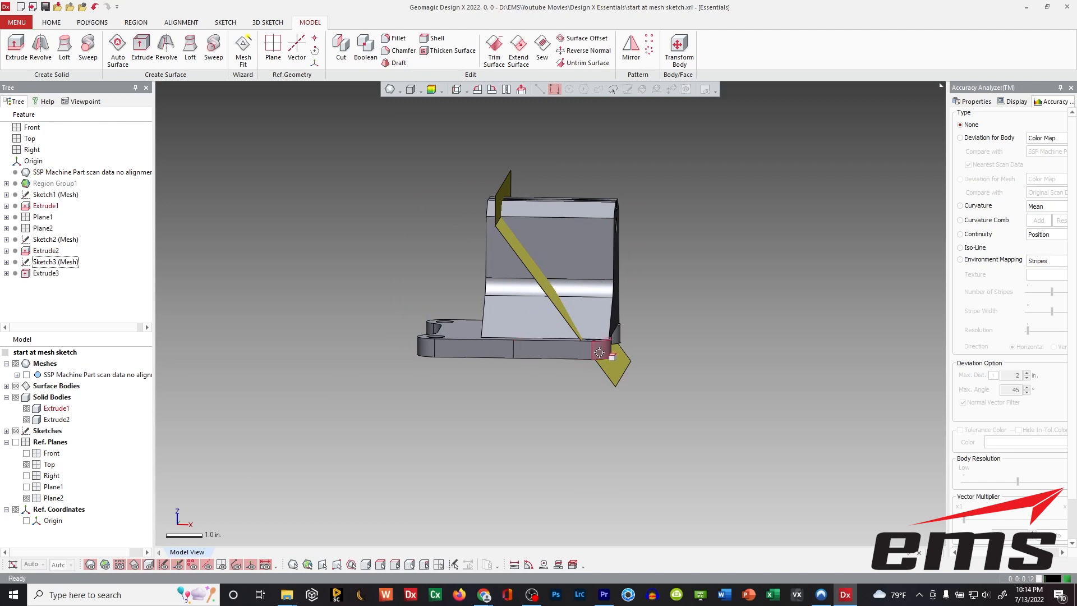
# Hide the base plate solid, leaving only the upright and the cutting surface displayed
pyautogui.moveTo(605, 350); pyautogui.dragTo(594, 382, button='right')
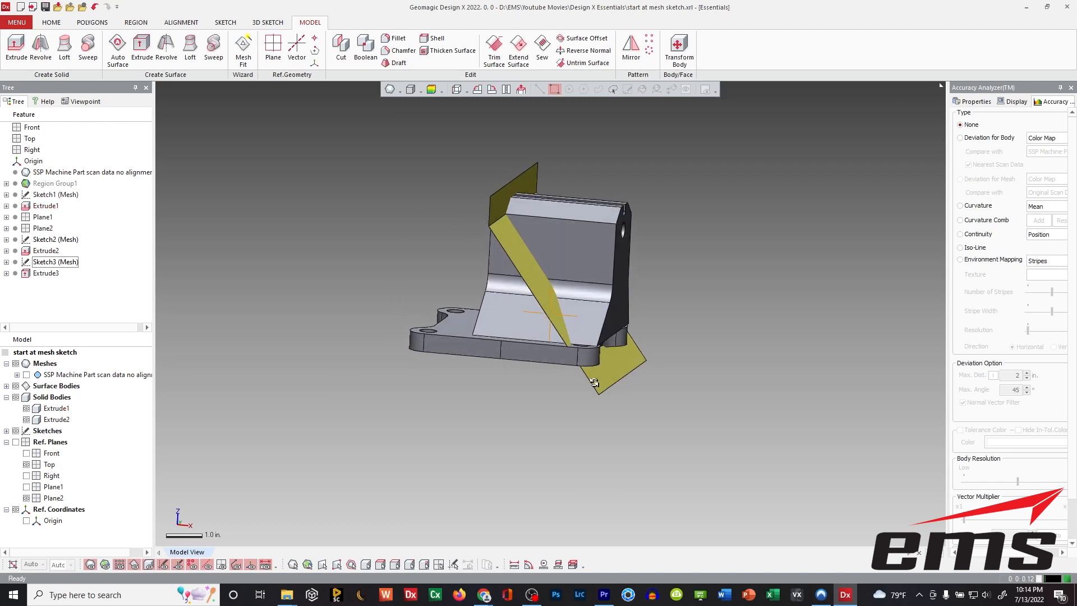
pyautogui.click(26, 408)
pyautogui.moveTo(444, 324); pyautogui.dragTo(371, 309, button='right')
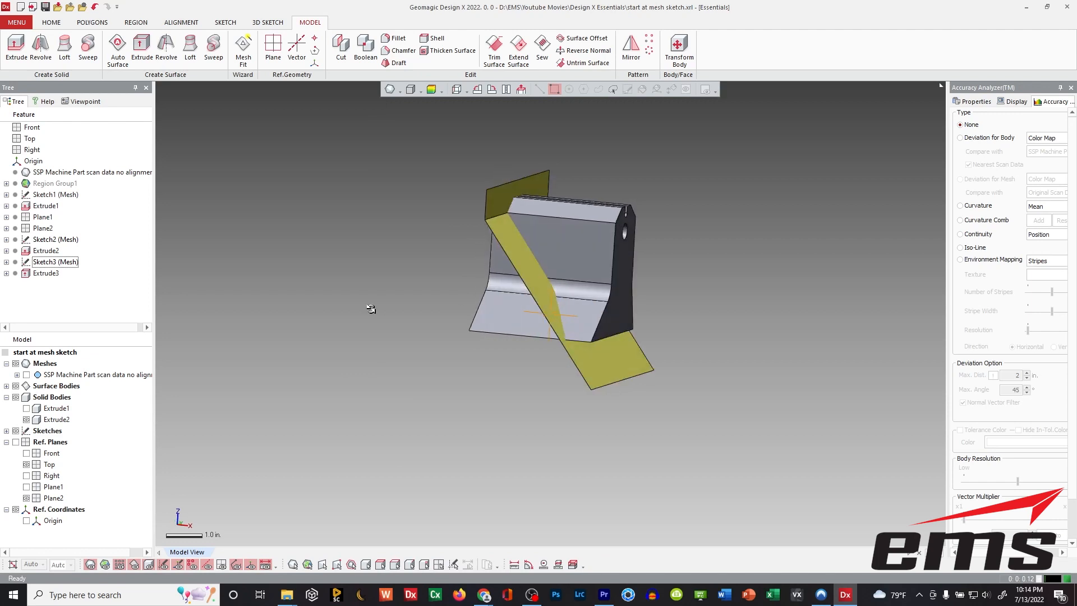
# Cut the upright solid with the extruded surface, keeping the tapered body on the inner side of the slope
pyautogui.click(343, 56)
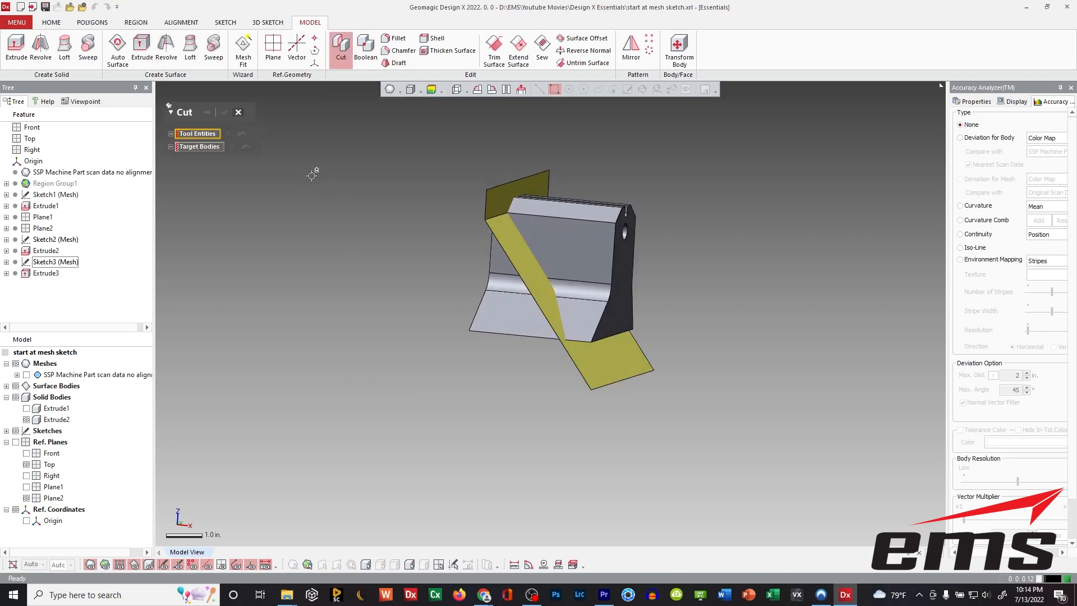
pyautogui.click(497, 200)
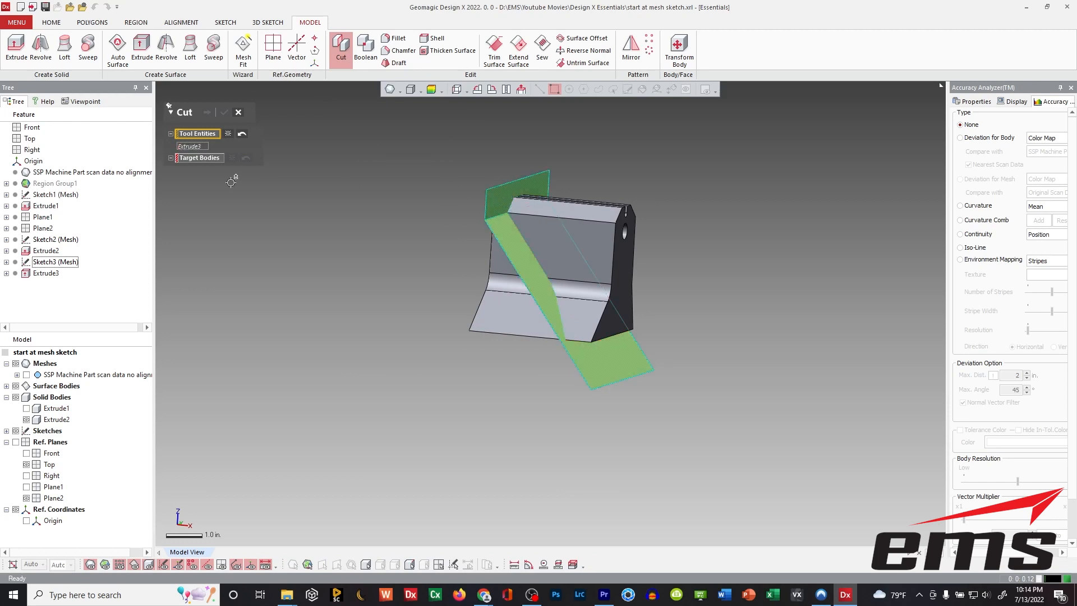
pyautogui.click(200, 158)
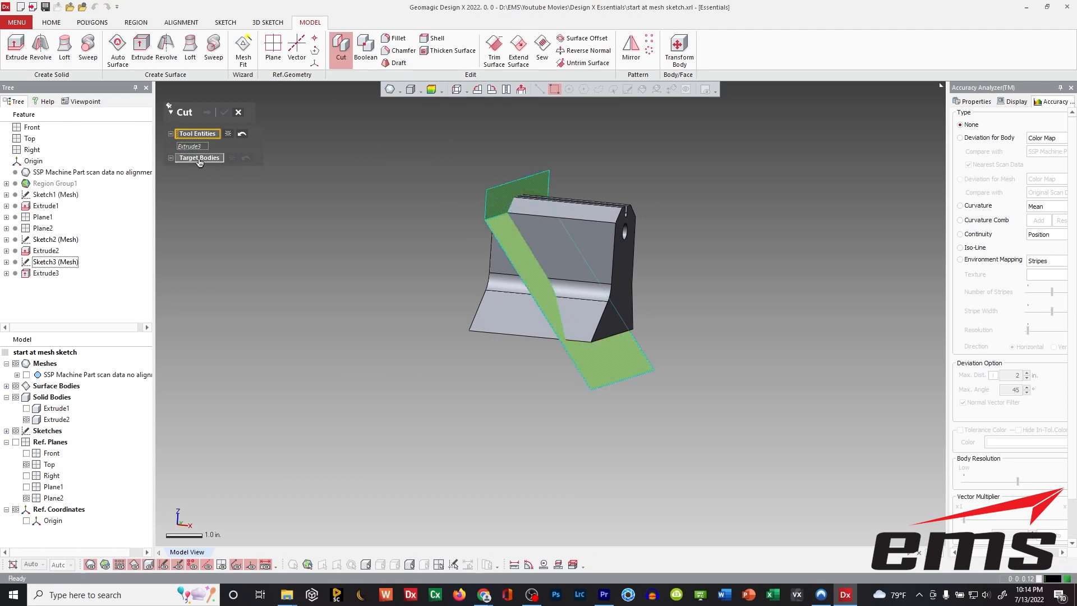
pyautogui.click(508, 294)
pyautogui.click(207, 114)
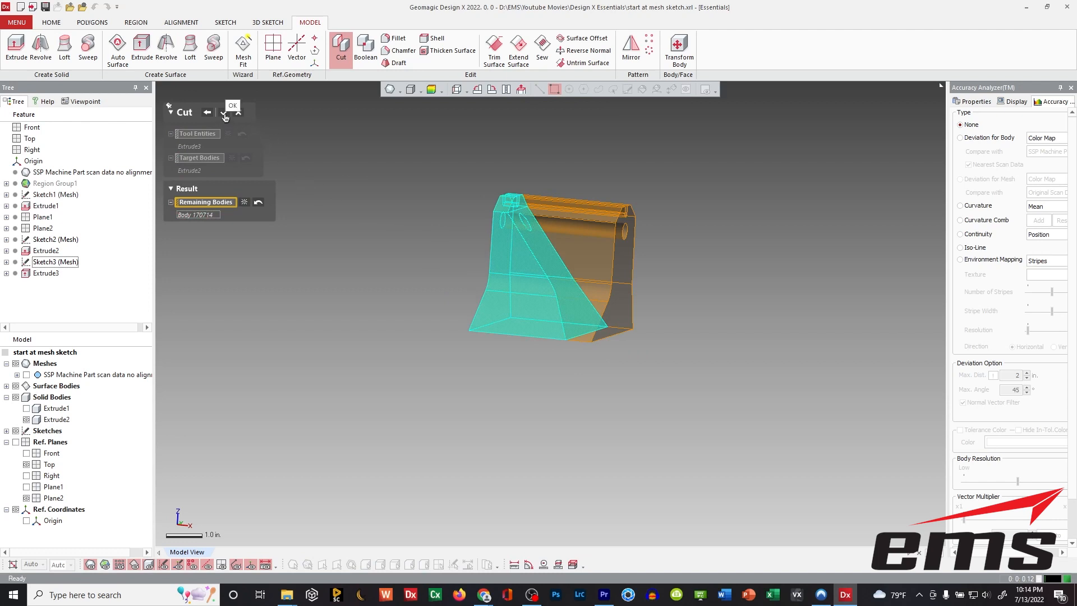
pyautogui.click(224, 112)
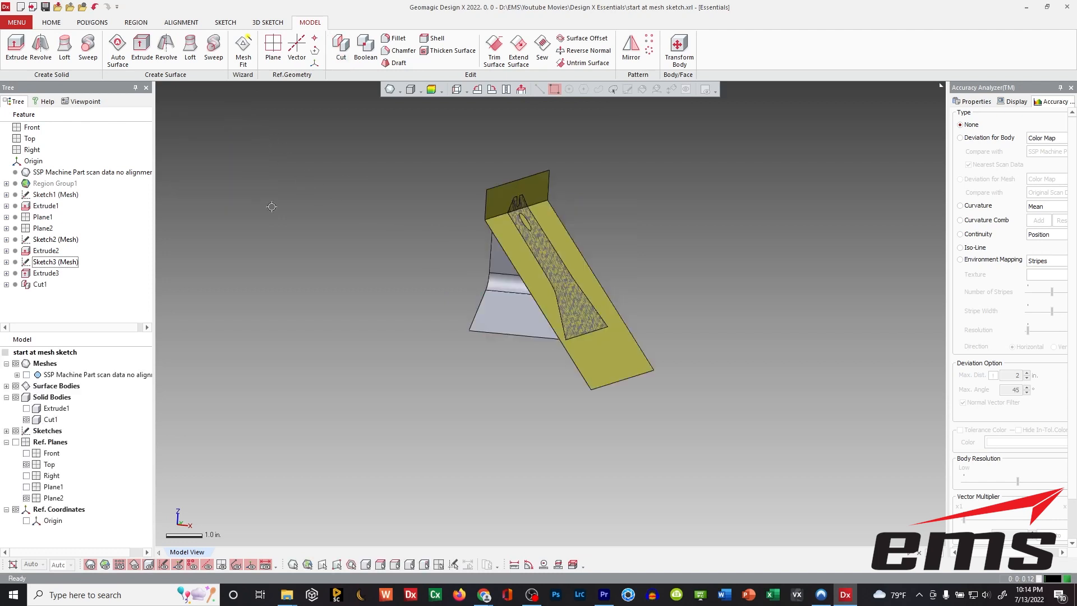
# Hide the surface bodies and show the base plate solid and scan mesh together with the cut upright
pyautogui.click(16, 386)
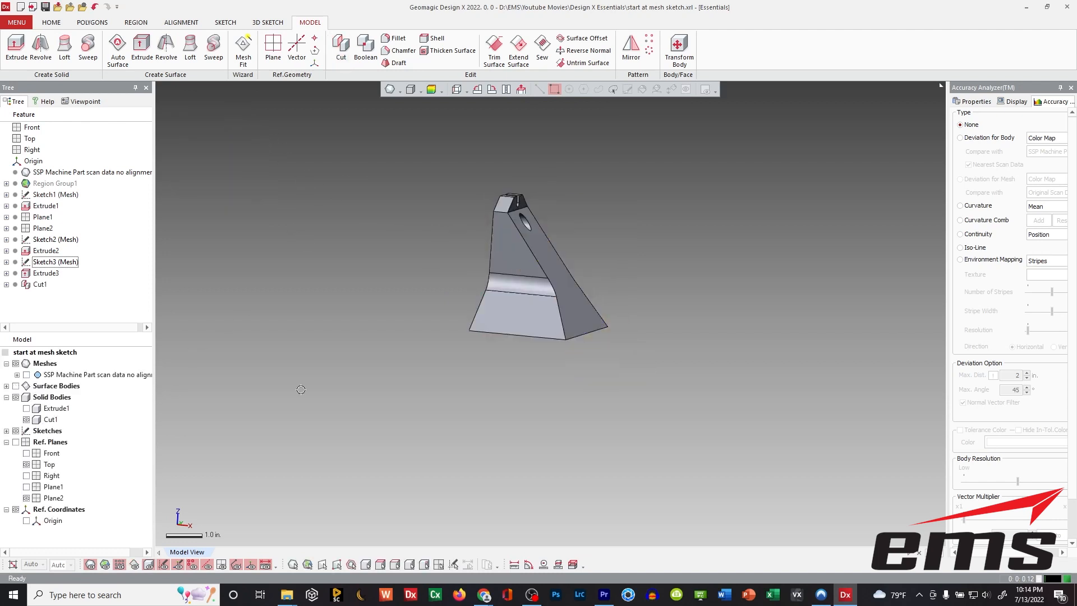
pyautogui.click(27, 408)
pyautogui.click(26, 374)
pyautogui.moveTo(761, 234)
pyautogui.mouseDown(button='right')
pyautogui.moveTo(623, 264)
pyautogui.moveTo(610, 250)
pyautogui.mouseUp(button='right')
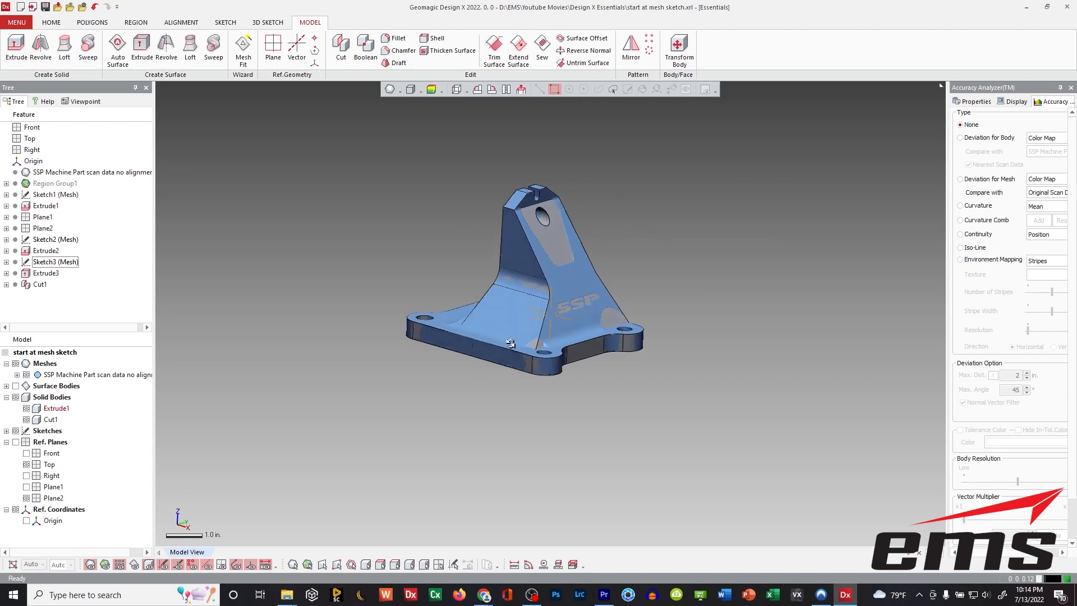
# Check the solid bodies' deviation from the scan with a color map around the upright and base, and turn the map off
pyautogui.click(1001, 137)
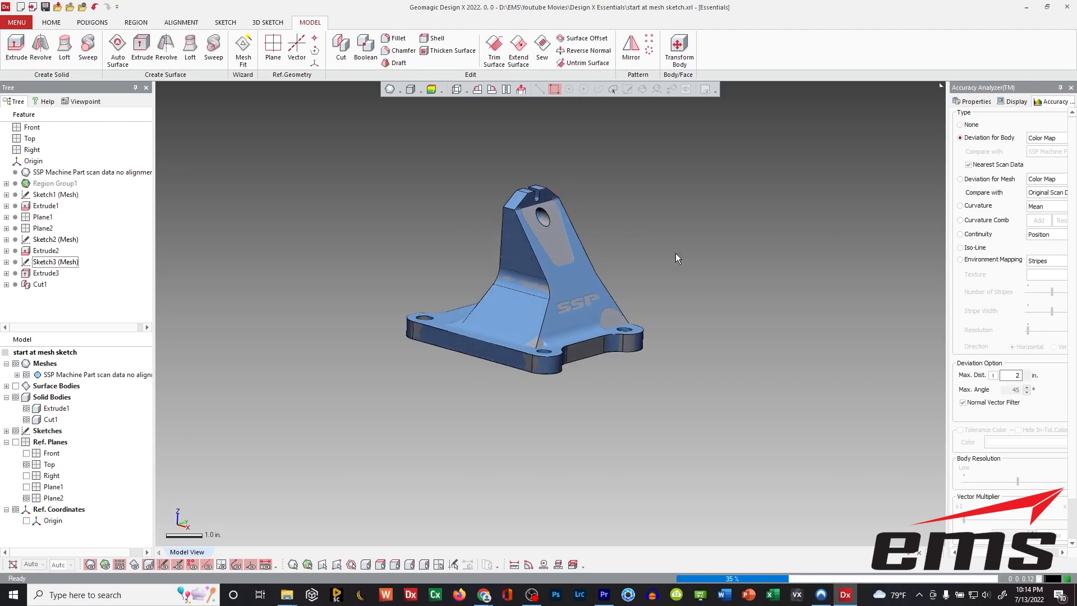
pyautogui.scroll(3, 621, 287)
pyautogui.moveTo(622, 287); pyautogui.dragTo(605, 308, button='right')
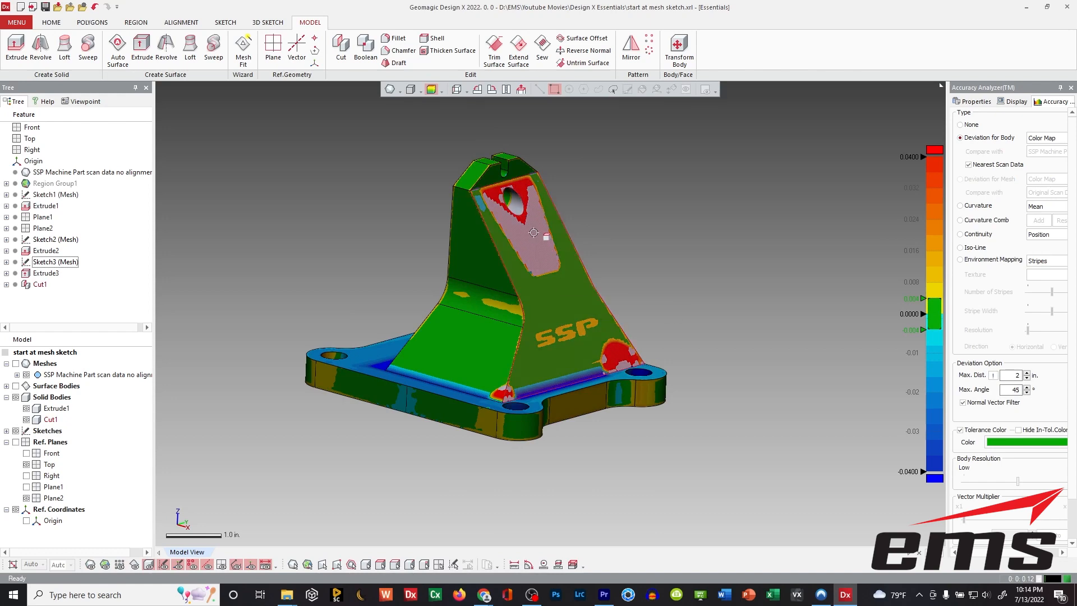
pyautogui.moveTo(598, 338)
pyautogui.moveTo(498, 376); pyautogui.dragTo(617, 268, button='right')
pyautogui.moveTo(540, 304)
pyautogui.moveTo(512, 359); pyautogui.dragTo(541, 295, button='right')
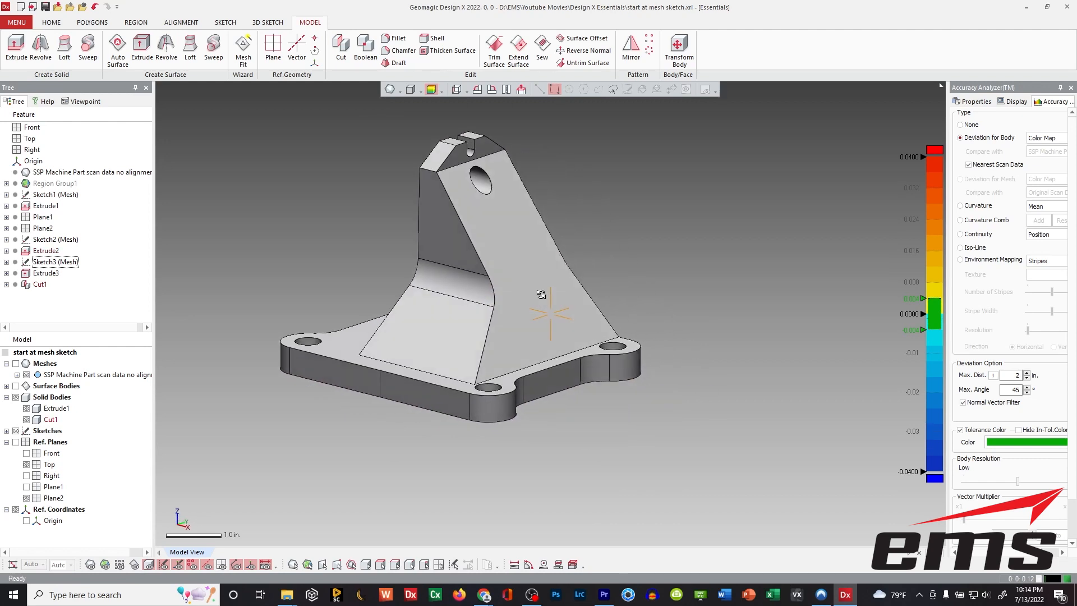
pyautogui.click(980, 127)
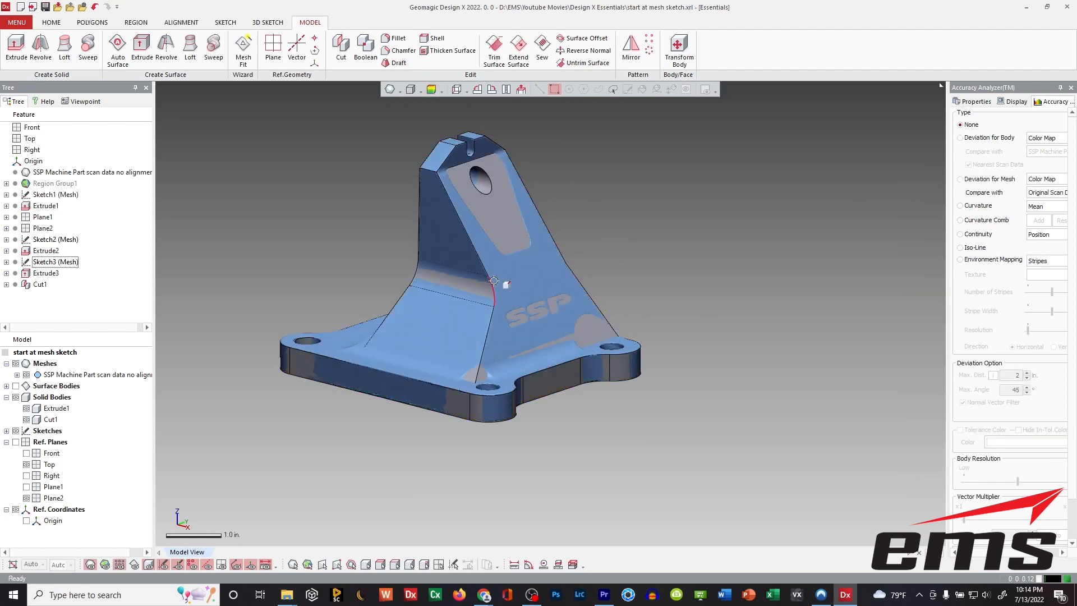
# Hide the scan mesh and merge the base plate and cut upright into one solid with a Boolean Merge
pyautogui.click(26, 375)
pyautogui.click(366, 48)
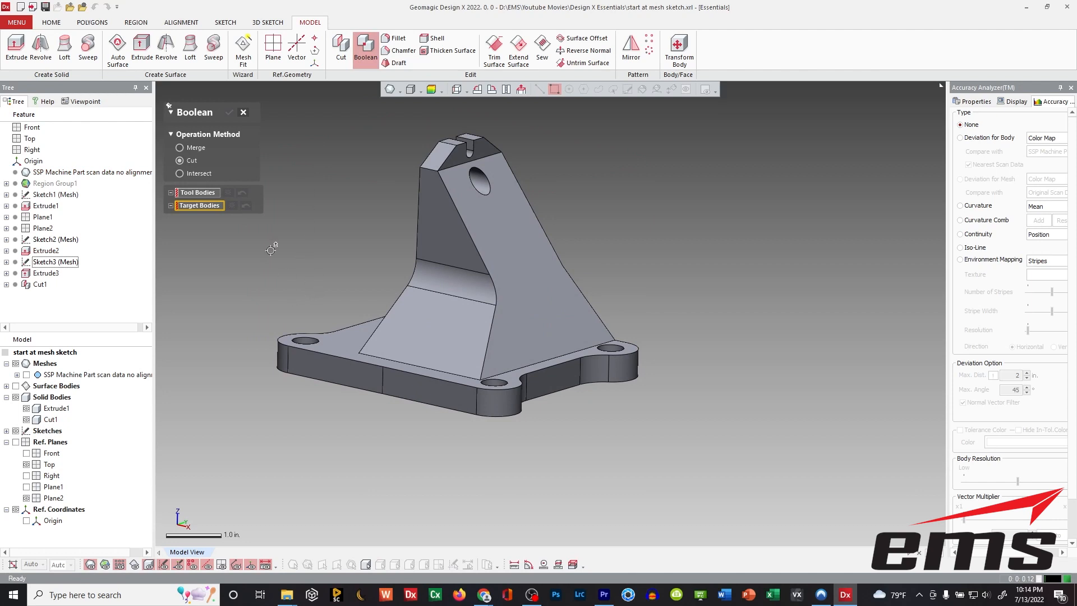
pyautogui.click(181, 148)
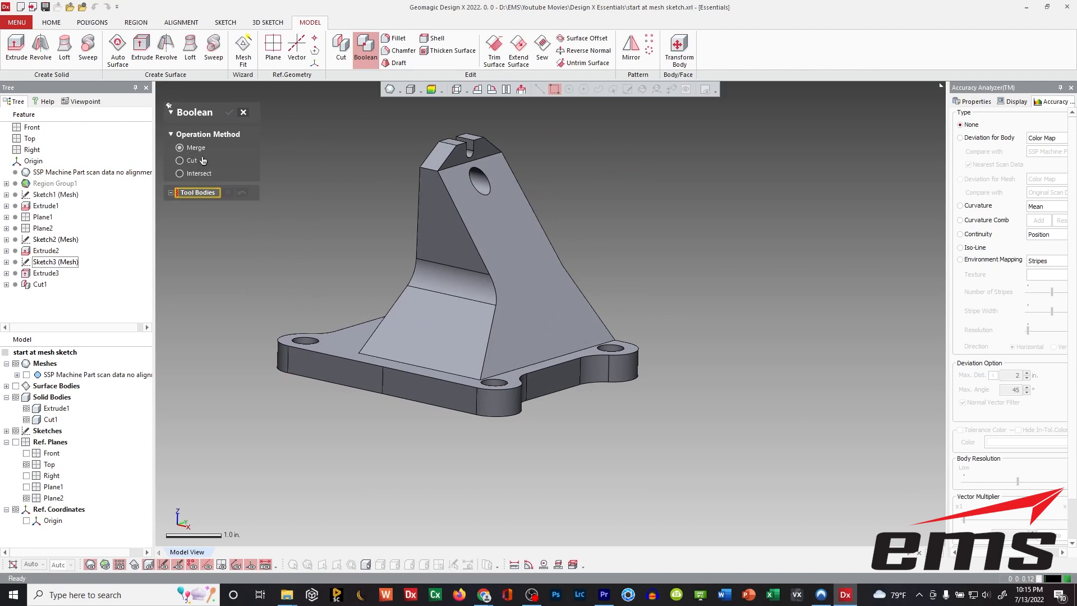
pyautogui.moveTo(288, 231); pyautogui.dragTo(322, 285)
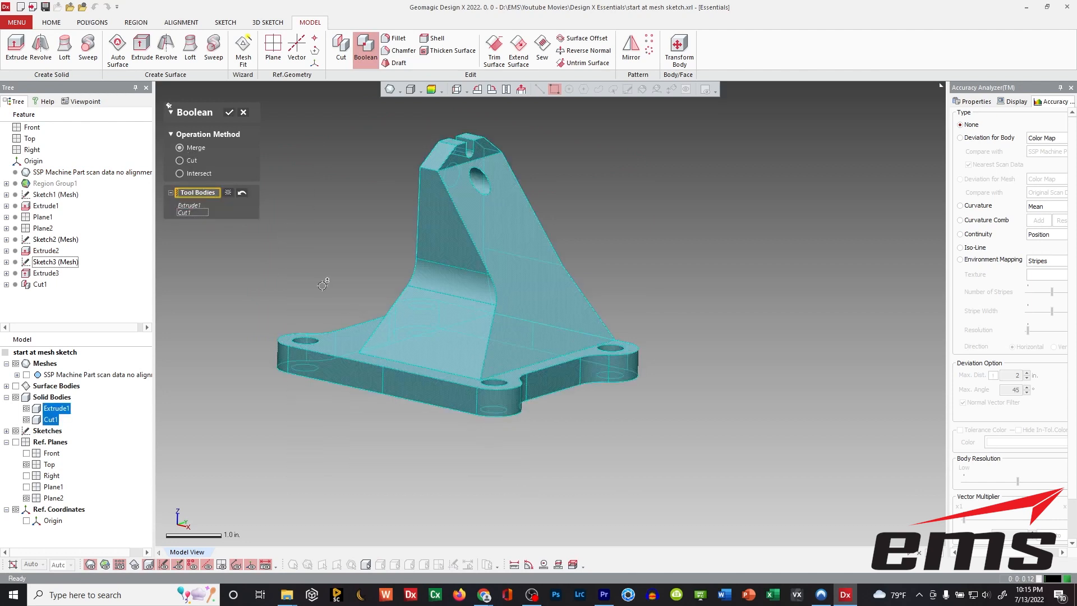
pyautogui.click(230, 113)
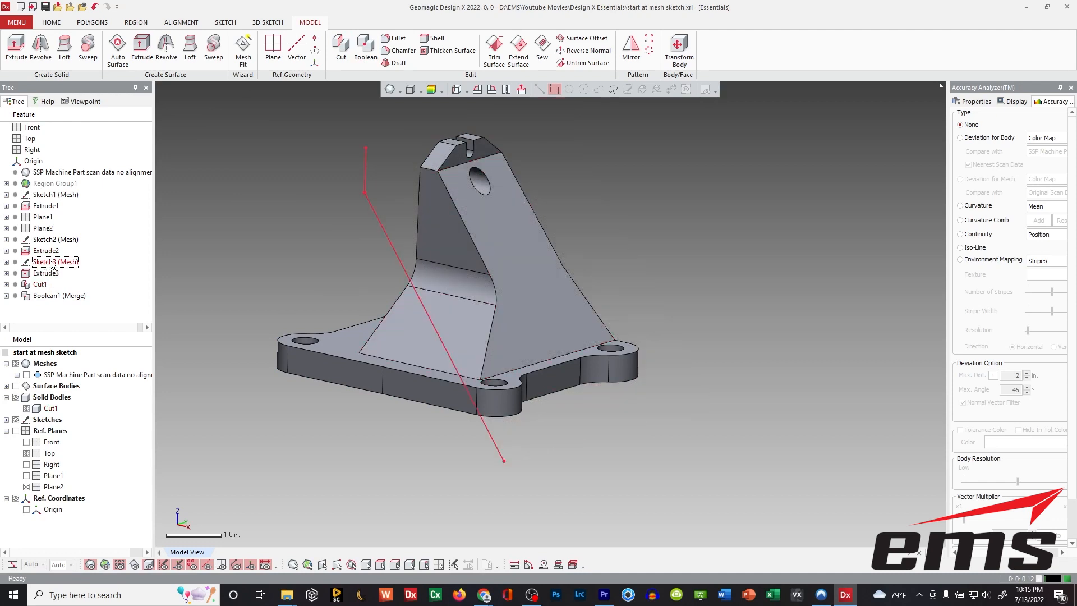
pyautogui.moveTo(270, 233)
pyautogui.mouseDown(button='right')
pyautogui.moveTo(586, 304)
pyautogui.moveTo(577, 293)
pyautogui.mouseUp(button='right')
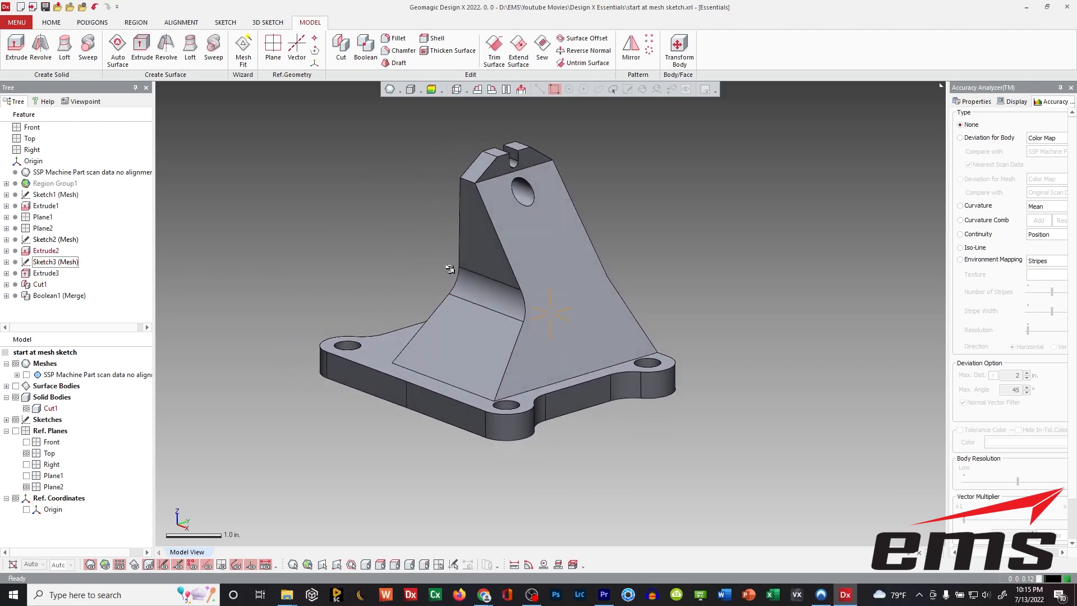
pyautogui.keyDown('ctrl'); pyautogui.moveTo(512, 276); pyautogui.dragTo(539, 284, button='right'); pyautogui.keyUp('ctrl')
pyautogui.scroll(-1, 523, 289)
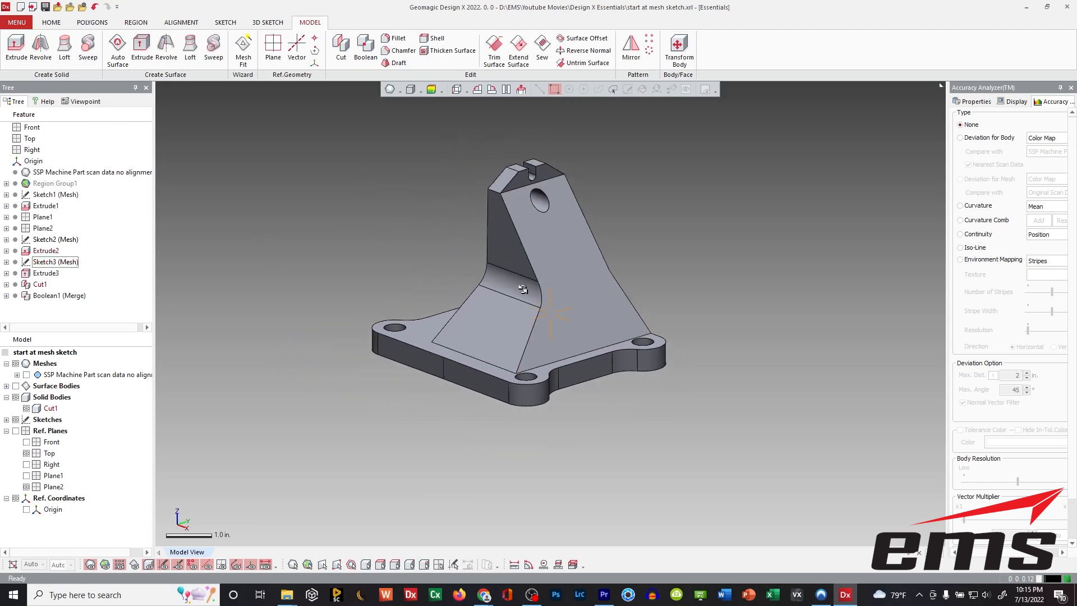
# Show the scan mesh and hide the solid bodies to expose the recessed pocket on the upright's sloped face
pyautogui.click(26, 374)
pyautogui.moveTo(324, 368); pyautogui.dragTo(440, 377, button='right')
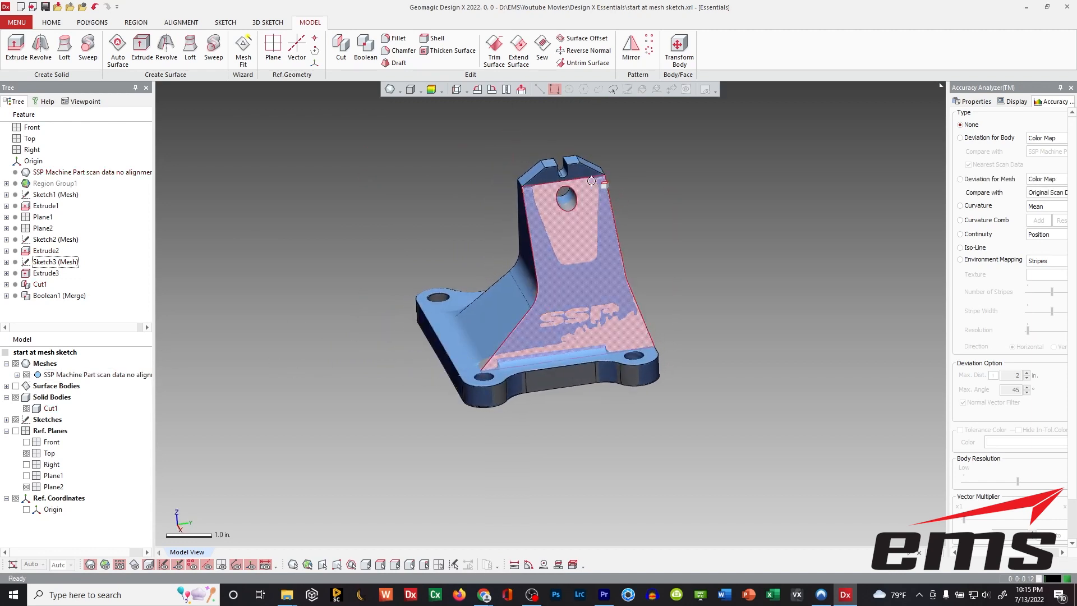
pyautogui.click(16, 396)
pyautogui.moveTo(561, 314); pyautogui.dragTo(576, 322, button='right')
pyautogui.scroll(3, 555, 320)
pyautogui.moveTo(520, 342); pyautogui.dragTo(534, 296, button='right')
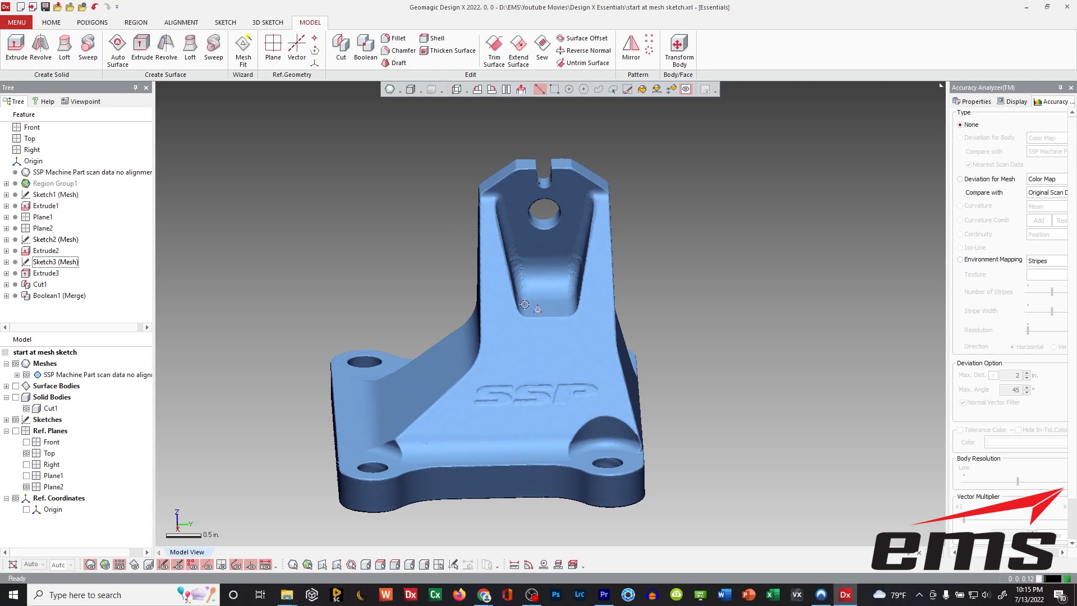
pyautogui.moveTo(576, 308); pyautogui.dragTo(554, 287, button='right')
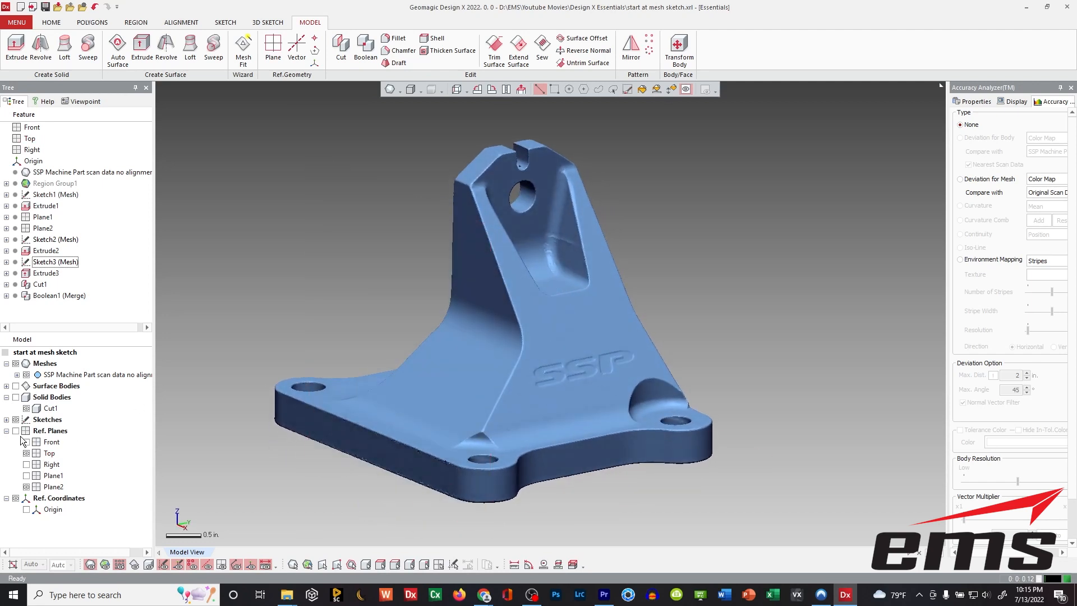
# Toggle the solid bodies on and off to compare the merged part with the scanned pocket
pyautogui.click(16, 398)
pyautogui.click(16, 398)
pyautogui.moveTo(746, 342)
pyautogui.mouseDown(button='right')
pyautogui.moveTo(650, 383)
pyautogui.moveTo(685, 377)
pyautogui.mouseUp(button='right')
pyautogui.moveTo(542, 380); pyautogui.dragTo(546, 387, button='right')
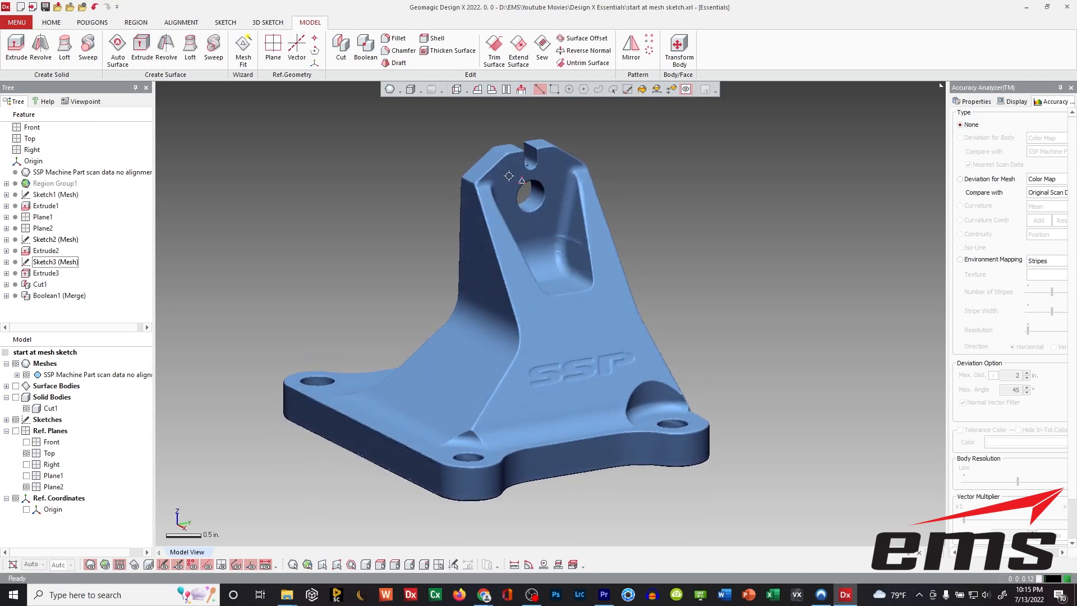
pyautogui.keyDown('ctrl'); pyautogui.moveTo(491, 282); pyautogui.dragTo(492, 288, button='right'); pyautogui.keyUp('ctrl')
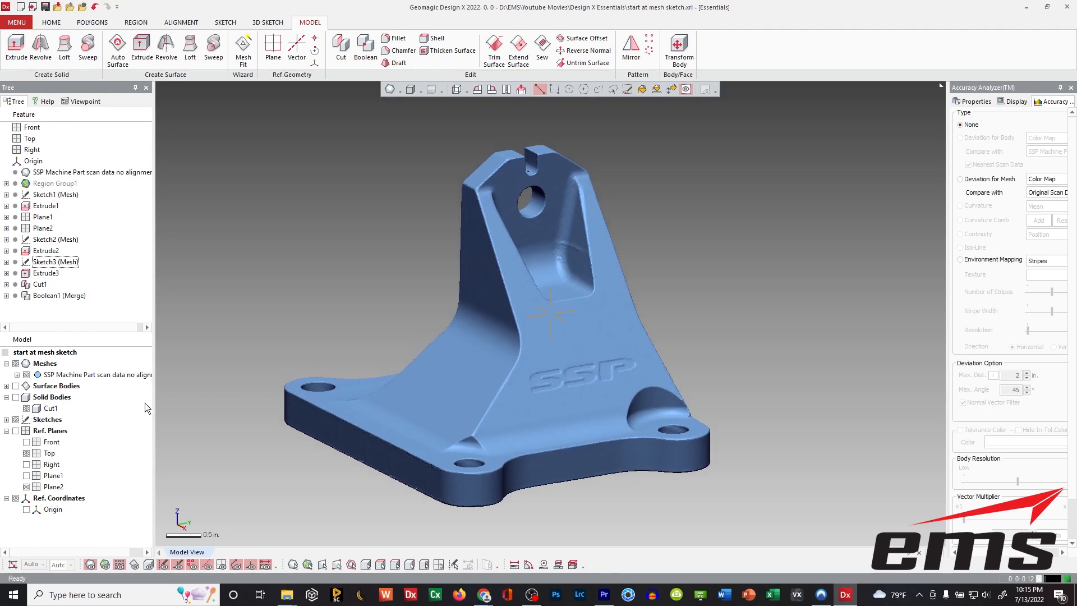
# Display the Top and Plane2 reference planes and insert a region on the pocket's flat back face around the hole
pyautogui.click(26, 487)
pyautogui.moveTo(516, 241); pyautogui.dragTo(548, 217, button='right')
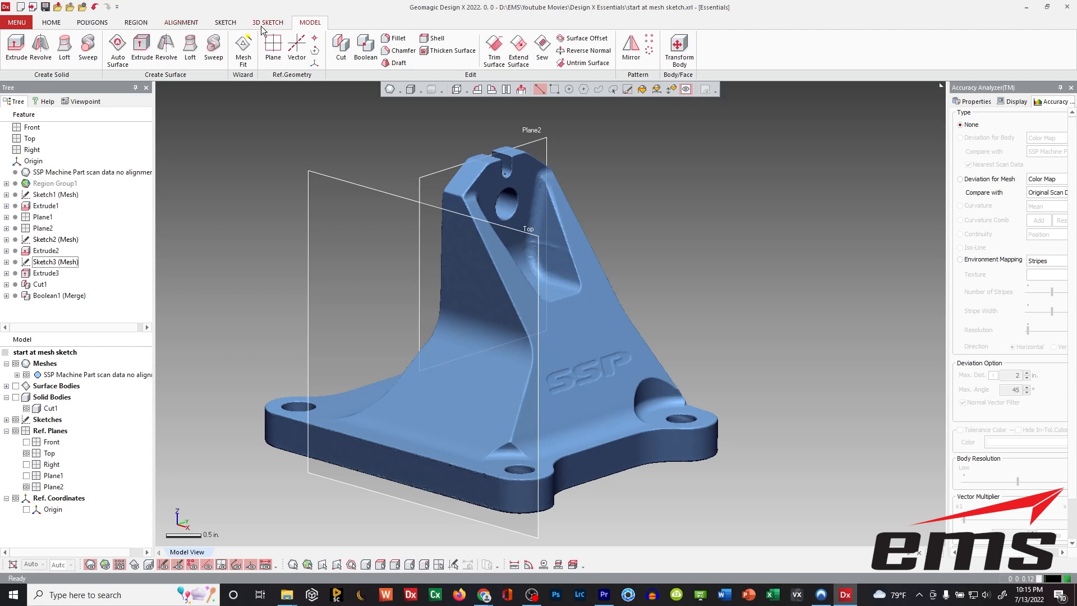
pyautogui.scroll(5, 123, 24)
pyautogui.click(671, 89)
pyautogui.moveTo(518, 177); pyautogui.dragTo(527, 172)
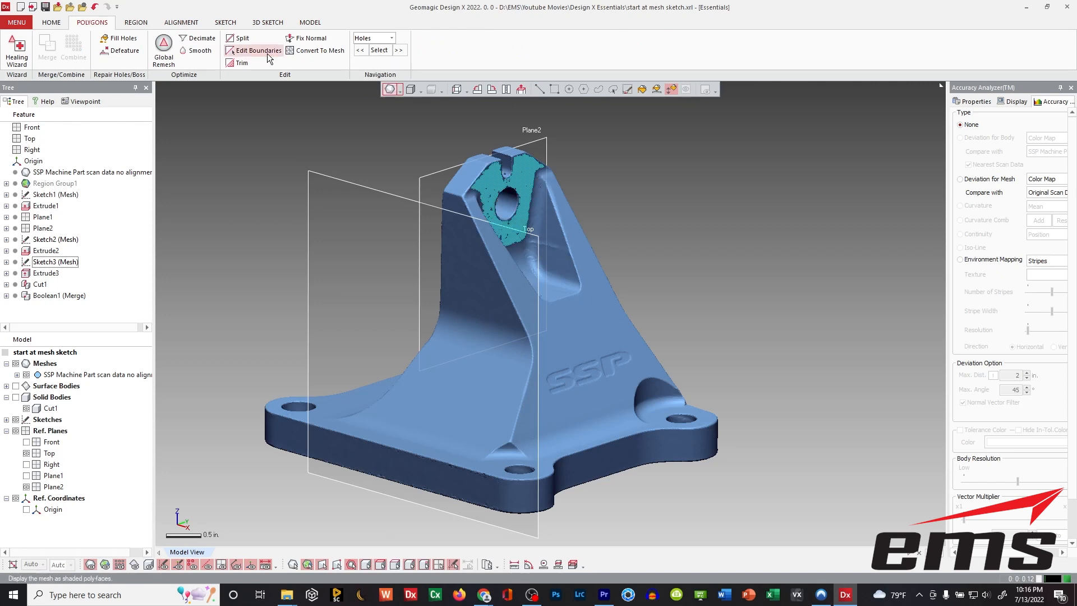
pyautogui.click(135, 22)
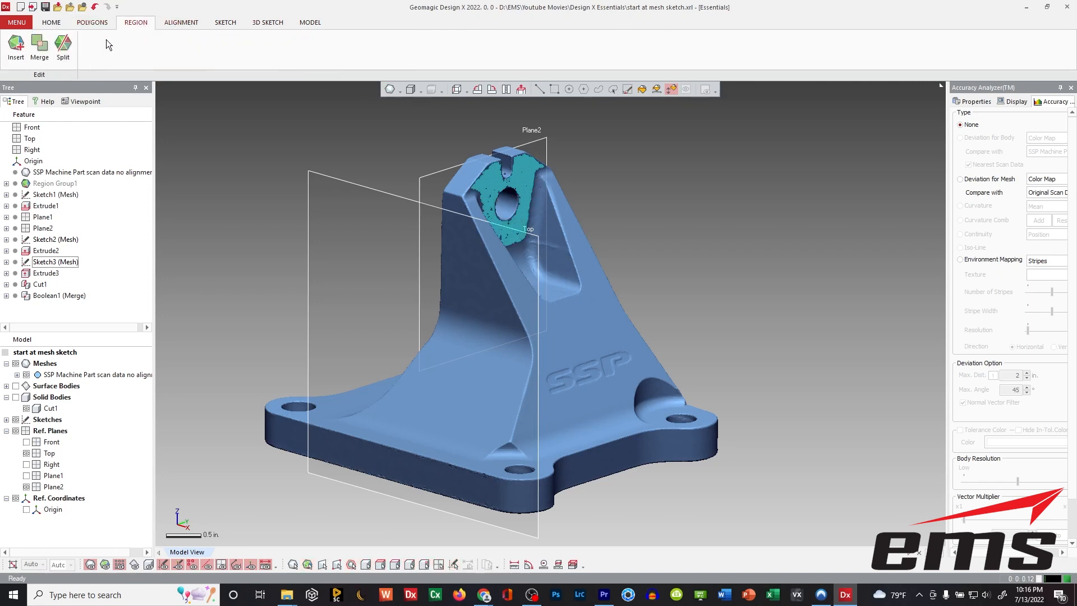
pyautogui.click(17, 45)
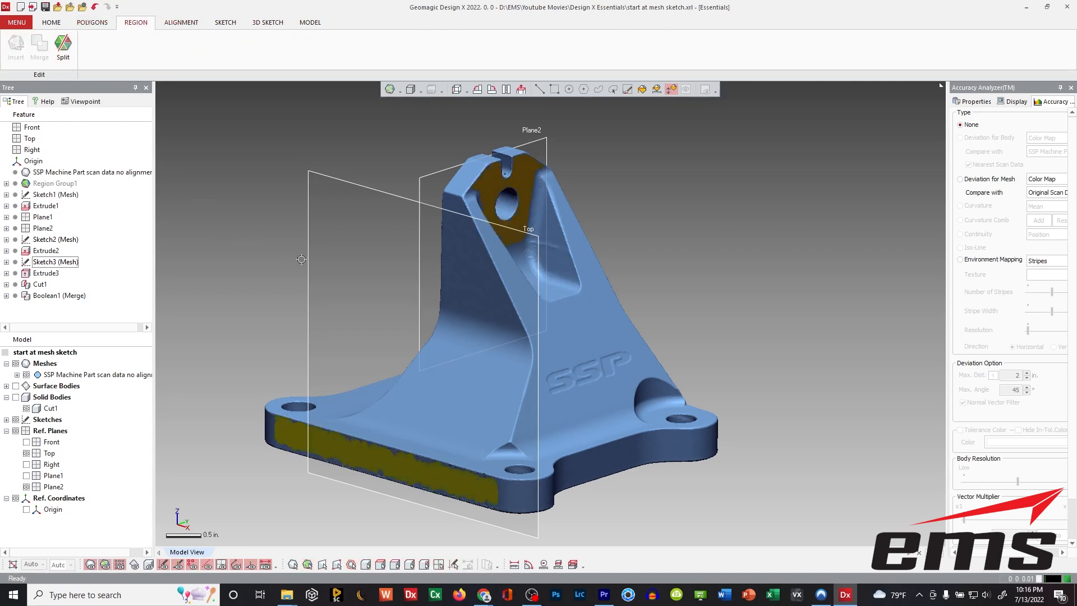
pyautogui.moveTo(460, 275); pyautogui.dragTo(424, 250, button='right')
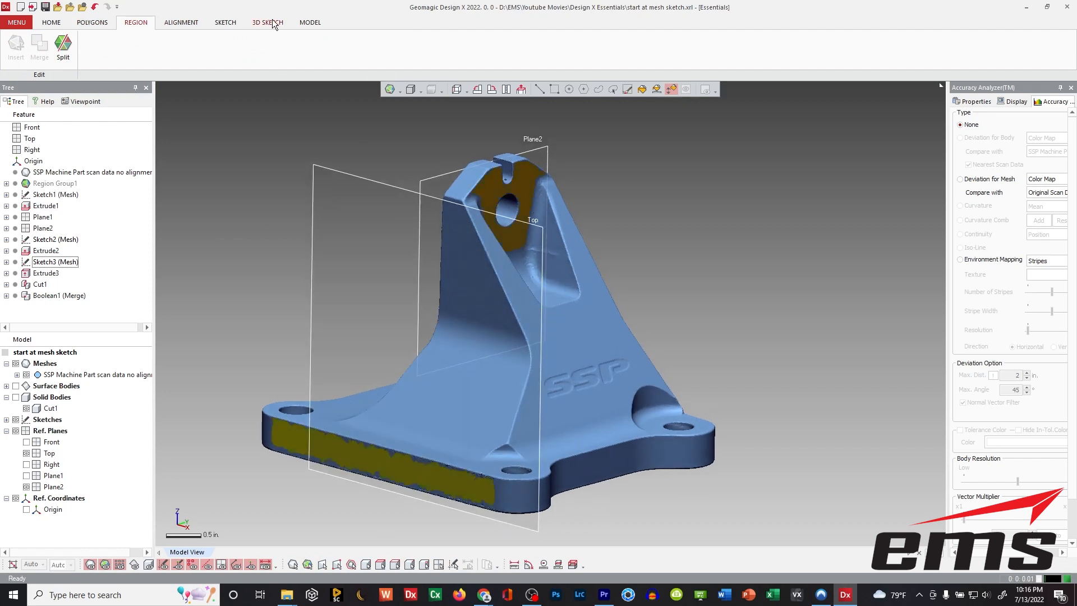
# Add a reference plane with the Extract method from the new pocket region, using Plane2 as the axis constraint direction
pyautogui.click(311, 22)
pyautogui.click(273, 47)
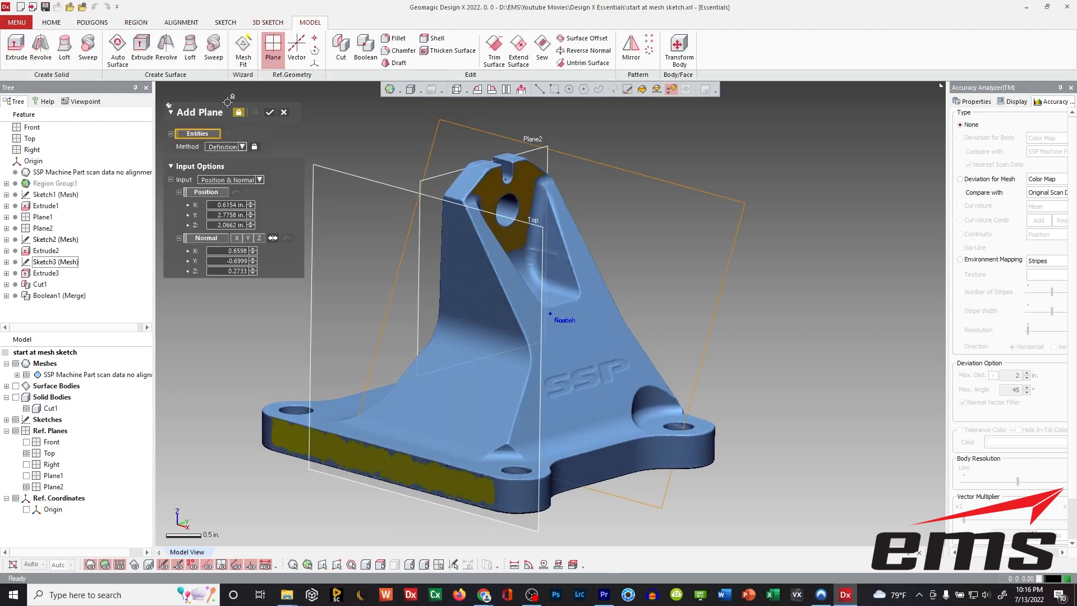
pyautogui.click(226, 147)
pyautogui.click(226, 168)
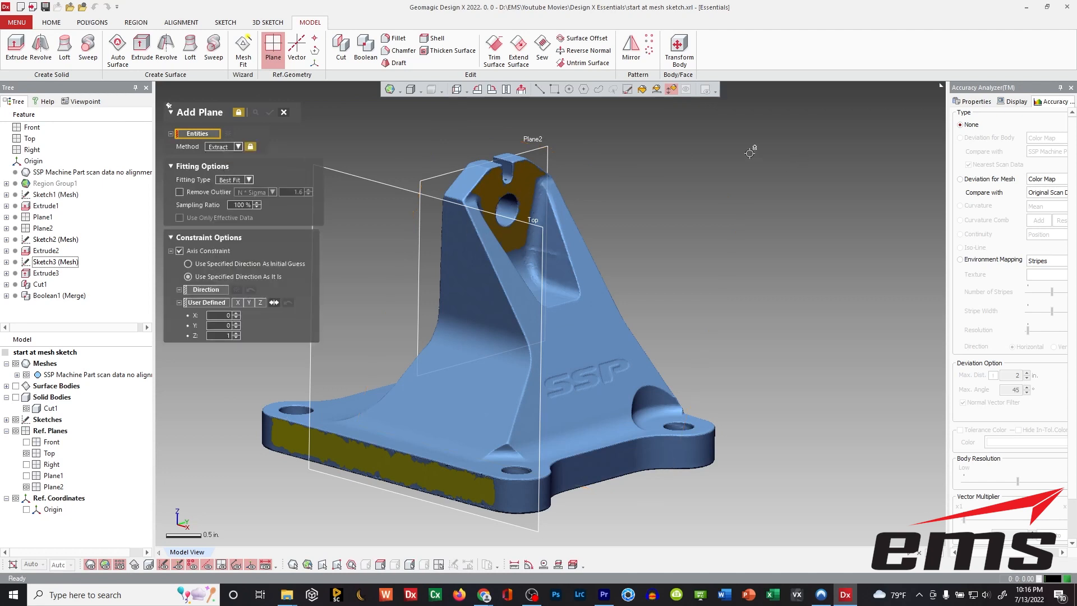
pyautogui.click(539, 89)
pyautogui.click(526, 175)
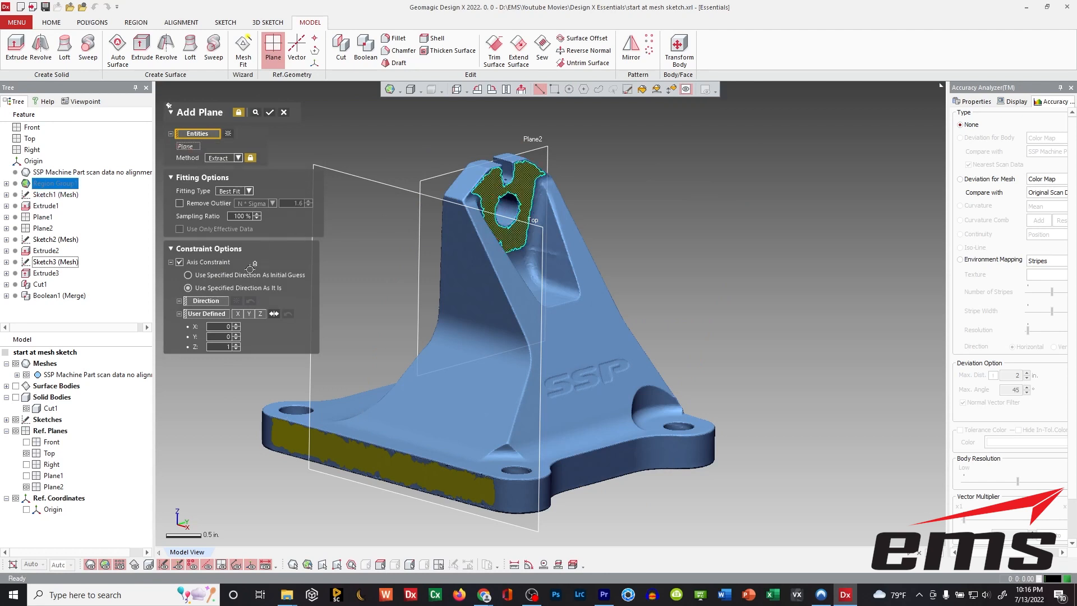
pyautogui.click(207, 303)
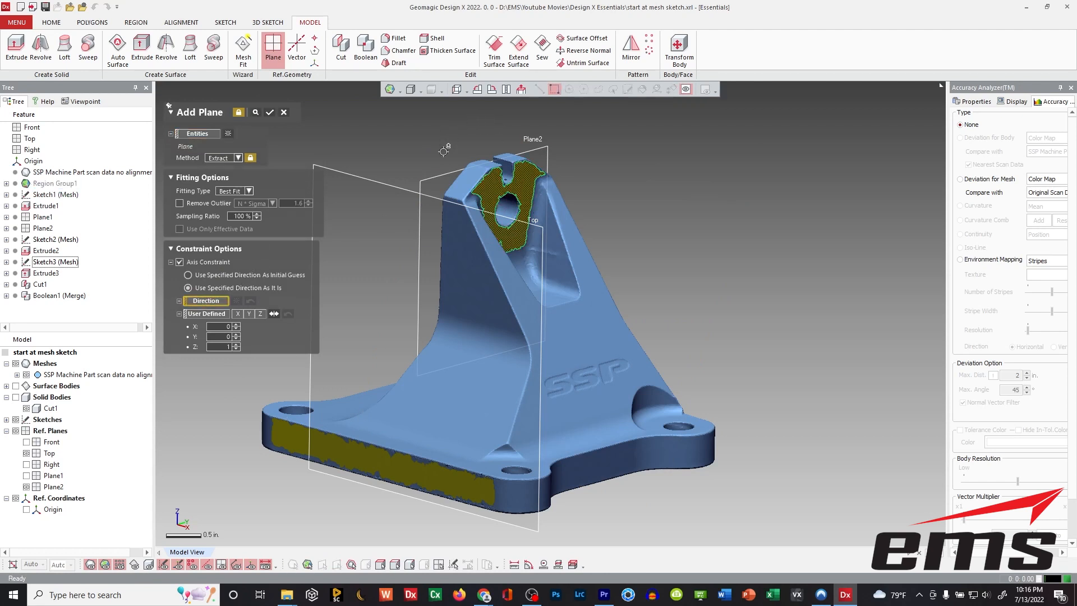
pyautogui.click(446, 175)
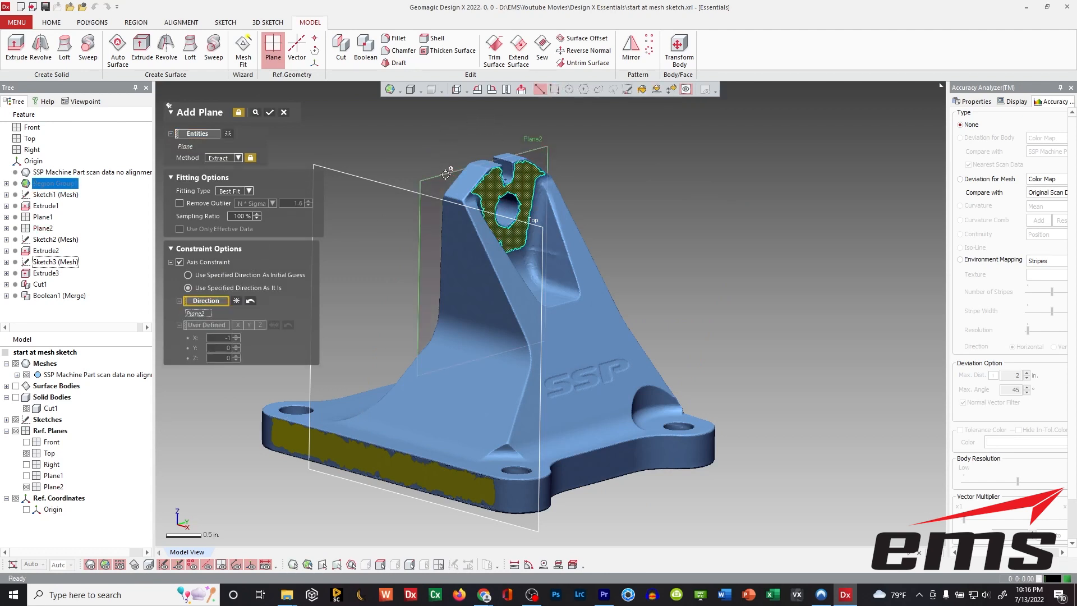
pyautogui.click(269, 113)
pyautogui.click(283, 112)
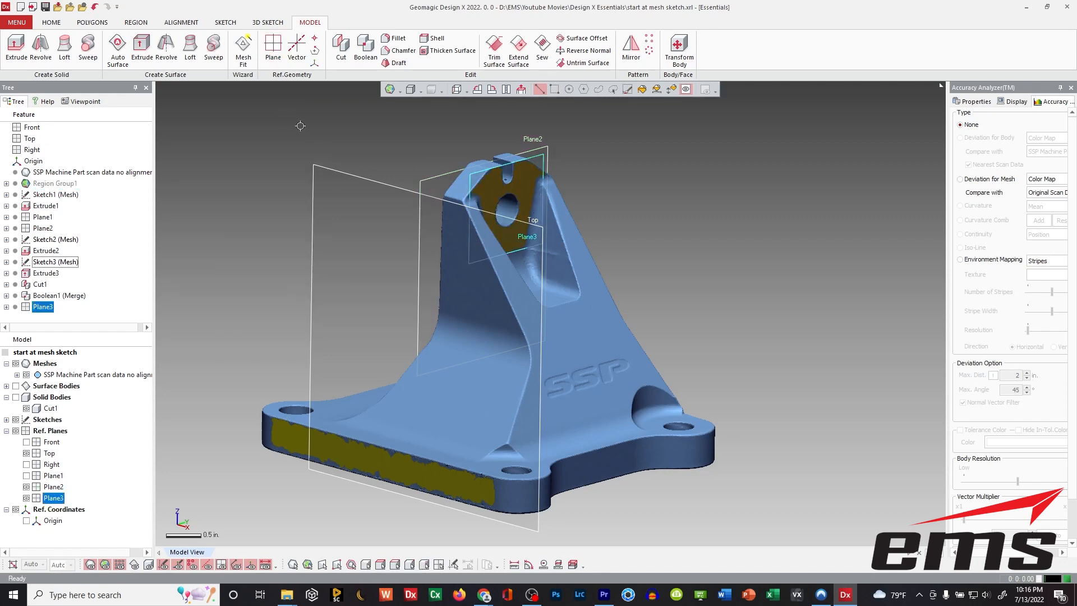
# Hide the mesh regions so the new pocket plane shows against the plain scan
pyautogui.moveTo(583, 140); pyautogui.dragTo(519, 213, button='right')
pyautogui.moveTo(526, 285); pyautogui.dragTo(531, 277, button='right')
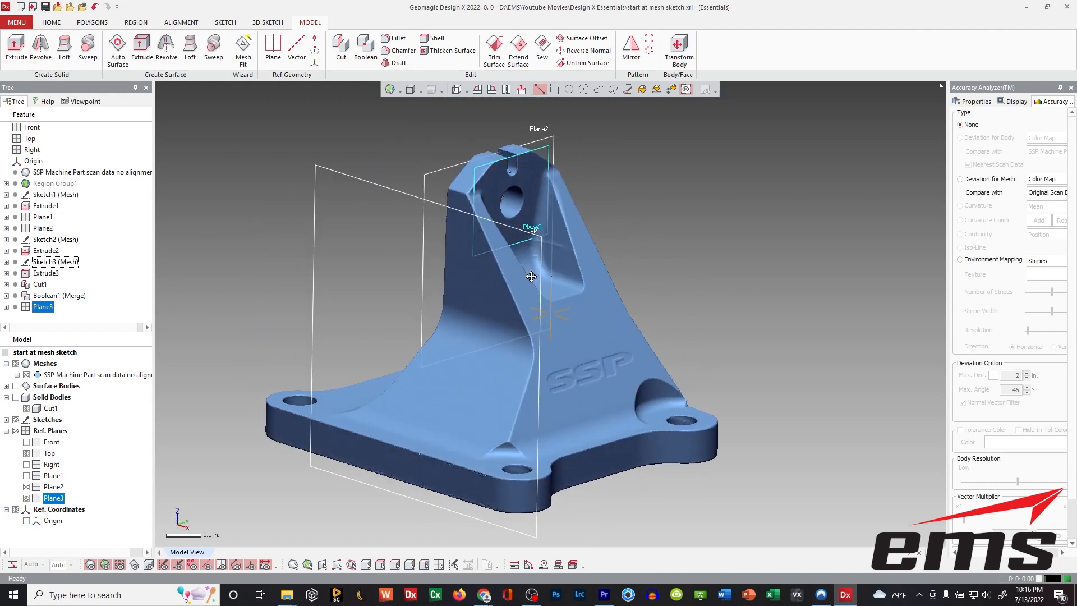
pyautogui.click(104, 565)
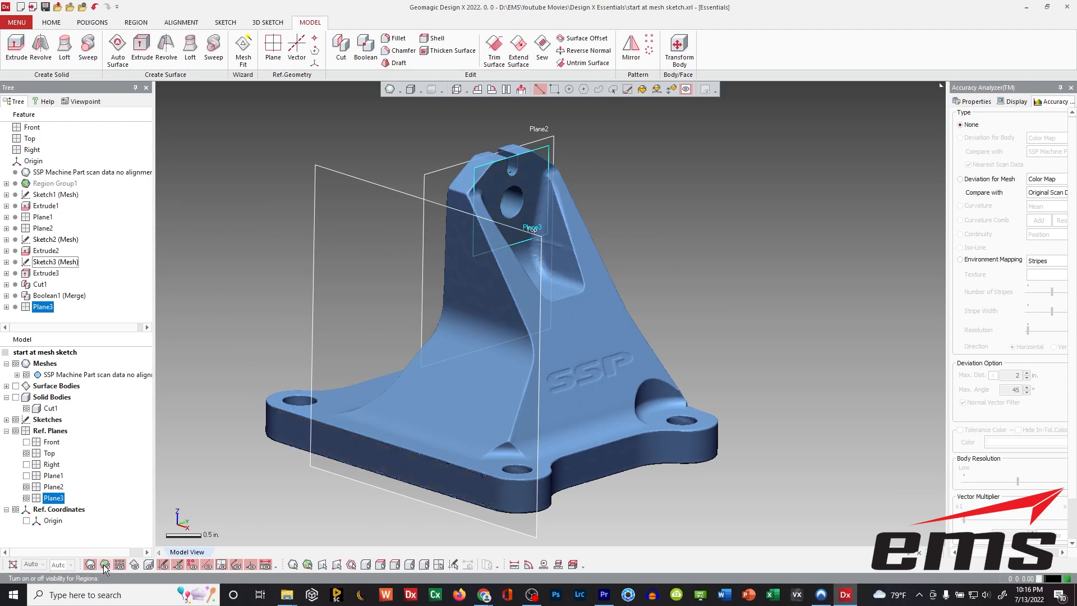
pyautogui.moveTo(464, 271); pyautogui.dragTo(467, 276, button='right')
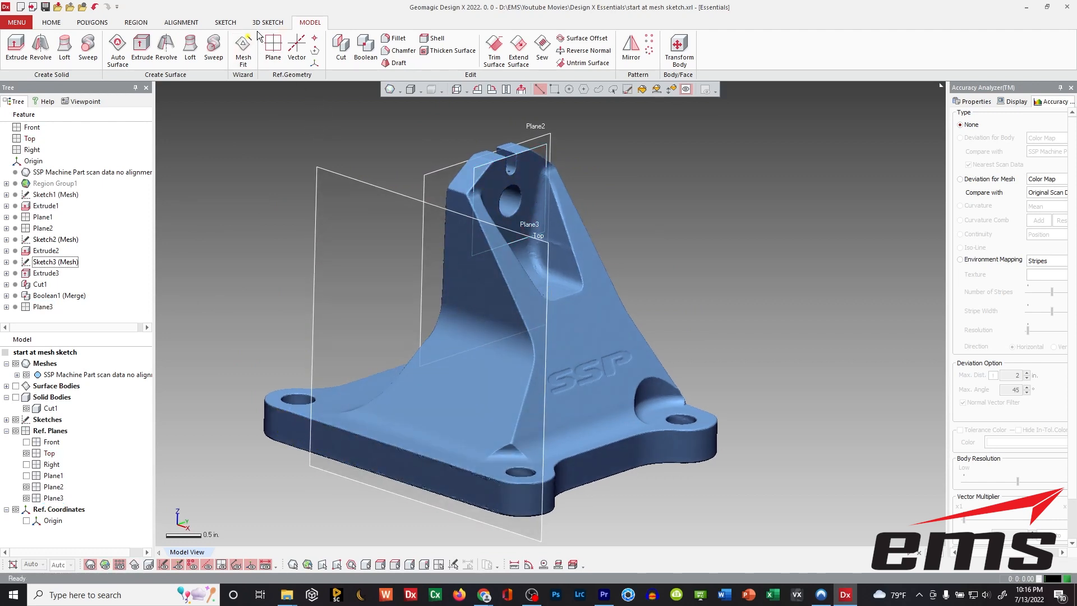
# Set up a planar mesh sketch on the pocket plane with a 0.475 in section offset and 0.41 in silhouette range, viewed upright
pyautogui.click(225, 22)
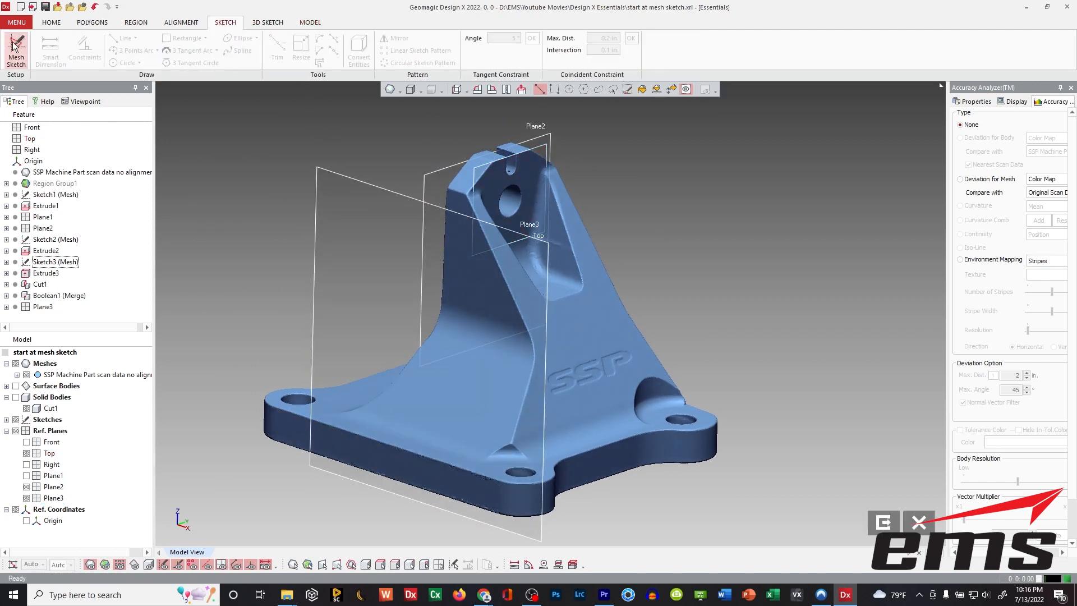
pyautogui.click(539, 149)
pyautogui.moveTo(539, 149); pyautogui.dragTo(551, 307, button='right')
pyautogui.moveTo(551, 307); pyautogui.dragTo(586, 280)
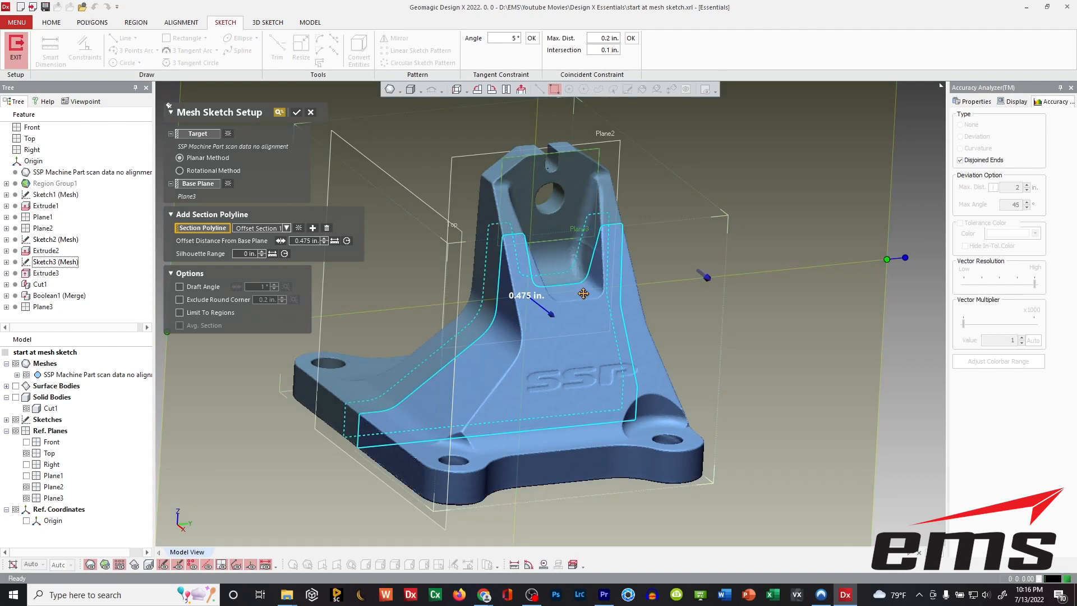
pyautogui.moveTo(697, 283); pyautogui.dragTo(713, 290)
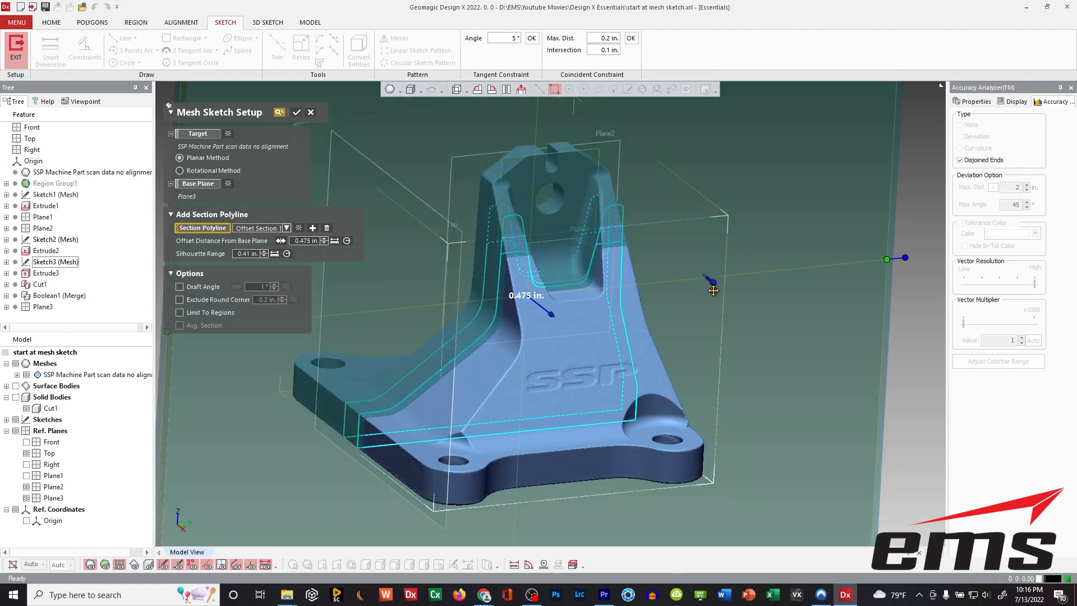
pyautogui.moveTo(668, 259); pyautogui.dragTo(611, 247, button='right')
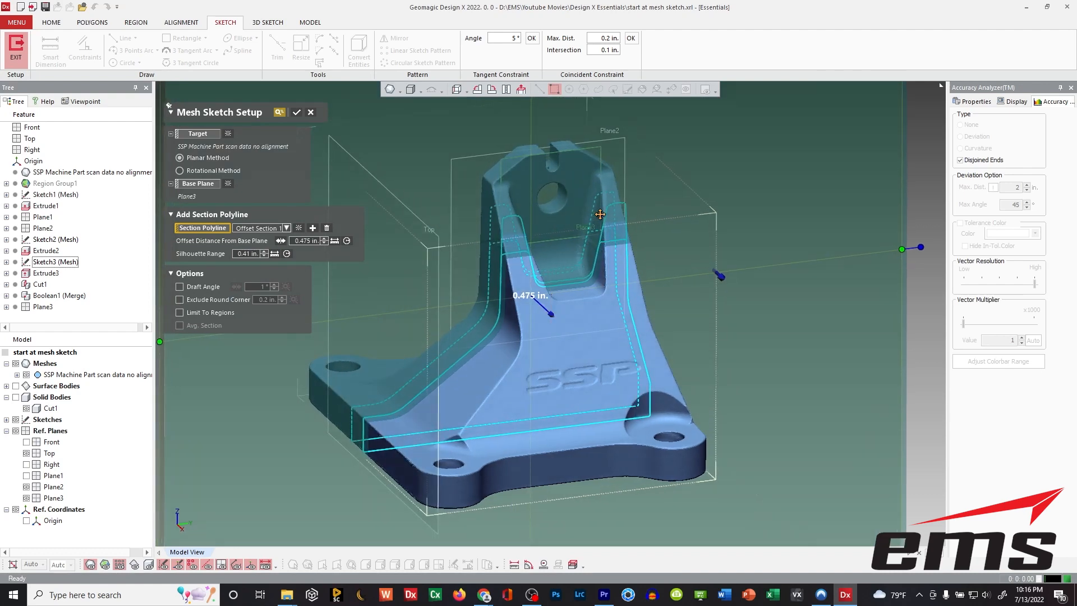
pyautogui.click(298, 114)
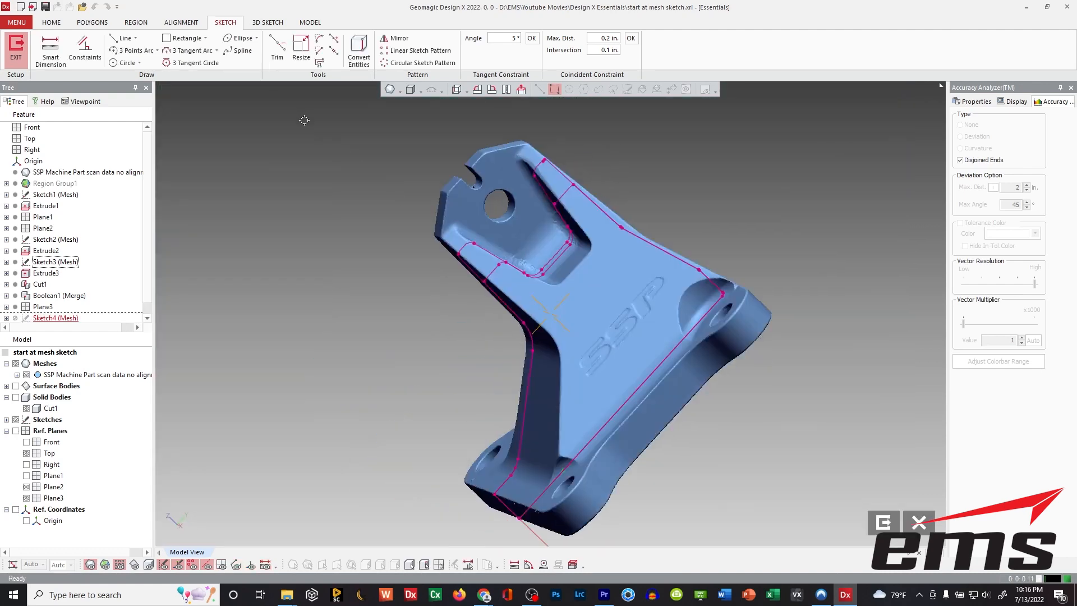
pyautogui.click(491, 89)
pyautogui.scroll(5, 570, 303)
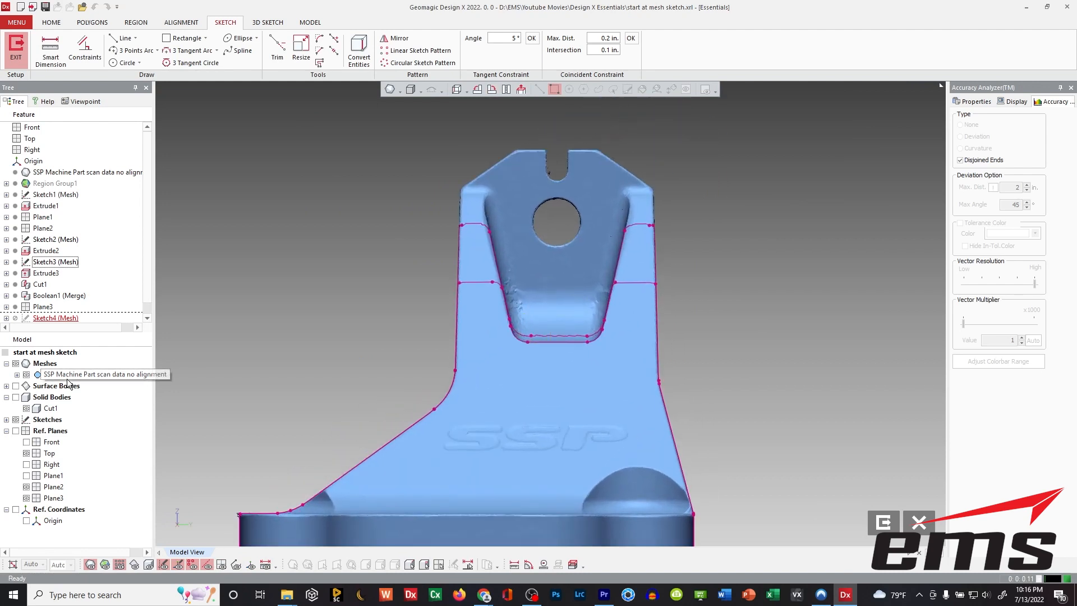
# Hide the scan mesh and fit lines to the section polylines on the pocket's two slanted sides
pyautogui.click(17, 363)
pyautogui.moveTo(565, 296); pyautogui.dragTo(537, 268, button='middle')
pyautogui.moveTo(504, 229); pyautogui.dragTo(472, 249, button='middle')
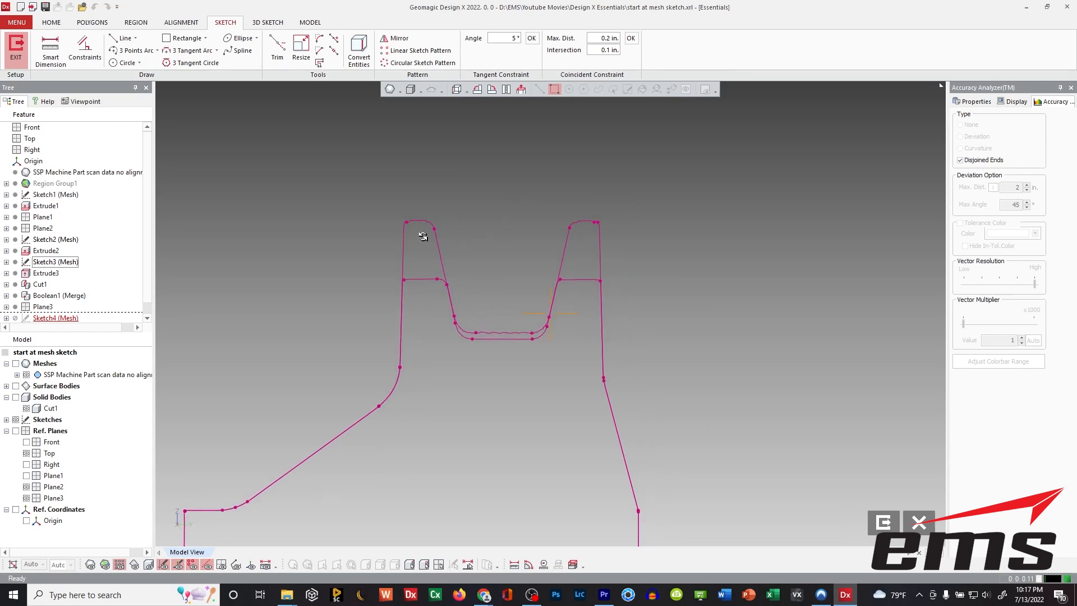
pyautogui.click(121, 38)
pyautogui.click(437, 242)
pyautogui.click(561, 264)
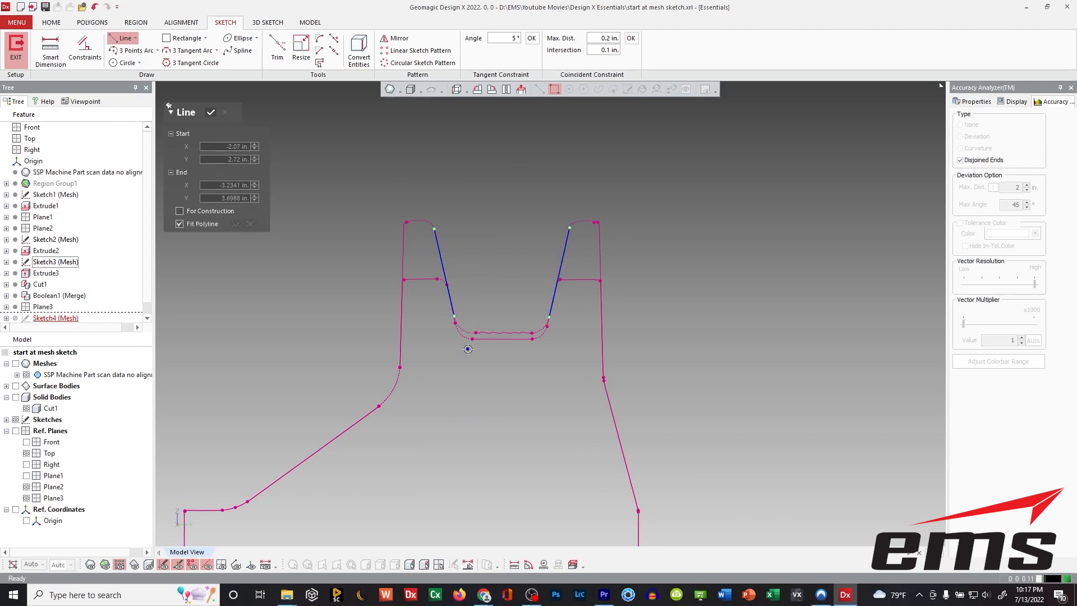
# Draw a horizontal line along the pocket's lower edge with Fit Polyline off, and a second horizontal line above the pocket's open end
pyautogui.click(180, 224)
pyautogui.click(480, 339)
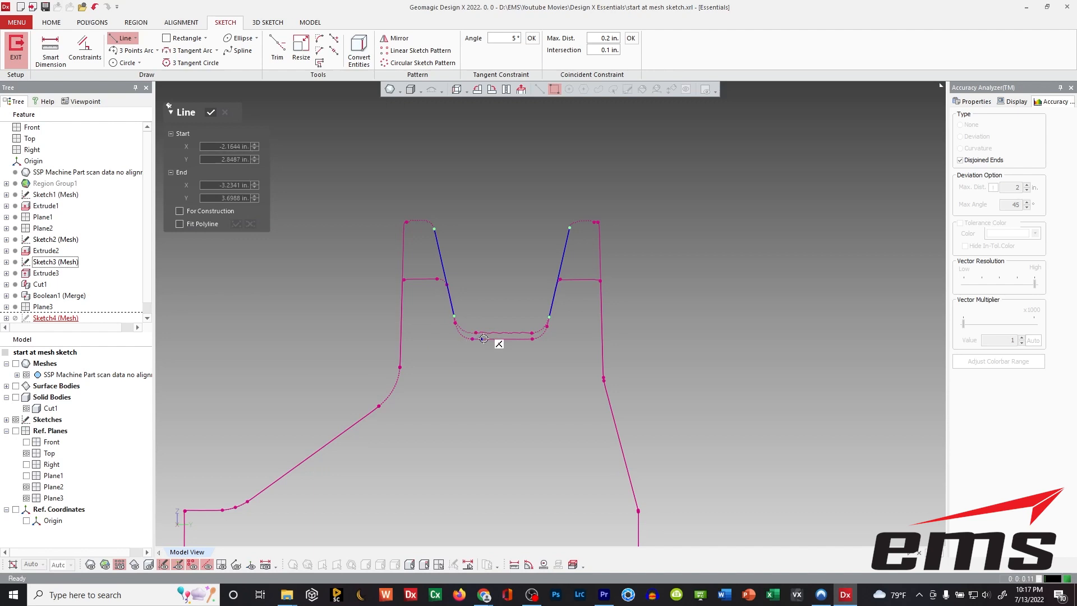
pyautogui.click(566, 338)
pyautogui.click(444, 156)
pyautogui.press('Escape')
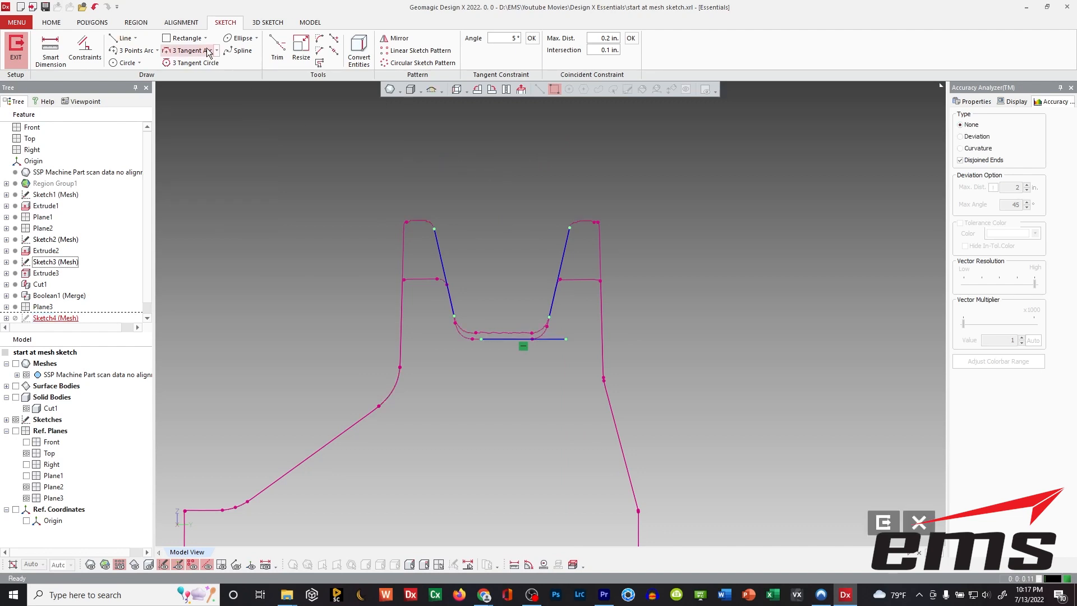
pyautogui.click(122, 37)
pyautogui.click(427, 154)
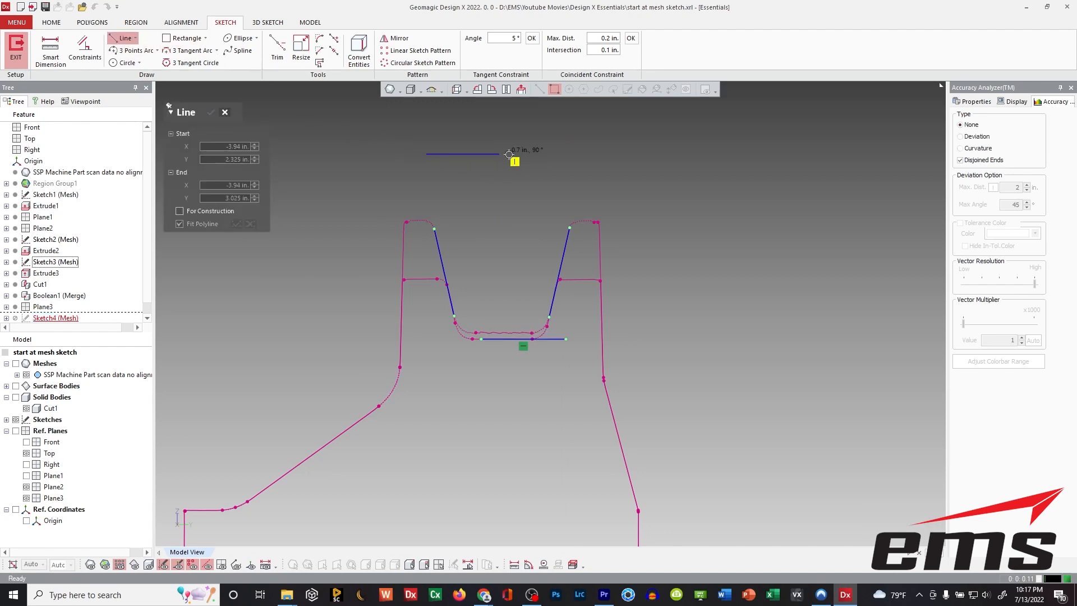
pyautogui.click(591, 153)
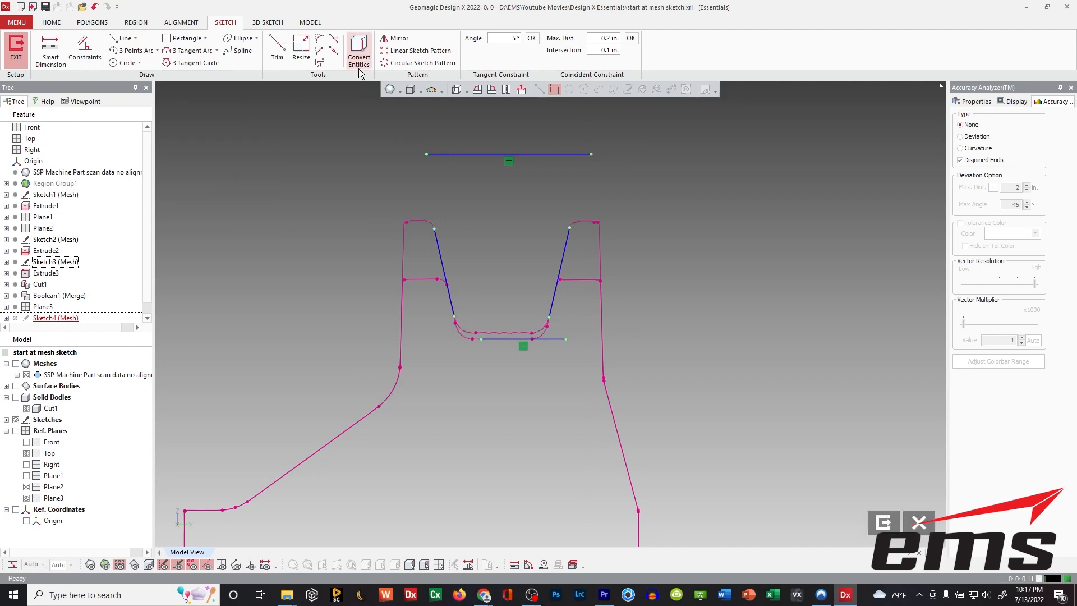
# Corner-trim the two slanted and two horizontal lines into a closed trapezoidal pocket profile
pyautogui.click(276, 44)
pyautogui.click(438, 249)
pyautogui.click(466, 155)
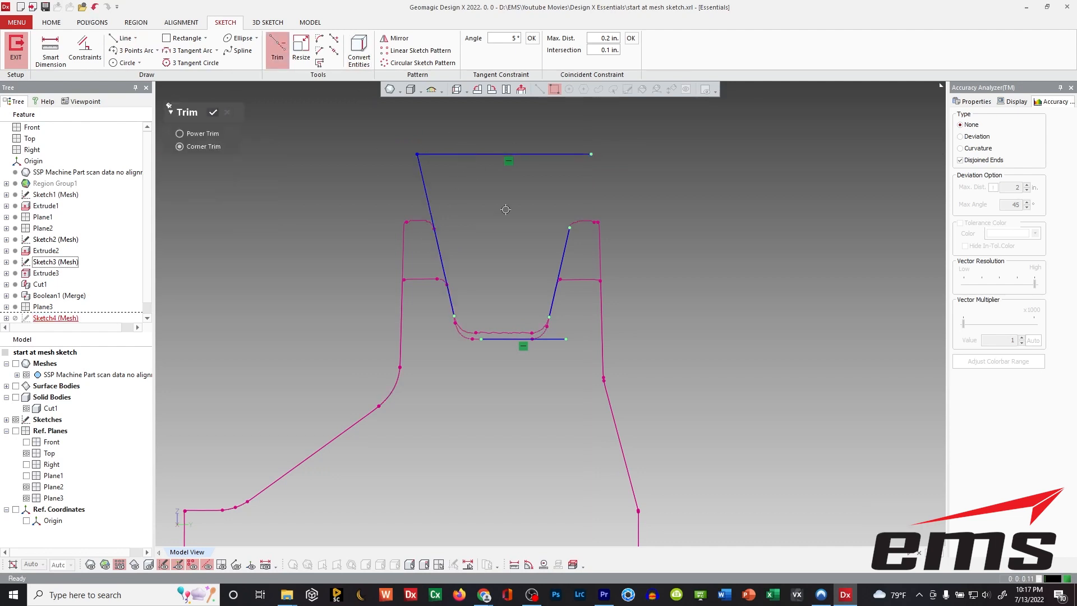
pyautogui.click(555, 157)
pyautogui.click(457, 315)
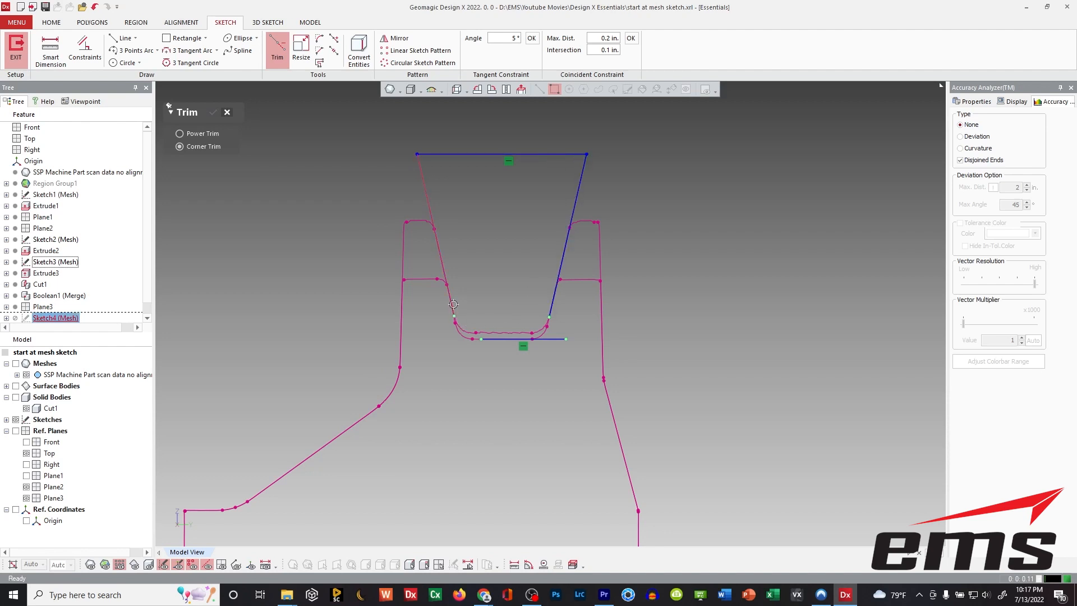
pyautogui.click(494, 339)
pyautogui.click(498, 338)
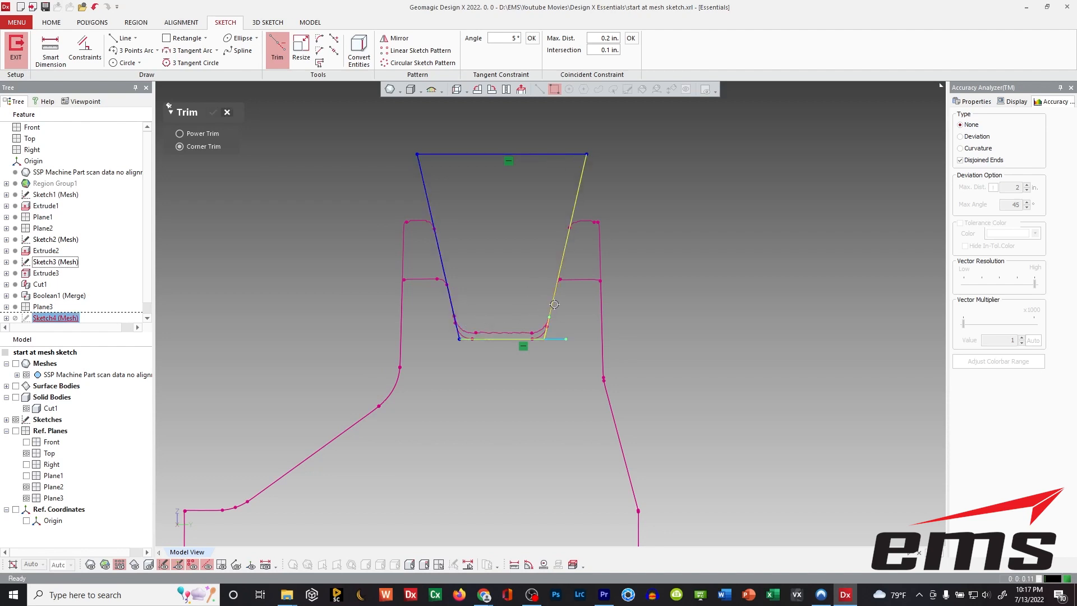
pyautogui.click(547, 308)
pyautogui.click(215, 111)
# Exit the pocket sketch, display the scan mesh and solid body, and hide the reference planes
pyautogui.scroll(-3, 359, 285)
pyautogui.moveTo(361, 286)
pyautogui.mouseDown(button='right')
pyautogui.moveTo(534, 328)
pyautogui.moveTo(566, 351)
pyautogui.mouseUp(button='right')
pyautogui.click(884, 522)
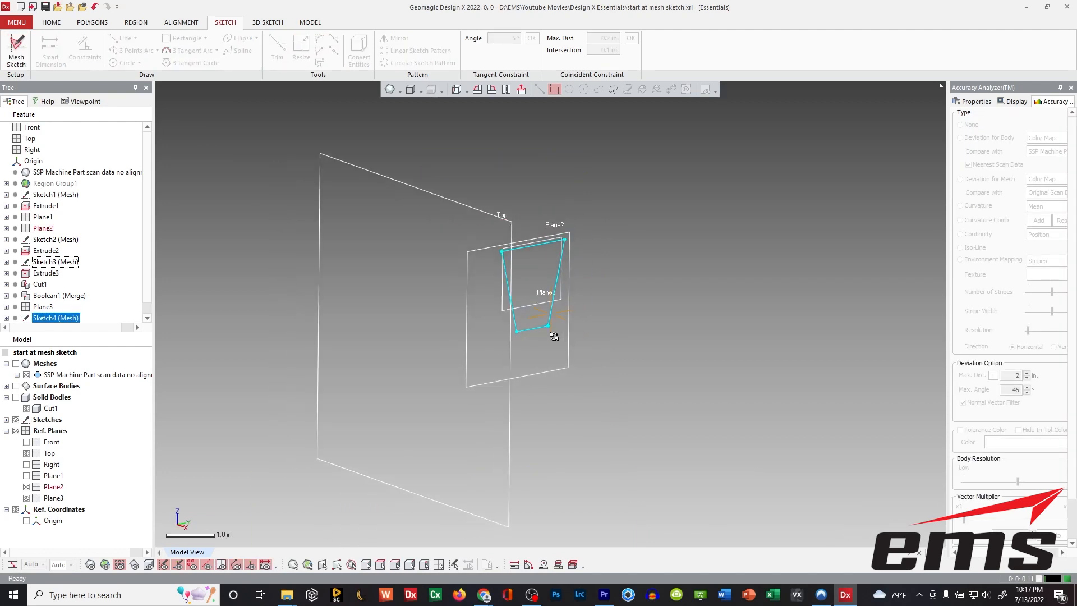
pyautogui.click(591, 353)
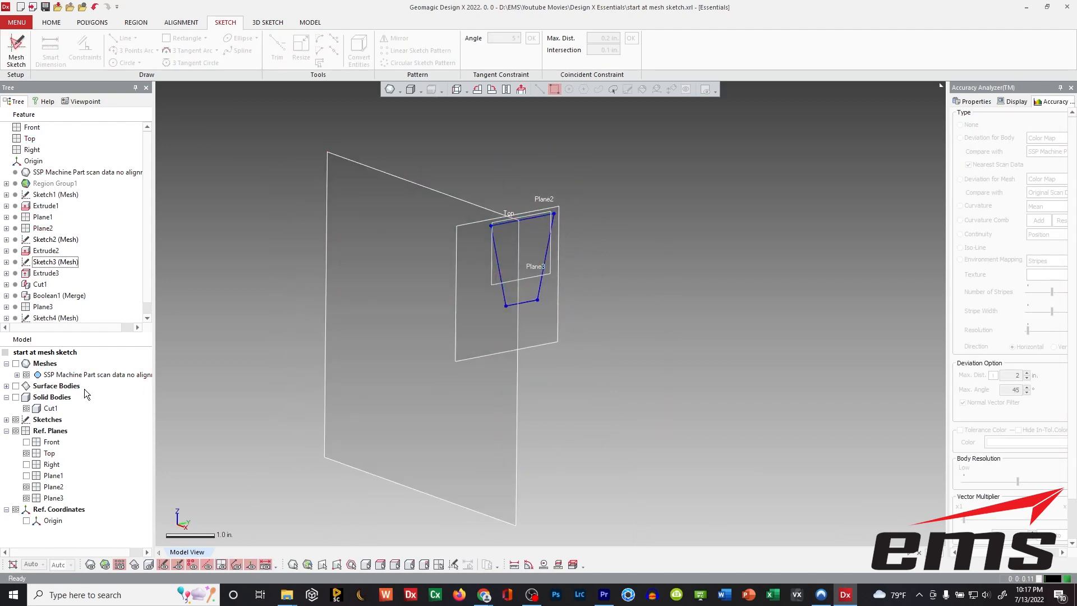
pyautogui.click(16, 363)
pyautogui.moveTo(327, 317); pyautogui.dragTo(428, 325, button='right')
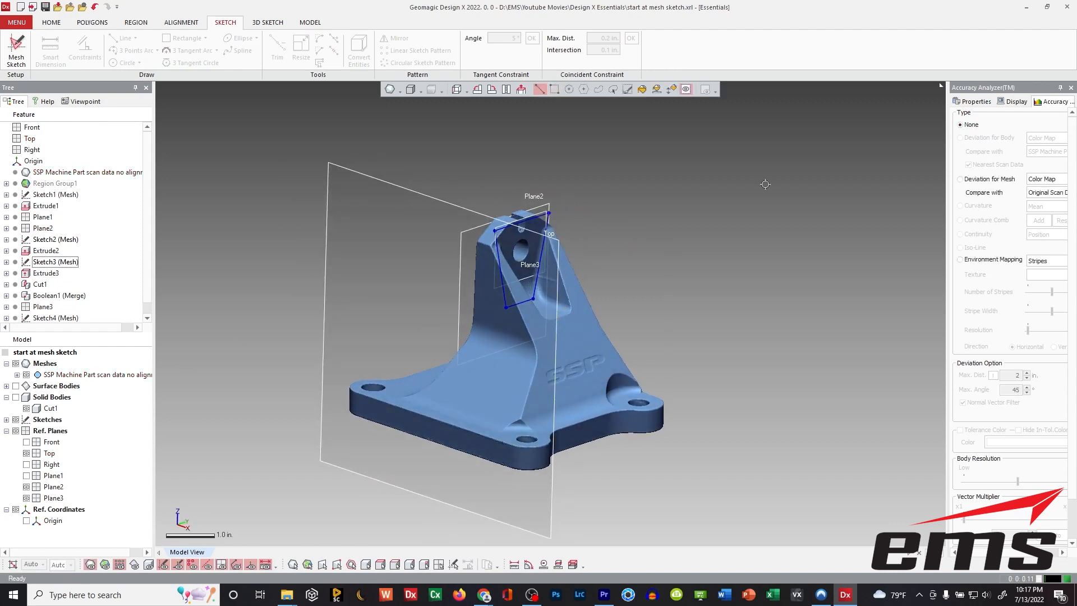
pyautogui.click(16, 397)
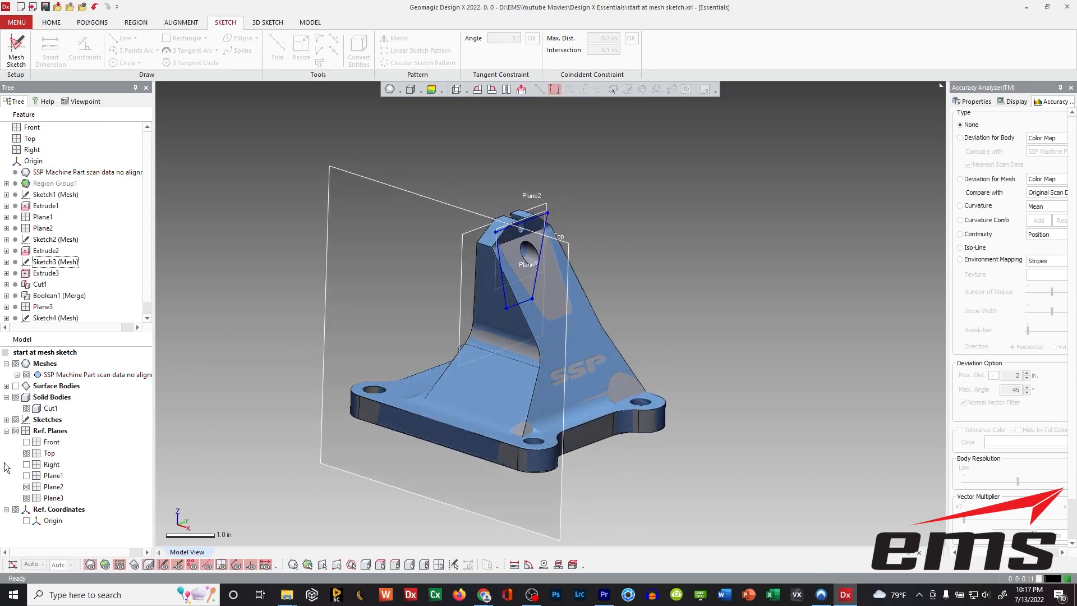
pyautogui.click(15, 430)
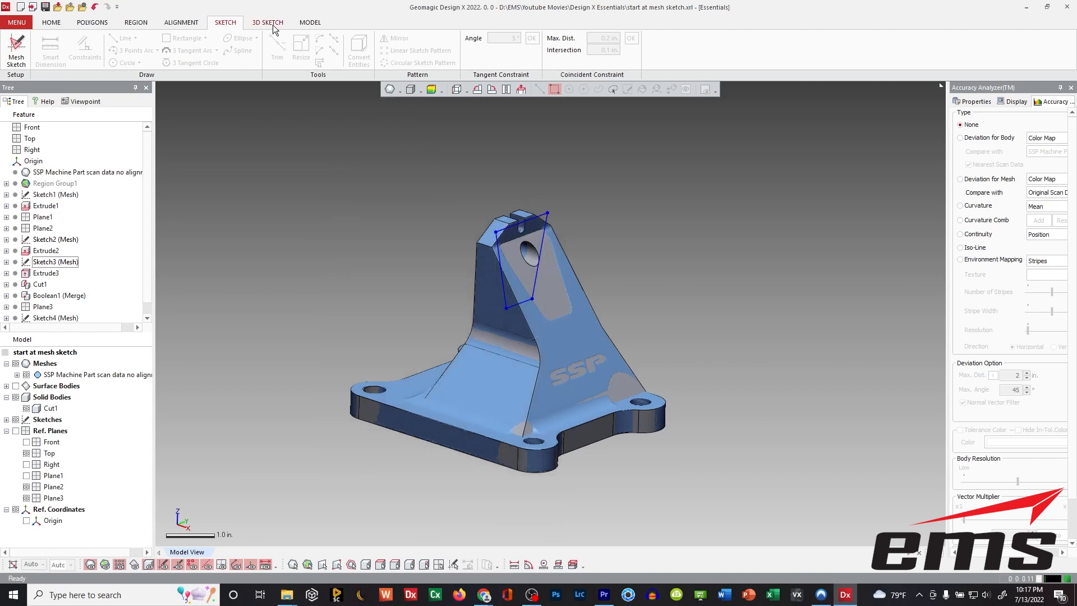
# Extrude the trapezoidal pocket profile 2.5 in outward from the pocket plane as a cut through the solid
pyautogui.click(310, 23)
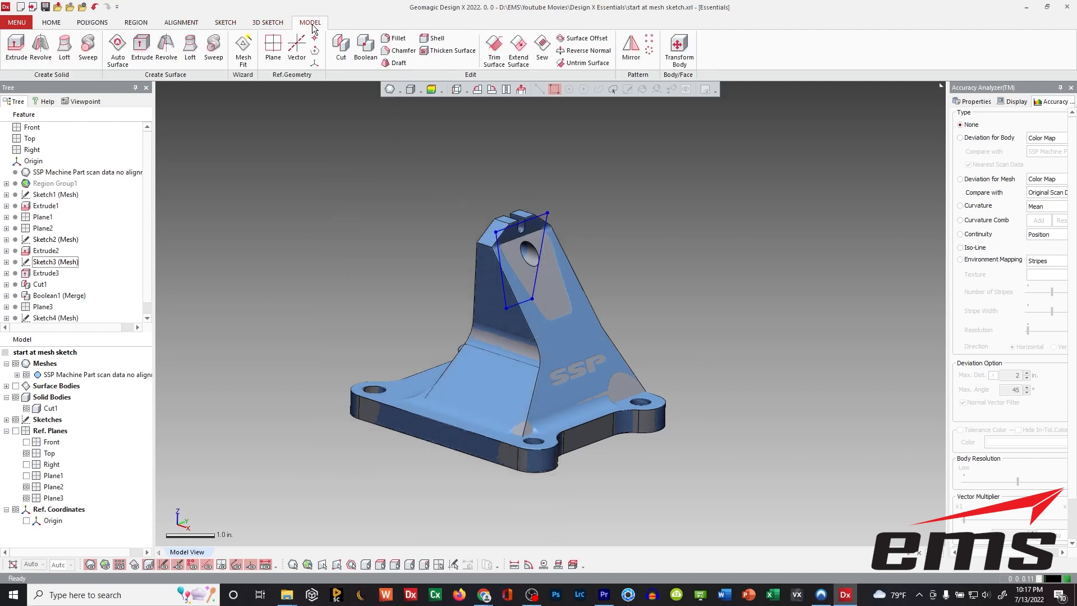
pyautogui.click(16, 48)
pyautogui.click(536, 207)
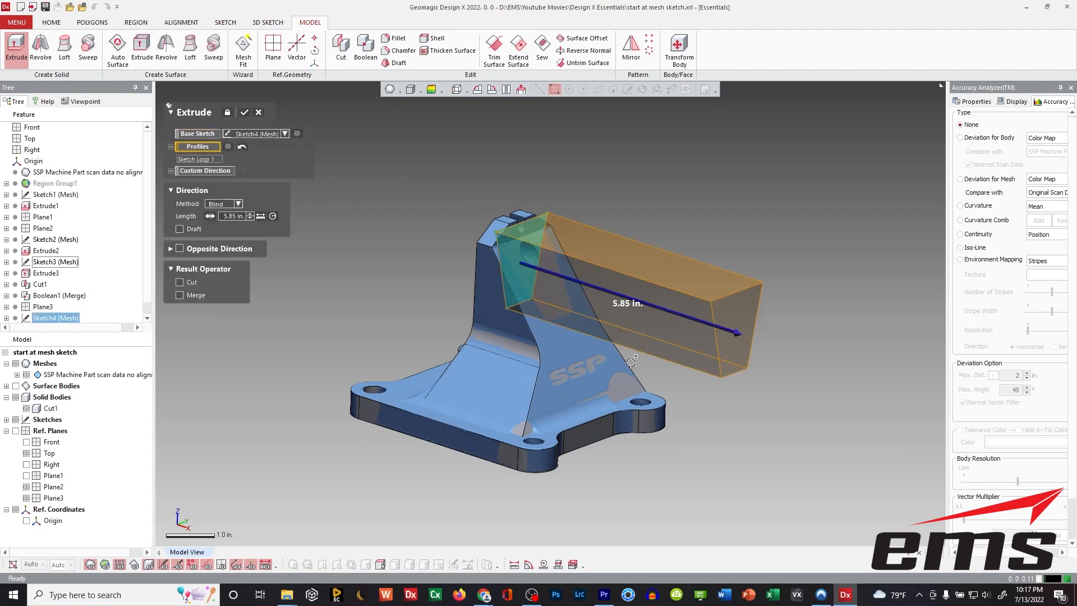
pyautogui.moveTo(785, 300); pyautogui.dragTo(572, 293)
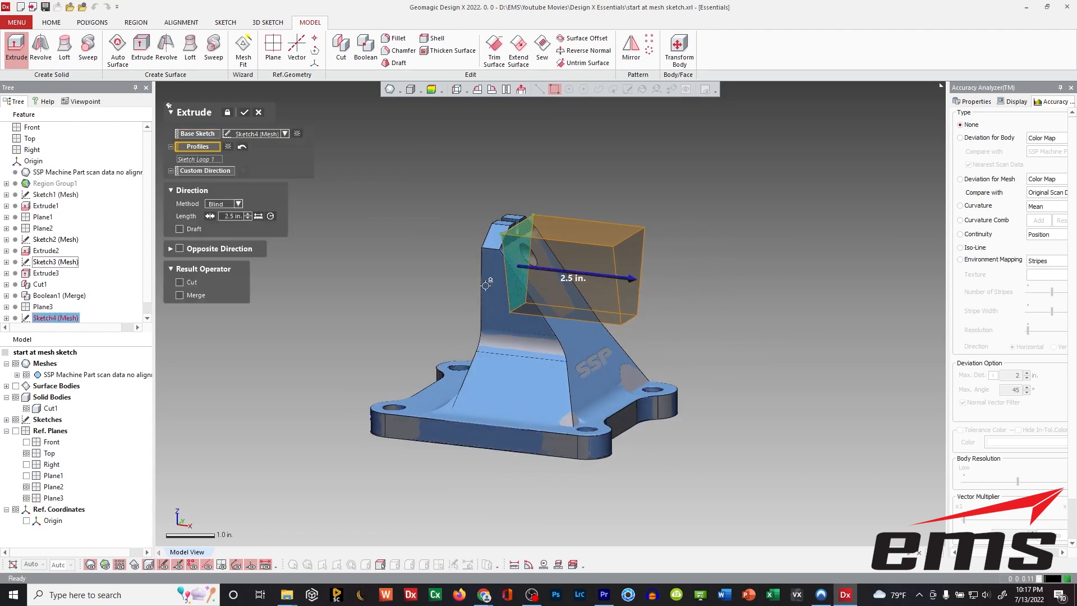
pyautogui.click(180, 282)
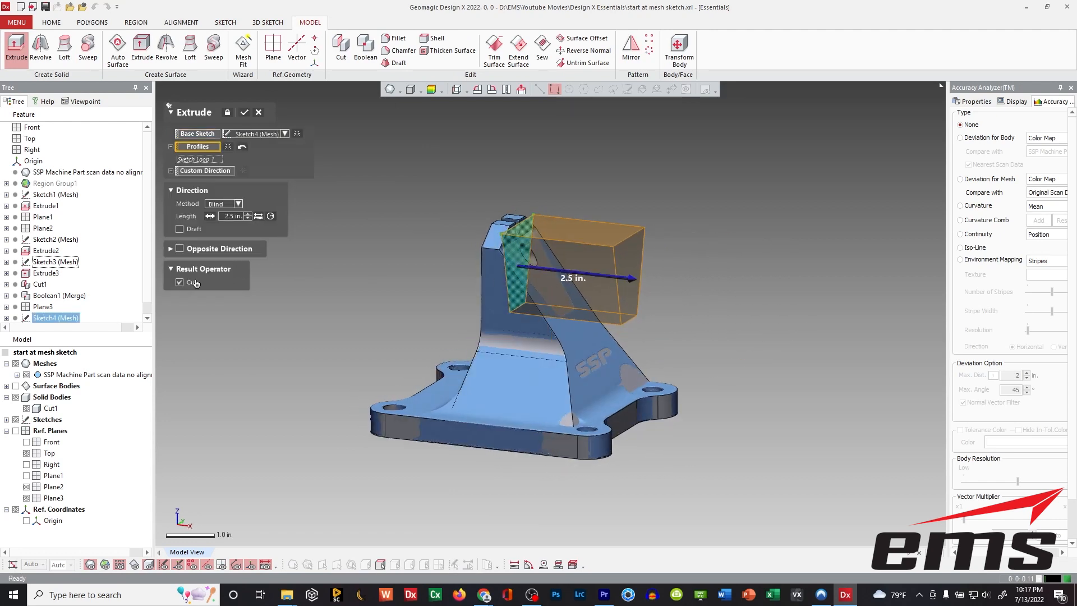
pyautogui.click(244, 113)
# Hide the scan mesh and examine the pocket cut on the solid body
pyautogui.moveTo(669, 379); pyautogui.dragTo(628, 207, button='right')
pyautogui.moveTo(595, 280); pyautogui.dragTo(560, 351, button='right')
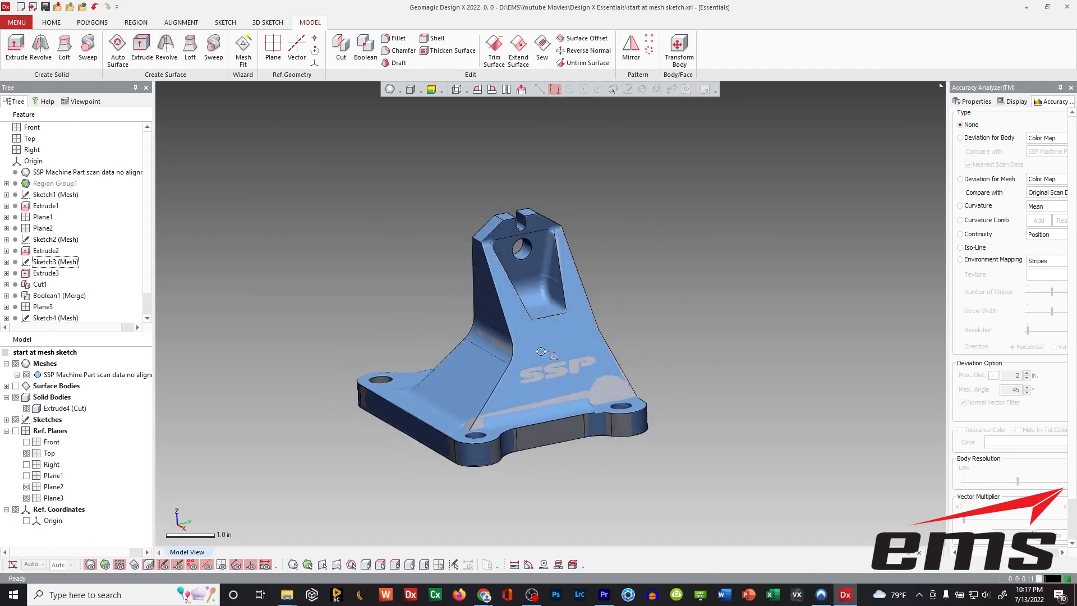
pyautogui.click(16, 364)
pyautogui.moveTo(495, 349)
pyautogui.mouseDown(button='right')
pyautogui.moveTo(810, 300)
pyautogui.moveTo(572, 320)
pyautogui.moveTo(575, 307)
pyautogui.moveTo(430, 309)
pyautogui.moveTo(656, 320)
pyautogui.mouseUp(button='right')
pyautogui.scroll(2, 576, 307)
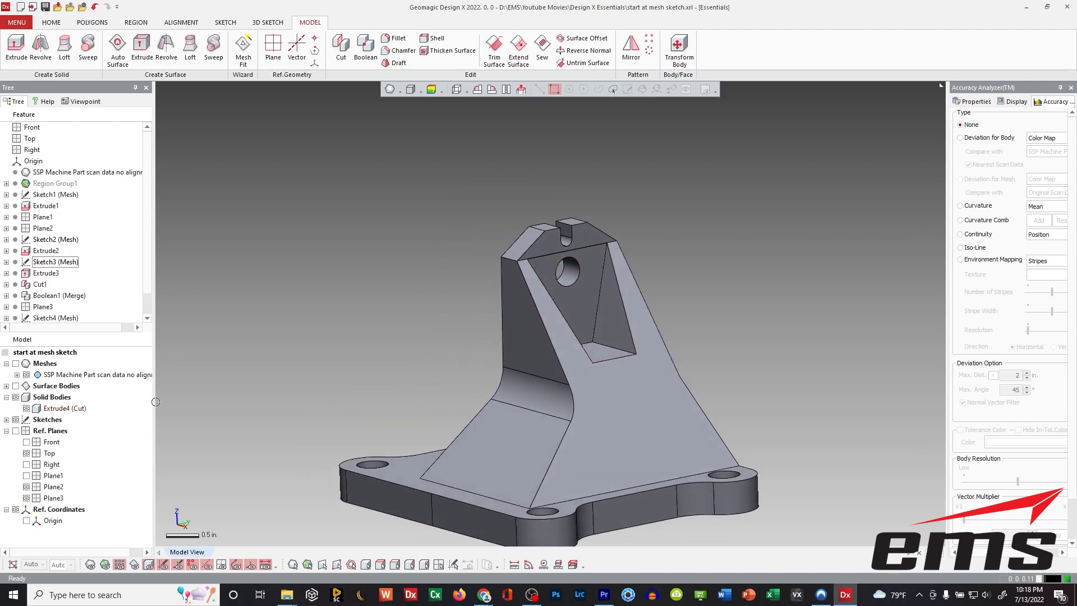
# Edit the pocket cut to also extend in the opposite direction, using Up To Surface with the flat front face above the pocket
pyautogui.scroll(-1, 146, 281)
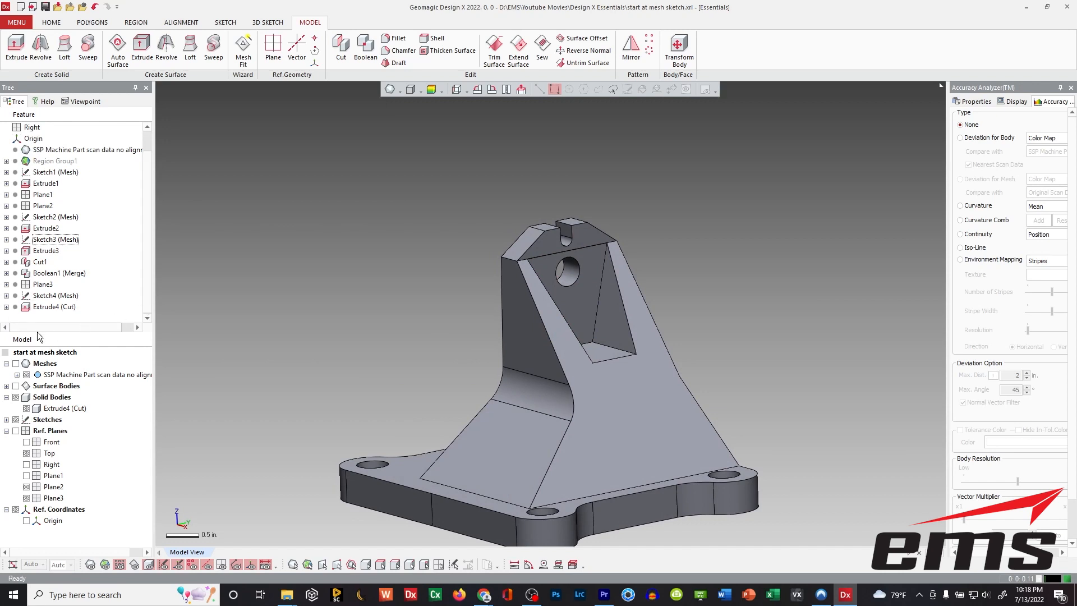
pyautogui.doubleClick(50, 308)
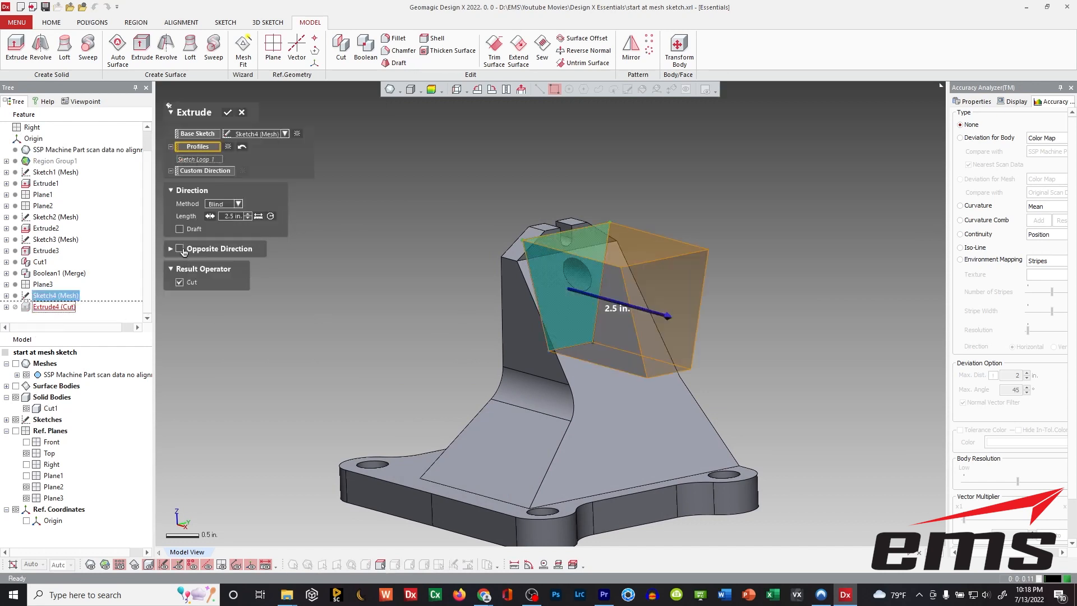
pyautogui.click(179, 249)
pyautogui.click(211, 262)
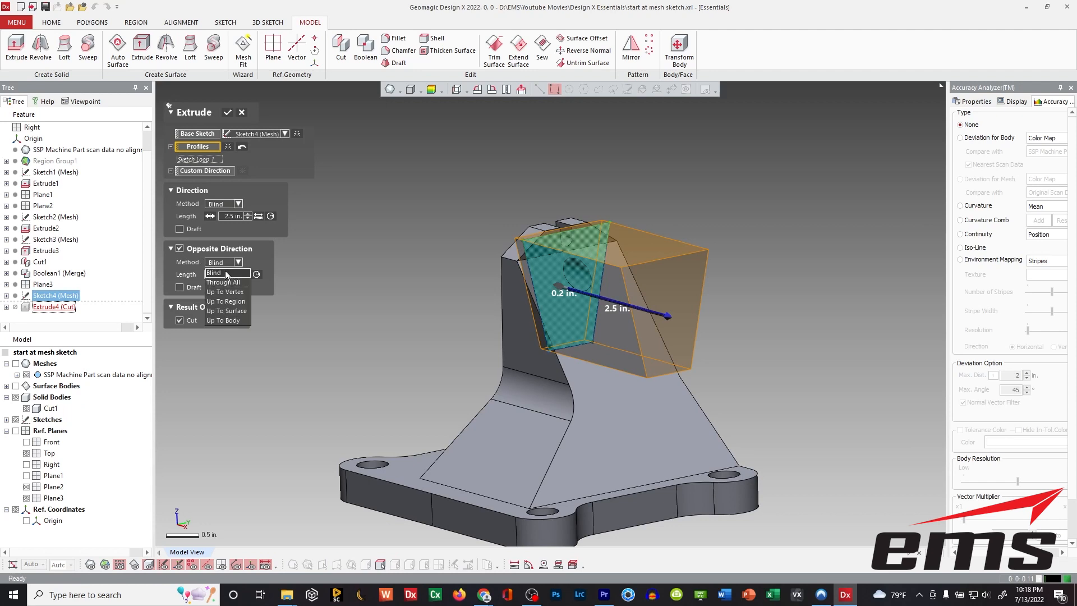
pyautogui.click(227, 314)
pyautogui.click(510, 249)
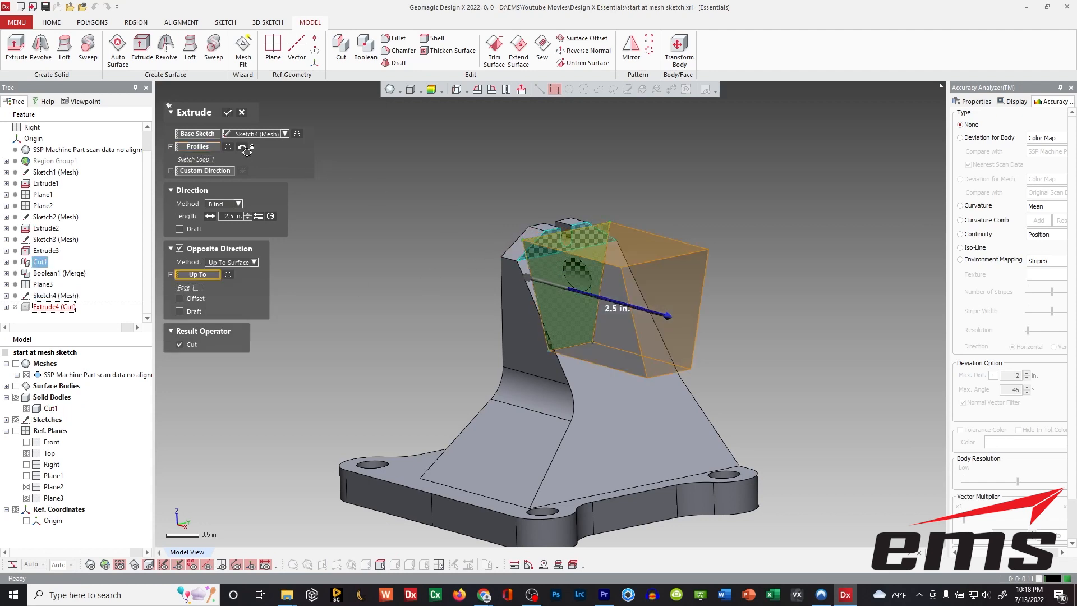
pyautogui.click(229, 113)
pyautogui.rightClick(392, 225)
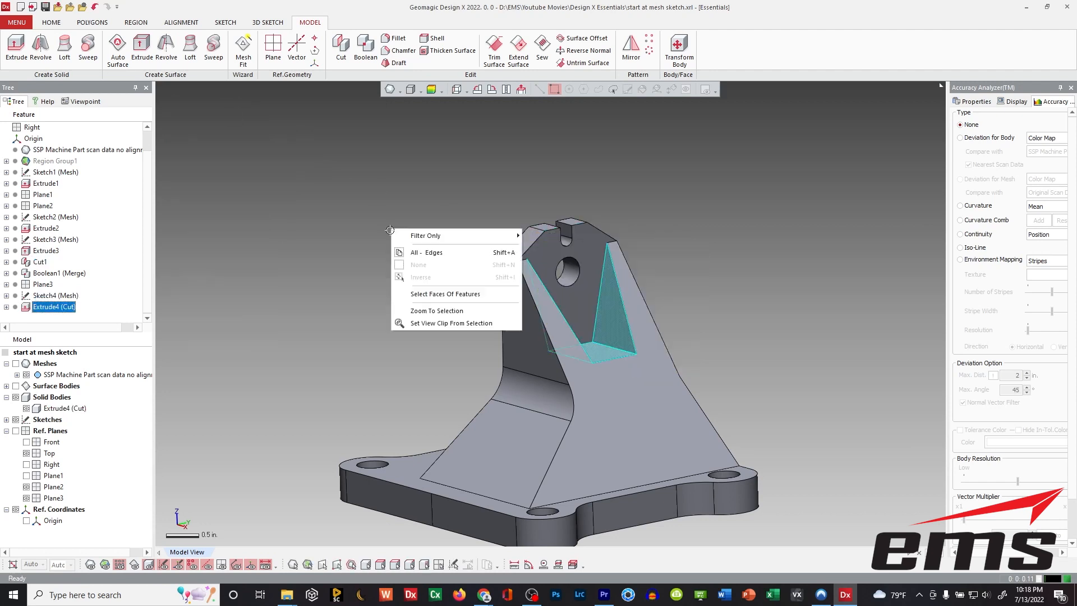
pyautogui.click(362, 201)
# Temporarily overlay the scan mesh on the solid to compare the pocket and remaining base details from several angles
pyautogui.moveTo(712, 256); pyautogui.dragTo(671, 296, button='right')
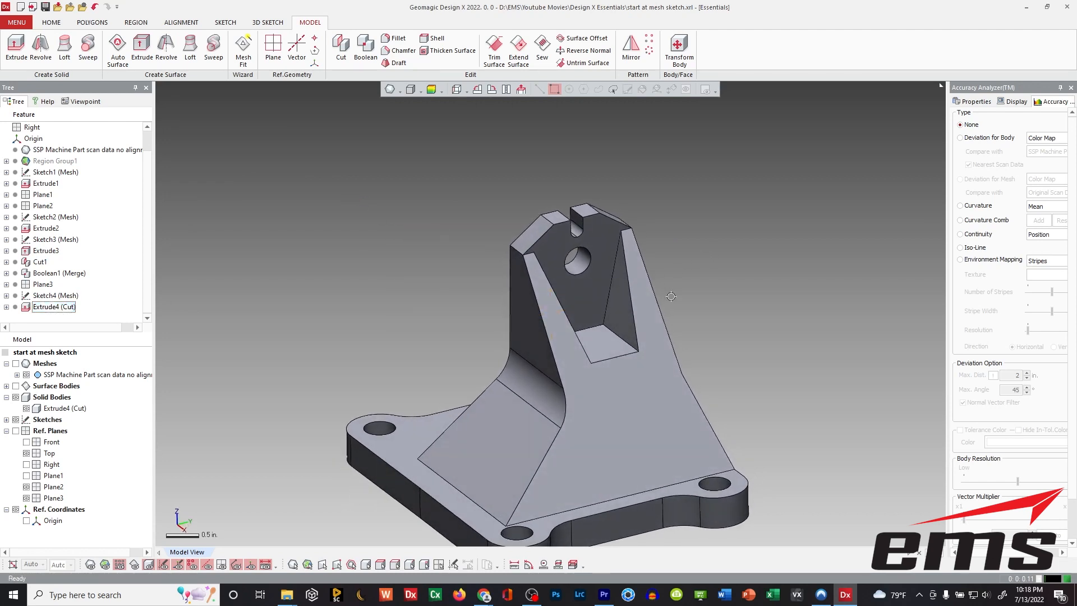
pyautogui.click(571, 350)
pyautogui.moveTo(585, 378)
pyautogui.mouseDown(button='right')
pyautogui.moveTo(613, 373)
pyautogui.moveTo(485, 456)
pyautogui.moveTo(574, 438)
pyautogui.moveTo(545, 303)
pyautogui.moveTo(712, 340)
pyautogui.mouseUp(button='right')
pyautogui.click(27, 374)
pyautogui.moveTo(628, 292)
pyautogui.mouseDown(button='right')
pyautogui.moveTo(652, 282)
pyautogui.moveTo(658, 308)
pyautogui.moveTo(666, 299)
pyautogui.mouseUp(button='right')
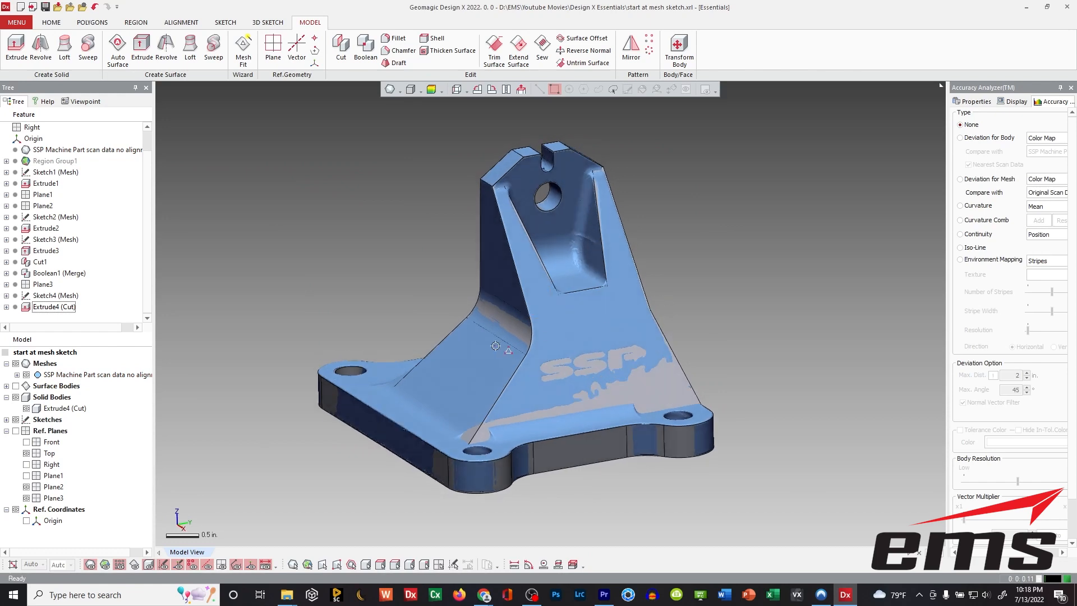
pyautogui.moveTo(650, 361); pyautogui.dragTo(598, 384, button='right')
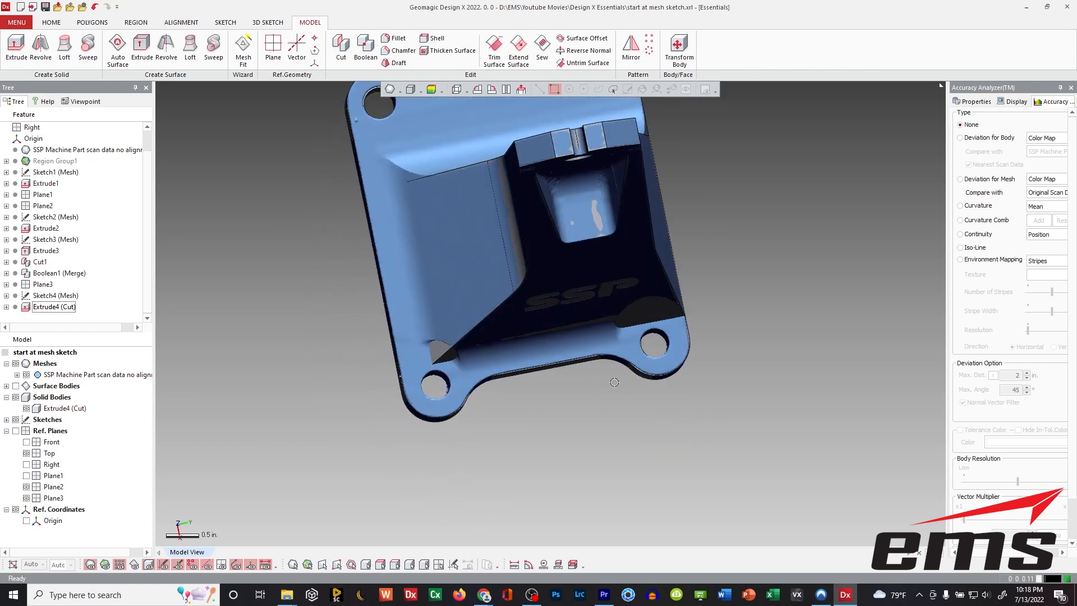
pyautogui.moveTo(630, 317)
pyautogui.mouseDown(button='right')
pyautogui.moveTo(624, 298)
pyautogui.moveTo(635, 290)
pyautogui.mouseUp(button='right')
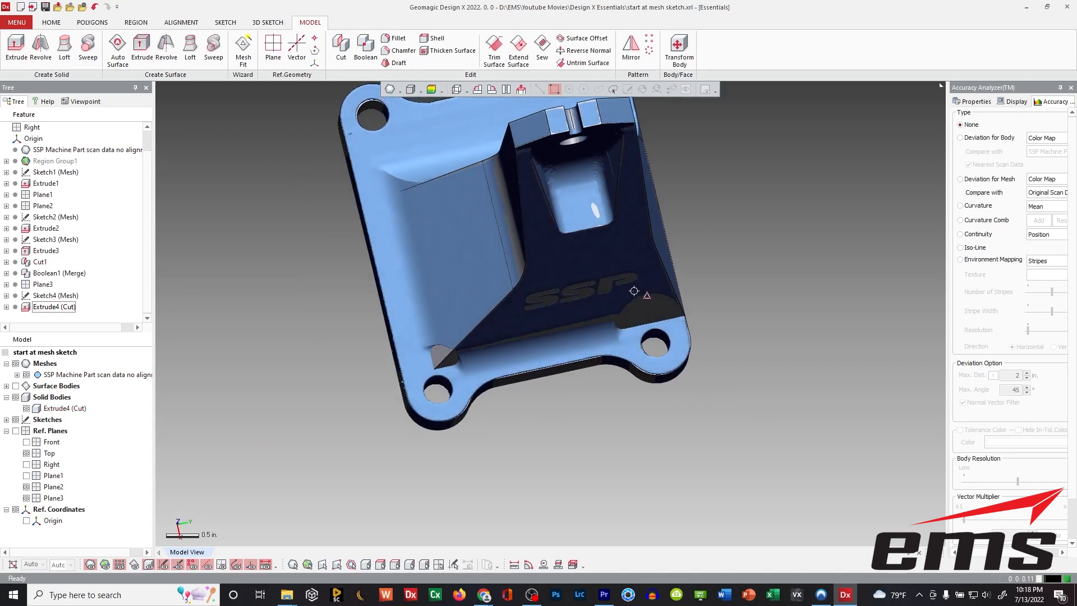
pyautogui.click(26, 374)
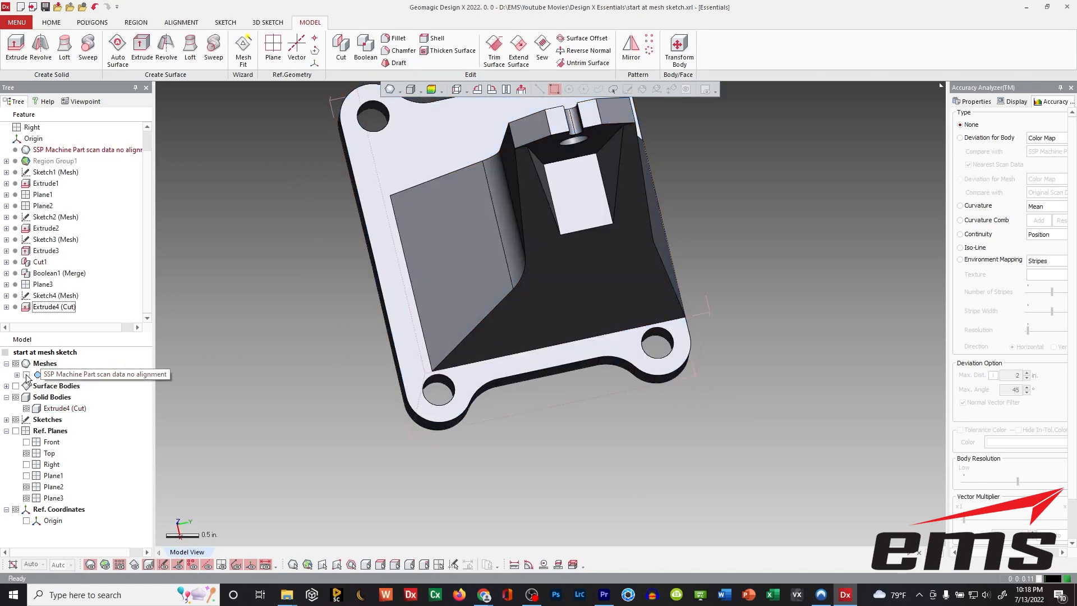
# Create a planar mesh sketch on the base plate's upper face, taking the scan section at a 0.15 in offset
pyautogui.click(227, 23)
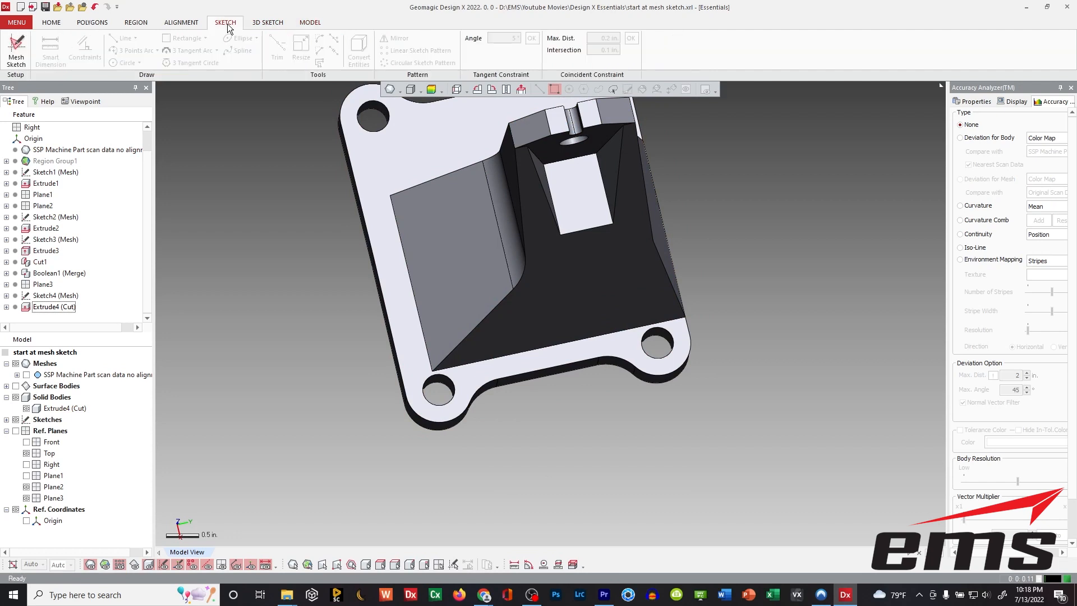
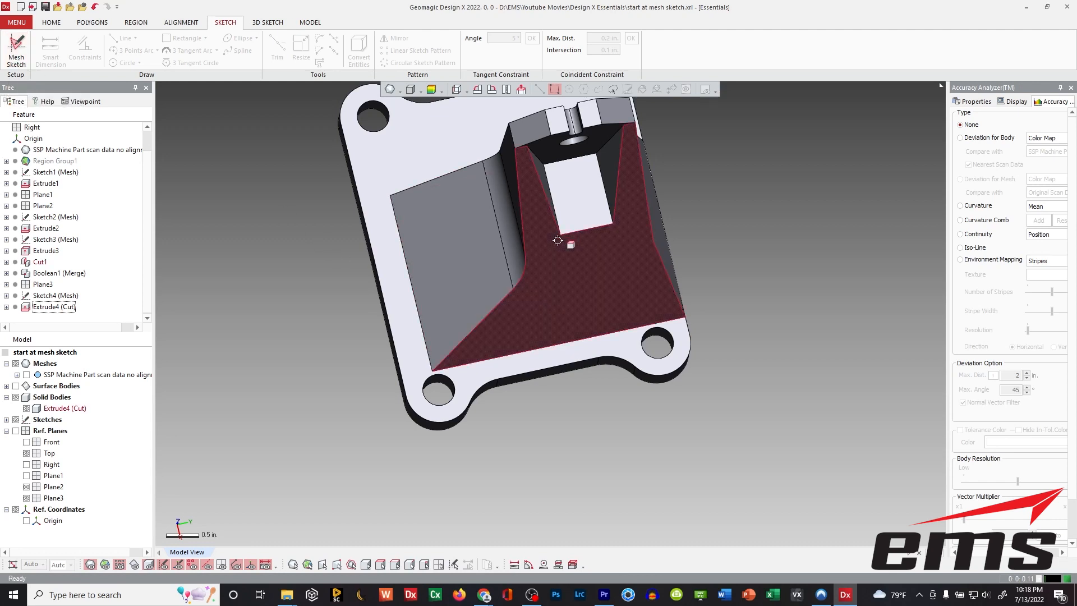
pyautogui.moveTo(530, 216)
pyautogui.mouseDown(button='right')
pyautogui.moveTo(523, 235)
pyautogui.moveTo(448, 170)
pyautogui.mouseUp(button='right')
pyautogui.click(17, 50)
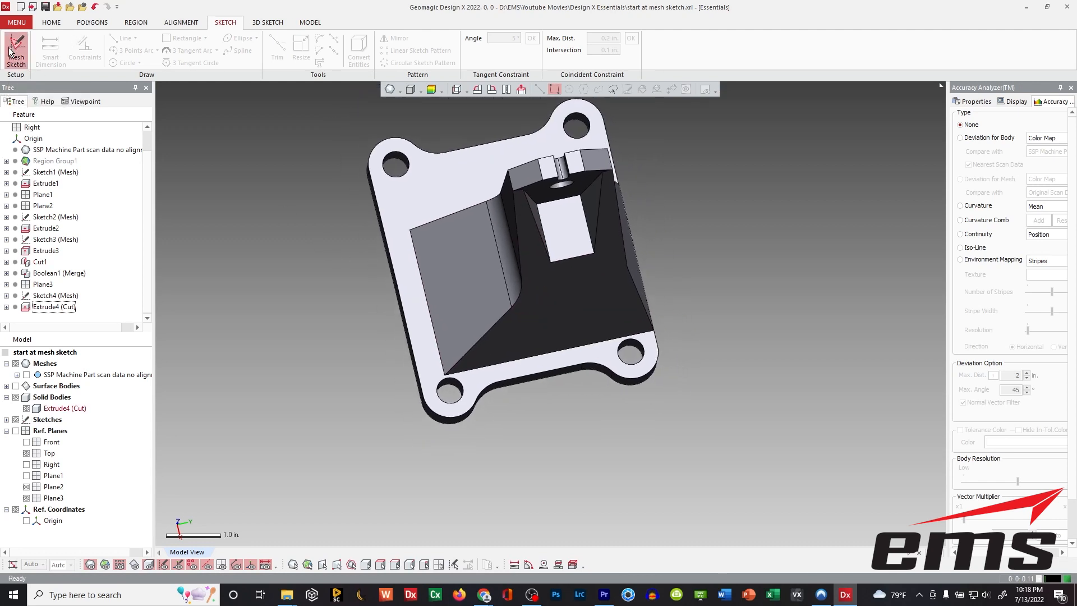
pyautogui.click(425, 332)
pyautogui.moveTo(425, 332)
pyautogui.mouseDown(button='right')
pyautogui.moveTo(608, 193)
pyautogui.moveTo(600, 205)
pyautogui.mouseUp(button='right')
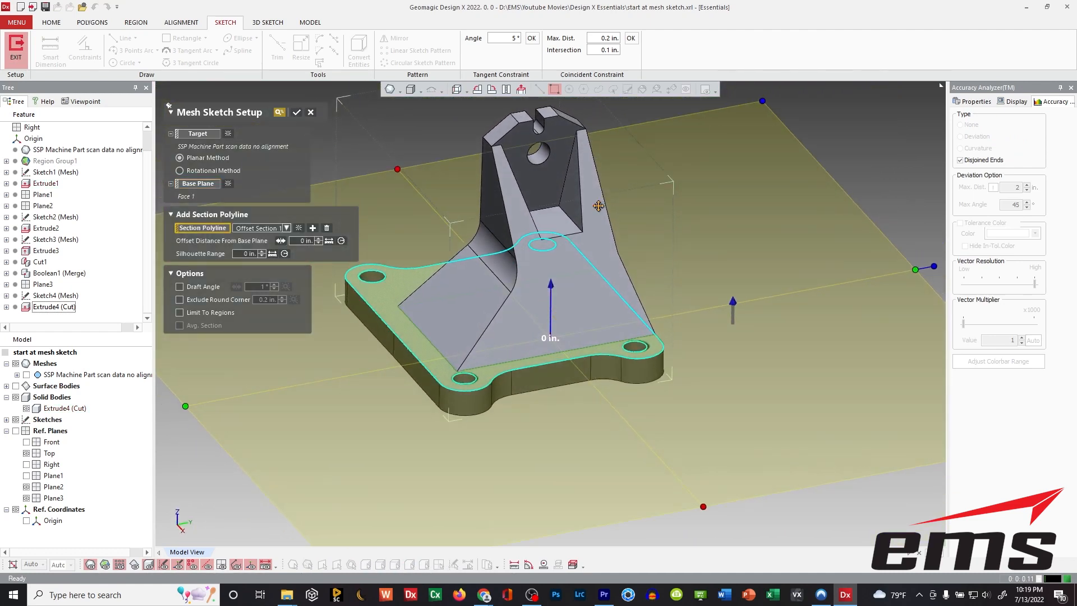
pyautogui.click(26, 374)
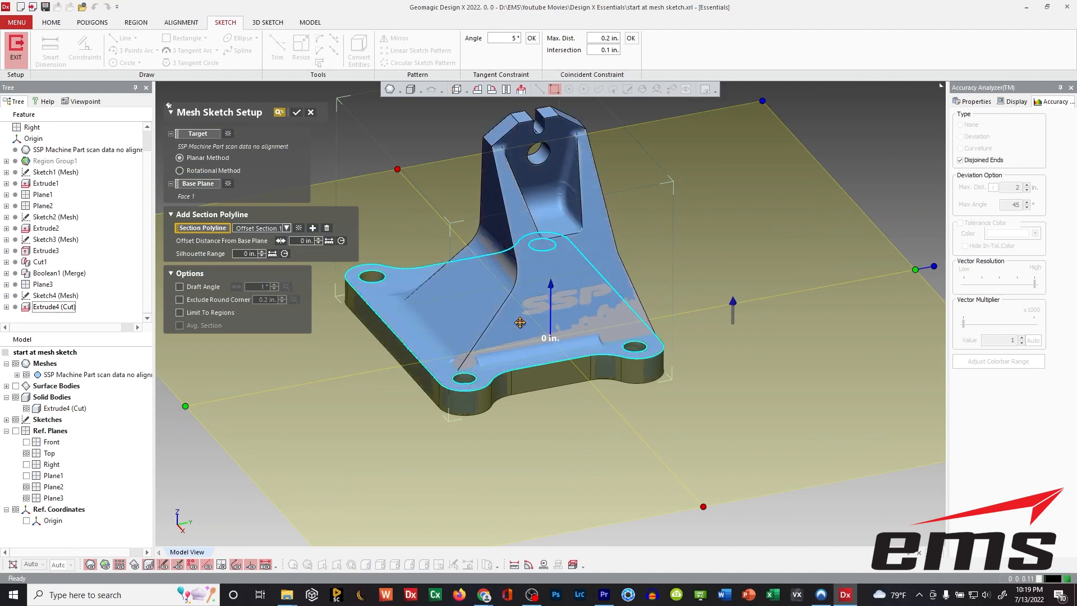
pyautogui.click(17, 397)
pyautogui.moveTo(538, 318); pyautogui.dragTo(549, 278)
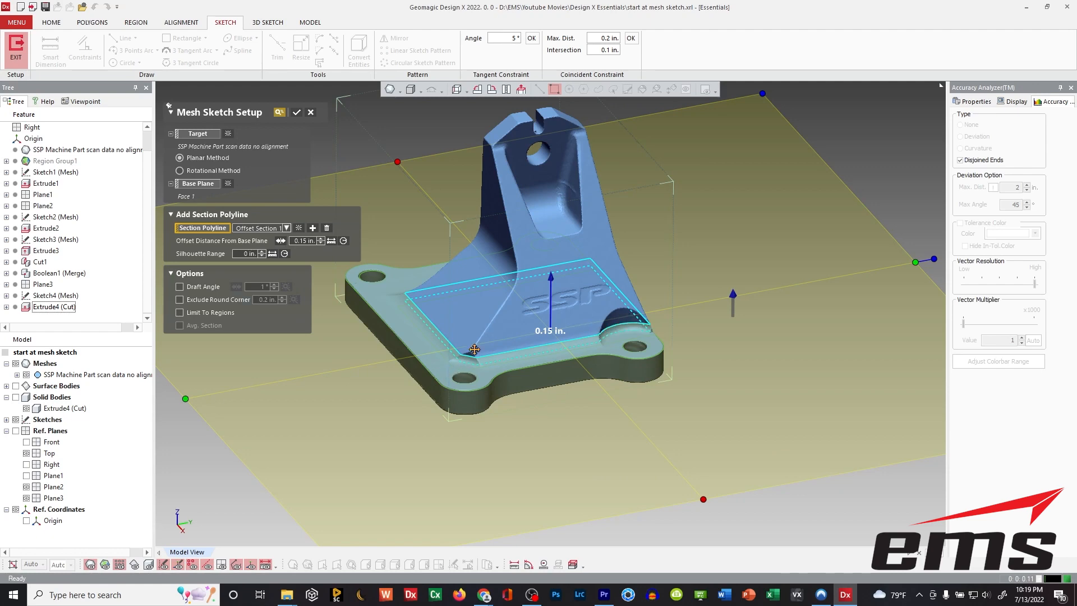
pyautogui.click(296, 113)
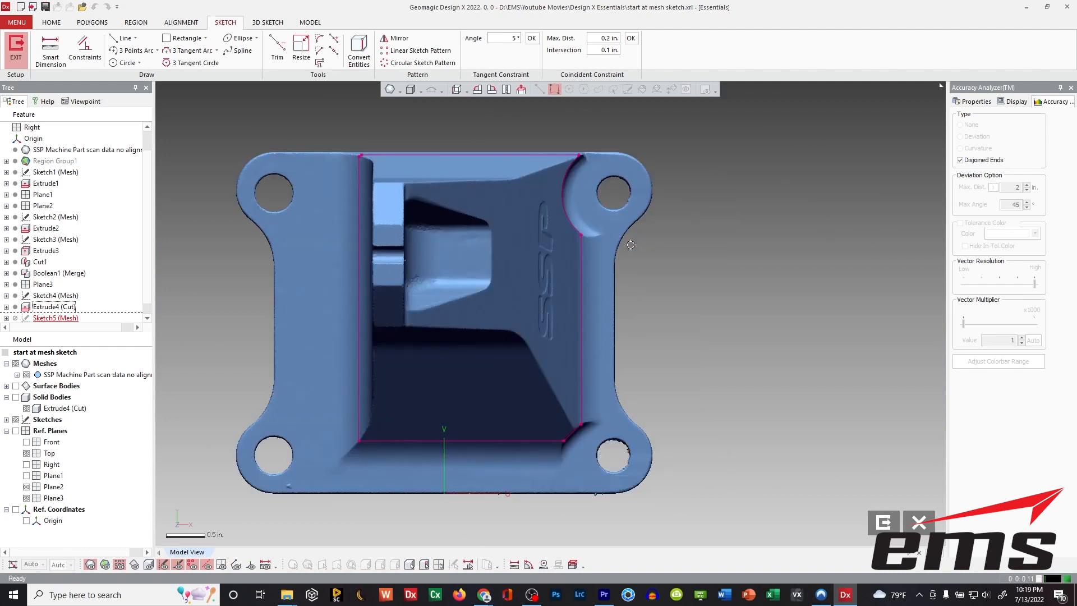
# Hide the scan mesh and show the solid body behind the section sketch
pyautogui.click(26, 374)
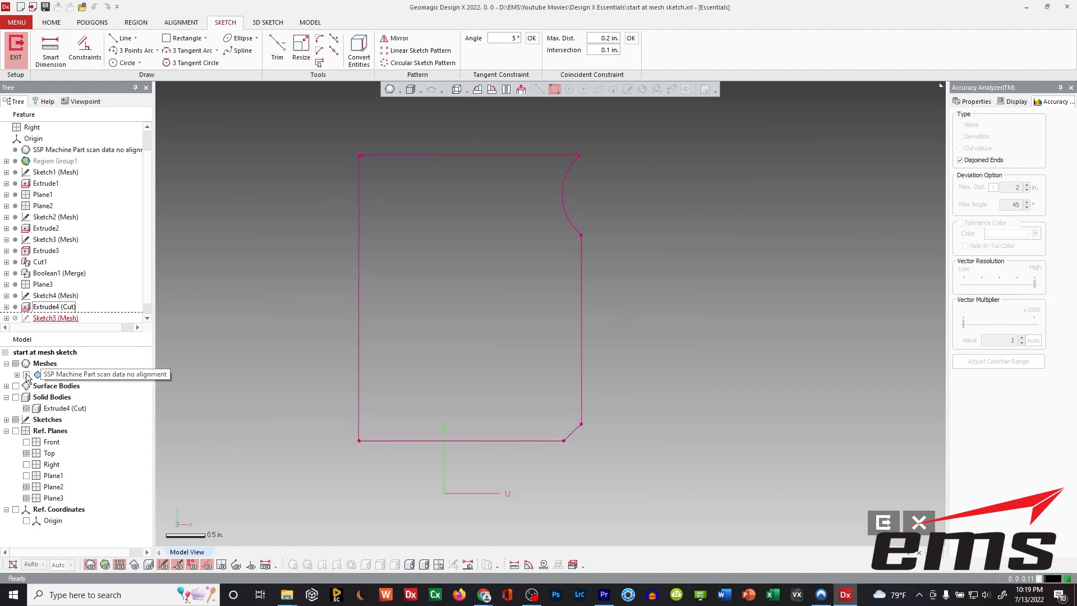
pyautogui.click(16, 397)
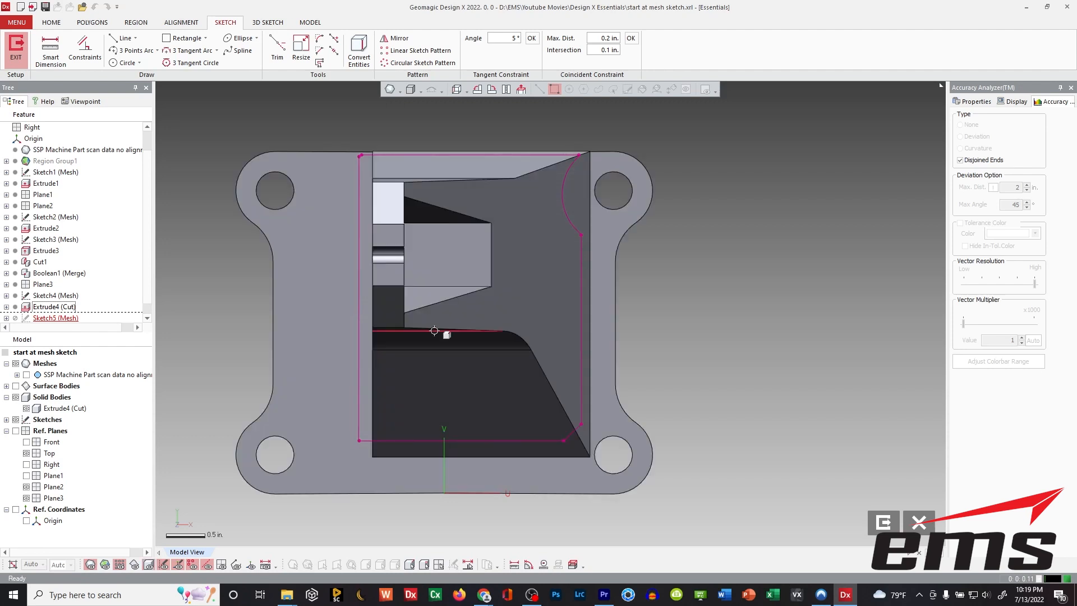
pyautogui.scroll(2, 553, 308)
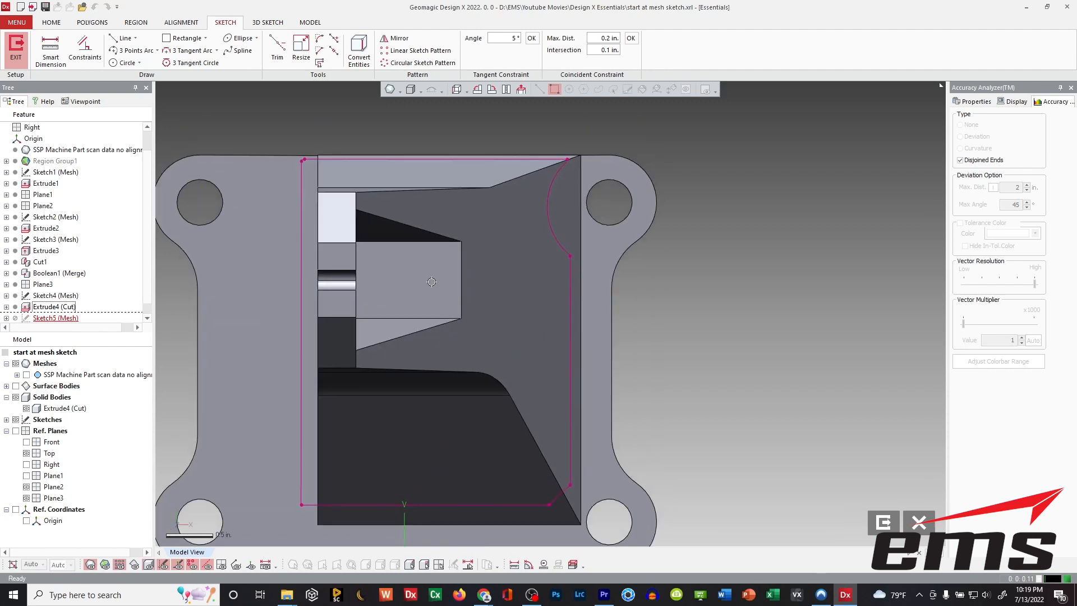
pyautogui.click(125, 62)
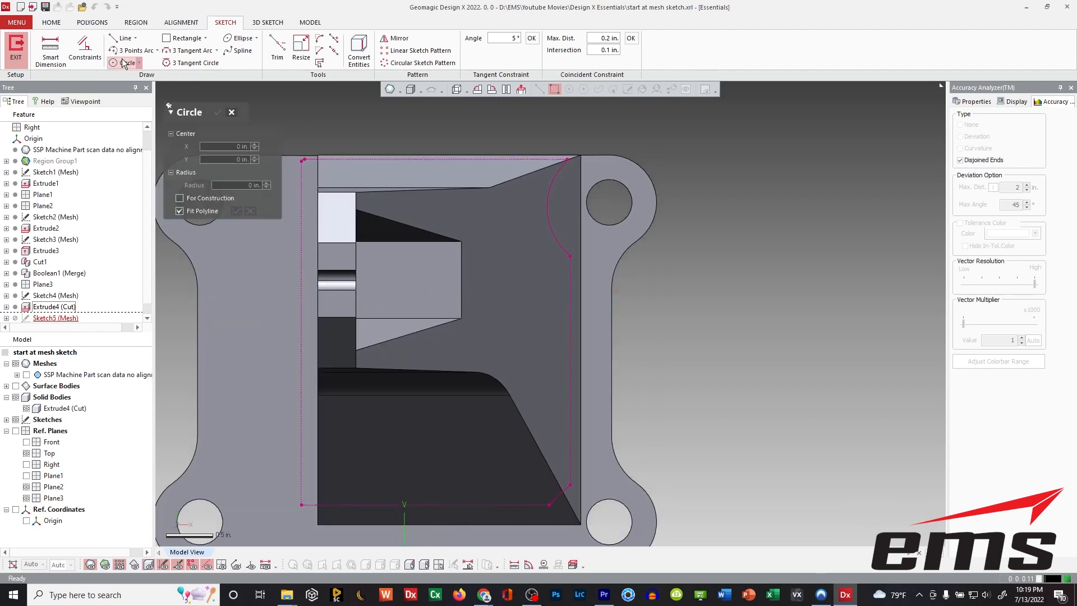
pyautogui.click(549, 216)
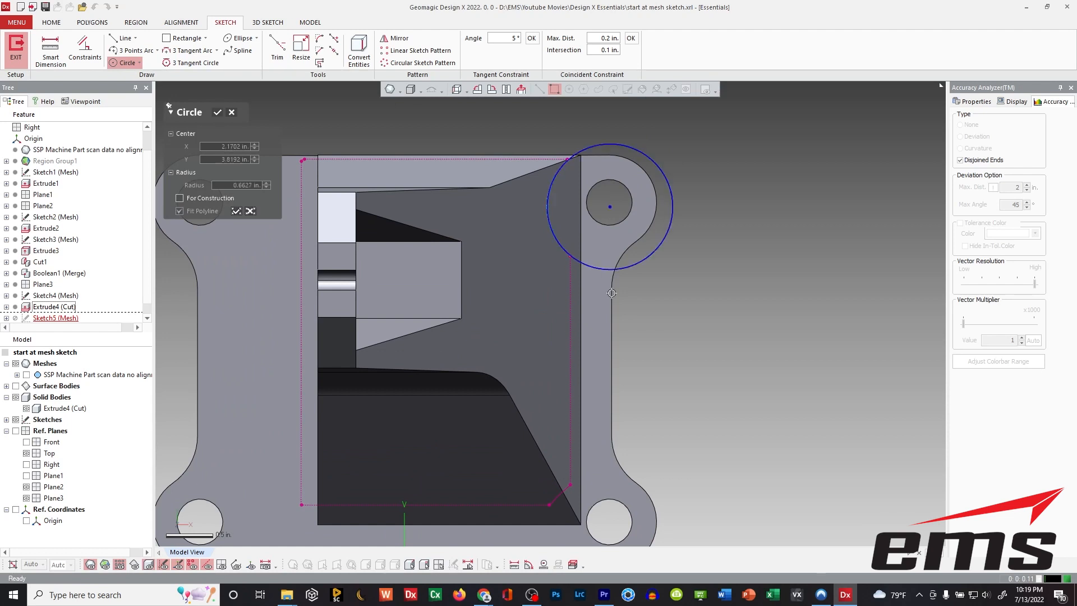
pyautogui.click(229, 113)
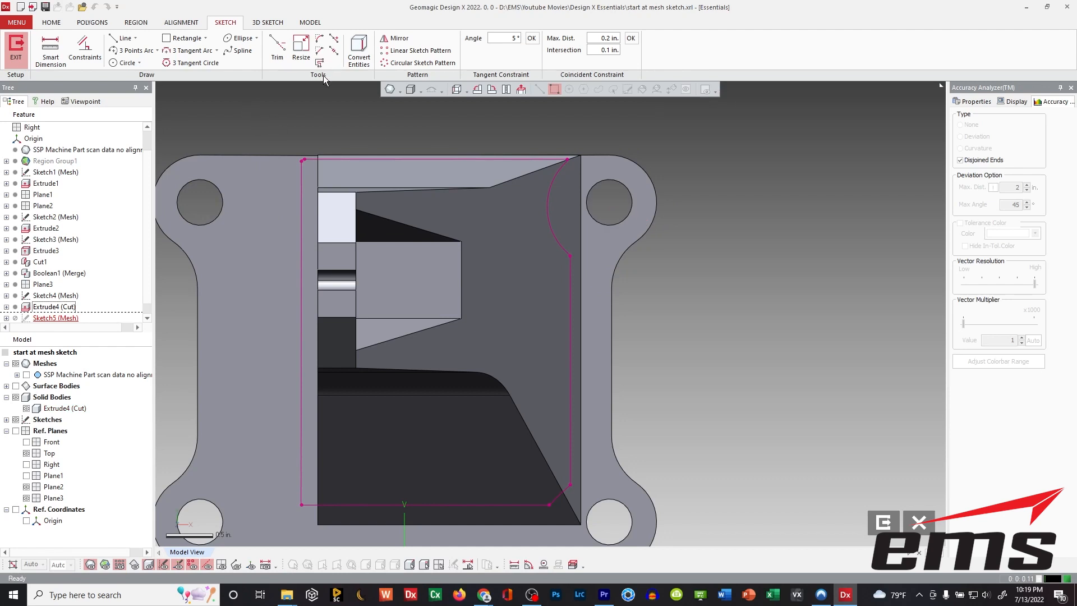
# Convert the edges of the two bolt holes beside the wide sloped face into sketch circles
pyautogui.click(359, 52)
pyautogui.click(617, 224)
pyautogui.click(612, 495)
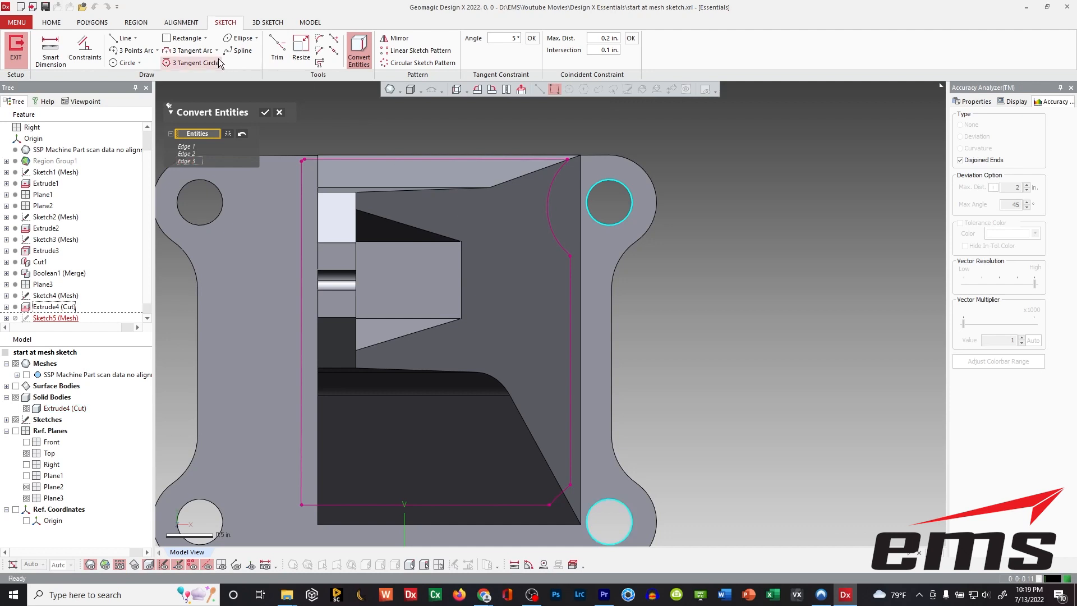
pyautogui.click(263, 113)
# Draw circles centred on the two converted holes, with radii of about 0.69 in and about 0.64 in
pyautogui.moveTo(710, 300); pyautogui.dragTo(703, 272, button='middle')
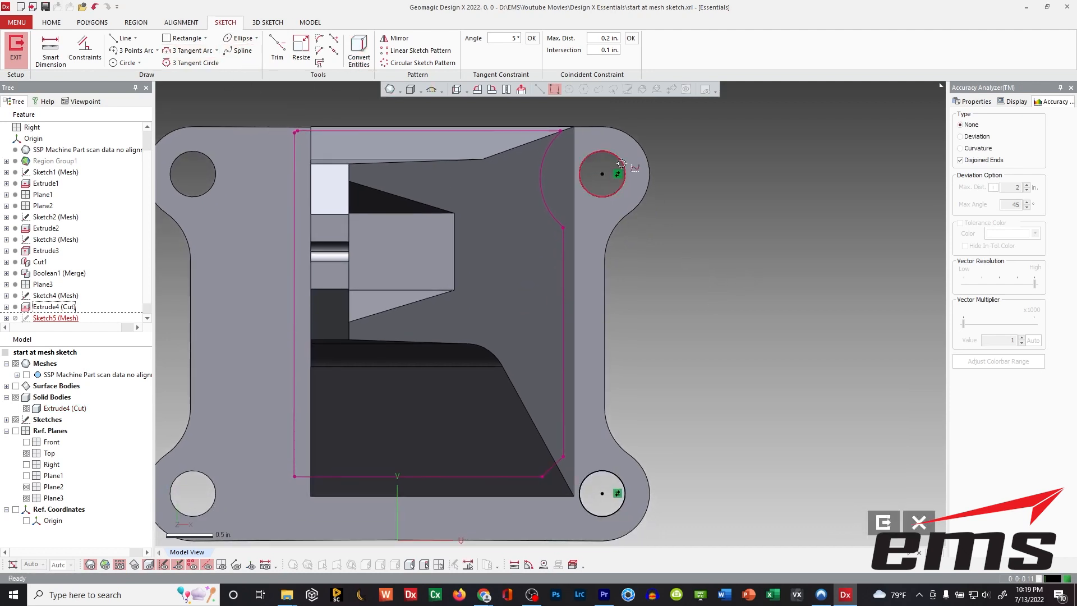
pyautogui.click(126, 61)
pyautogui.click(603, 173)
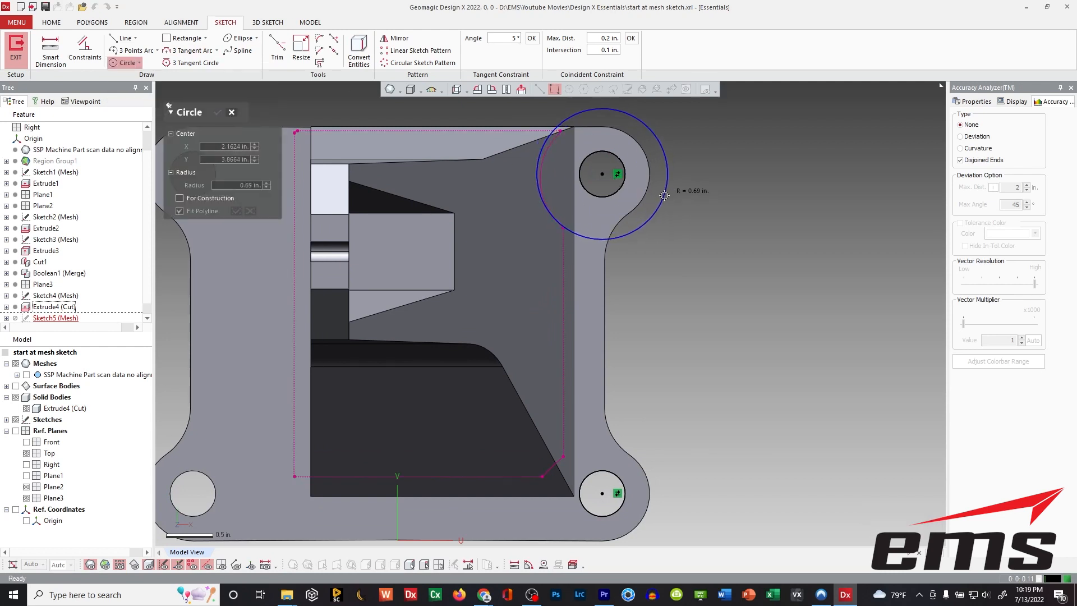
pyautogui.click(664, 195)
pyautogui.moveTo(597, 326); pyautogui.dragTo(584, 255, button='middle')
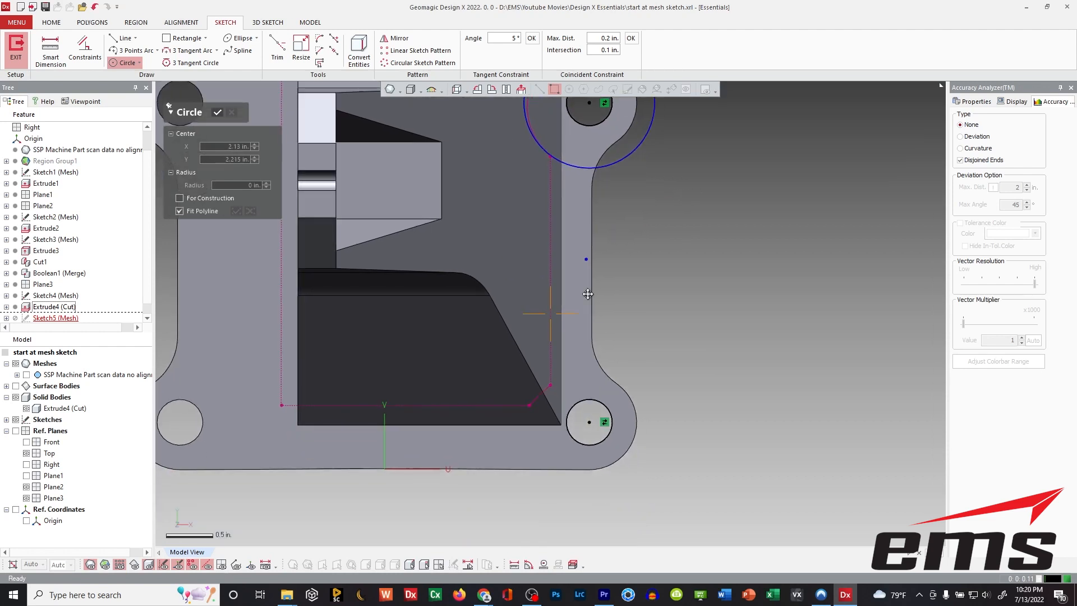
pyautogui.click(631, 465)
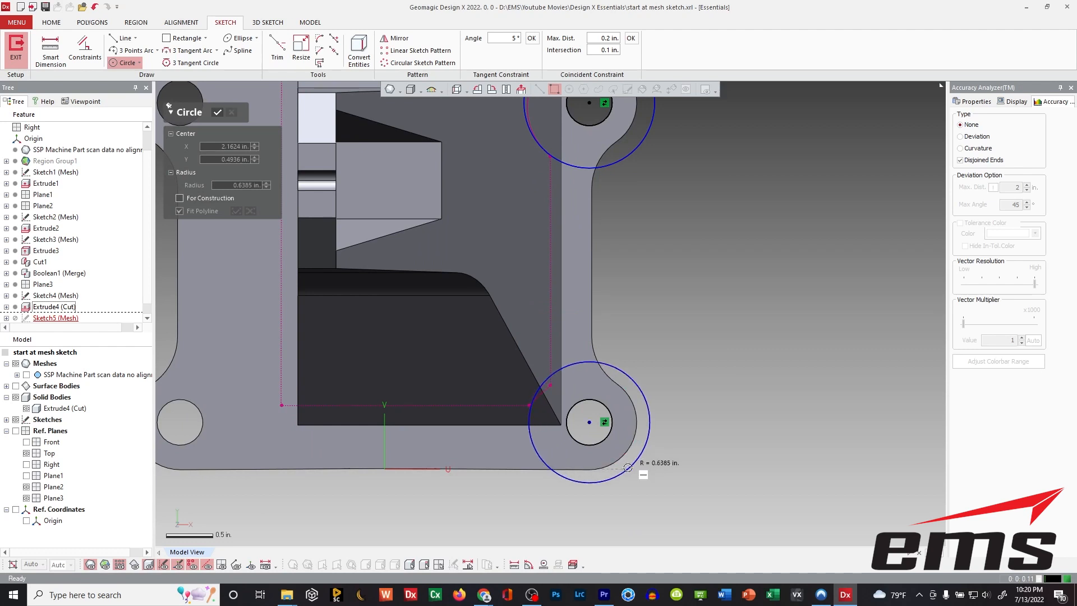
pyautogui.click(218, 112)
# Make the two converted hole circles construction geometry and exit the mesh sketch
pyautogui.scroll(-2, 635, 196)
pyautogui.moveTo(634, 196); pyautogui.dragTo(637, 212, button='middle')
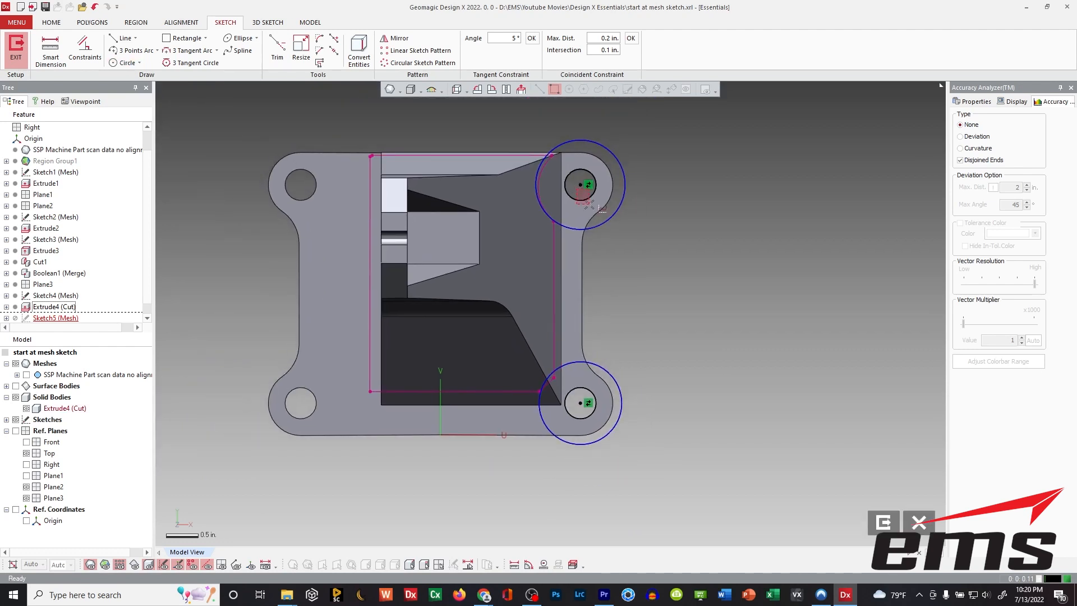
pyautogui.moveTo(589, 204); pyautogui.dragTo(589, 205)
pyautogui.keyDown('shift'); pyautogui.moveTo(575, 379); pyautogui.dragTo(586, 396); pyautogui.keyUp('shift')
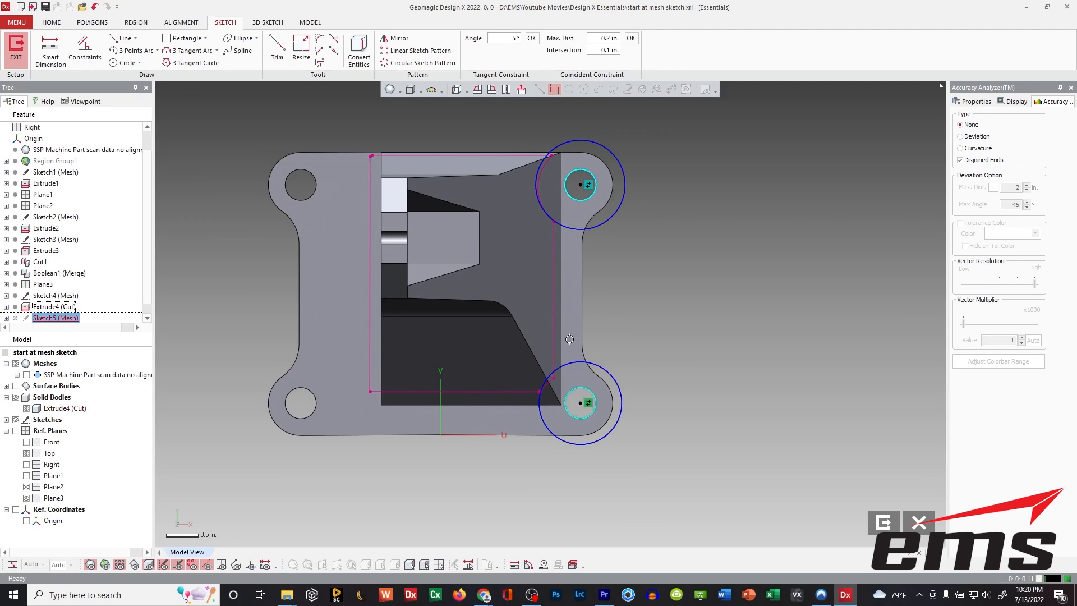
pyautogui.rightClick(580, 204)
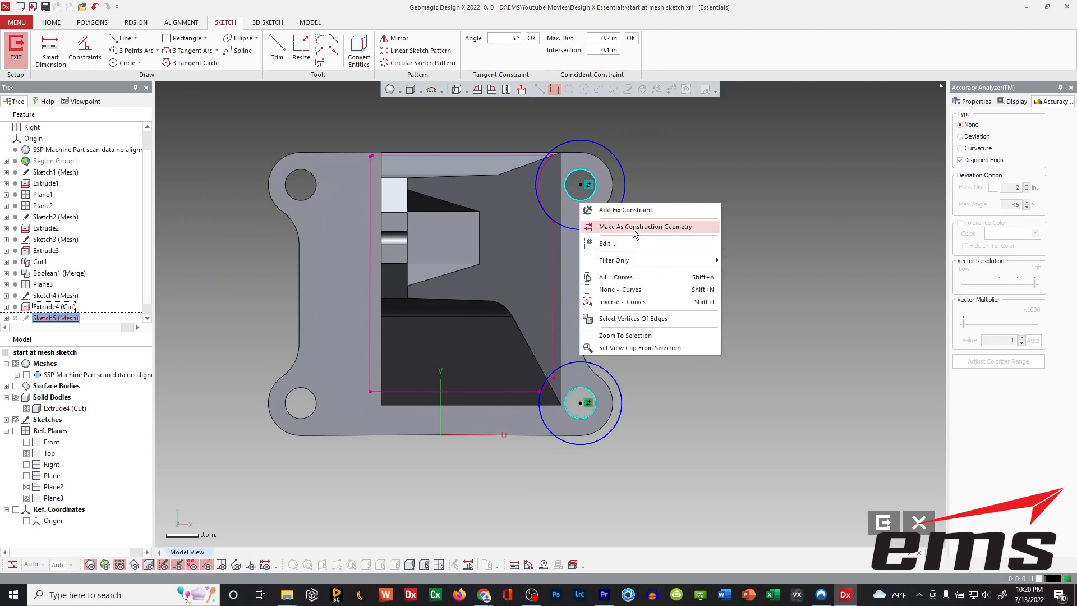
pyautogui.click(635, 230)
pyautogui.moveTo(359, 281); pyautogui.dragTo(421, 219, button='right')
pyautogui.moveTo(606, 375)
pyautogui.keyDown('ctrl'); pyautogui.mouseDown(button='right')
pyautogui.moveTo(574, 355)
pyautogui.moveTo(610, 365)
pyautogui.mouseUp(button='right'); pyautogui.keyUp('ctrl')
pyautogui.click(889, 529)
# Overlay the scan mesh on the solid near the two clearance circles
pyautogui.moveTo(629, 430); pyautogui.dragTo(553, 390, button='right')
pyautogui.click(230, 197)
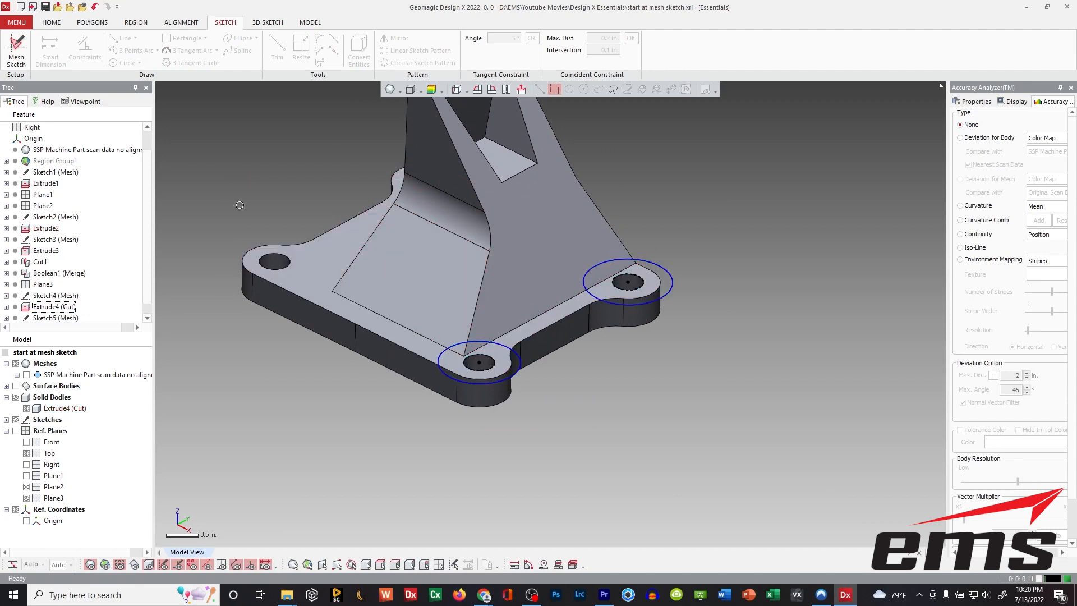
pyautogui.click(17, 375)
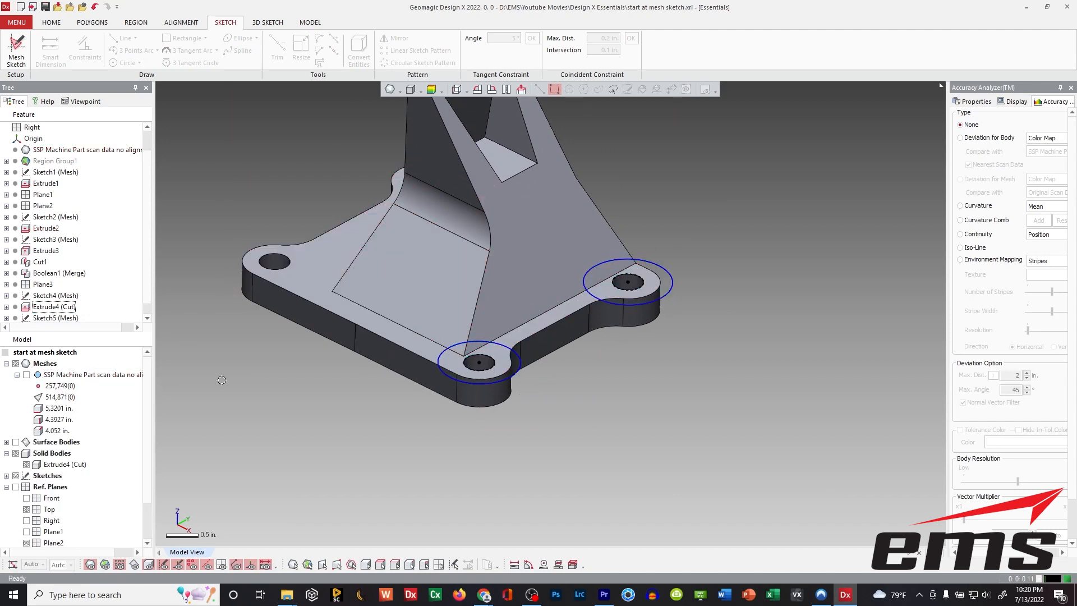
pyautogui.click(17, 374)
pyautogui.click(26, 374)
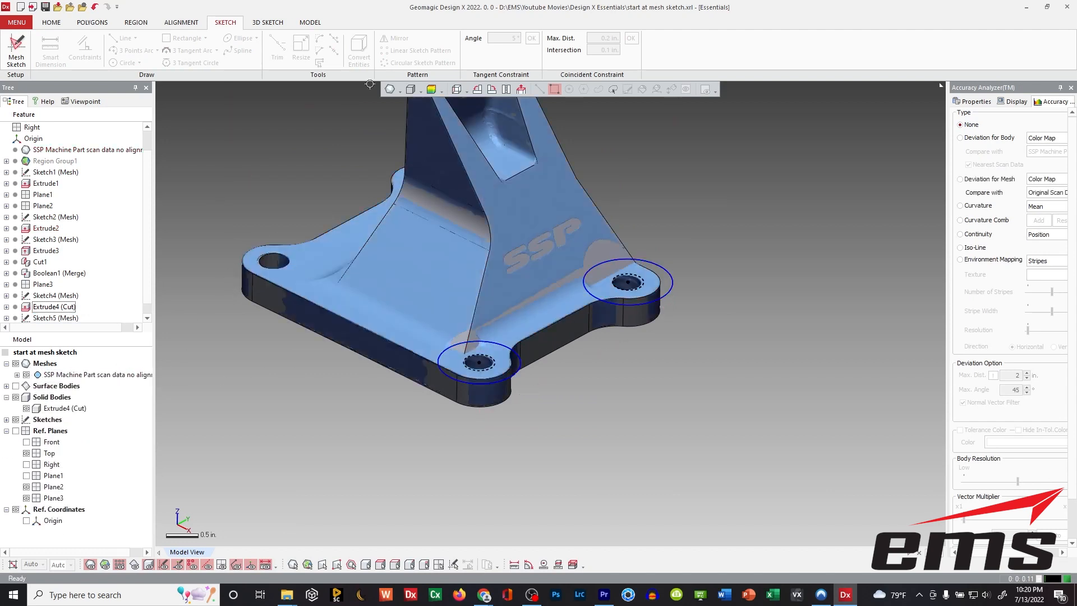
# Extrude the two large circles 0.7 in upward as a cut through the solid around the bolt holes
pyautogui.click(310, 22)
pyautogui.click(16, 59)
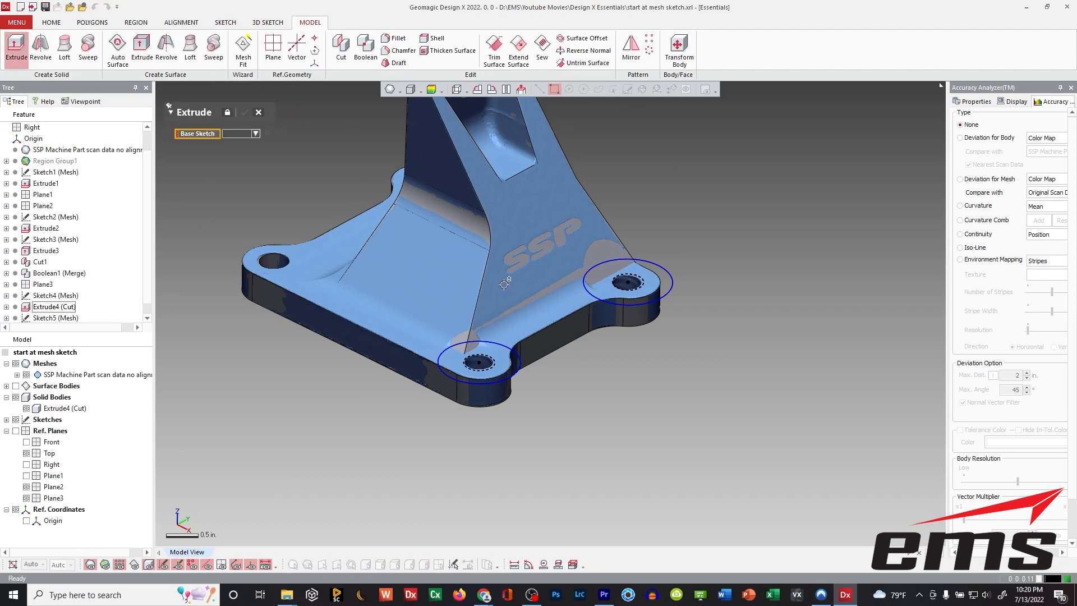
pyautogui.click(584, 286)
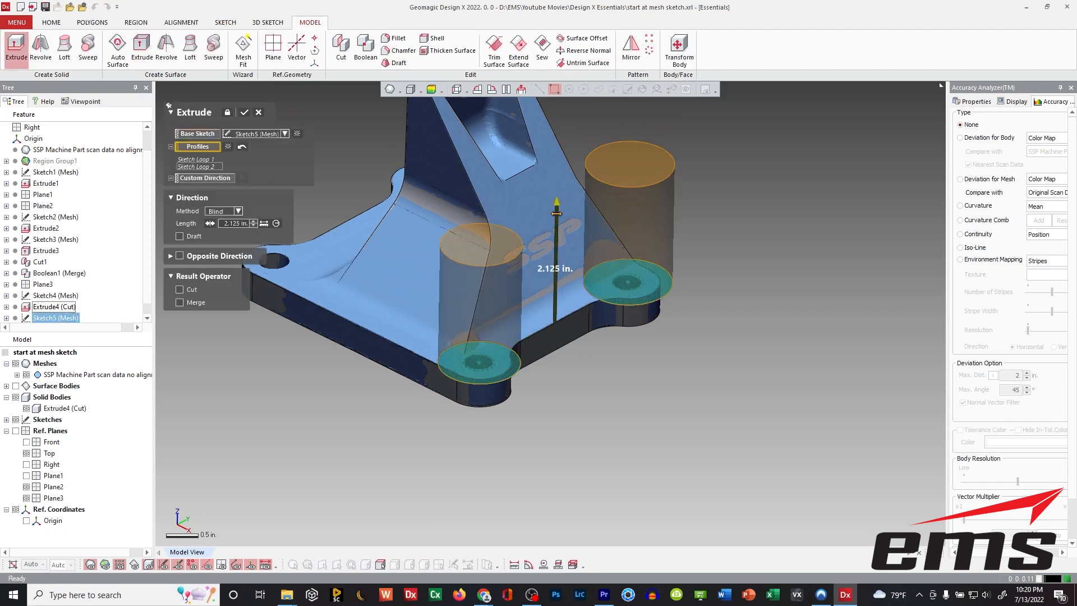
pyautogui.moveTo(559, 280); pyautogui.dragTo(559, 284)
pyautogui.click(180, 290)
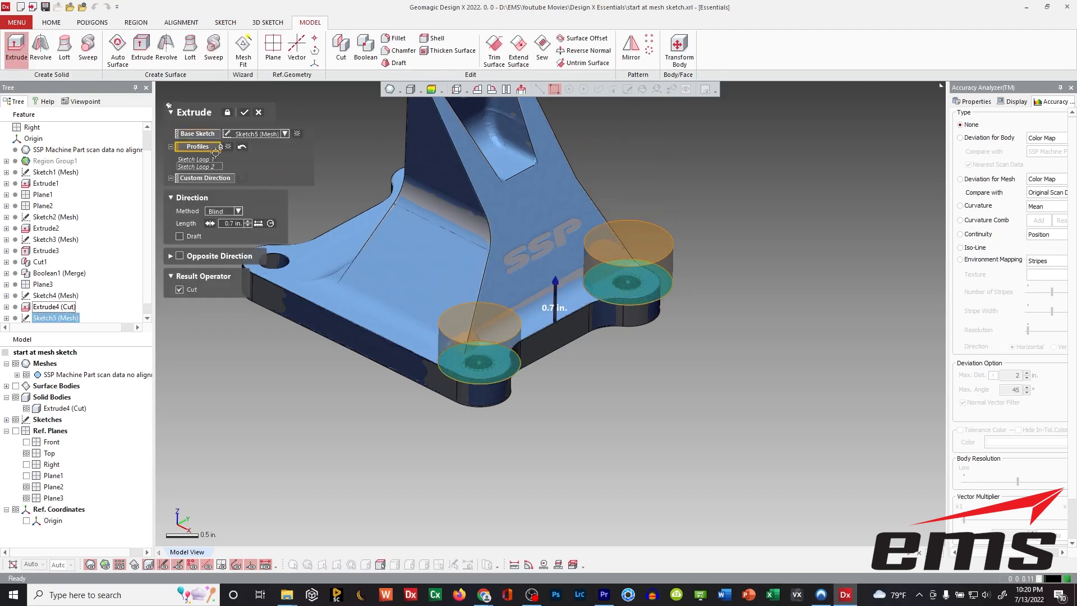
pyautogui.click(243, 114)
pyautogui.moveTo(668, 359); pyautogui.dragTo(616, 266, button='right')
pyautogui.moveTo(490, 273); pyautogui.dragTo(485, 217, button='right')
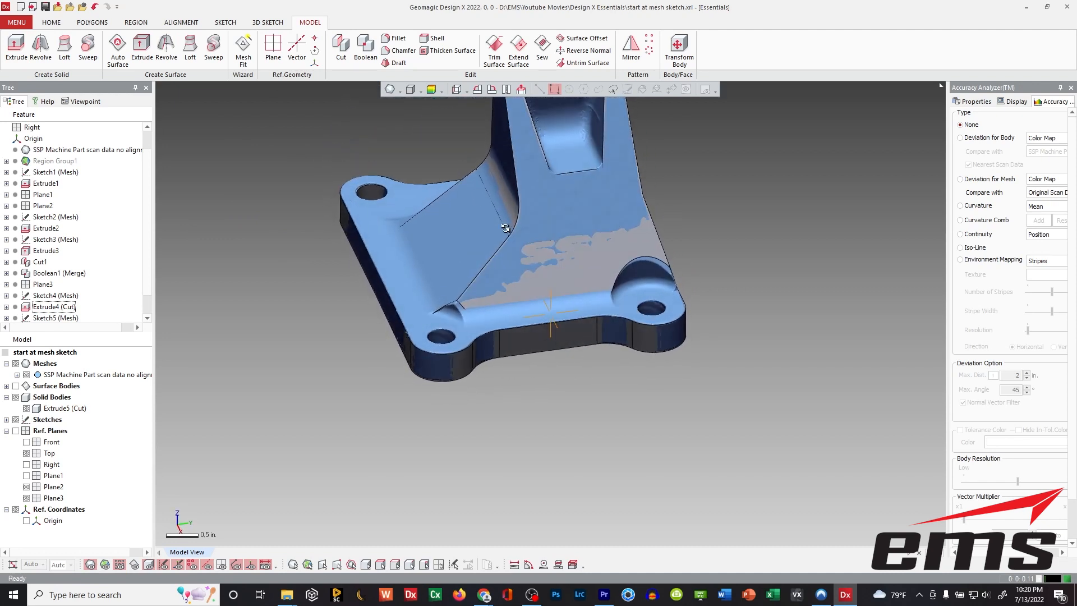
# Fillet the edge between the large sloped face and the base, estimating the radius from the mesh and rounding it to 0.5 in
pyautogui.click(26, 374)
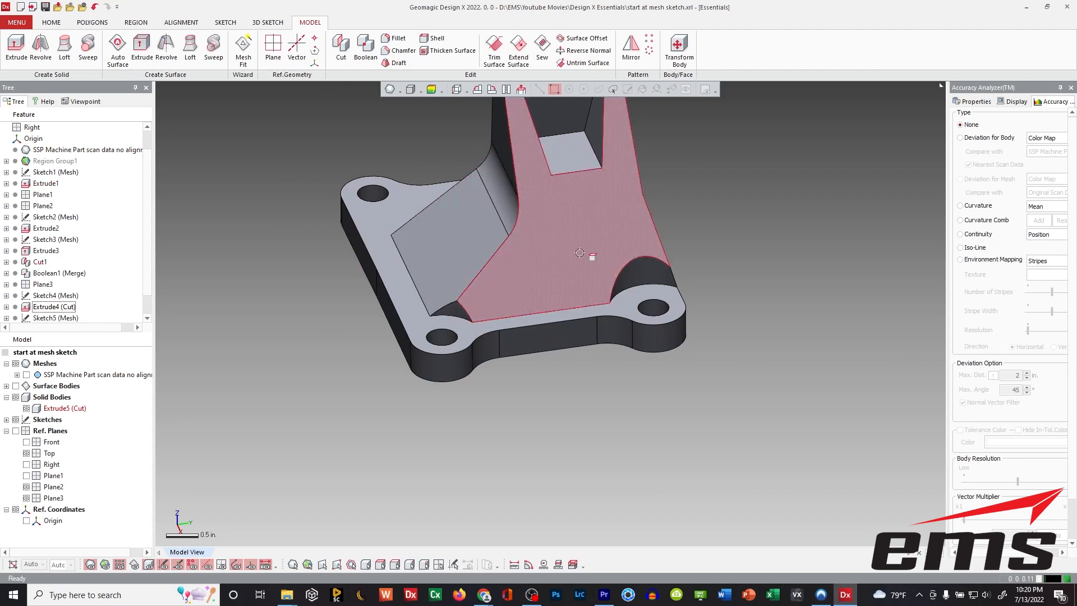
pyautogui.moveTo(585, 250); pyautogui.dragTo(594, 212, button='right')
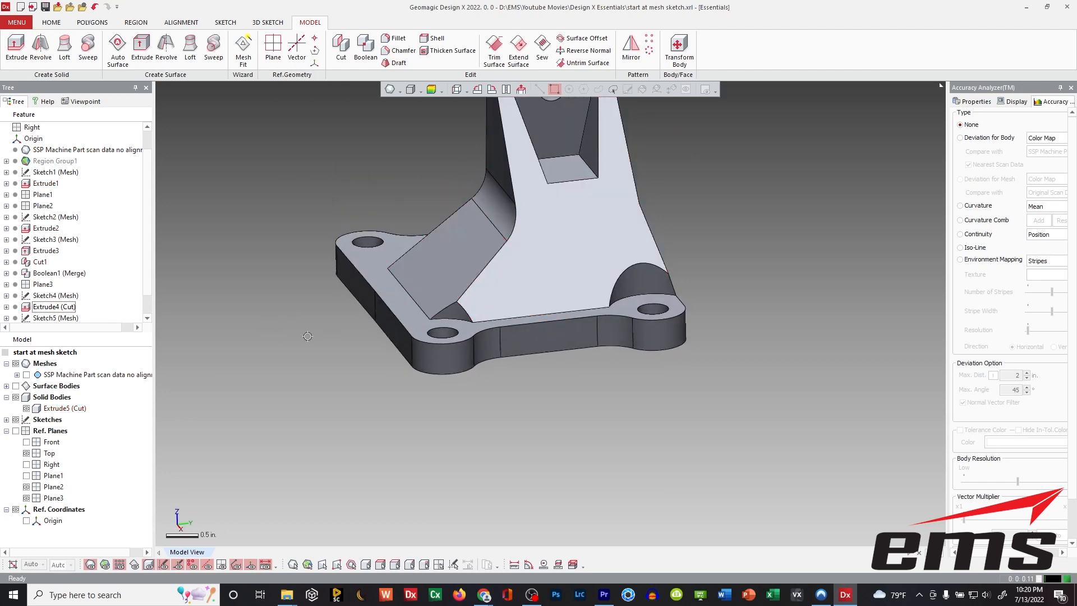
pyautogui.click(27, 374)
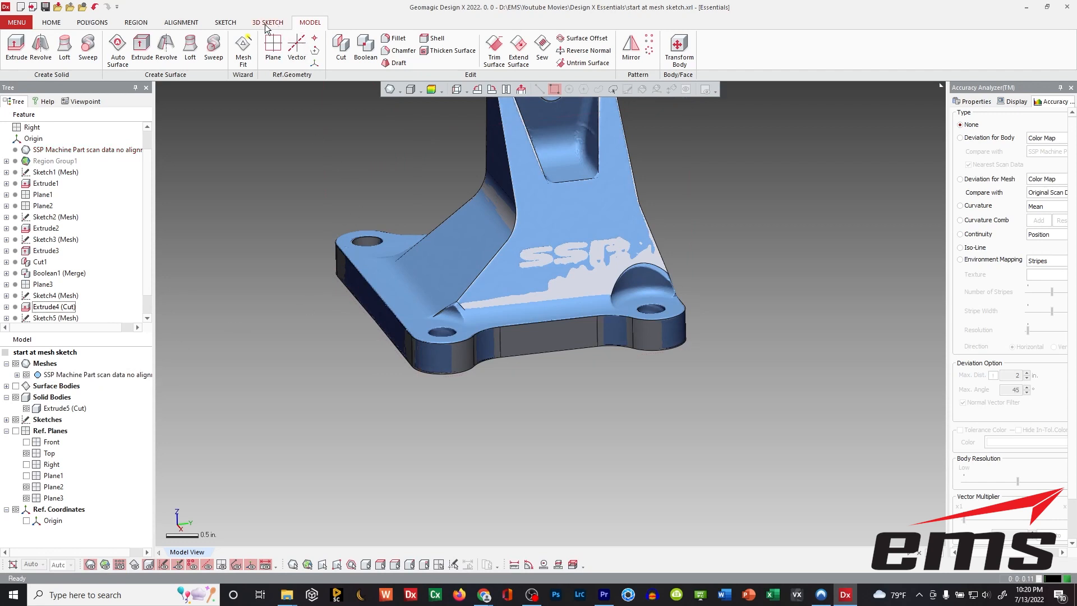
pyautogui.click(395, 39)
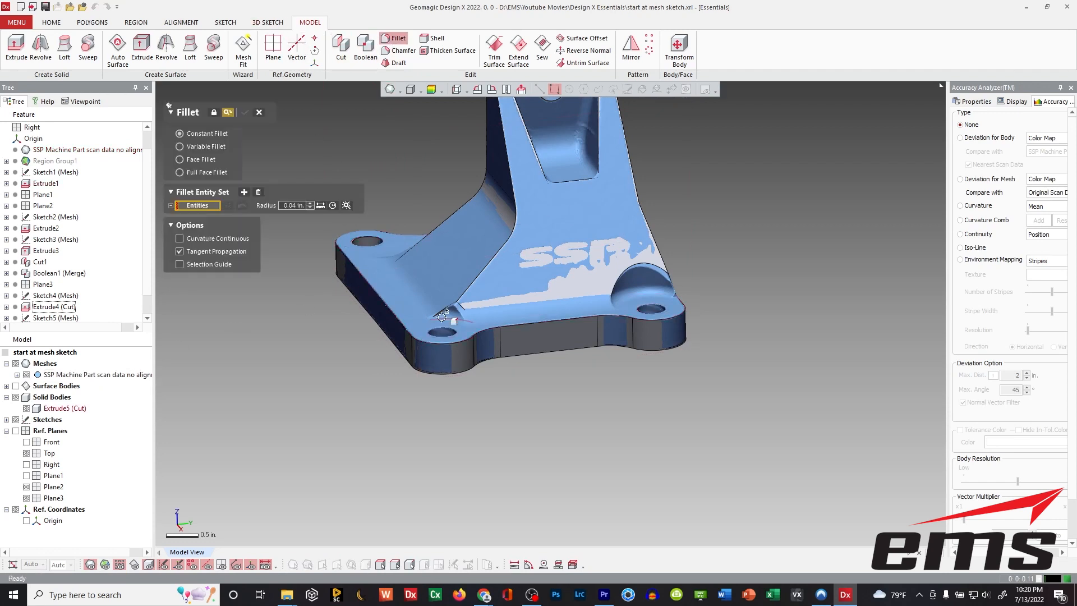
pyautogui.click(26, 374)
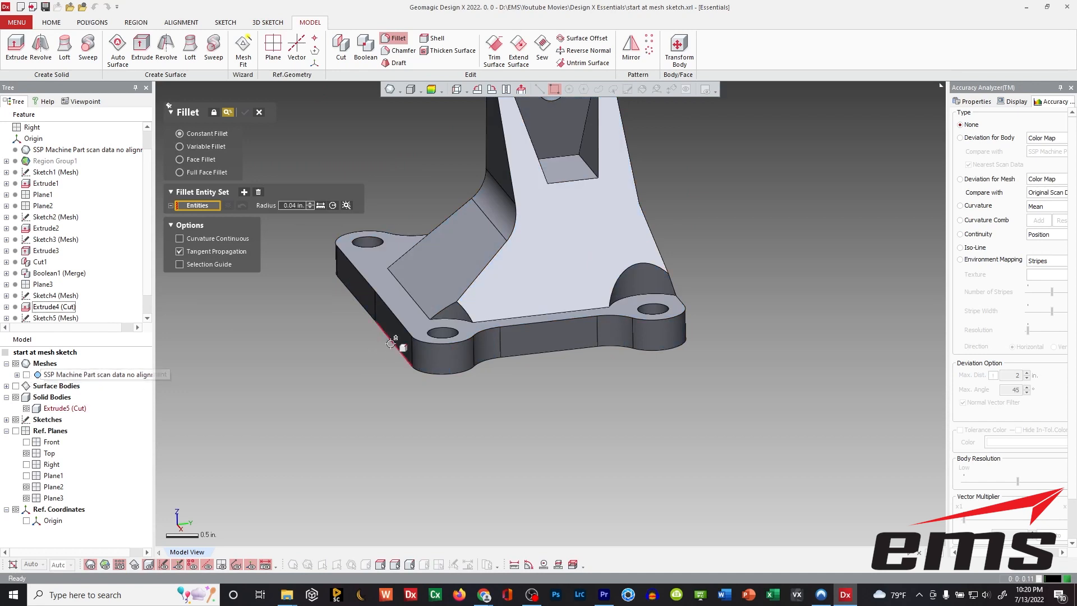
pyautogui.click(525, 315)
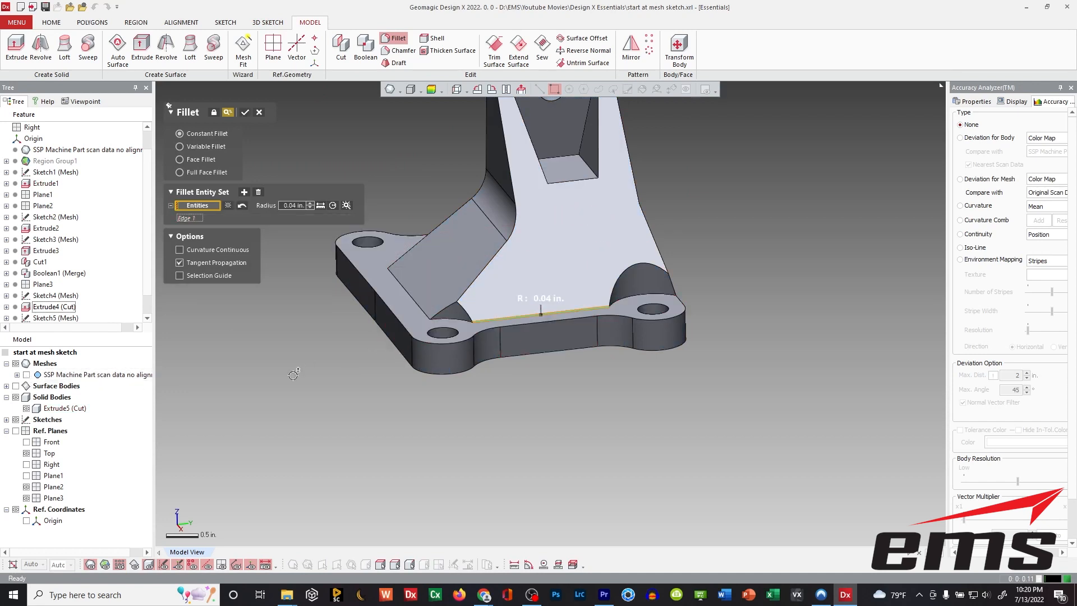
pyautogui.click(347, 206)
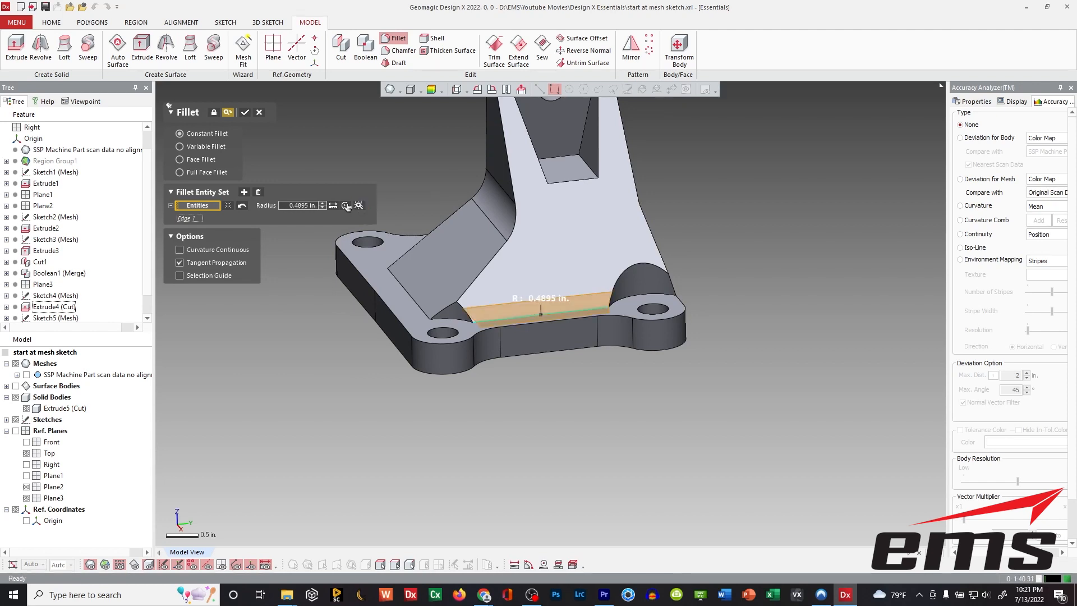
pyautogui.click(303, 206)
pyautogui.write('.5')
pyautogui.click(246, 112)
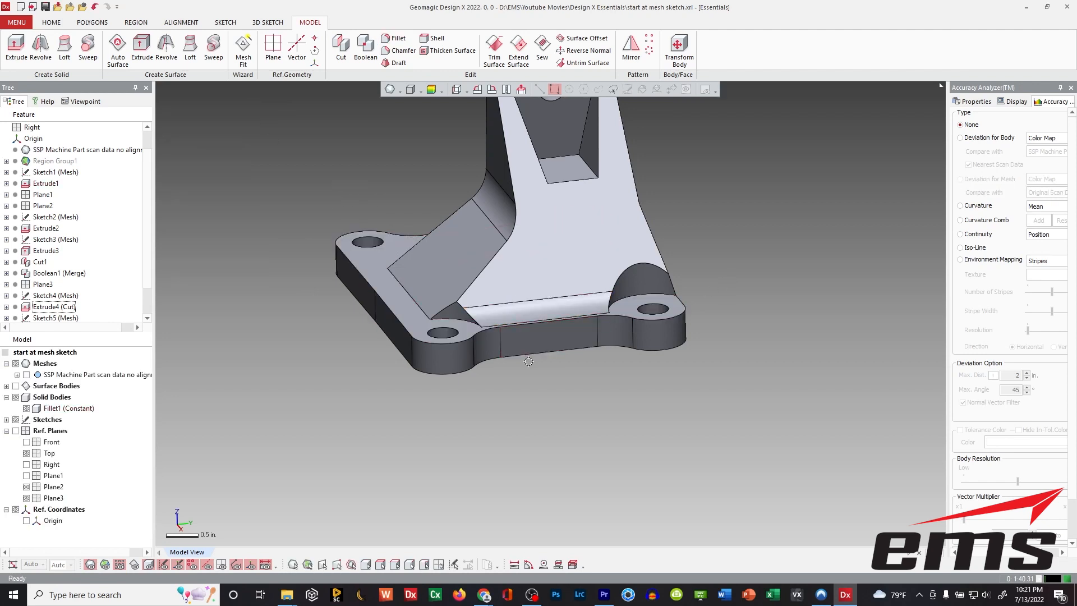
# Fillet the edge where the side ramp meets the base plate with a 0.5 in radius
pyautogui.hotkey('ctrl', 'space')
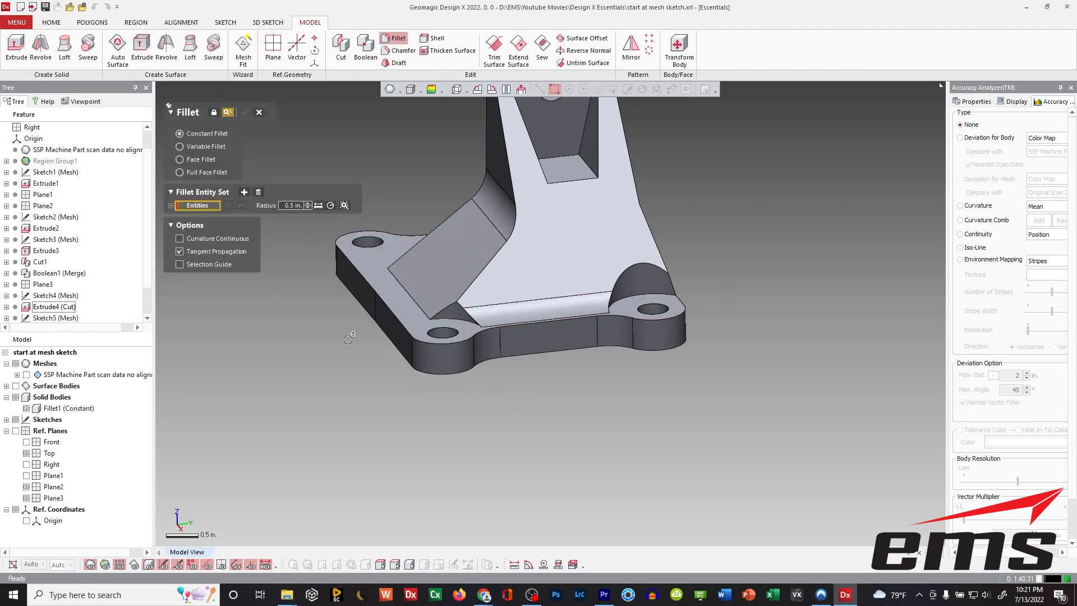
pyautogui.click(412, 294)
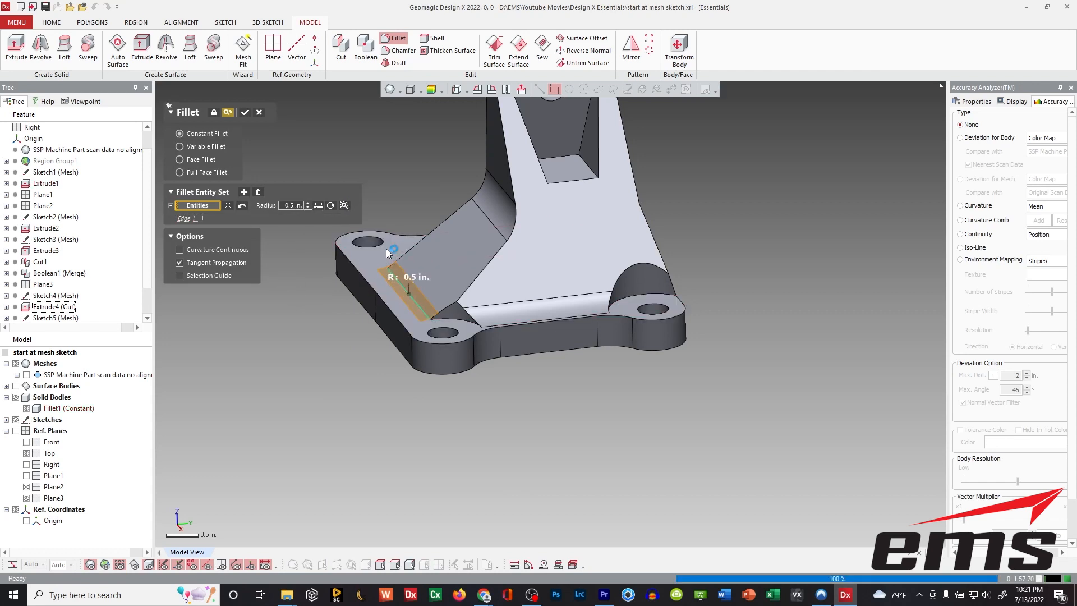
pyautogui.click(305, 205)
pyautogui.write('0.5')
pyautogui.press('Return')
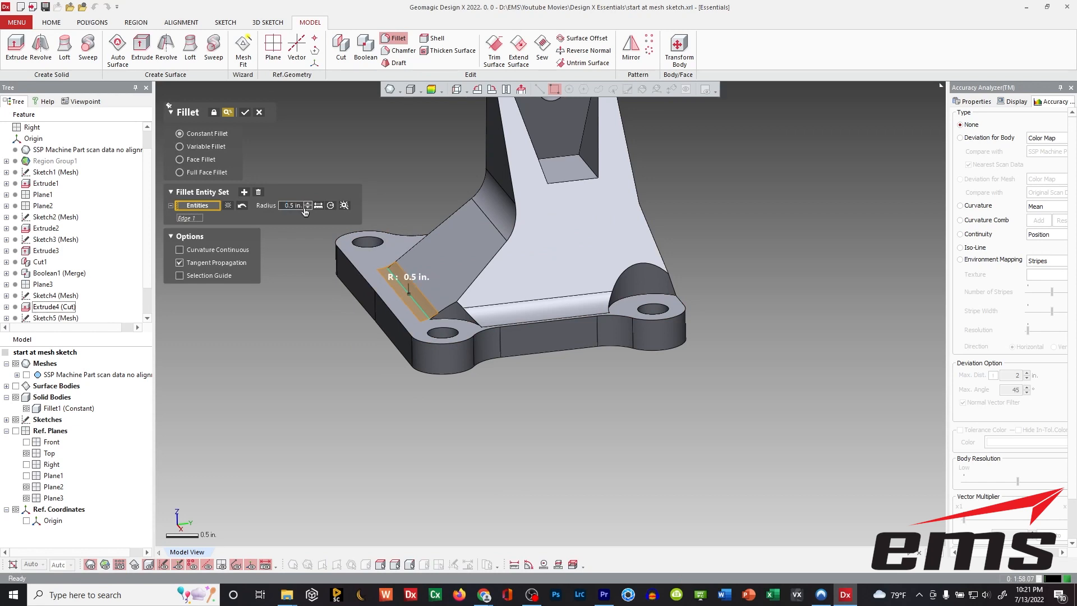
pyautogui.click(245, 114)
# Fillet the edge where the upright back wall meets the base with a 0.5 in radius, comparing it with the scan mesh
pyautogui.scroll(-2, 293, 225)
pyautogui.moveTo(293, 227); pyautogui.dragTo(432, 217, button='right')
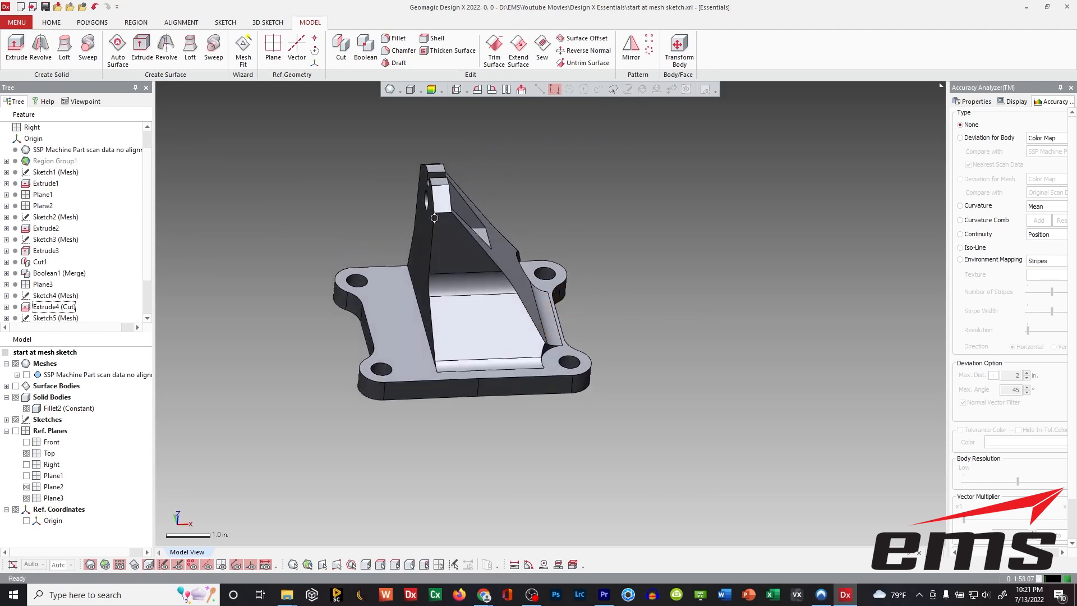
pyautogui.moveTo(424, 417); pyautogui.dragTo(567, 341, button='right')
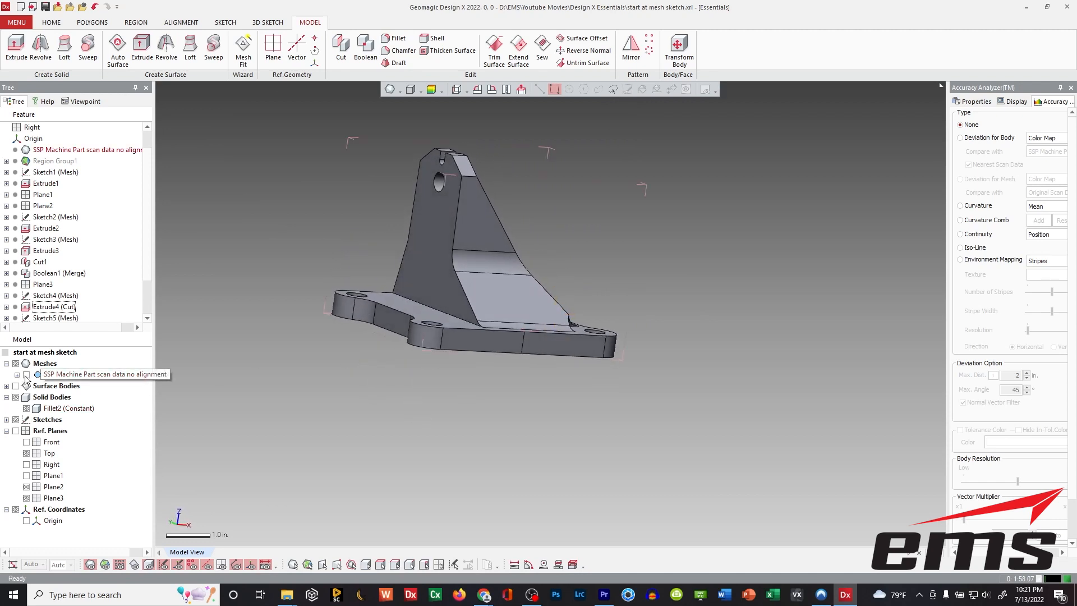
pyautogui.press('Return')
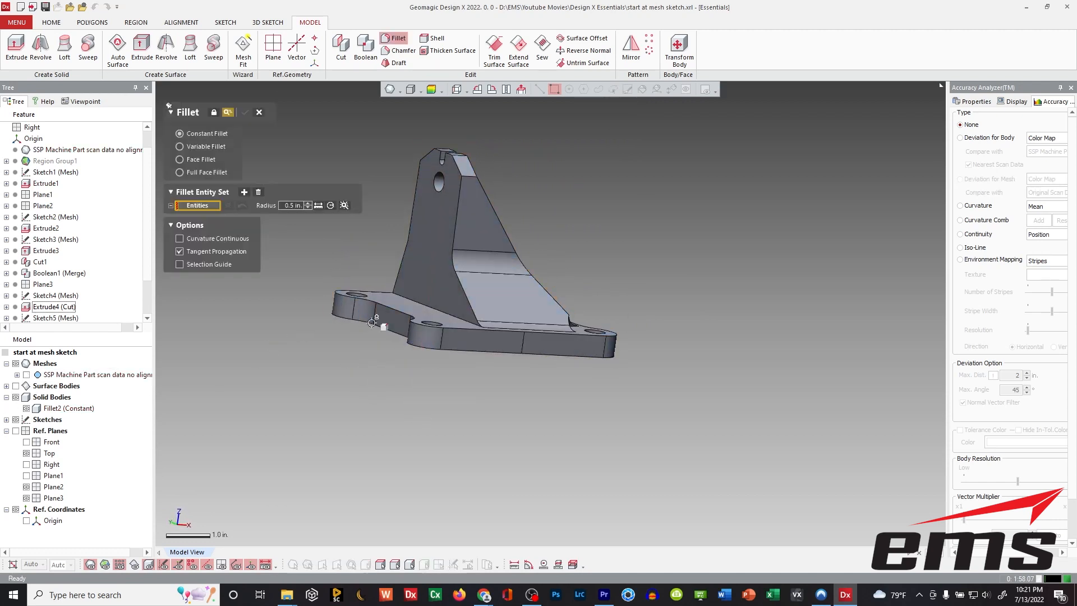
pyautogui.click(426, 305)
pyautogui.moveTo(304, 189); pyautogui.dragTo(397, 193, button='right')
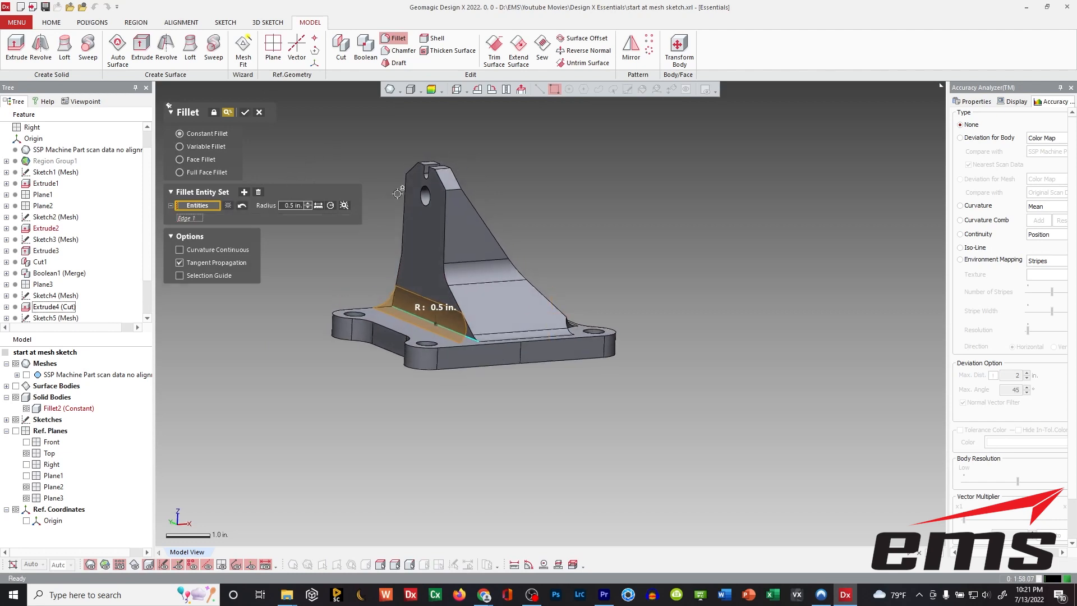
pyautogui.click(26, 374)
pyautogui.moveTo(268, 373); pyautogui.dragTo(343, 249, button='right')
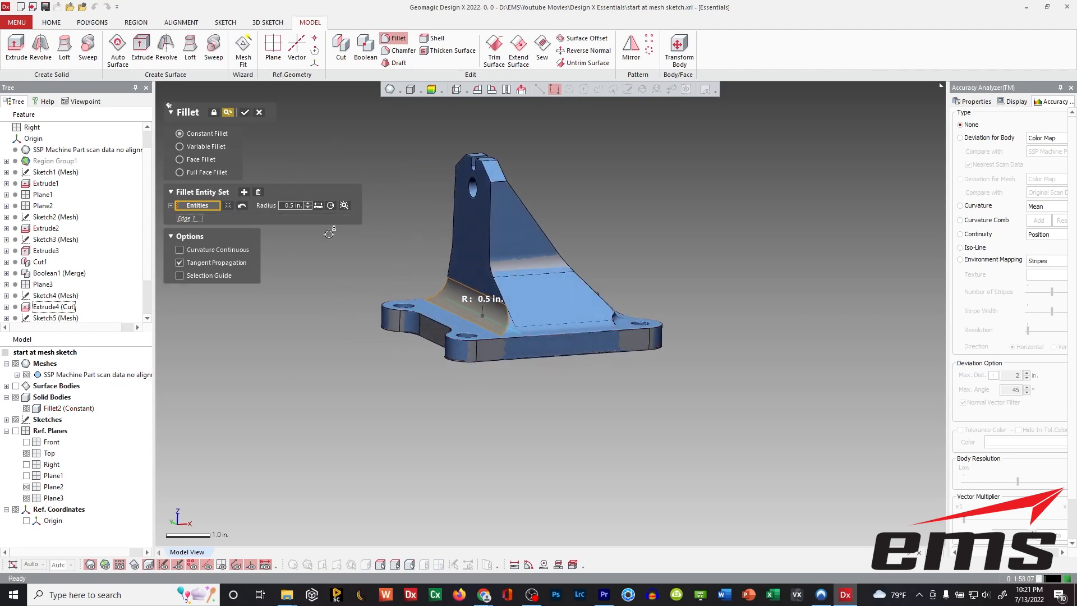
pyautogui.click(245, 115)
# Fillet the edge between the pocket's floor and back wall, estimating the radius from the mesh and rounding it to 0.5 in
pyautogui.moveTo(364, 362); pyautogui.dragTo(557, 287, button='right')
pyautogui.scroll(5, 556, 288)
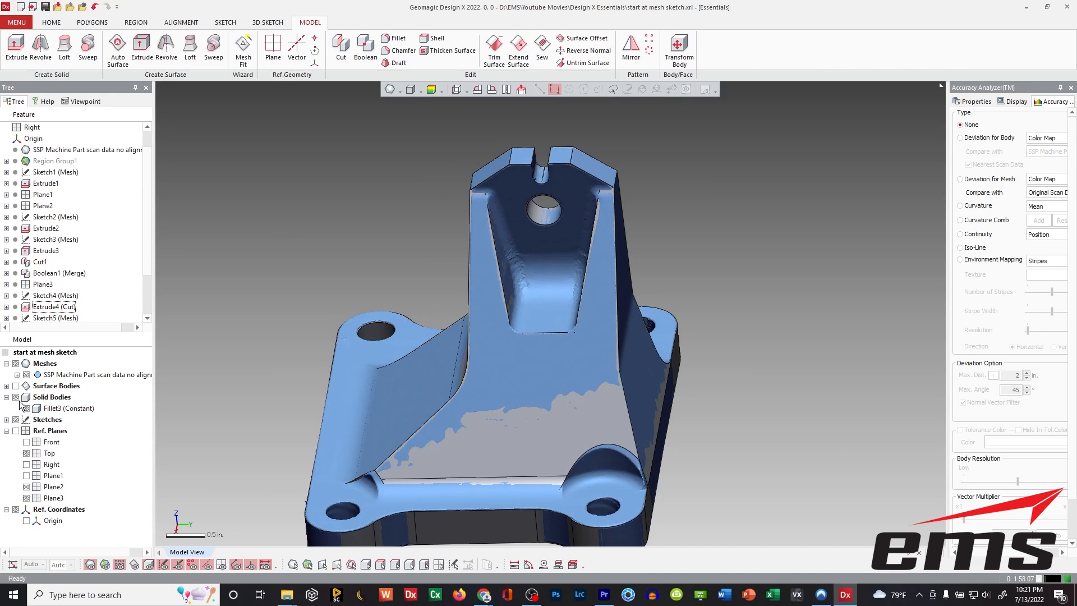
pyautogui.click(16, 364)
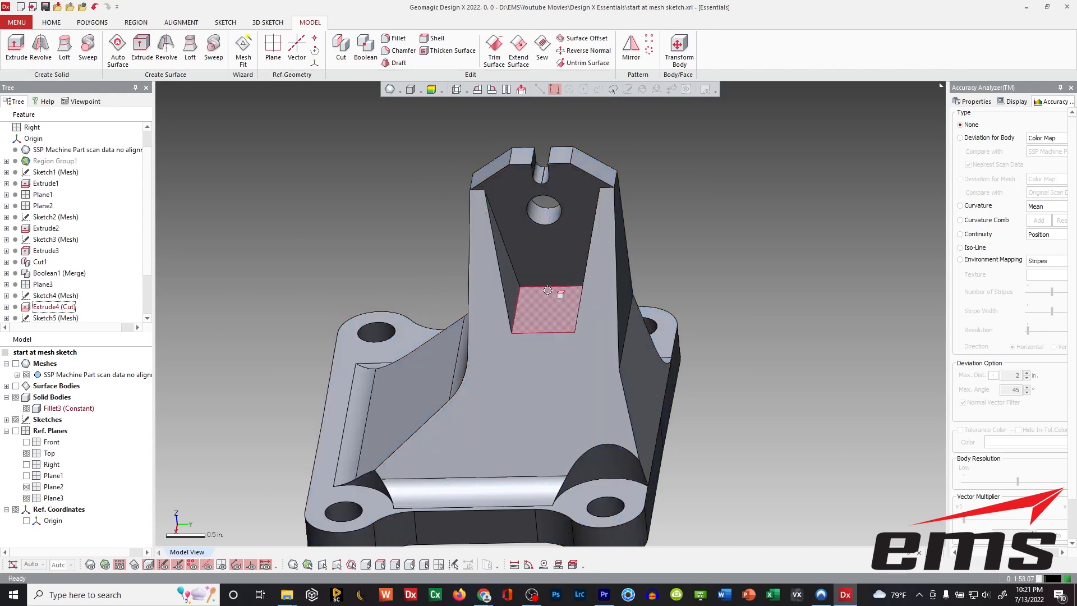
pyautogui.press('f')
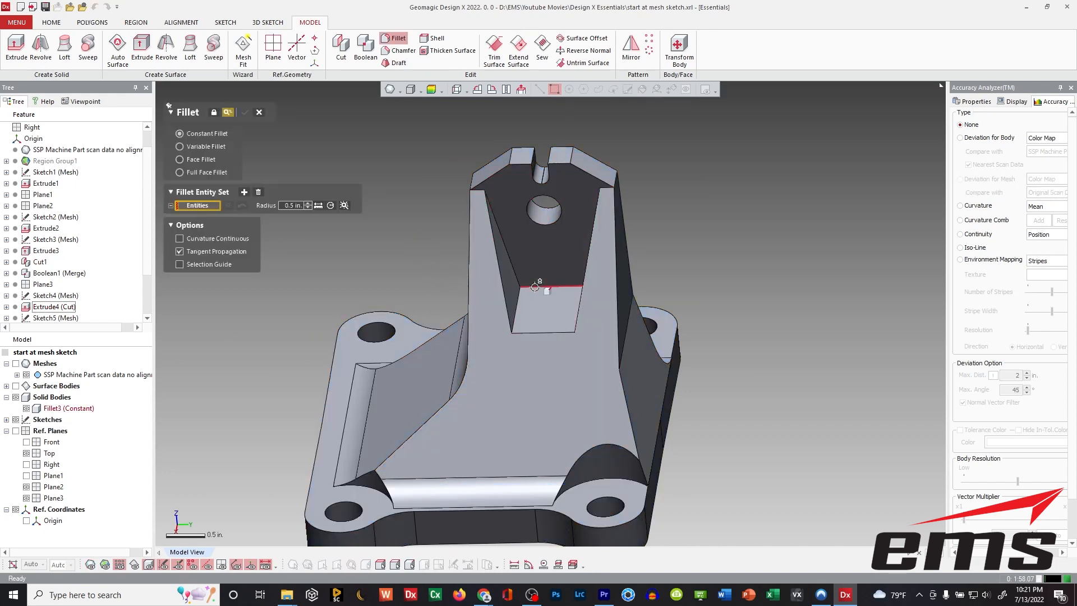
pyautogui.click(529, 285)
pyautogui.click(344, 206)
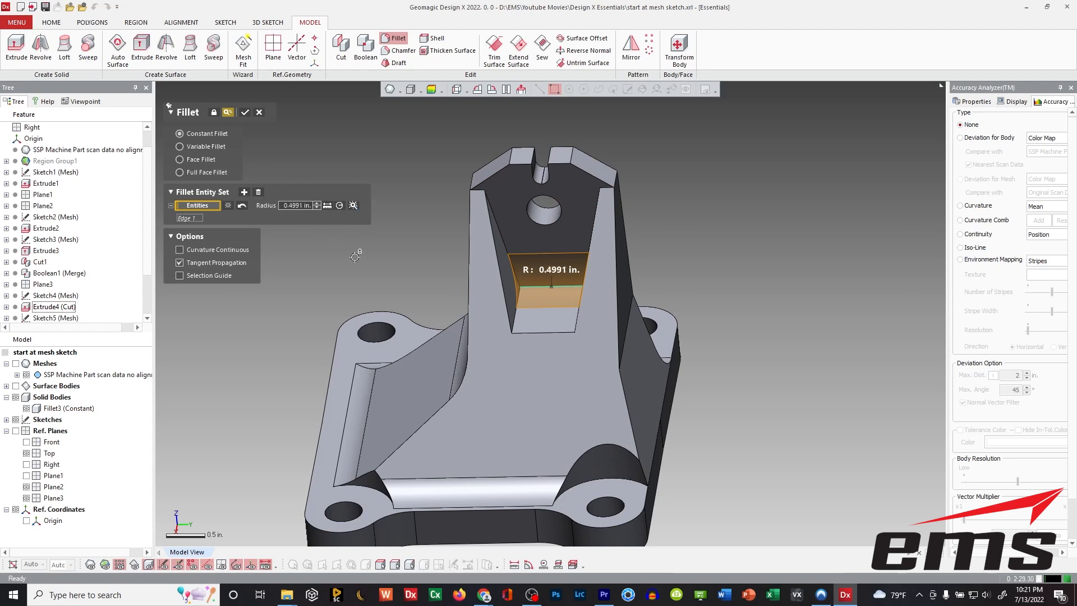
pyautogui.doubleClick(296, 205)
pyautogui.write('.5')
pyautogui.press('Return')
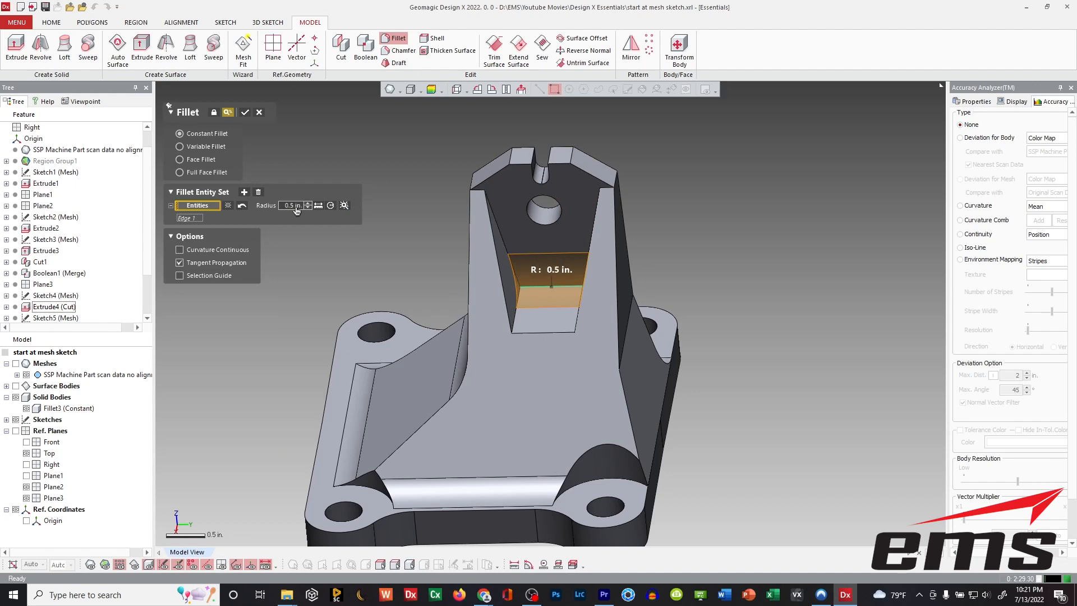
pyautogui.click(243, 114)
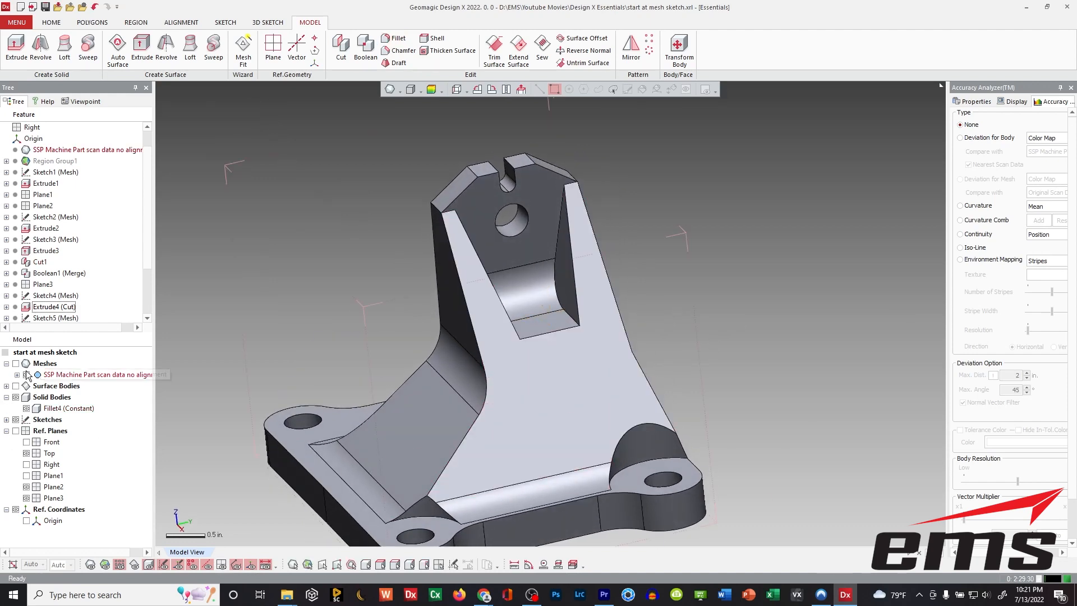
pyautogui.click(15, 363)
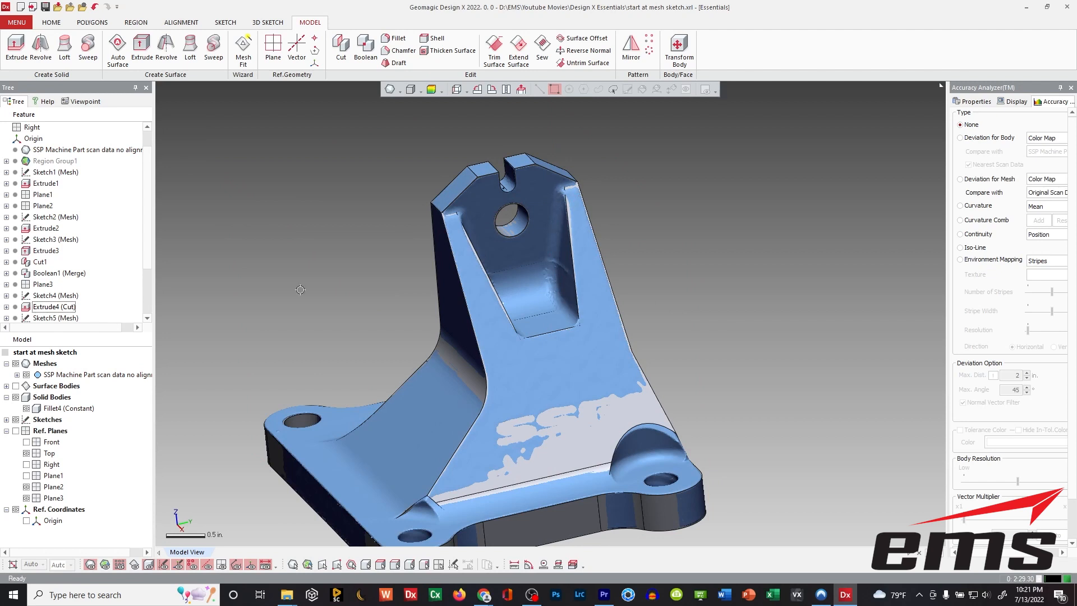
pyautogui.click(15, 363)
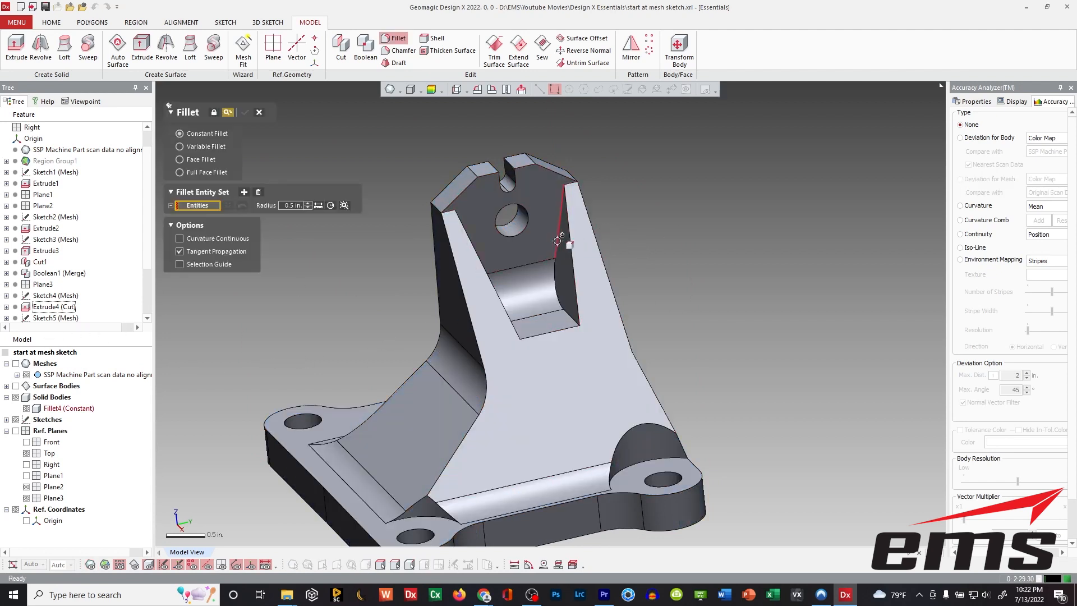
pyautogui.click(557, 240)
pyautogui.moveTo(663, 480); pyautogui.dragTo(495, 205, button='right')
pyautogui.click(546, 247)
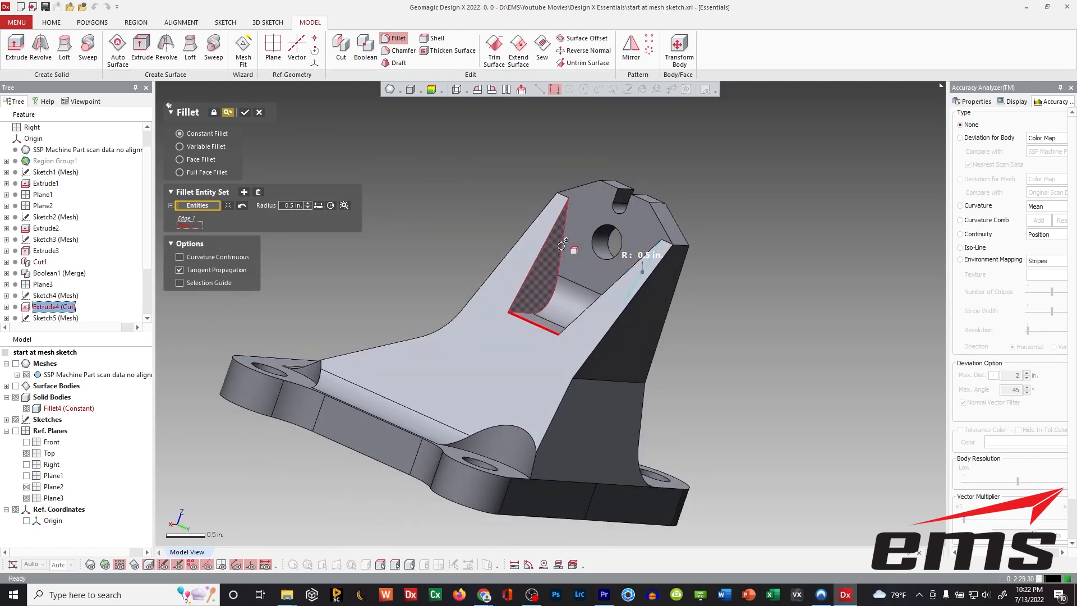
pyautogui.click(228, 205)
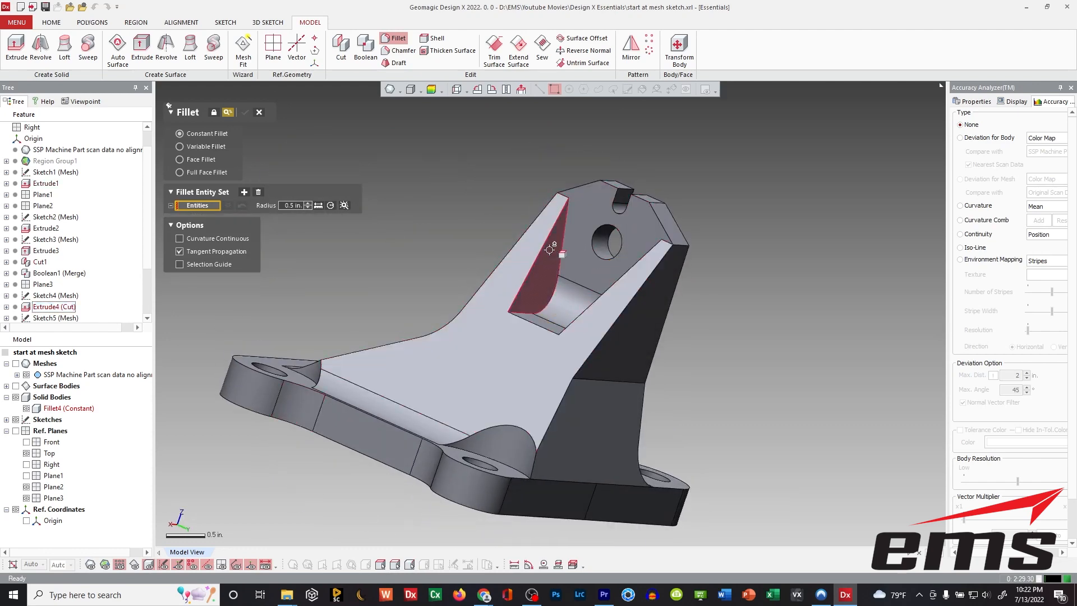
# Fillet both inner side edges of the pocket, estimating the radius from the mesh and rounding it to 0.15 in
pyautogui.click(562, 249)
pyautogui.moveTo(357, 385); pyautogui.dragTo(561, 314, button='right')
pyautogui.click(564, 261)
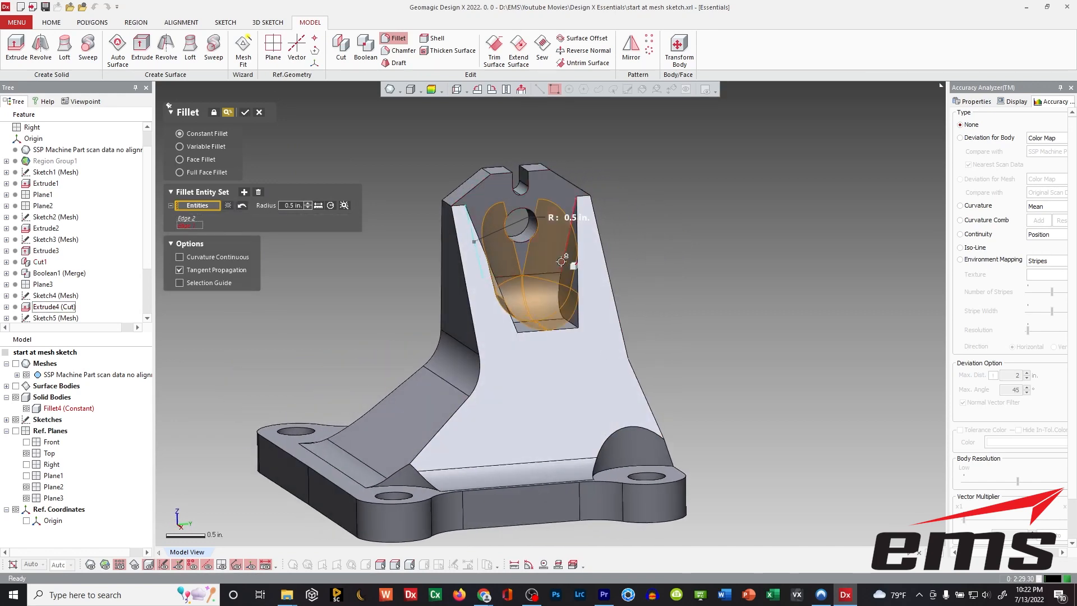
pyautogui.click(345, 206)
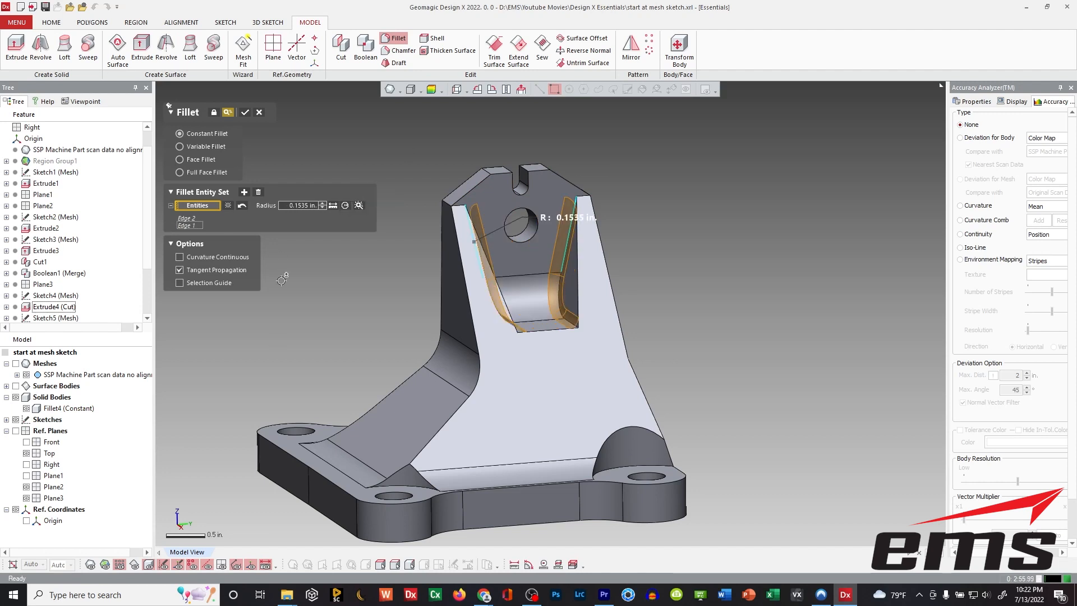
pyautogui.click(298, 206)
pyautogui.write('.15')
pyautogui.press('Return')
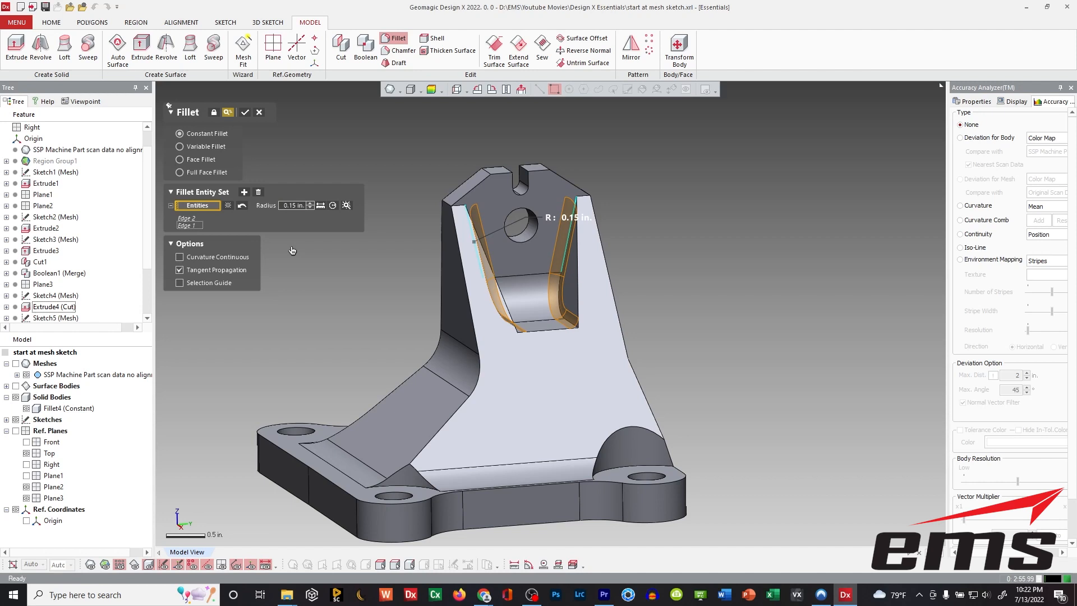
pyautogui.click(244, 113)
# Overlay the scan mesh and examine the whole solid with the Deviation for Body color map
pyautogui.hotkey('ctrl', '0')
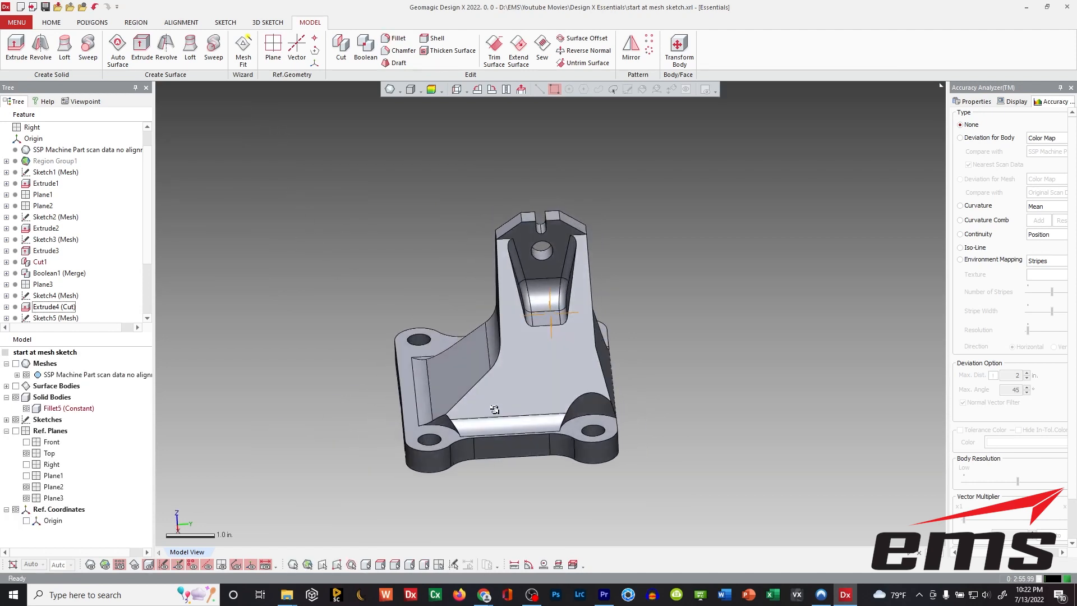
pyautogui.click(16, 364)
pyautogui.moveTo(516, 439); pyautogui.dragTo(350, 409, button='right')
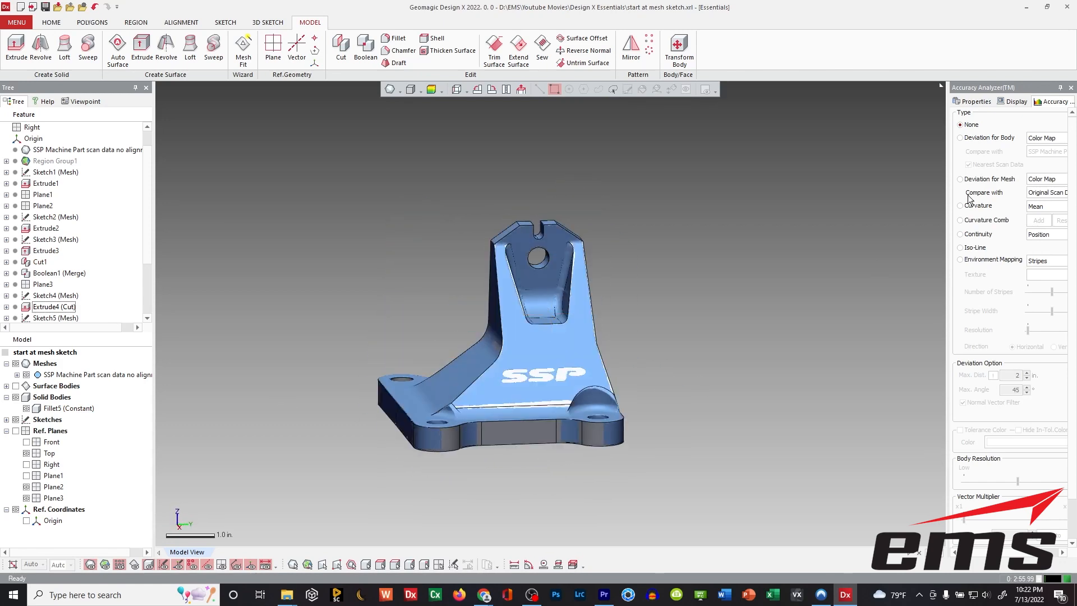
pyautogui.click(988, 140)
pyautogui.moveTo(542, 348); pyautogui.dragTo(574, 360, button='right')
pyautogui.scroll(3, 531, 343)
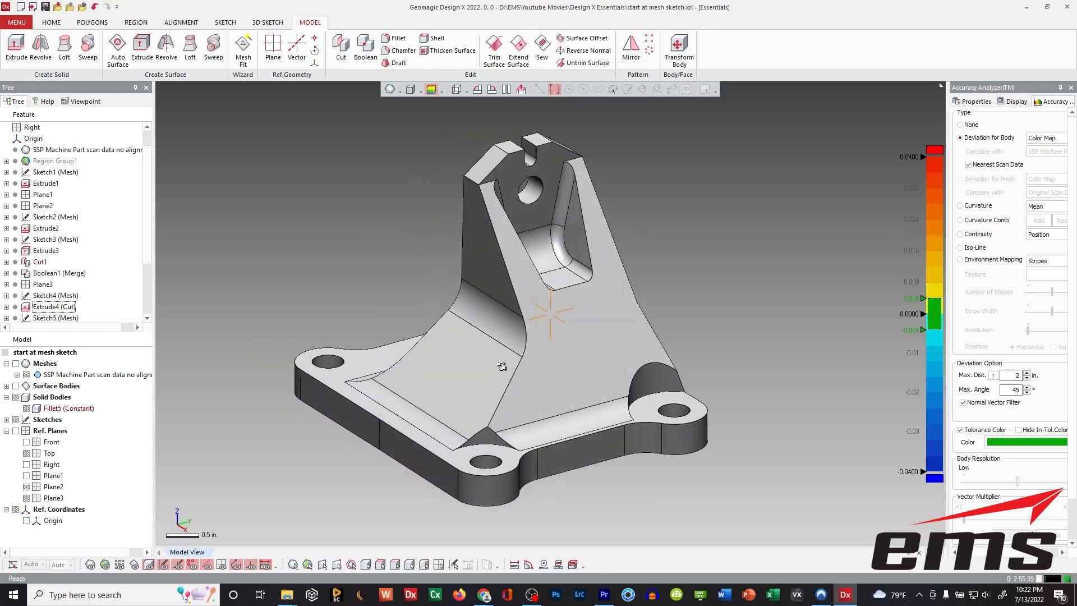
pyautogui.moveTo(499, 375)
pyautogui.mouseDown(button='right')
pyautogui.moveTo(482, 386)
pyautogui.moveTo(538, 396)
pyautogui.moveTo(534, 351)
pyautogui.moveTo(499, 358)
pyautogui.moveTo(508, 368)
pyautogui.mouseUp(button='right')
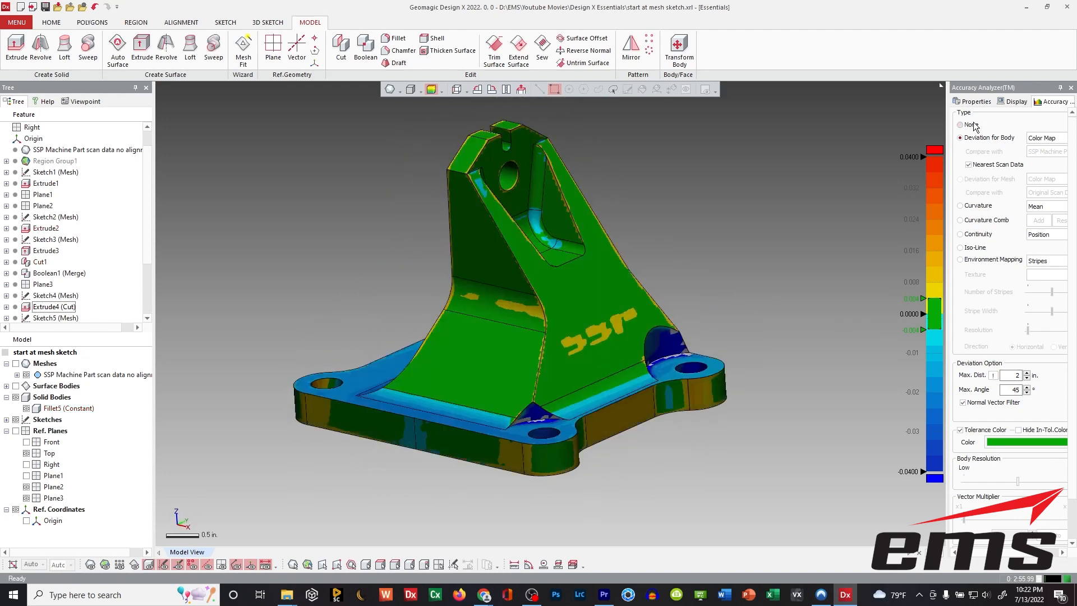
# Turn off the deviation color map and hide the scan mesh to inspect the finished solid
pyautogui.click(972, 125)
pyautogui.click(16, 363)
pyautogui.keyDown('ctrl'); pyautogui.moveTo(490, 309); pyautogui.dragTo(512, 308, button='right'); pyautogui.keyUp('ctrl')
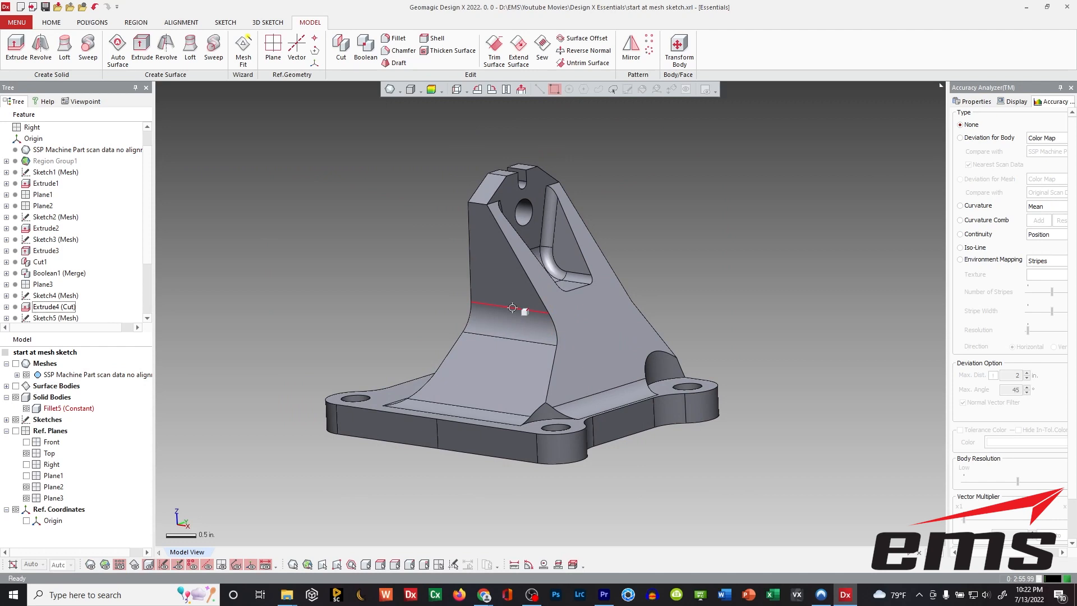
pyautogui.moveTo(524, 339)
pyautogui.mouseDown(button='right')
pyautogui.moveTo(575, 385)
pyautogui.moveTo(546, 373)
pyautogui.moveTo(581, 295)
pyautogui.moveTo(626, 403)
pyautogui.moveTo(543, 291)
pyautogui.moveTo(533, 299)
pyautogui.moveTo(581, 363)
pyautogui.moveTo(525, 355)
pyautogui.mouseUp(button='right')
pyautogui.scroll(-2, 548, 361)
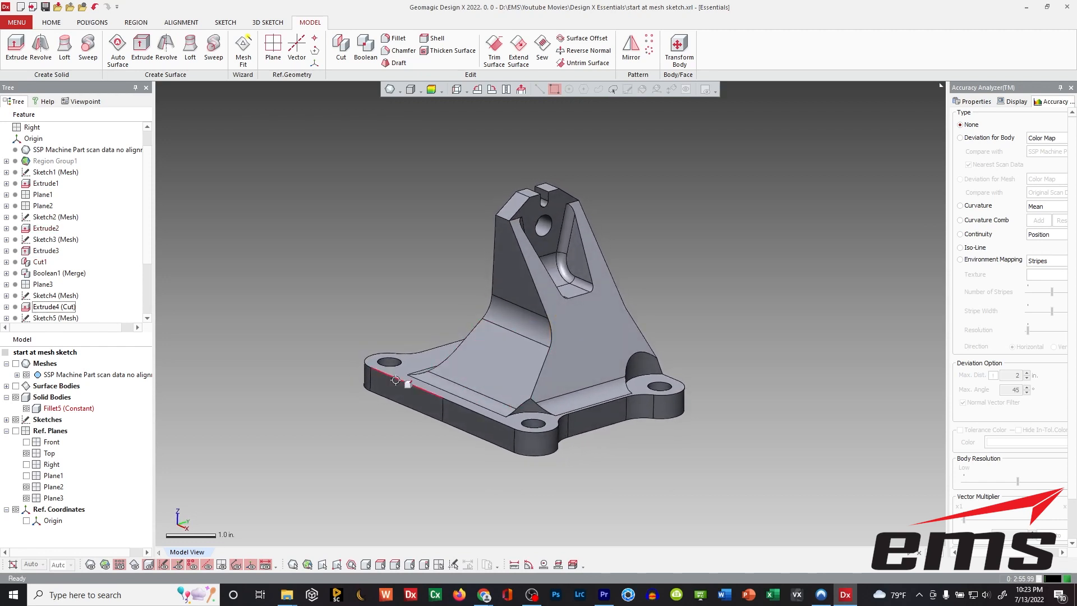
# Show the scan mesh with the solid body hidden, view it in wireframe, and set its display back to shaded
pyautogui.click(15, 364)
pyautogui.click(16, 398)
pyautogui.moveTo(507, 328)
pyautogui.mouseDown(button='right')
pyautogui.moveTo(492, 319)
pyautogui.moveTo(516, 320)
pyautogui.mouseUp(button='right')
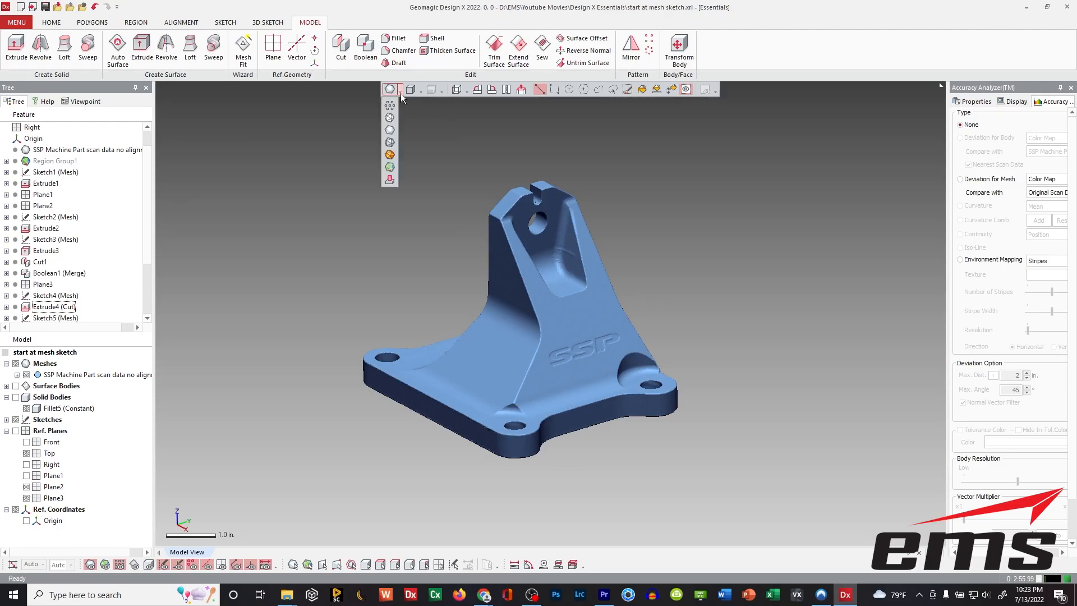
pyautogui.scroll(5, 534, 339)
pyautogui.scroll(-8, 534, 339)
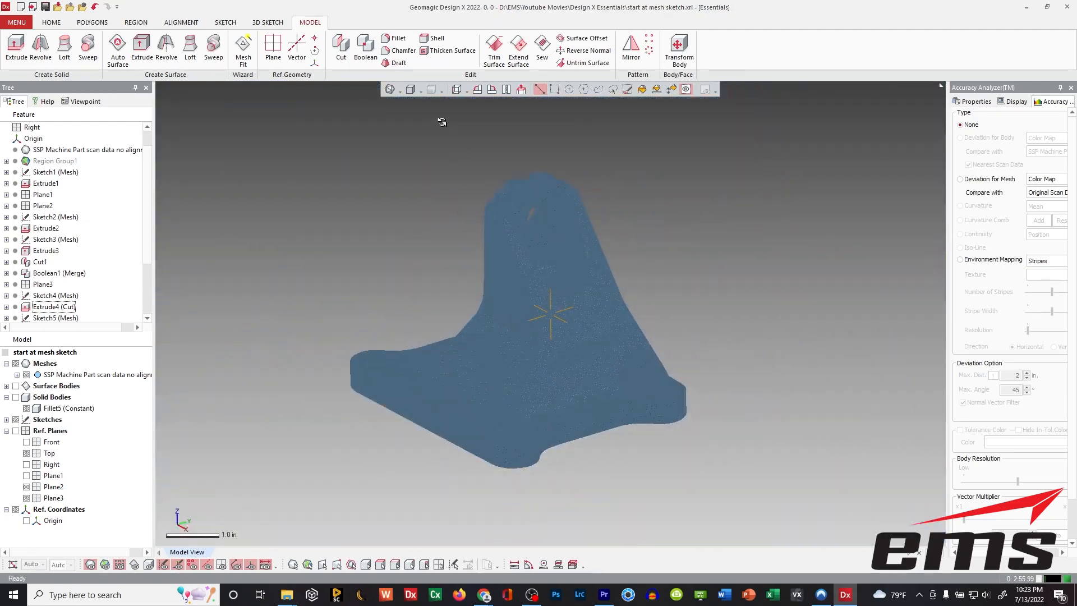
pyautogui.click(400, 92)
pyautogui.click(390, 131)
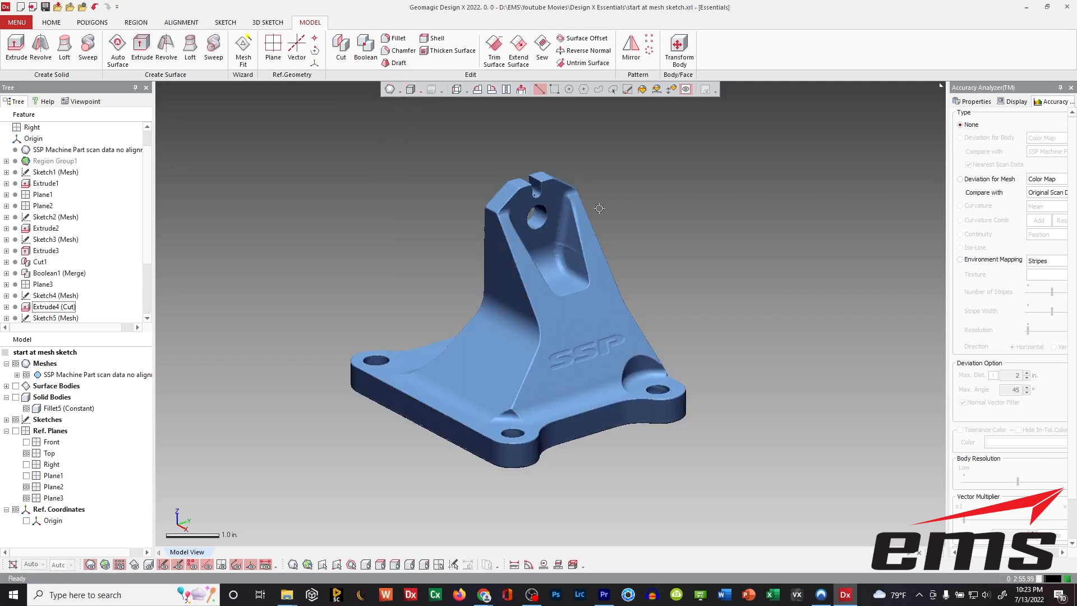
pyautogui.moveTo(399, 93); pyautogui.dragTo(358, 94, button='right')
# Open the export options for the scan mesh and close them without saving a file
pyautogui.click(17, 22)
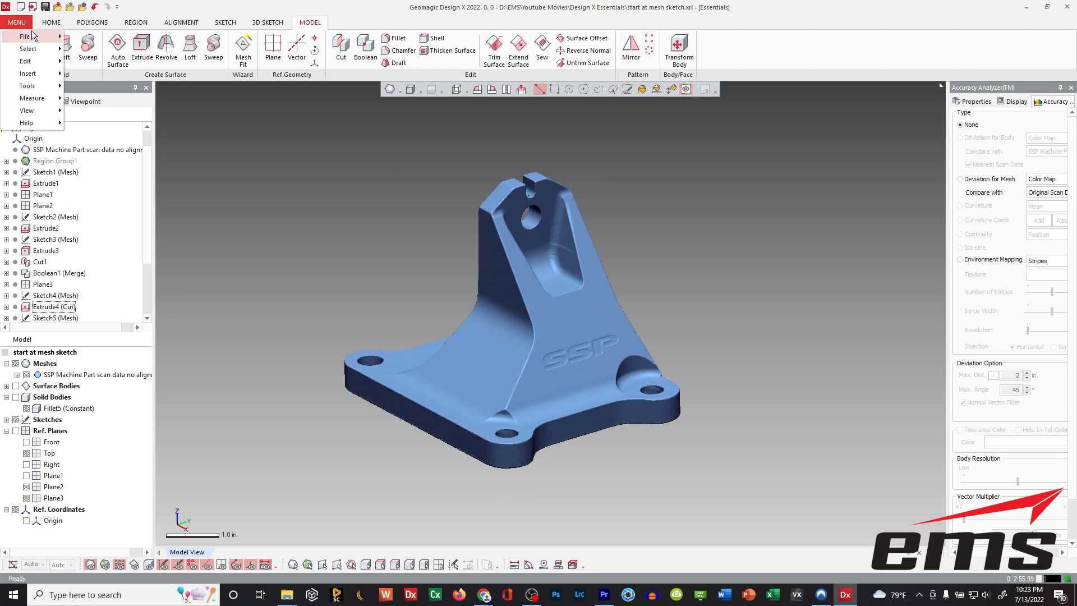
pyautogui.moveTo(25, 35)
pyautogui.click(90, 108)
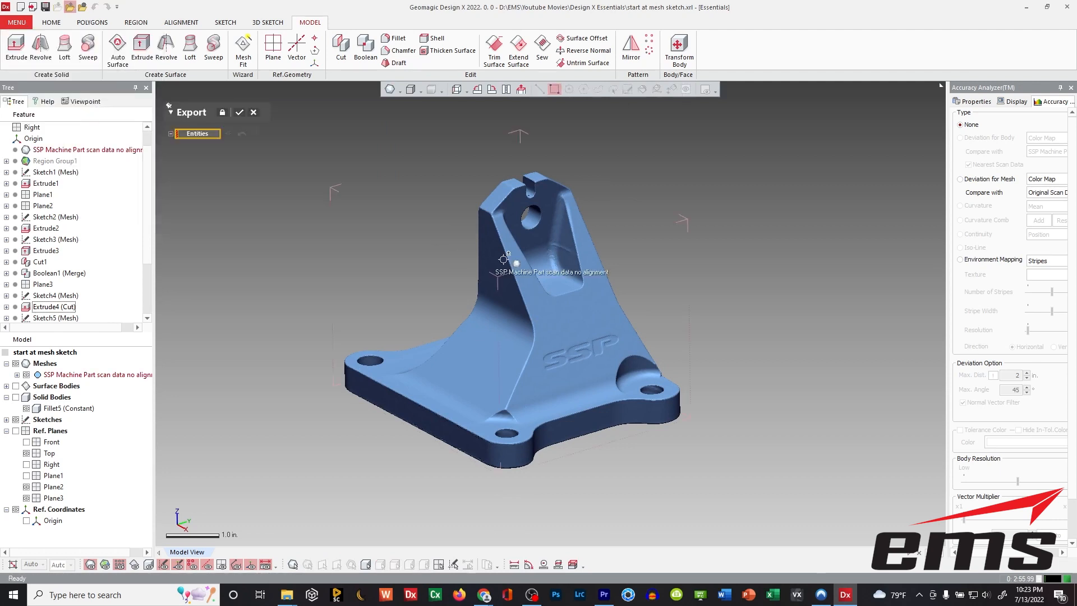
pyautogui.click(527, 261)
pyautogui.click(238, 113)
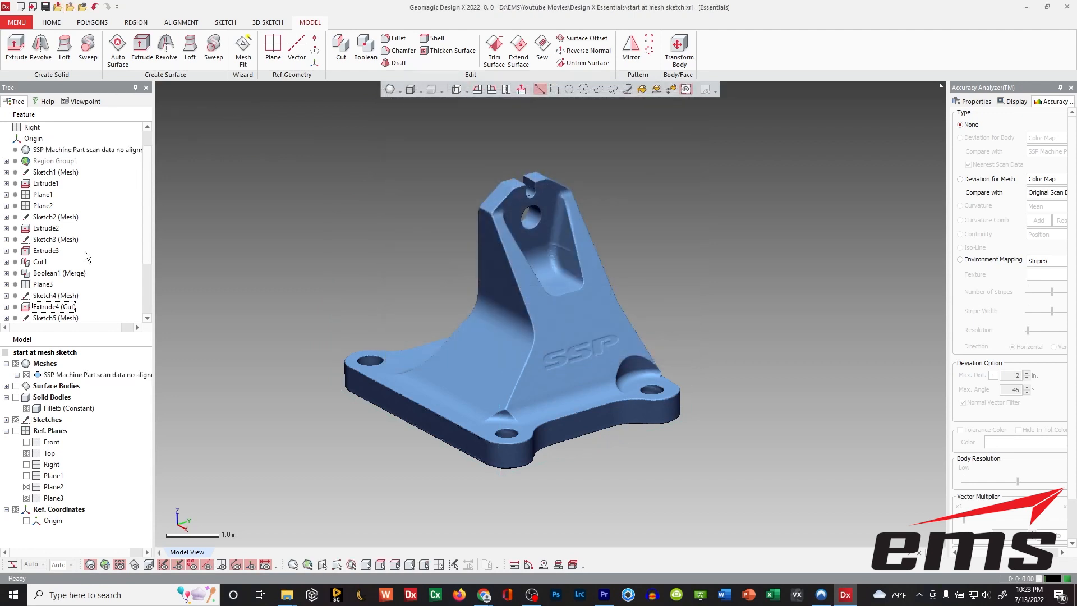
# Hide the mesh, show the solid body, and examine its available export file formats, cancelling without saving
pyautogui.click(16, 397)
pyautogui.click(16, 364)
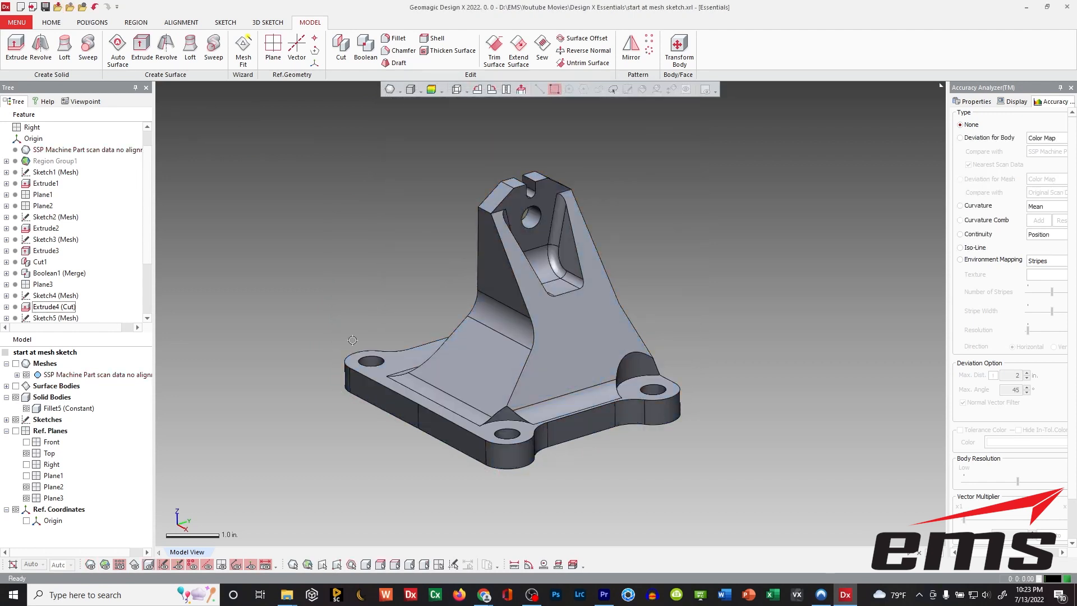
pyautogui.click(16, 24)
pyautogui.moveTo(28, 37)
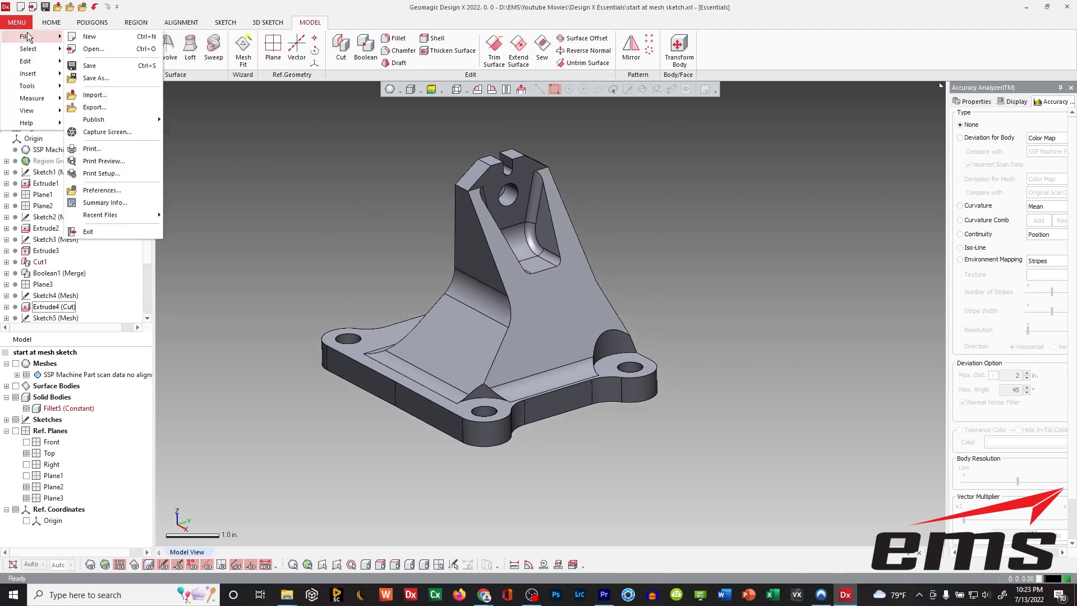
pyautogui.click(93, 107)
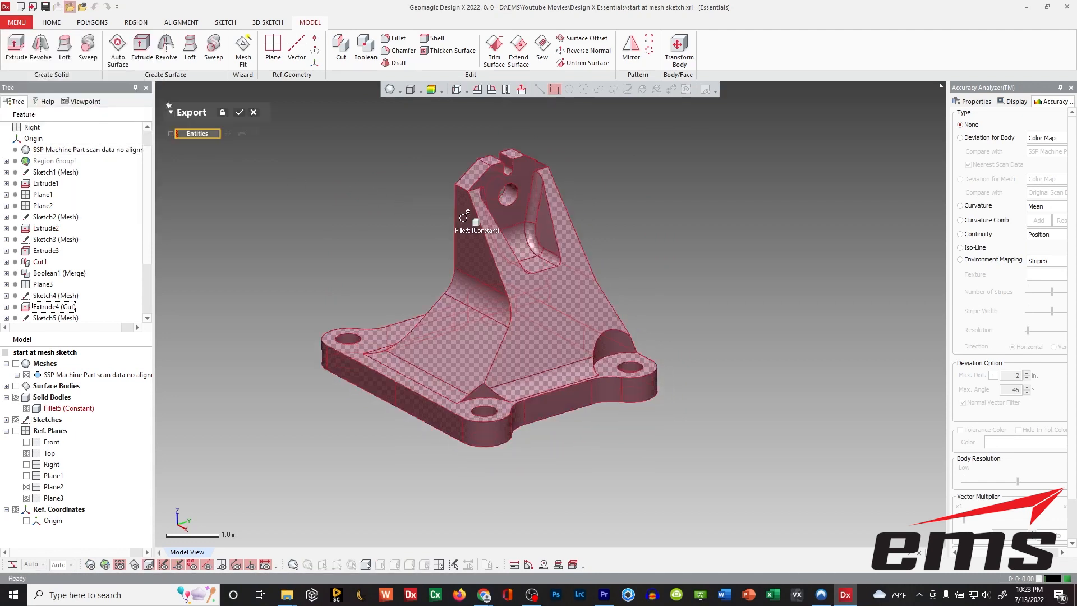
pyautogui.click(474, 224)
pyautogui.click(238, 113)
pyautogui.click(567, 311)
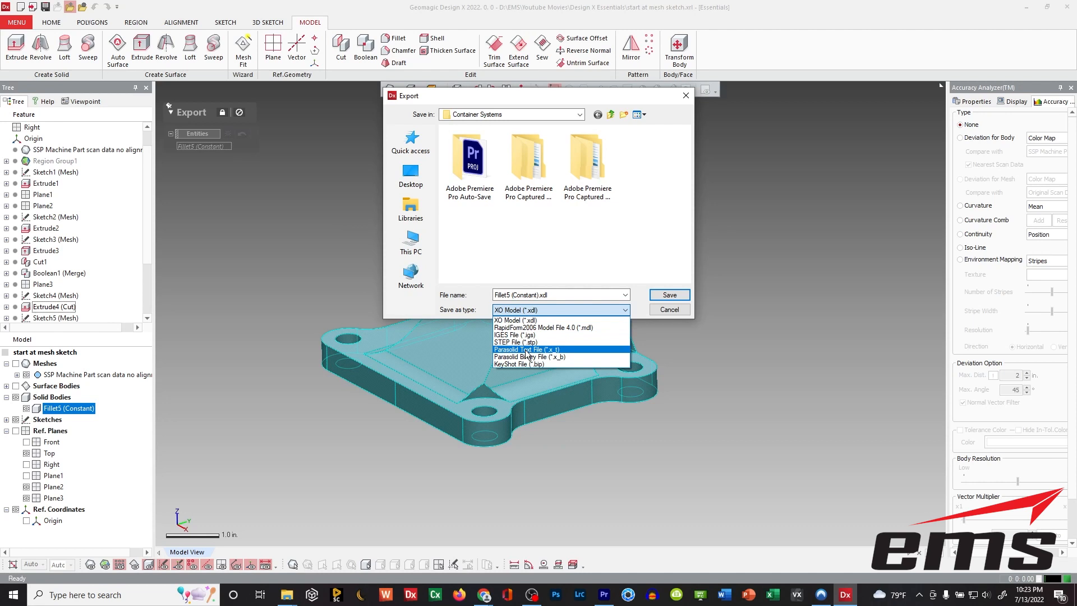
pyautogui.click(656, 309)
pyautogui.click(662, 310)
pyautogui.moveTo(571, 283)
pyautogui.mouseDown(button='right')
pyautogui.moveTo(569, 265)
pyautogui.moveTo(577, 278)
pyautogui.mouseUp(button='right')
pyautogui.keyDown('ctrl'); pyautogui.moveTo(509, 310); pyautogui.dragTo(495, 316, button='right'); pyautogui.keyUp('ctrl')
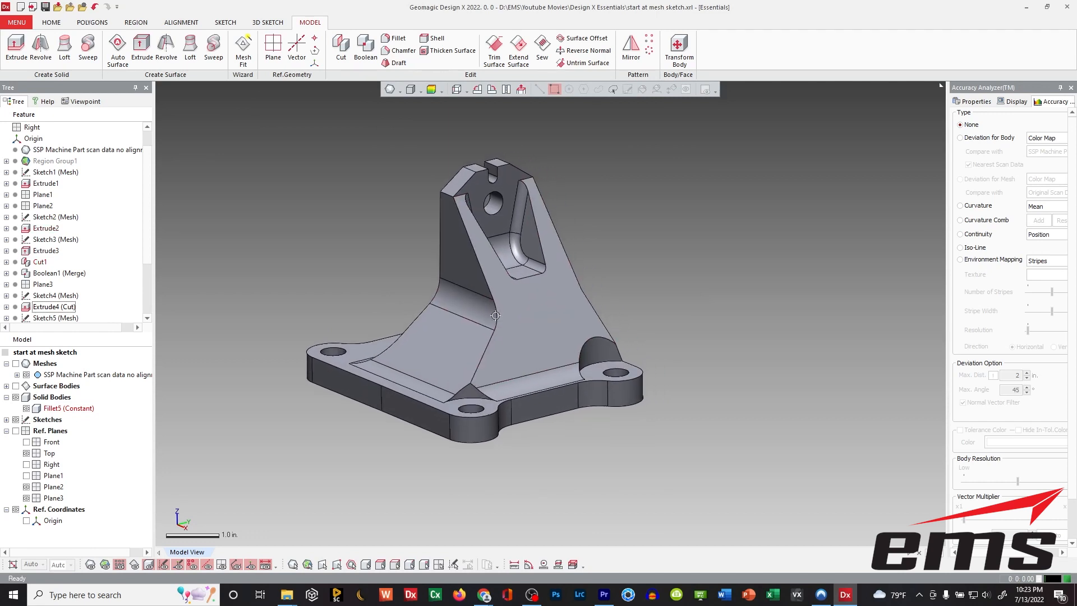
pyautogui.moveTo(563, 336)
pyautogui.mouseDown(button='right')
pyautogui.moveTo(645, 312)
pyautogui.moveTo(623, 326)
pyautogui.mouseUp(button='right')
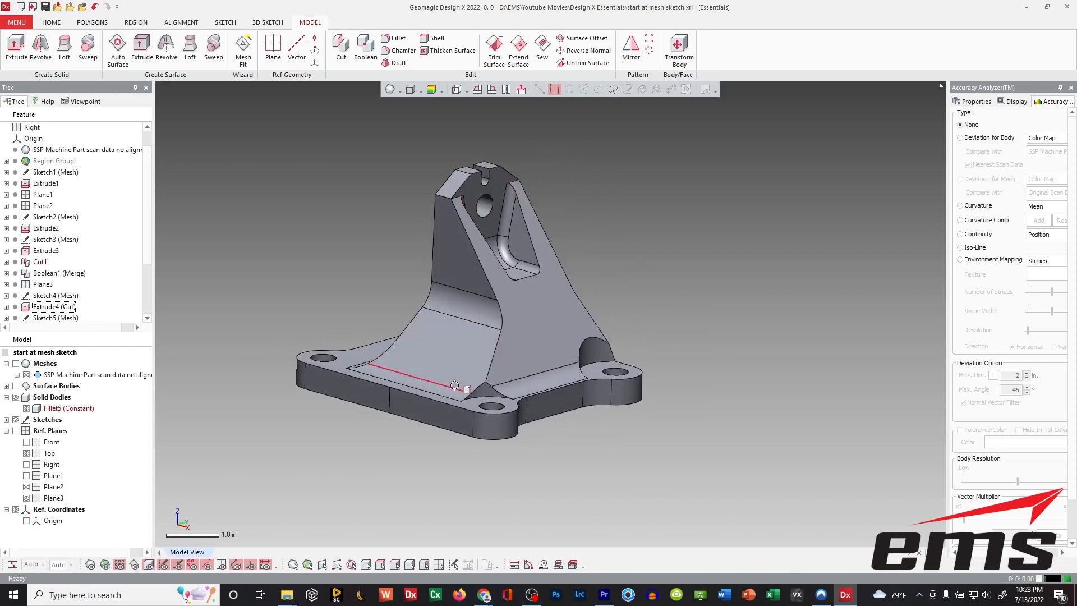
pyautogui.keyDown('ctrl'); pyautogui.moveTo(465, 385); pyautogui.dragTo(495, 356, button='right'); pyautogui.keyUp('ctrl')
pyautogui.moveTo(597, 330); pyautogui.dragTo(561, 324, button='right')
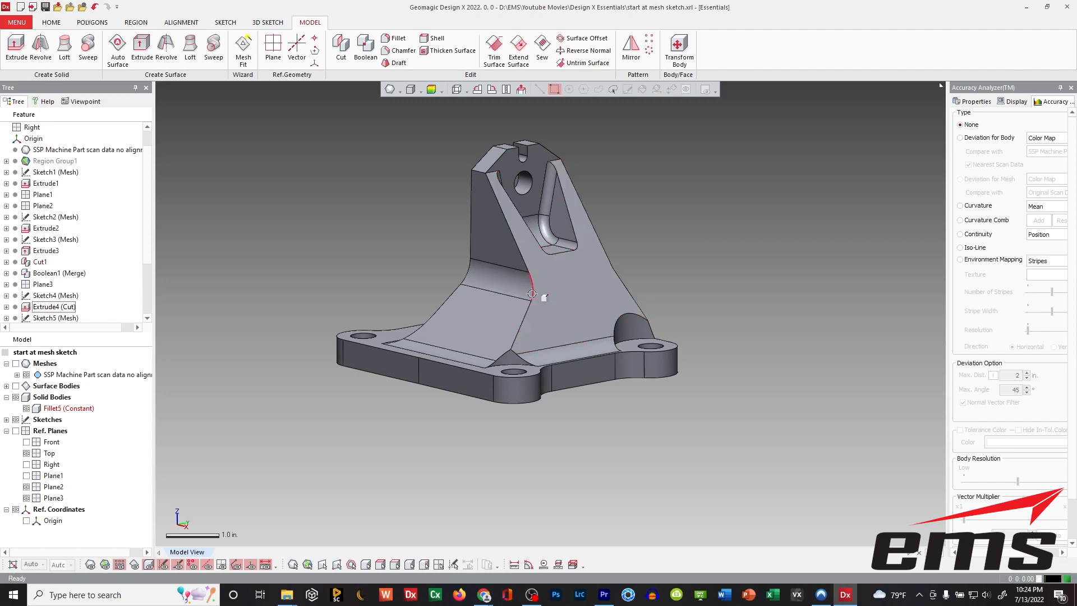
pyautogui.moveTo(537, 292)
pyautogui.mouseDown(button='right')
pyautogui.moveTo(558, 307)
pyautogui.moveTo(563, 270)
pyautogui.mouseUp(button='right')
pyautogui.moveTo(451, 318)
pyautogui.mouseDown(button='right')
pyautogui.moveTo(517, 325)
pyautogui.moveTo(478, 328)
pyautogui.mouseUp(button='right')
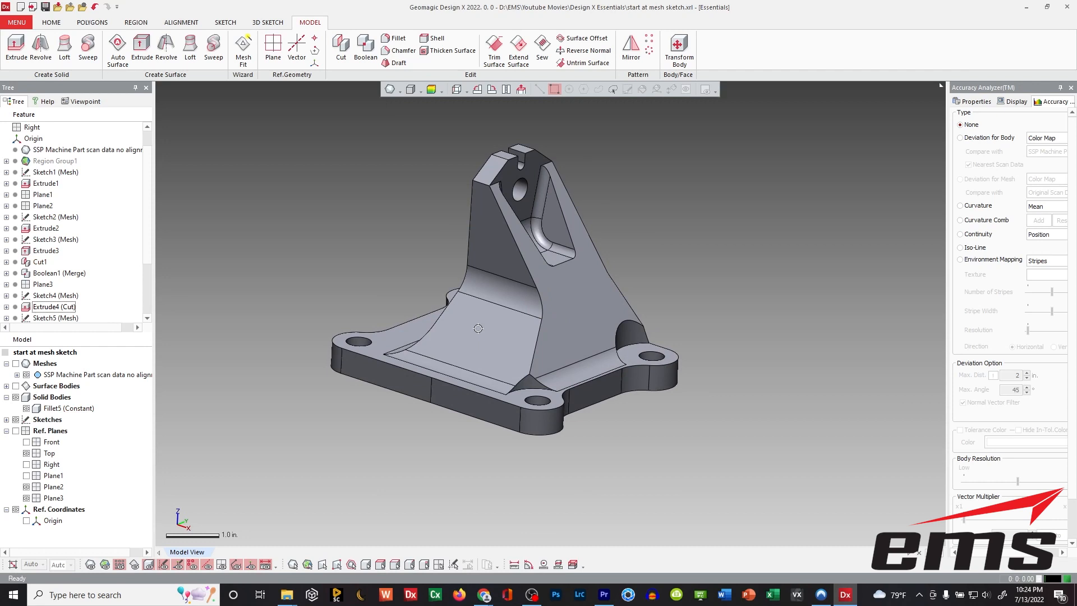
# Review the solid's feature history from the reference planes down to the last fillet
pyautogui.moveTo(149, 234); pyautogui.dragTo(146, 214)
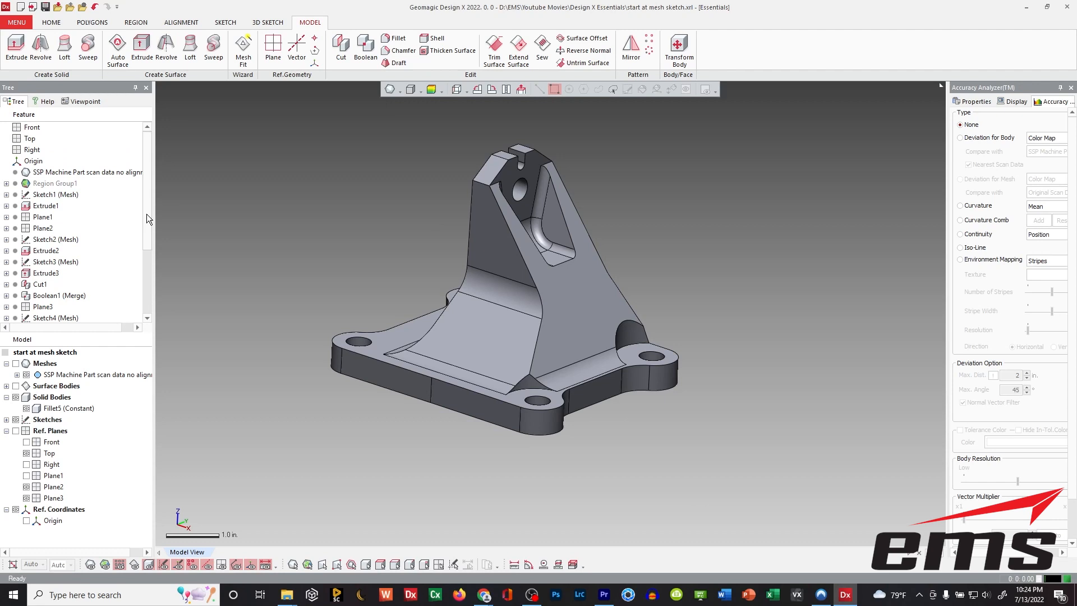
pyautogui.moveTo(147, 214)
pyautogui.mouseDown()
pyautogui.moveTo(150, 263)
pyautogui.moveTo(147, 173)
pyautogui.moveTo(150, 261)
pyautogui.moveTo(152, 205)
pyautogui.mouseUp()
pyautogui.scroll(-3, 49, 302)
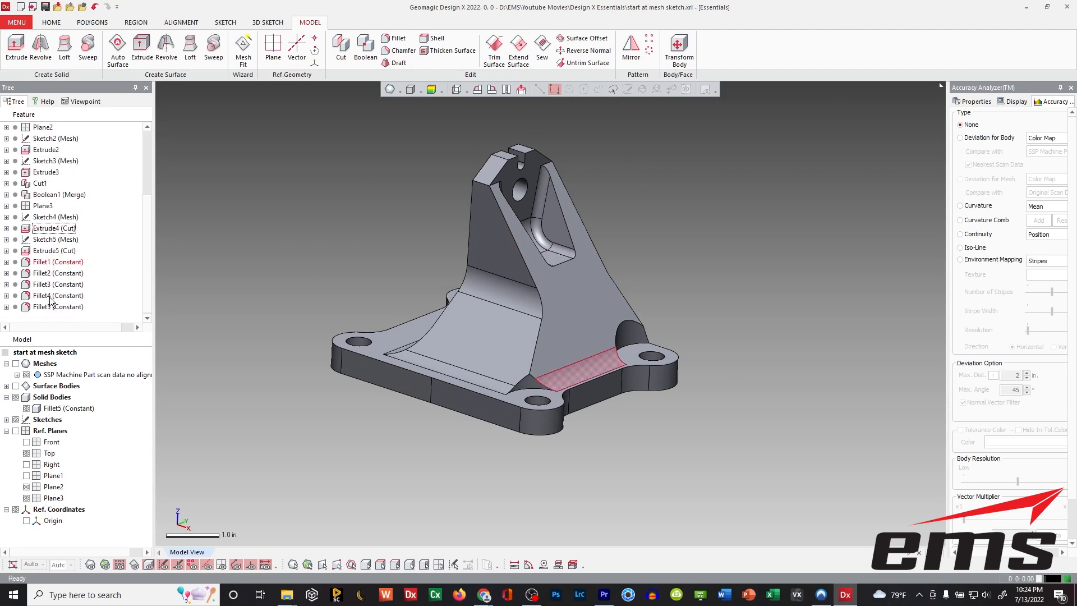
pyautogui.scroll(3, 43, 128)
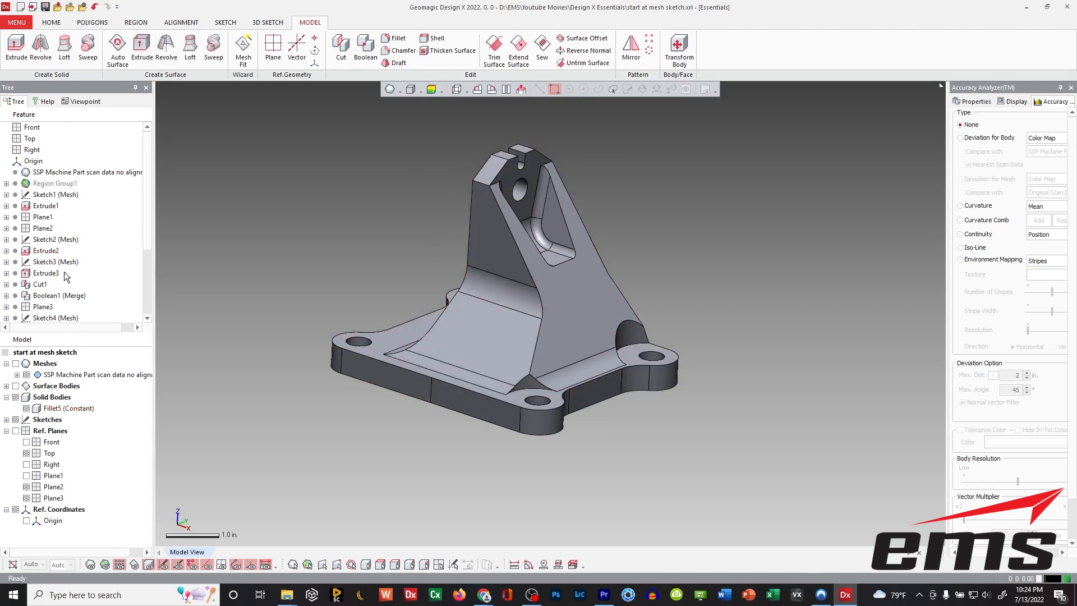
pyautogui.moveTo(507, 298); pyautogui.dragTo(600, 263, button='right')
pyautogui.keyDown('ctrl'); pyautogui.moveTo(472, 315); pyautogui.dragTo(502, 301, button='right'); pyautogui.keyUp('ctrl')
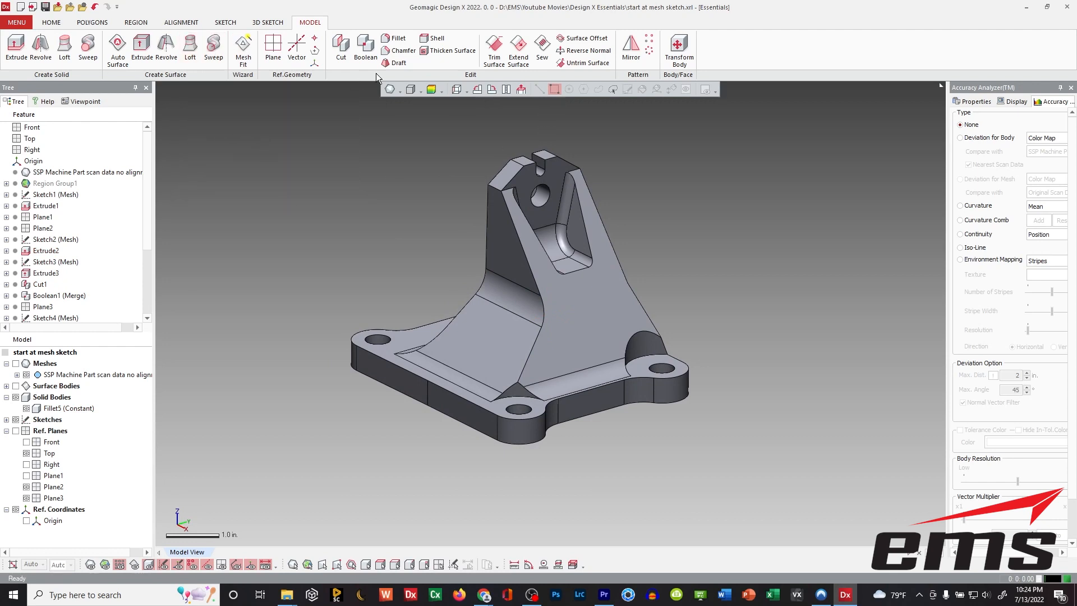
pyautogui.moveTo(452, 231); pyautogui.dragTo(454, 249, button='right')
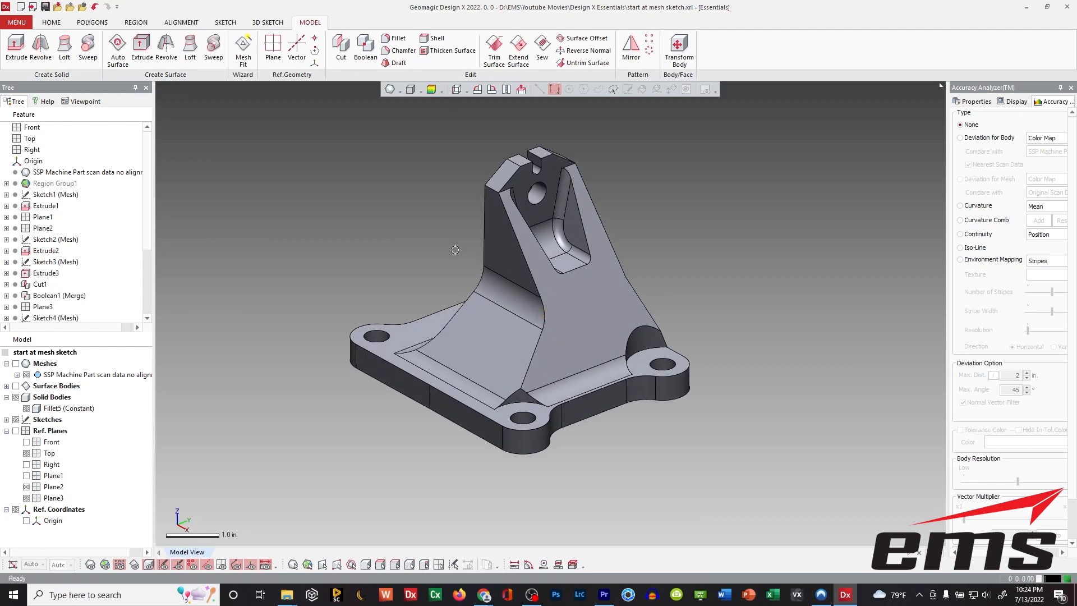
pyautogui.moveTo(424, 305)
pyautogui.mouseDown(button='right')
pyautogui.moveTo(577, 365)
pyautogui.moveTo(413, 302)
pyautogui.moveTo(416, 319)
pyautogui.mouseUp(button='right')
pyautogui.moveTo(542, 301)
pyautogui.mouseDown(button='right')
pyautogui.moveTo(499, 296)
pyautogui.moveTo(540, 284)
pyautogui.moveTo(531, 288)
pyautogui.mouseUp(button='right')
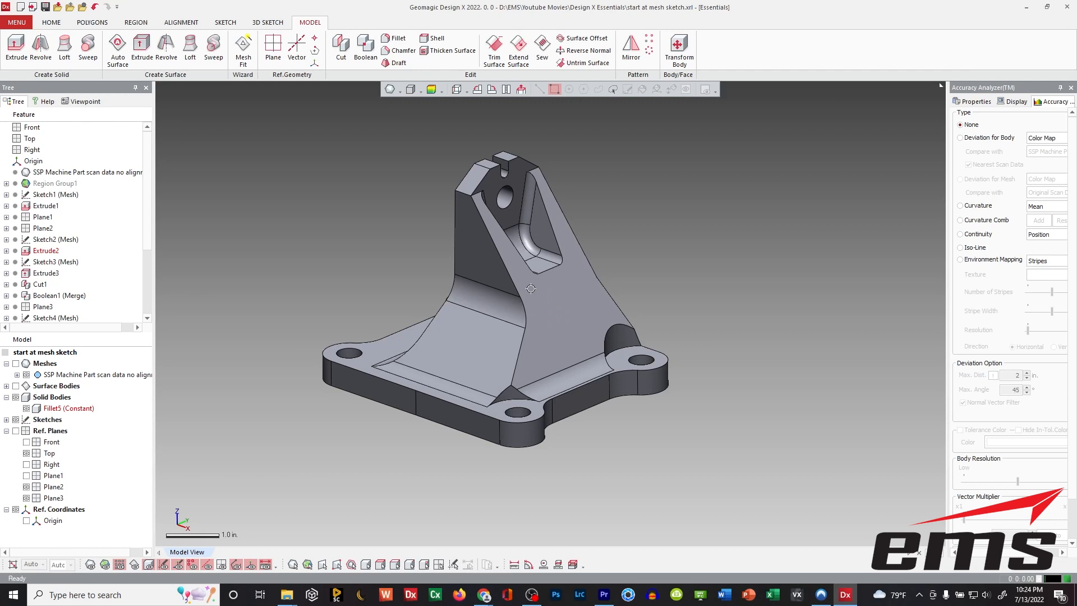
pyautogui.moveTo(465, 279)
pyautogui.mouseDown(button='right')
pyautogui.moveTo(570, 305)
pyautogui.moveTo(504, 314)
pyautogui.moveTo(471, 264)
pyautogui.mouseUp(button='right')
# Show the scan mesh over the solid body and compare the two from several angles
pyautogui.click(16, 364)
pyautogui.moveTo(552, 309)
pyautogui.mouseDown(button='right')
pyautogui.moveTo(510, 306)
pyautogui.moveTo(545, 315)
pyautogui.mouseUp(button='right')
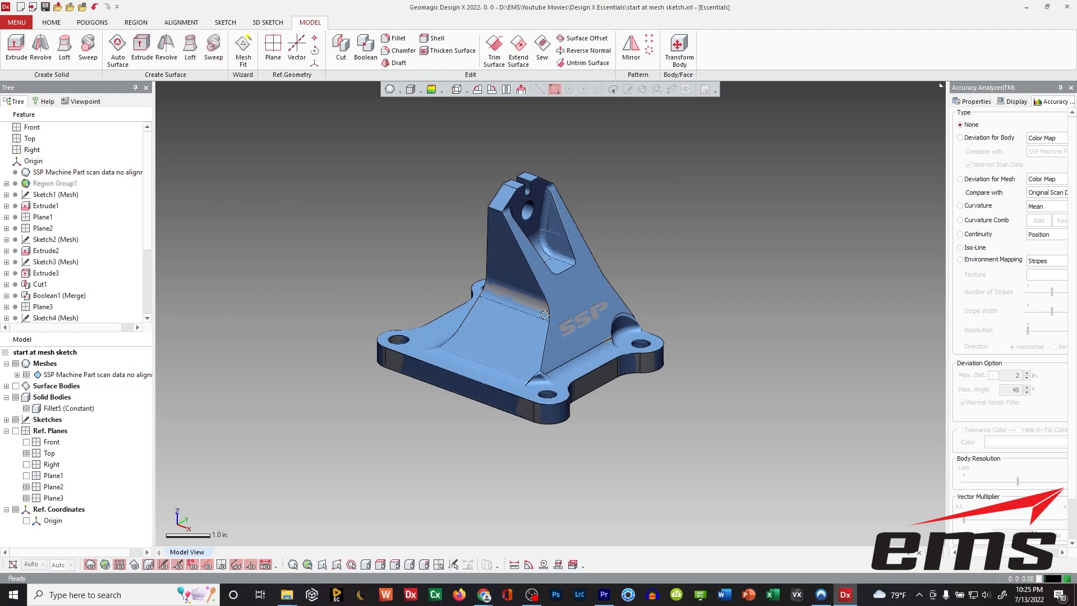
pyautogui.moveTo(545, 314)
pyautogui.mouseDown(button='right')
pyautogui.moveTo(409, 325)
pyautogui.moveTo(462, 318)
pyautogui.mouseUp(button='right')
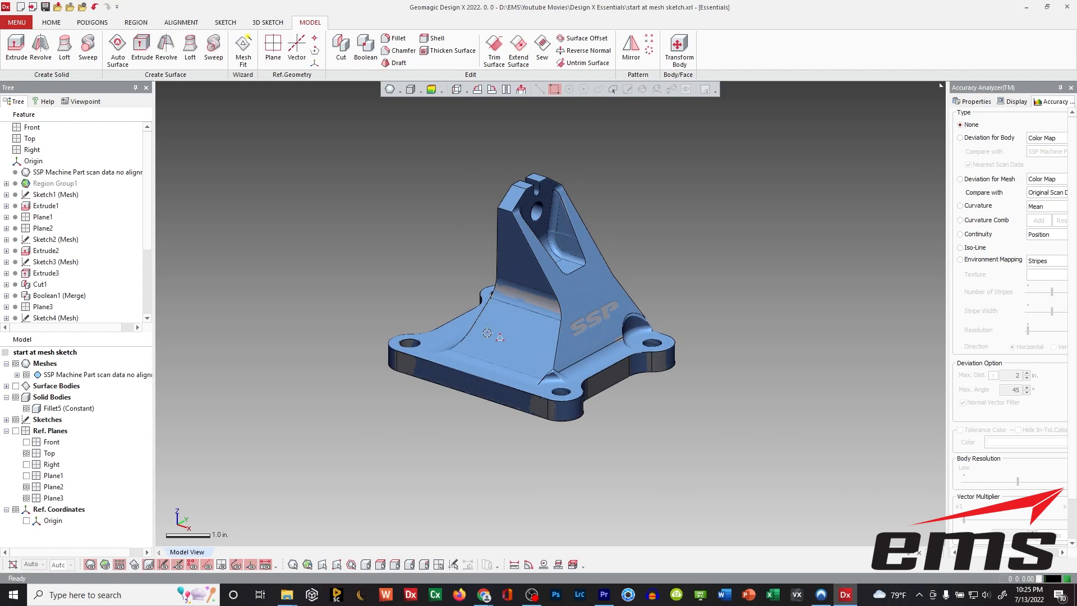
pyautogui.moveTo(544, 319); pyautogui.dragTo(515, 333, button='right')
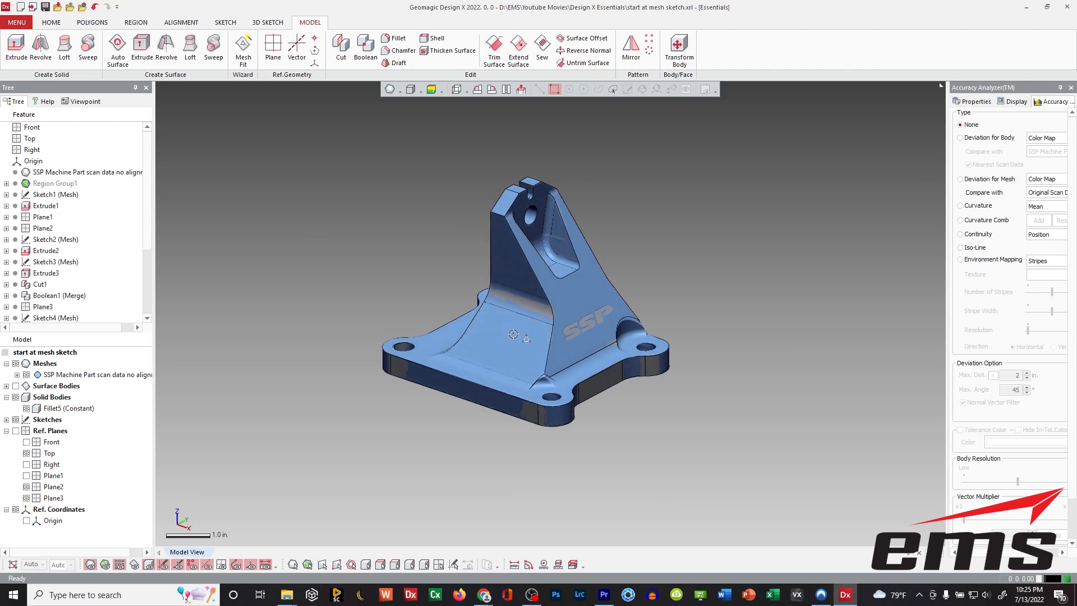